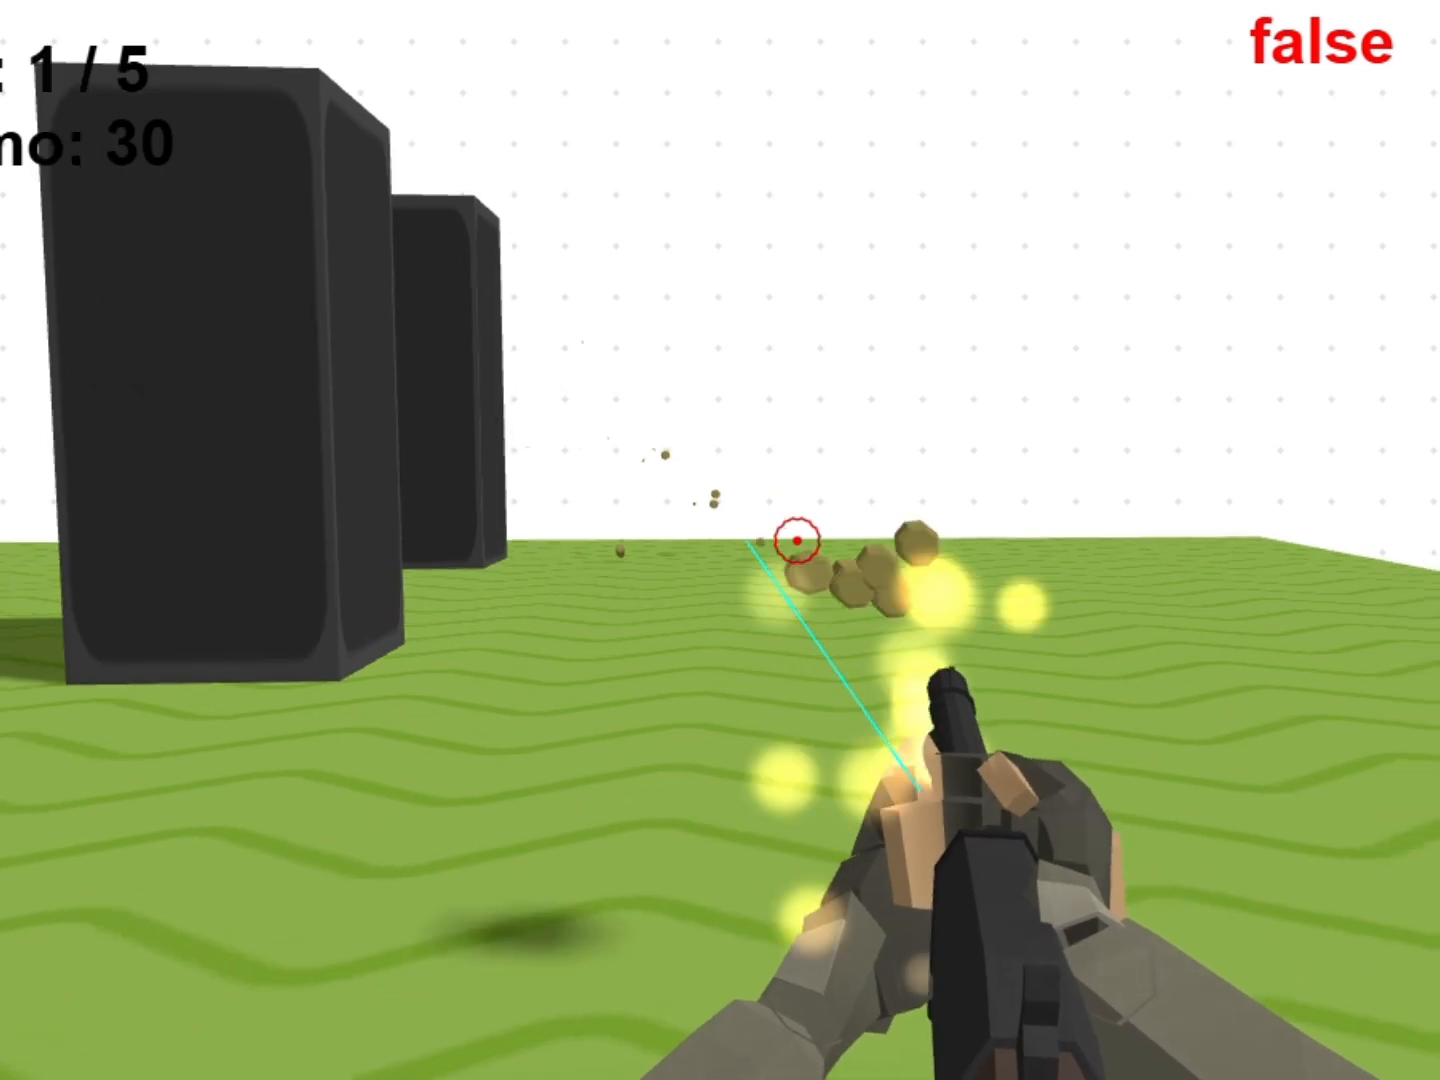
right_click(796, 540)
key(a)
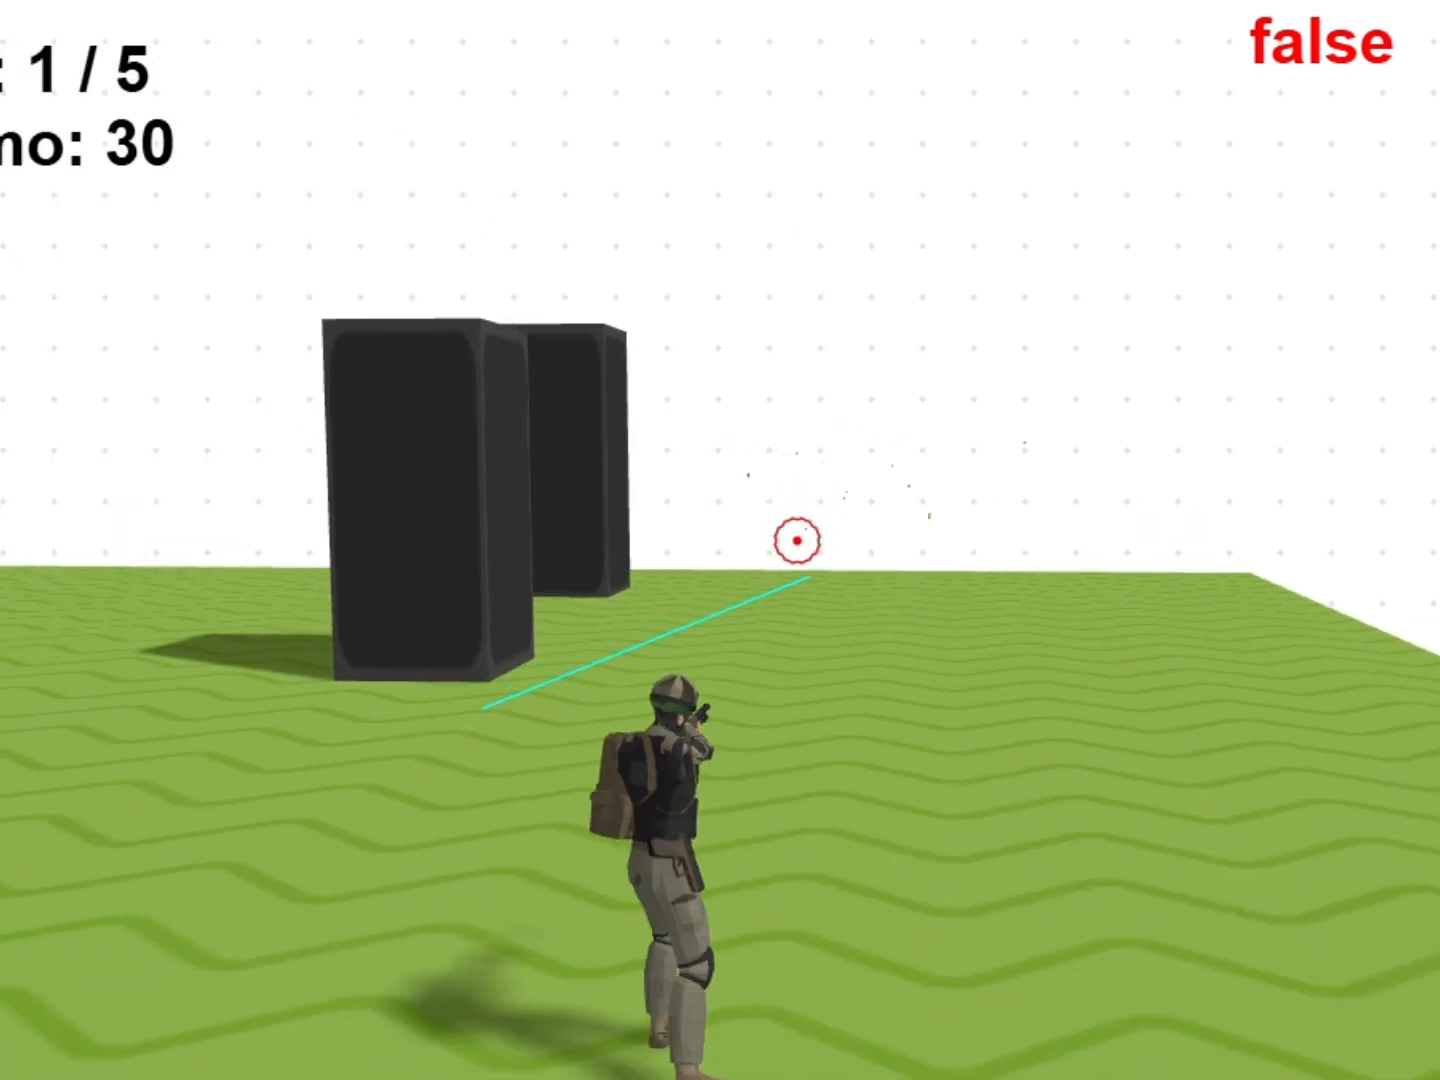
key(g)
right_click(796, 540)
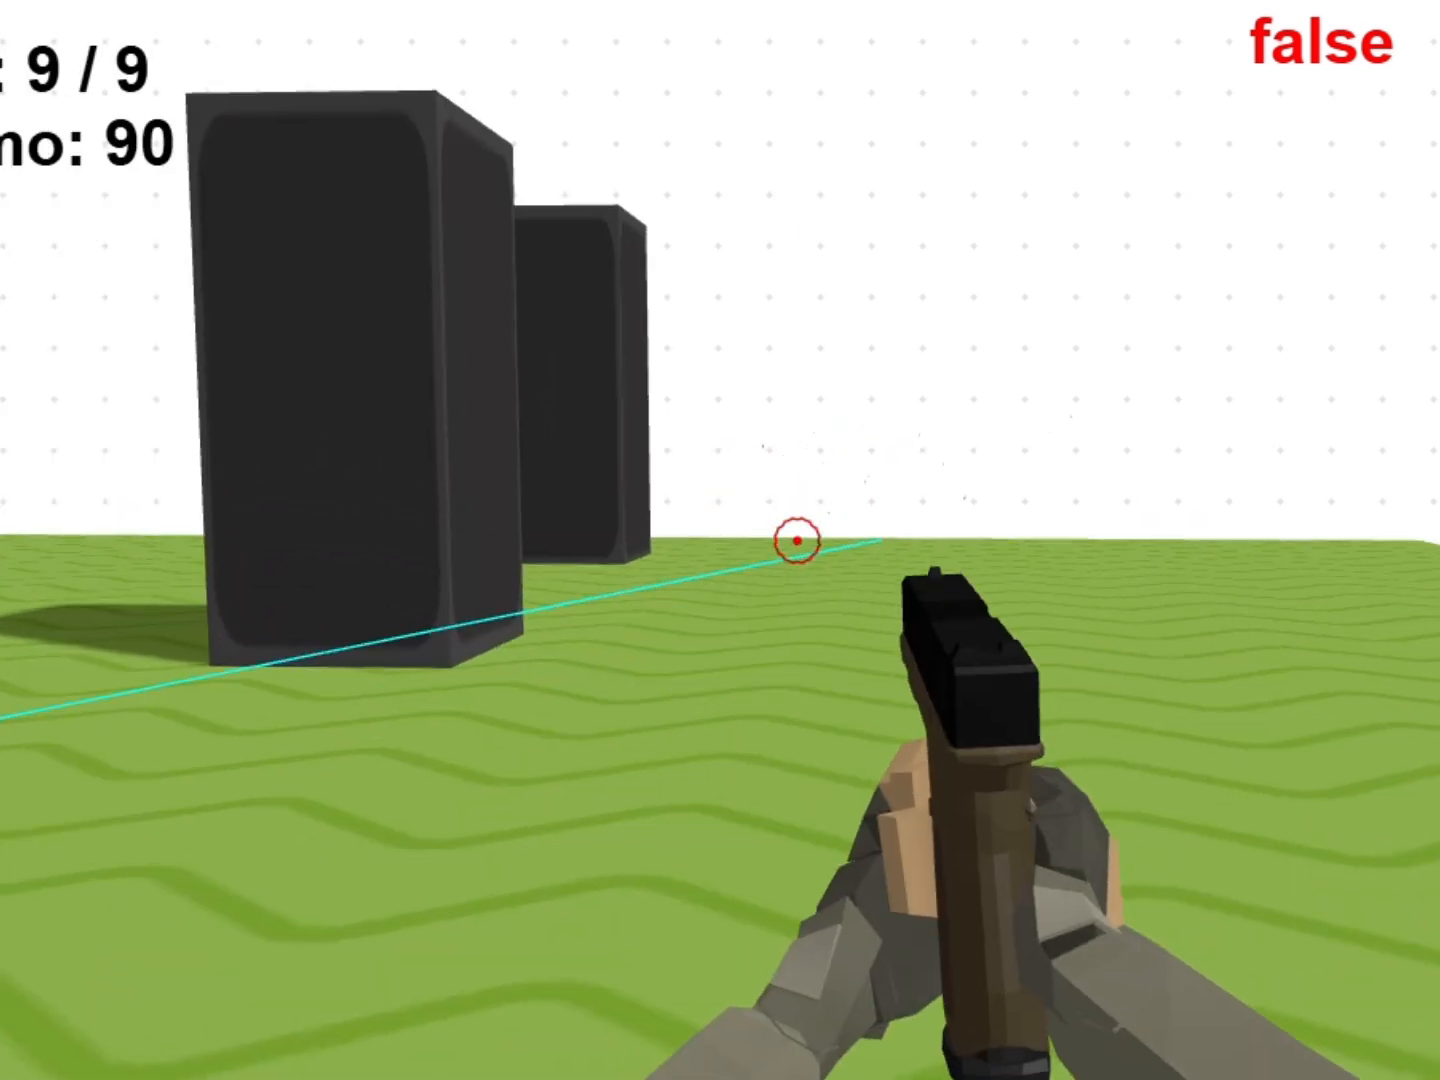
right_click(797, 540)
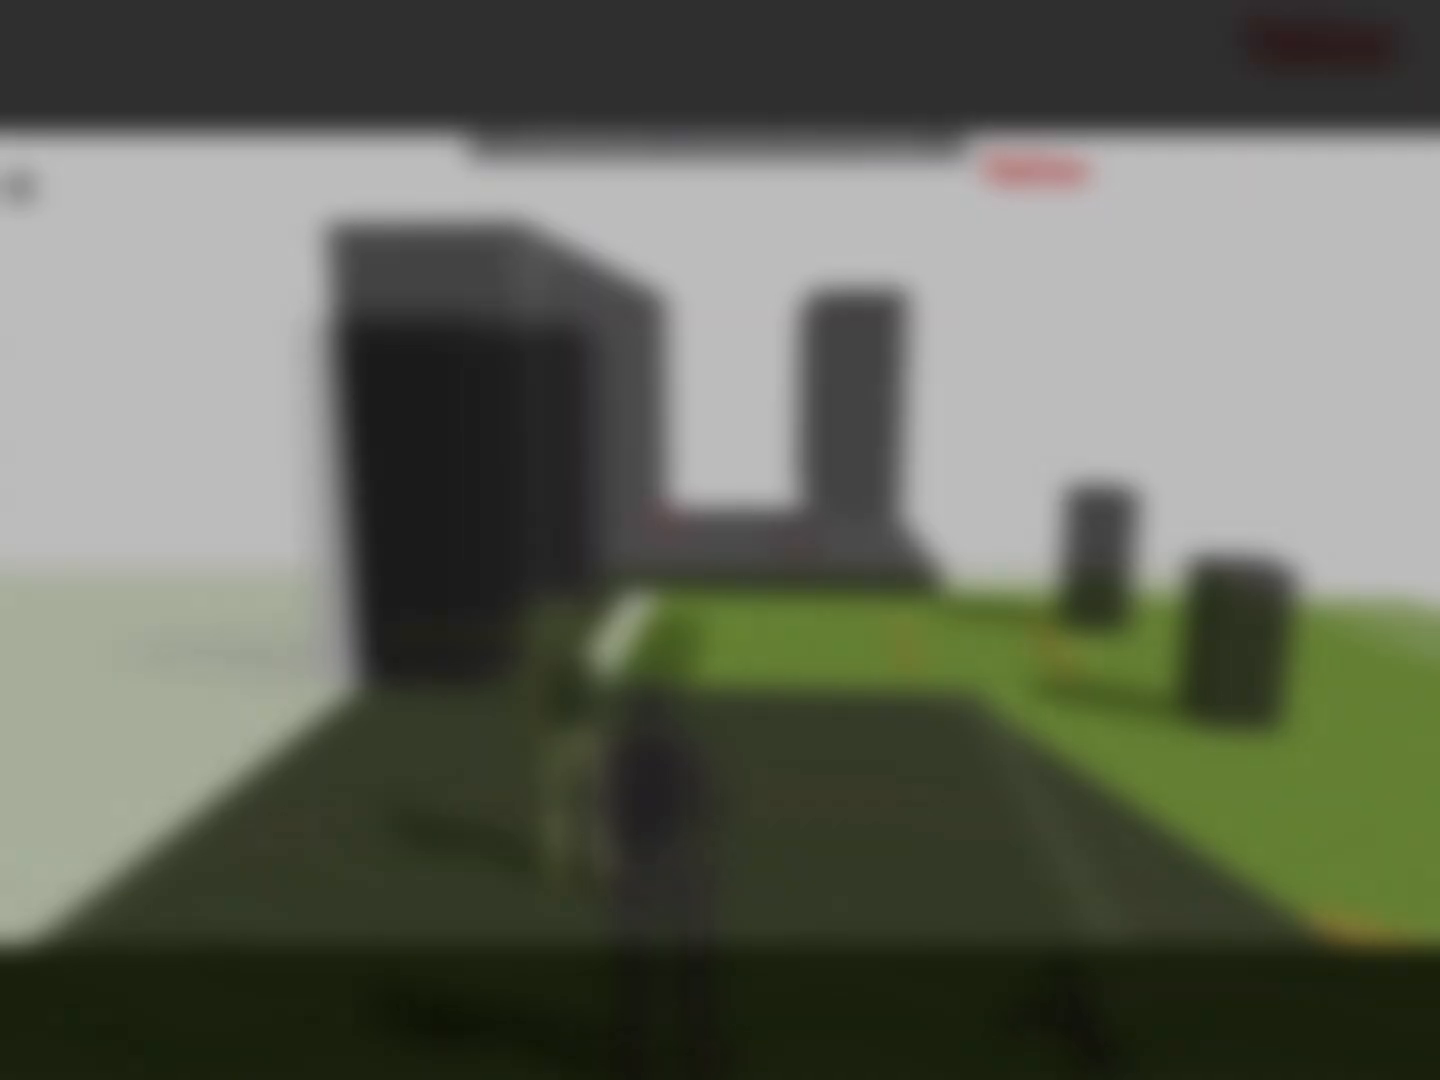
key(w)
key(space)
key(w)
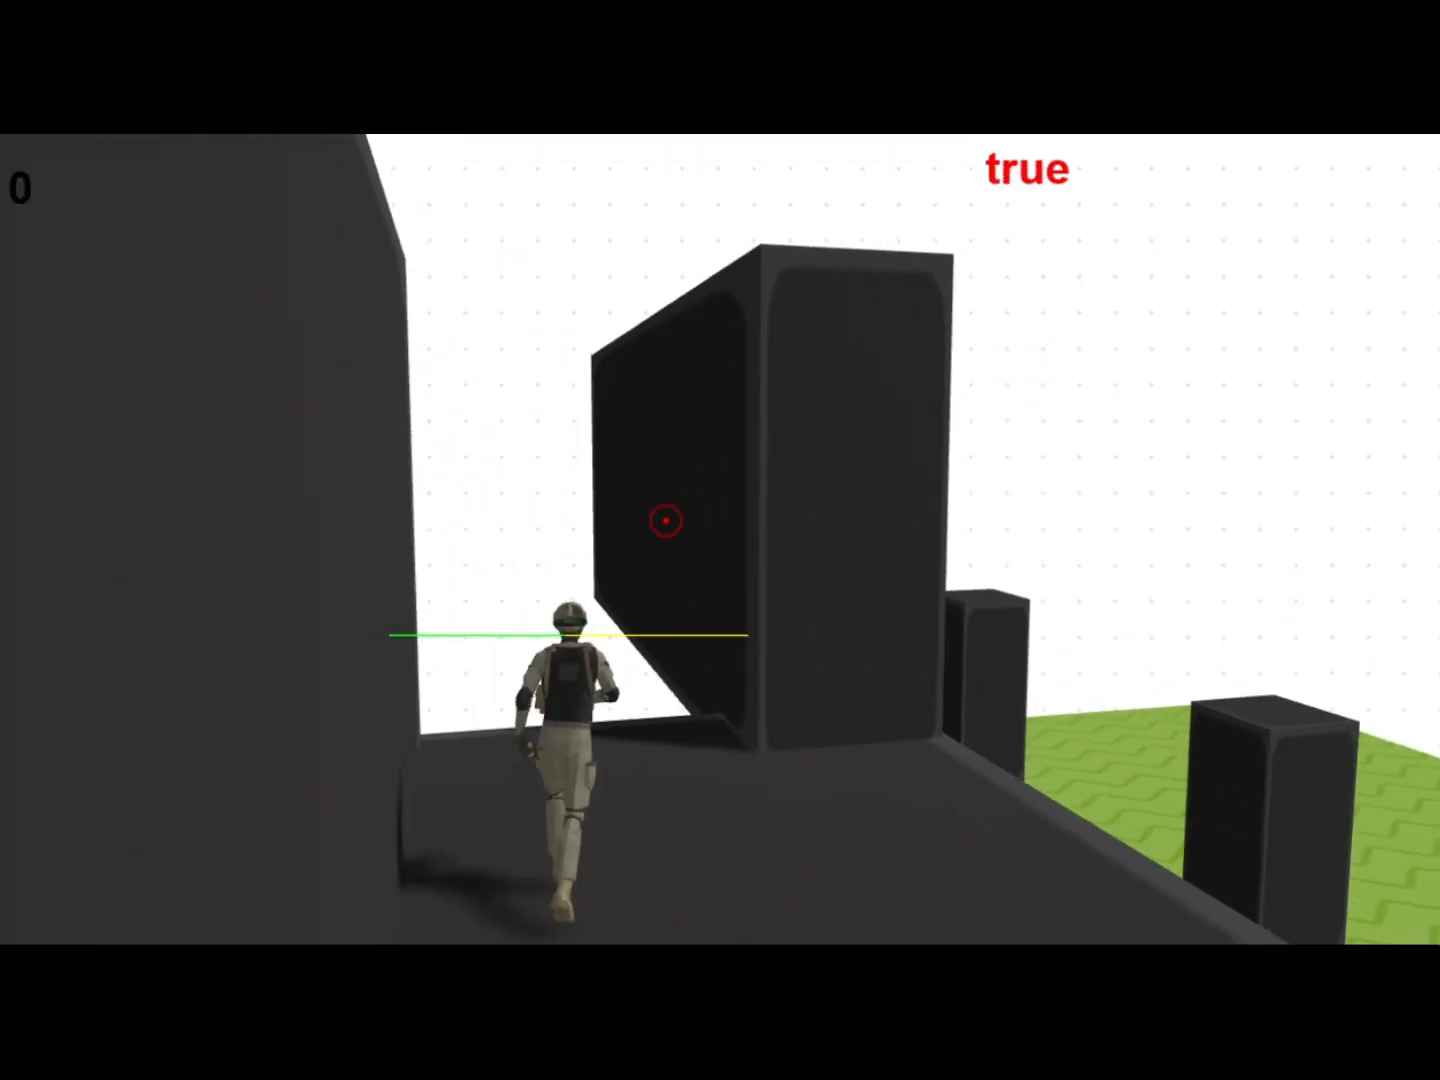
key(space)
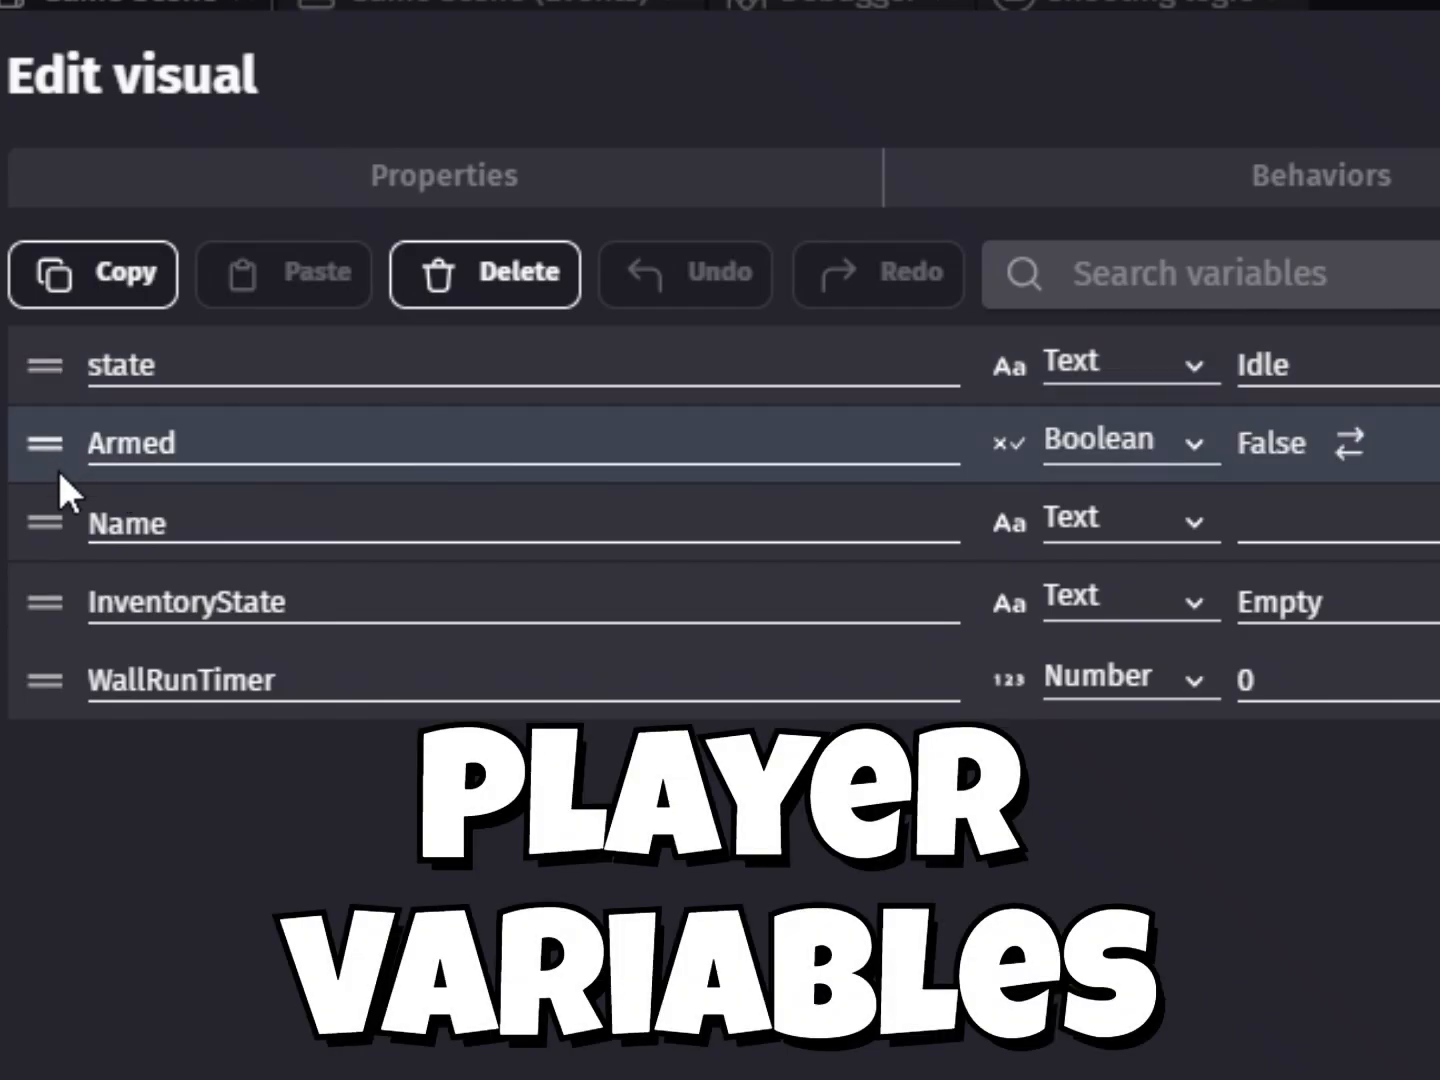
Review the variables of the visual object and the objects contained in the weapons group.
click(49, 592)
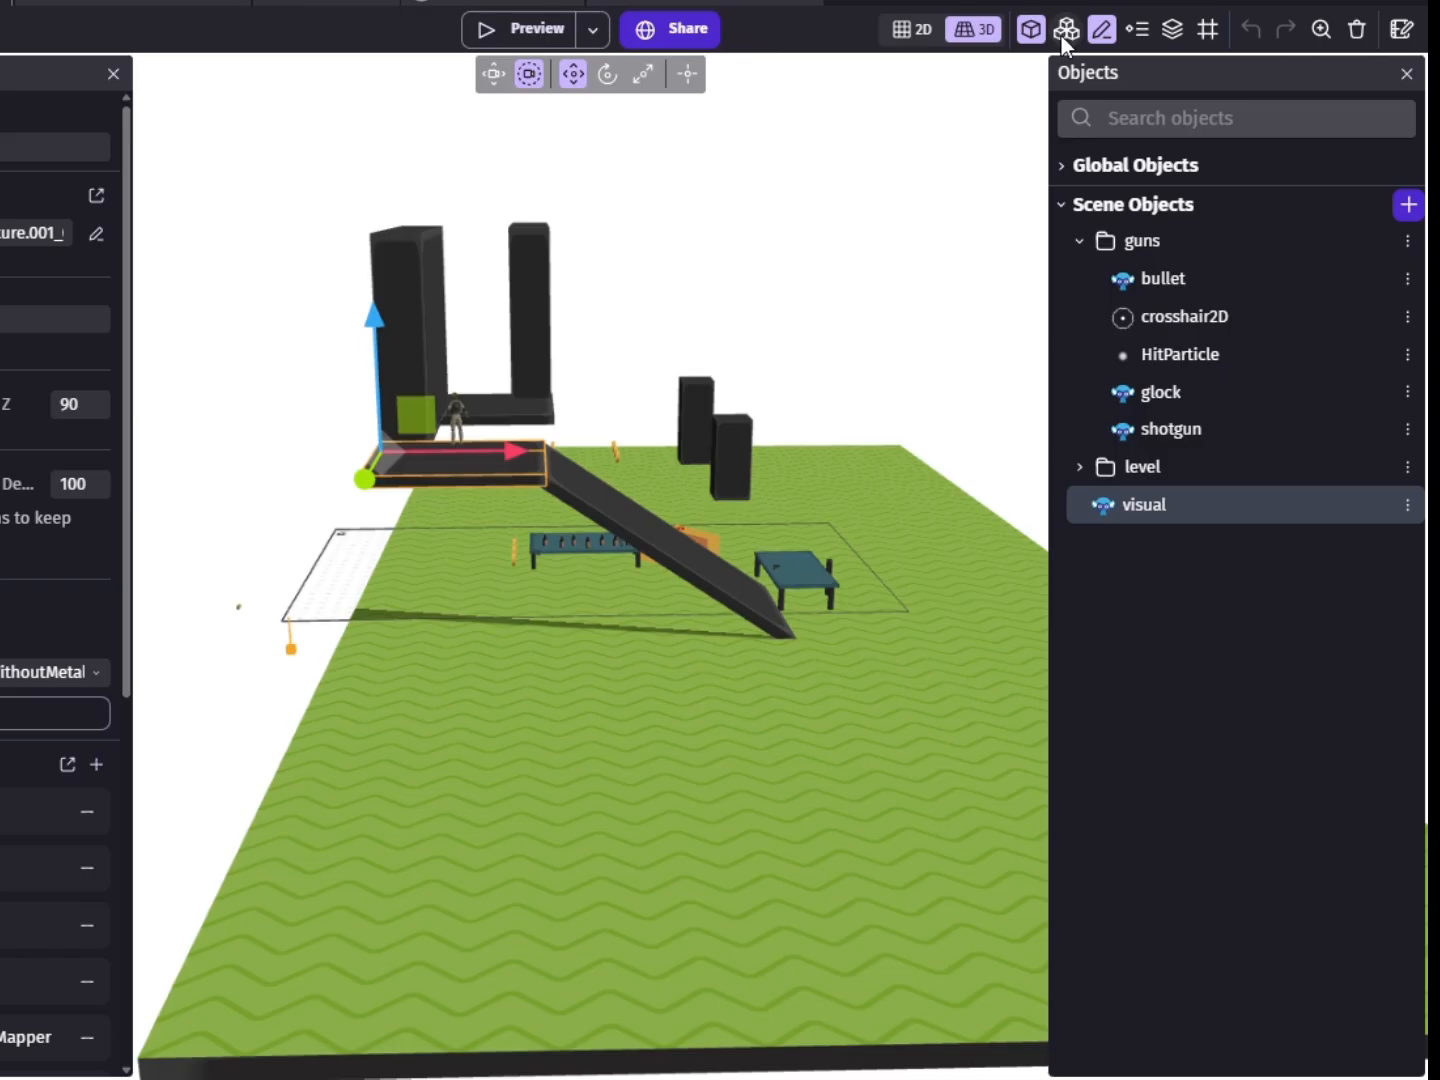
click(1061, 36)
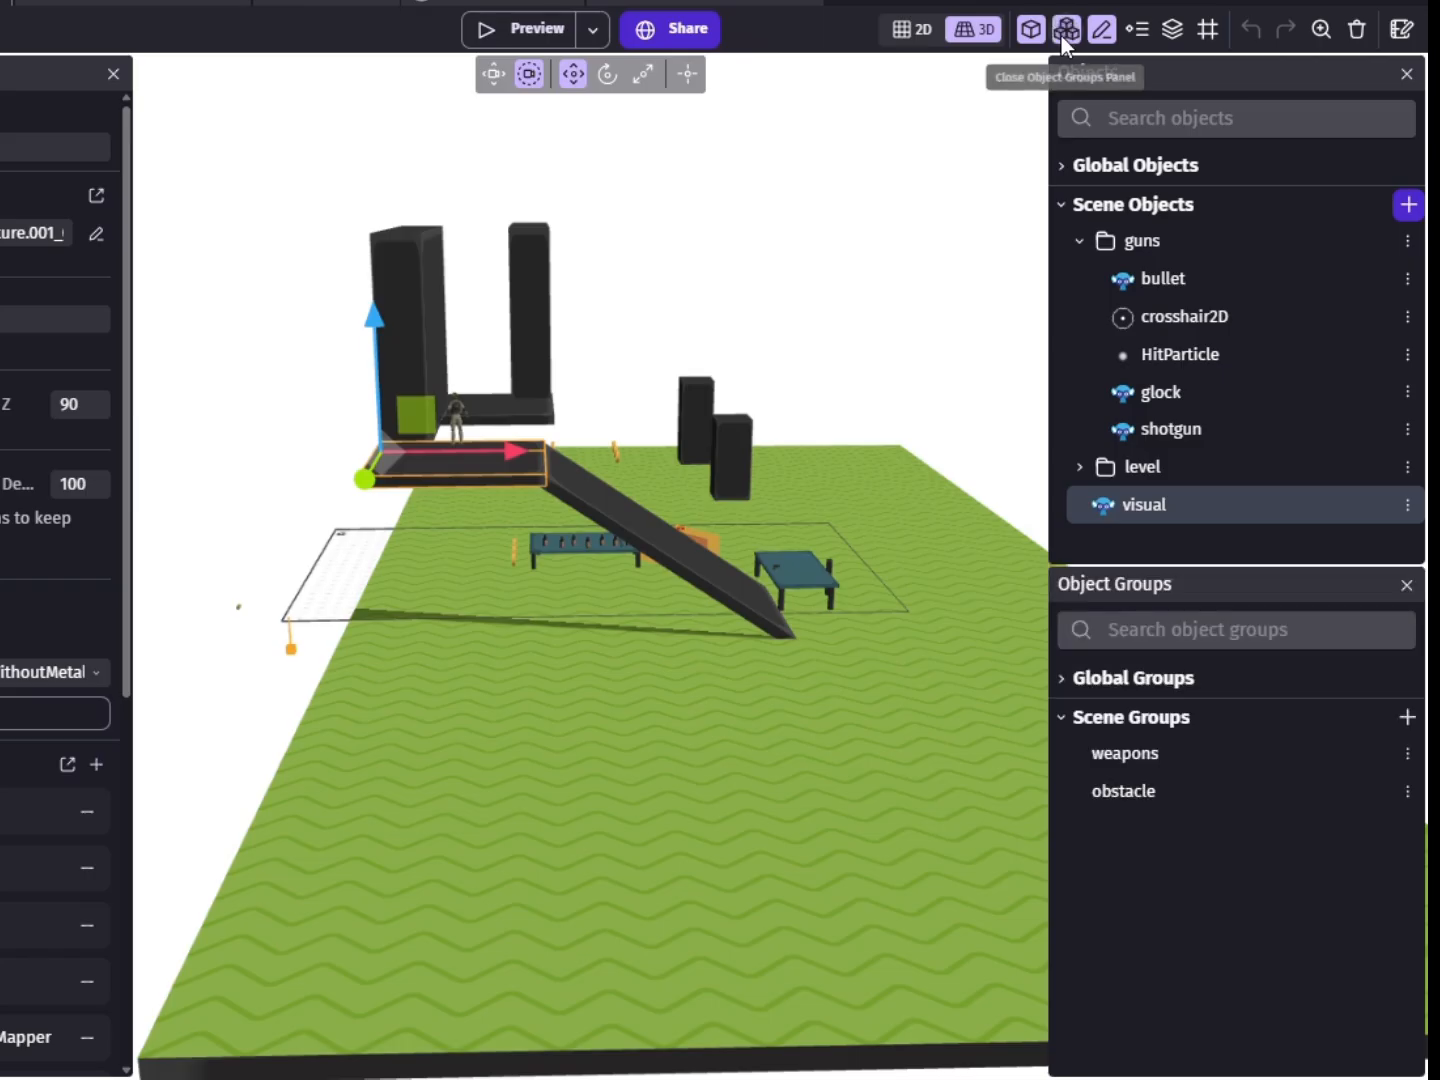
double_click(1122, 769)
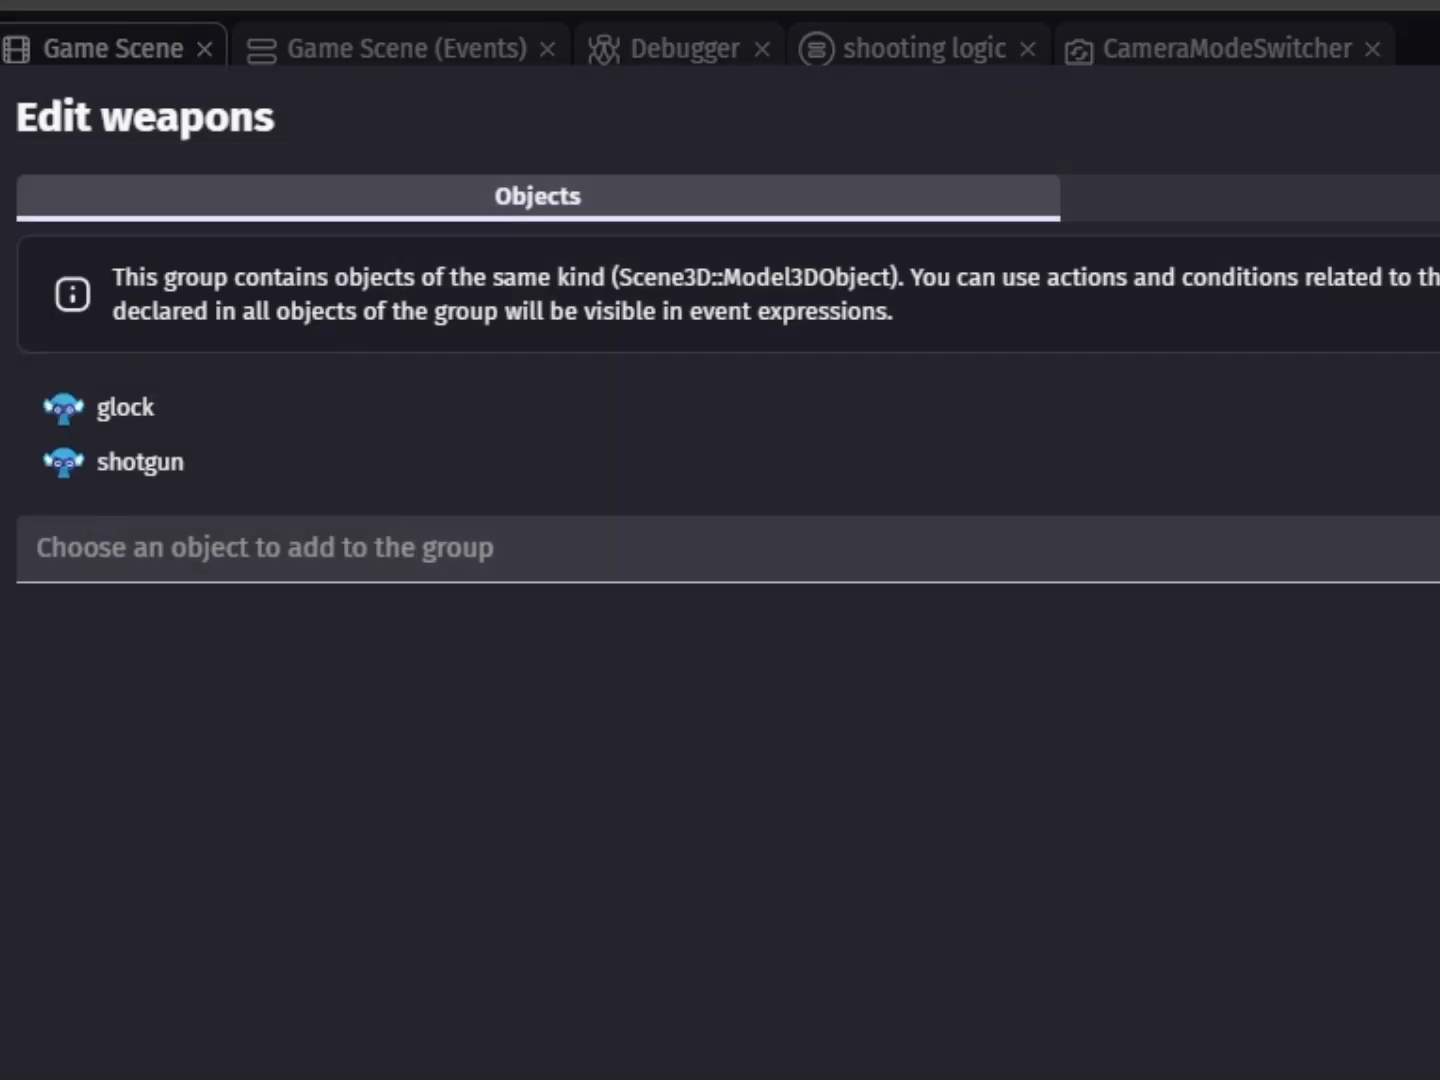
Examine the glock object's variables, including picked and State.
click(184, 395)
click(1381, 326)
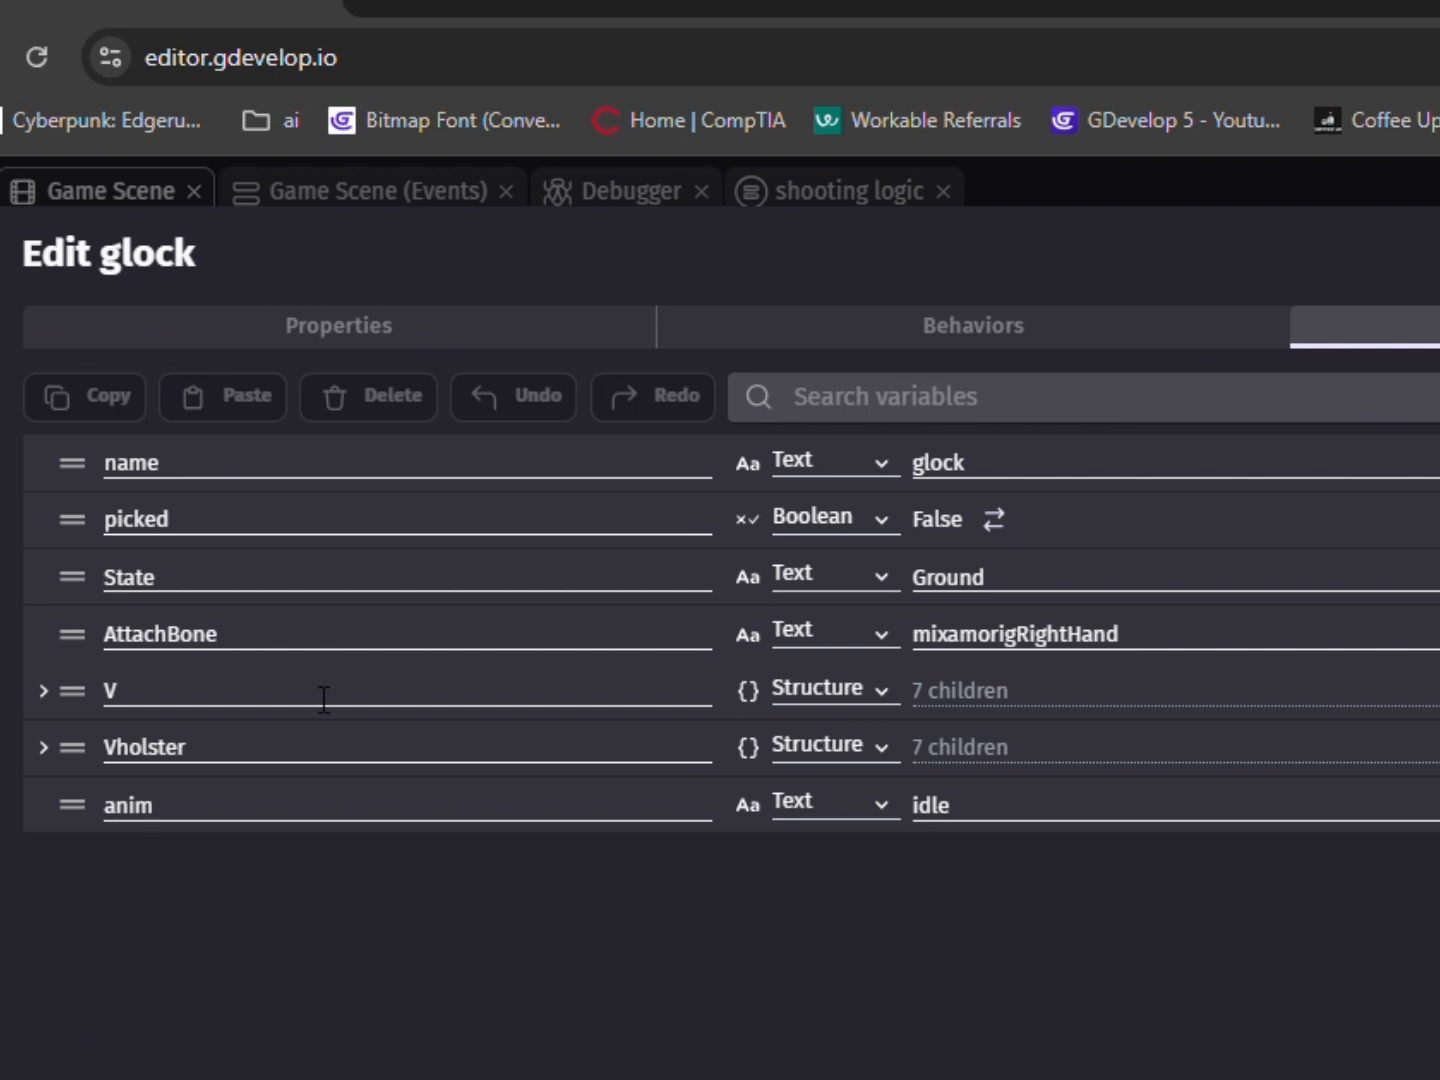
click(43, 689)
click(43, 690)
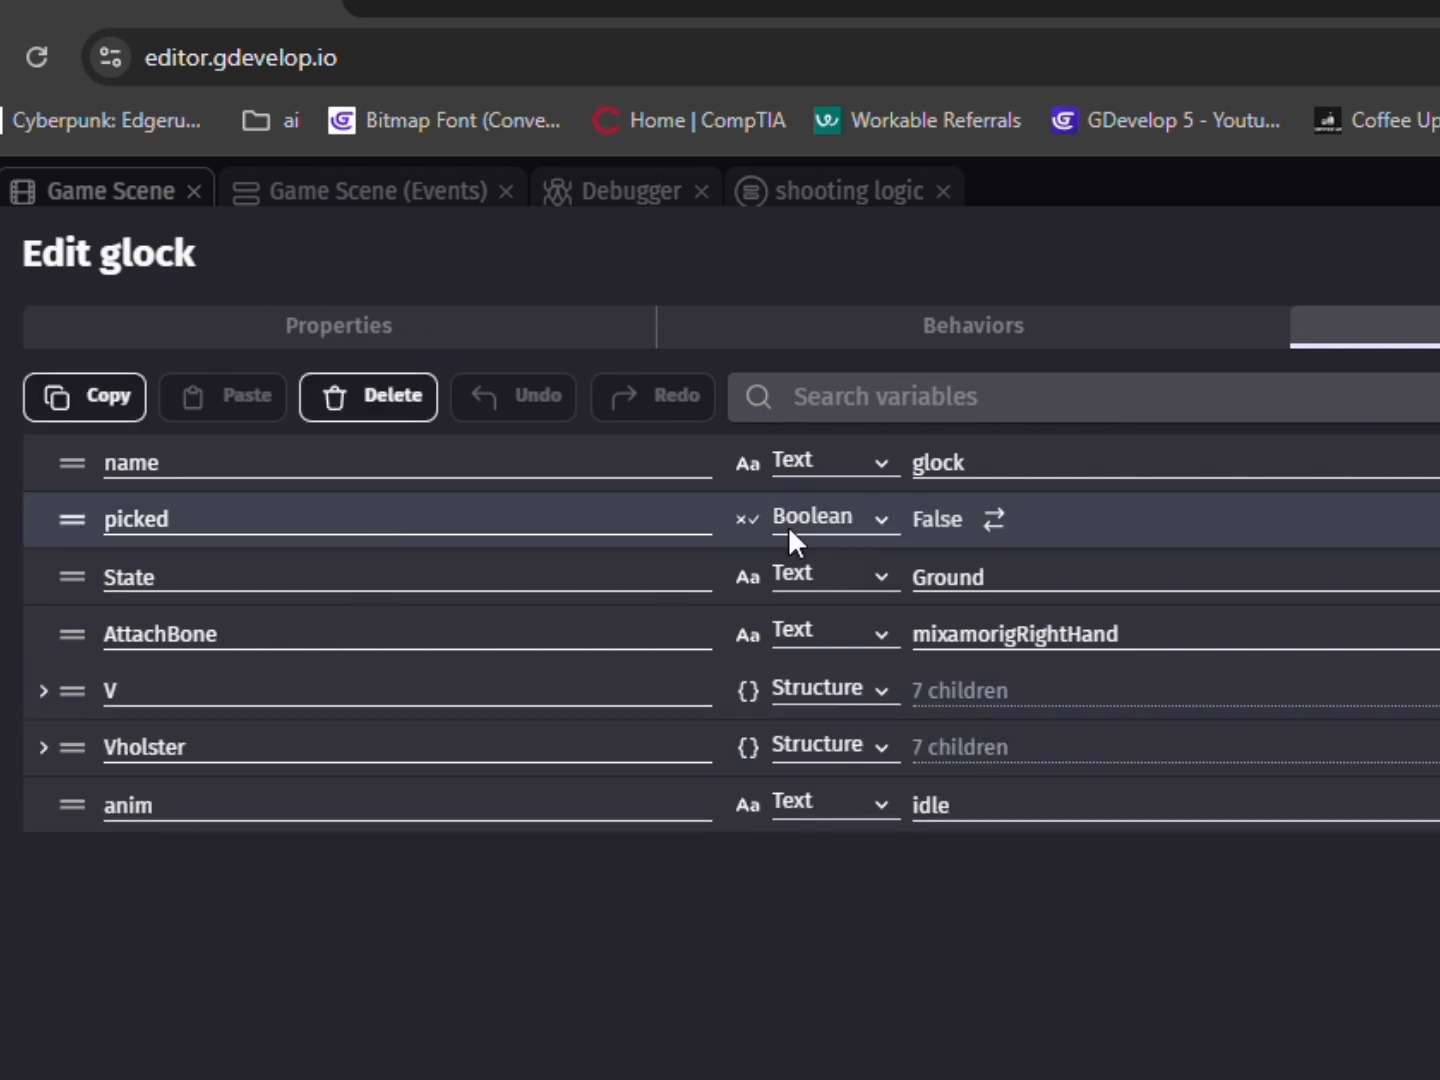
click(56, 582)
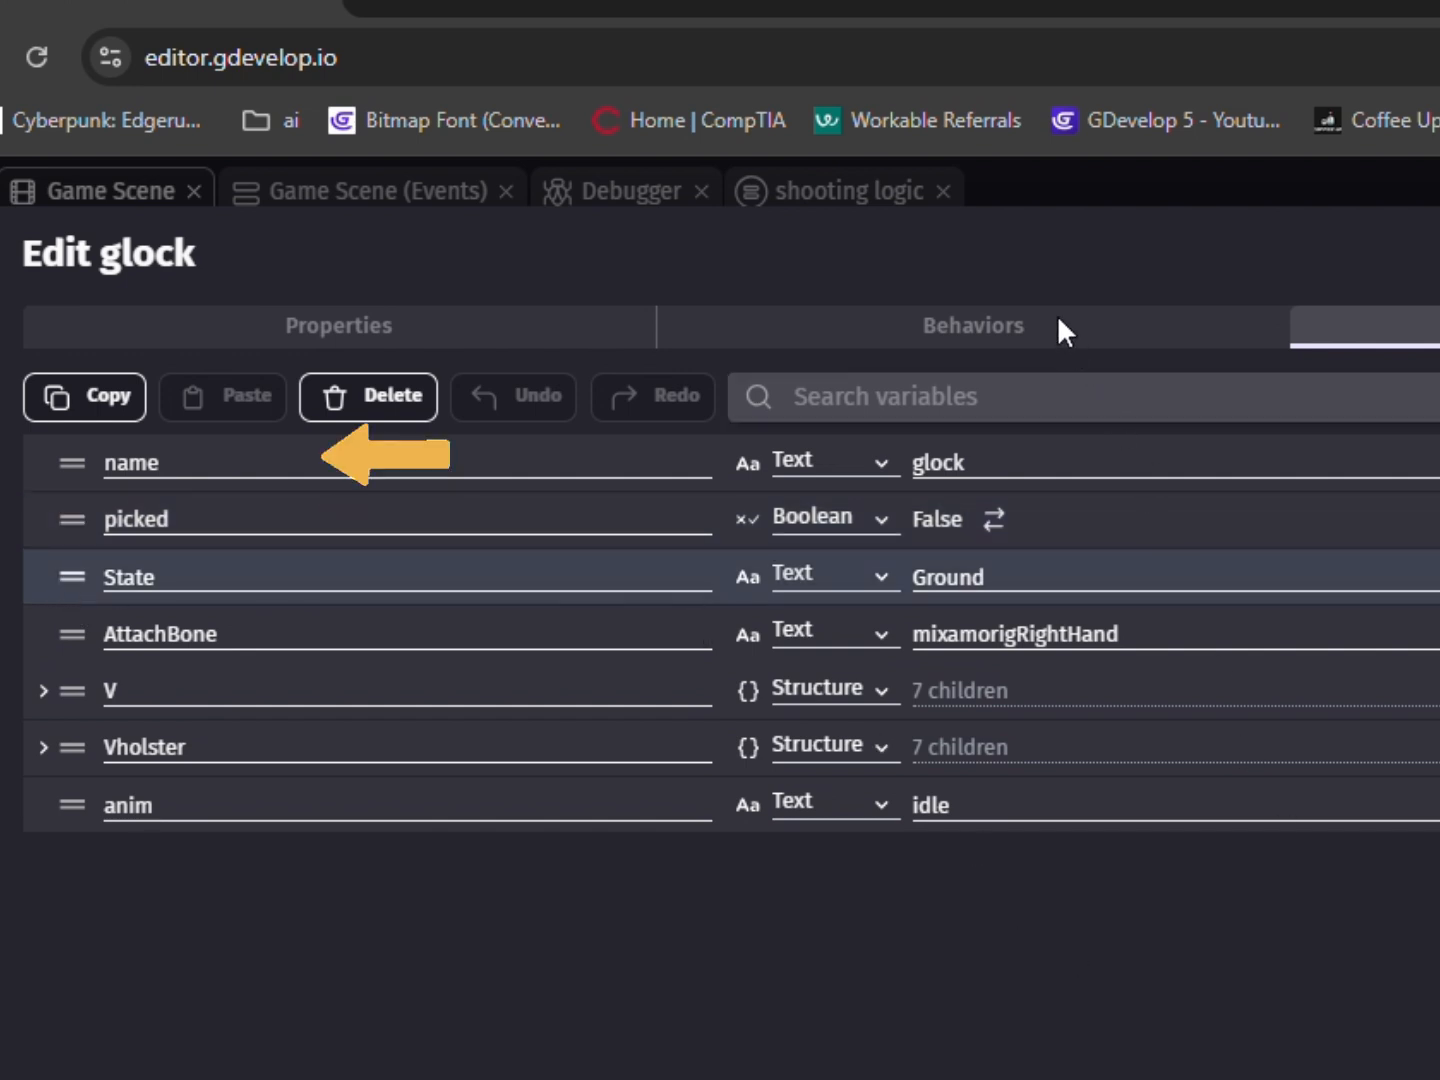
Inspect the bone, rotation and position children of the glock's V and Vholster structures.
click(93, 700)
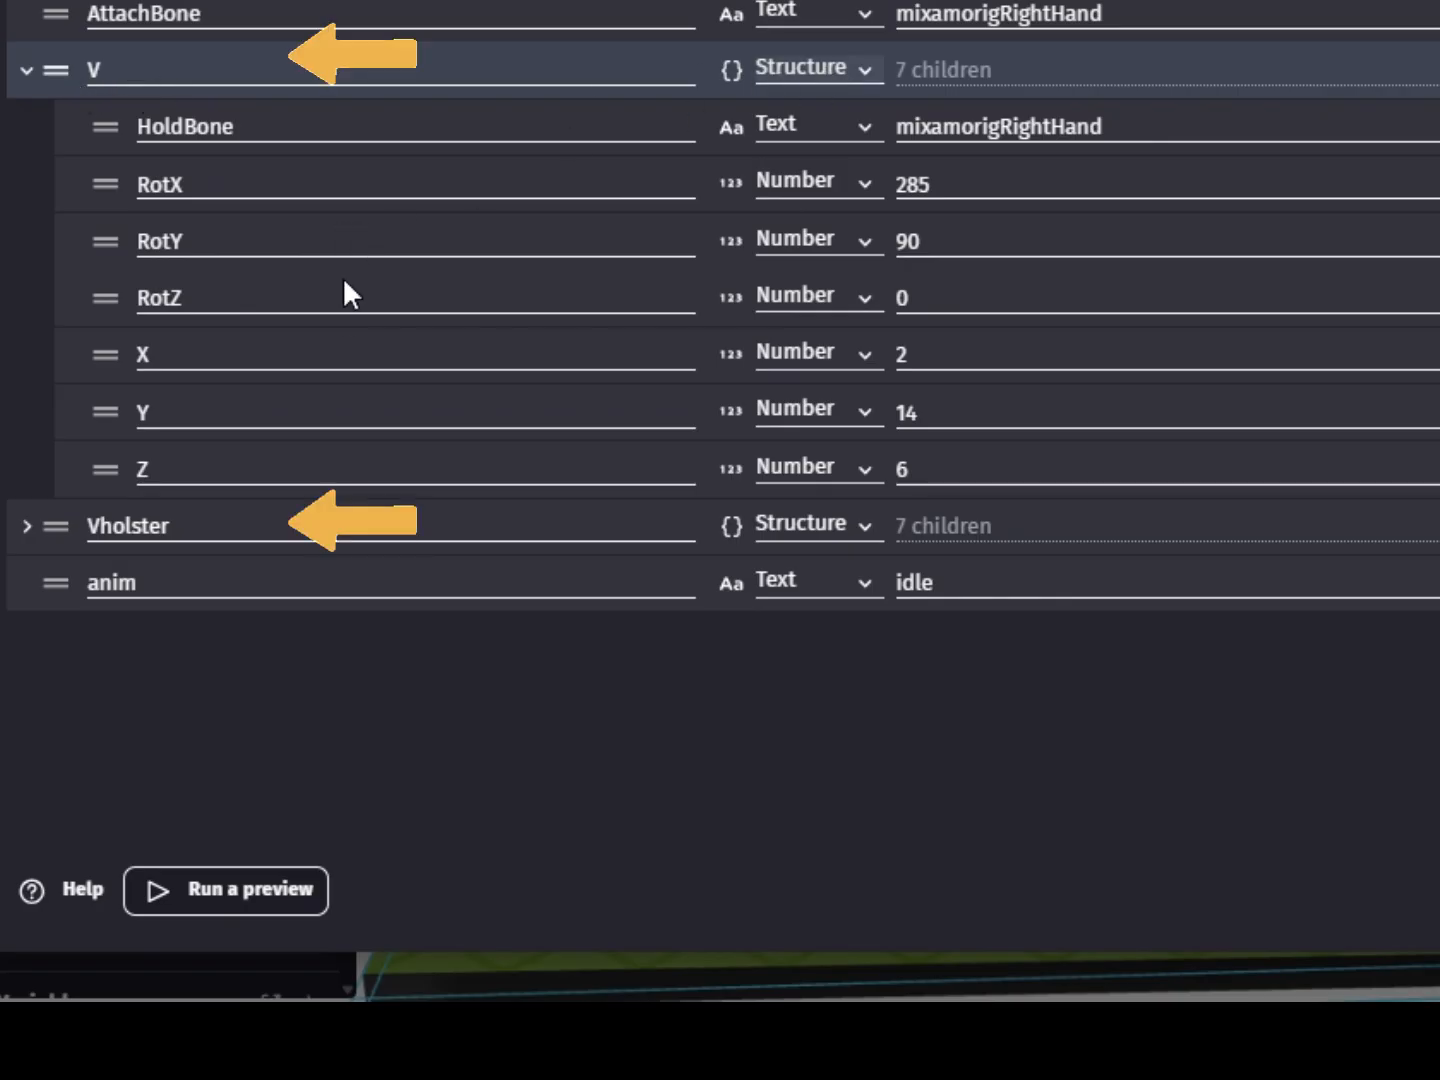
click(22, 526)
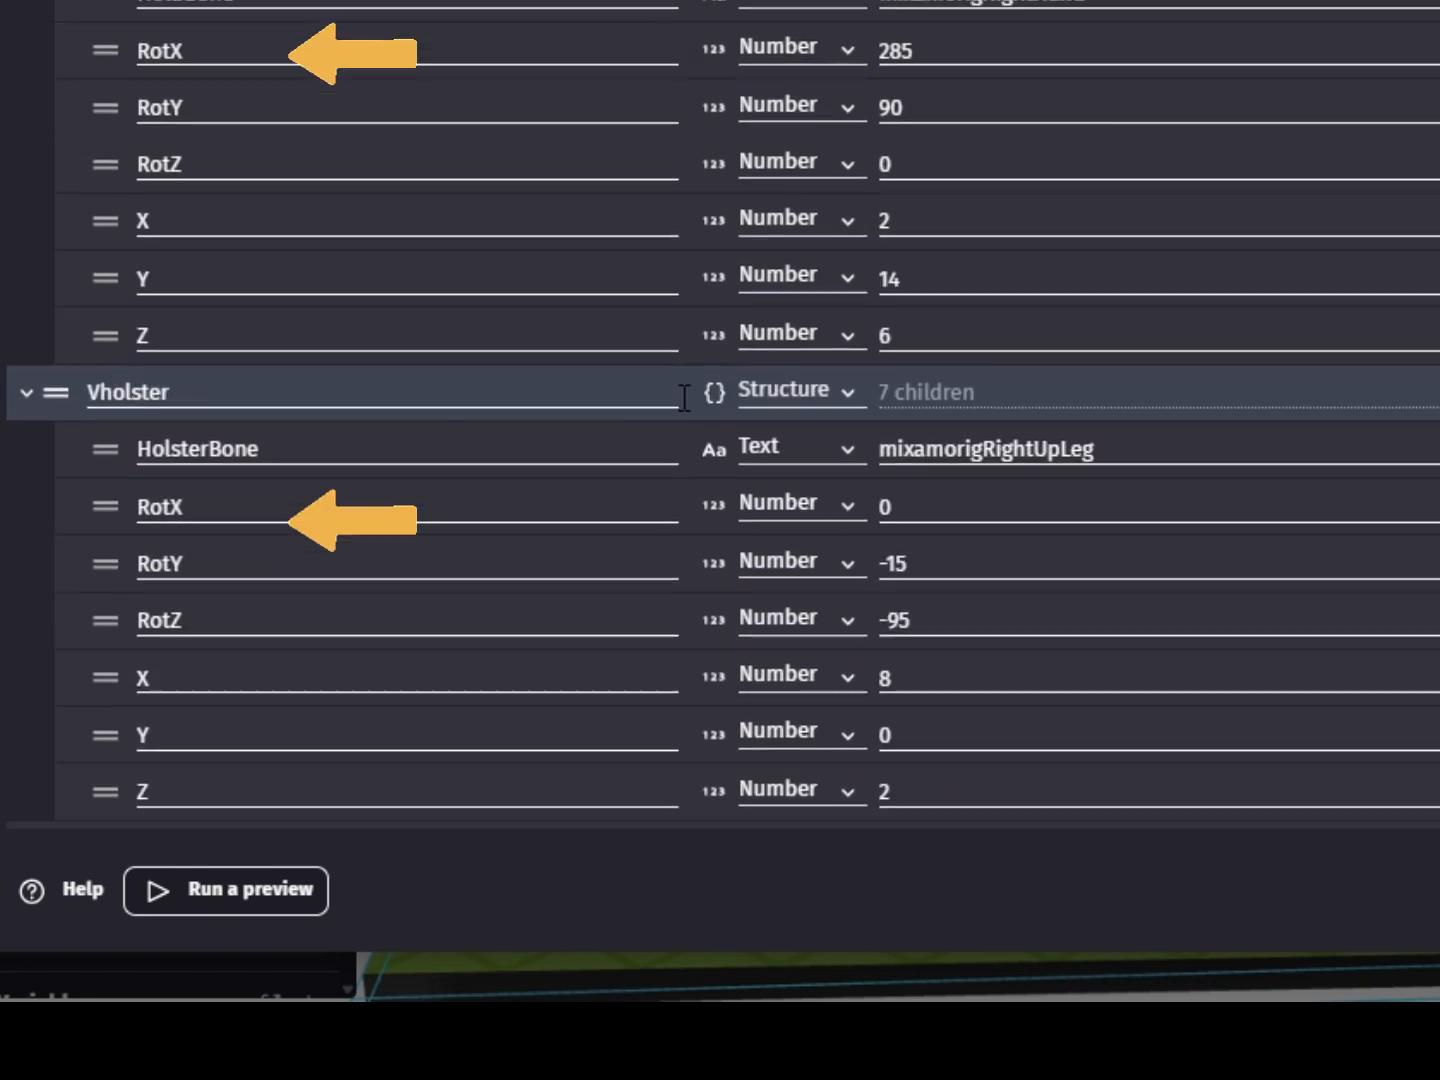
scroll(749, 352, up, 2)
scroll(824, 331, down, 3)
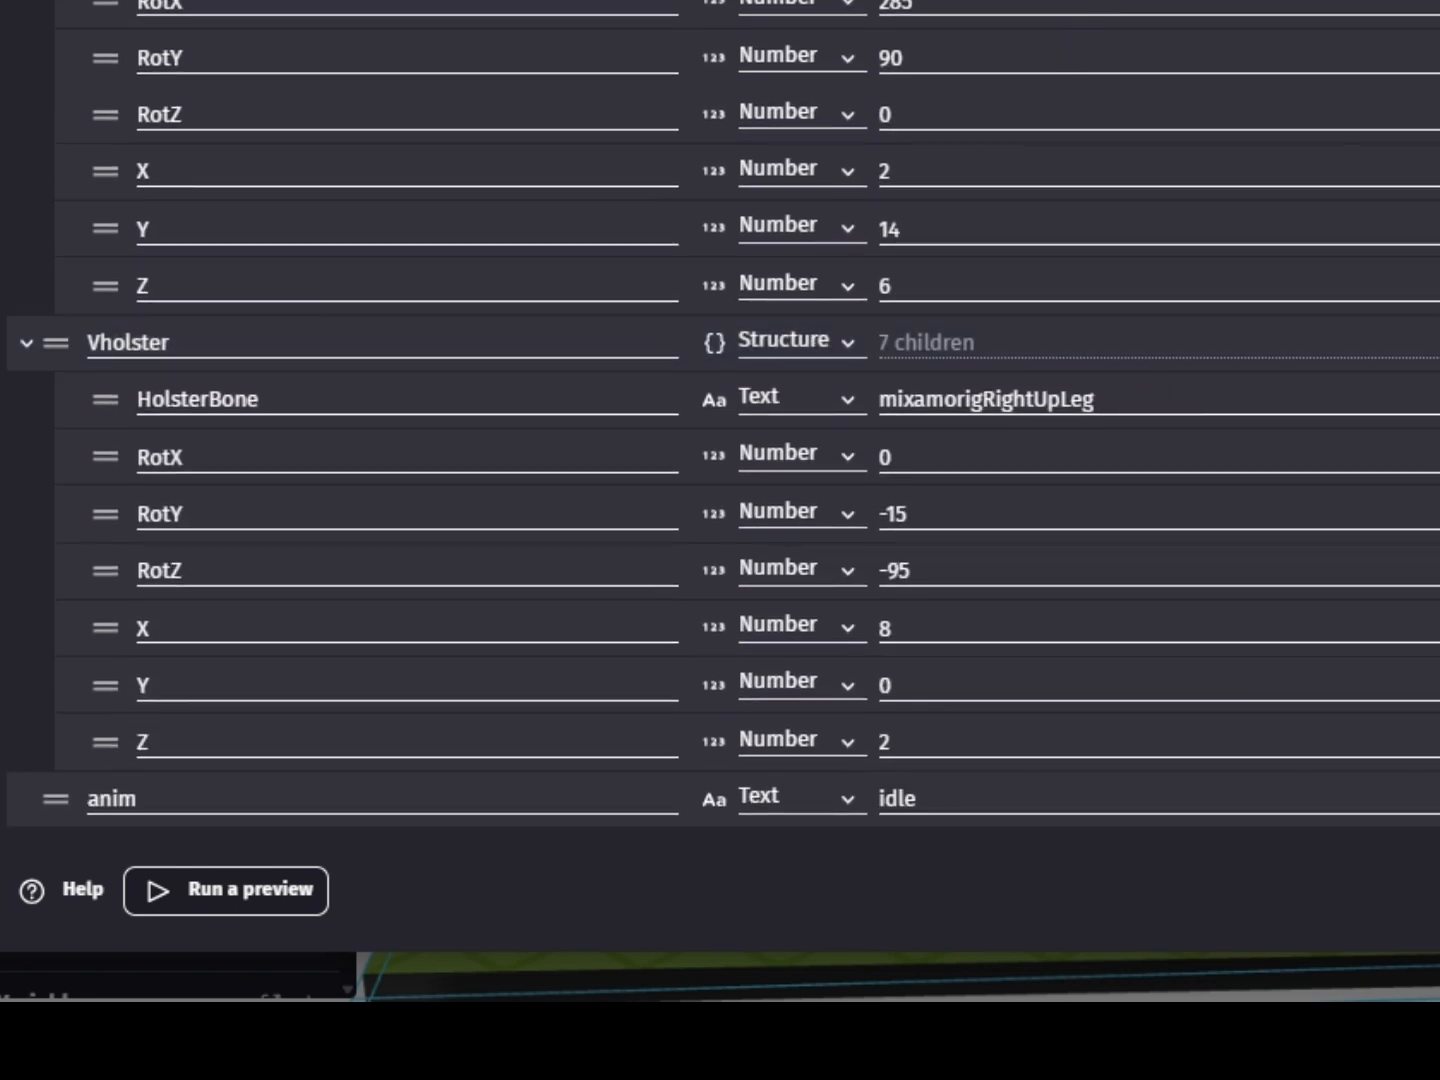
click(1020, 420)
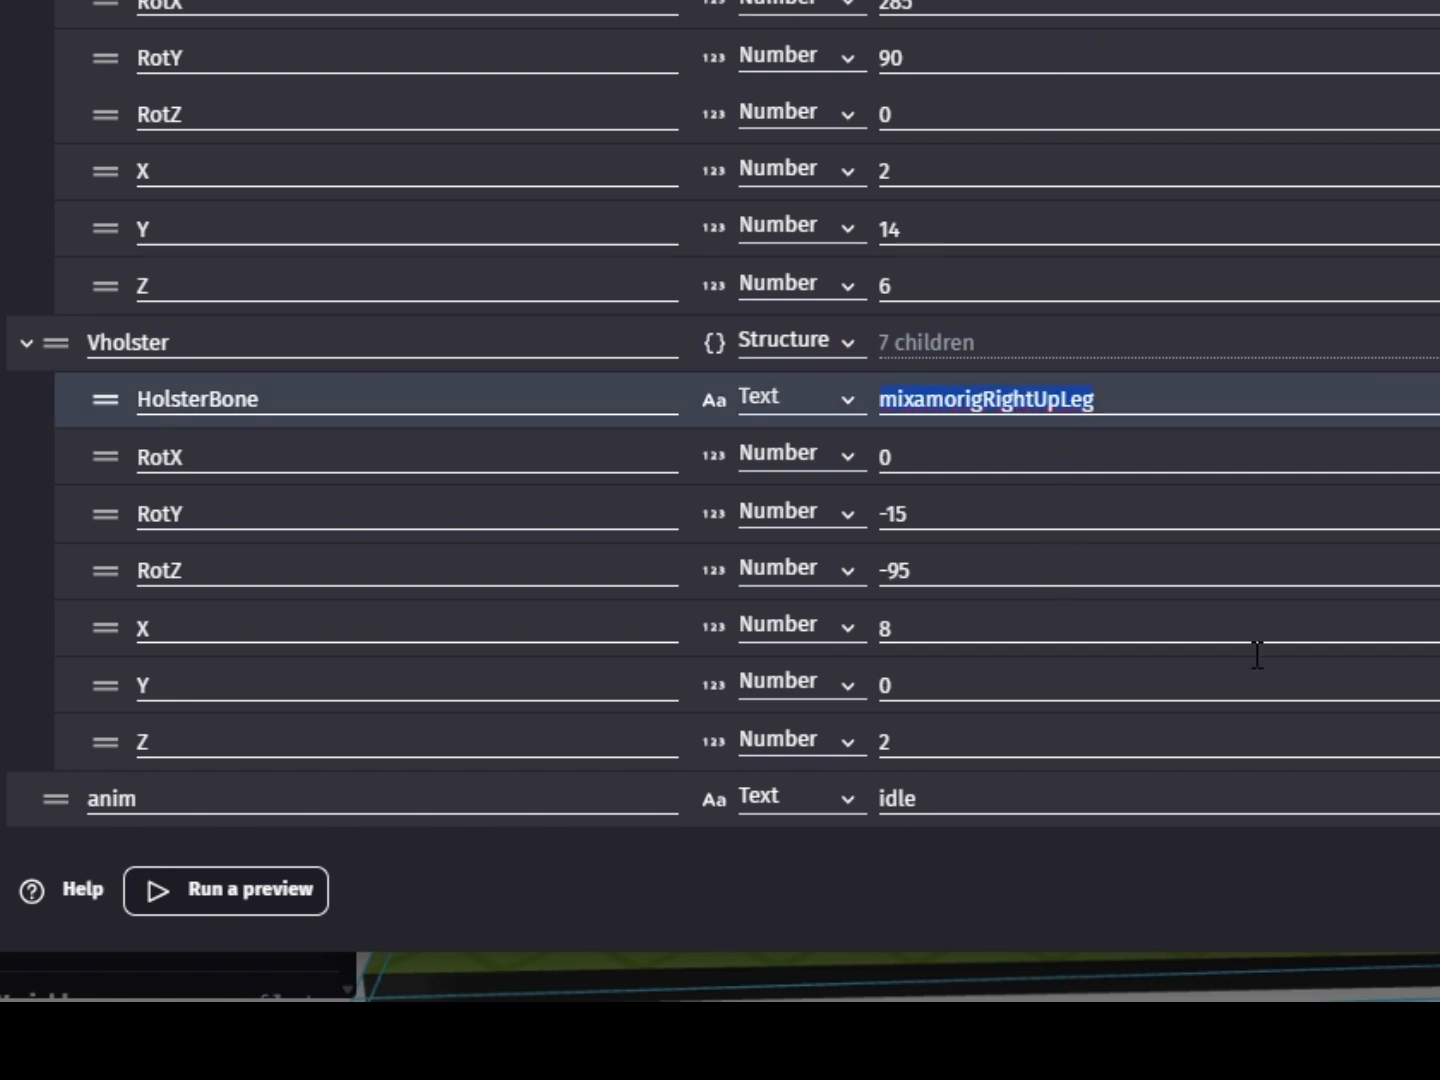
click(25, 347)
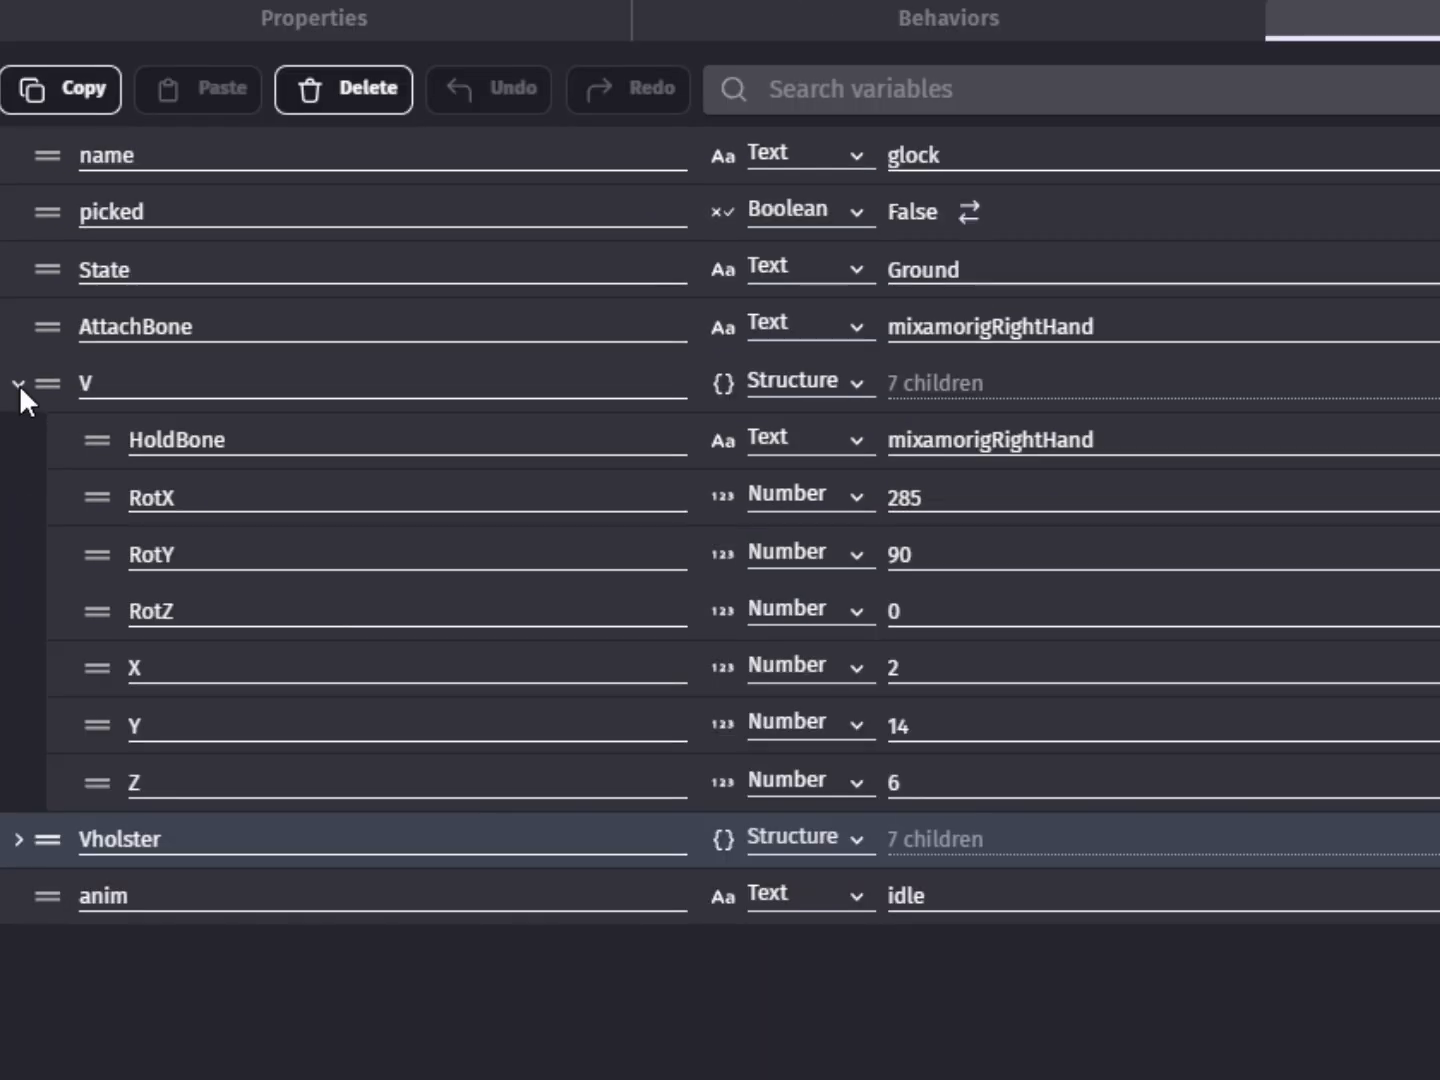
click(18, 383)
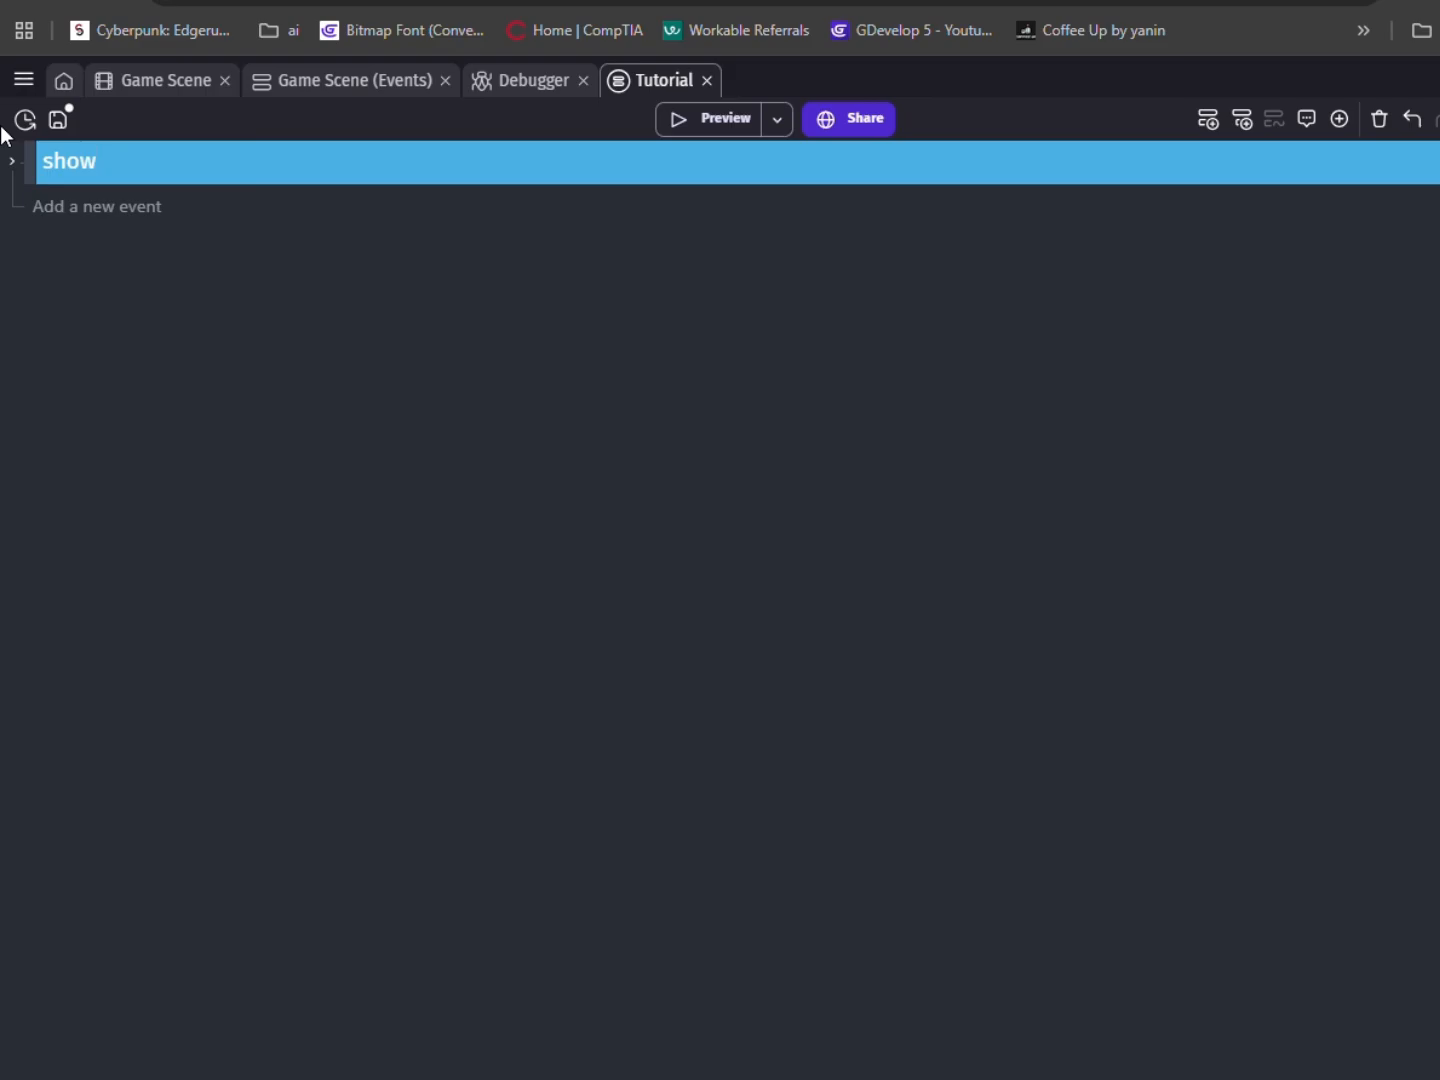
Complete the event group's name as "show bone names" and give its event the condition At the beginning of the scene.
text(bone names)
click(12, 160)
click(90, 200)
text(b)
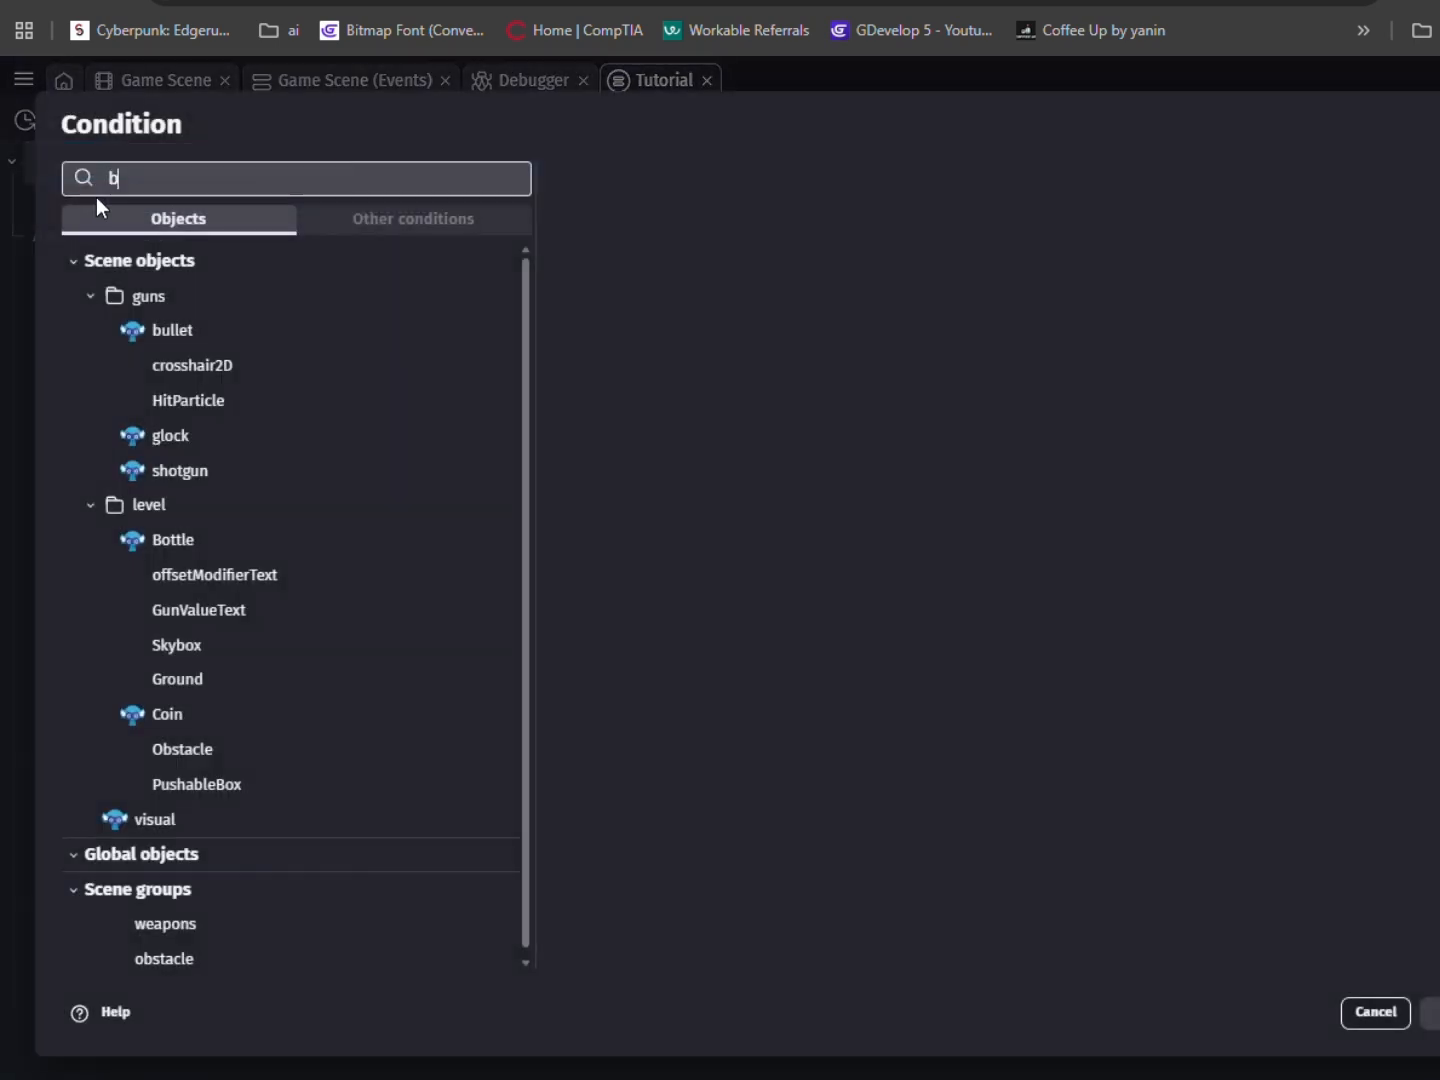
text(eg)
click(134, 256)
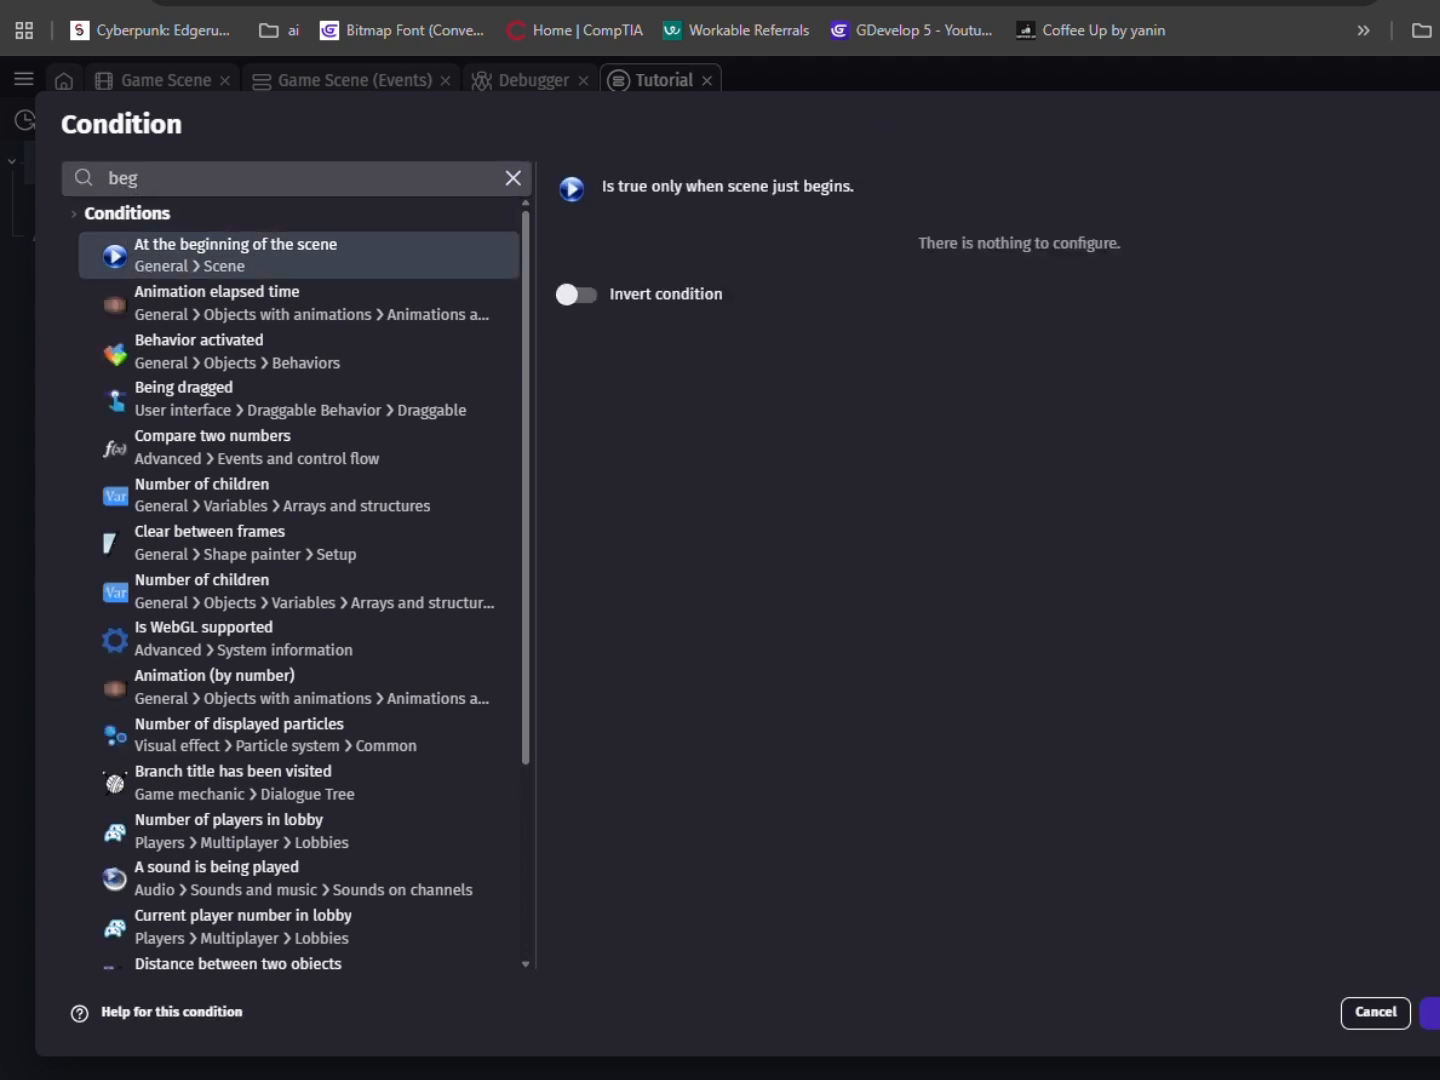
click(1430, 1012)
Add the BoneSocket3d action DebugListBones for the visual object to the beginning-of-scene event.
click(688, 211)
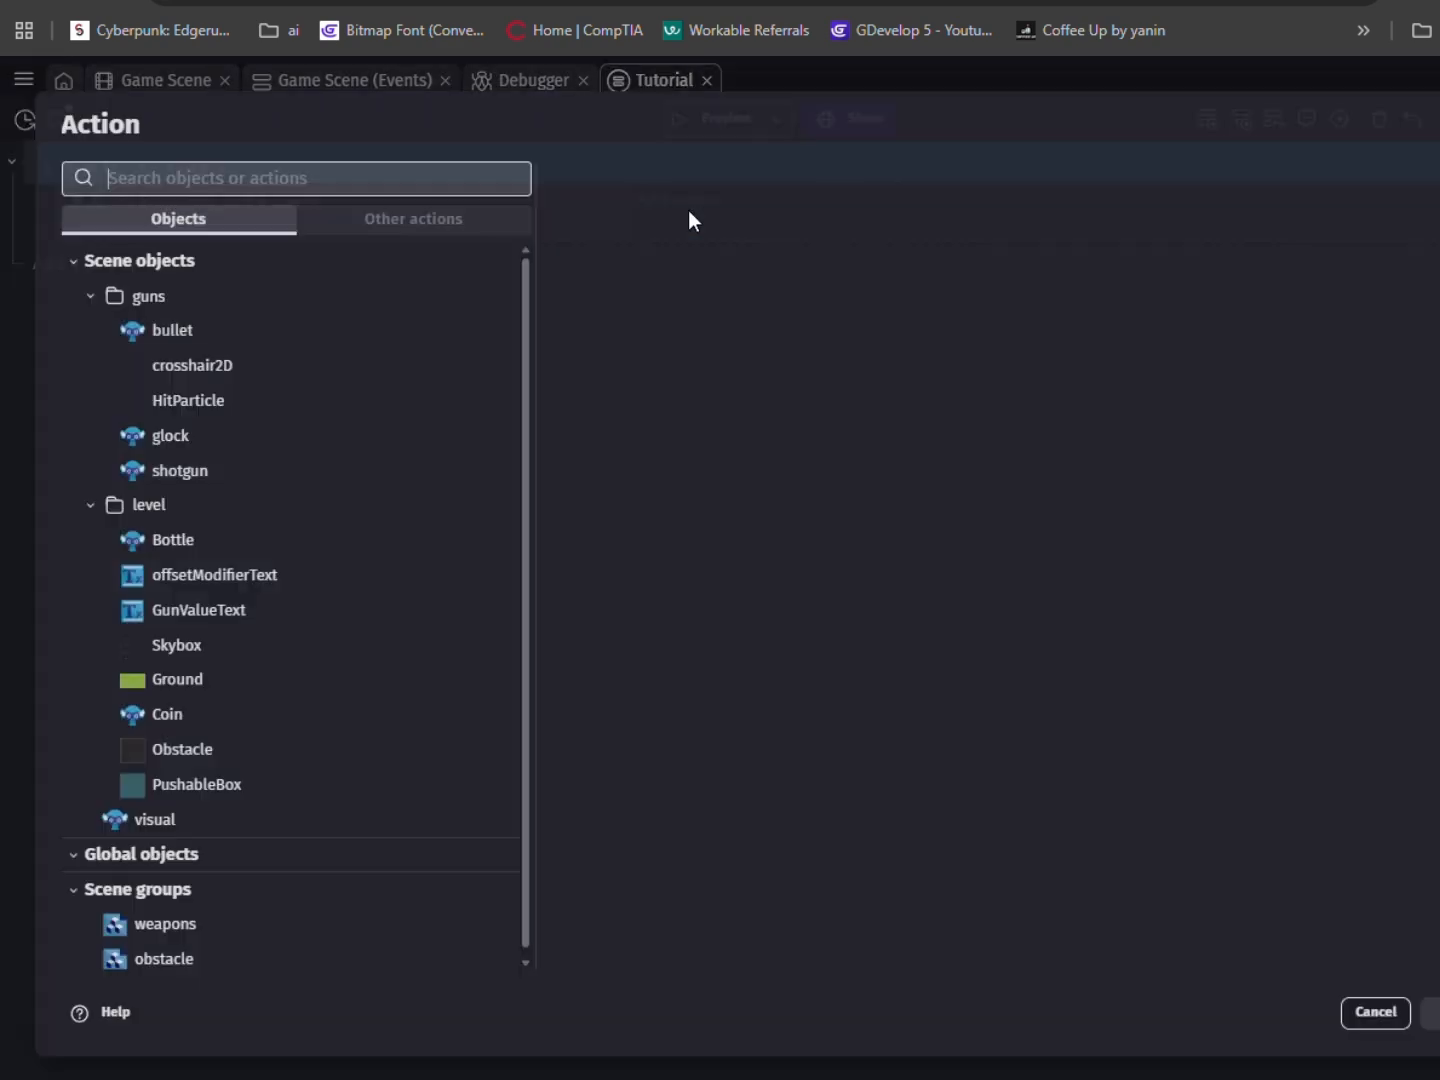
click(209, 824)
text(show)
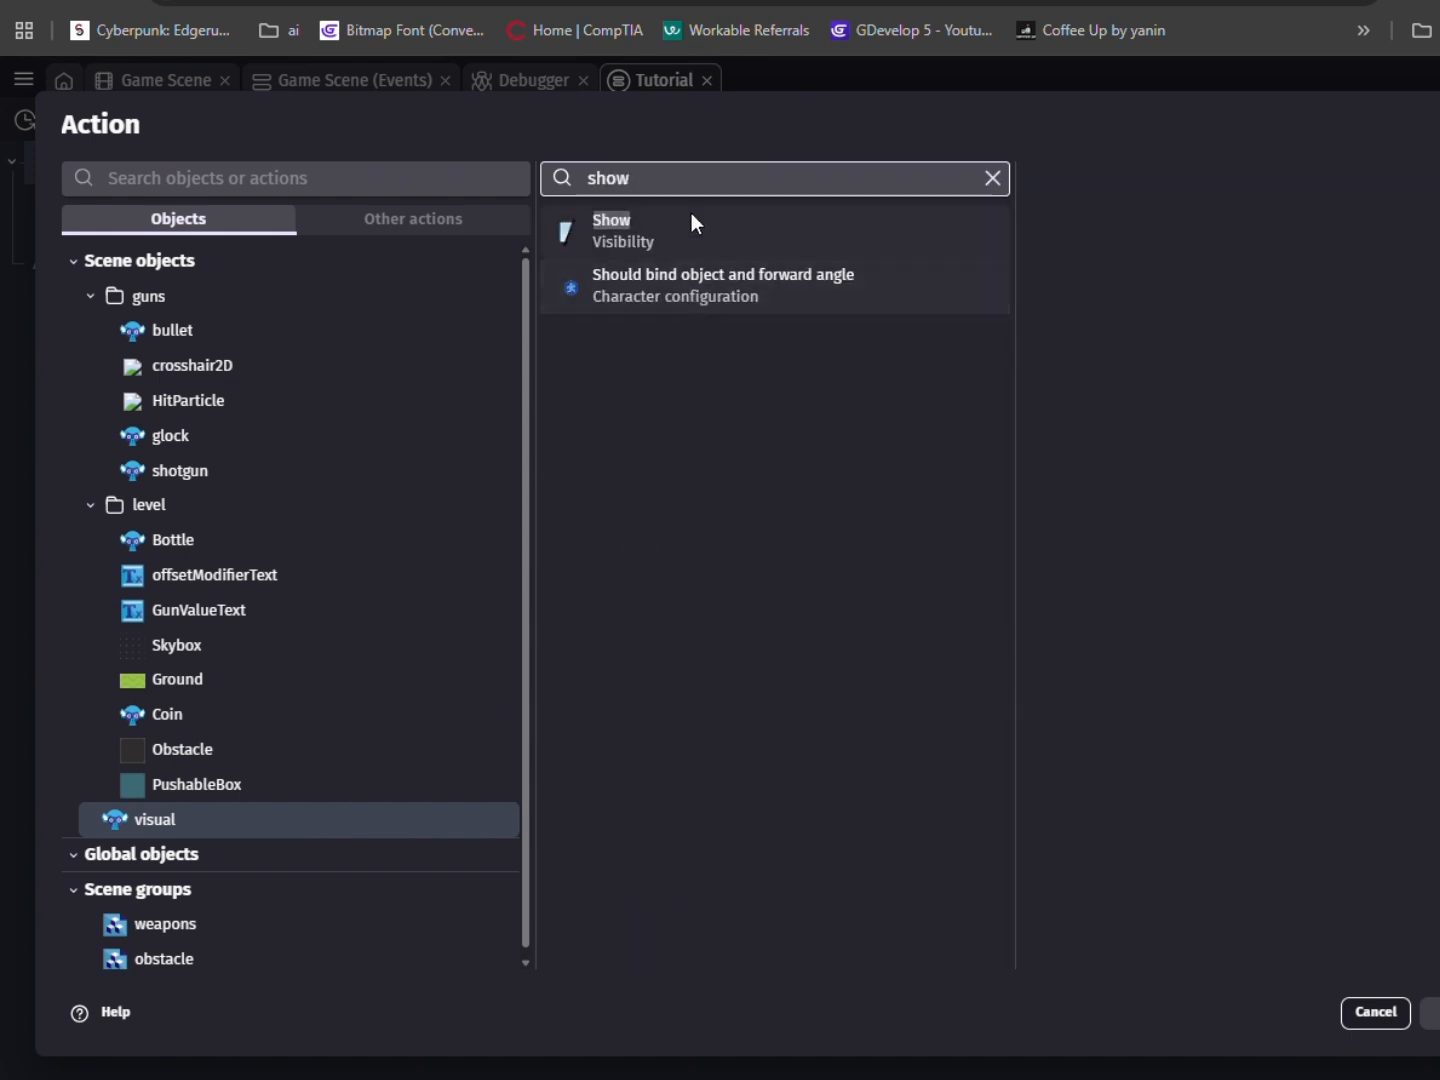
double_click(687, 192)
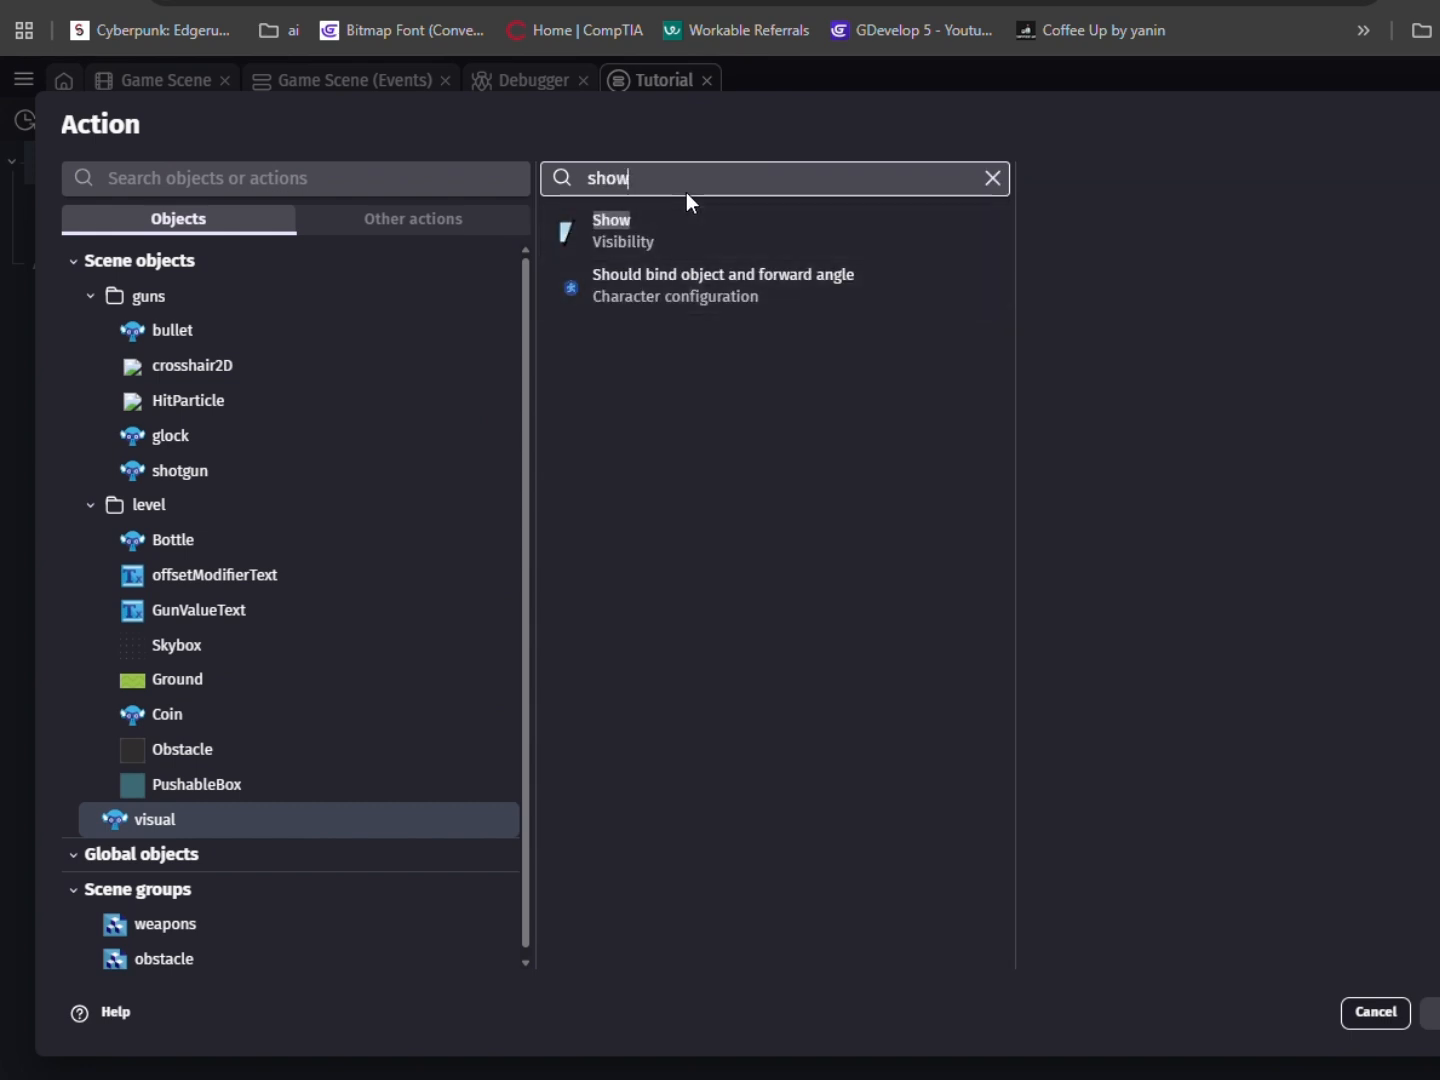
key(BackSpace)
text(bone)
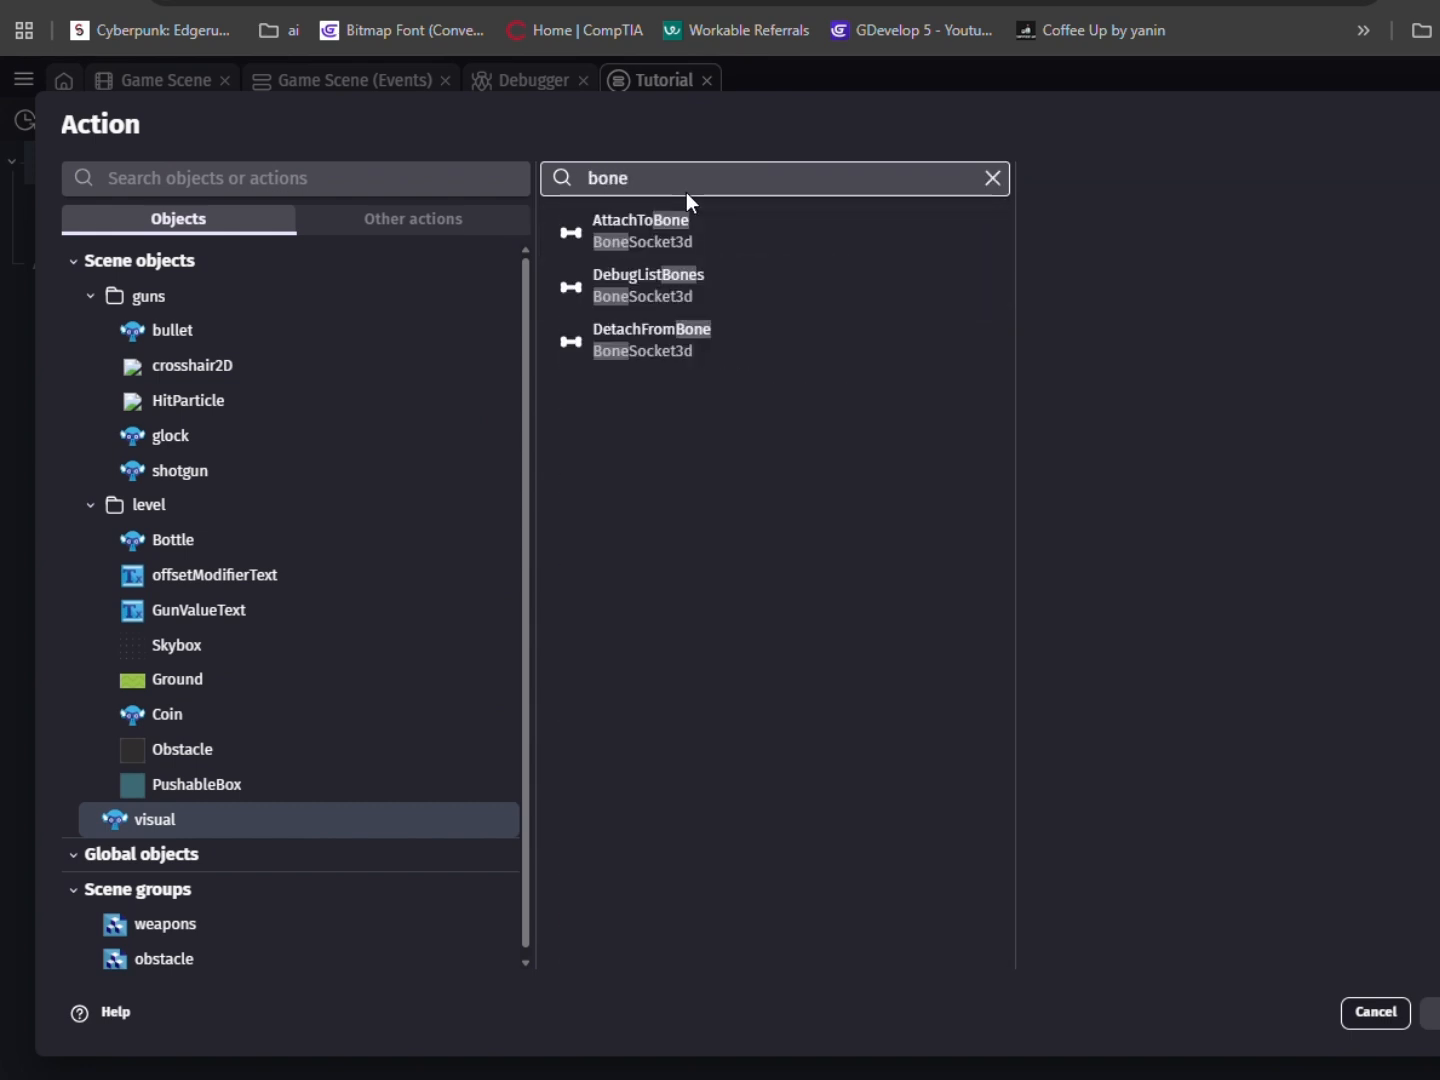
click(684, 280)
click(1432, 1012)
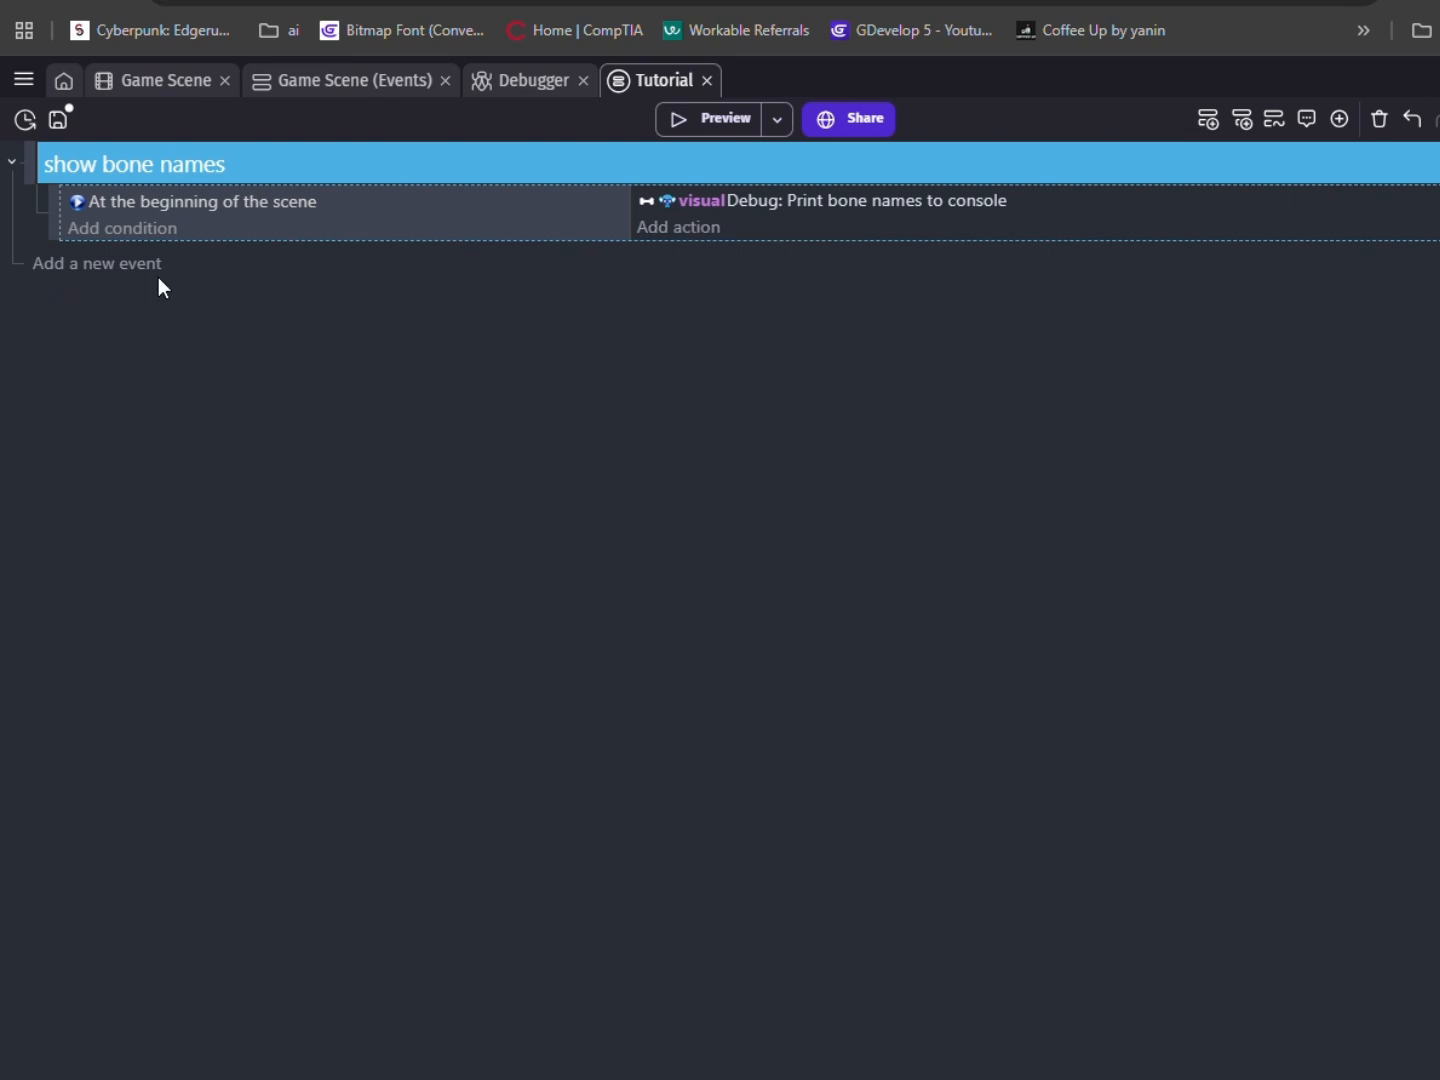
Add a second event group named "is unarmed" below the bone names group, with an empty event inside.
click(115, 268)
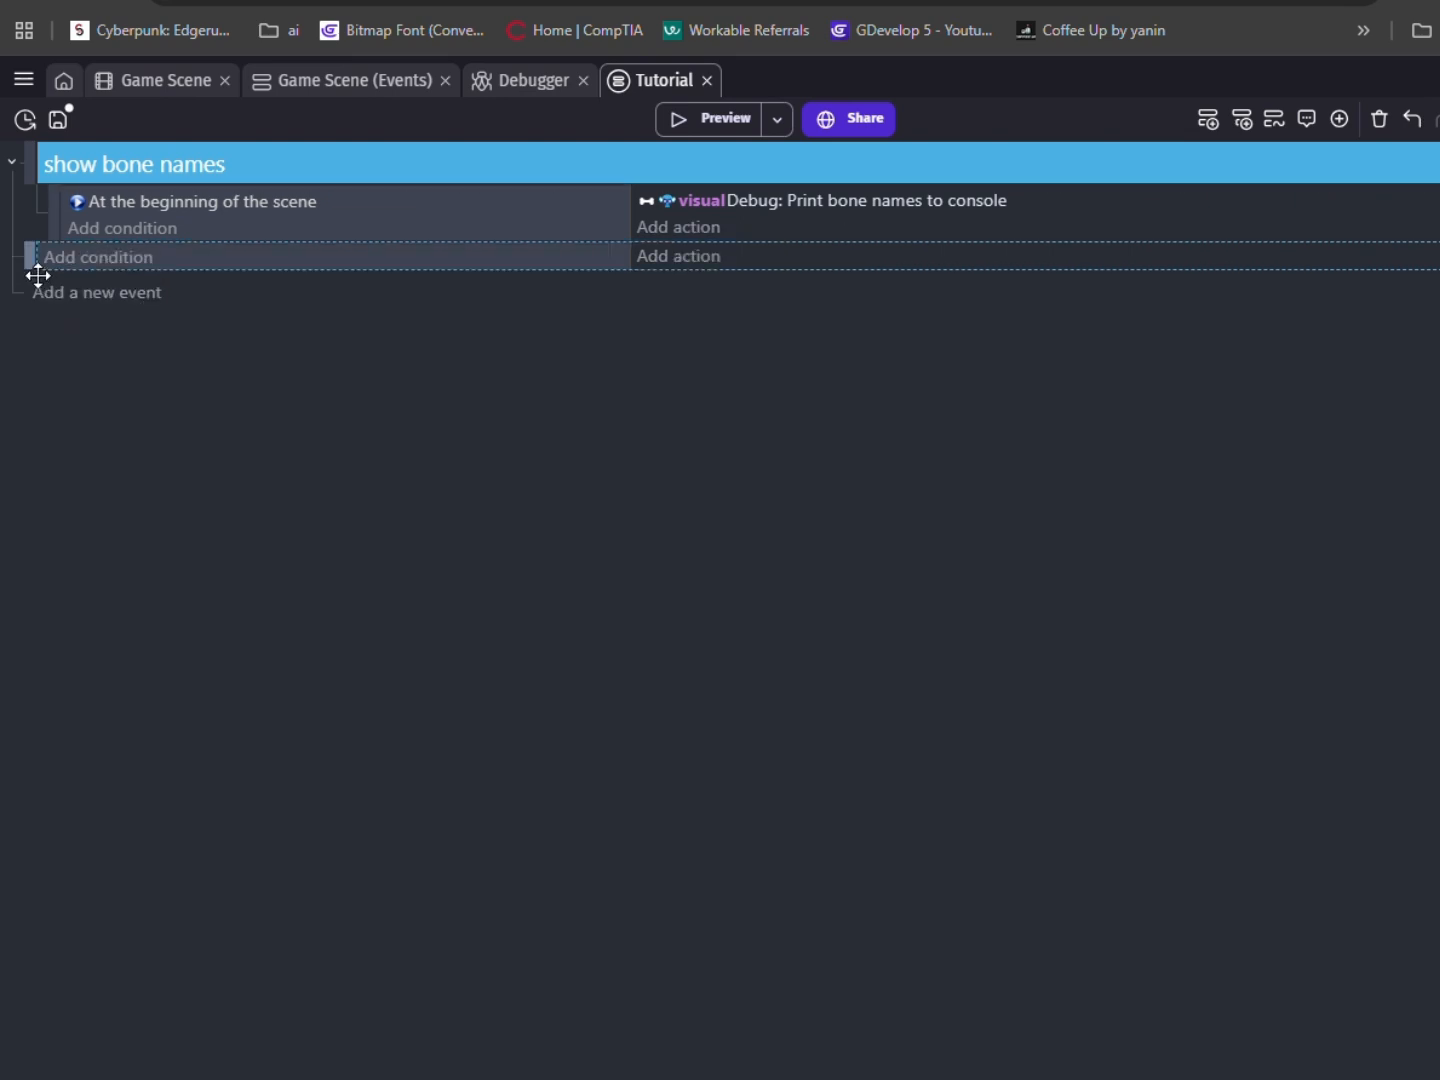
key(ctrl+g)
click(141, 263)
drag(237, 263, 2, 250)
text(is)
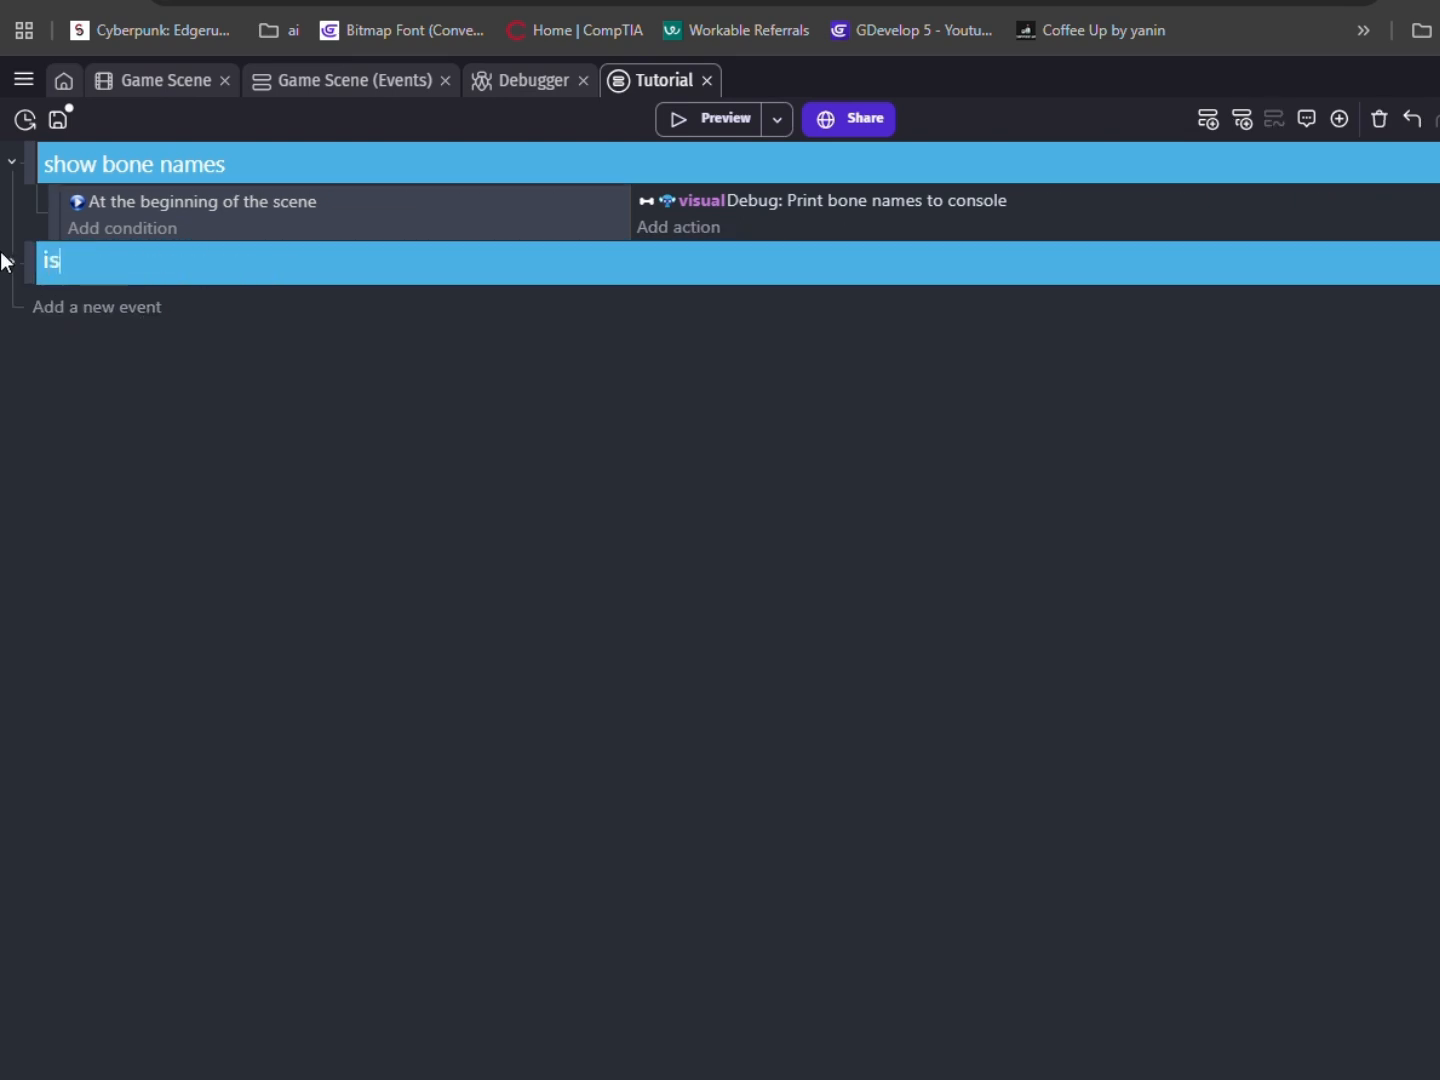
text(unarmed)
key(Return)
click(62, 265)
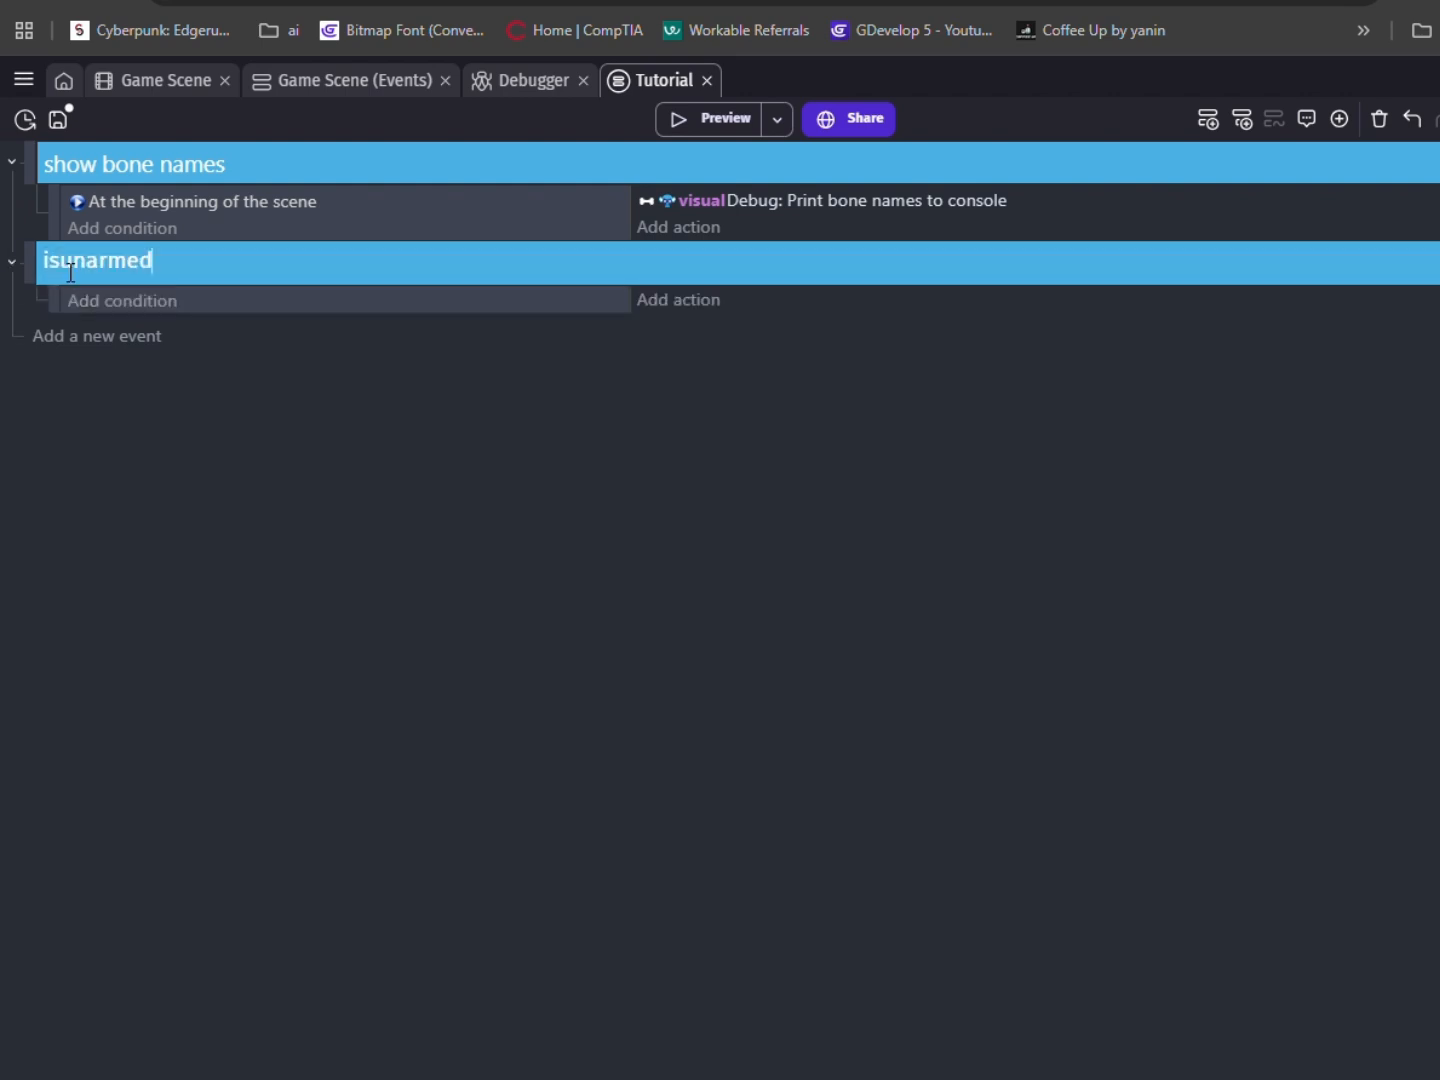
Add a condition to the "is unarmed" event that the visual object's InventoryState variable equals "Empty".
click(140, 303)
text(vis)
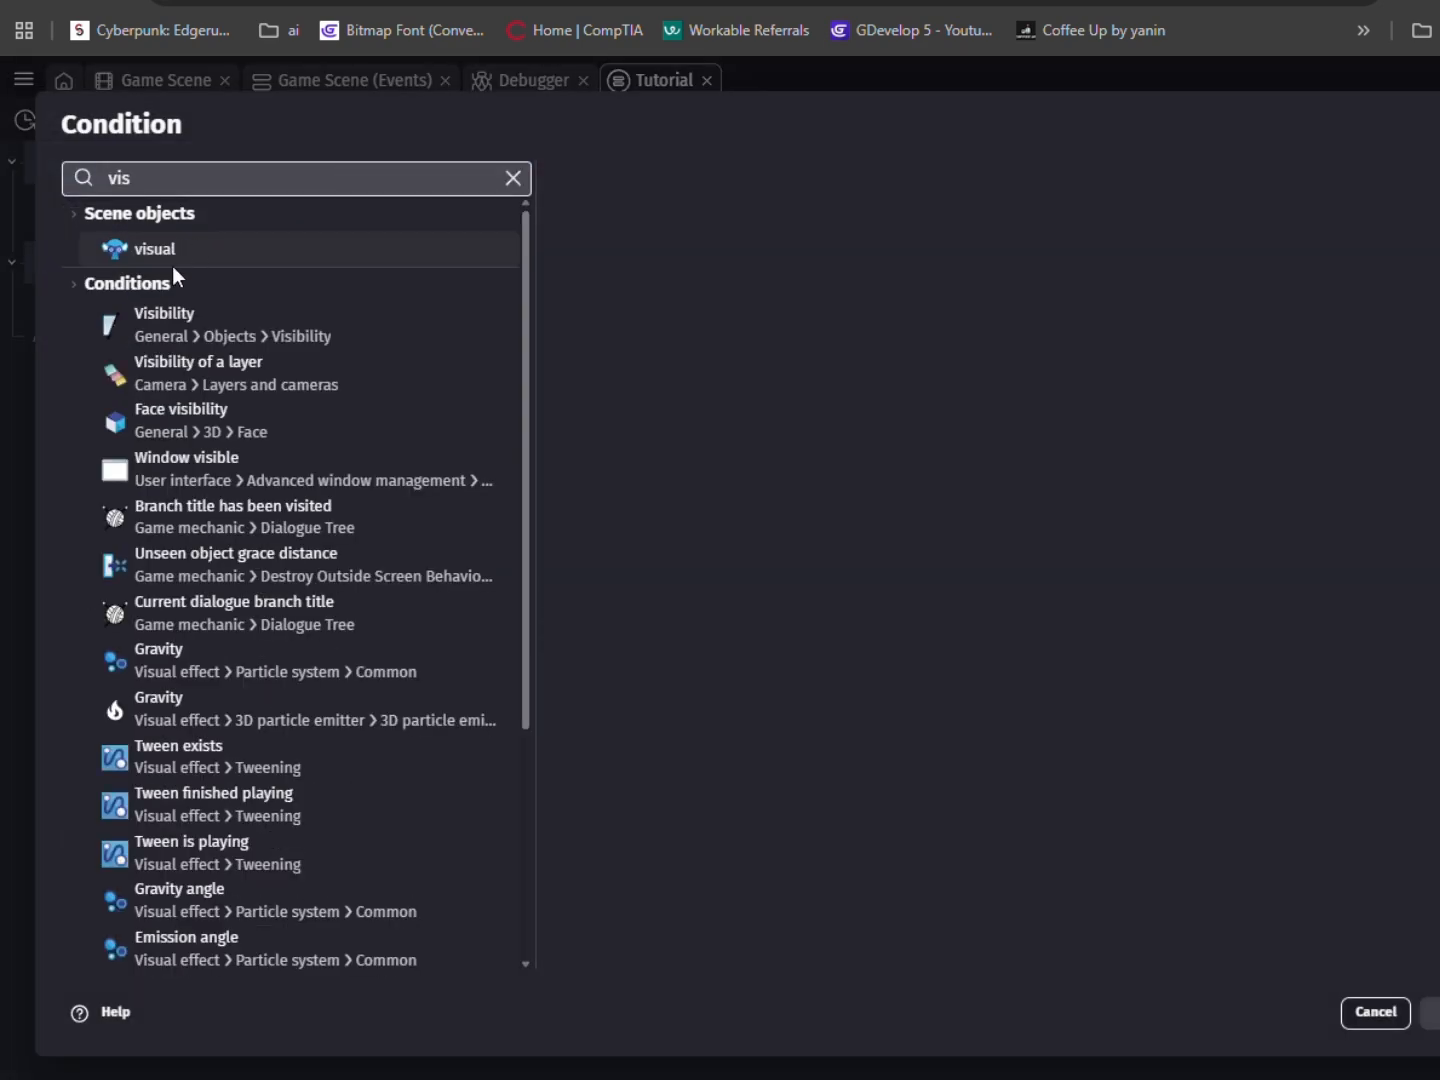
click(188, 252)
text(var)
click(697, 231)
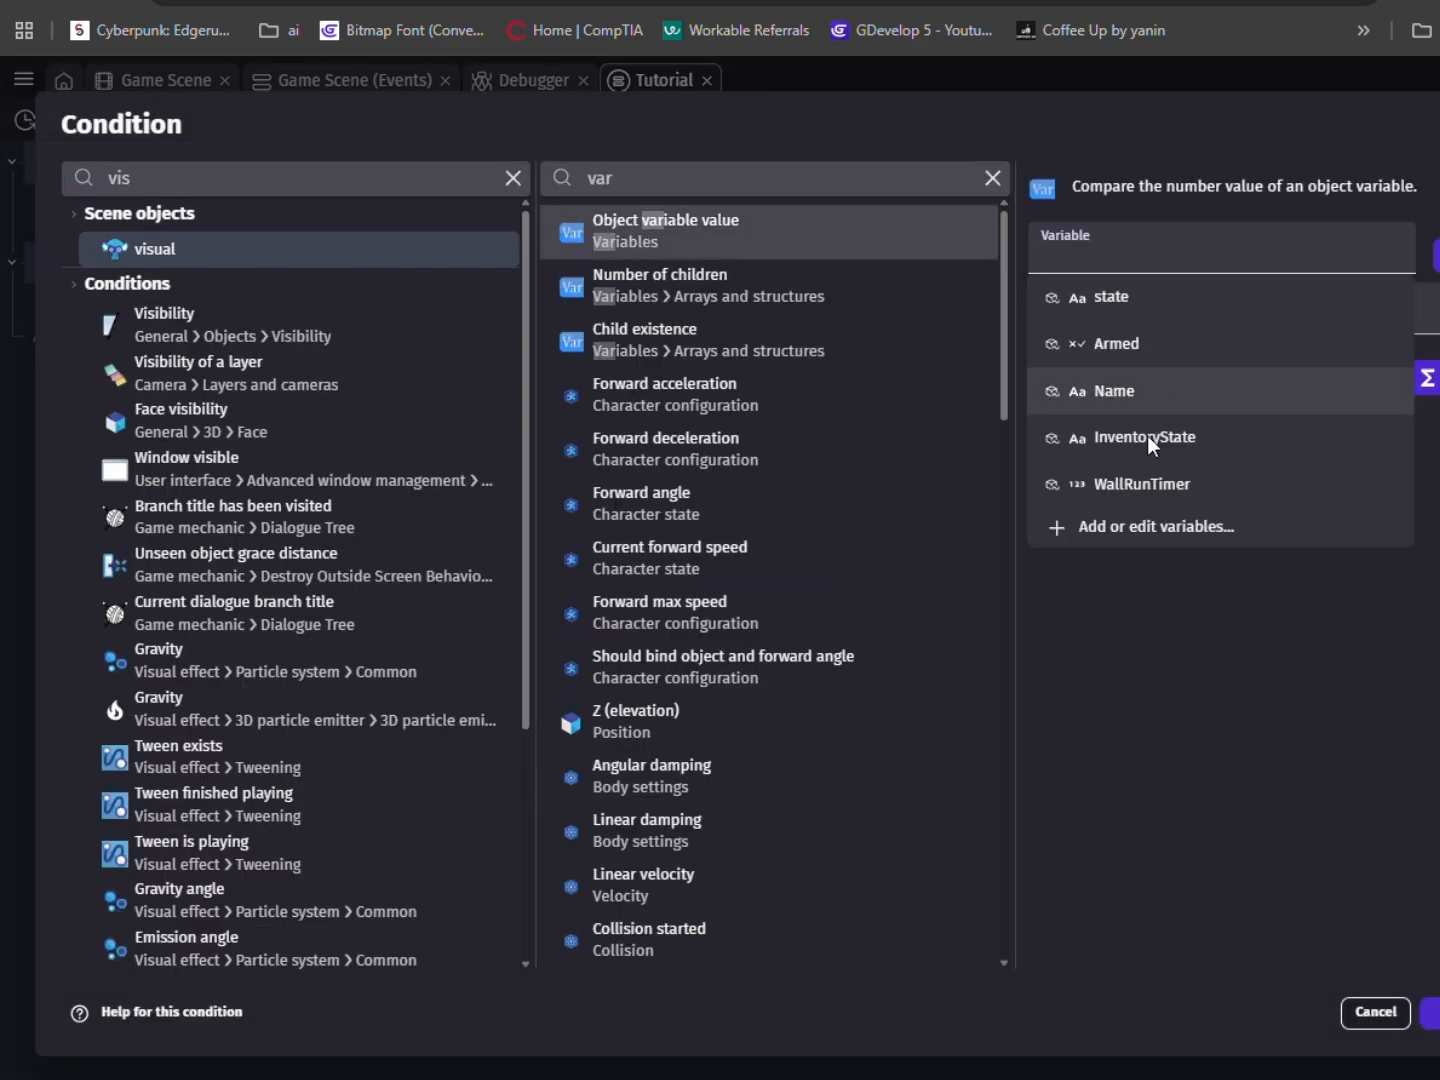
click(1147, 450)
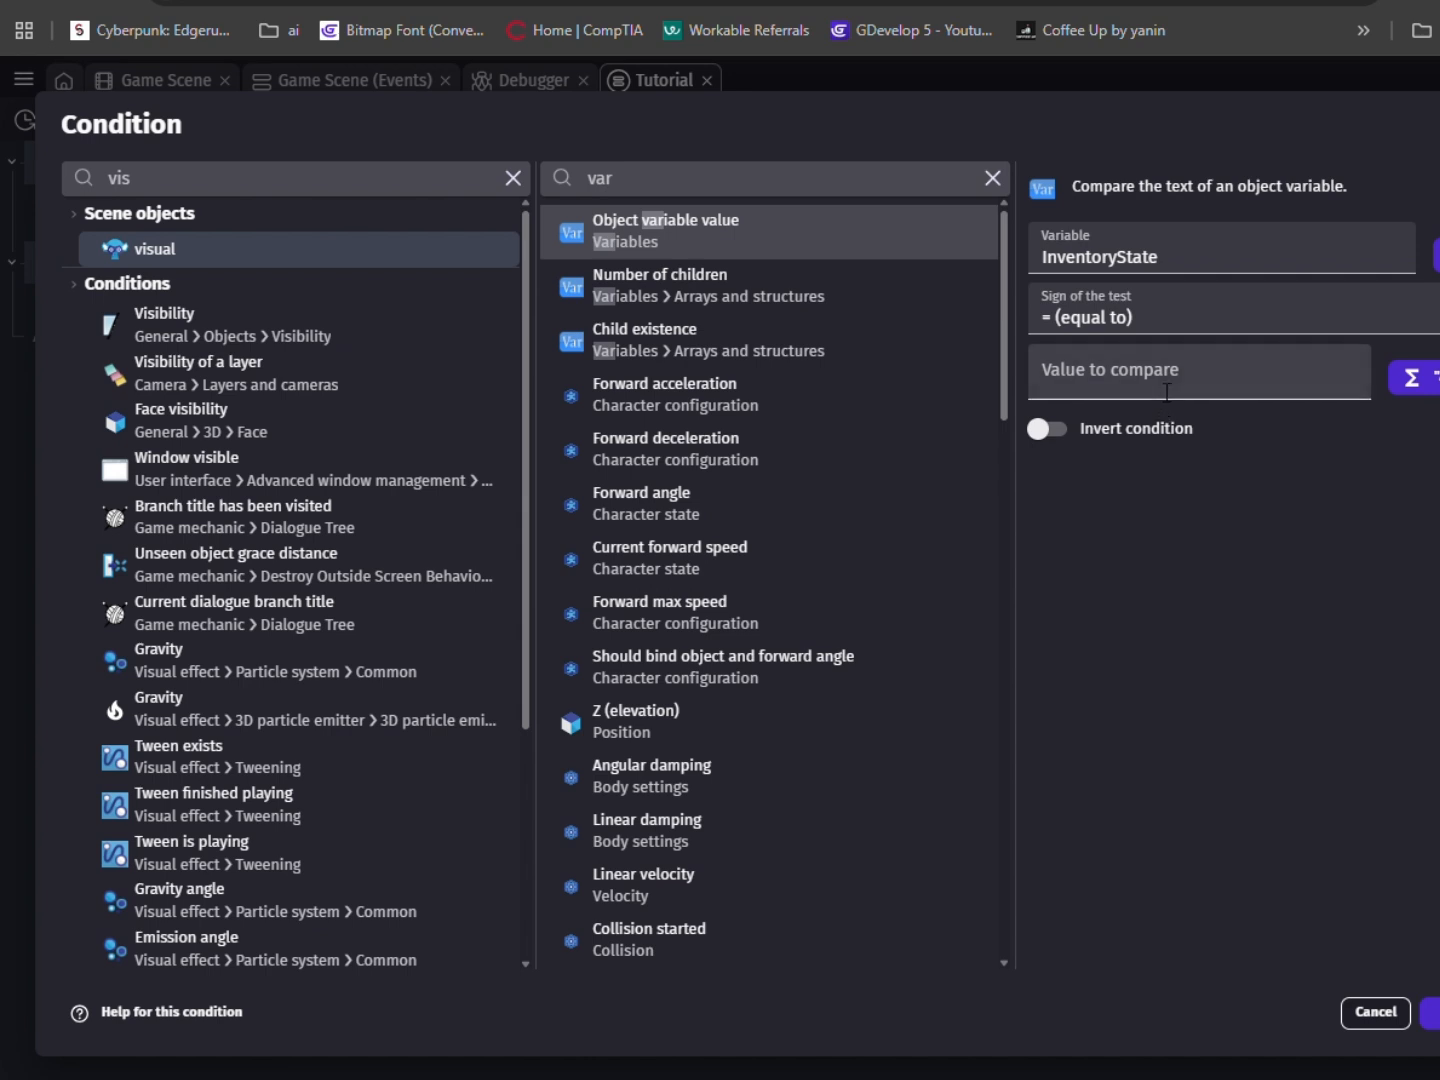
click(1187, 378)
text("")
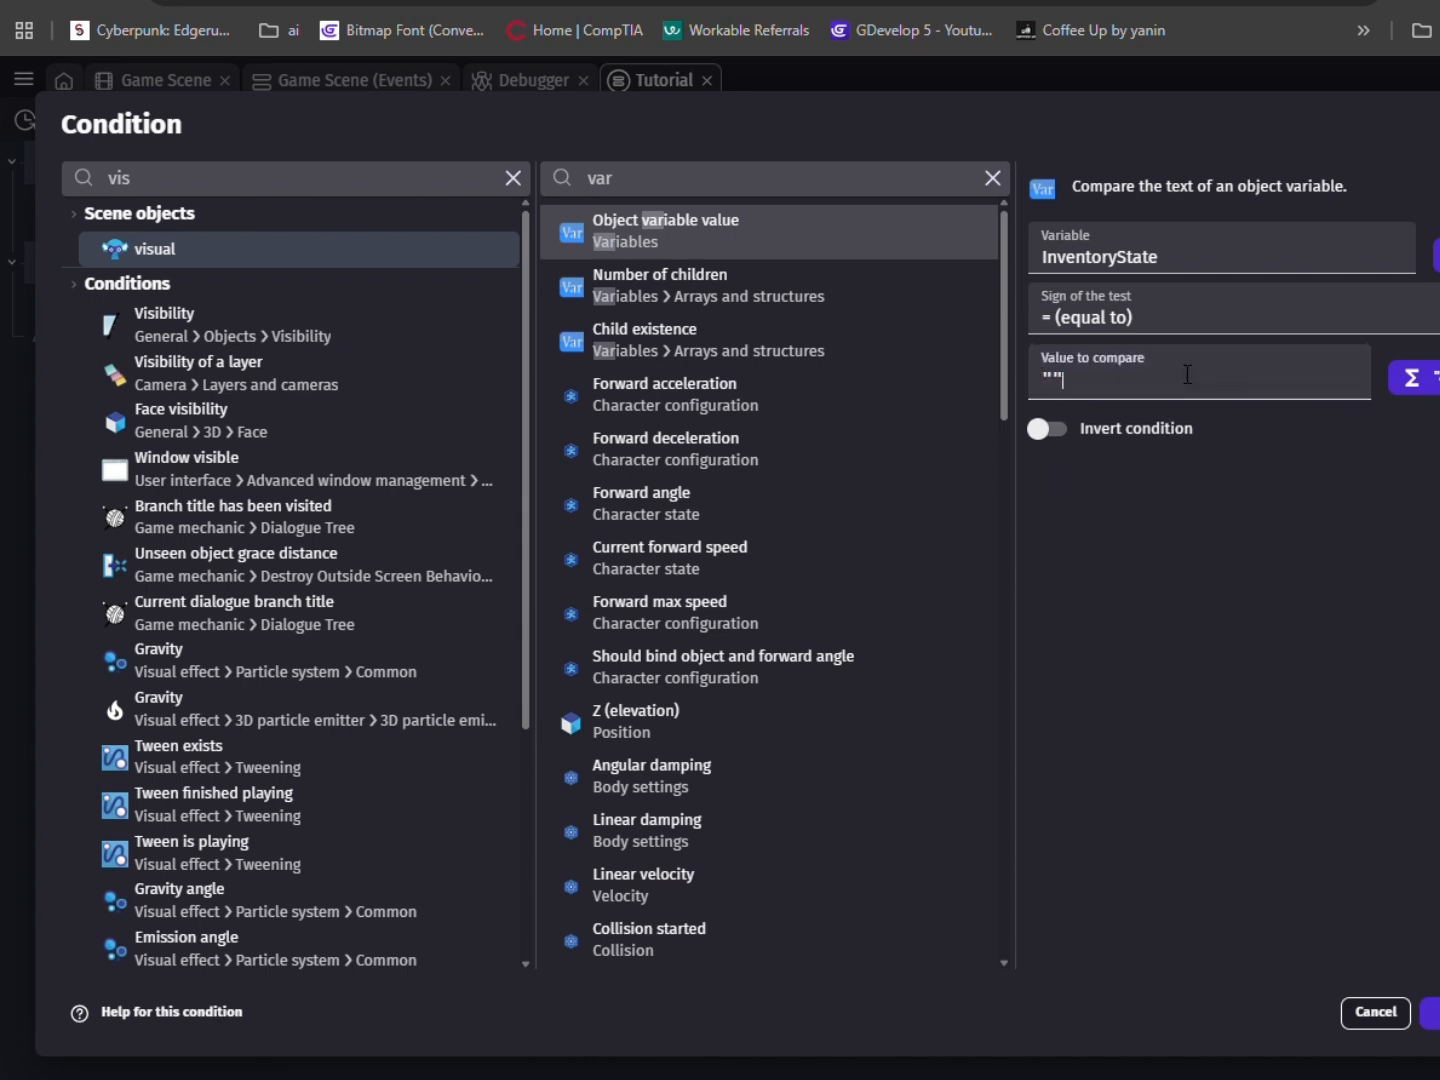
text(Empty)
click(1432, 1013)
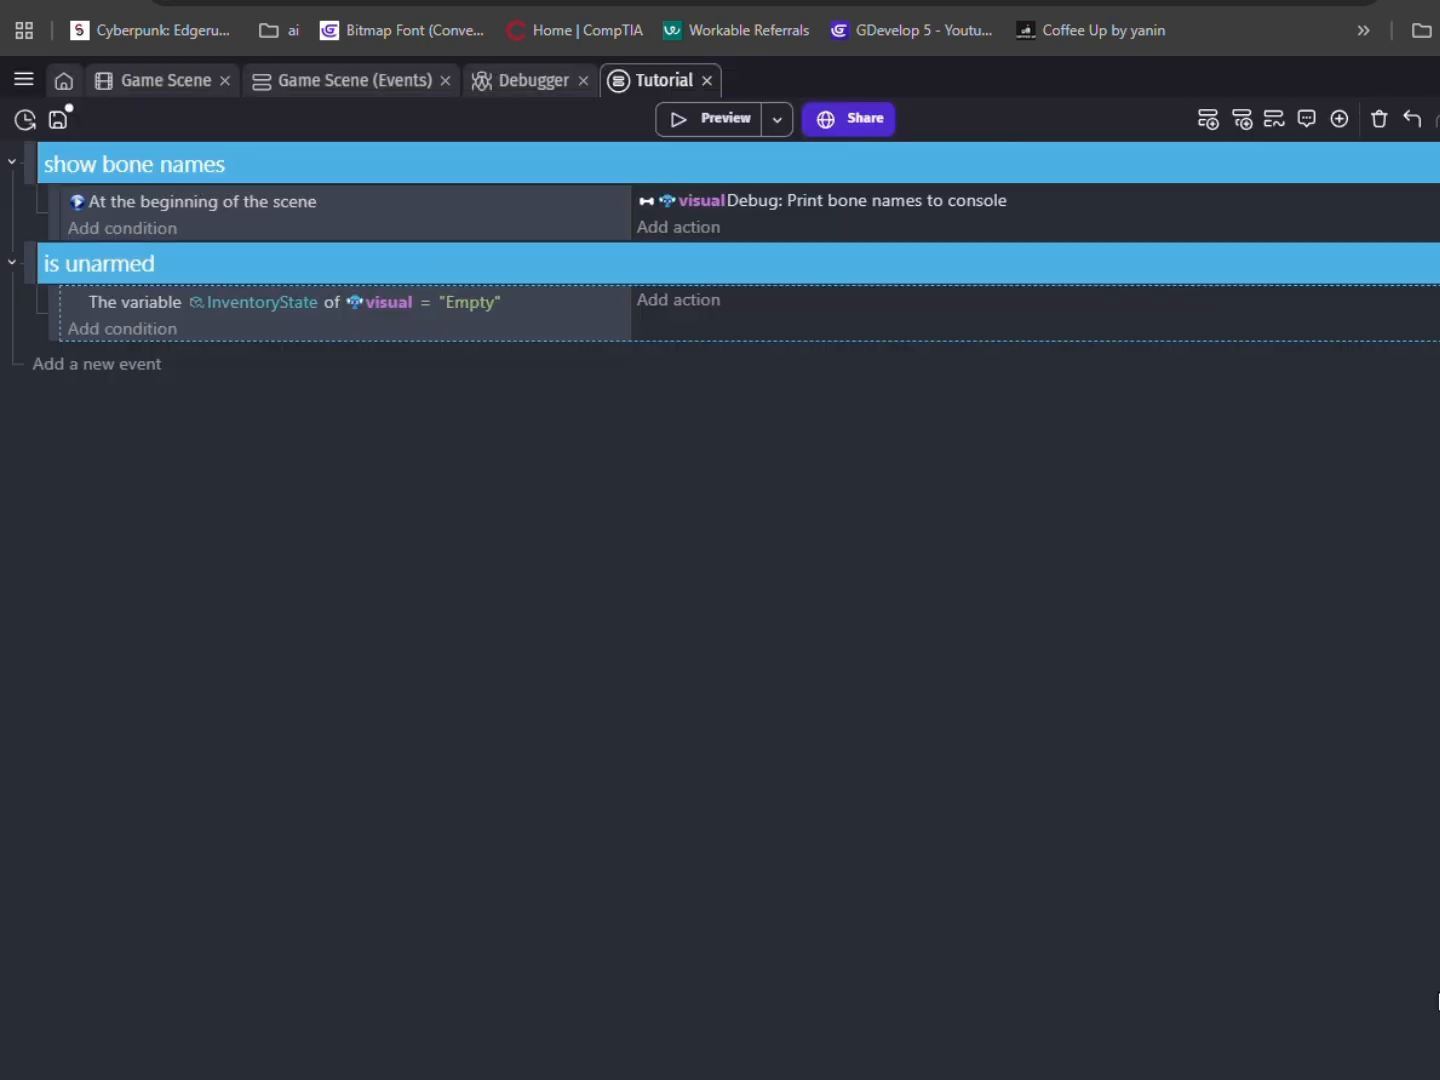
Add an action to the "is unarmed" event that sets the visual object's Armed variable to false.
click(704, 310)
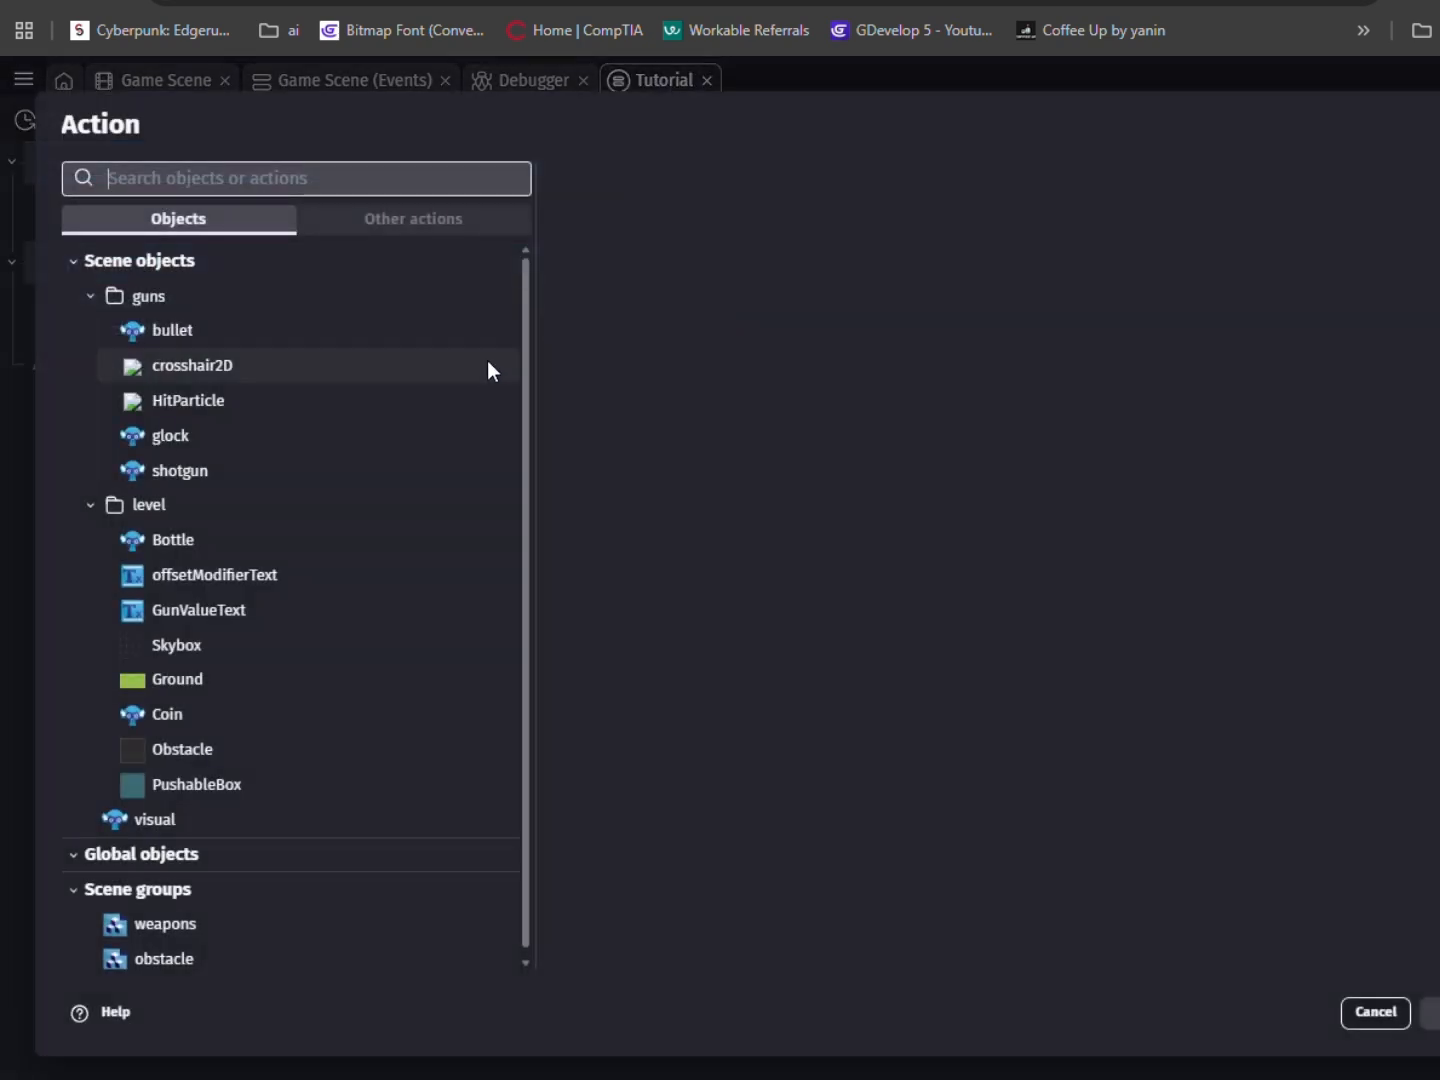
click(229, 822)
text(var)
click(665, 235)
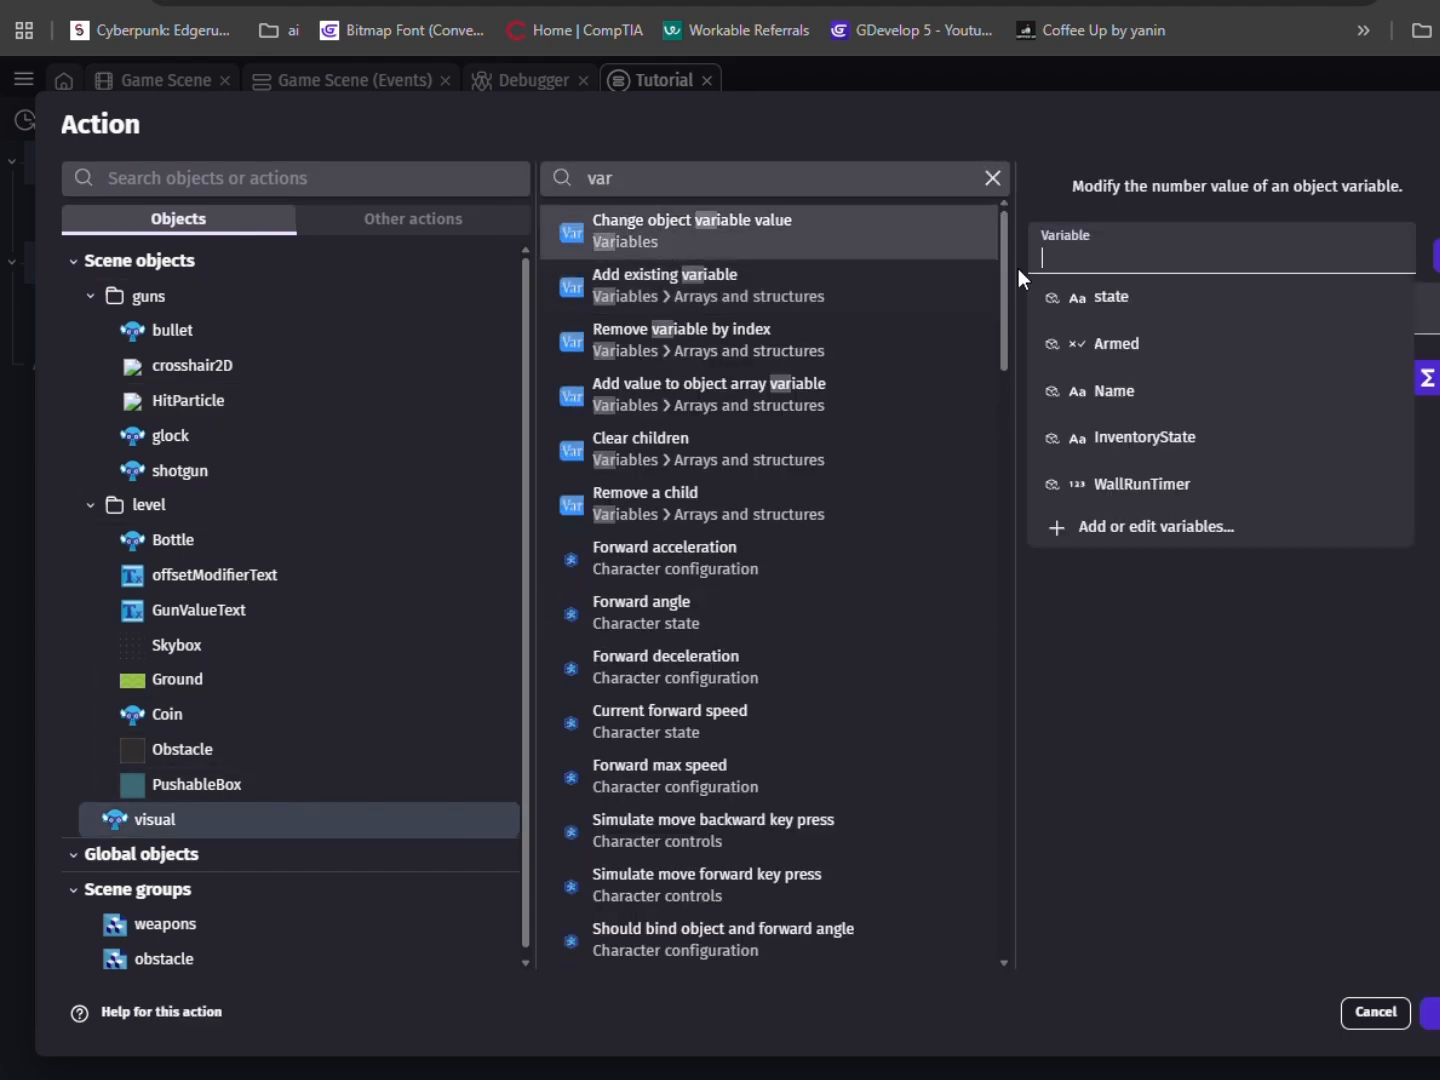
click(1111, 342)
click(1143, 388)
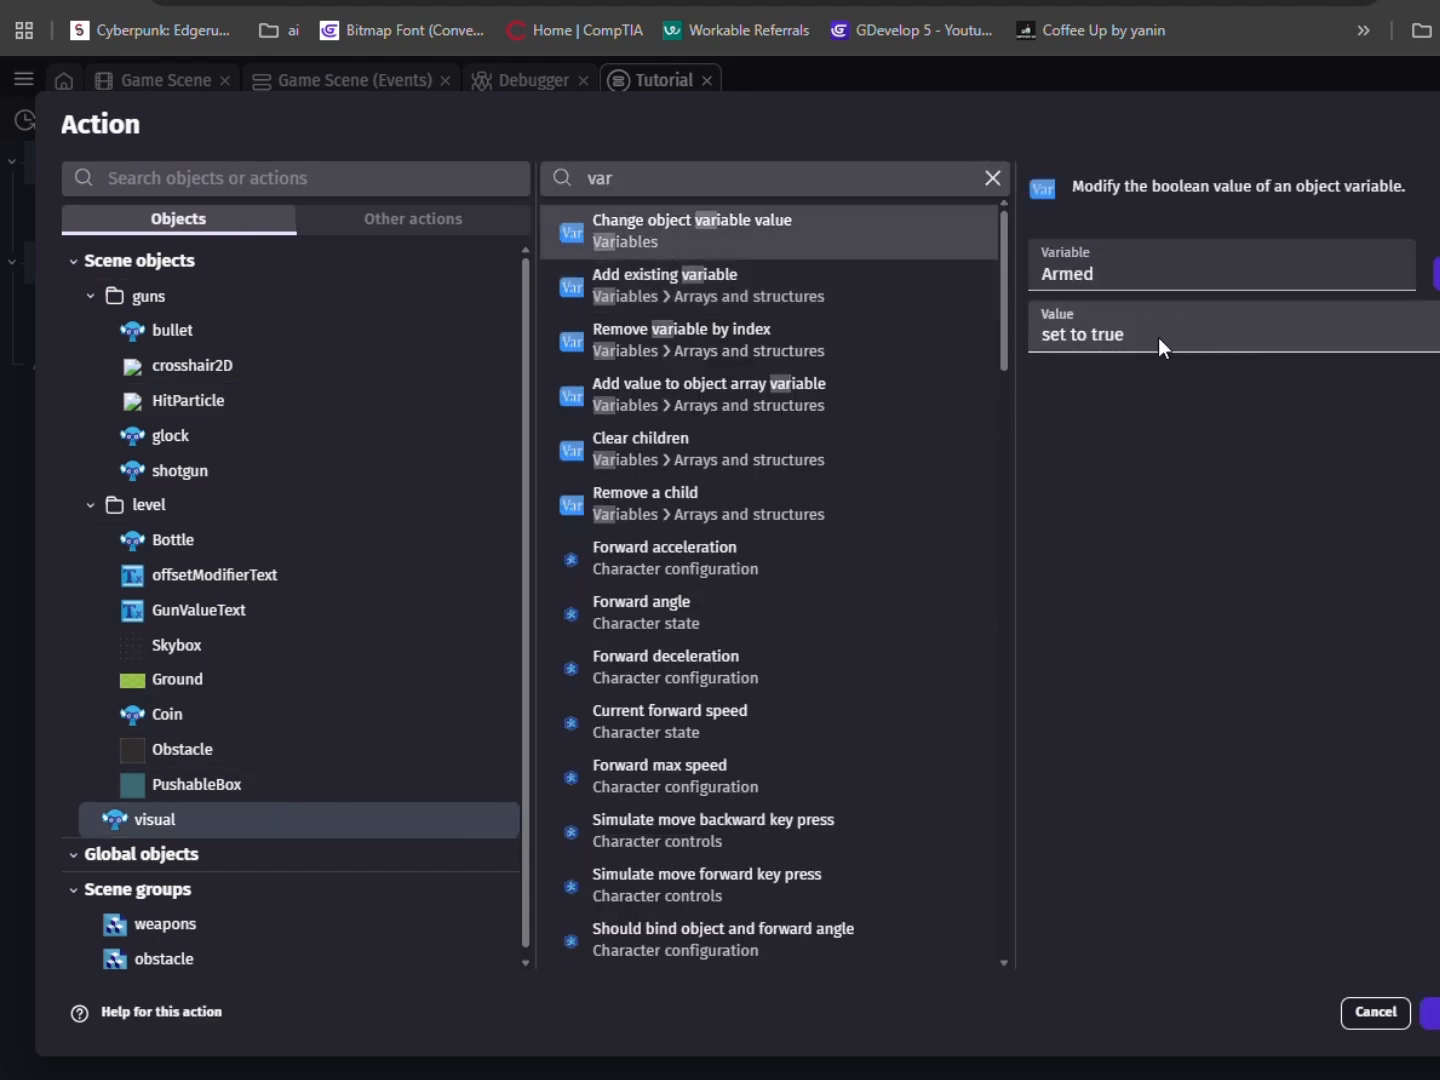
click(1158, 338)
click(1130, 393)
click(1123, 386)
click(1428, 1013)
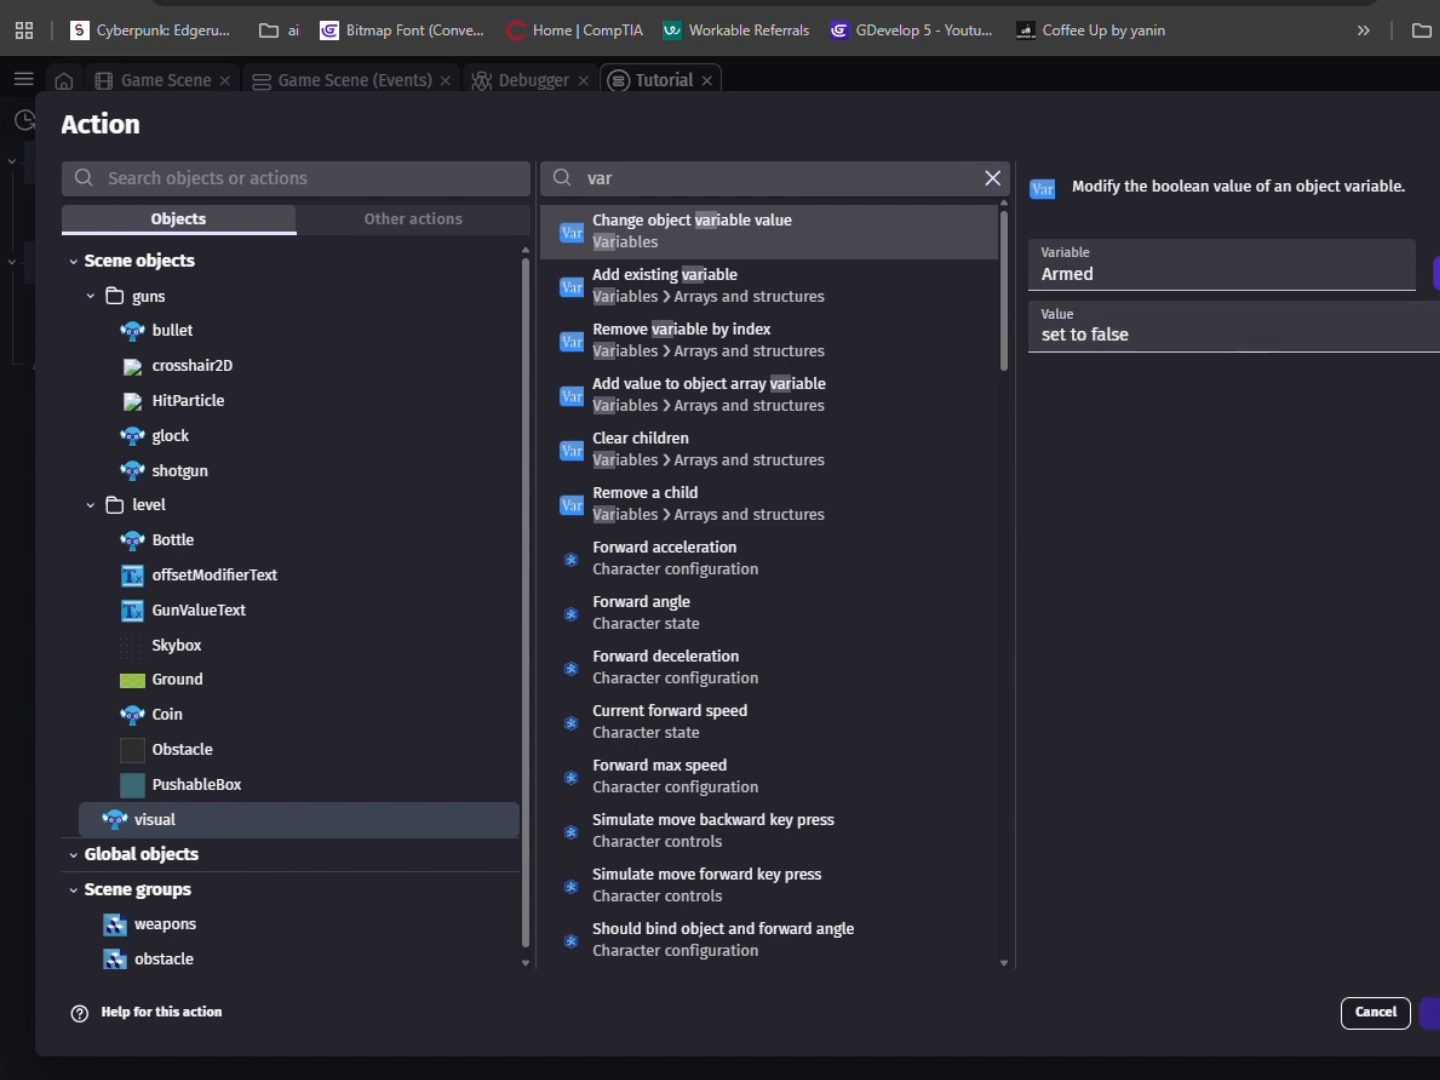
Collapse the "is unarmed" group and add a third event group named "weapon logic" with an empty event visible inside.
click(11, 263)
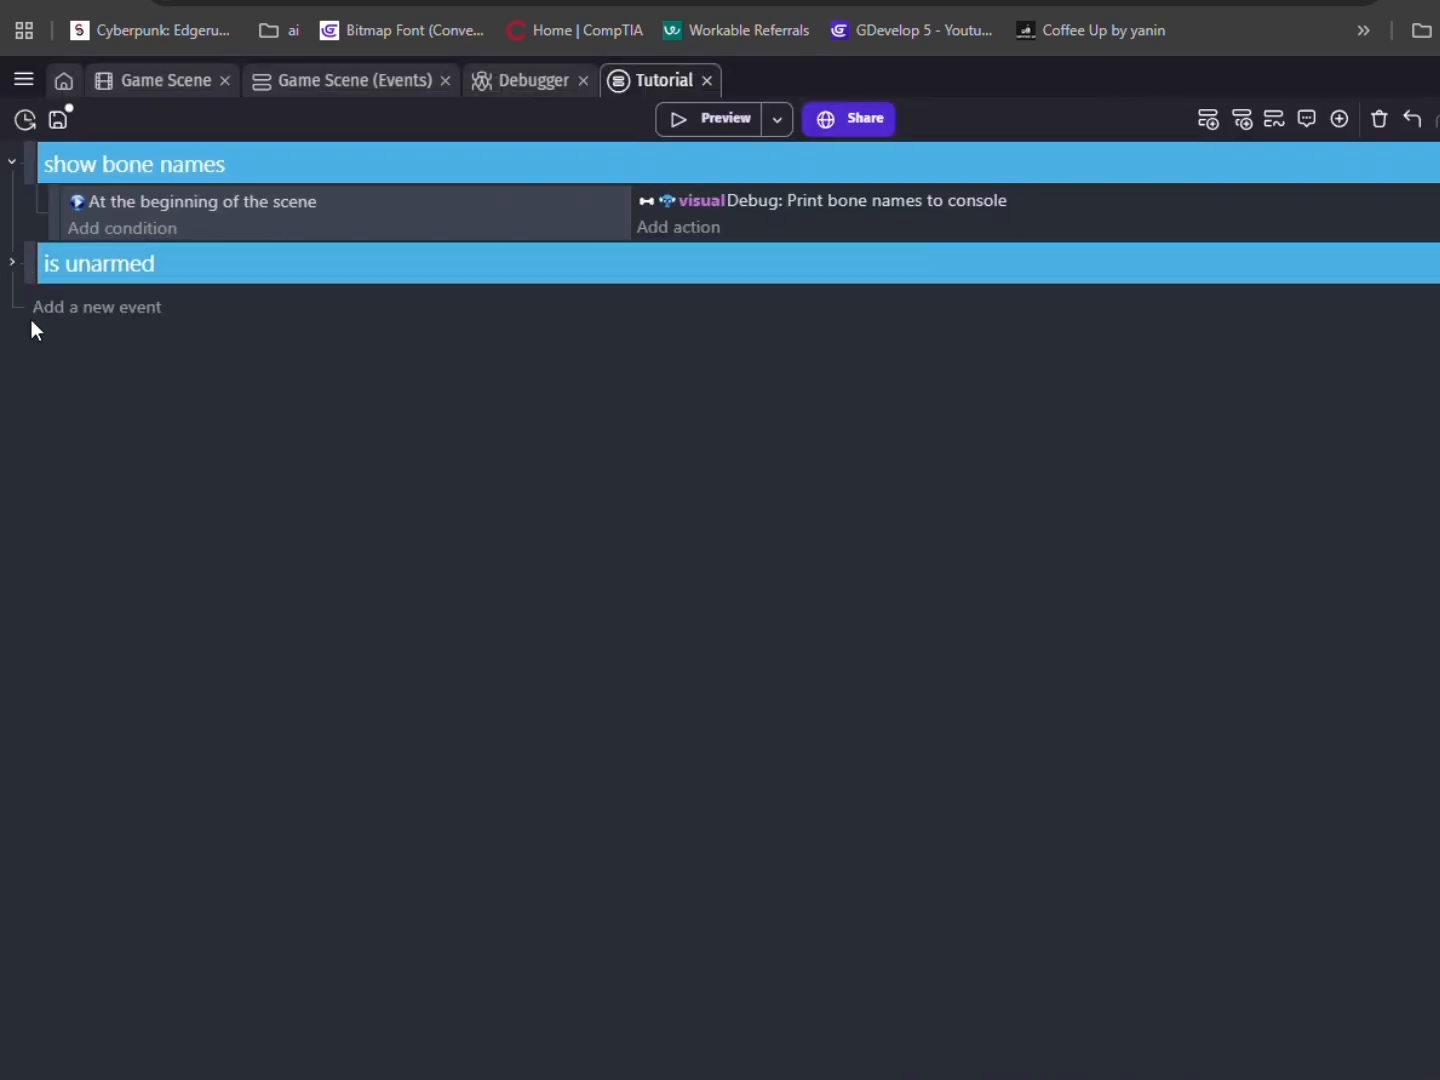
click(45, 310)
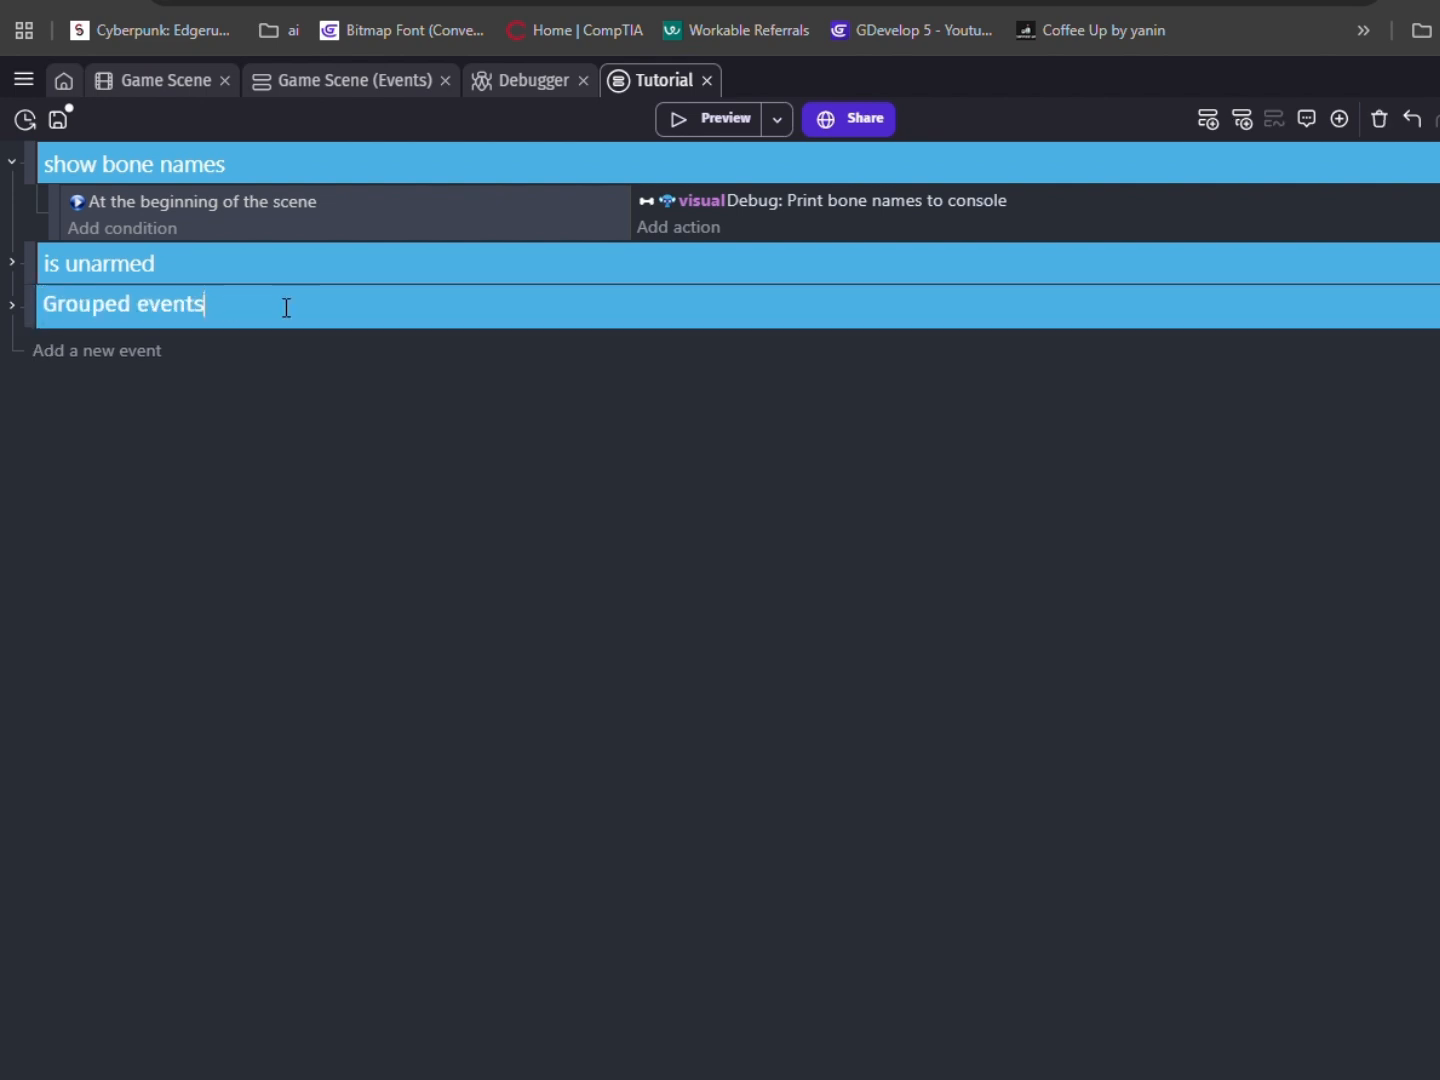
key(ctrl+a)
key(BackSpace)
text(weapon logic)
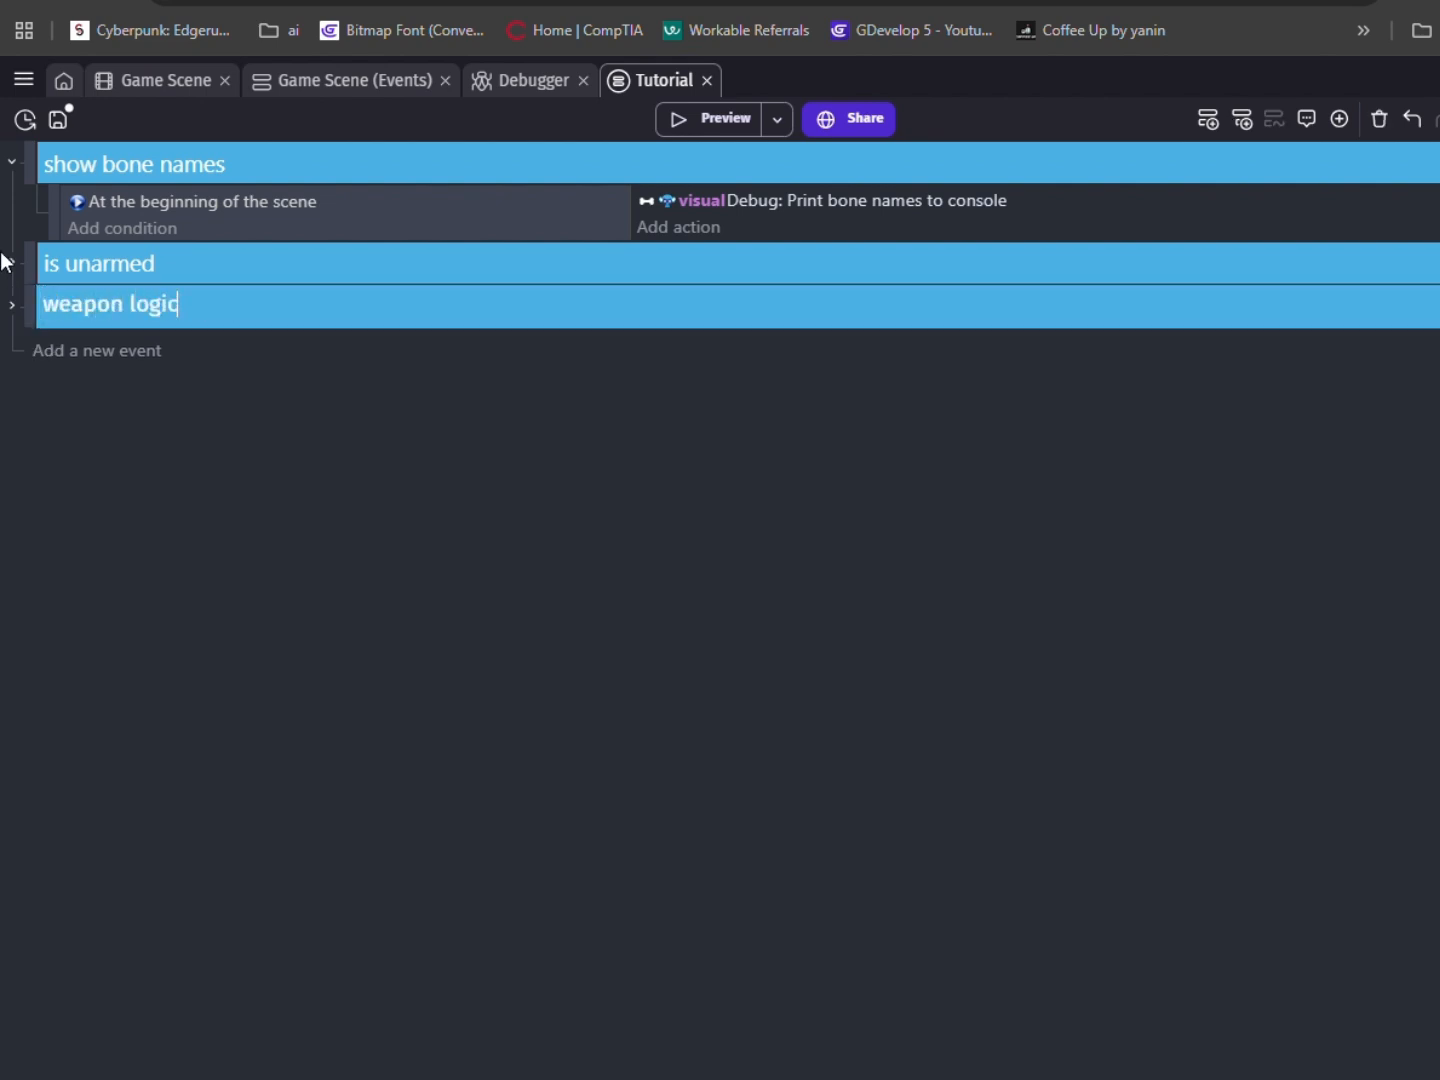
key(Return)
click(13, 306)
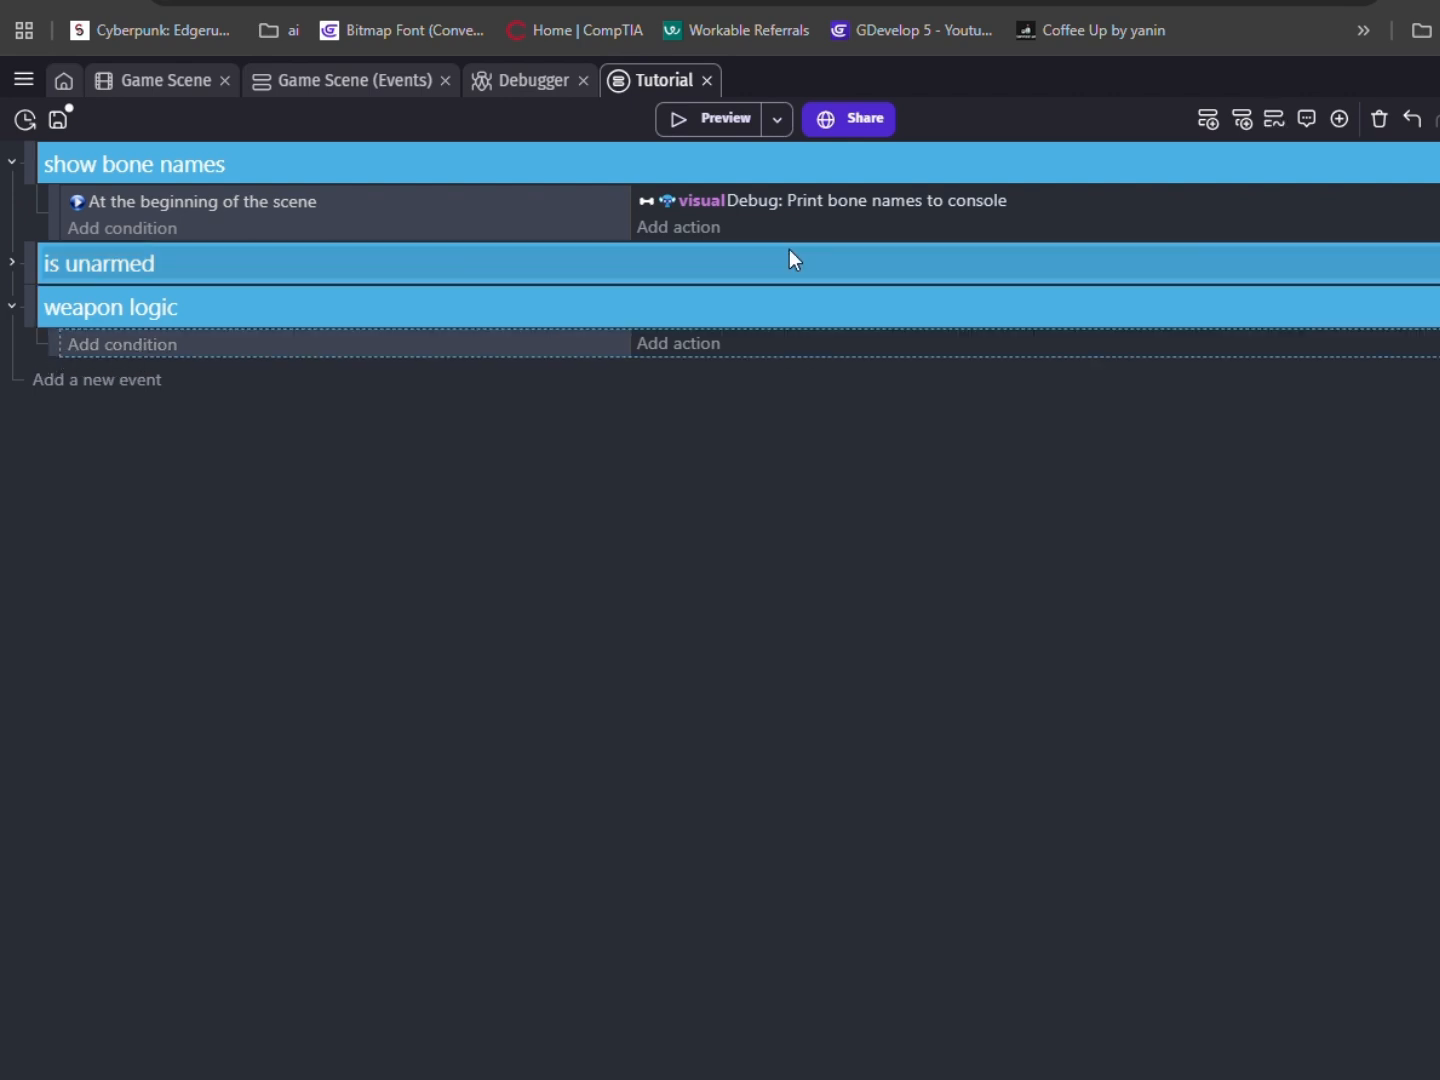
Add a For each object event over weapons to the "weapon logic" group and nest the empty event under it as a sub-event.
click(1340, 119)
click(1260, 199)
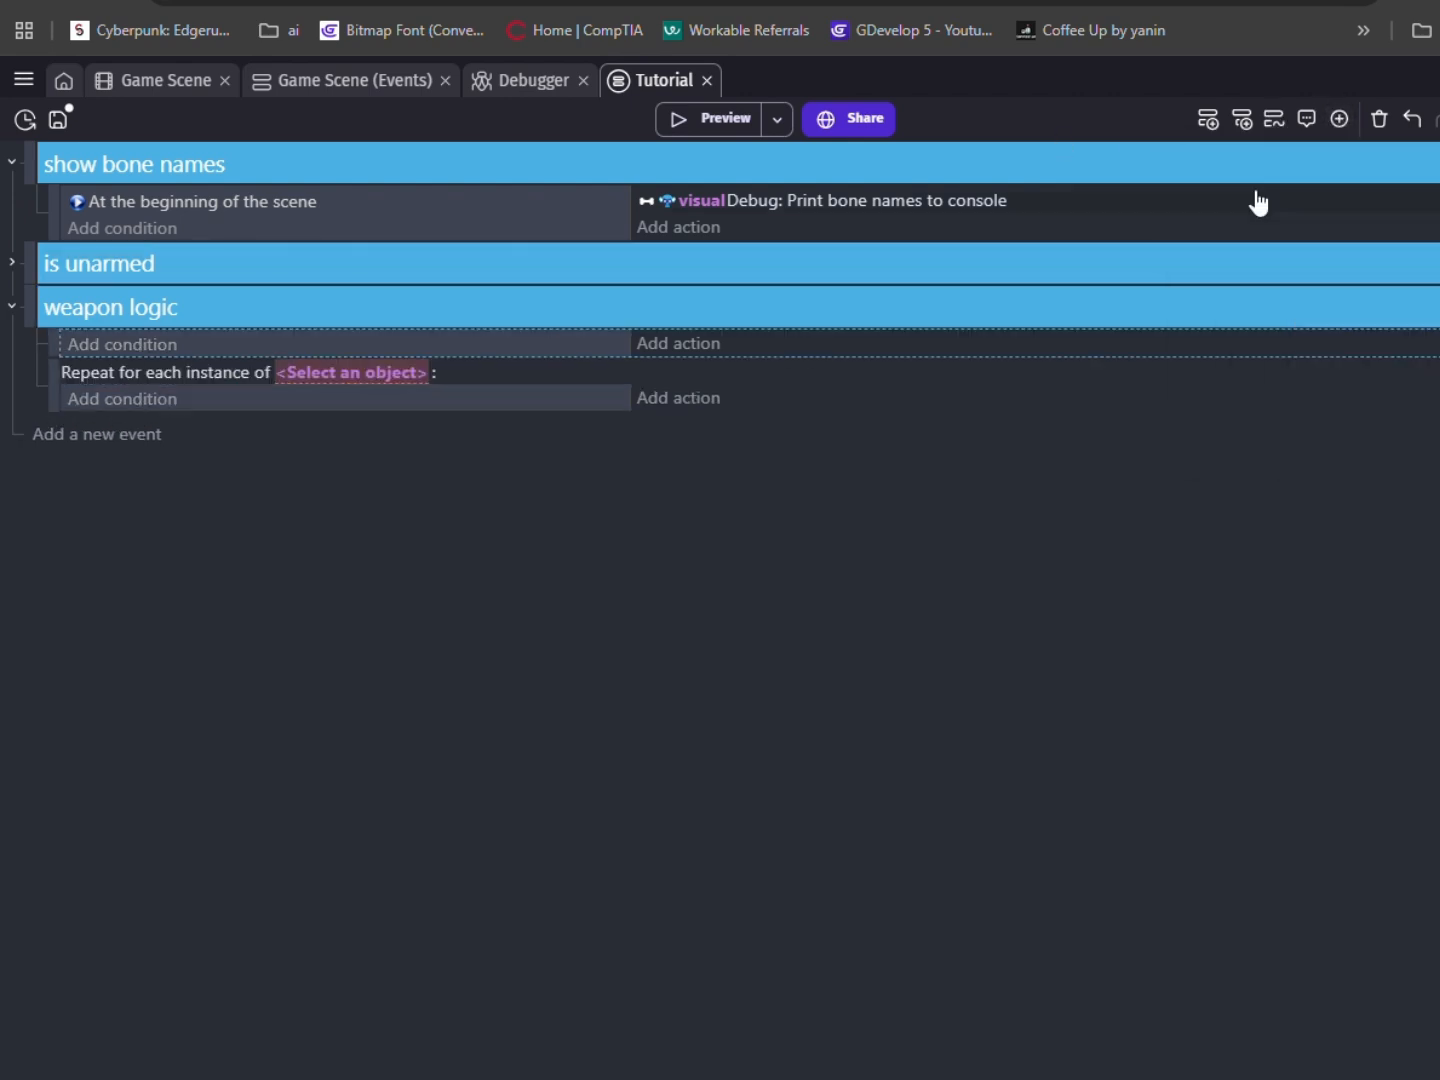
click(407, 372)
text(wea)
click(365, 438)
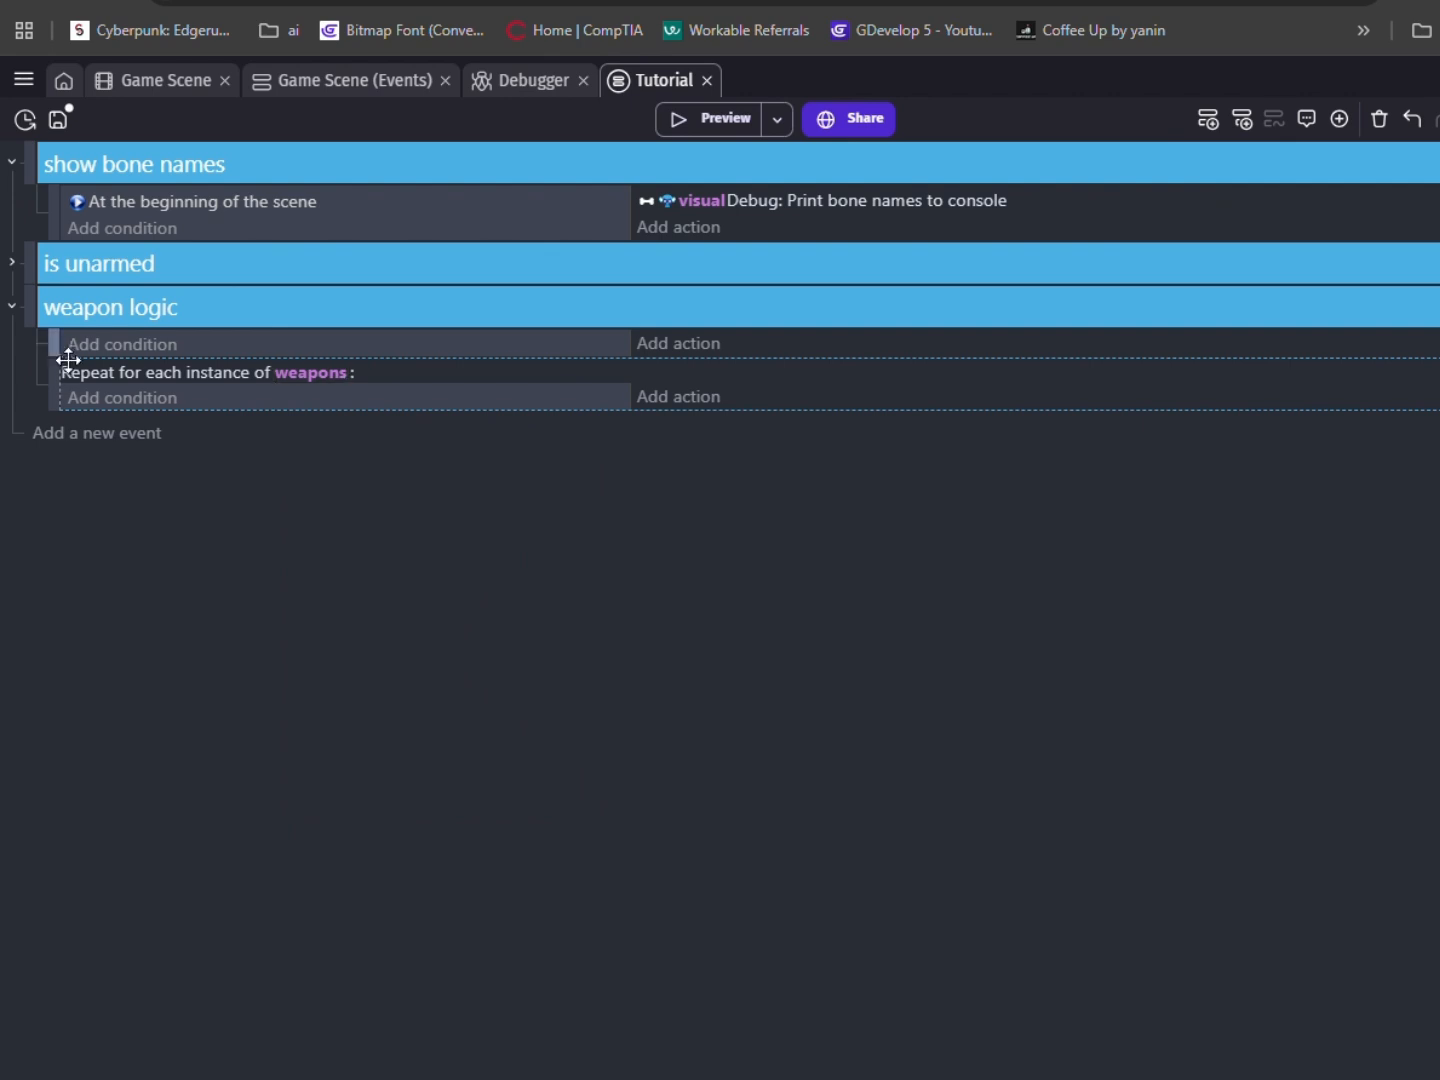
click(62, 348)
drag(64, 344, 106, 395)
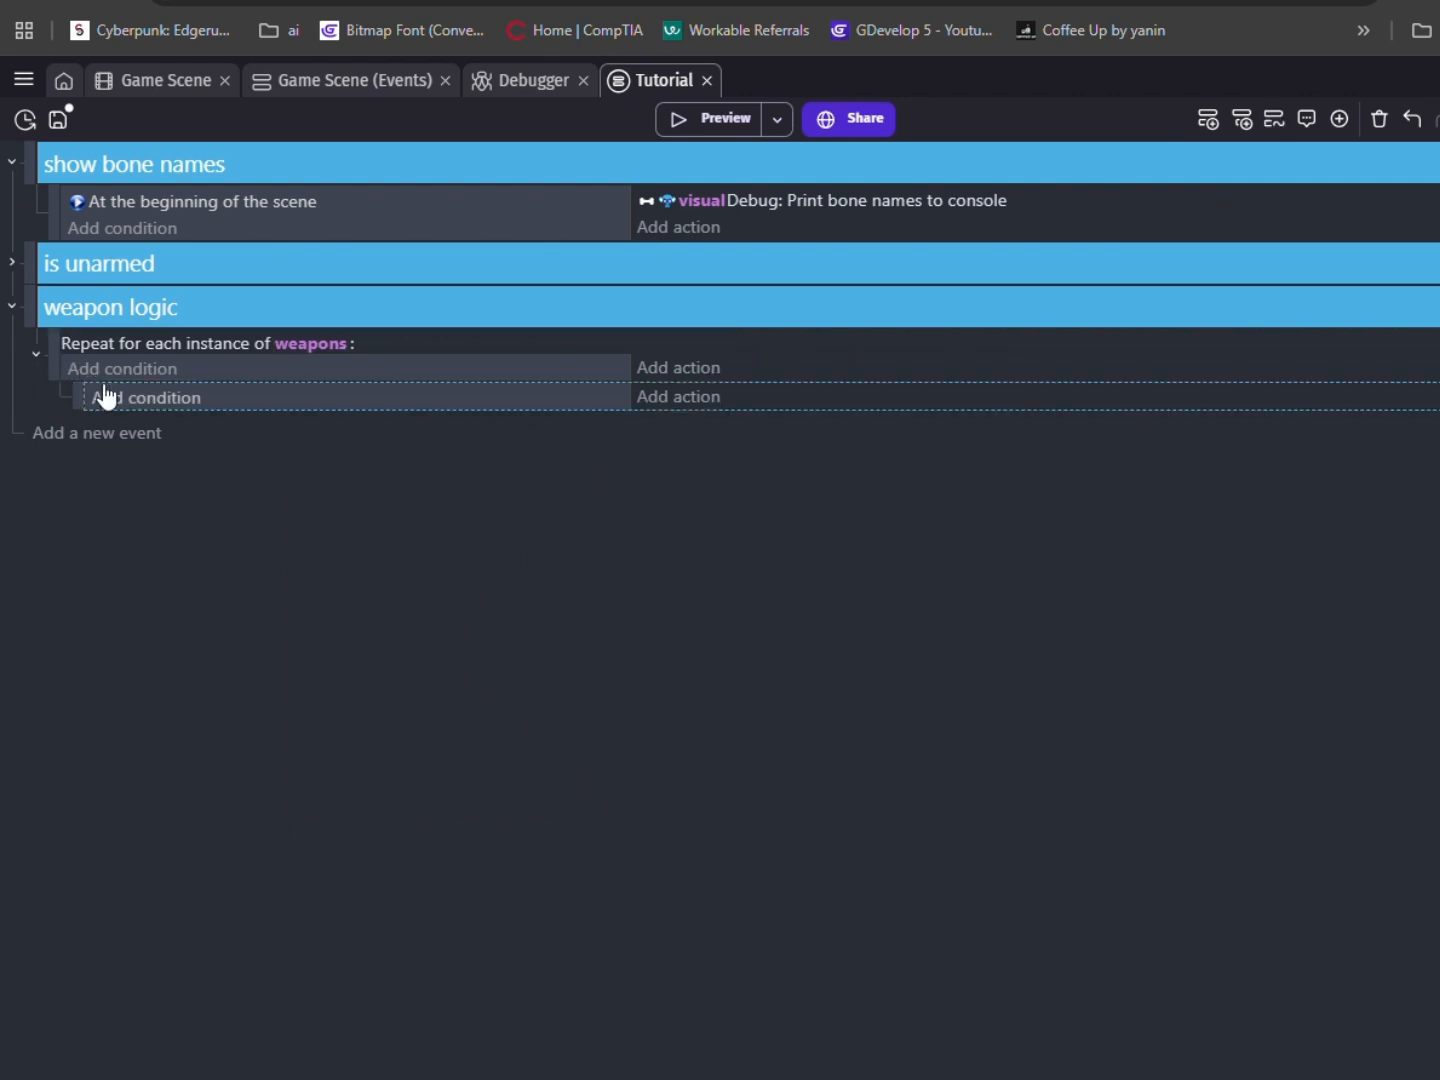
Add a condition to the nested sub-event that the State variable of weapons equals "Hand".
click(163, 401)
text(wea)
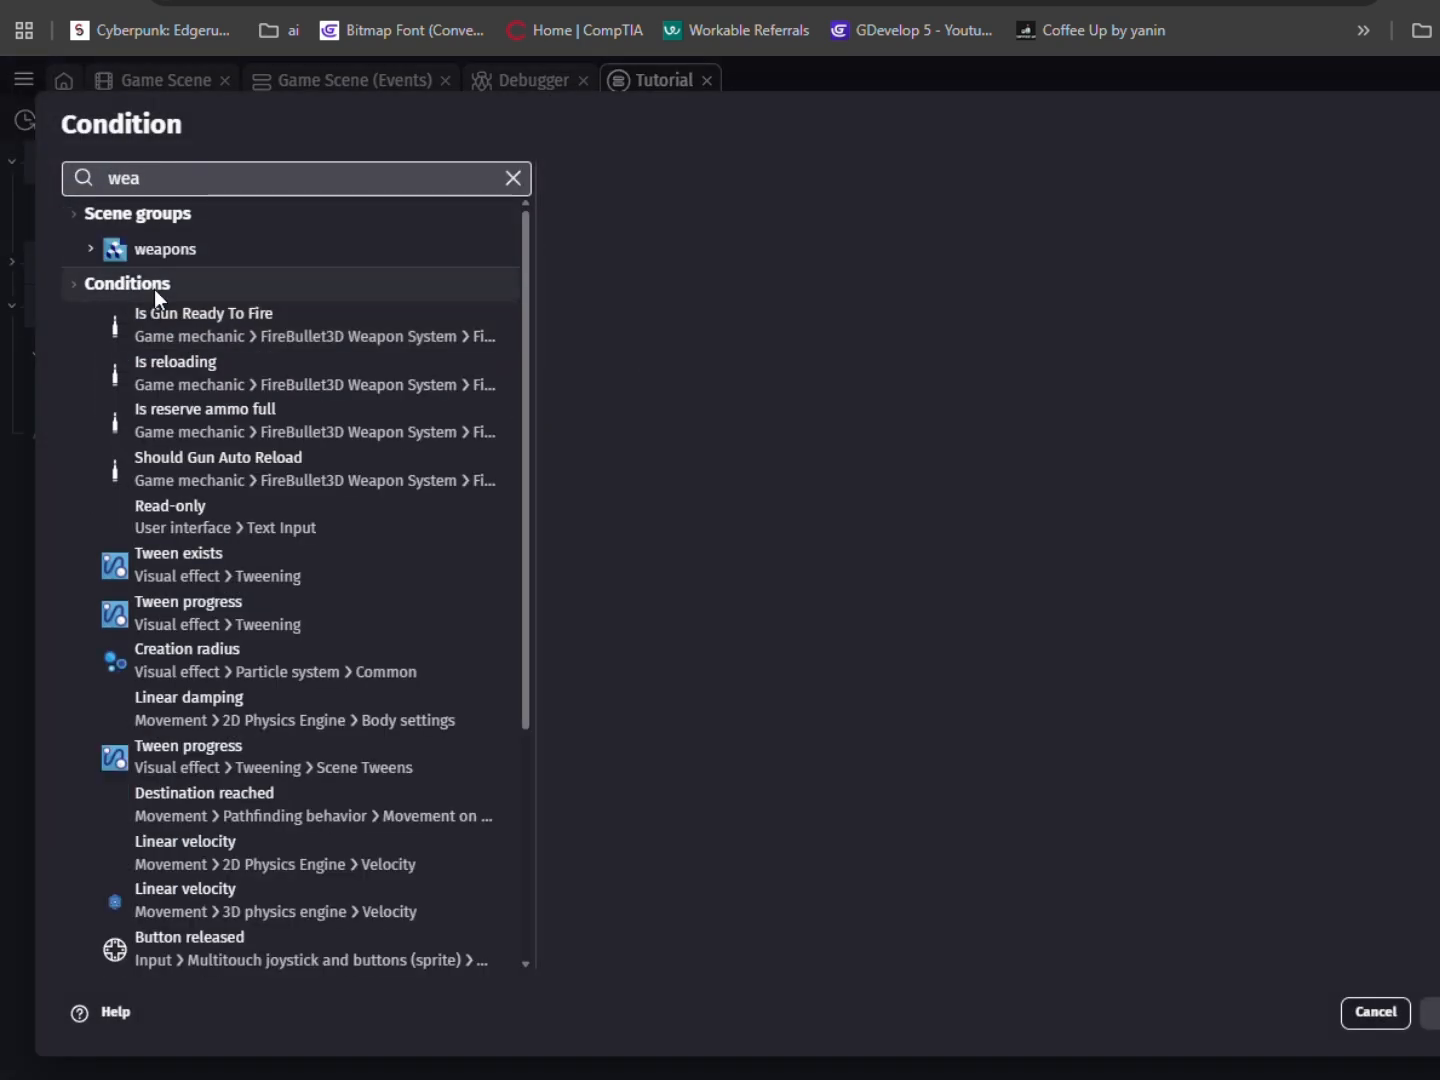
click(301, 247)
text(var)
click(699, 222)
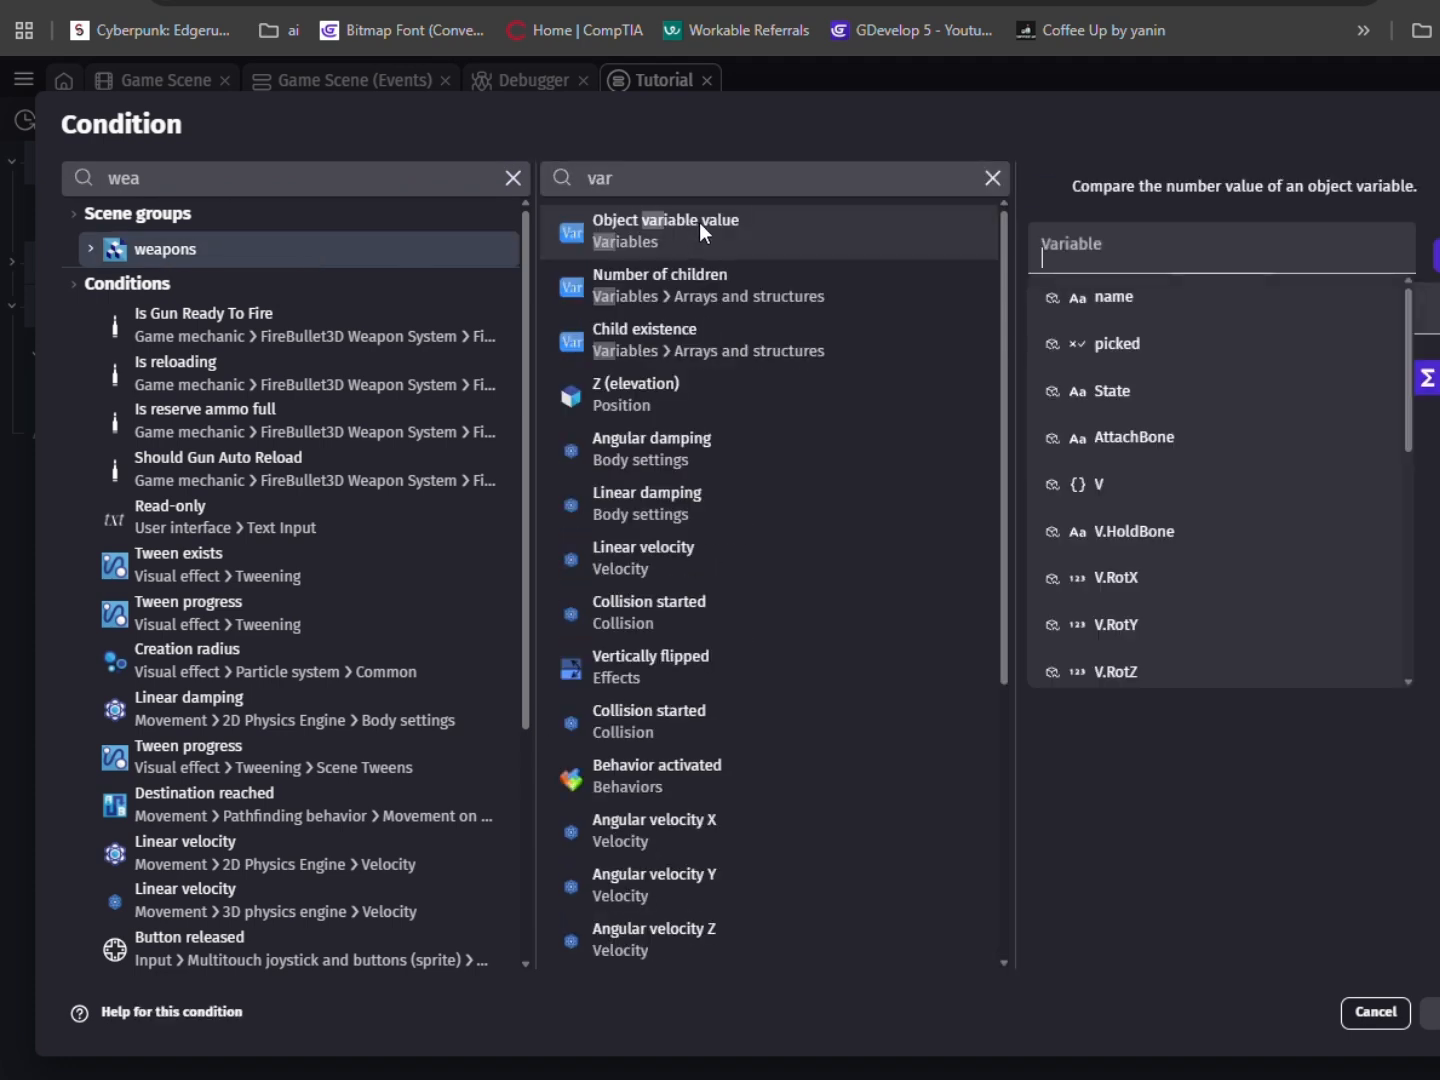
click(1085, 390)
click(1156, 388)
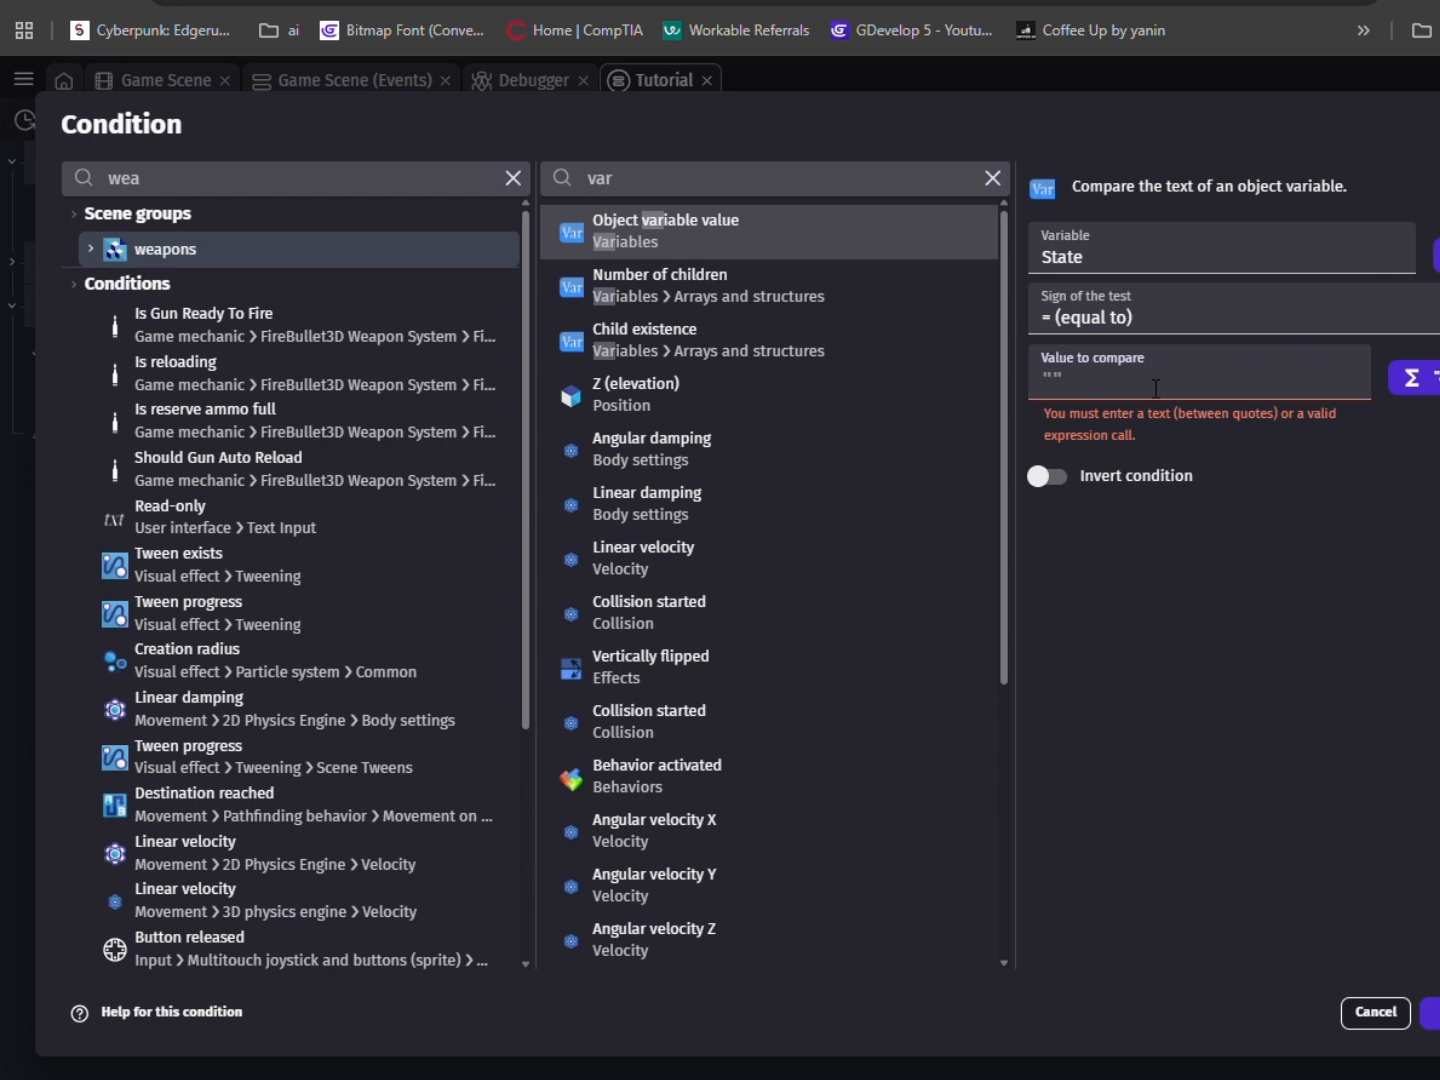
text("hand)
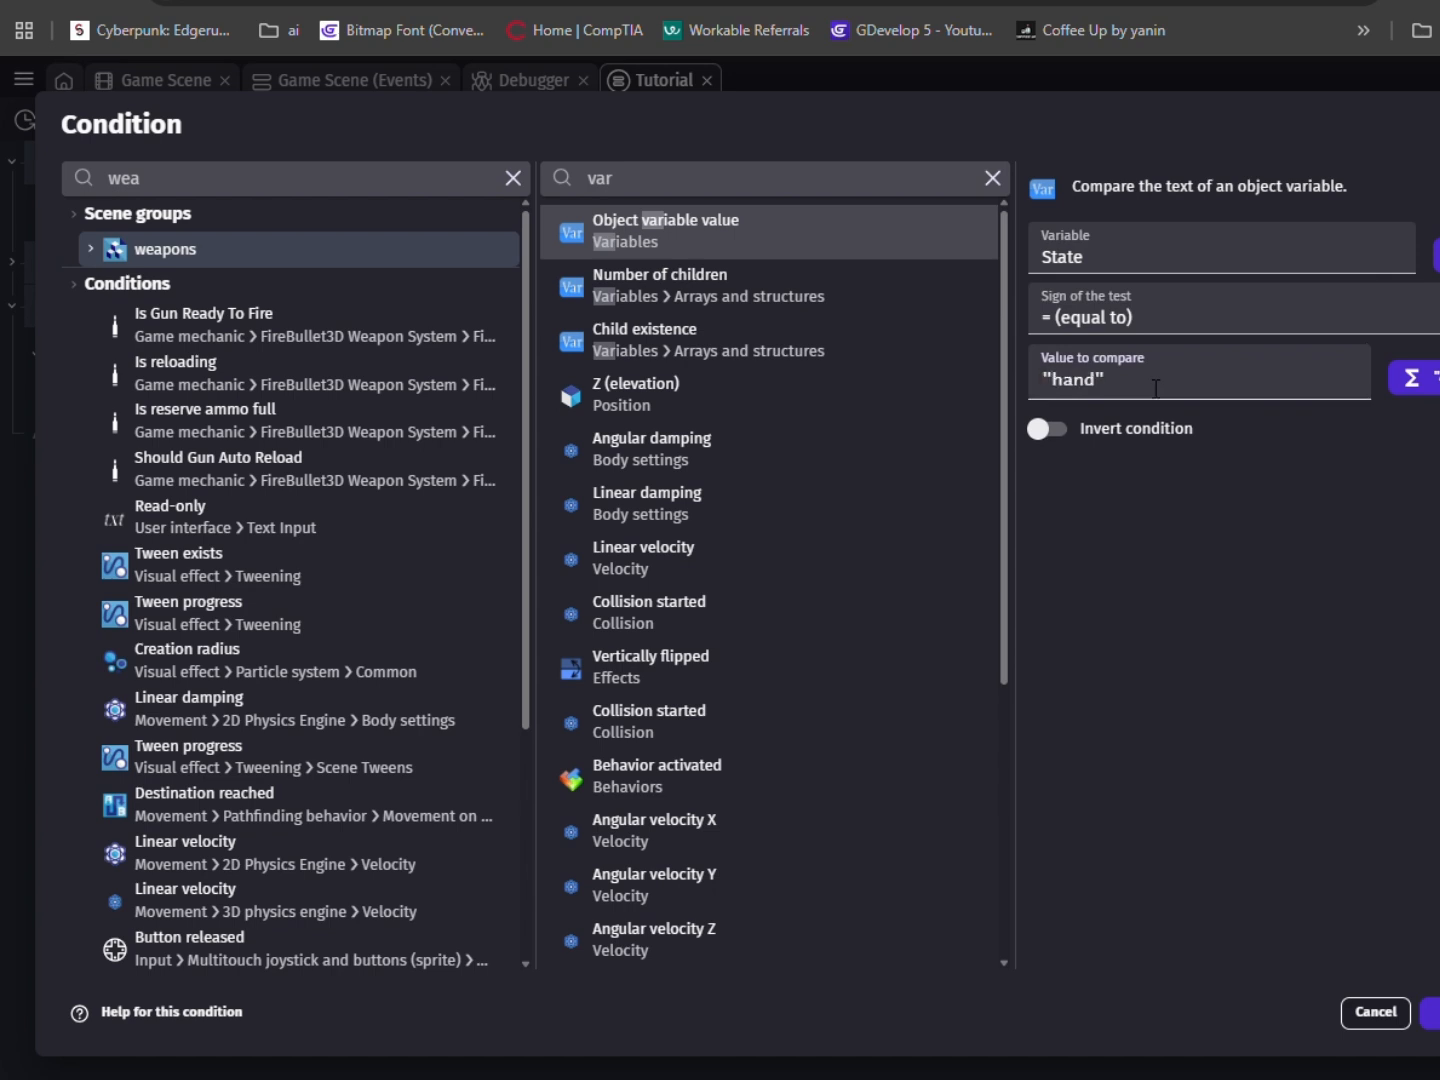
key(BackSpace)
text(H)
click(1436, 1012)
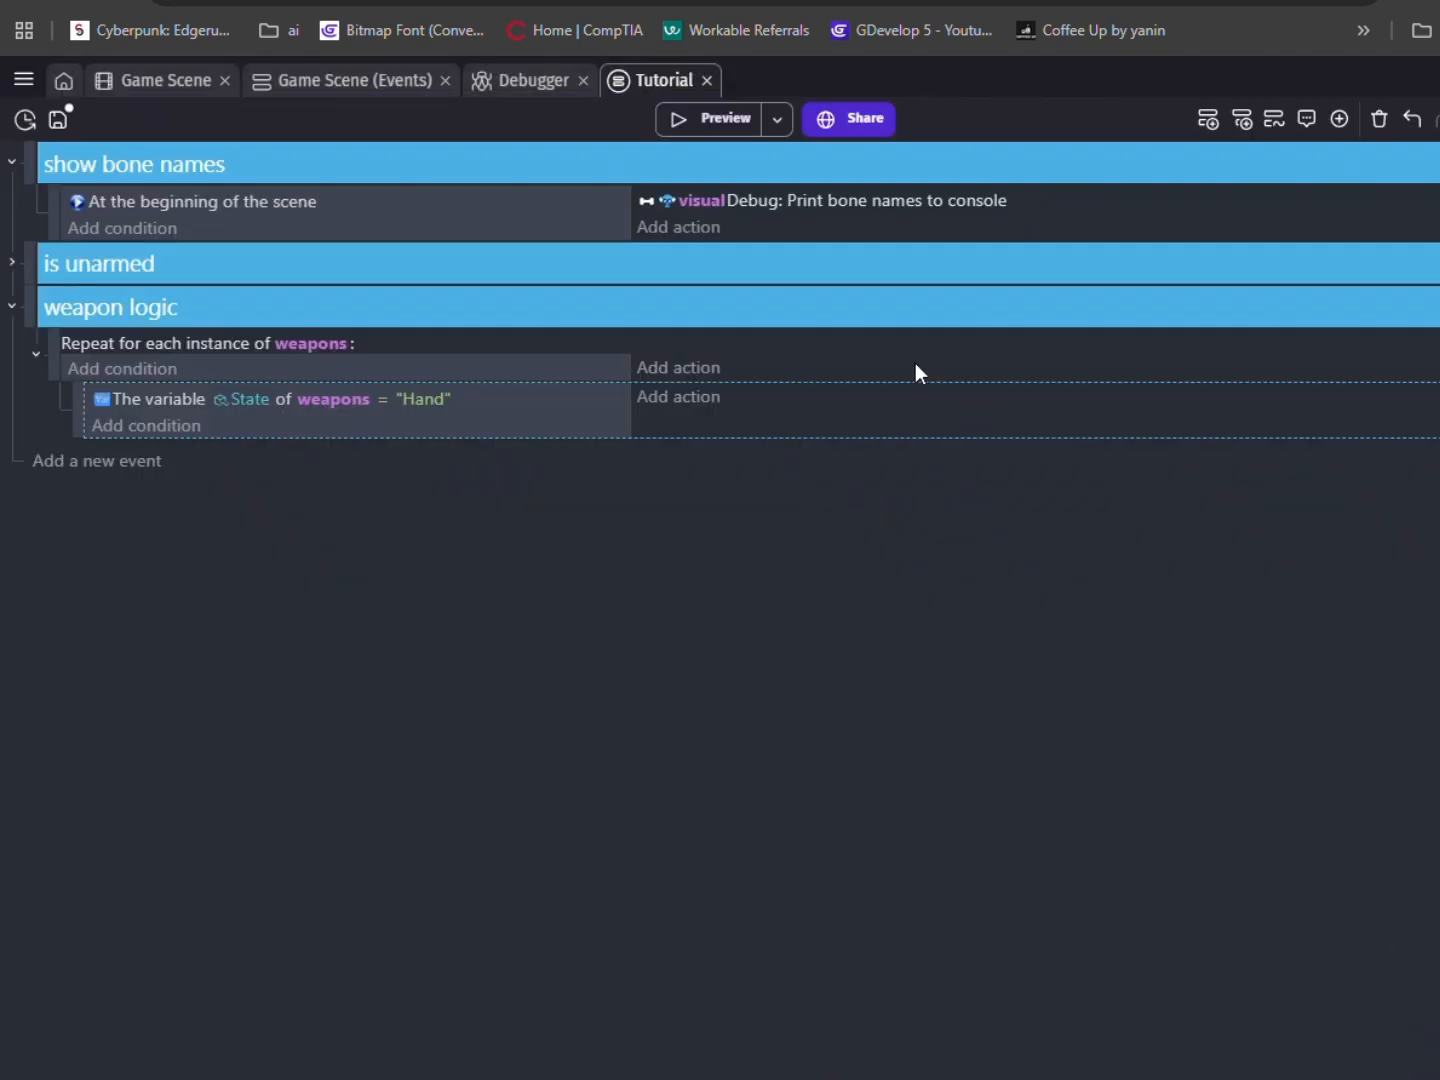
Start an AttachToBone action for the visual object in the "Hand" sub-event, with weapons.V.HoldBone as the bone name.
click(694, 402)
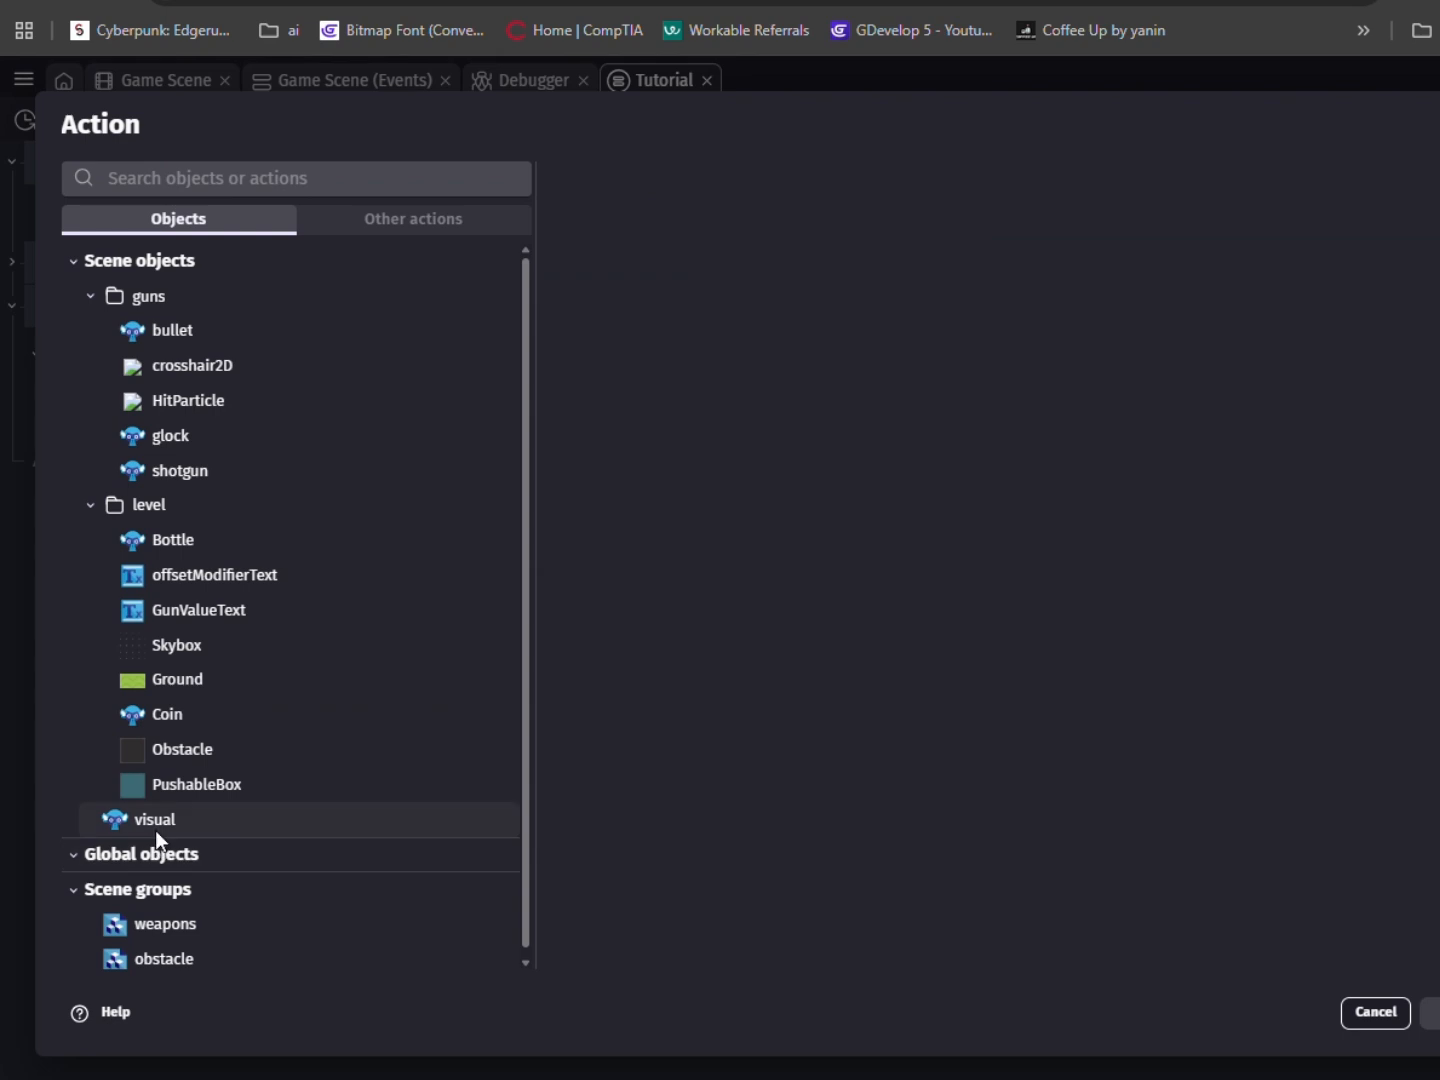
click(192, 816)
text(attac)
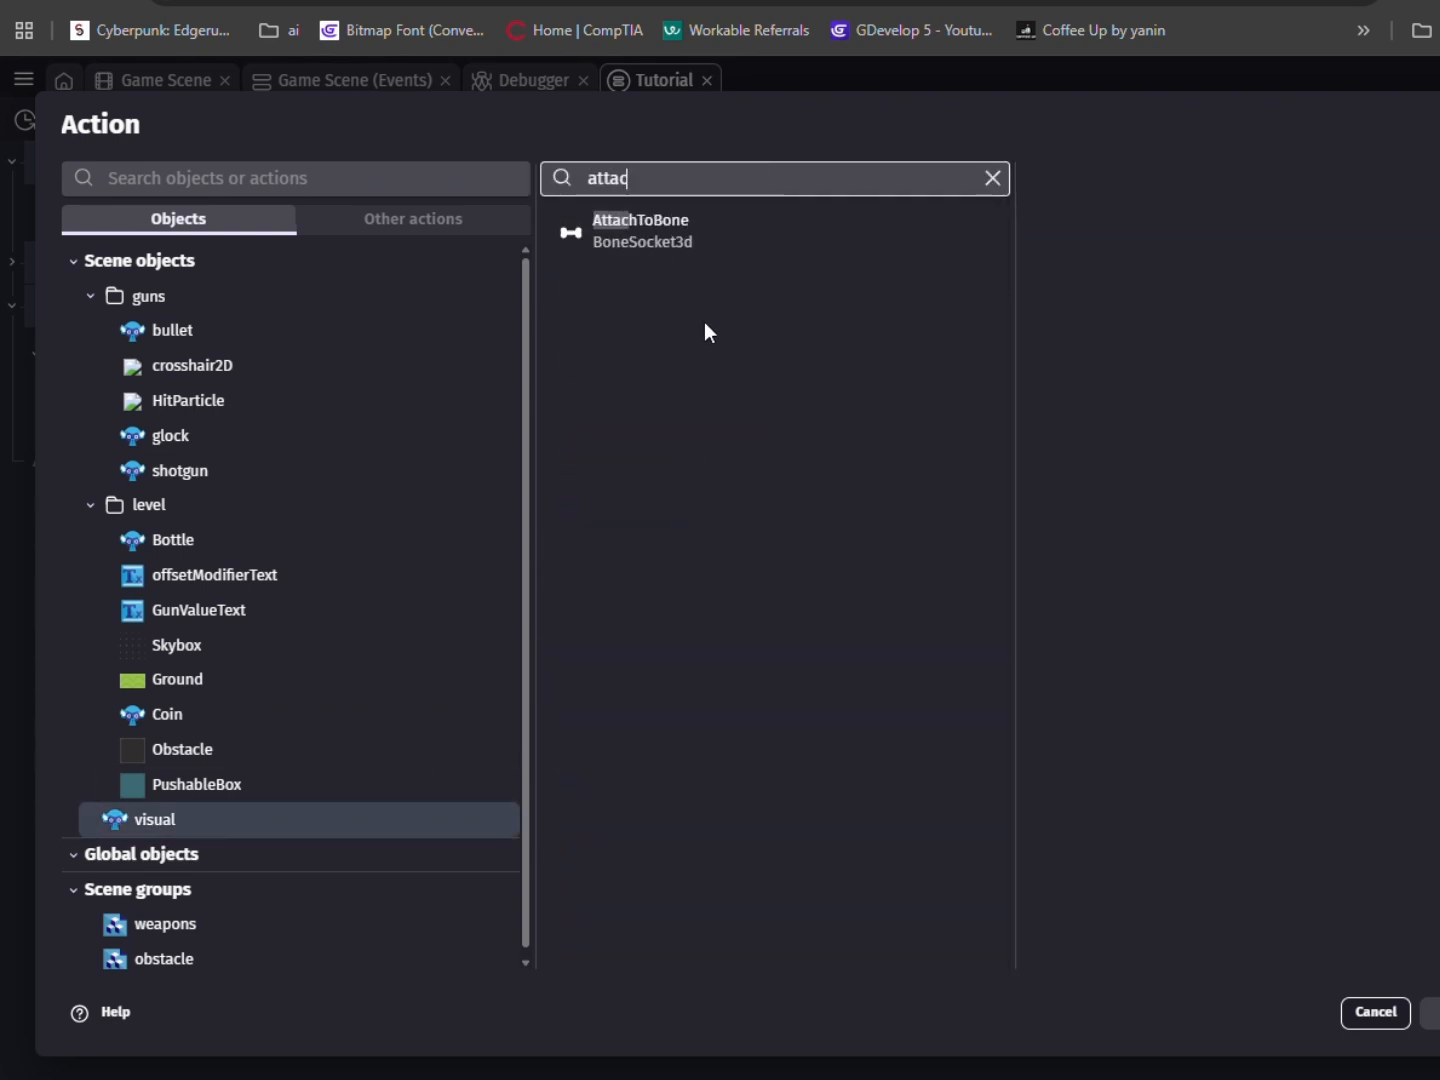
click(706, 252)
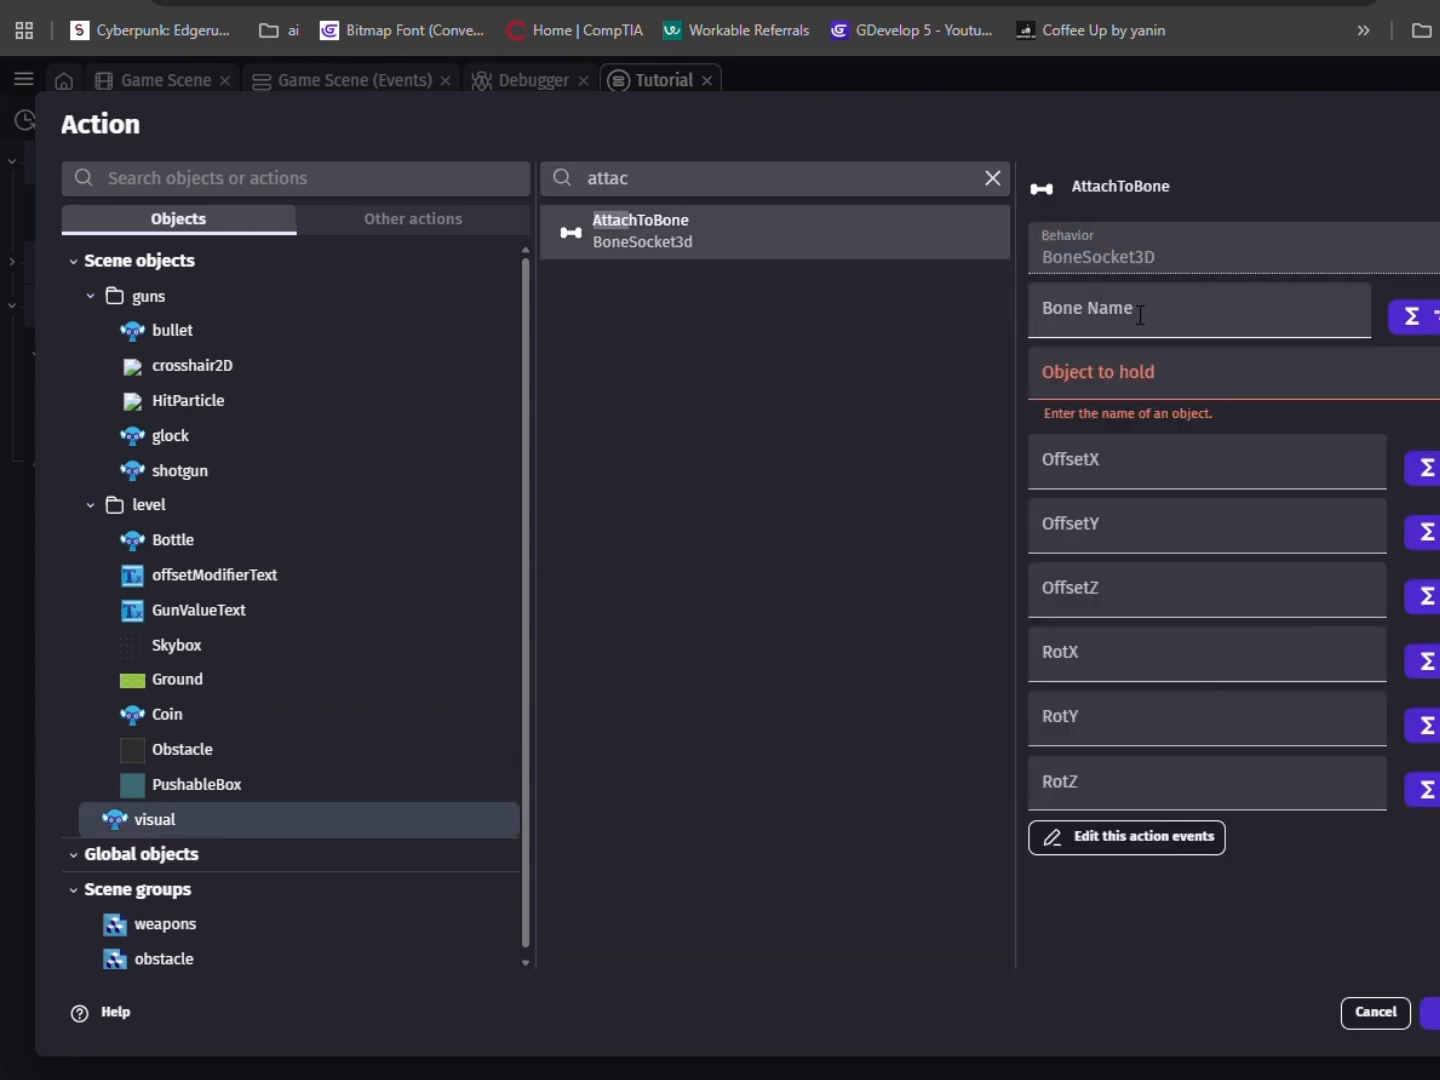
click(1174, 334)
text("")
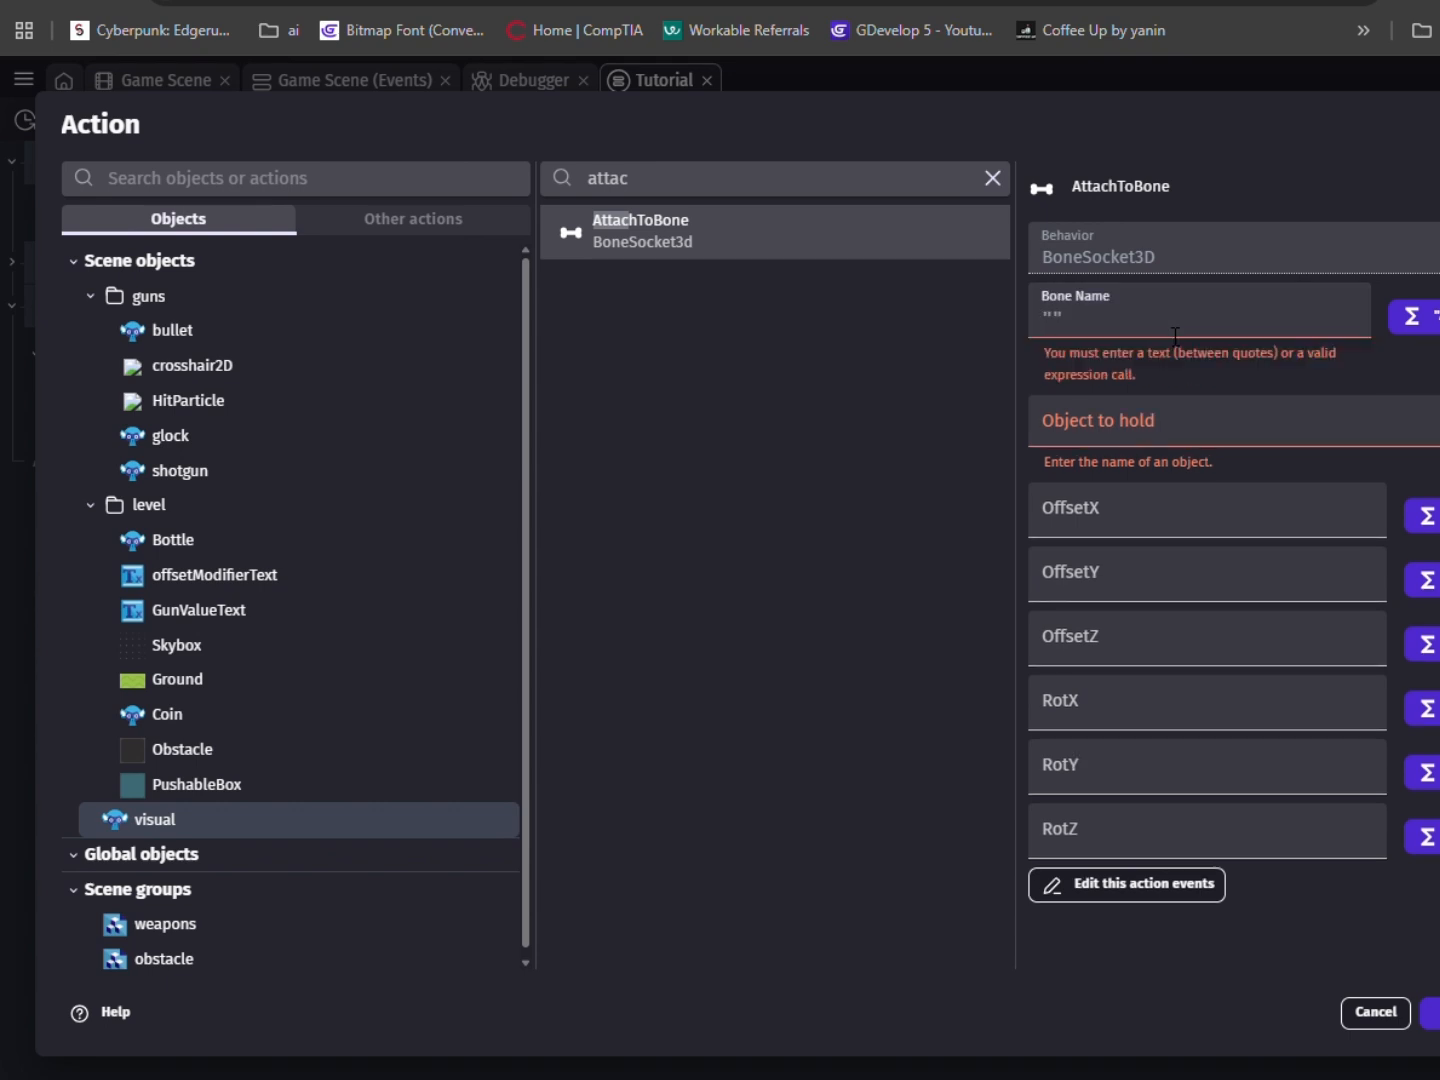
text(weapons)
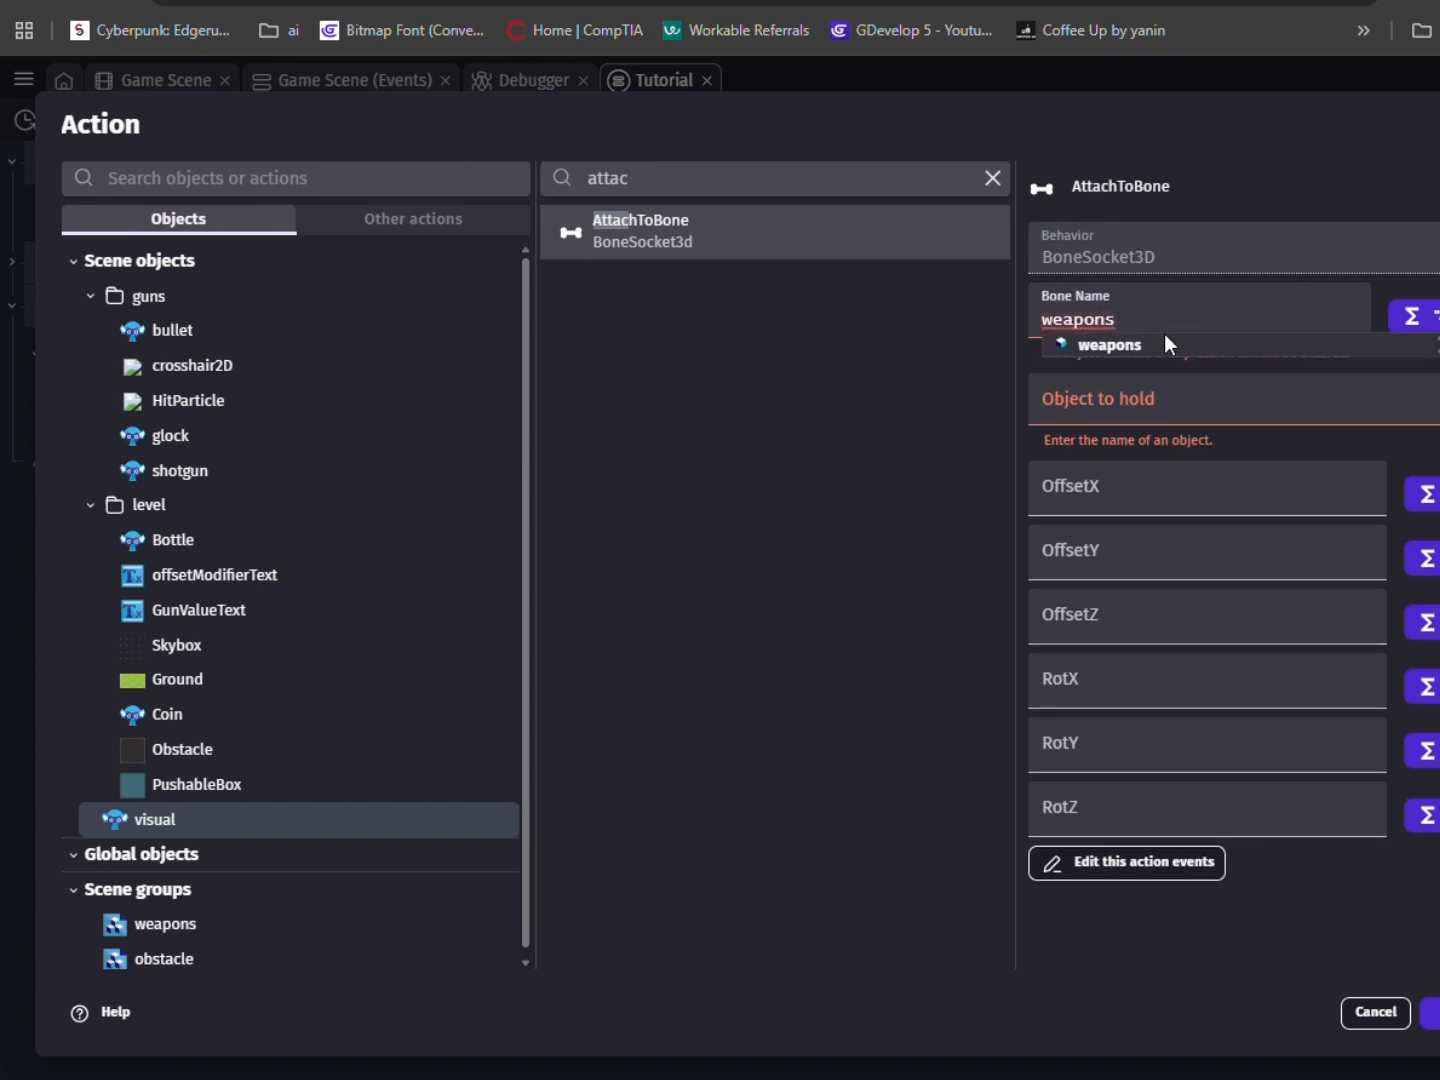
text(.)
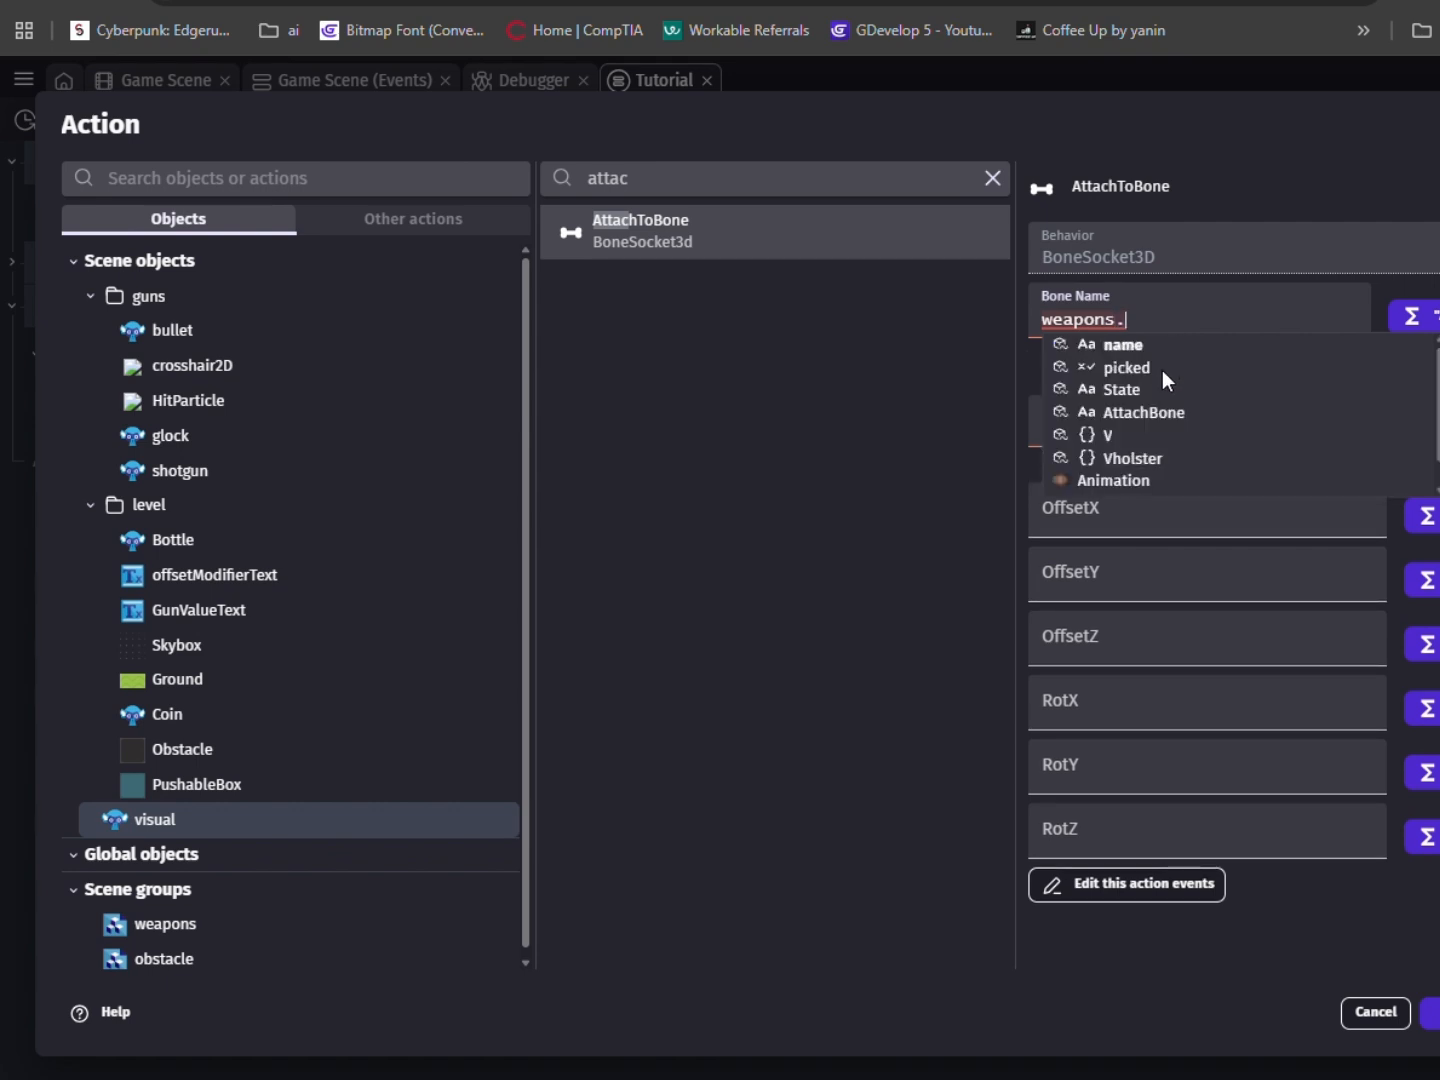
click(1134, 433)
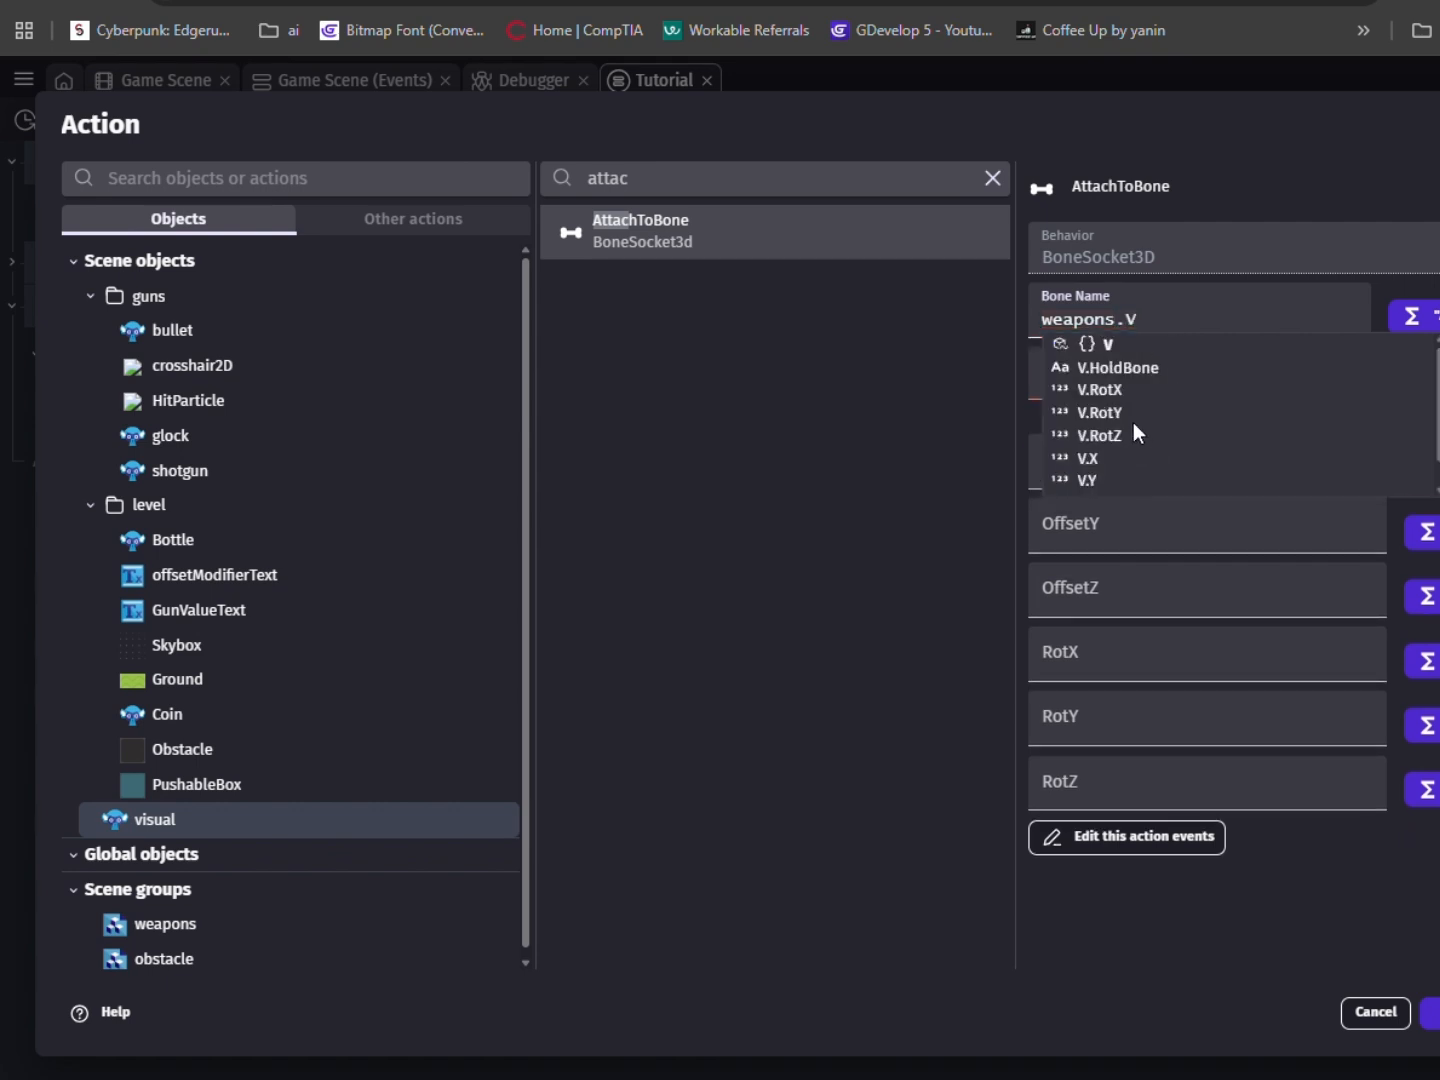
click(1126, 365)
click(888, 555)
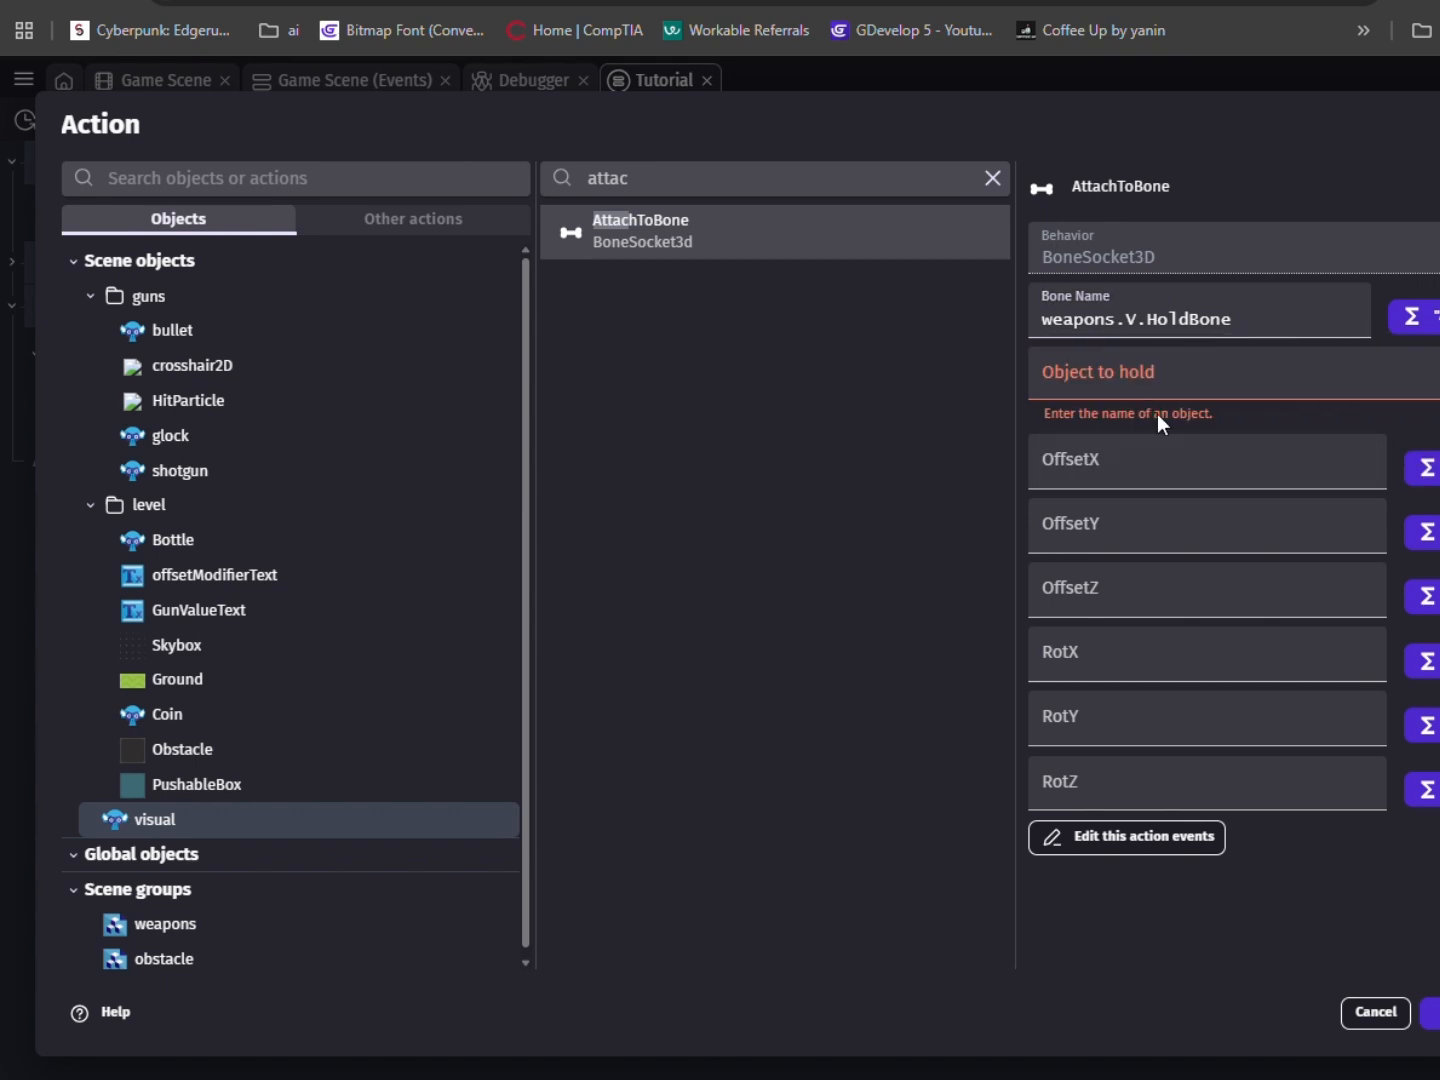
Set the AttachToBone action's object to hold to weapons and its OffsetX to weapons.V.X.
click(1152, 382)
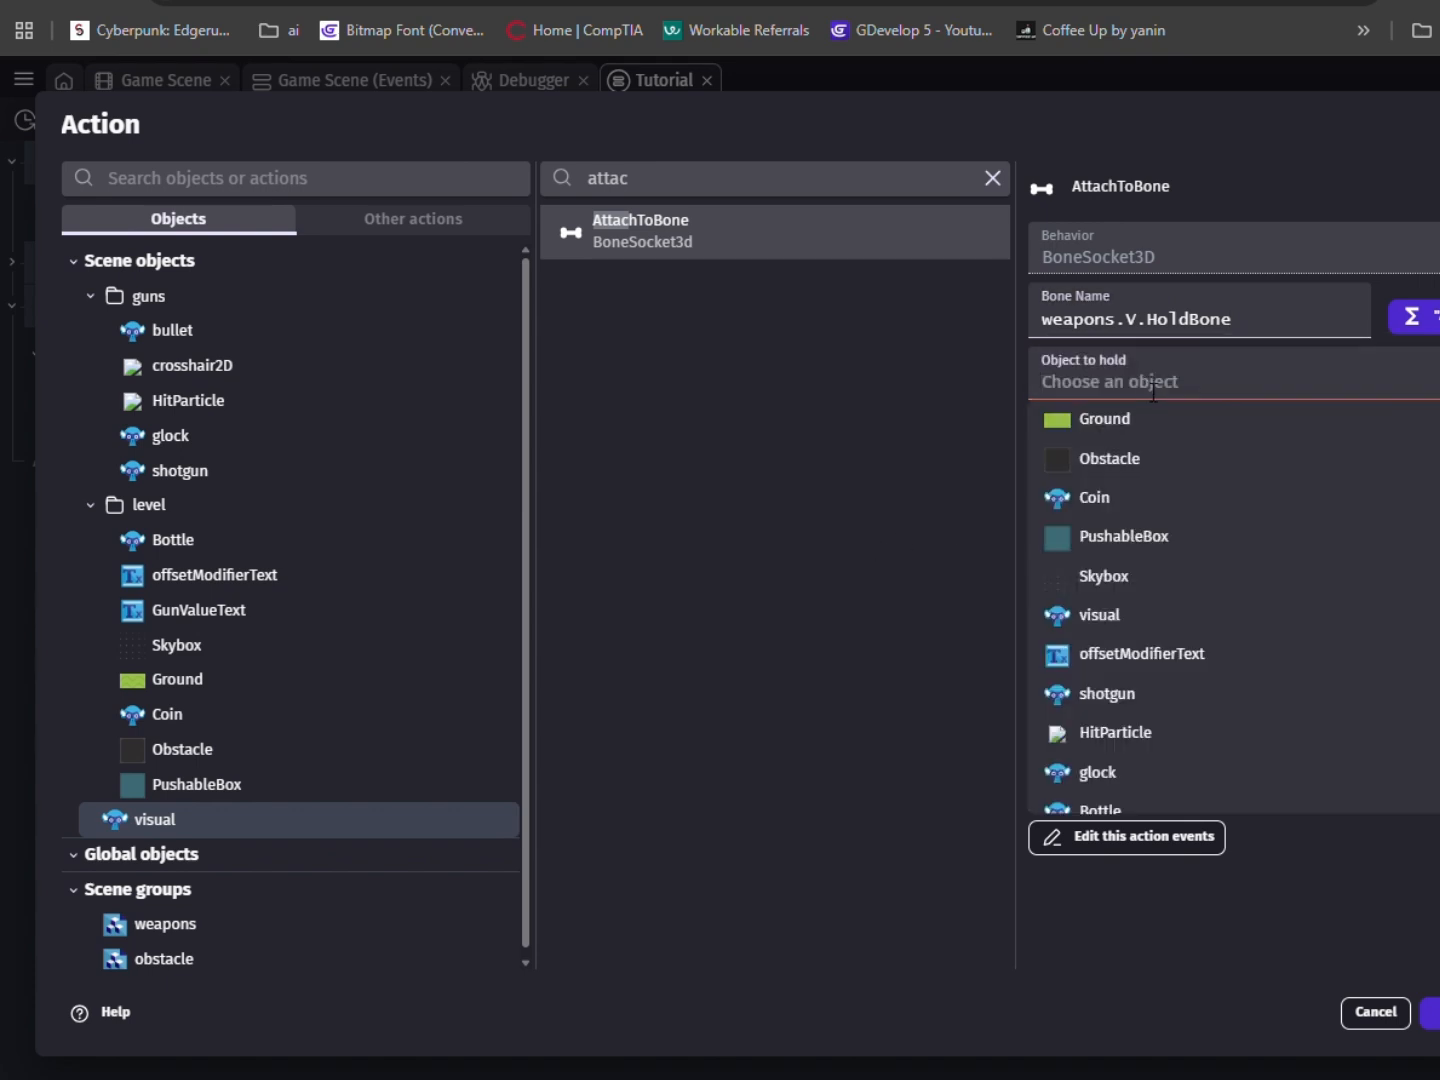
text(wea)
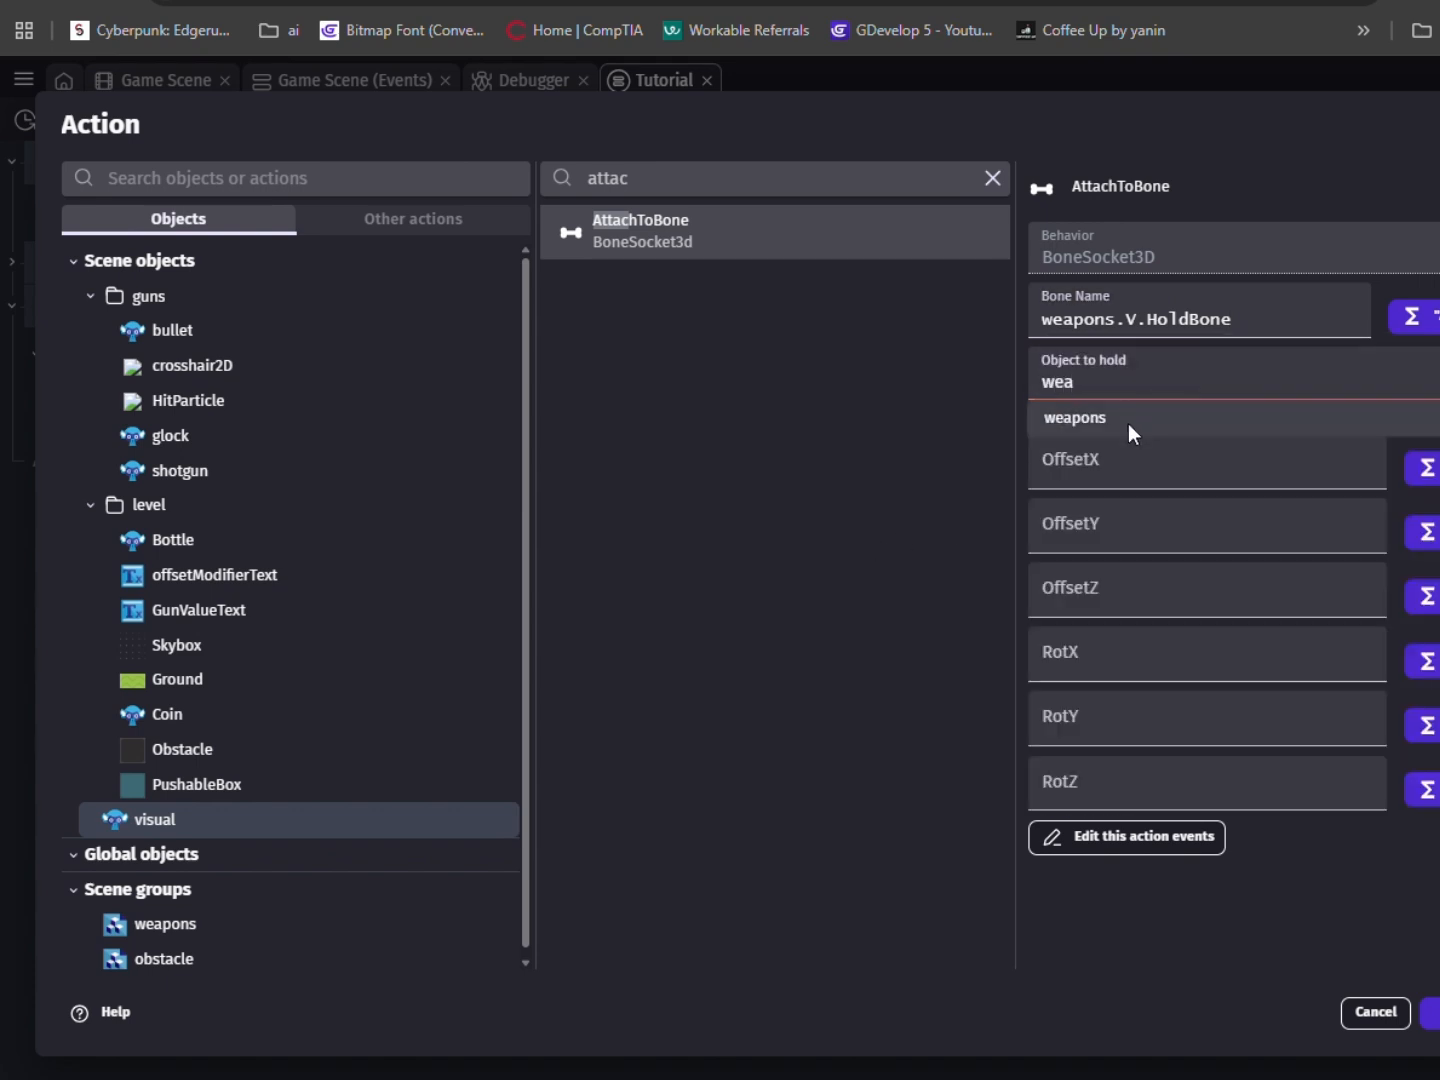
click(1129, 423)
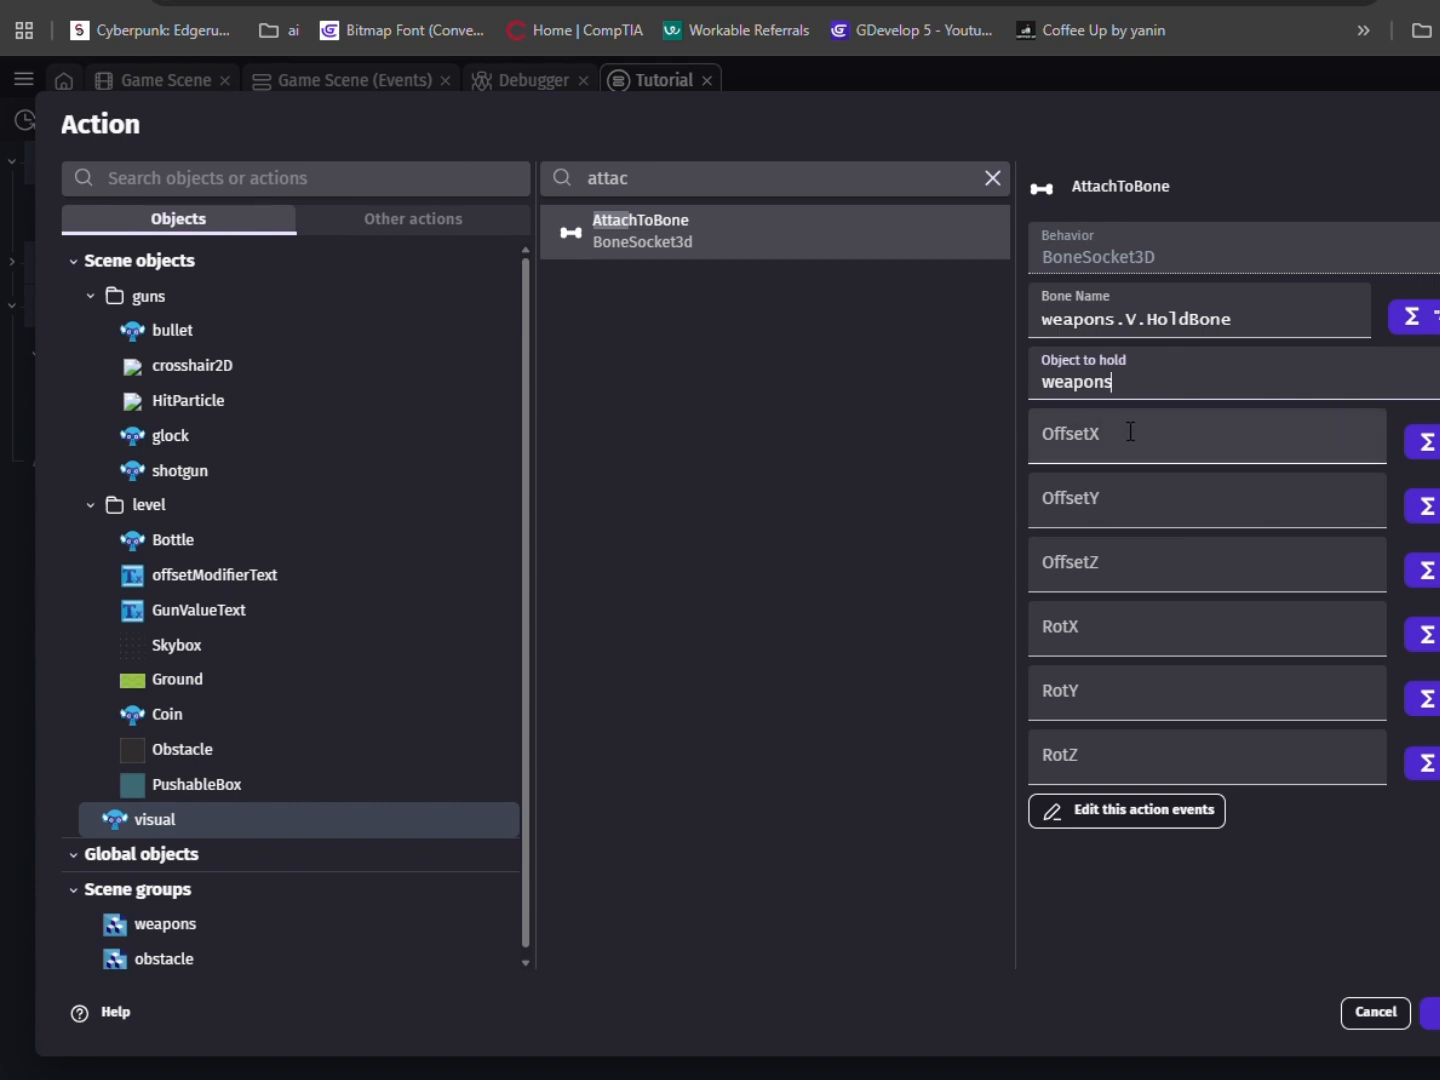
click(1129, 432)
text(we)
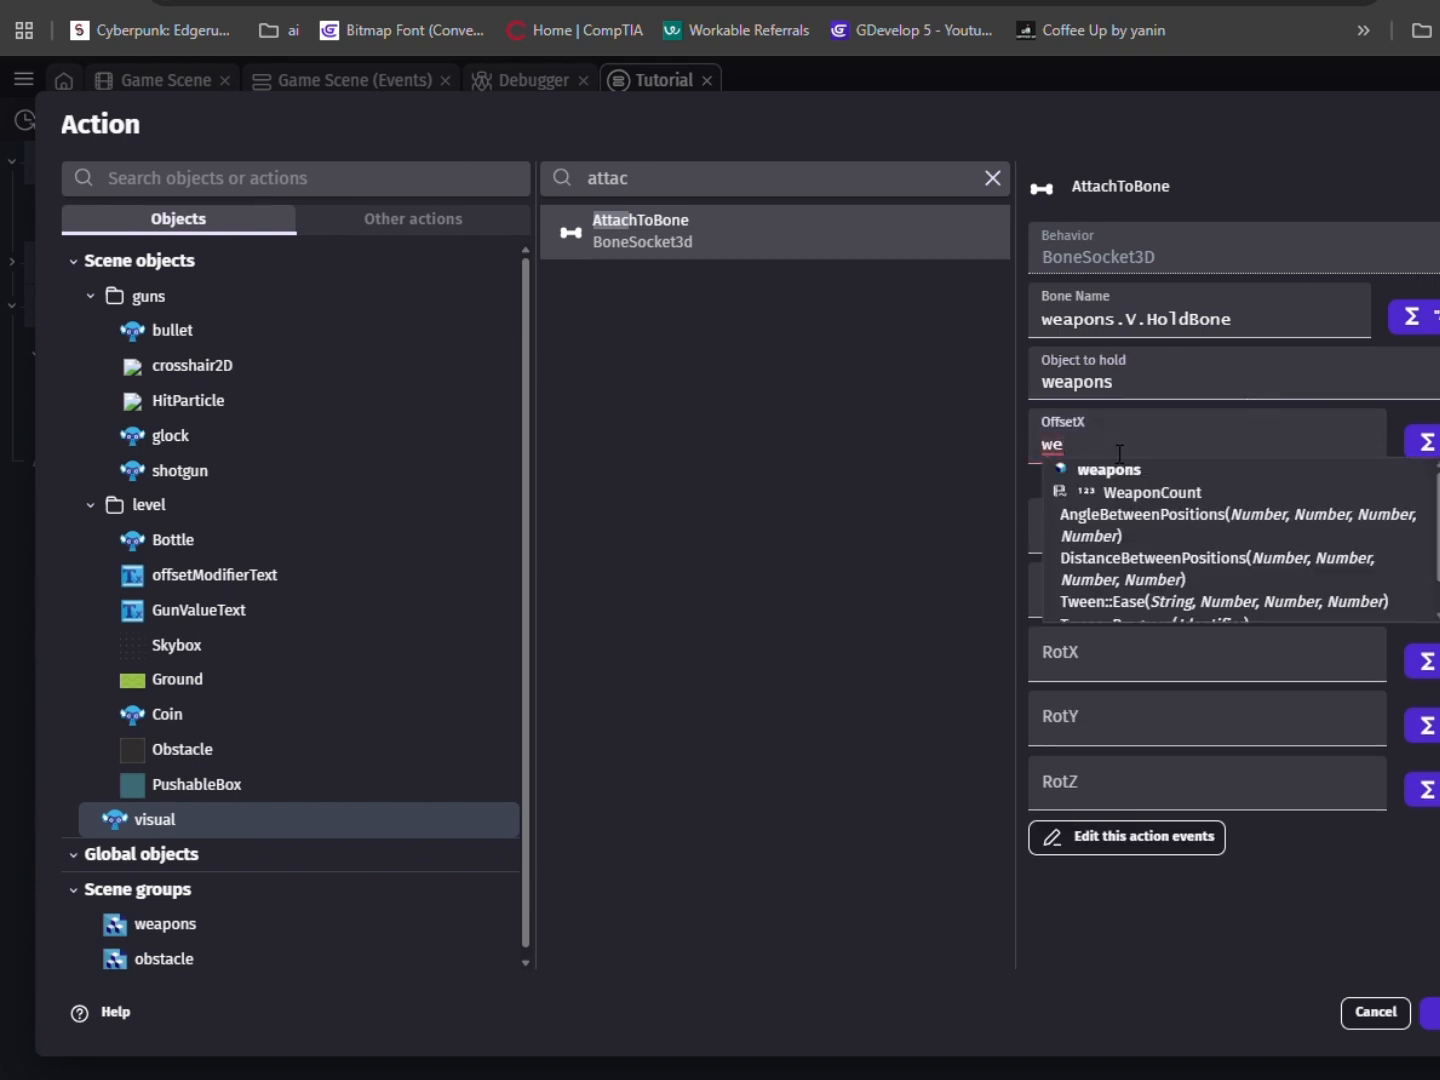
text(apons.V)
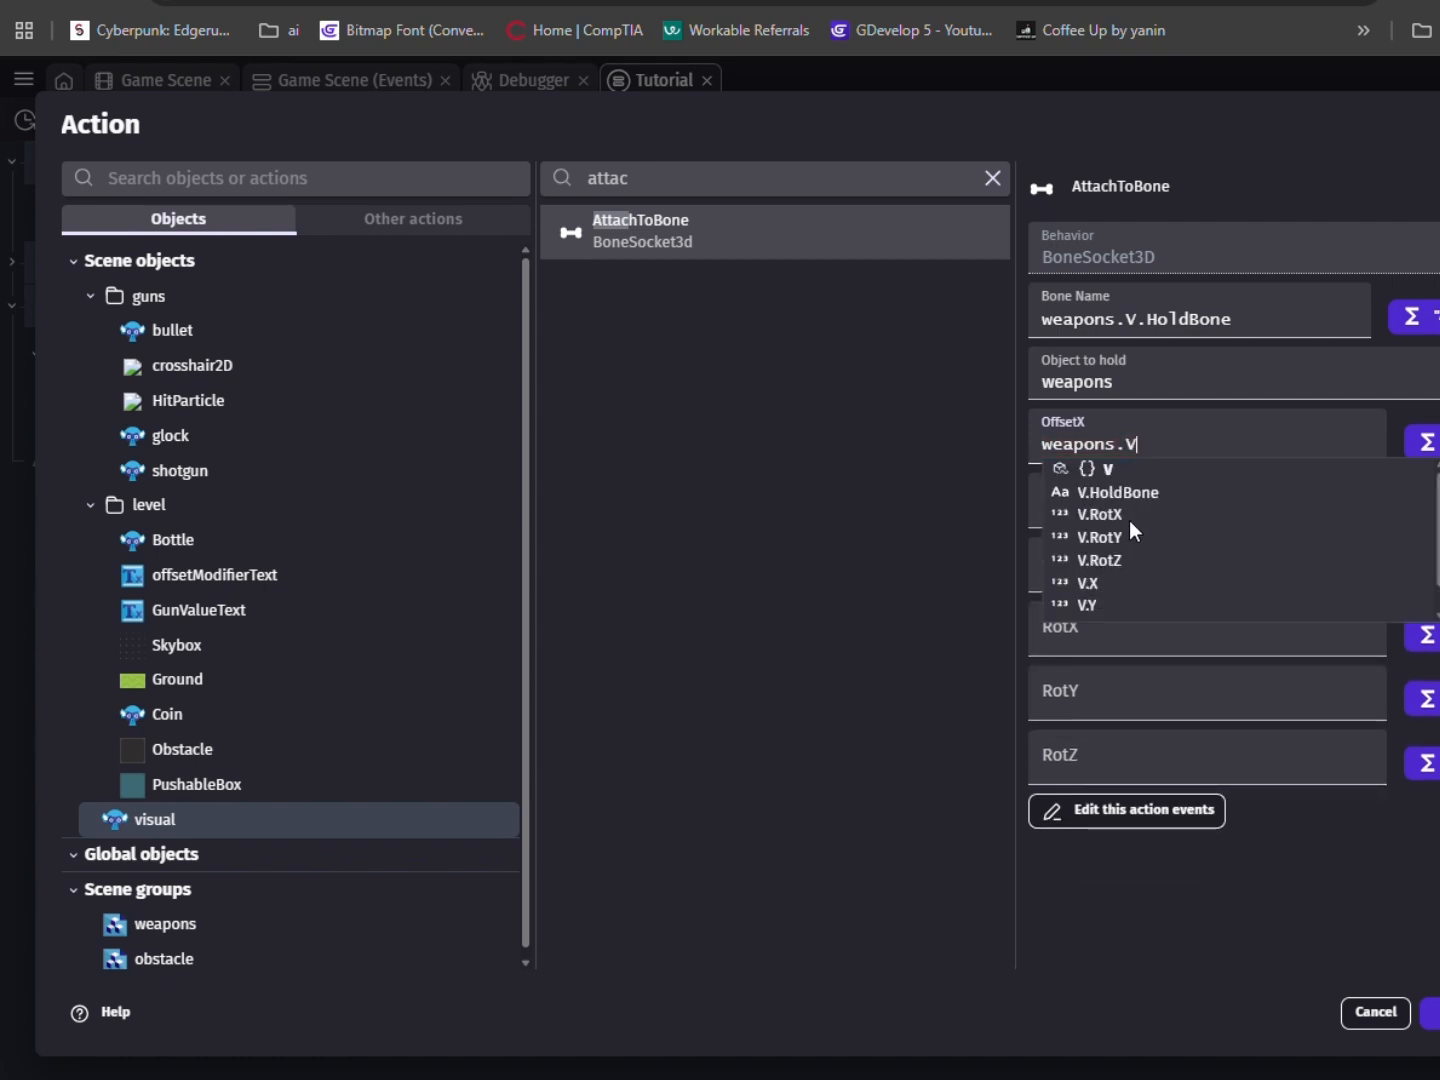
click(1109, 583)
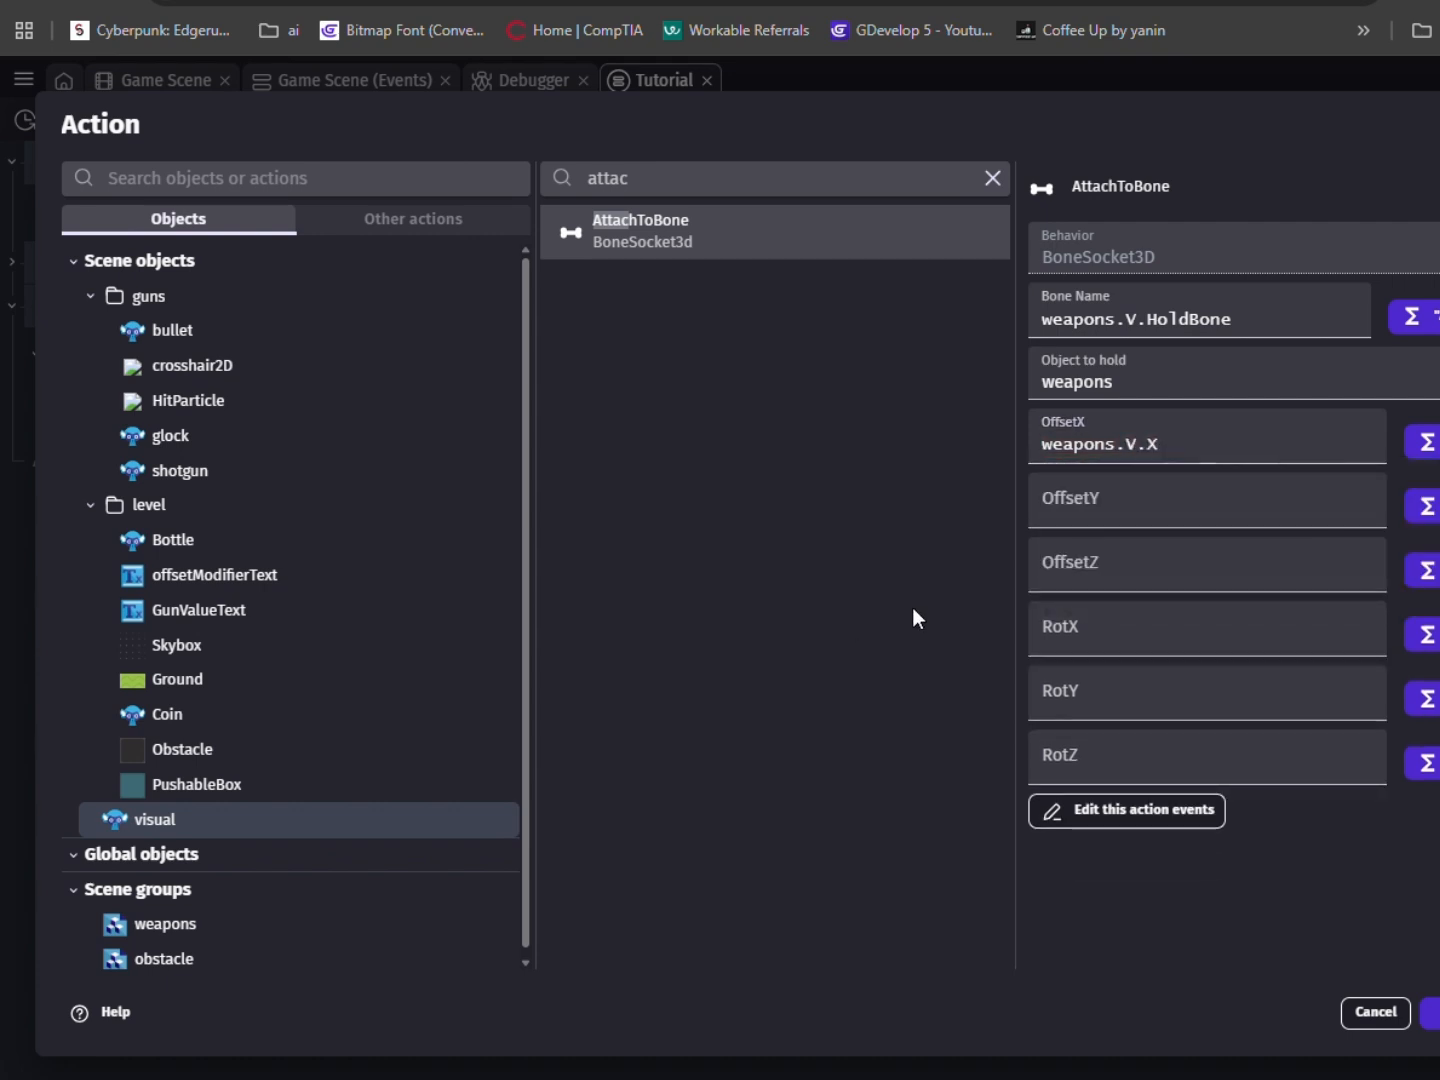
Set the AttachToBone action's OffsetY to weapons.V.Y.
click(1130, 508)
text(wea)
click(1132, 533)
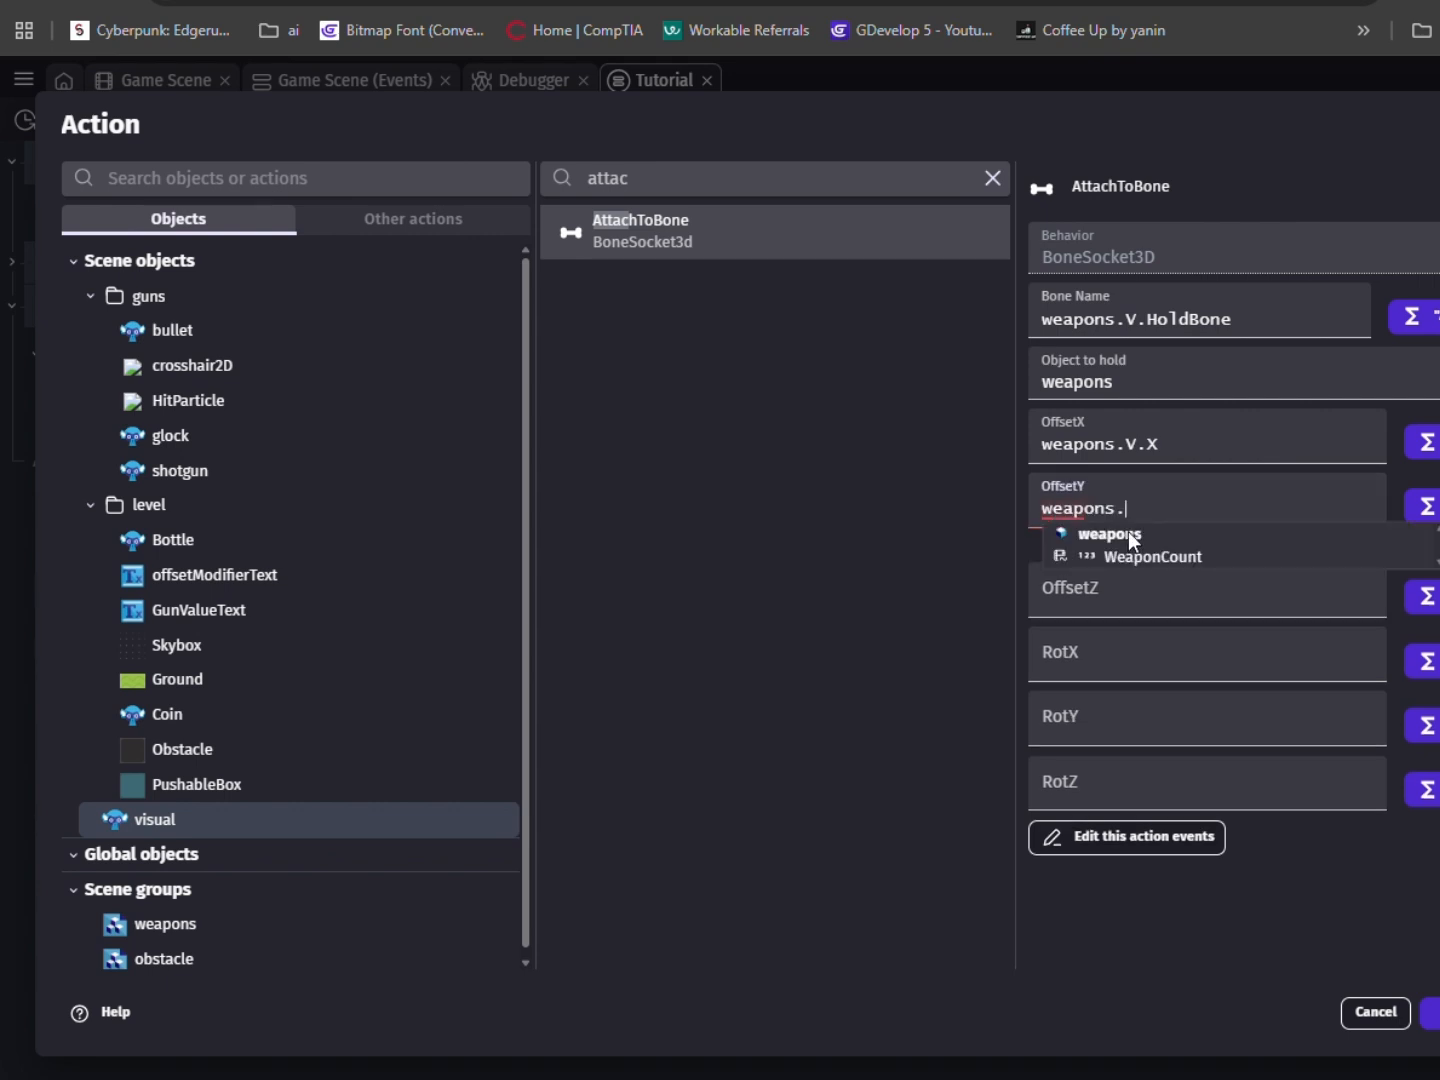
text(v)
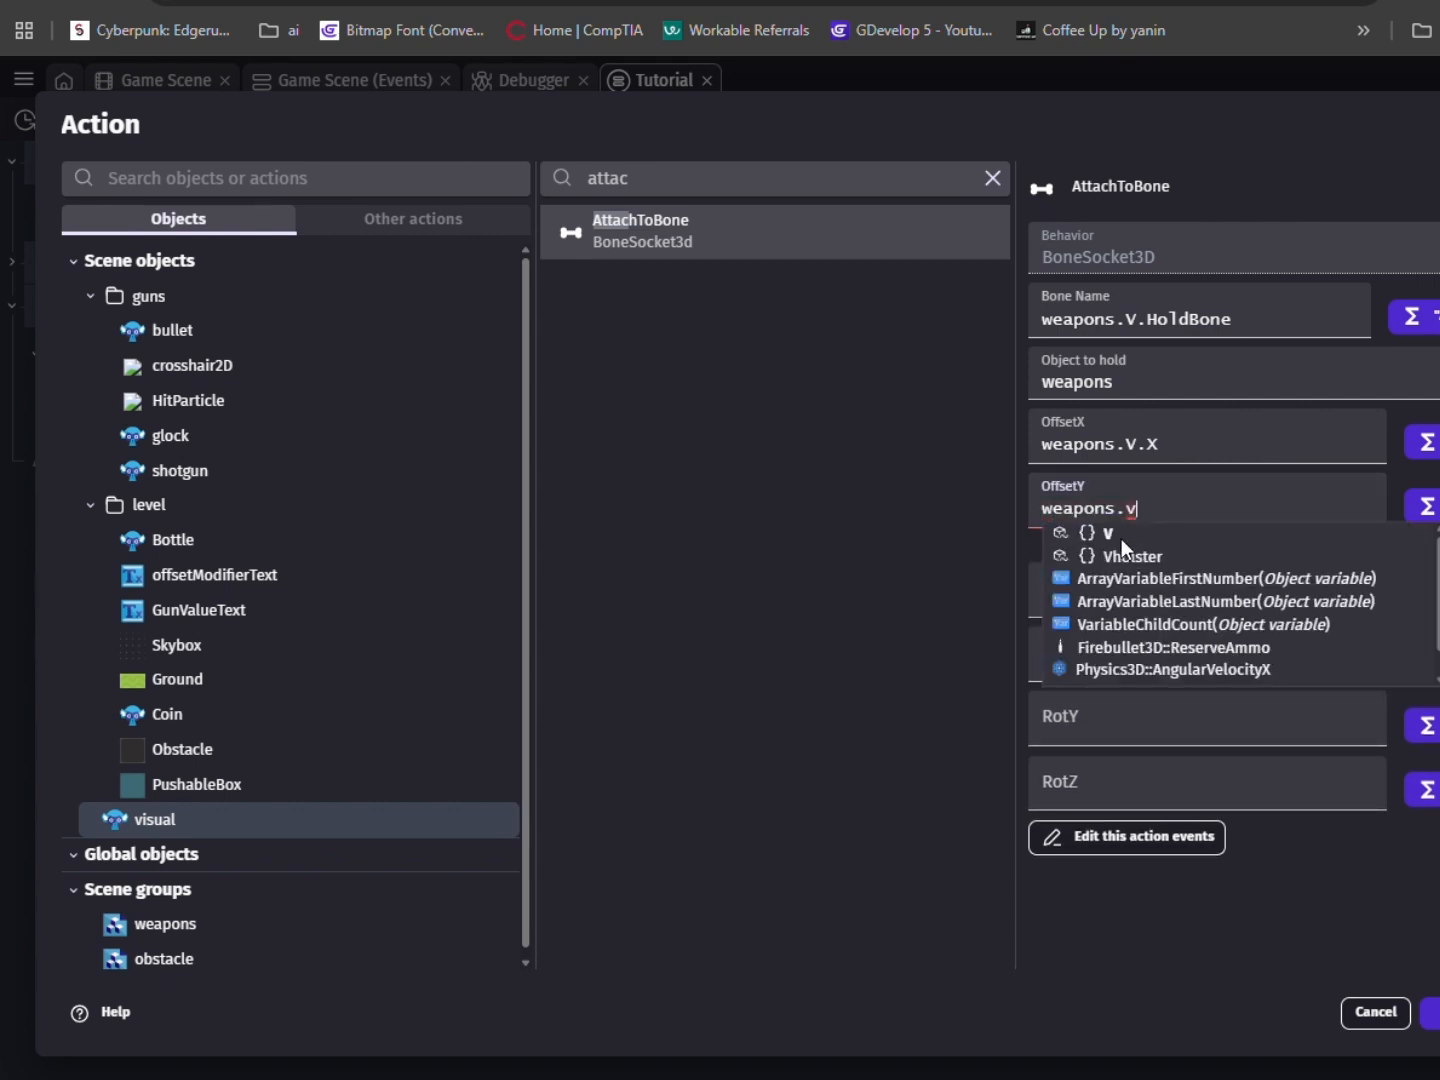
click(1120, 538)
click(1100, 664)
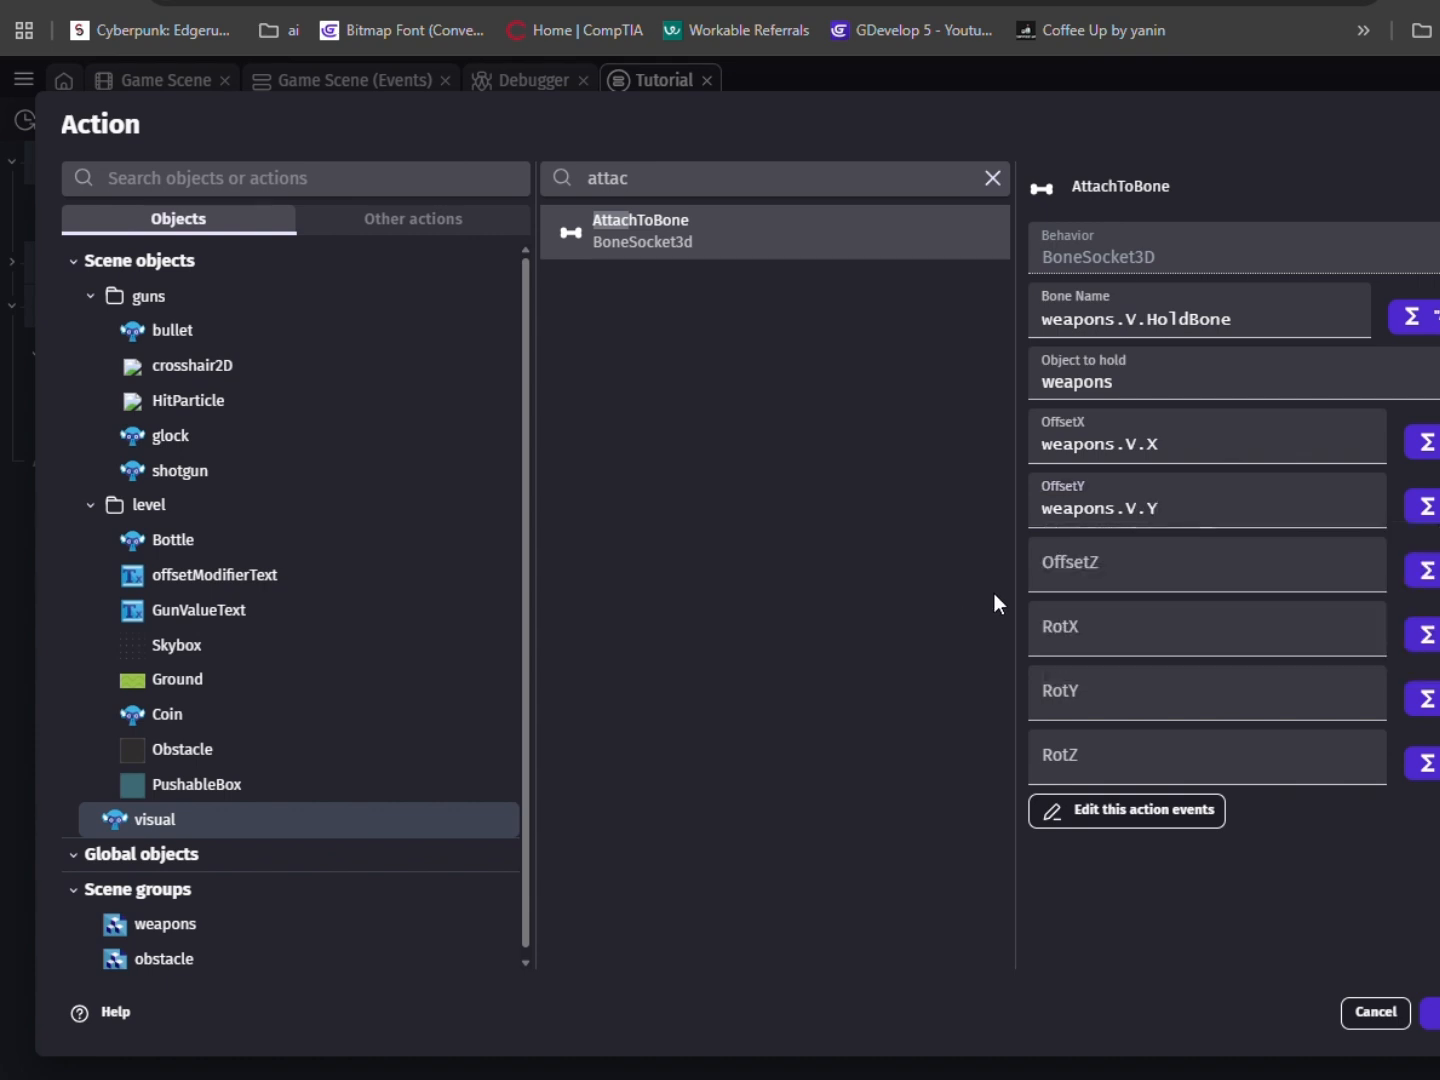
Set the AttachToBone action's OffsetZ to weapons.V.Z.
click(1133, 572)
text(weap)
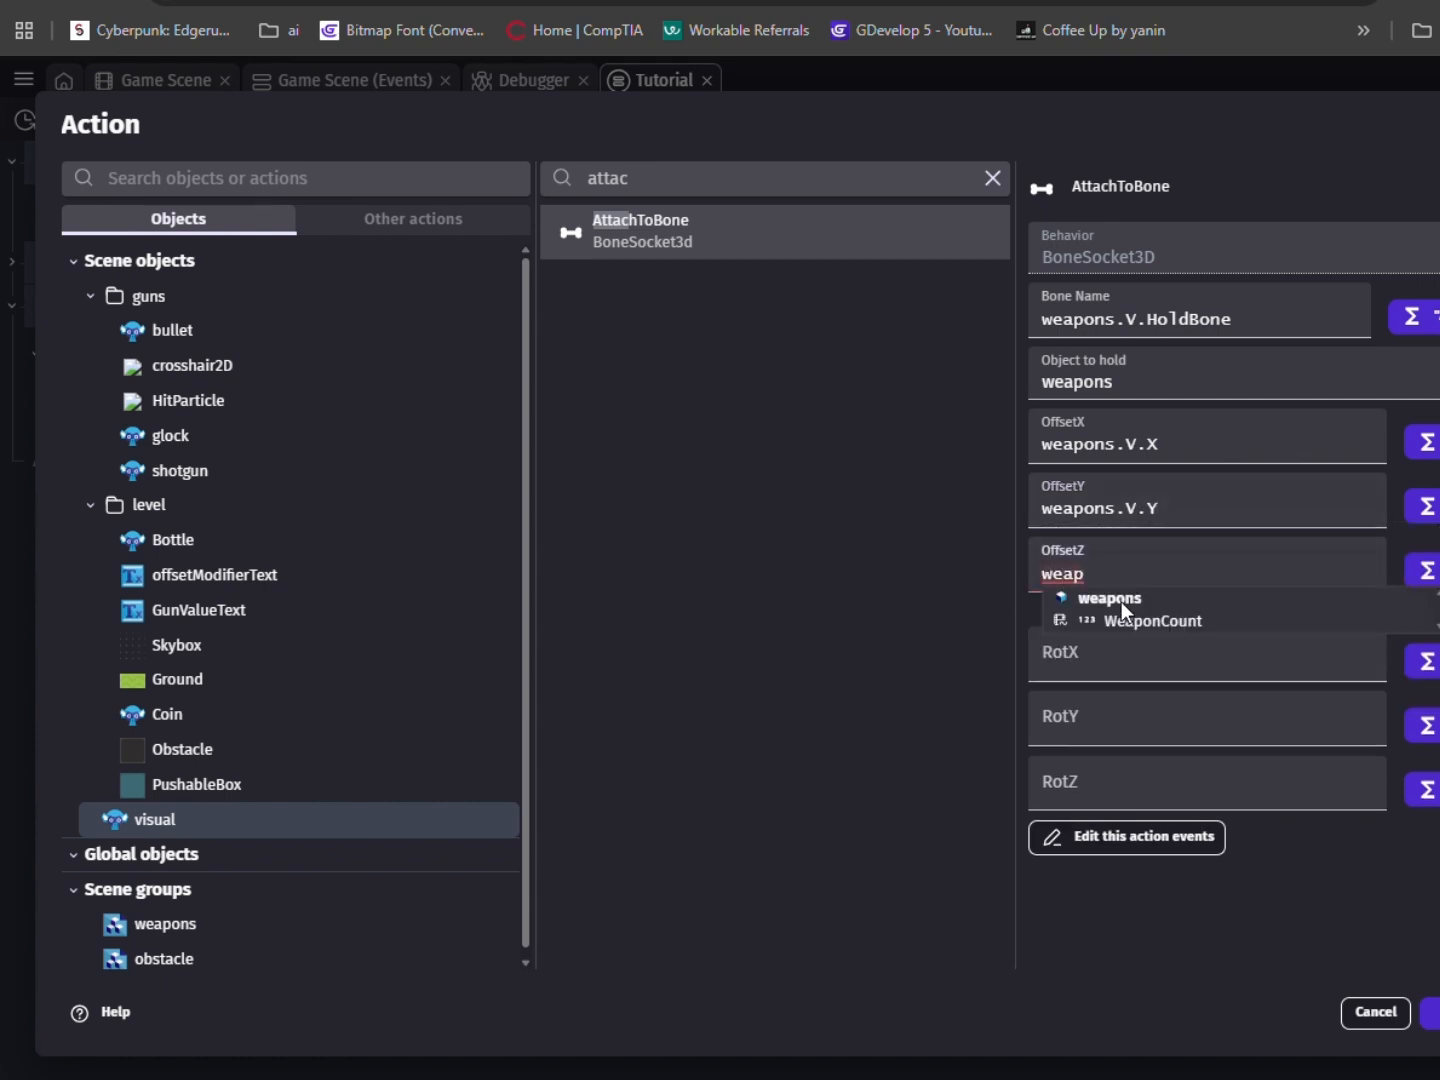
click(1120, 598)
text(V)
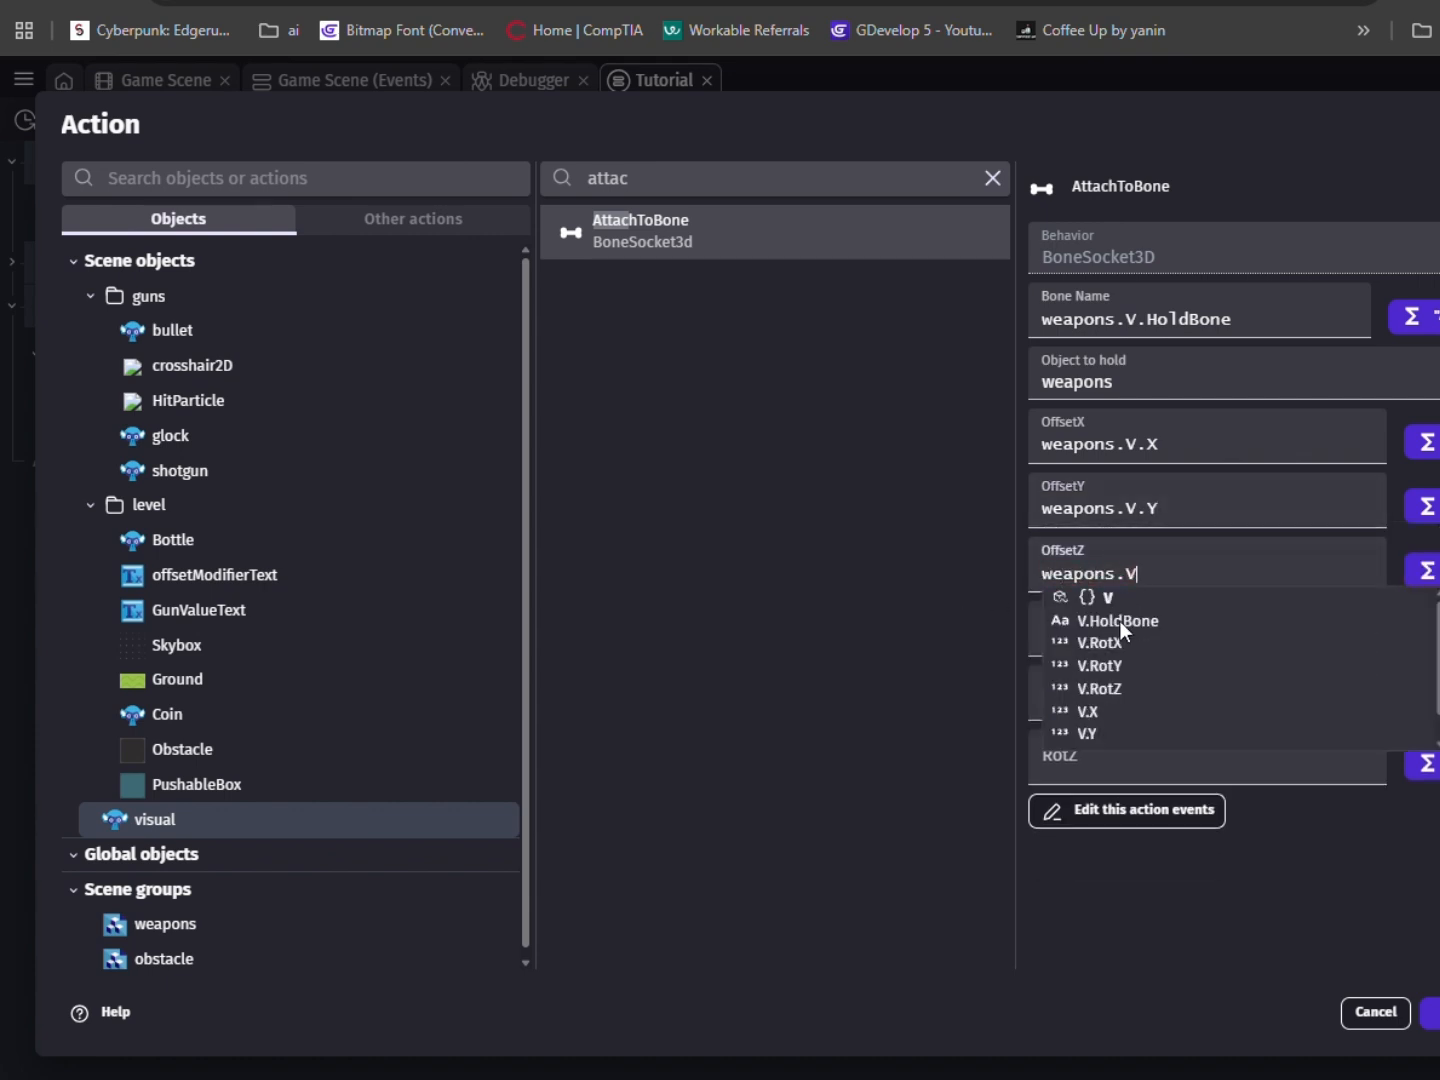
scroll(1121, 699, down, 2)
click(1103, 725)
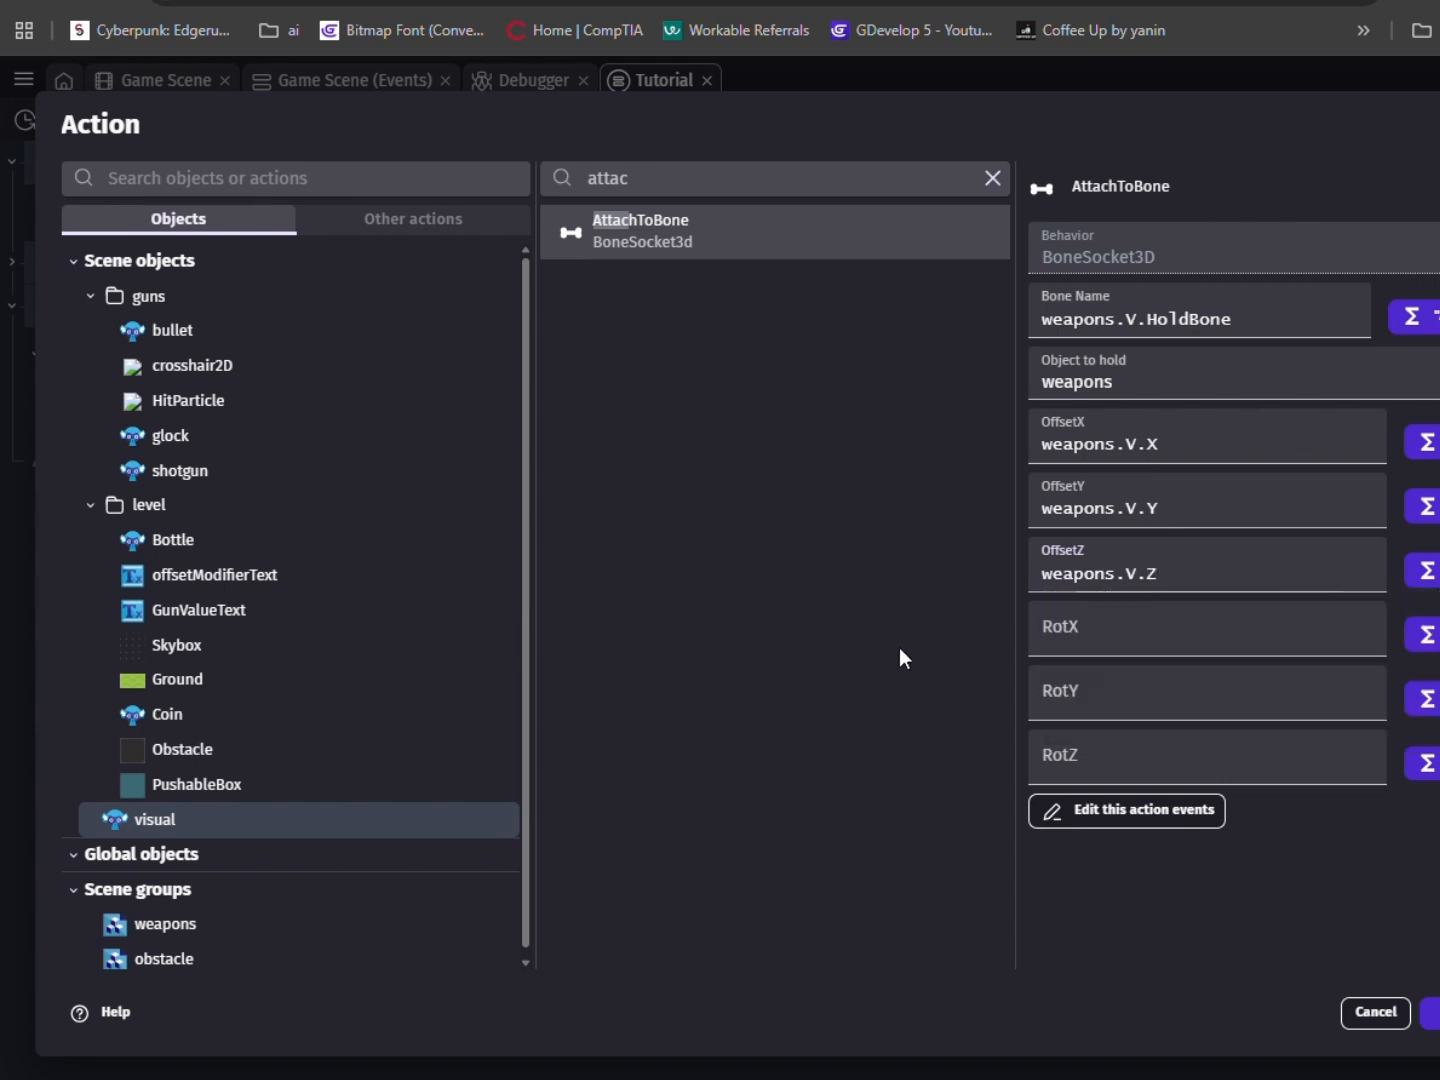
Set the AttachToBone action's RotX to weapons.V.RotX.
click(1166, 627)
text(wea)
click(1104, 661)
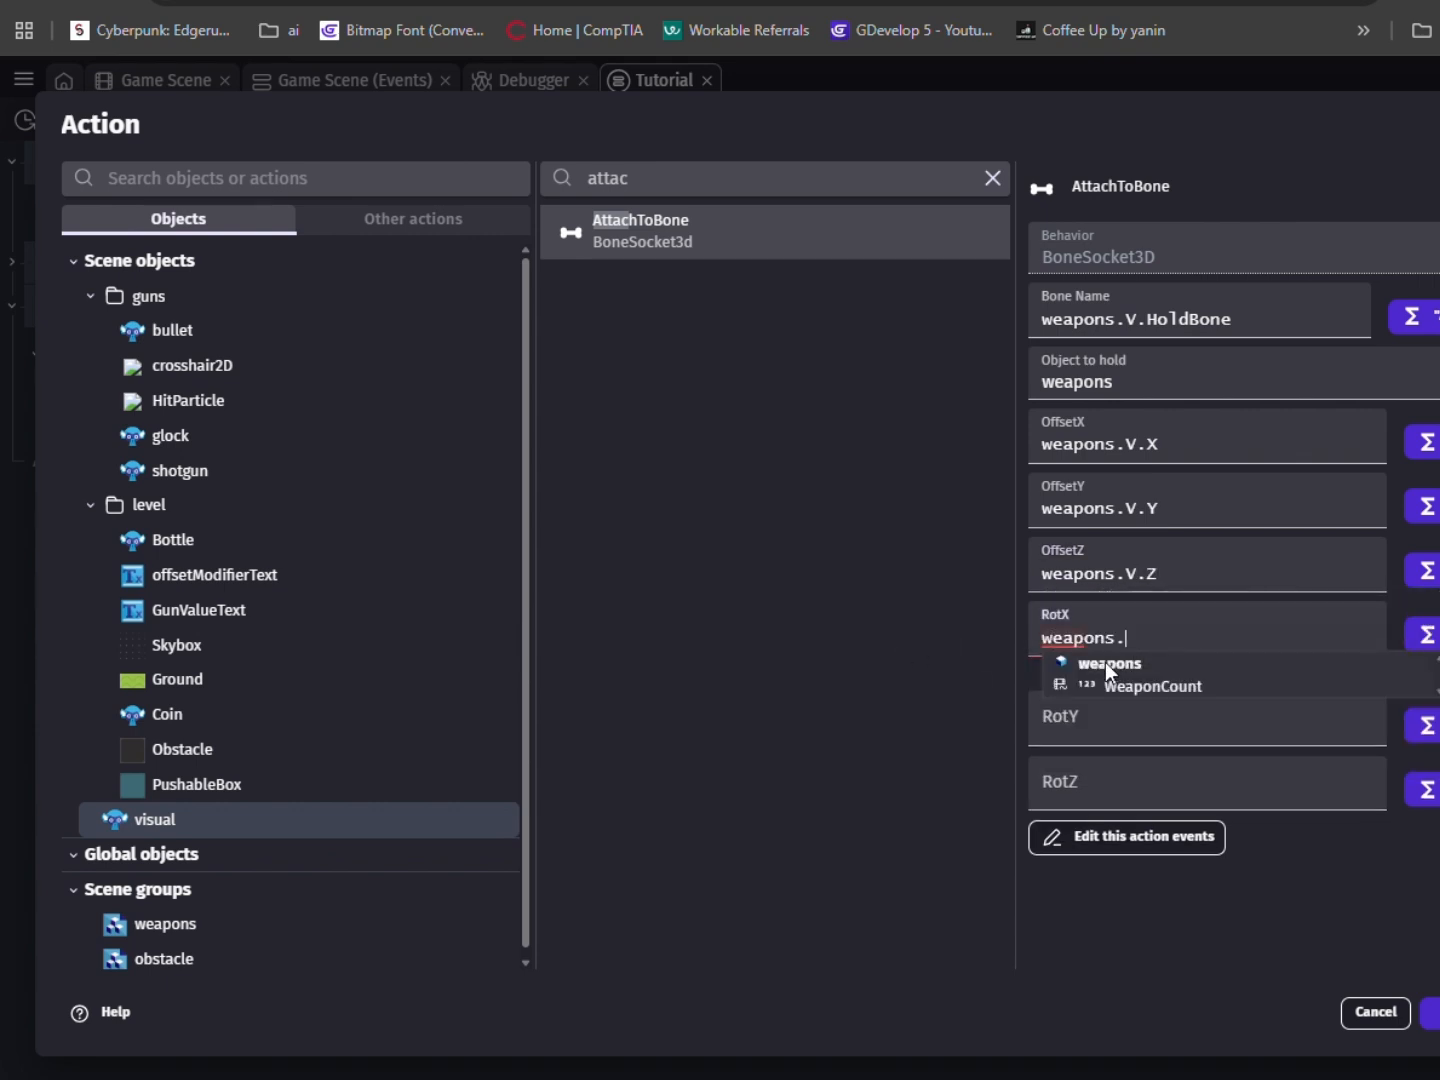
text(v)
click(1104, 662)
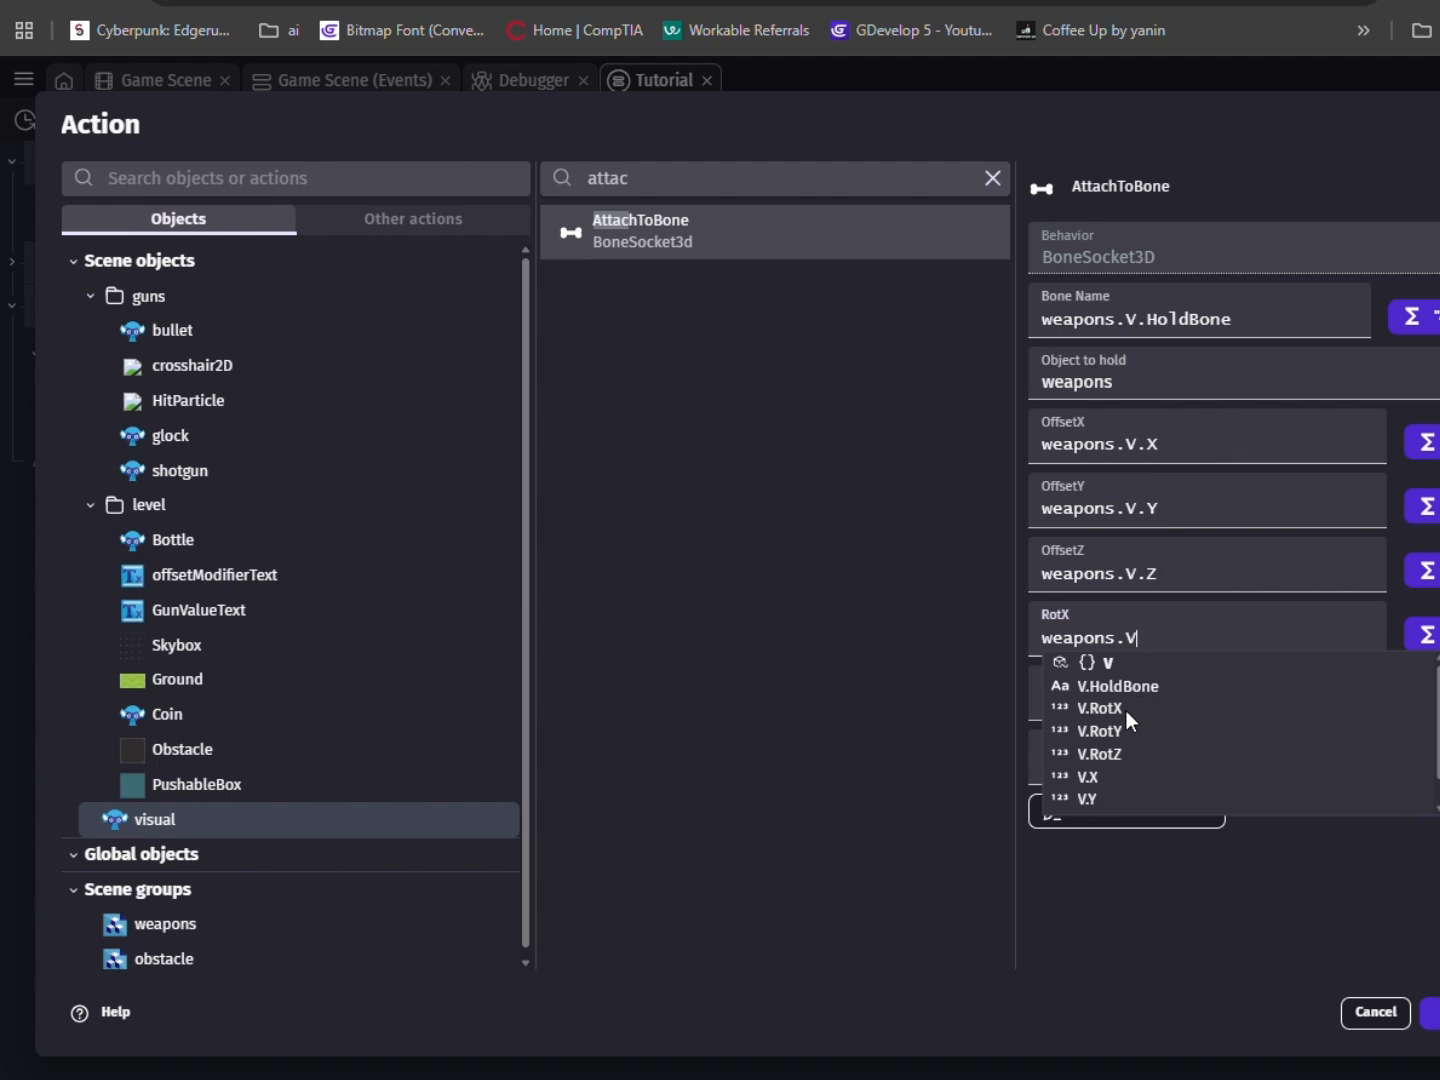
click(1125, 707)
Set the AttachToBone action's RotY to weapons.V.RotY and RotZ to weapons.V.RotZ, and confirm the action.
drag(1192, 638, 796, 637)
key(ctrl+c)
click(1227, 703)
key(ctrl+v)
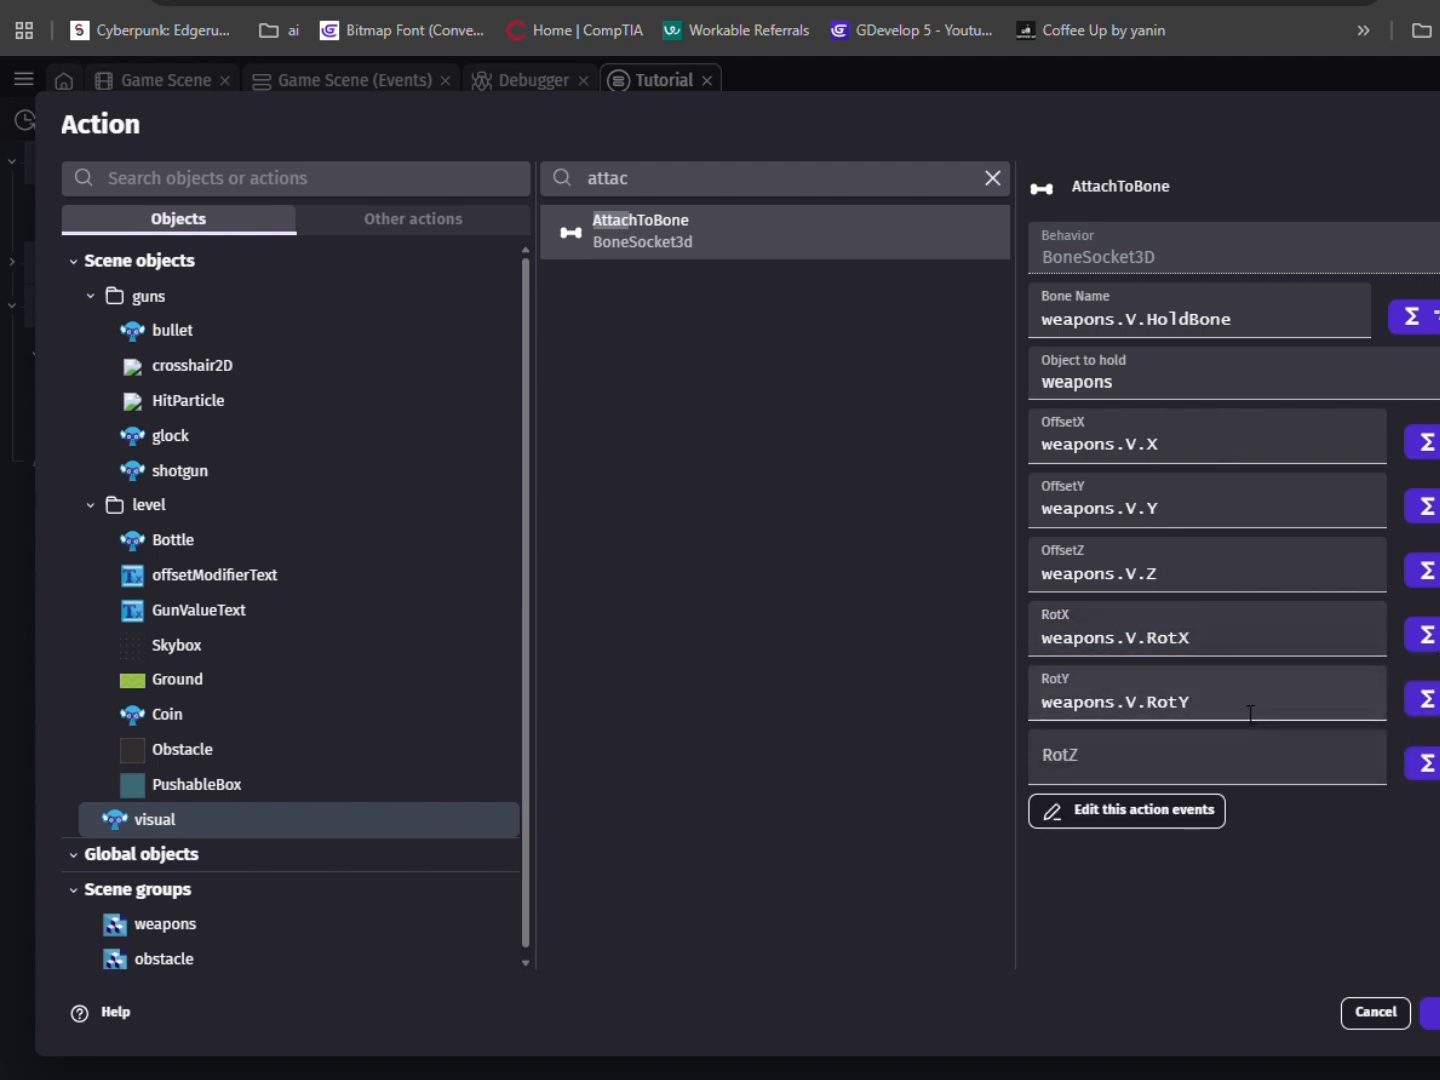
drag(1193, 702, 1045, 702)
key(ctrl+c)
click(1235, 766)
key(ctrl+v)
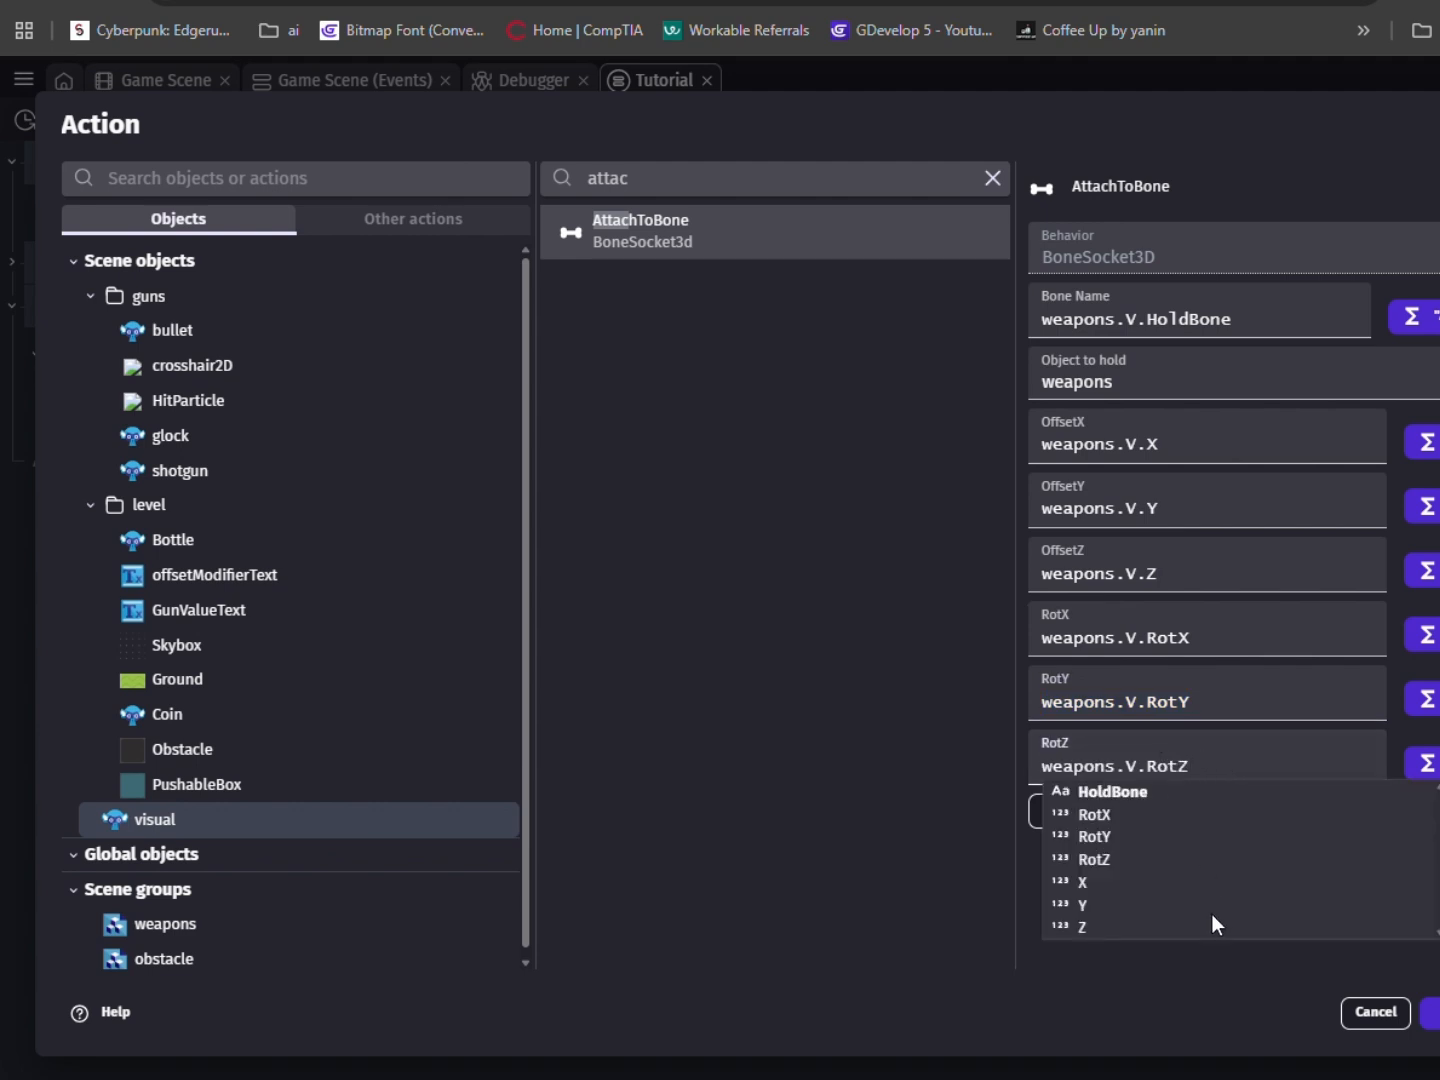
click(1240, 1031)
key(Return)
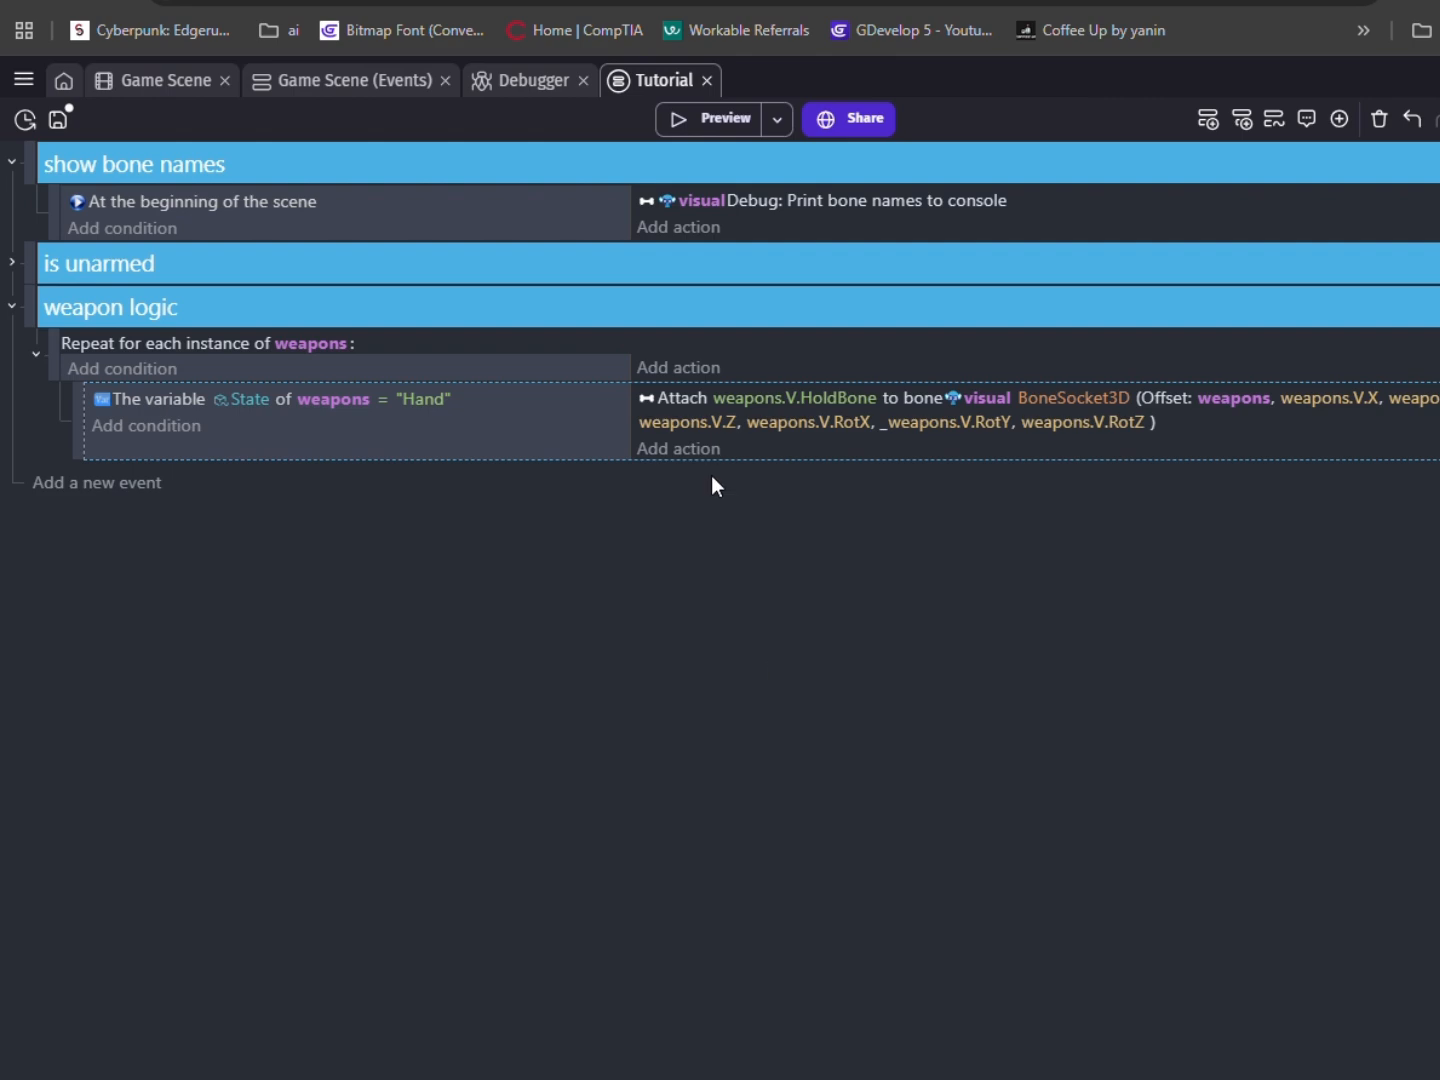
Add an action to the "Hand" sub-event that deactivates the Physics3D behavior of weapons.
click(752, 451)
text(wea)
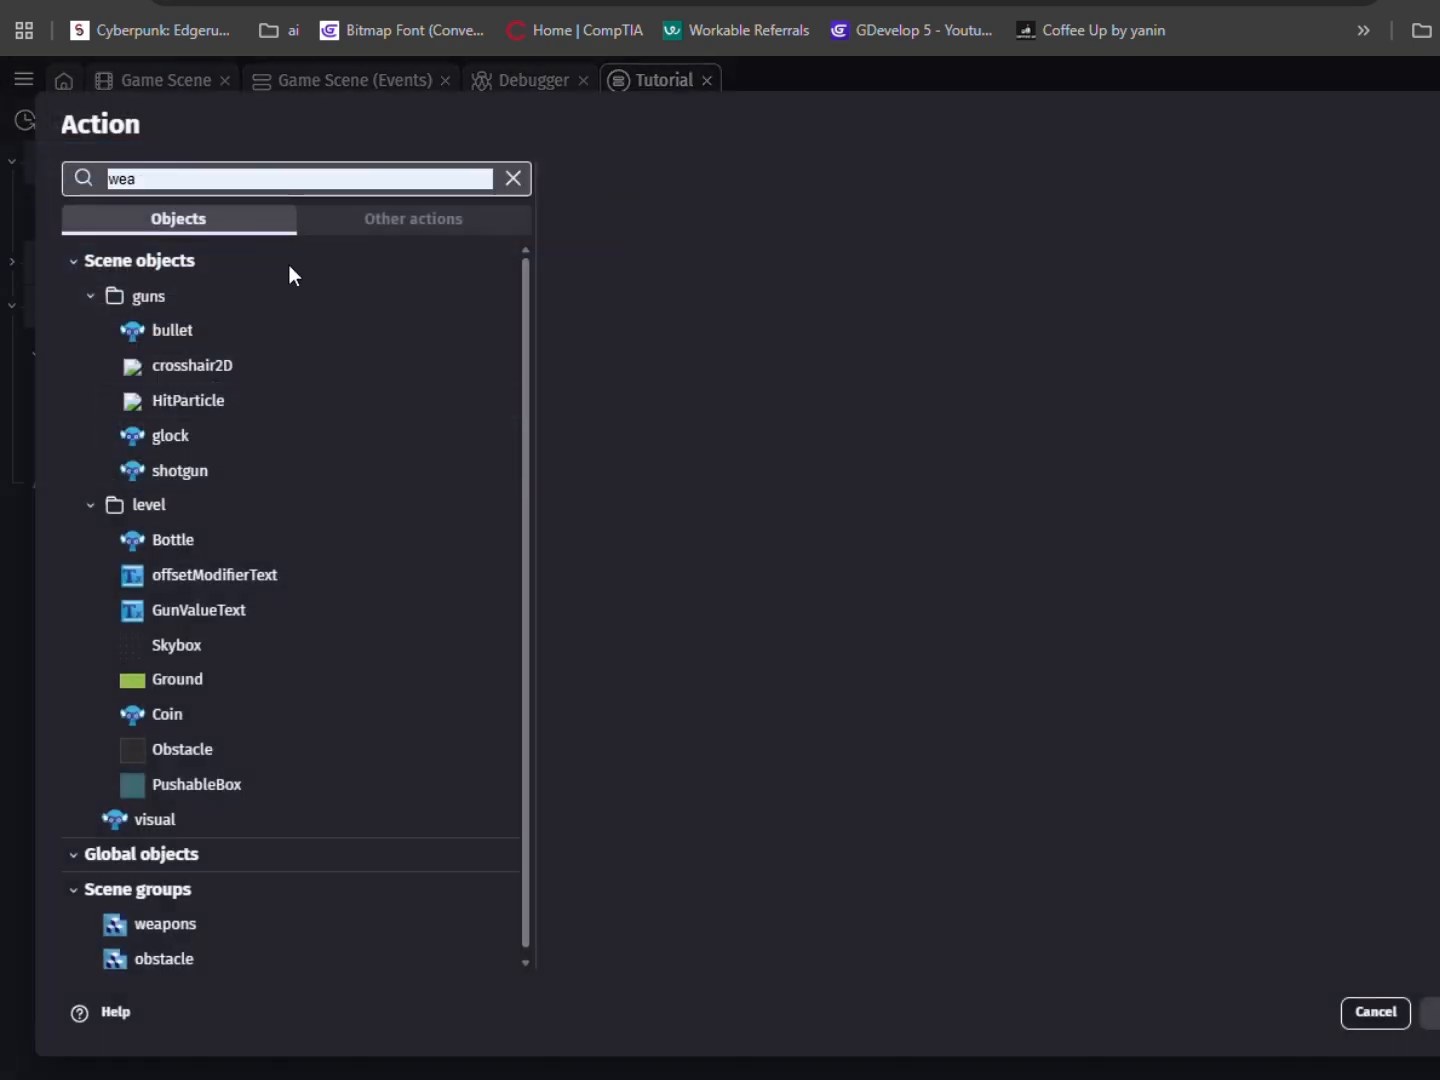
click(147, 249)
text(de)
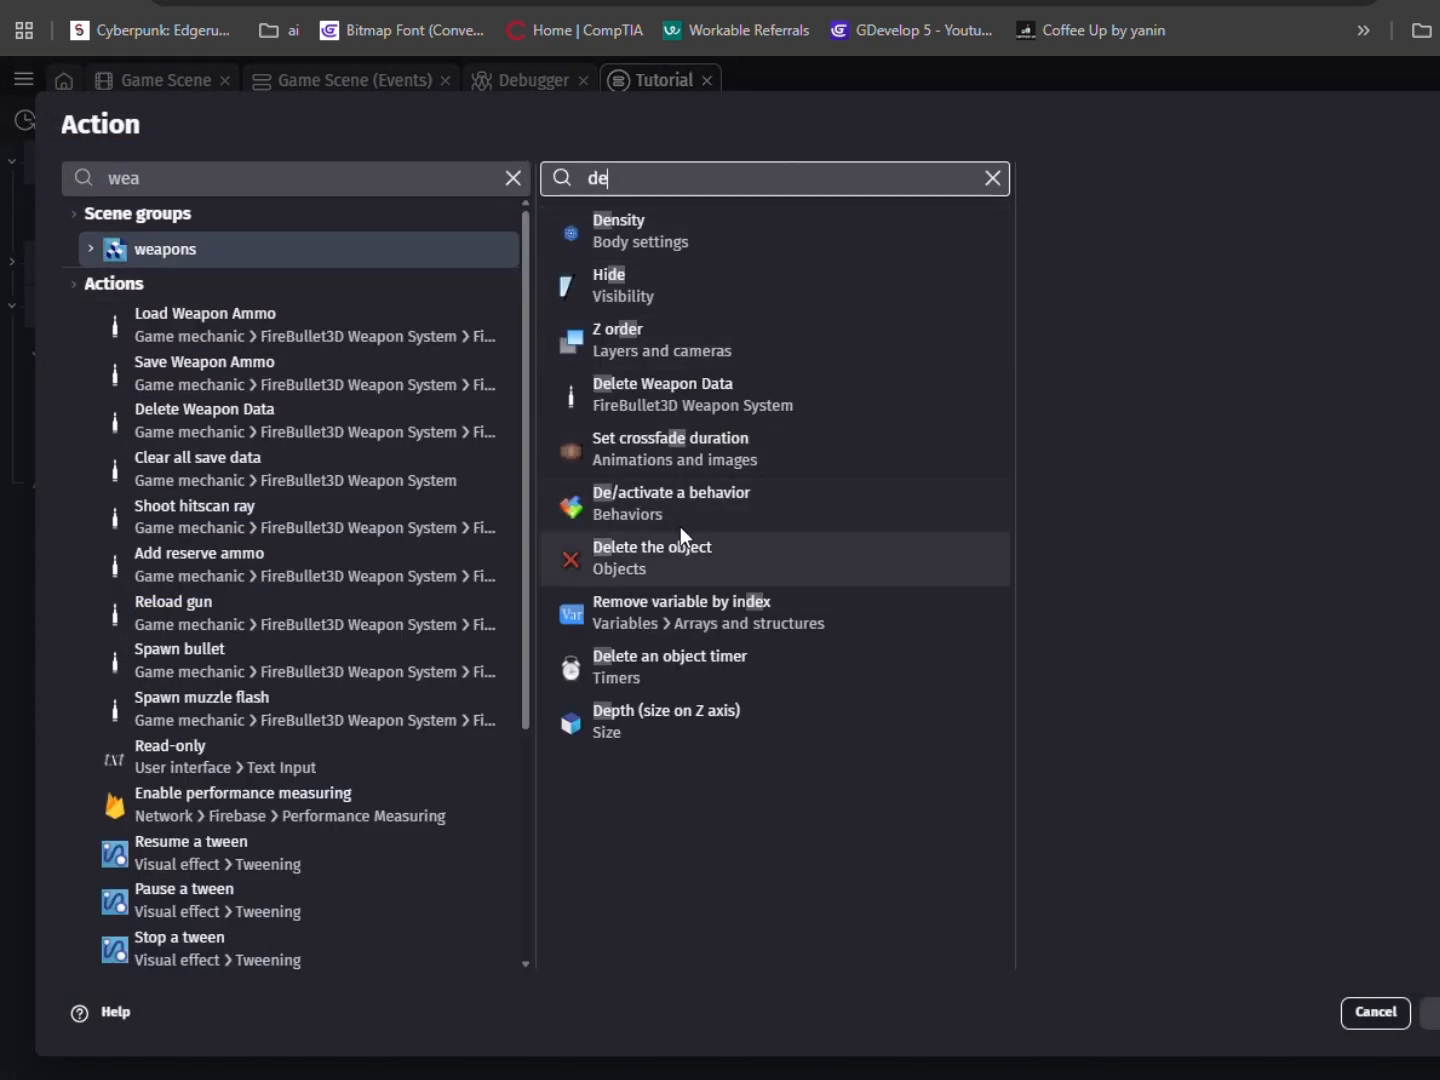
click(735, 504)
click(1149, 329)
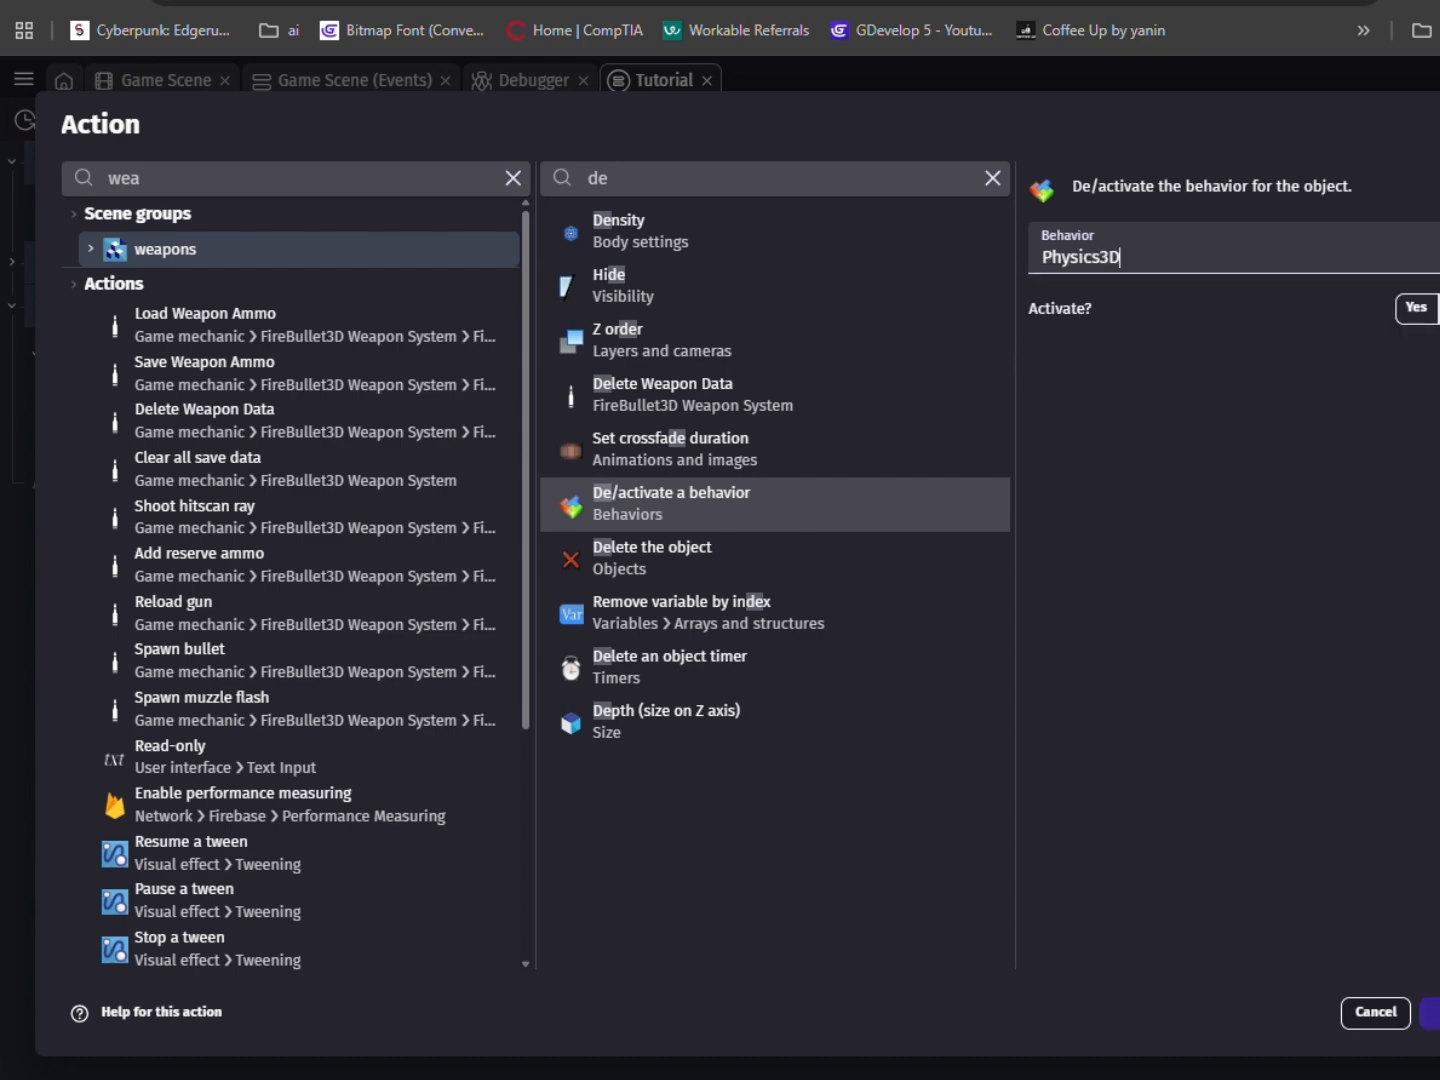
click(1432, 1013)
Add an action to the "Hand" sub-event that sets the picked variable of weapons to true.
click(696, 477)
text(wea)
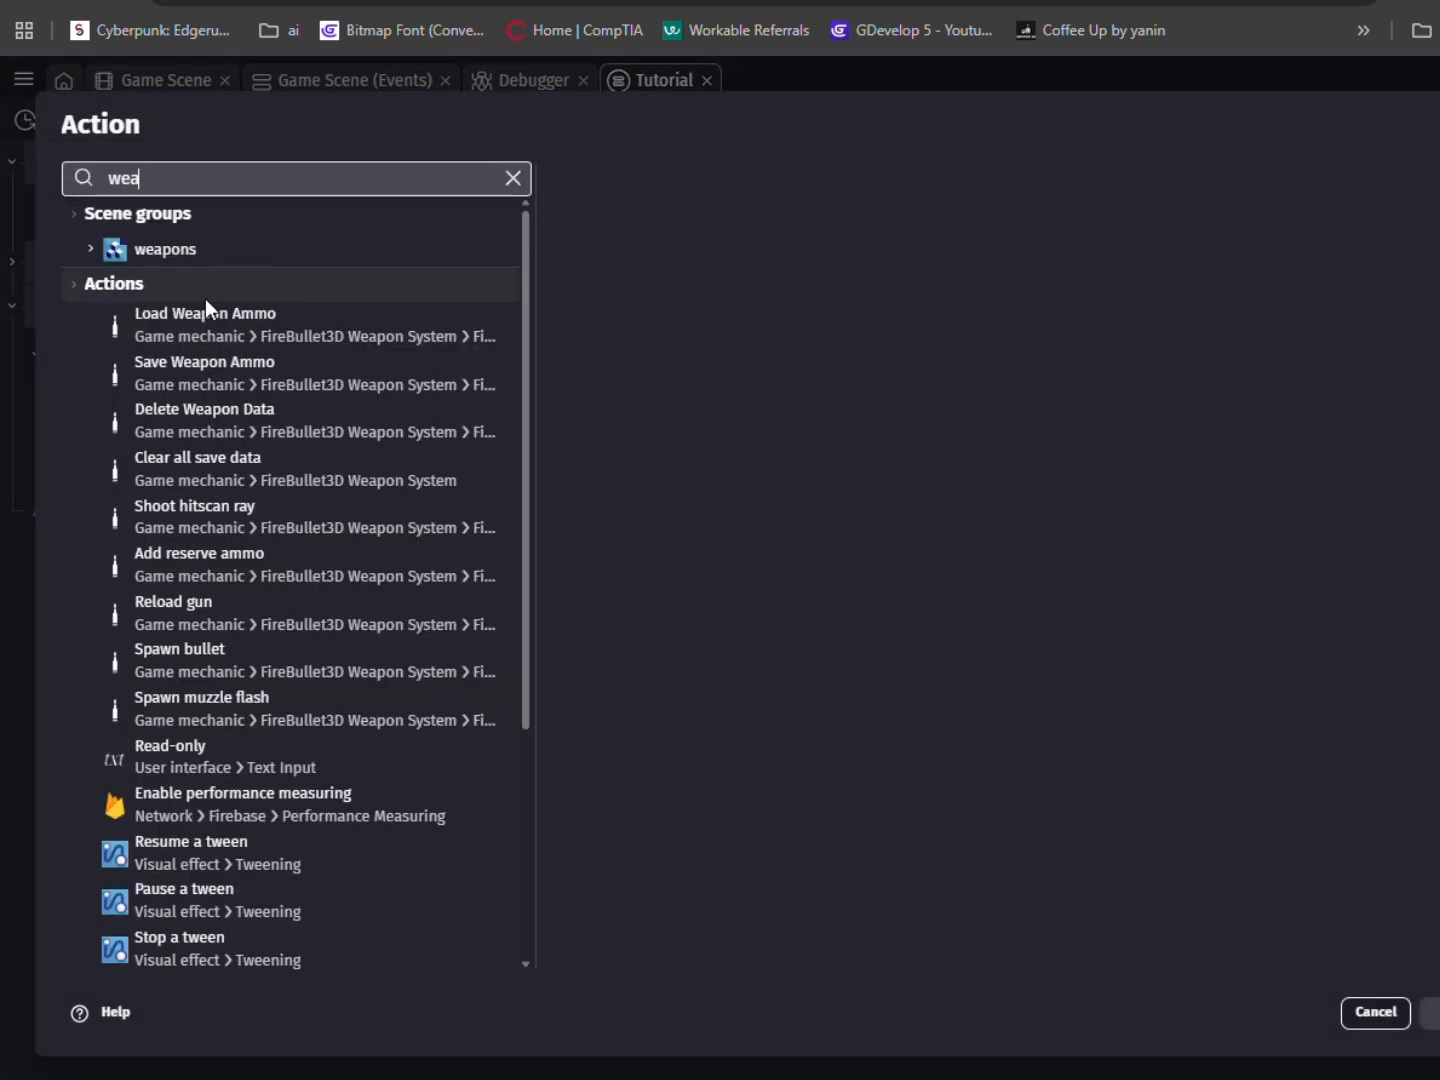
click(163, 261)
text(var)
click(703, 216)
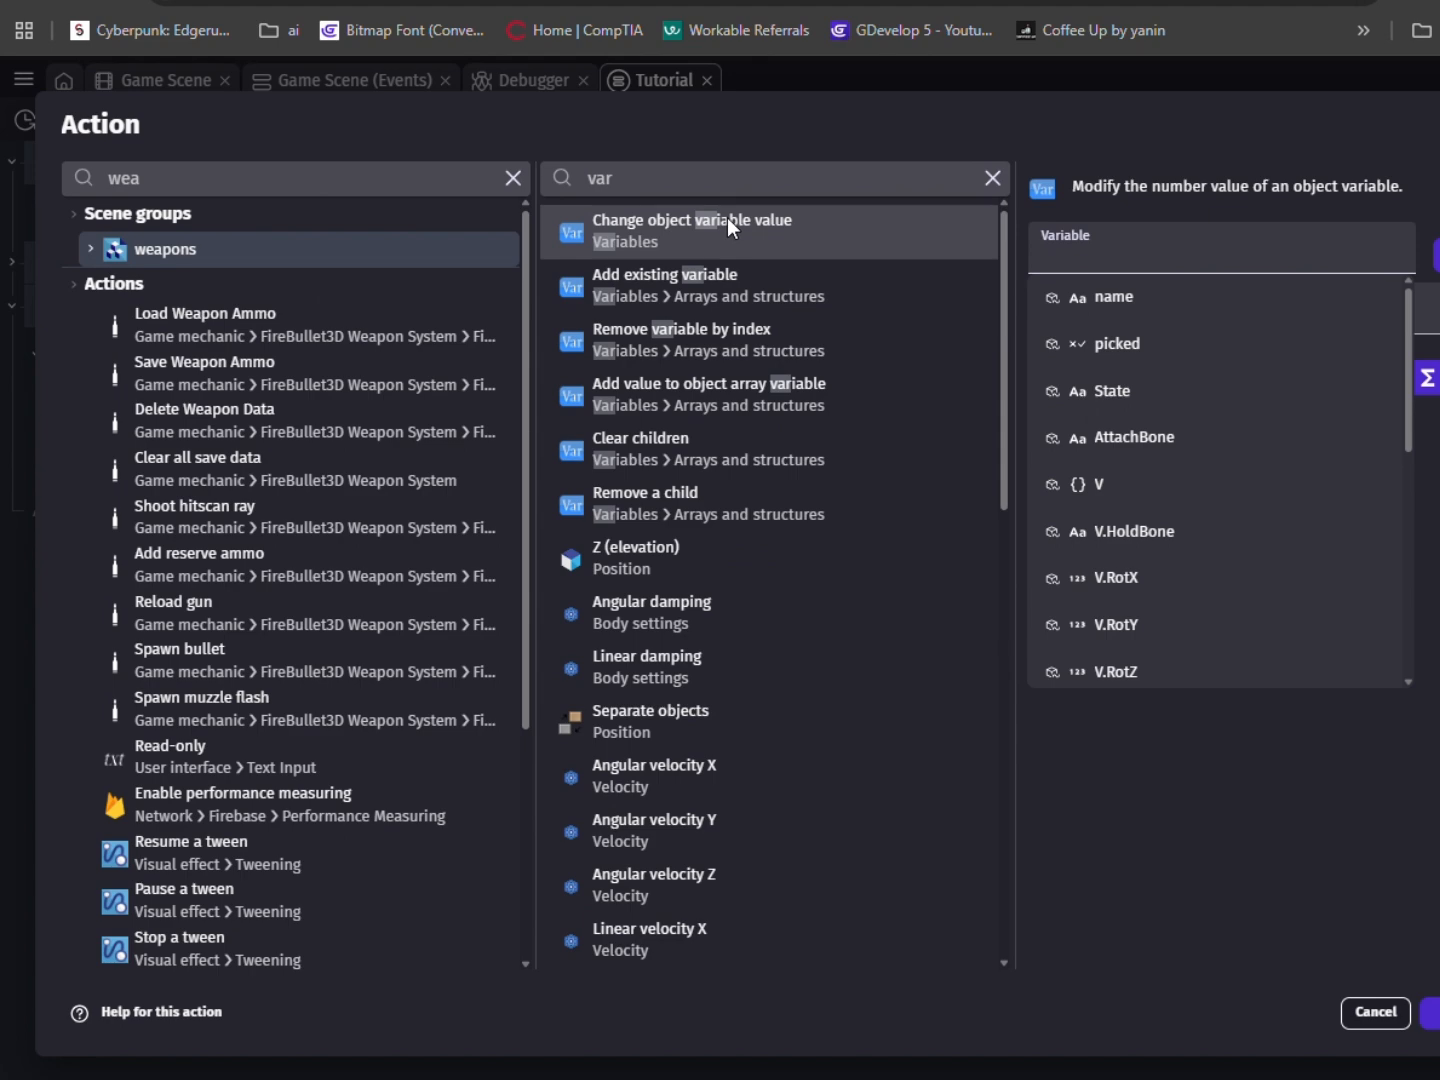
click(1129, 351)
click(1268, 336)
click(1205, 396)
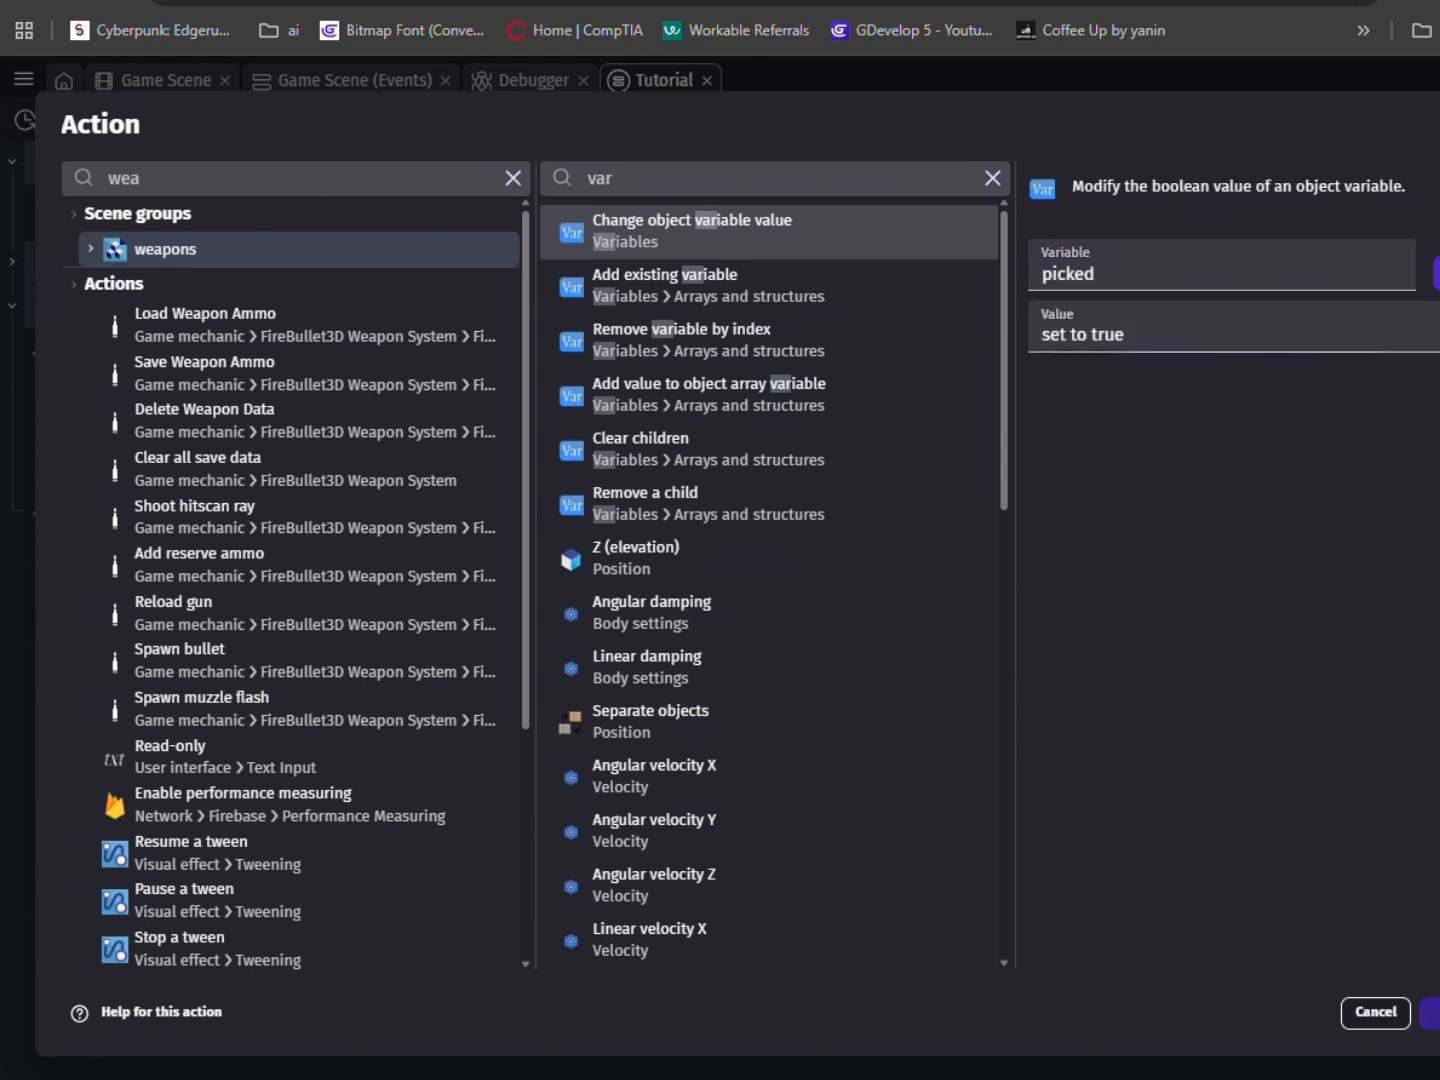
click(1433, 1013)
Add an action to the "Hand" sub-event that sets the Armed variable of visual to true.
click(689, 504)
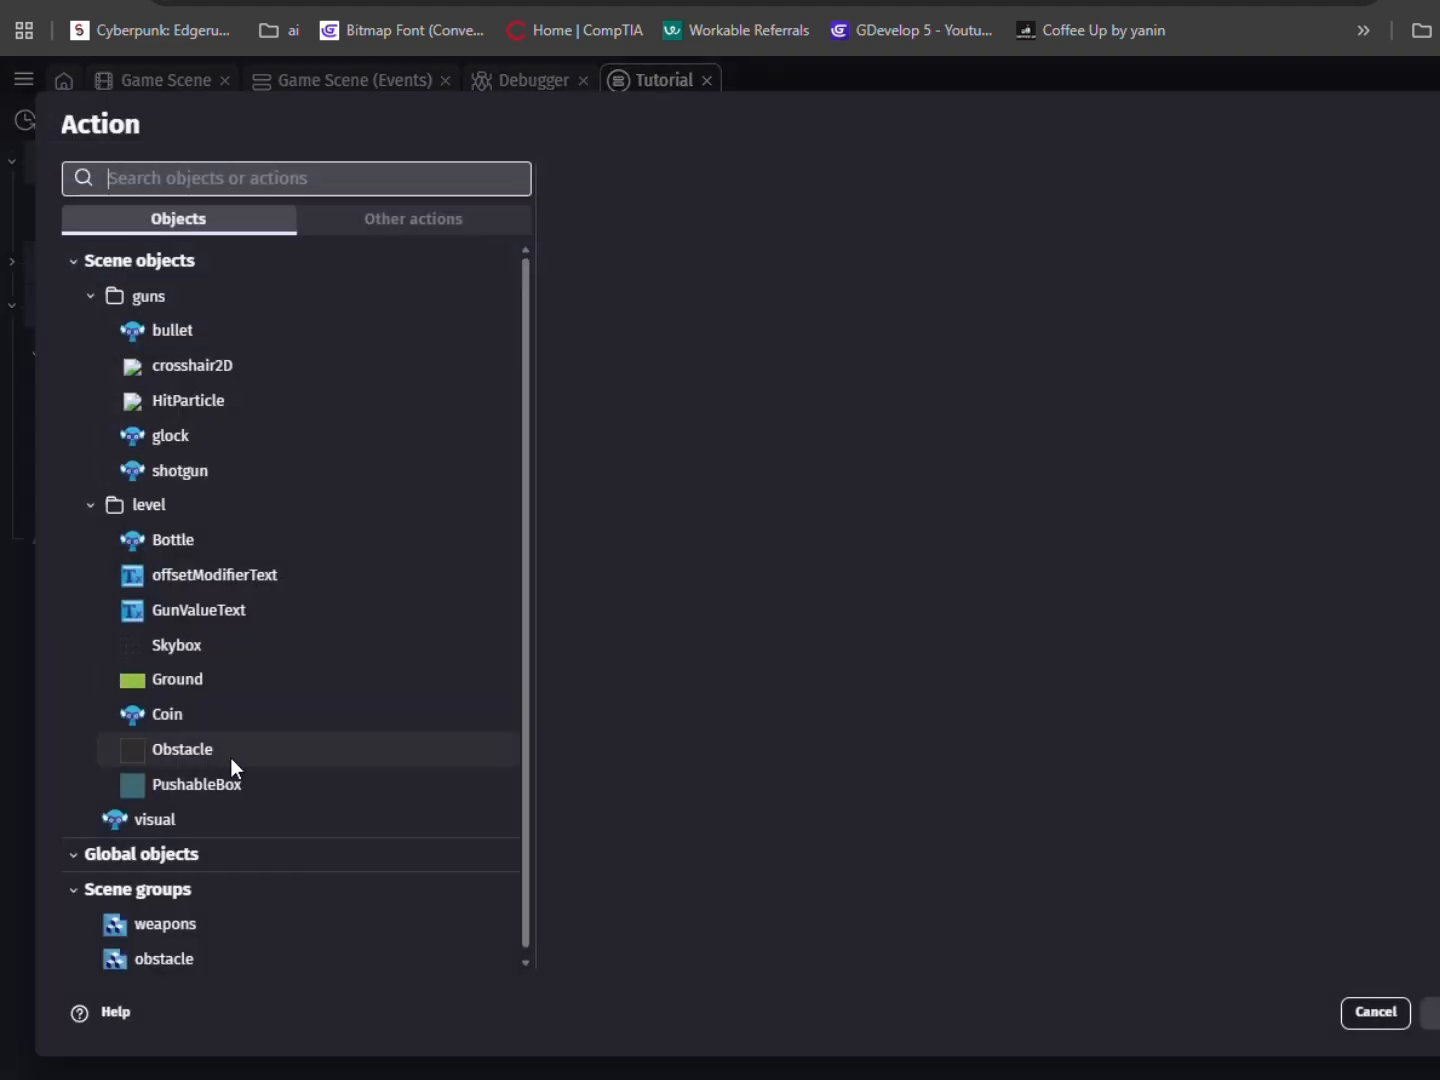
click(207, 815)
text(var)
click(617, 232)
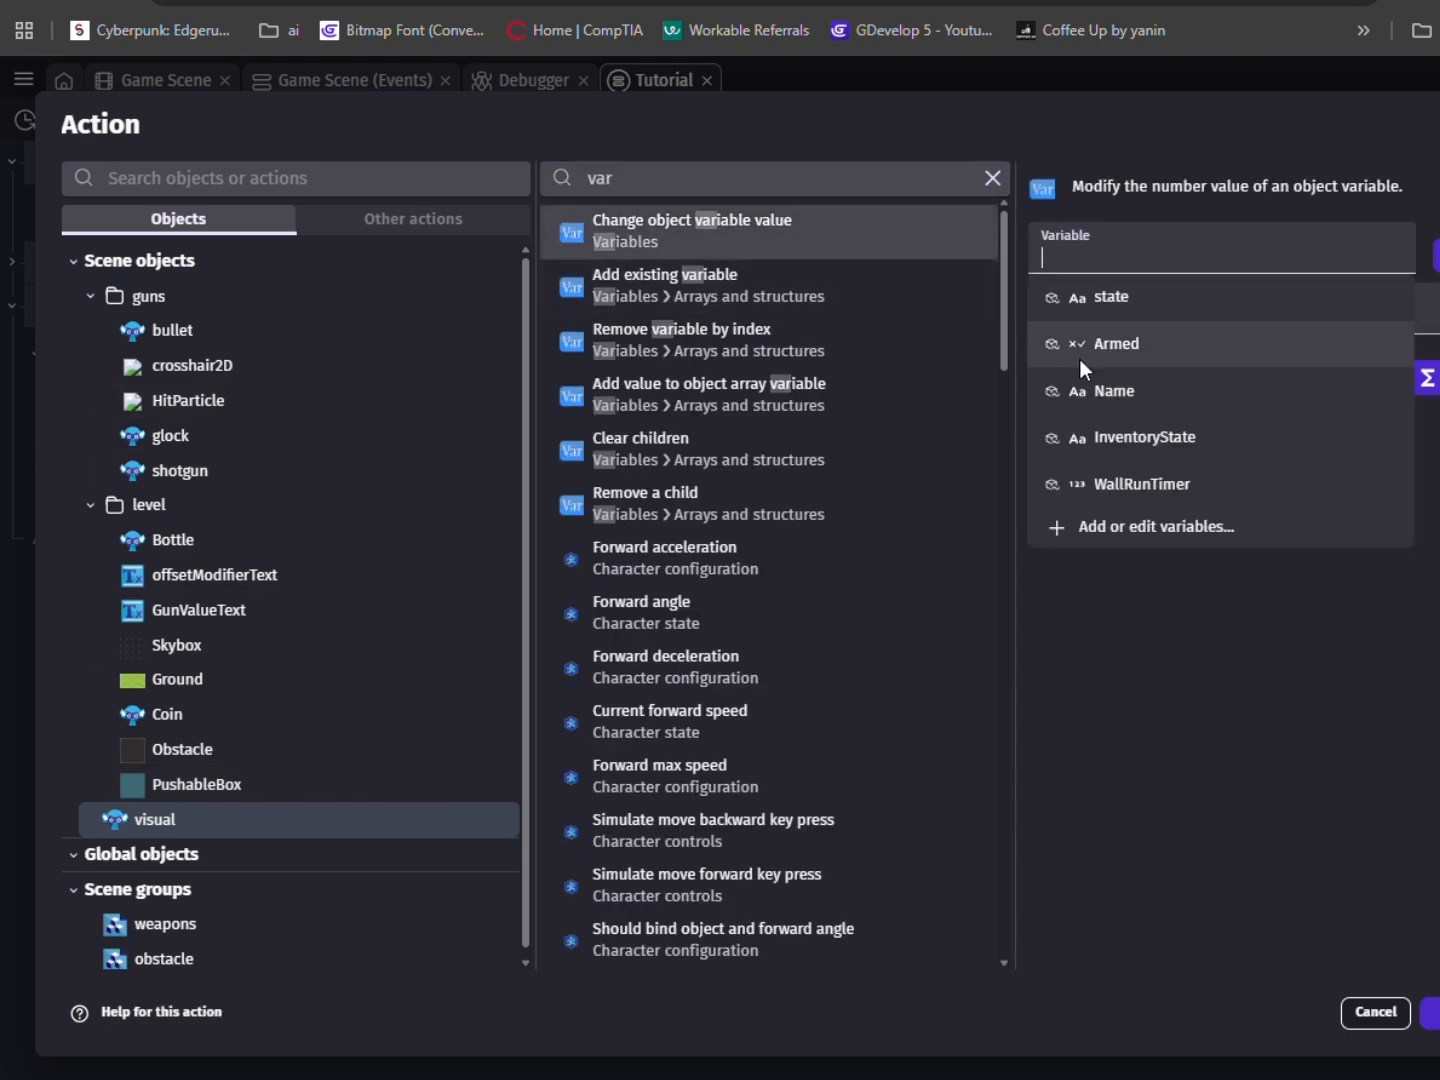
click(1079, 350)
click(1161, 392)
click(1433, 1013)
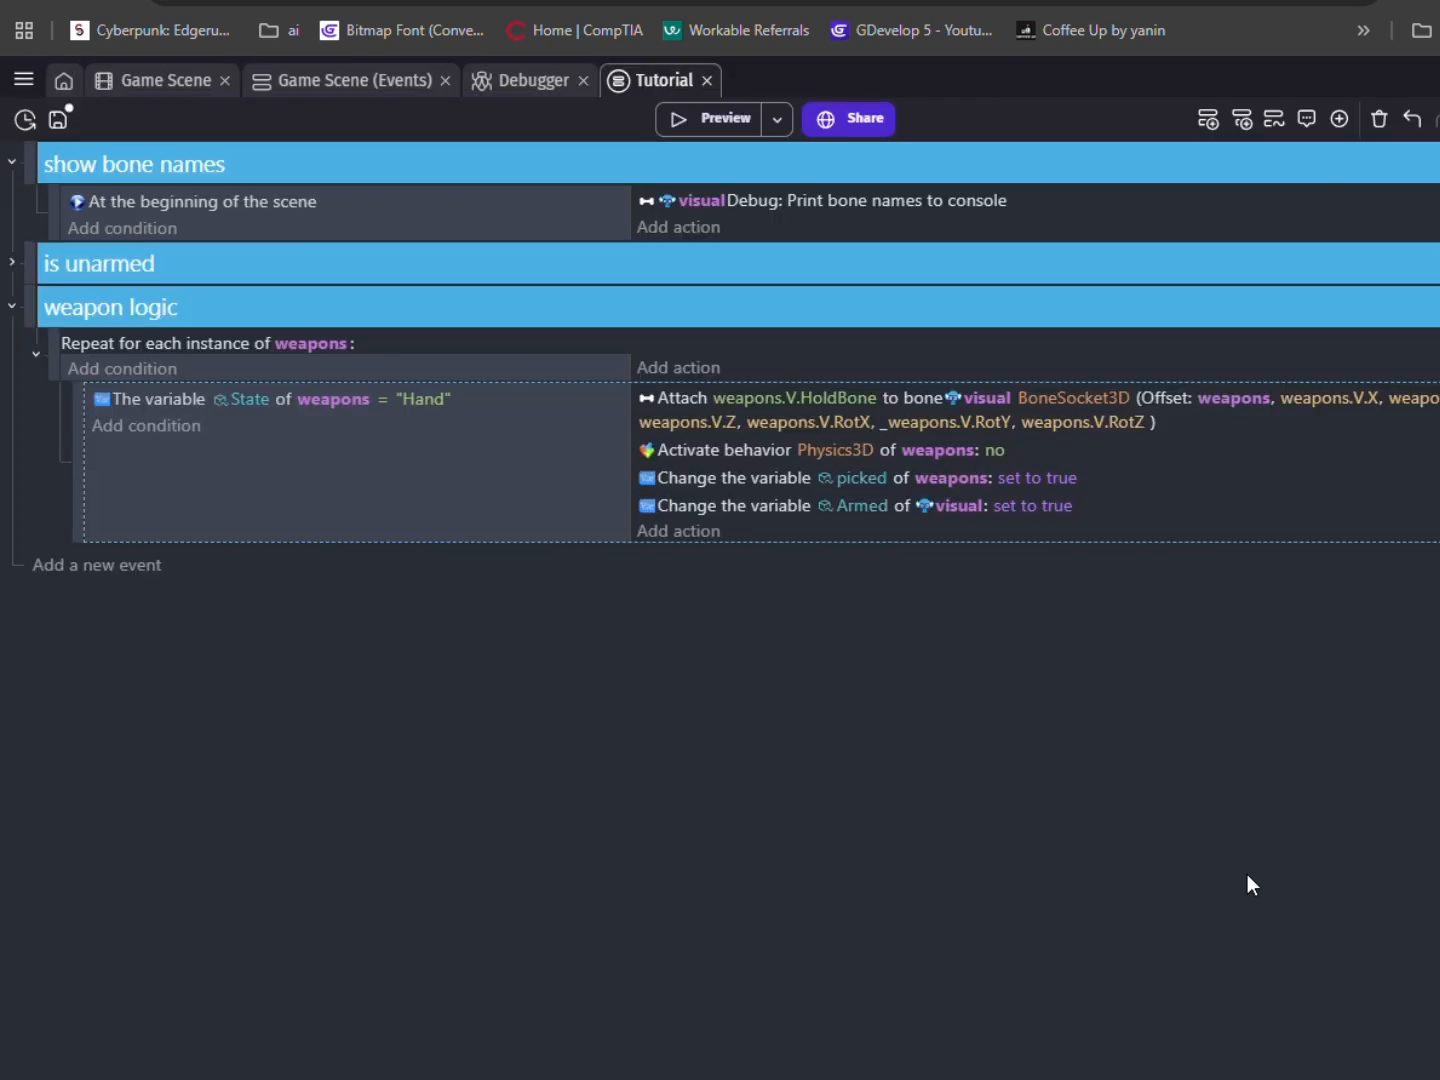
Add an action to the "Hand" sub-event that sets the Name variable of visual to weapons.ObjectName().
click(730, 529)
text(visu)
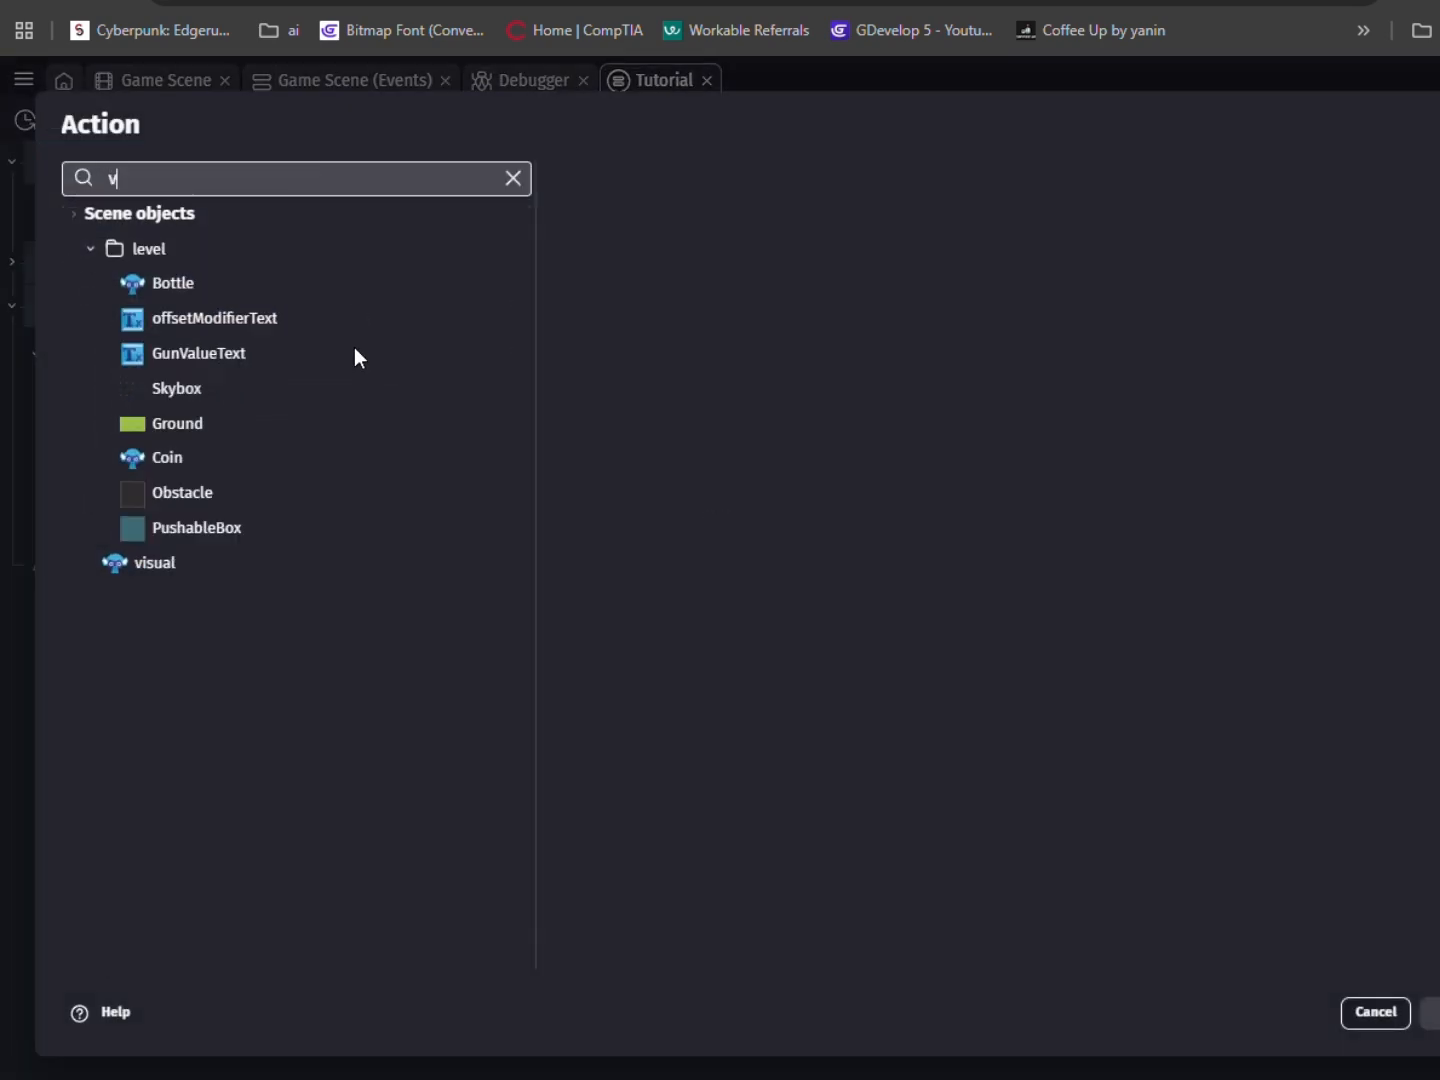
click(230, 249)
text(var)
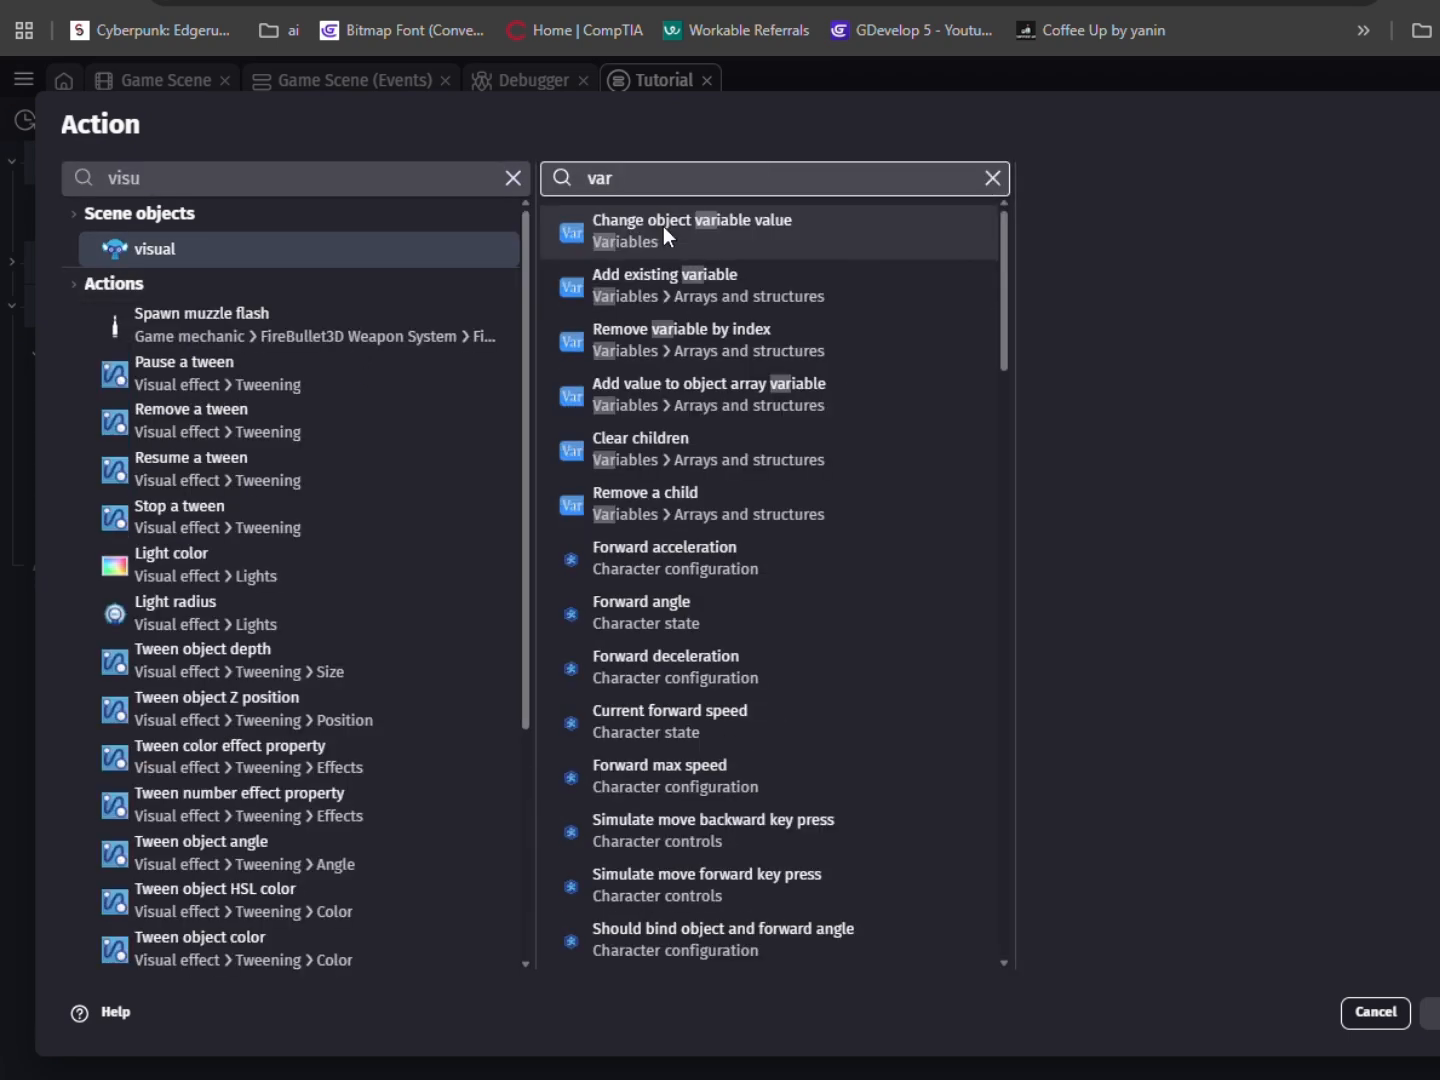
click(665, 229)
click(1148, 382)
text(weapo)
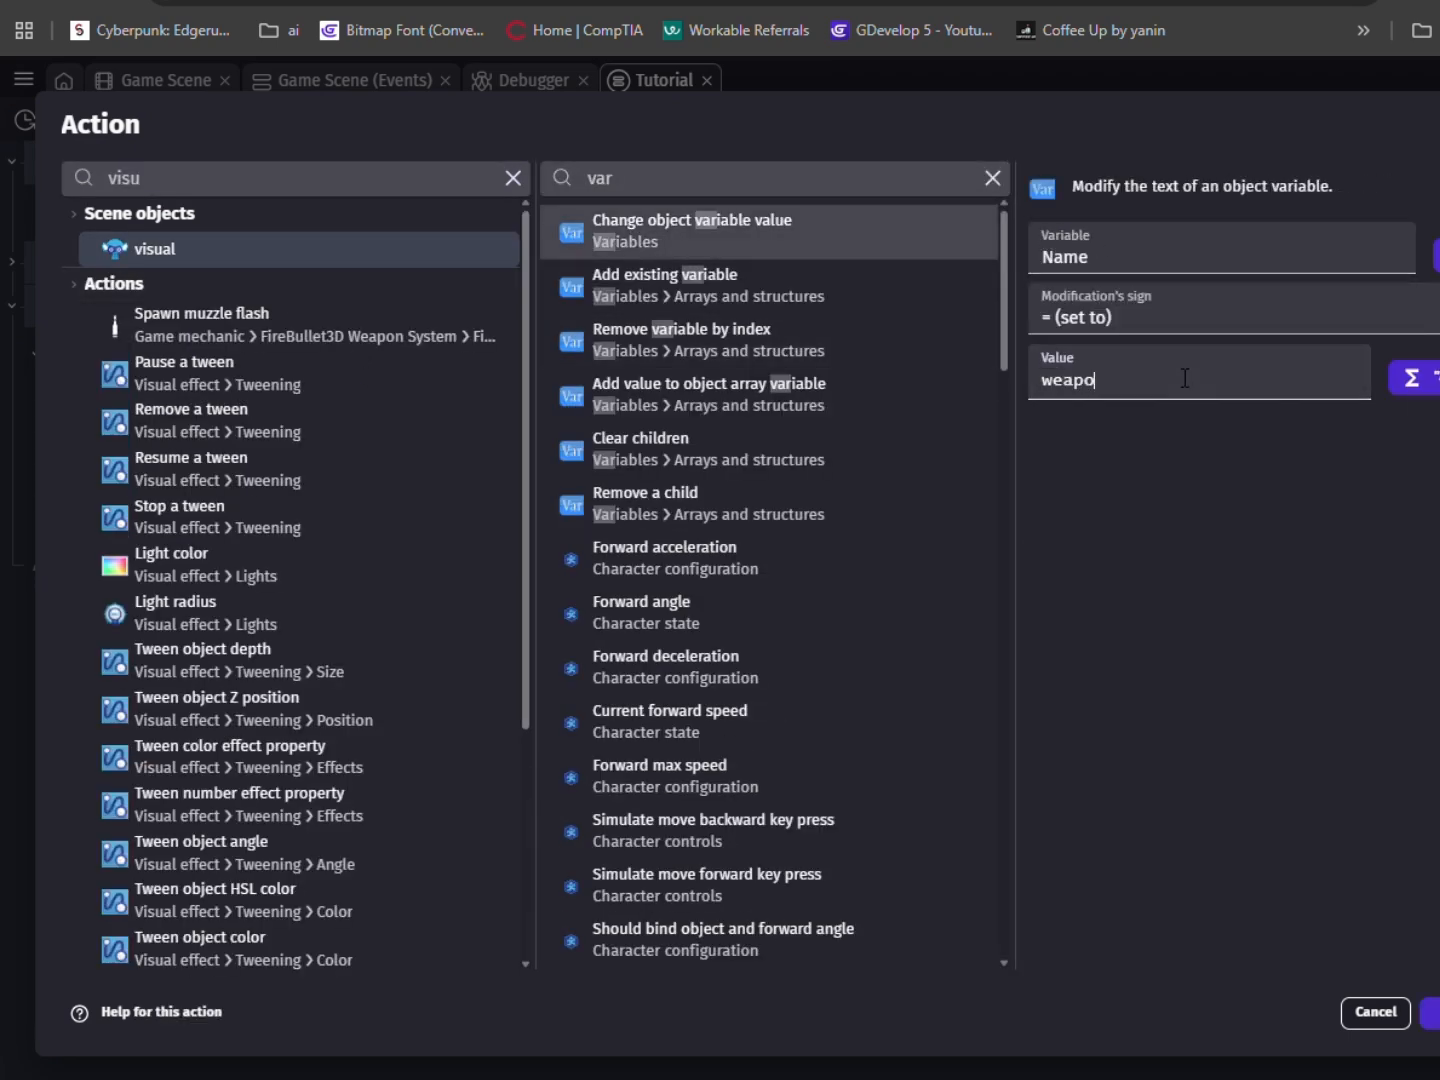
text(ns.)
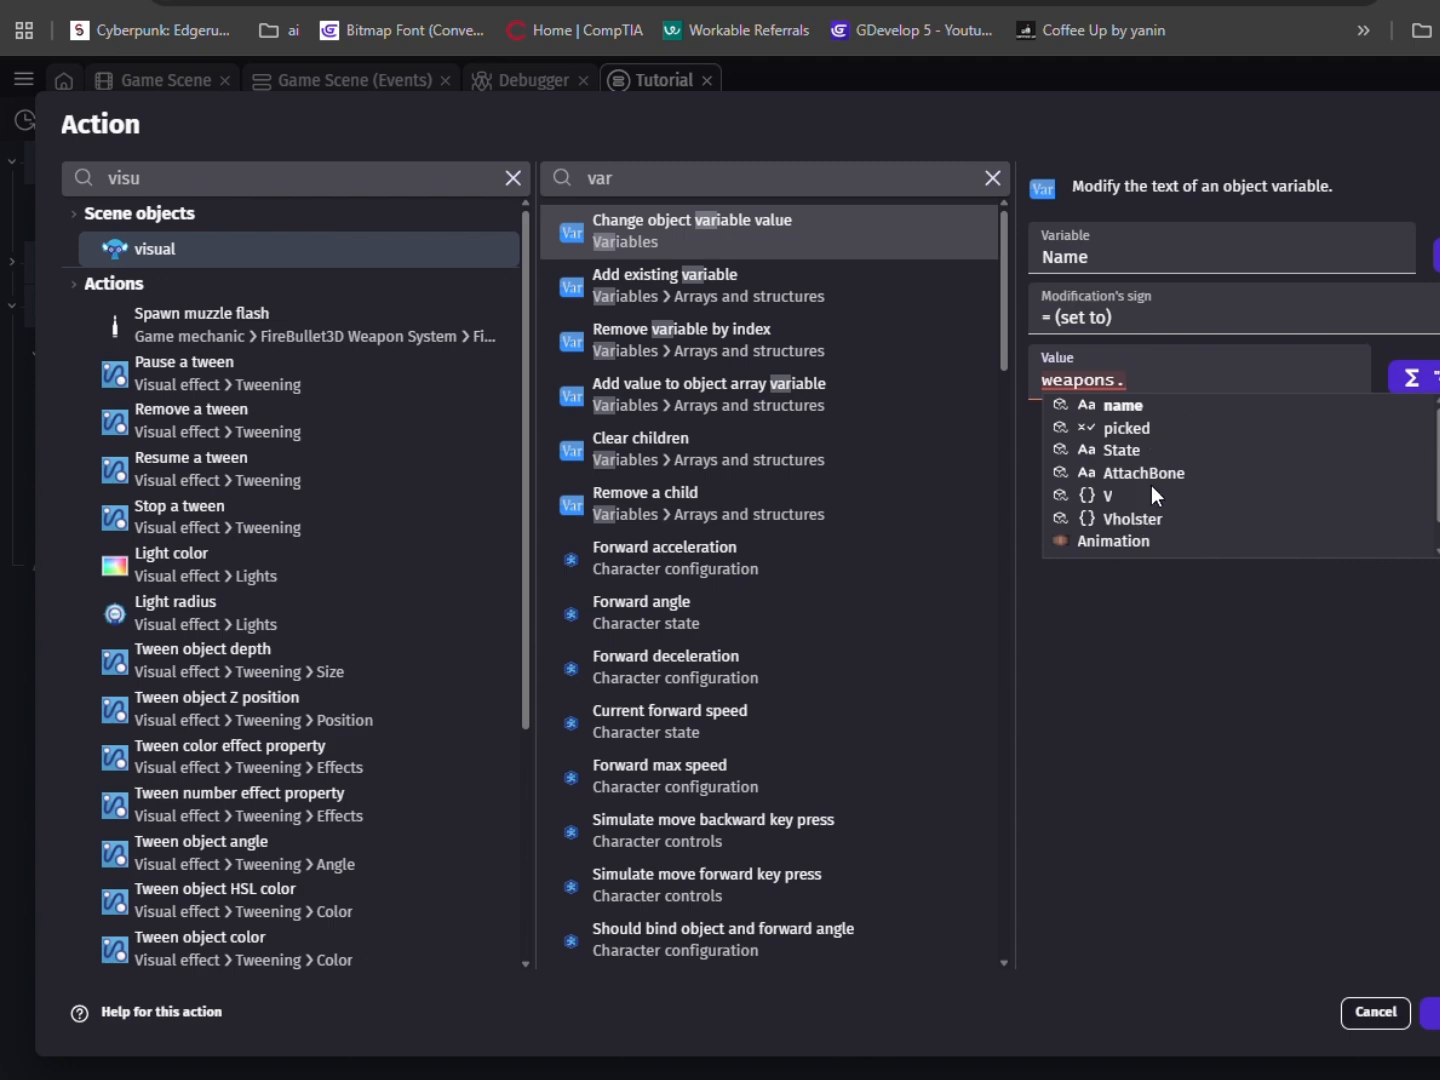
text(ob)
click(1119, 427)
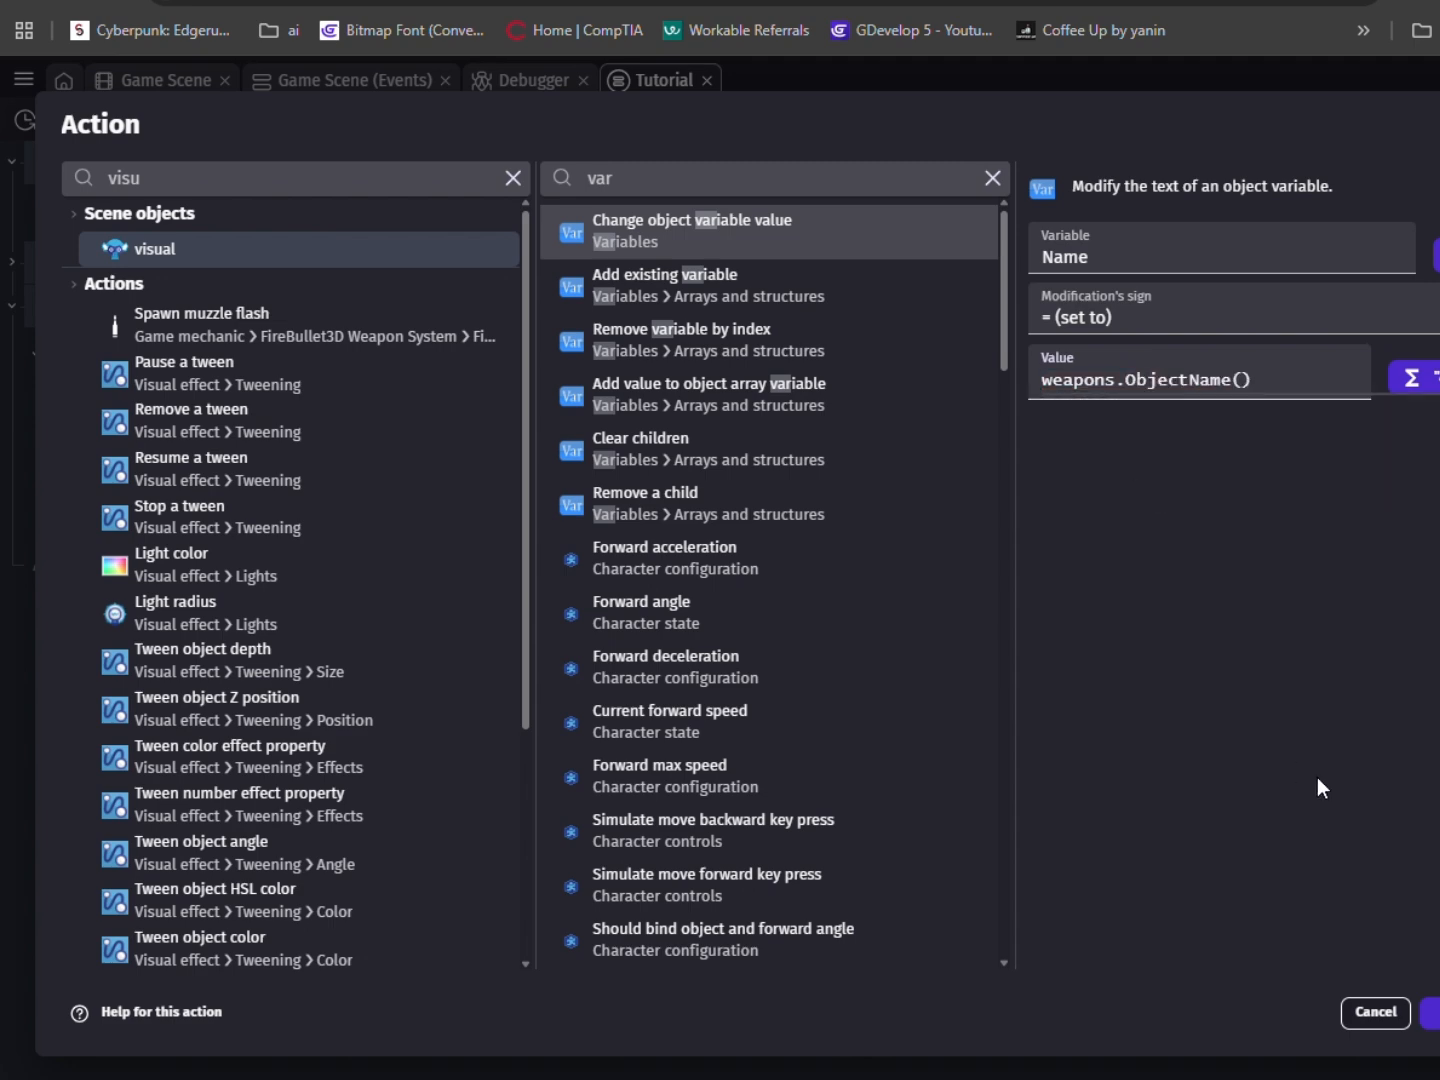
click(1430, 1013)
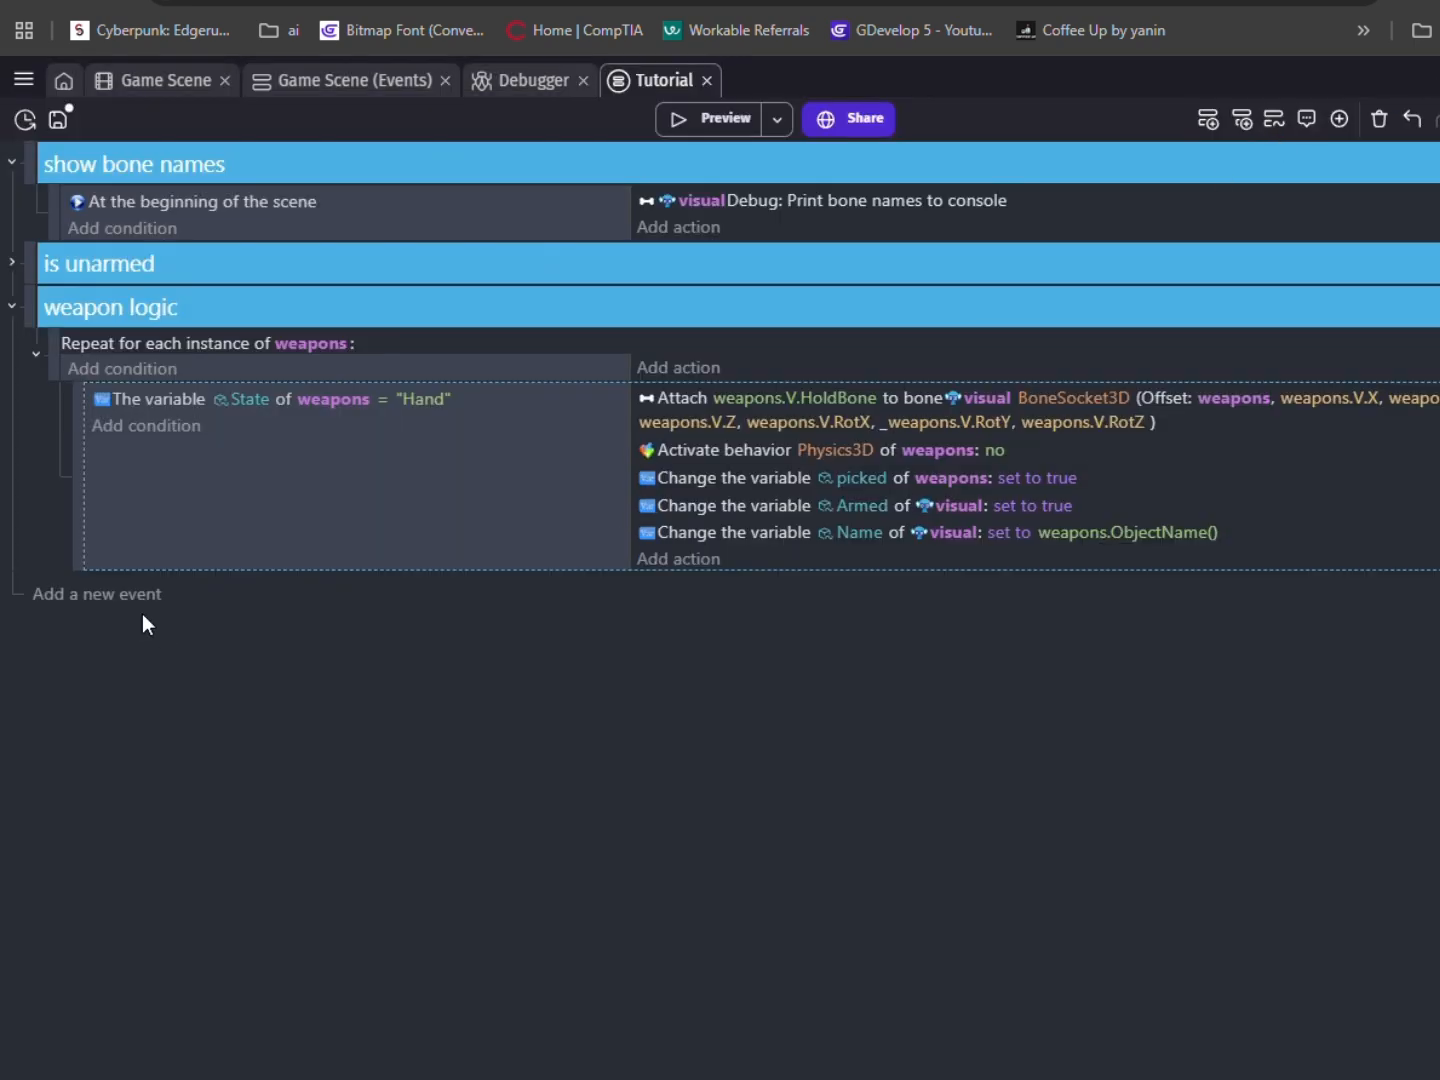
Add a second sub-event below the "Hand" one, with a copied State condition changed to "Holster".
click(40, 594)
drag(39, 590, 297, 588)
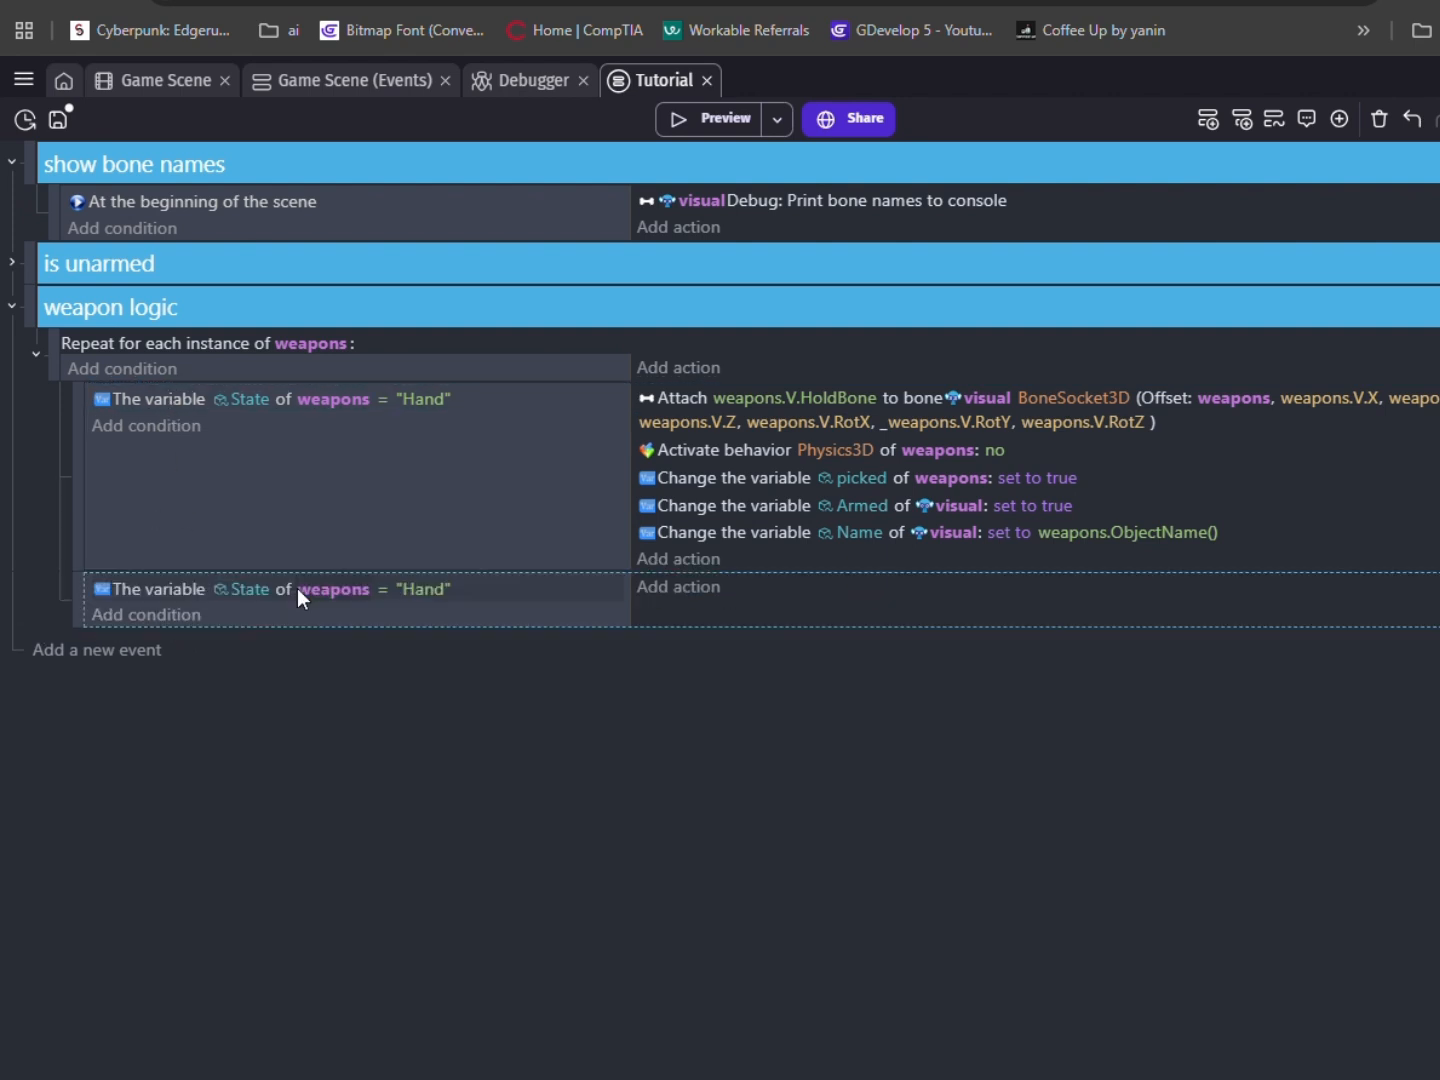
click(425, 590)
text("Holster")
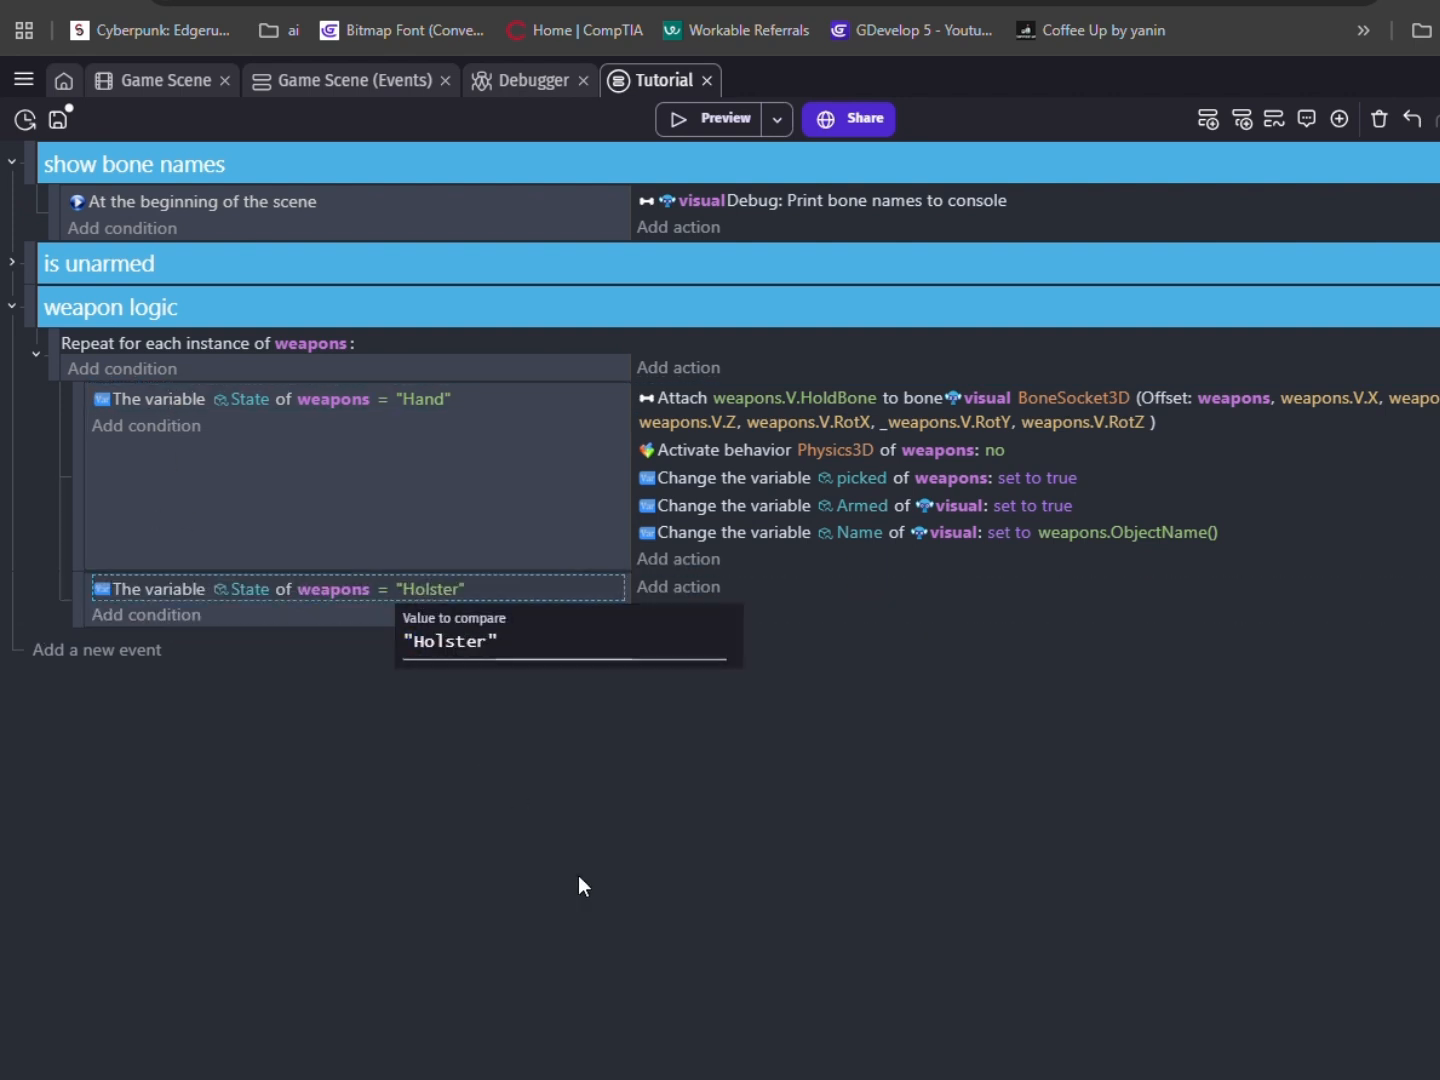
click(579, 877)
Copy the AttachToBone action into the "Holster" sub-event and set its bone name to weapons.Vholster.HolsterBone.
ctrl+drag(670, 427, 689, 589)
click(855, 605)
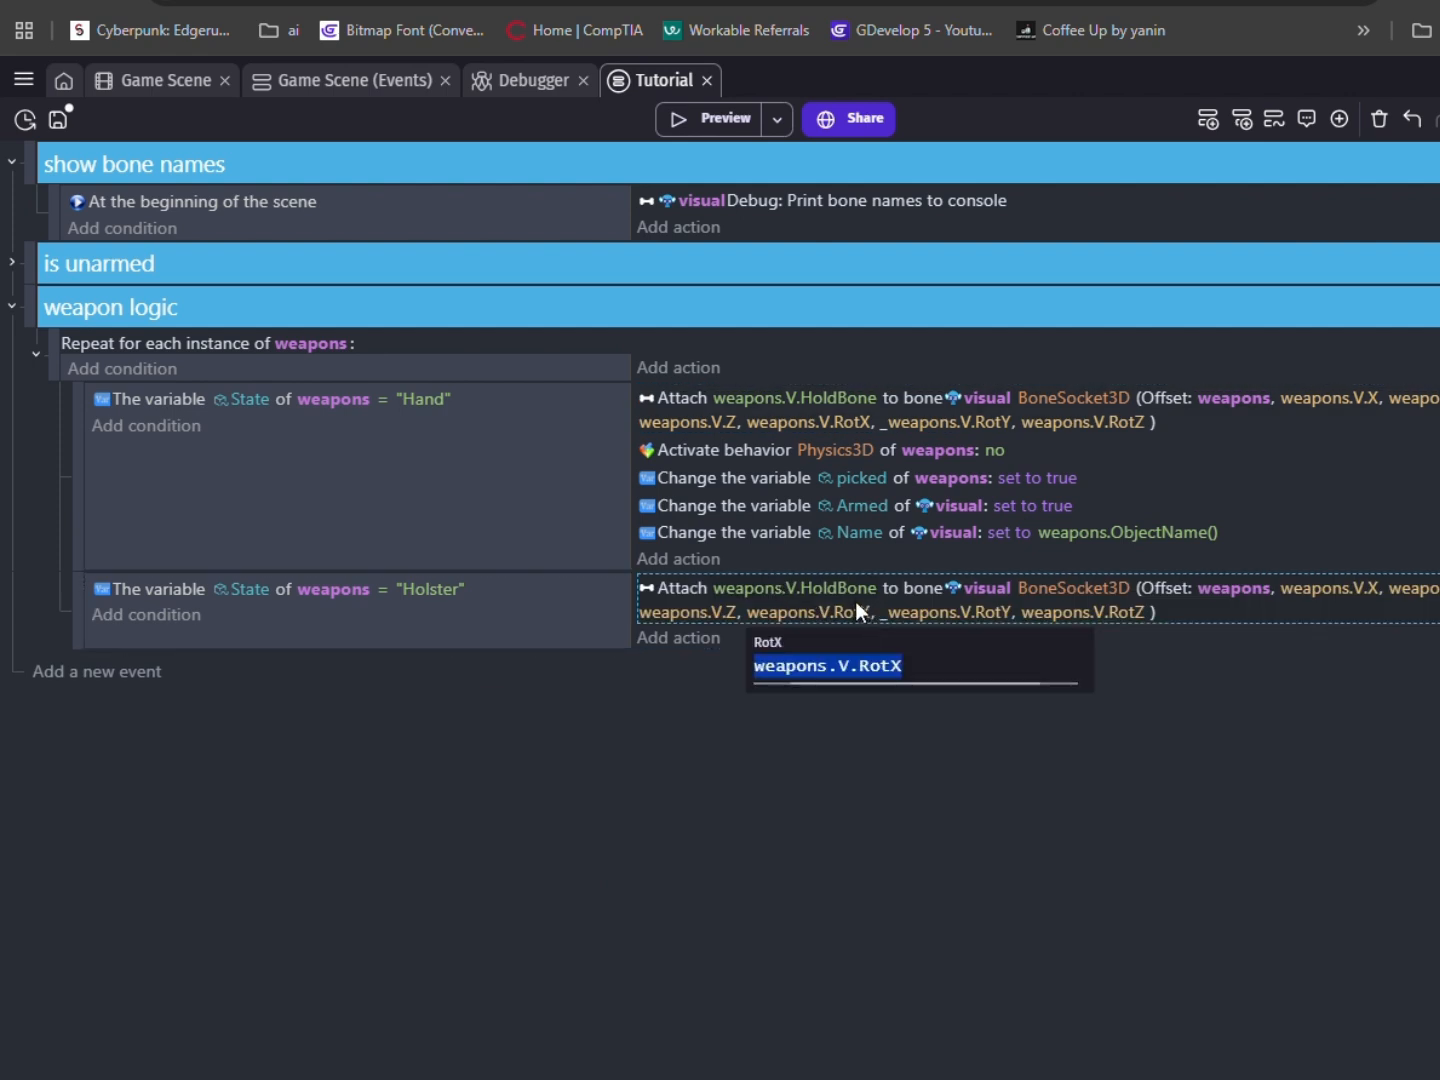
click(806, 589)
click(887, 641)
double_click(887, 641)
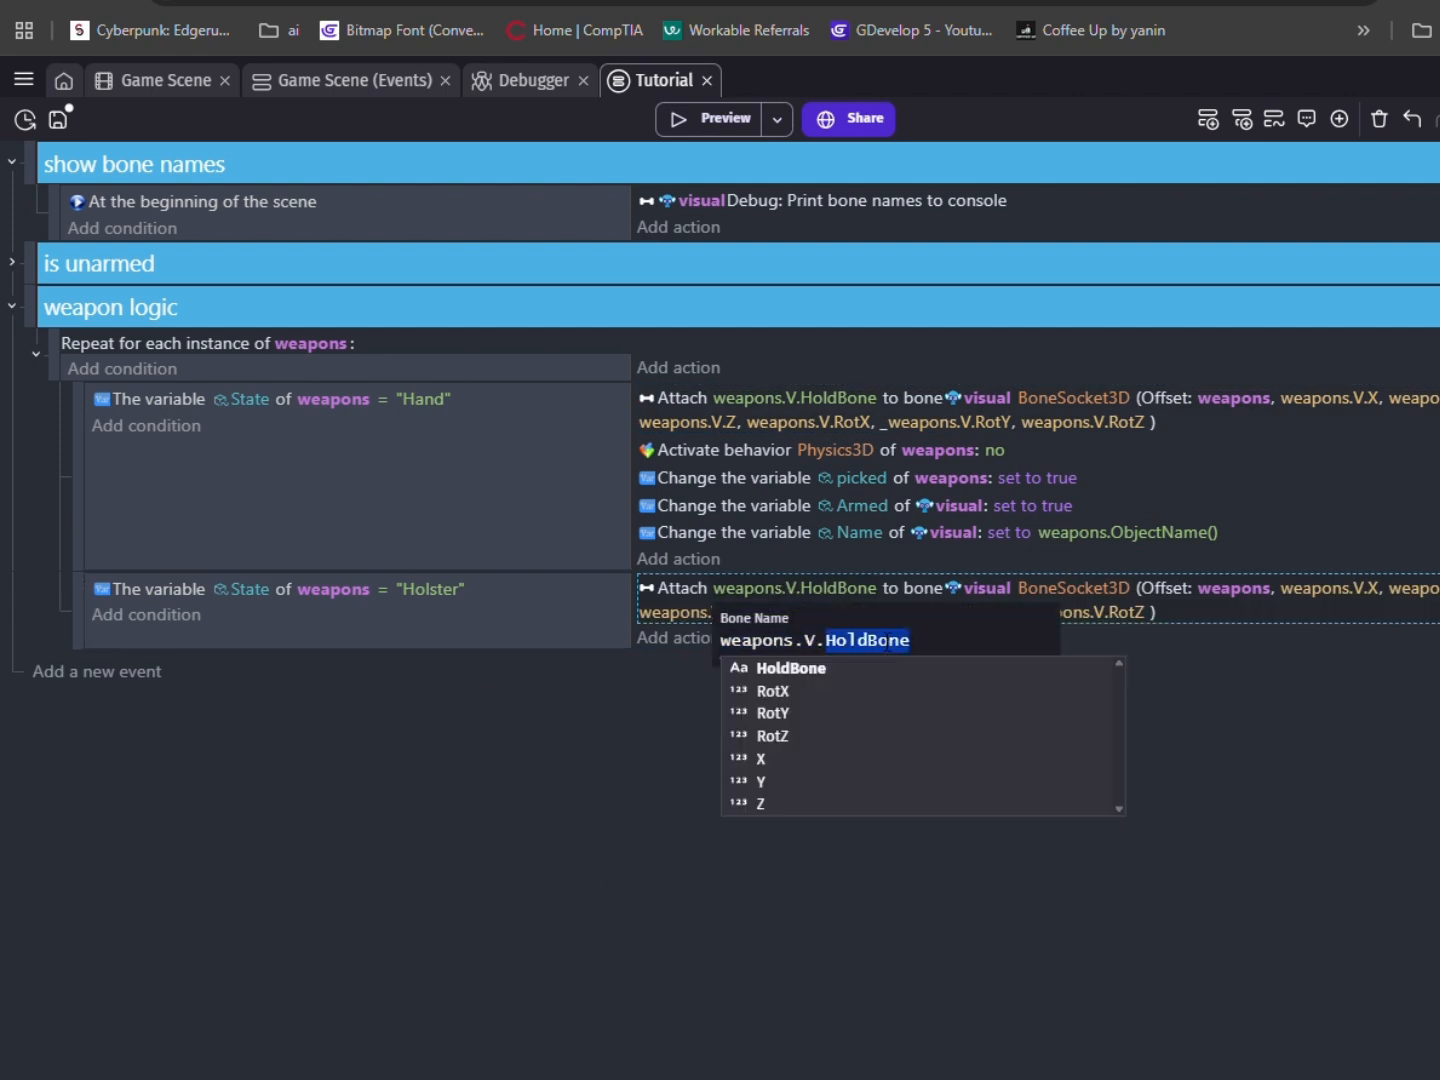
key(BackSpace)
key(BackSpace)
key(BackSpace)
text(Vholster.HolsterBone)
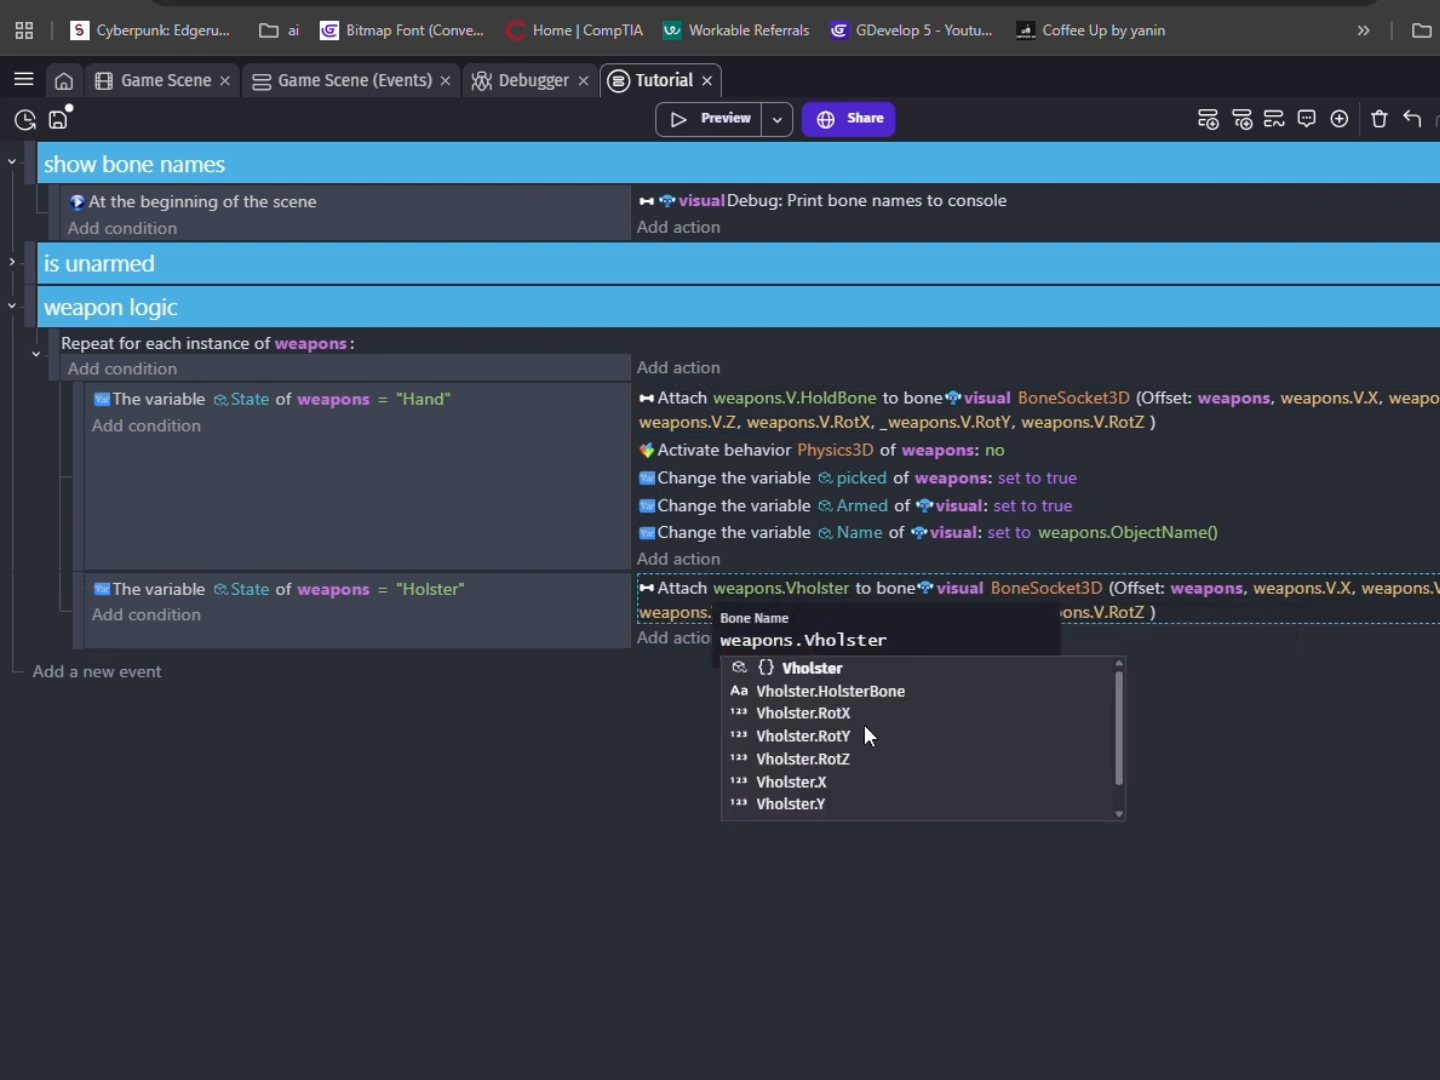
click(972, 981)
Set the OffsetX of the "Holster" AttachToBone action to weapons.Vholster.X.
click(1409, 594)
click(1299, 641)
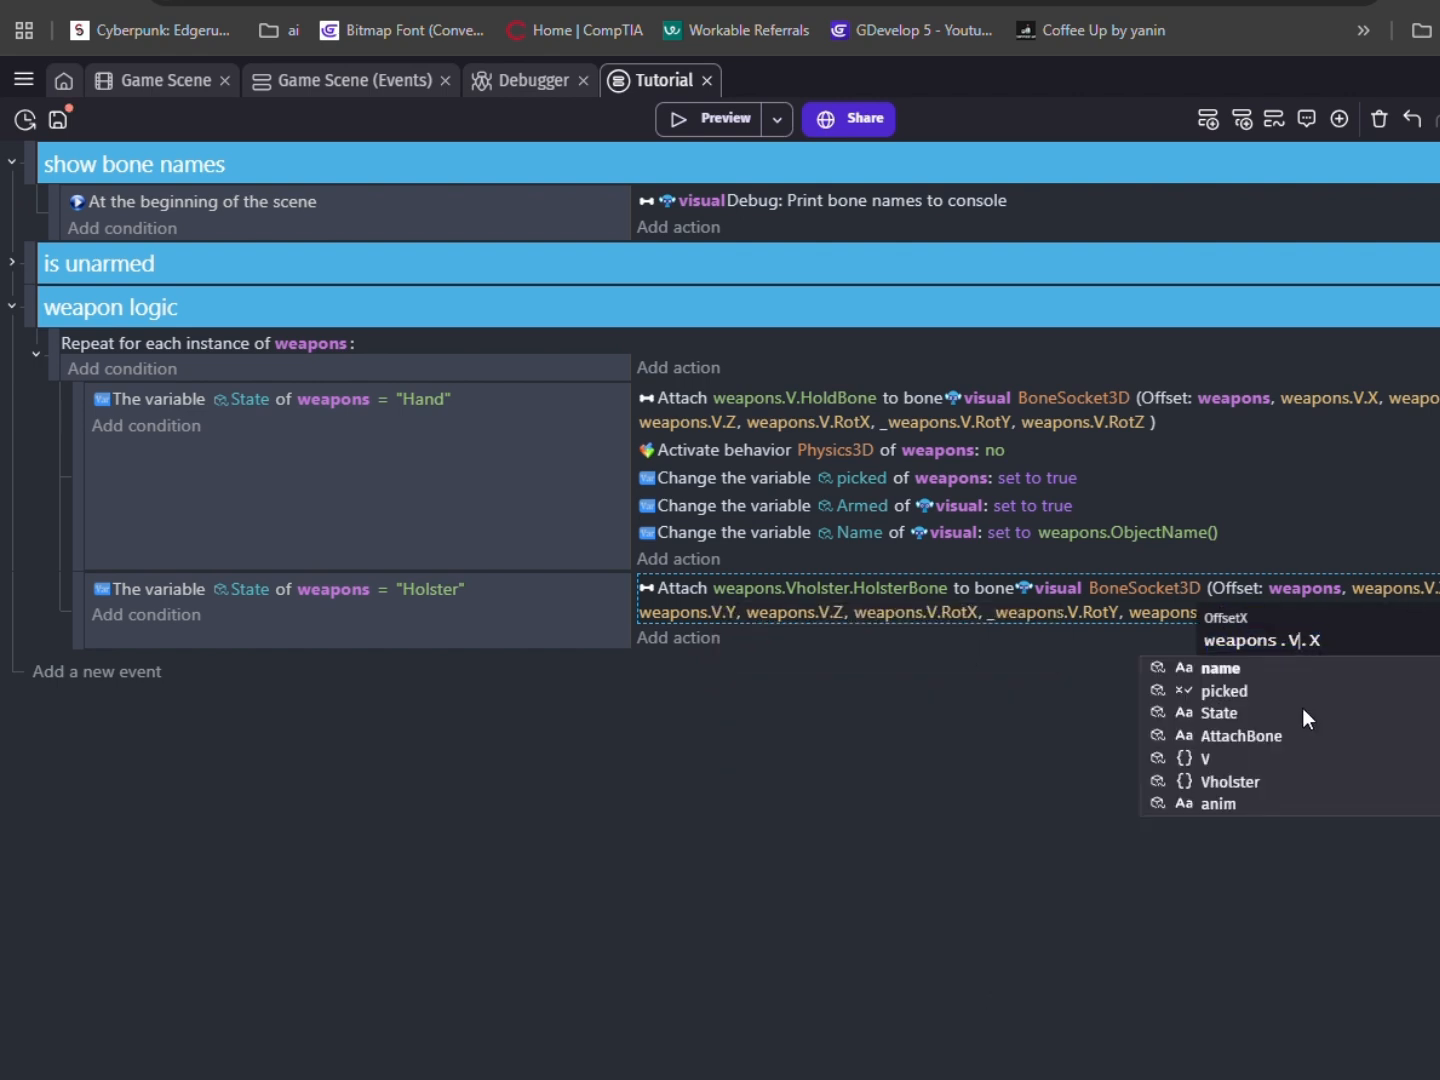
key(Delete)
key(Delete)
text(holster)
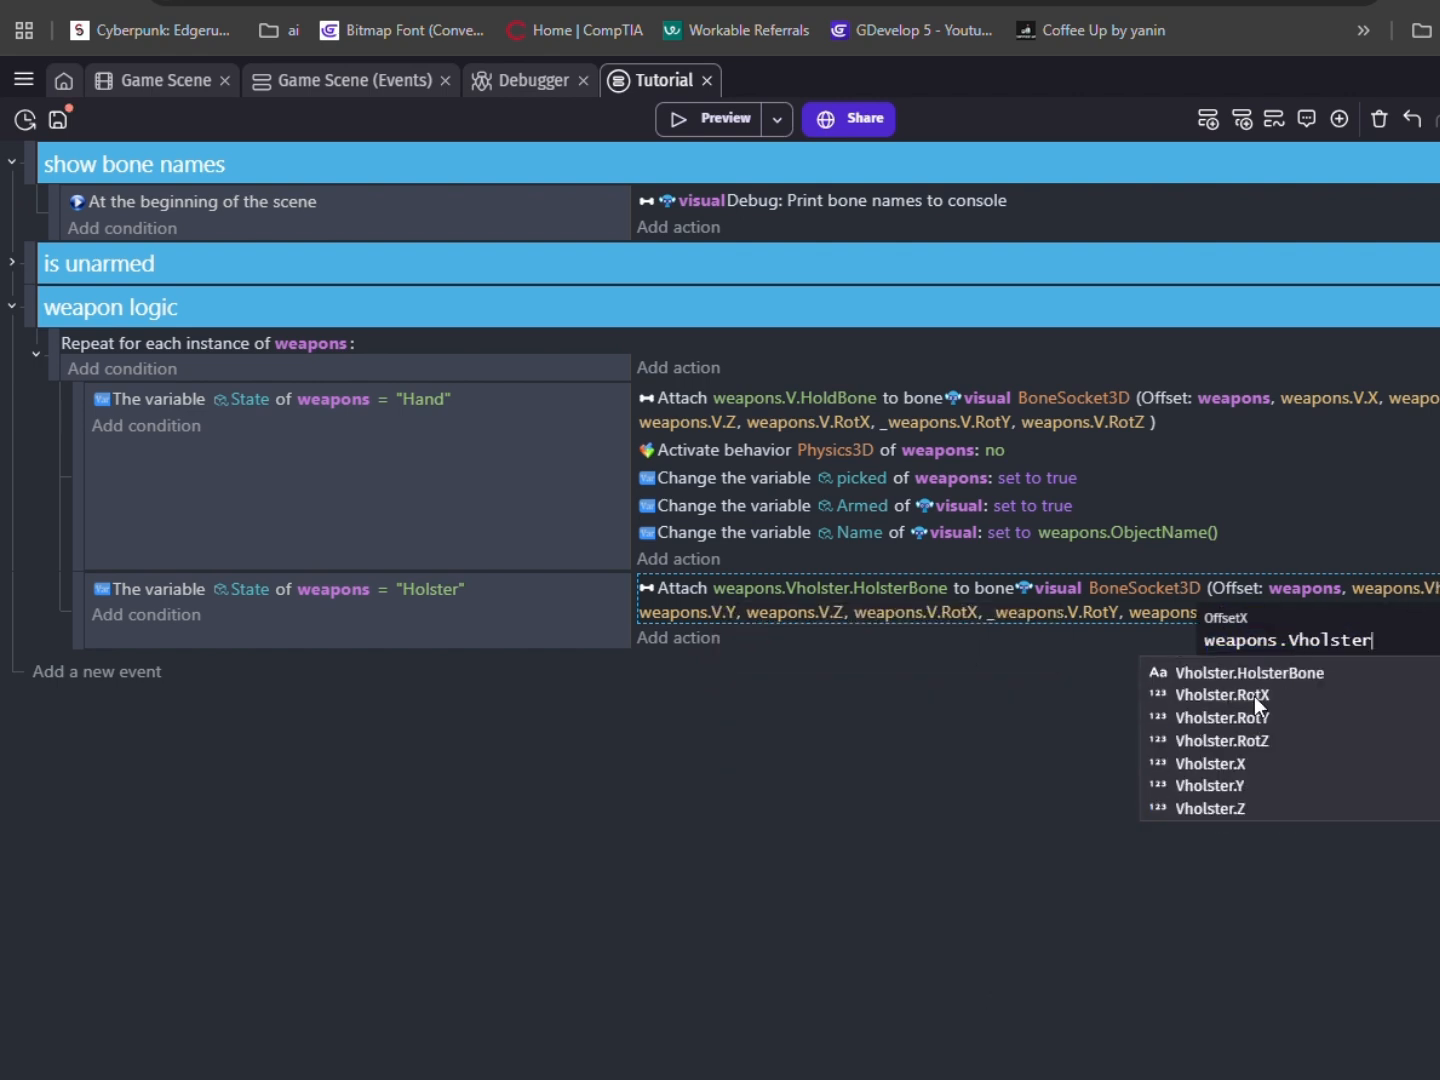
click(738, 576)
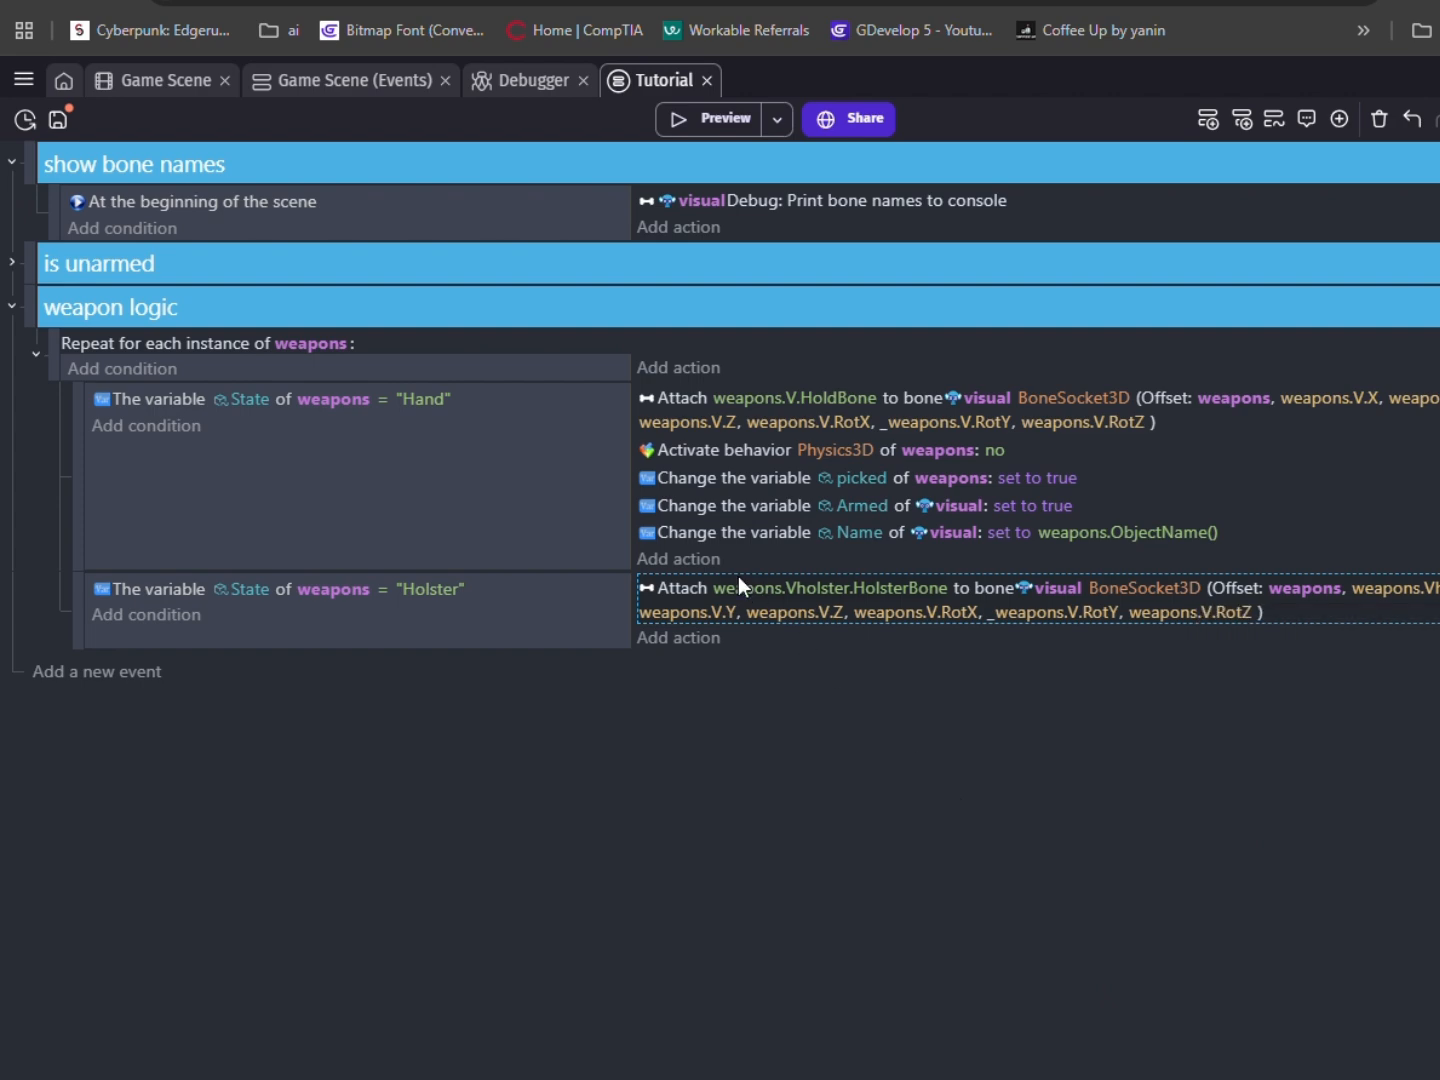
Set the OffsetY of the "Holster" AttachToBone action to weapons.Vholster.Y, reusing the OffsetX expression.
double_click(680, 587)
drag(1208, 446, 1037, 449)
key(ctrl+c)
click(1231, 939)
click(1174, 536)
key(ctrl+a)
key(ctrl+v)
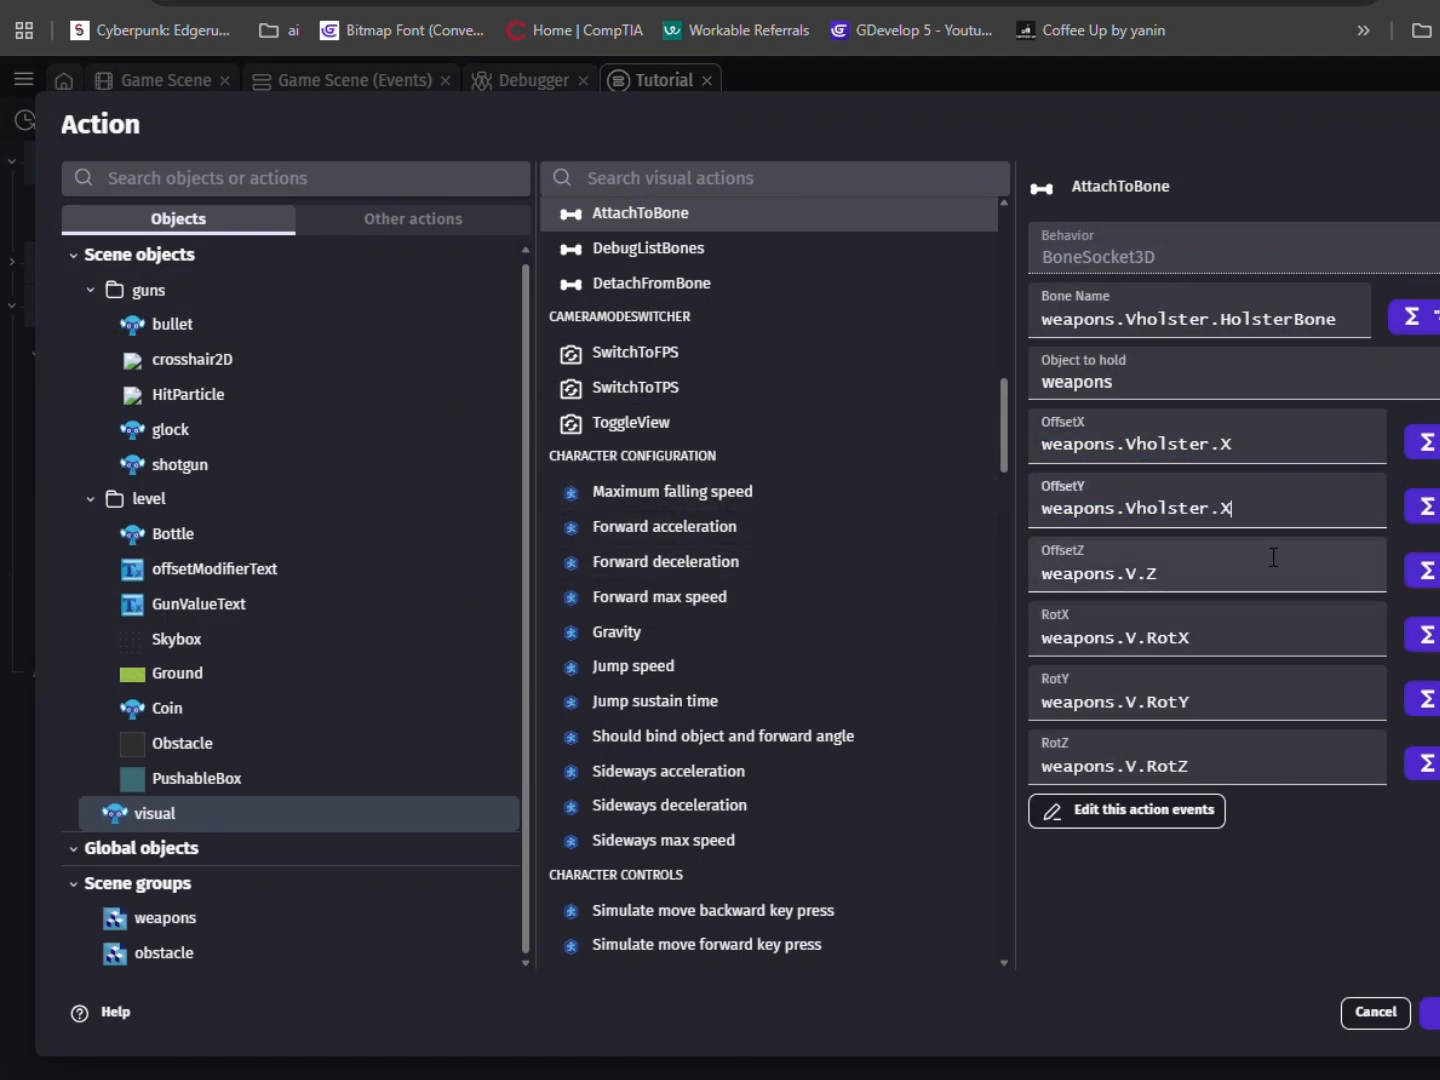
key(BackSpace)
text(Y)
Set the OffsetZ of the "Holster" AttachToBone action to weapons.Vholster.Z.
drag(1170, 574, 1061, 576)
key(ctrl+a)
key(ctrl+v)
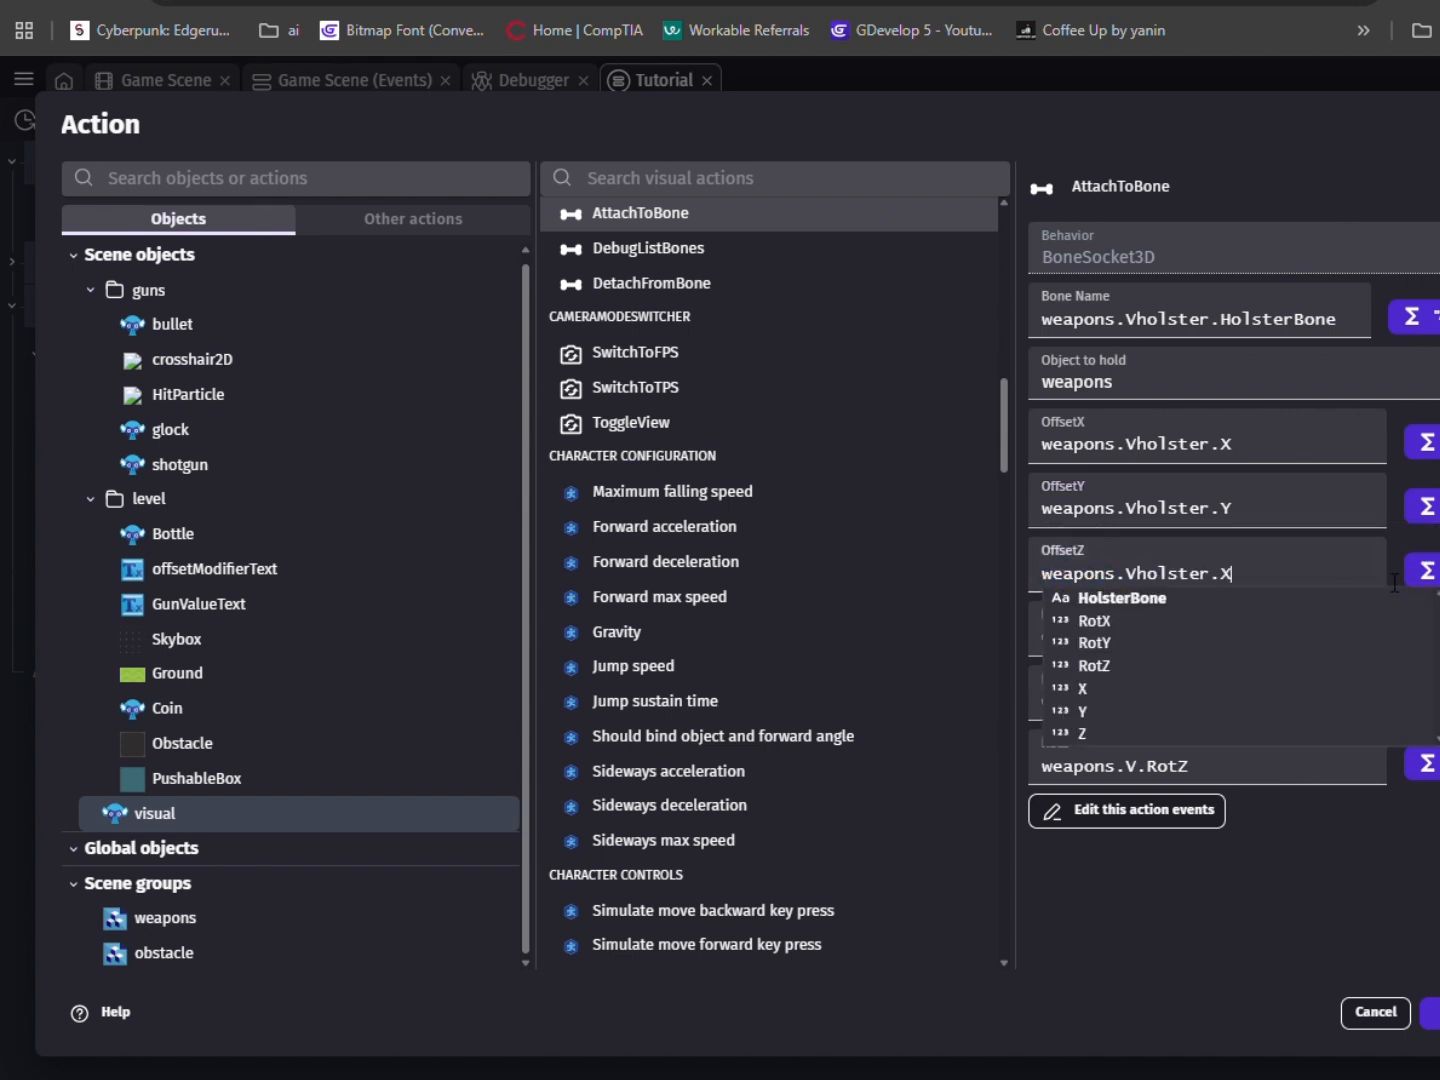
key(BackSpace)
text(Z)
click(1239, 942)
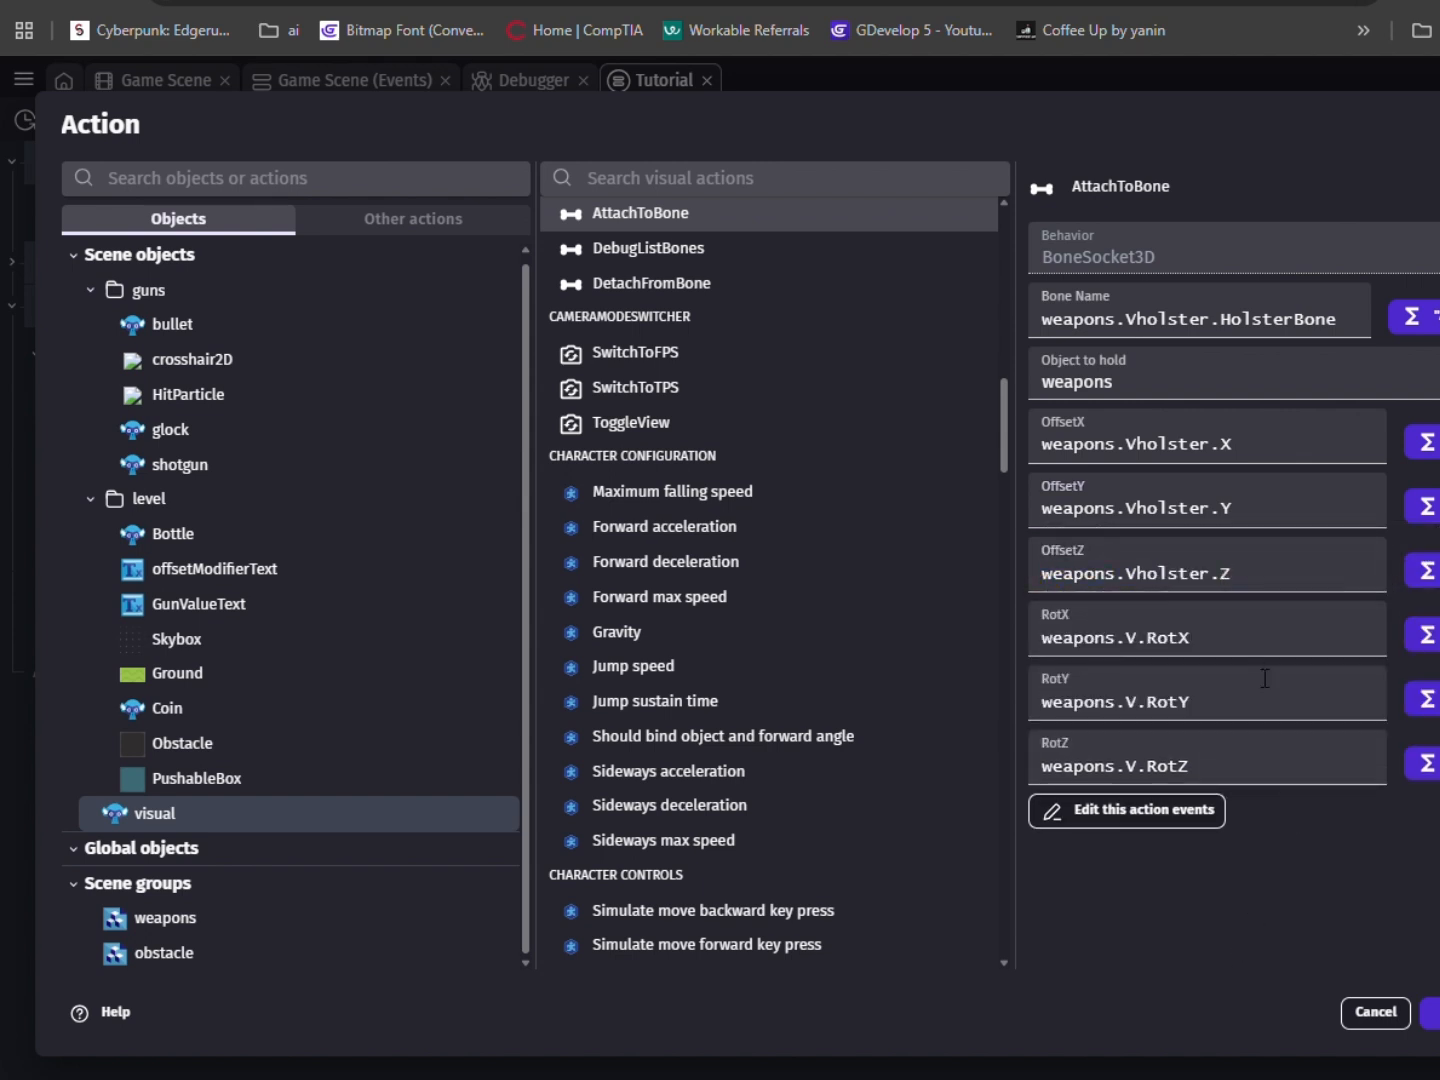
Set the RotX of the "Holster" AttachToBone action to weapons.Vholster.RotX.
drag(1176, 641, 1186, 645)
key(BackSpace)
scroll(1147, 766, down, 2)
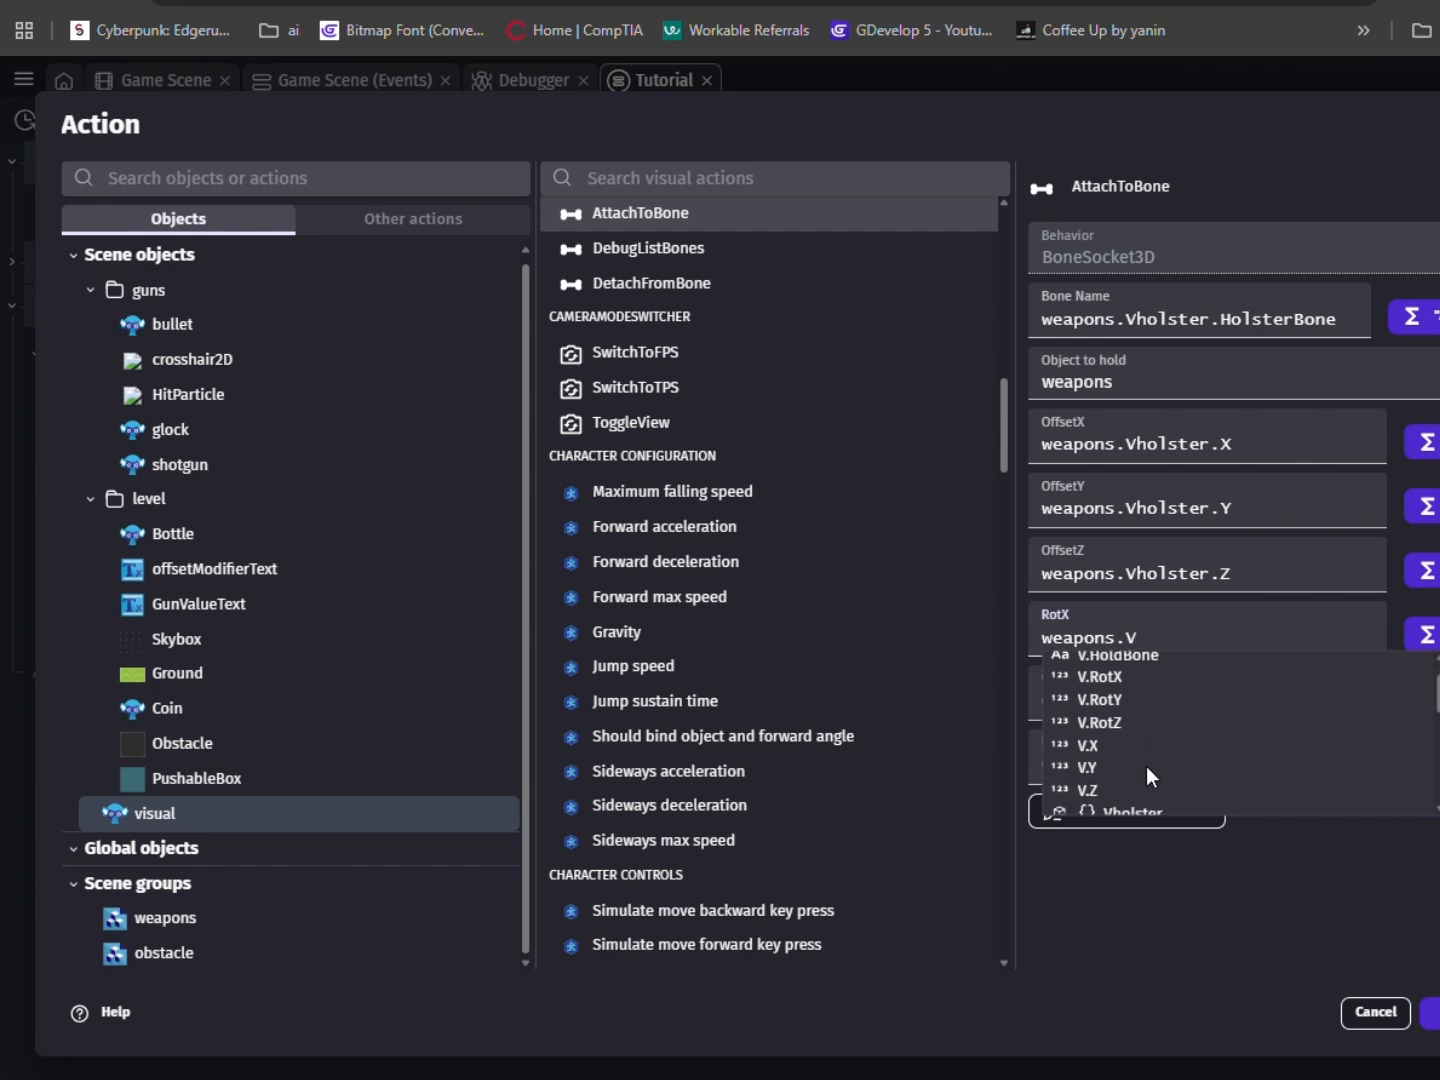
click(1145, 692)
click(1155, 697)
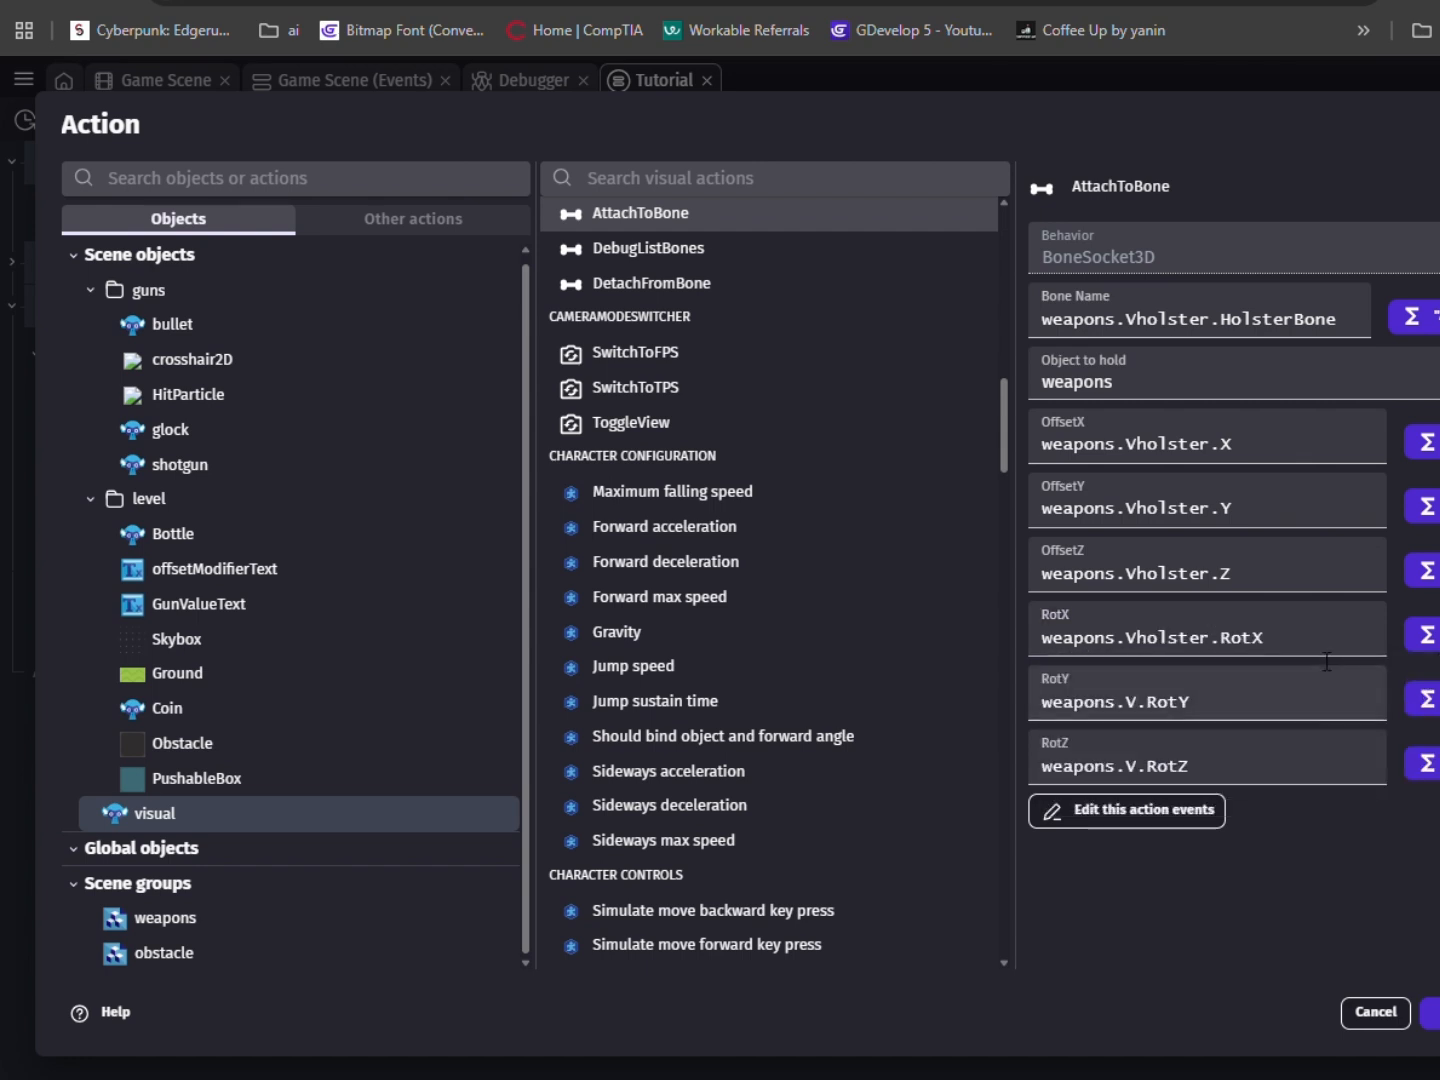
Set the RotY of the "Holster" AttachToBone action to weapons.Vholster.RotY, reusing the RotX expression.
key(ctrl+a)
key(ctrl+c)
click(1132, 705)
key(ctrl+a)
key(ctrl+v)
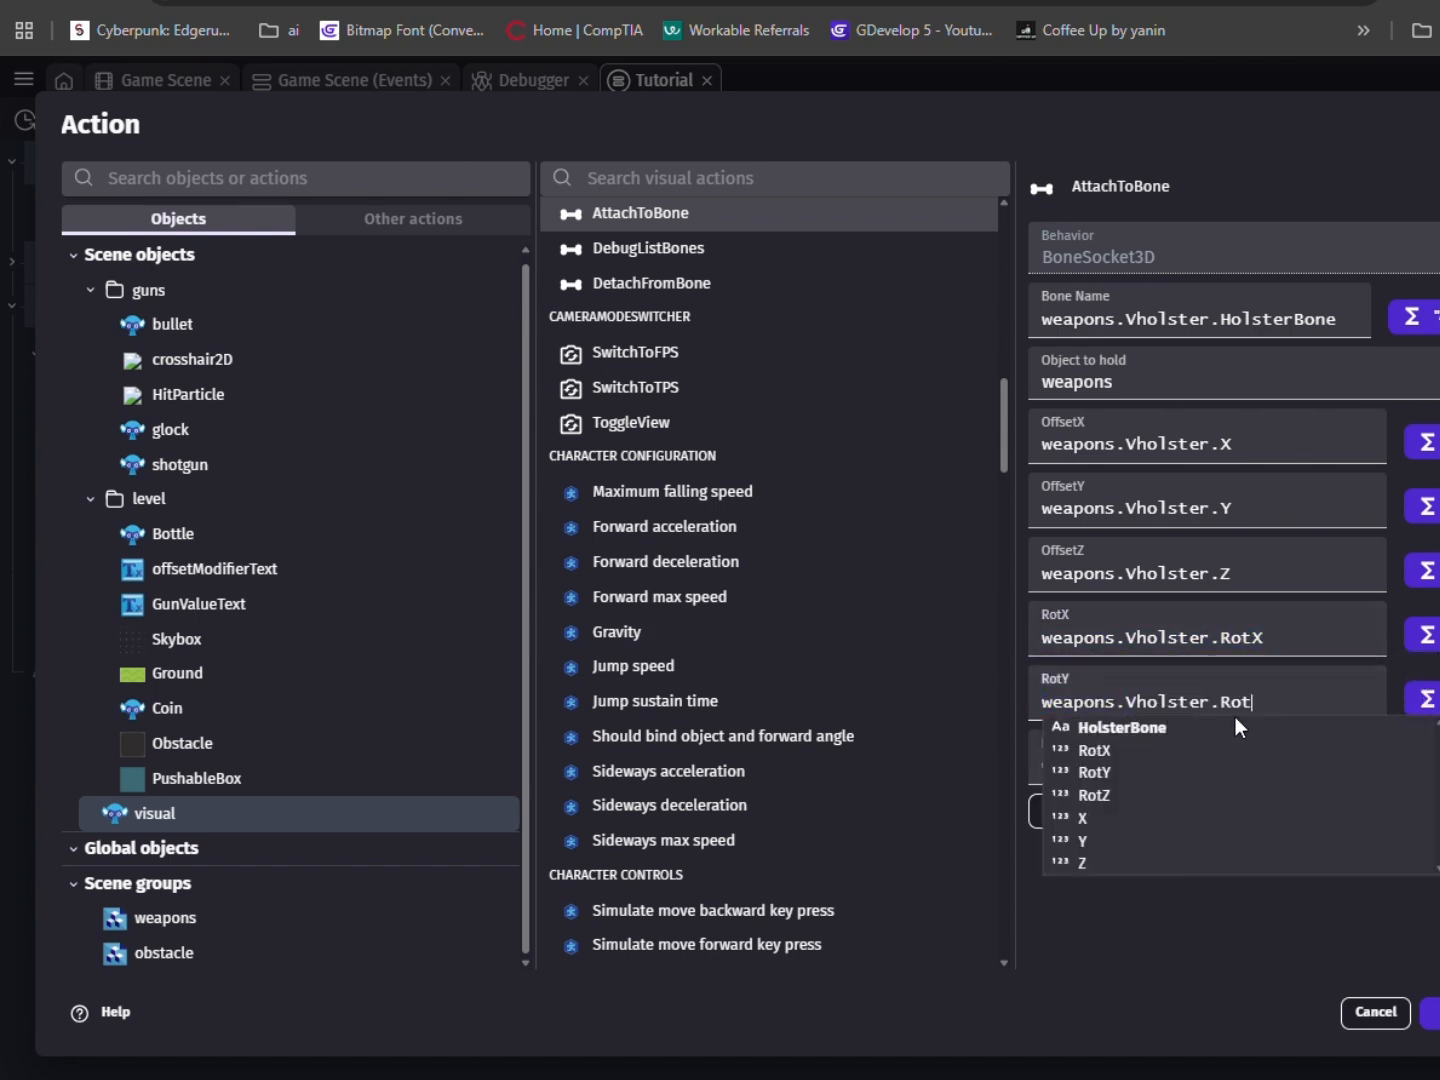
text(Y)
click(1158, 918)
Set the RotZ of the "Holster" AttachToBone action to weapons.Vholster.RotZ and save the action.
drag(1237, 766, 904, 772)
key(ctrl+v)
key(BackSpace)
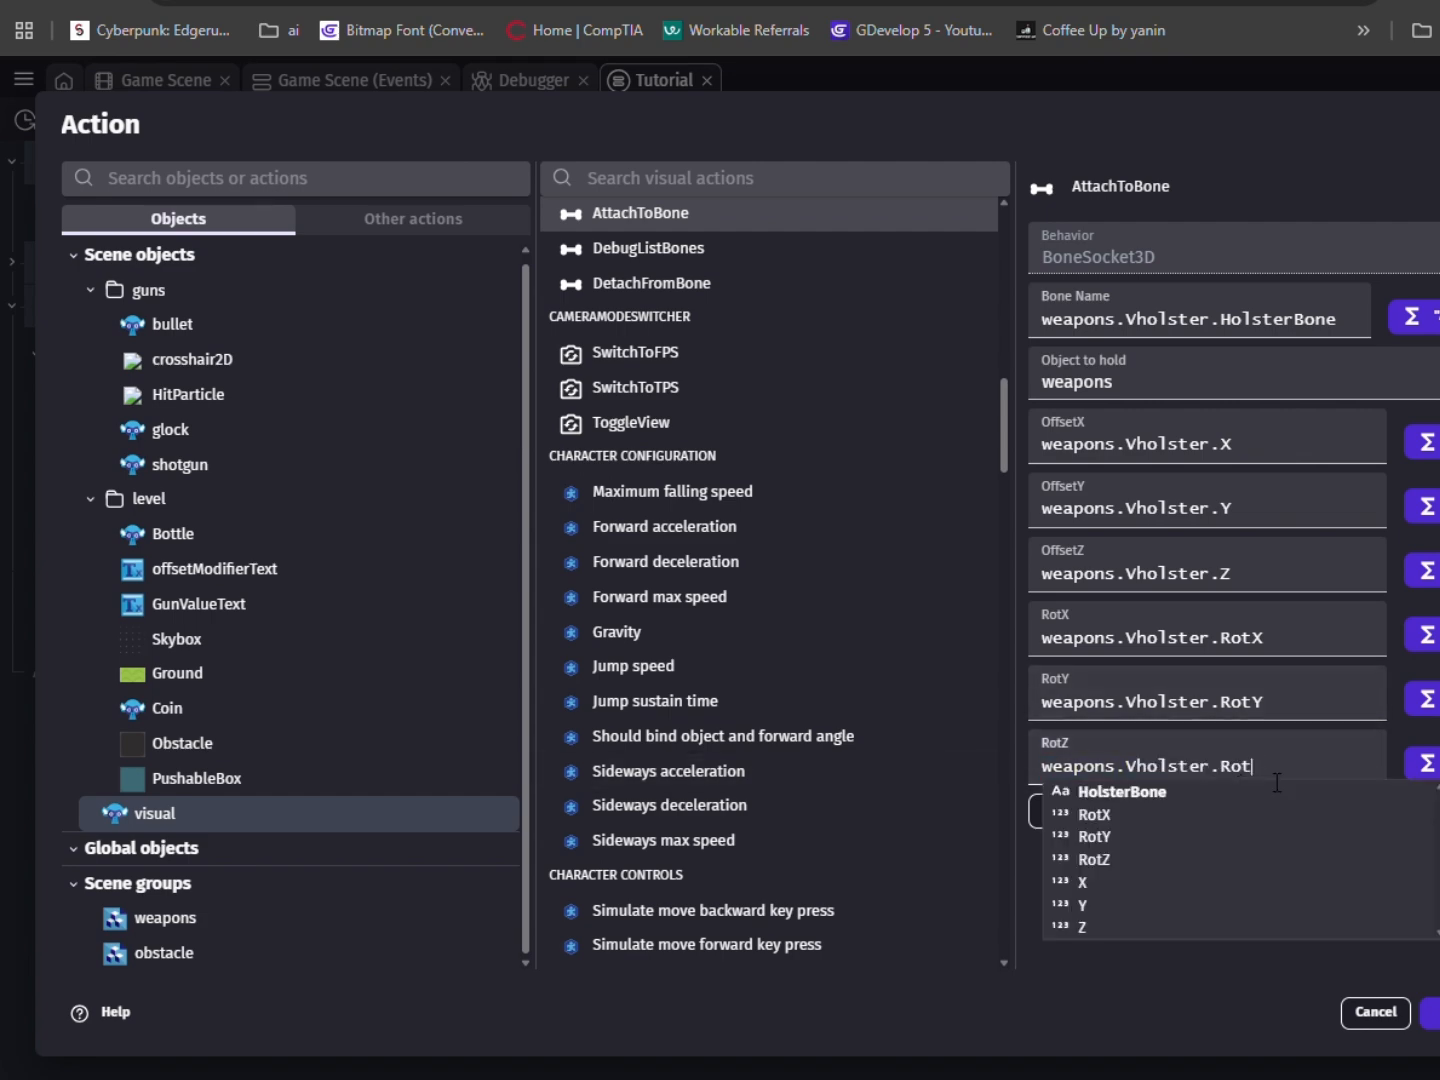
text(Z)
click(1430, 1012)
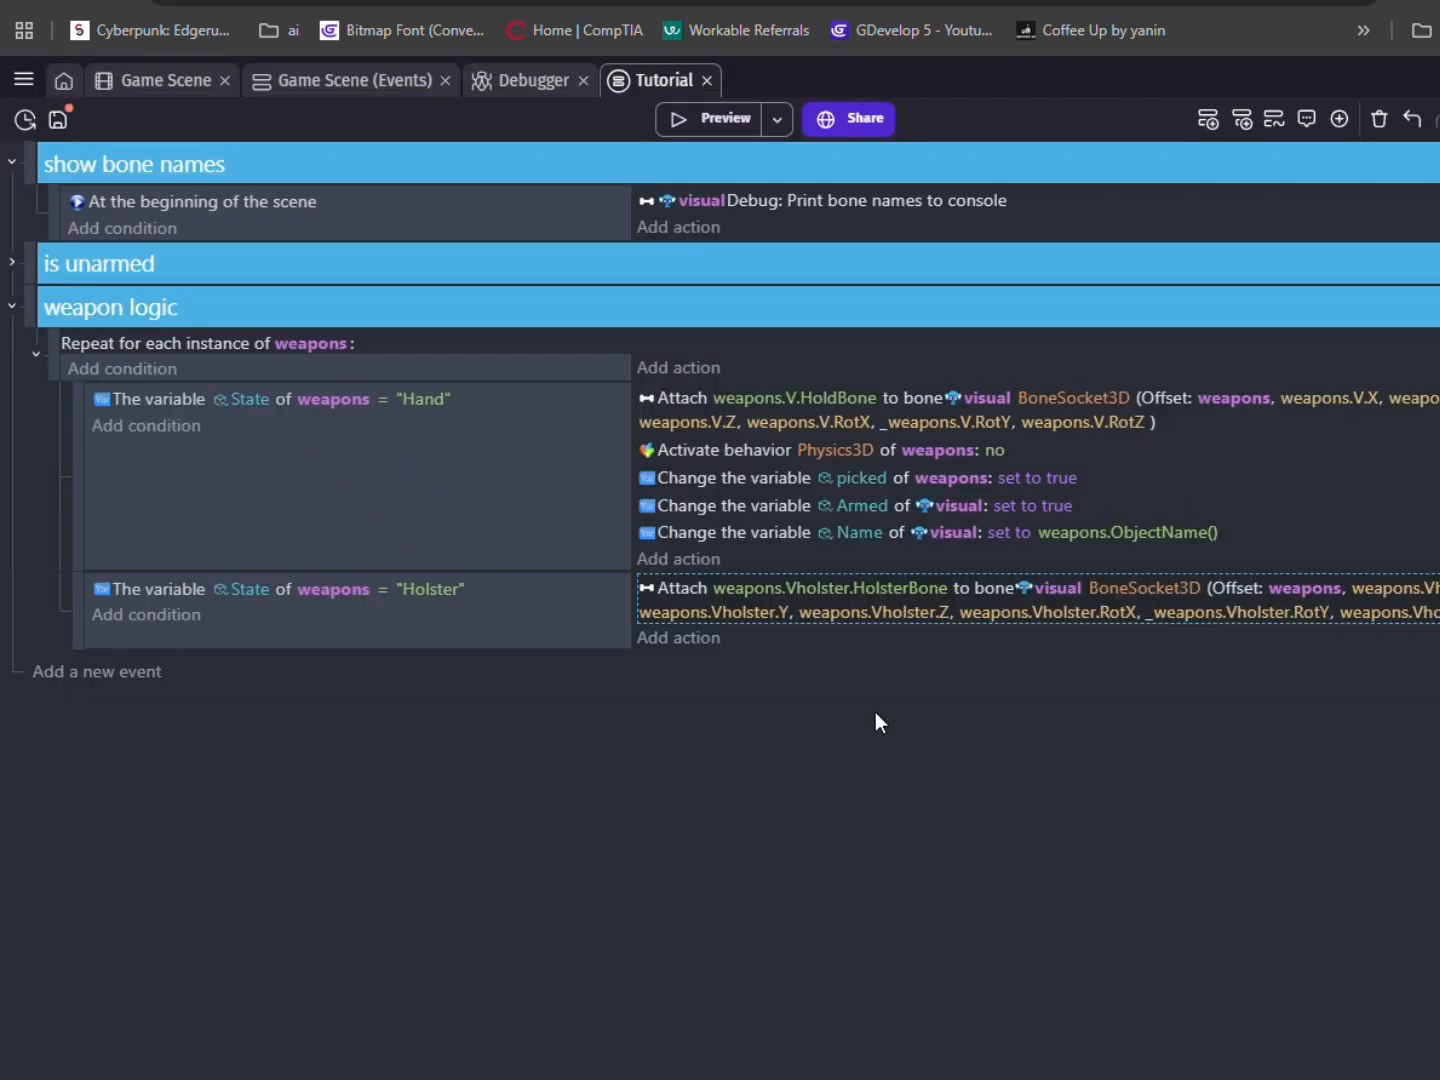
Copy the Physics3D deactivation and the picked variable action into the "Holster" sub-event, setting picked to false.
click(724, 455)
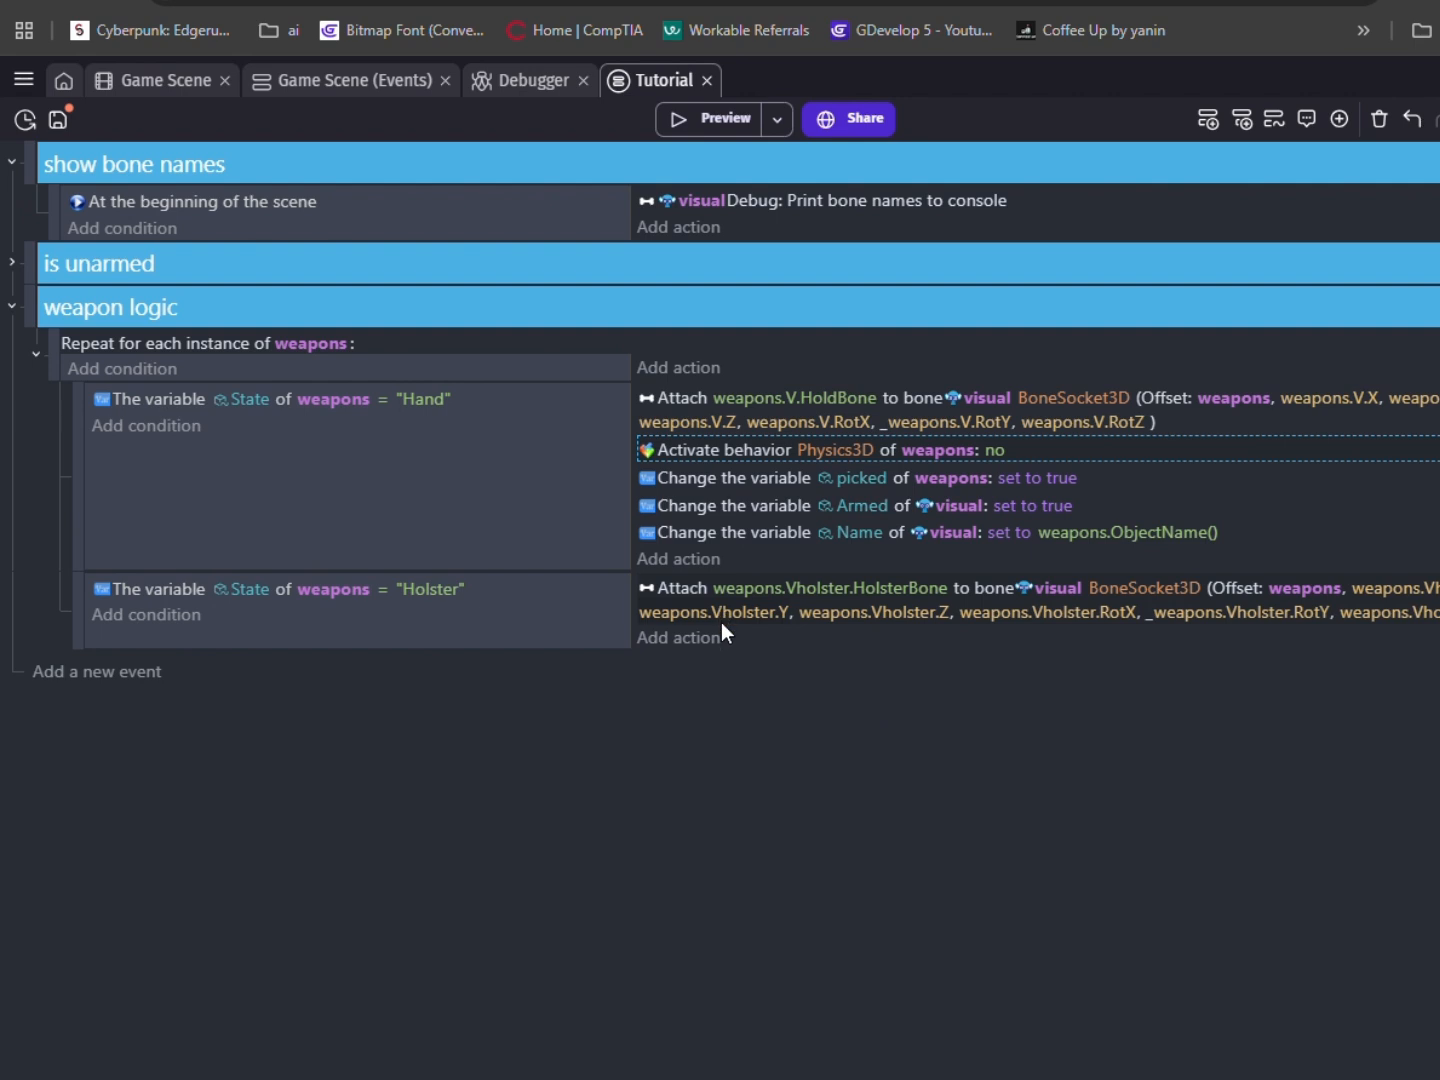
click(840, 638)
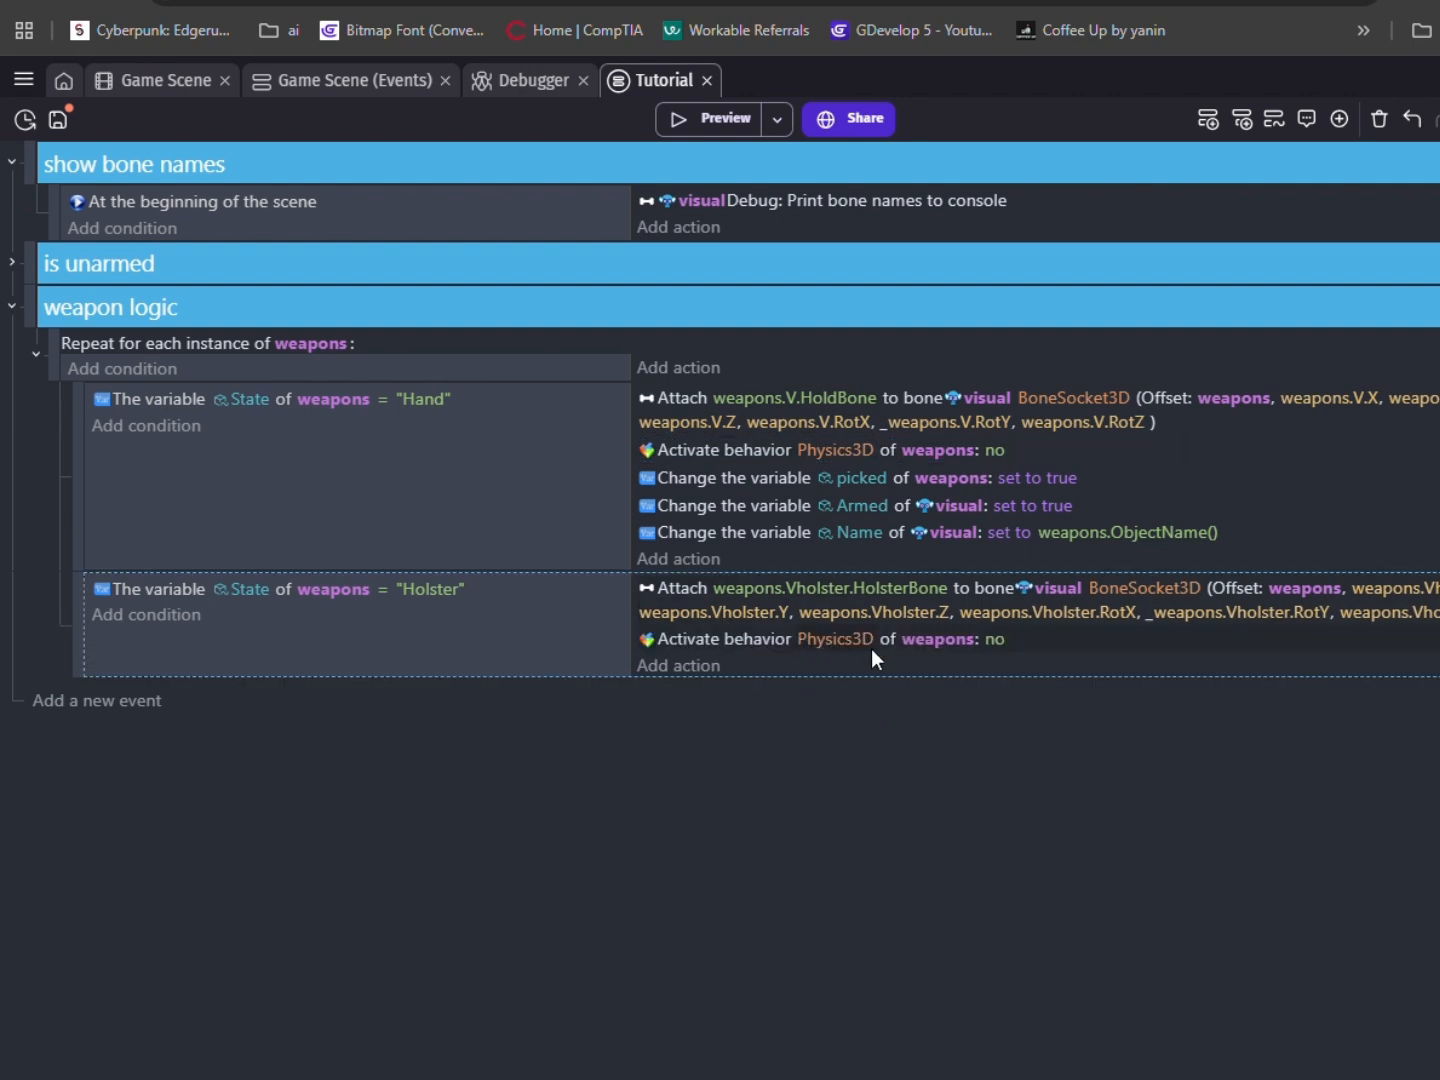
click(716, 483)
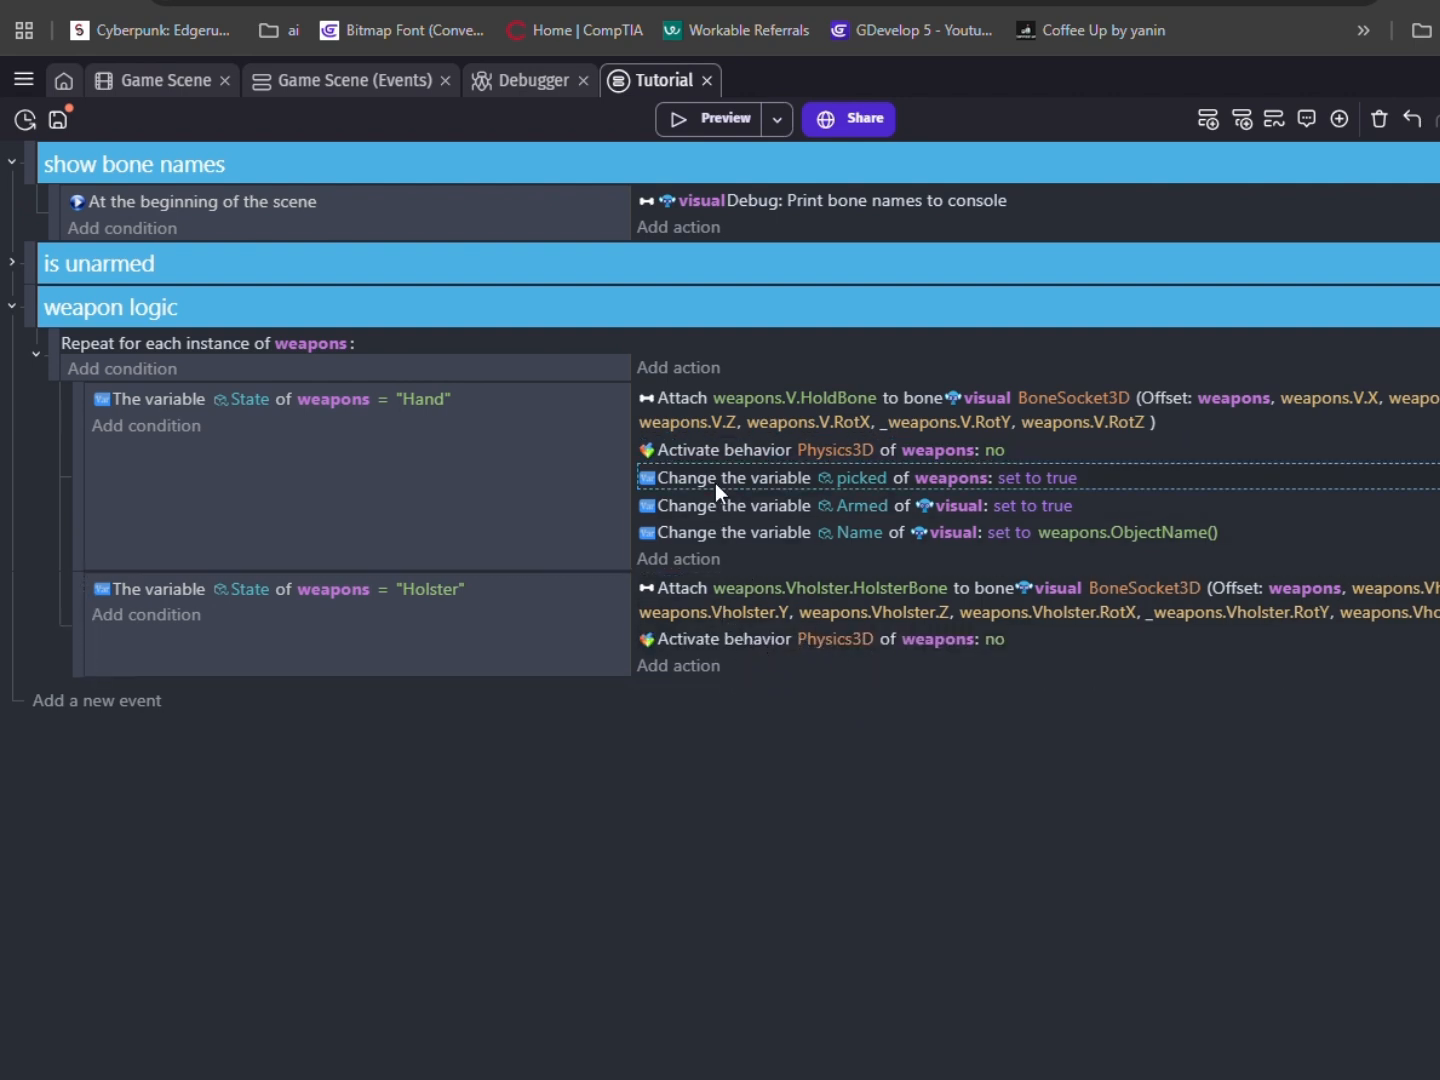
click(739, 665)
click(1010, 669)
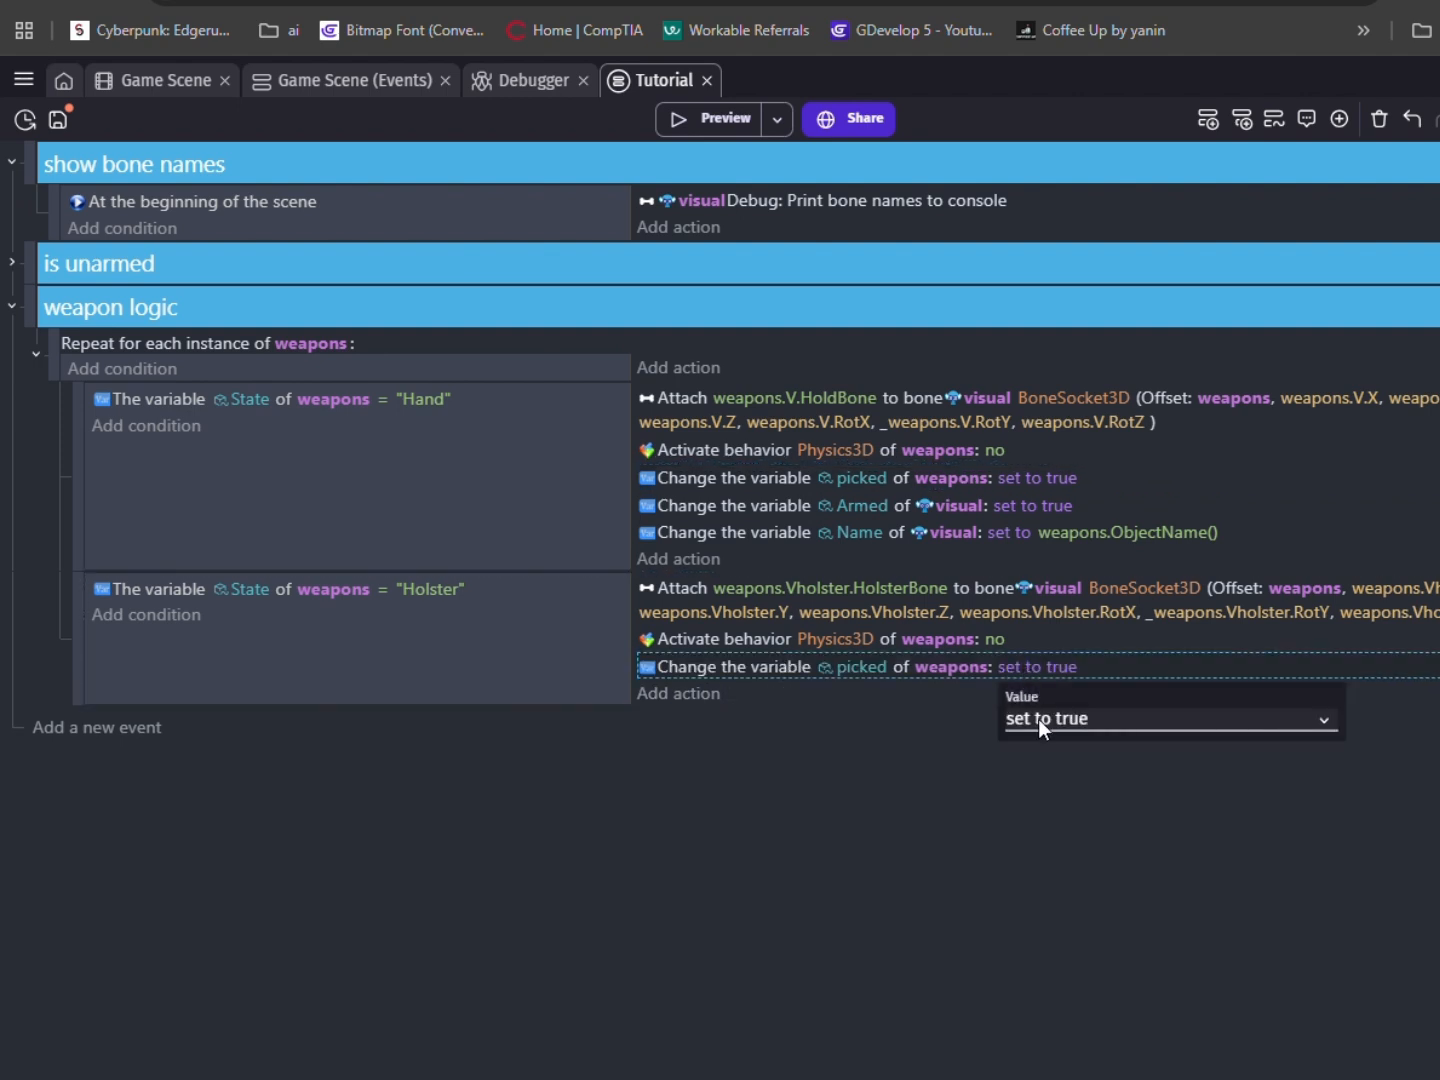
click(1042, 790)
click(806, 797)
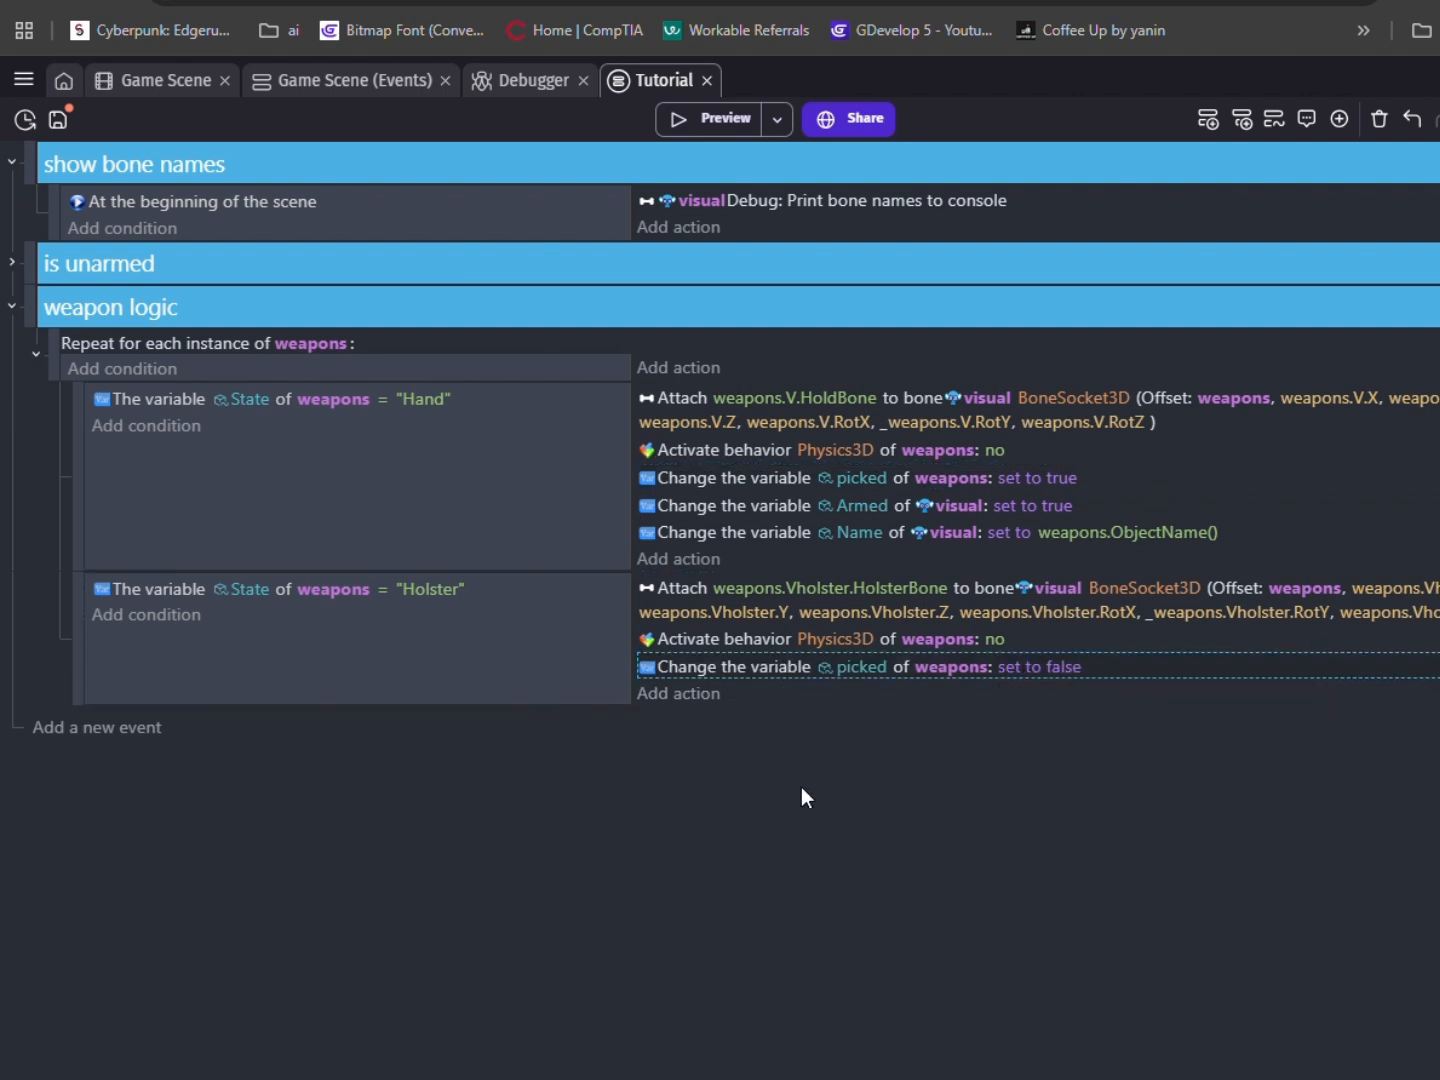
Add a third sub-event under the weapons loop with the copied condition that the State of weapons equals "Ground".
click(130, 727)
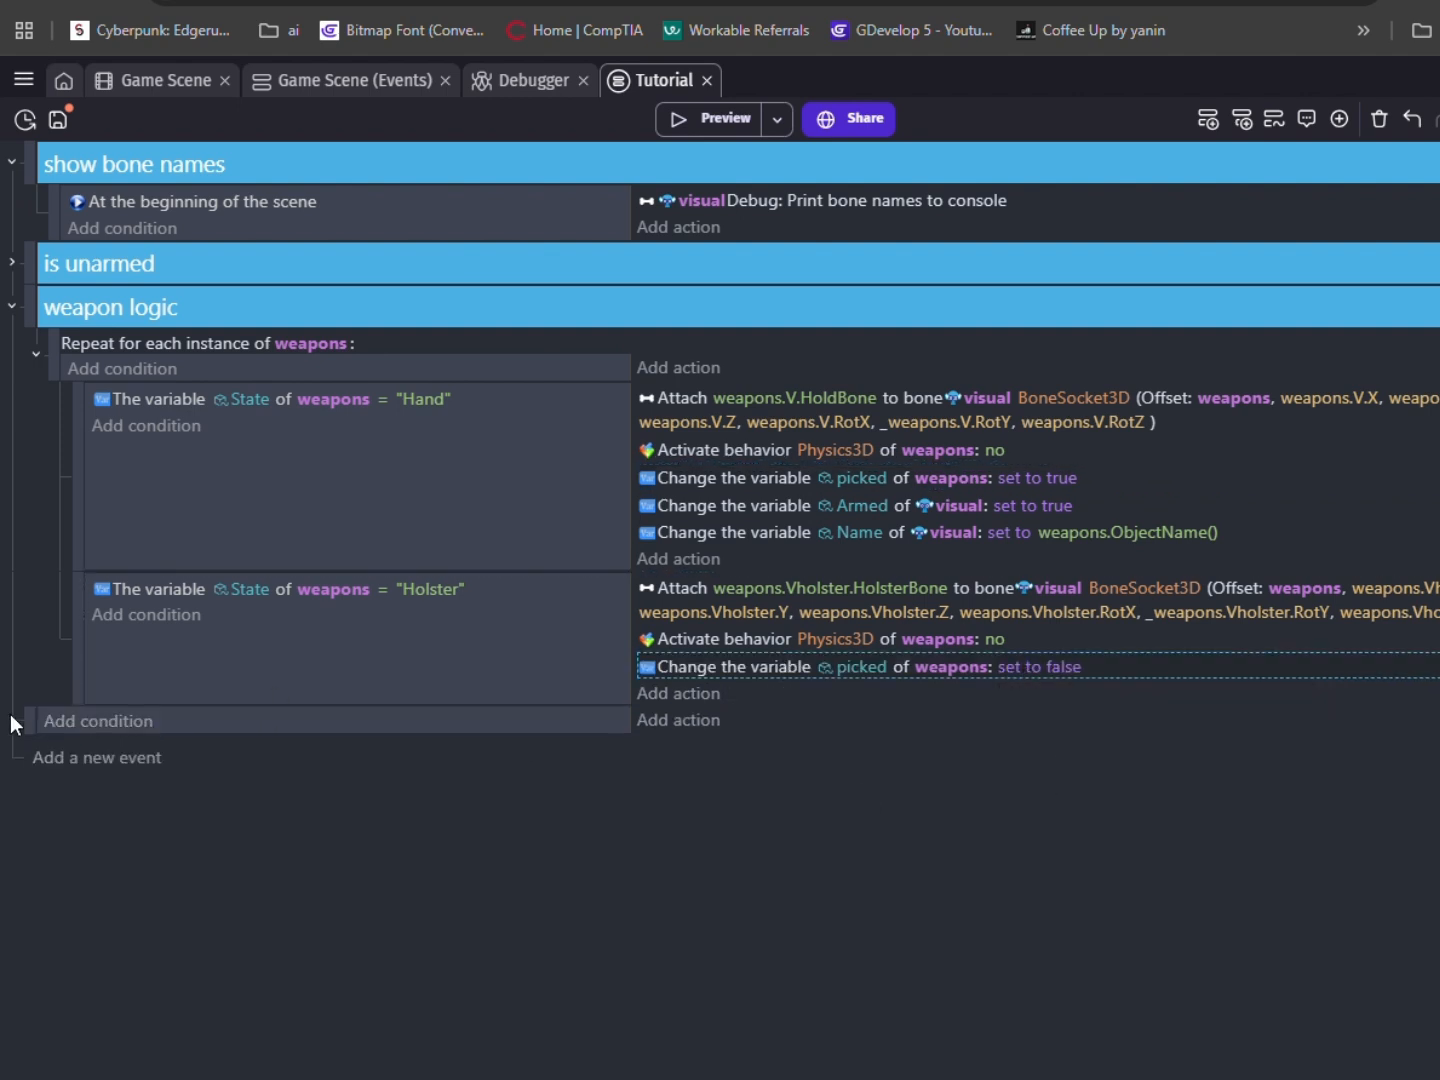
click(184, 596)
key(ctrl+c)
click(202, 730)
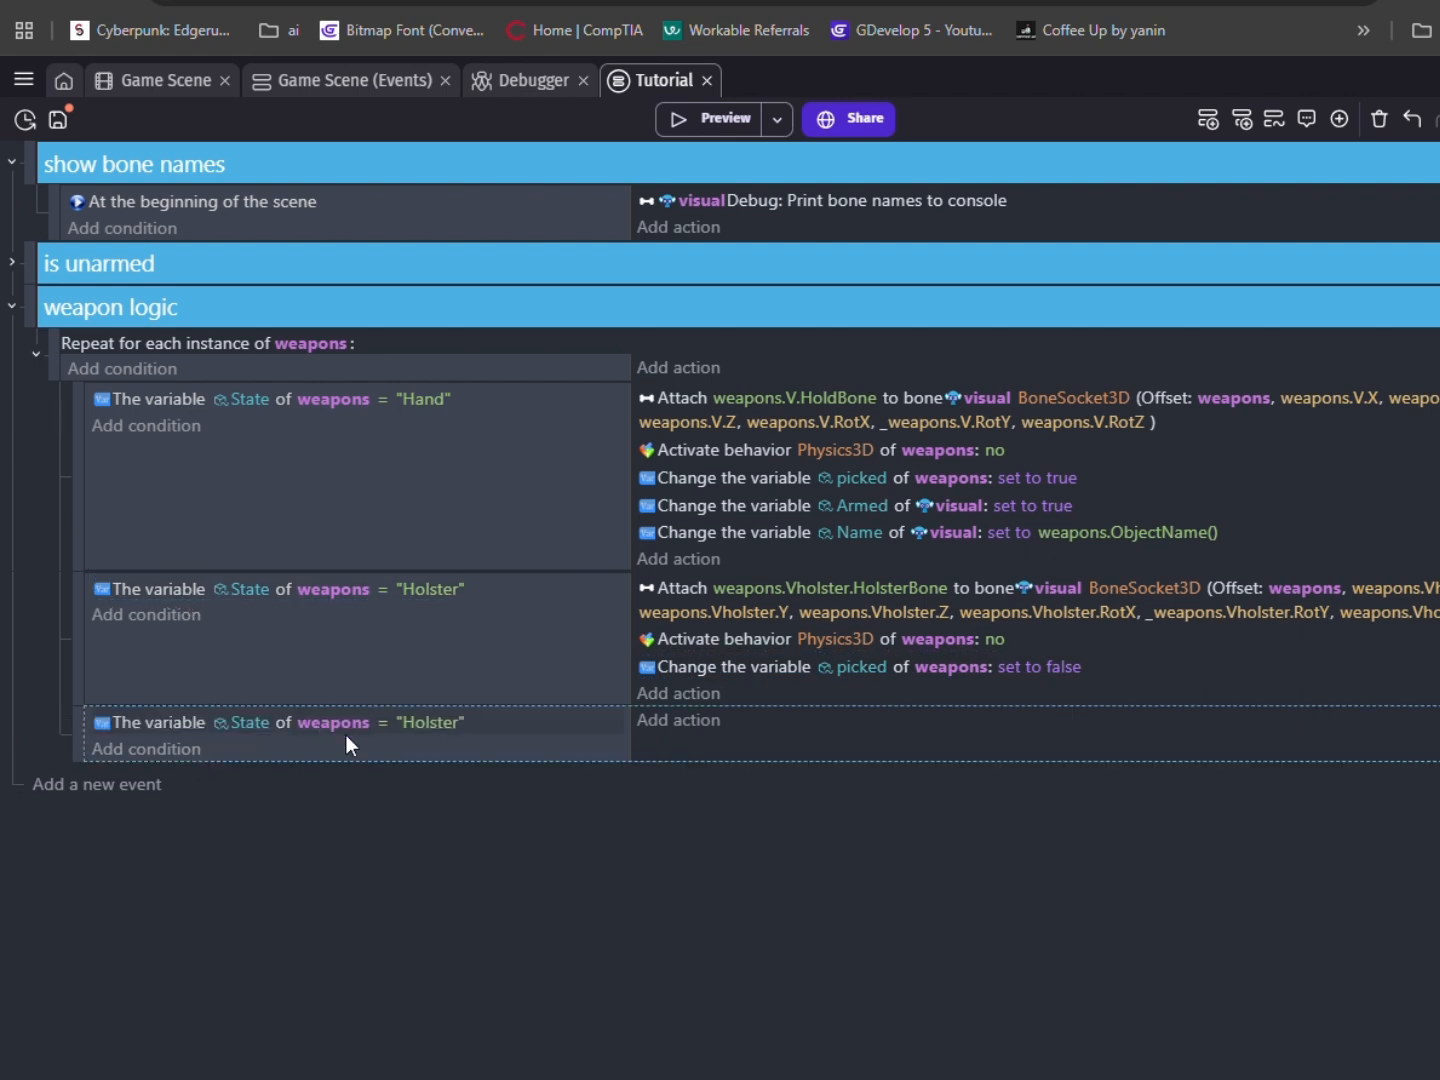
click(436, 724)
double_click(451, 777)
text(Ground)
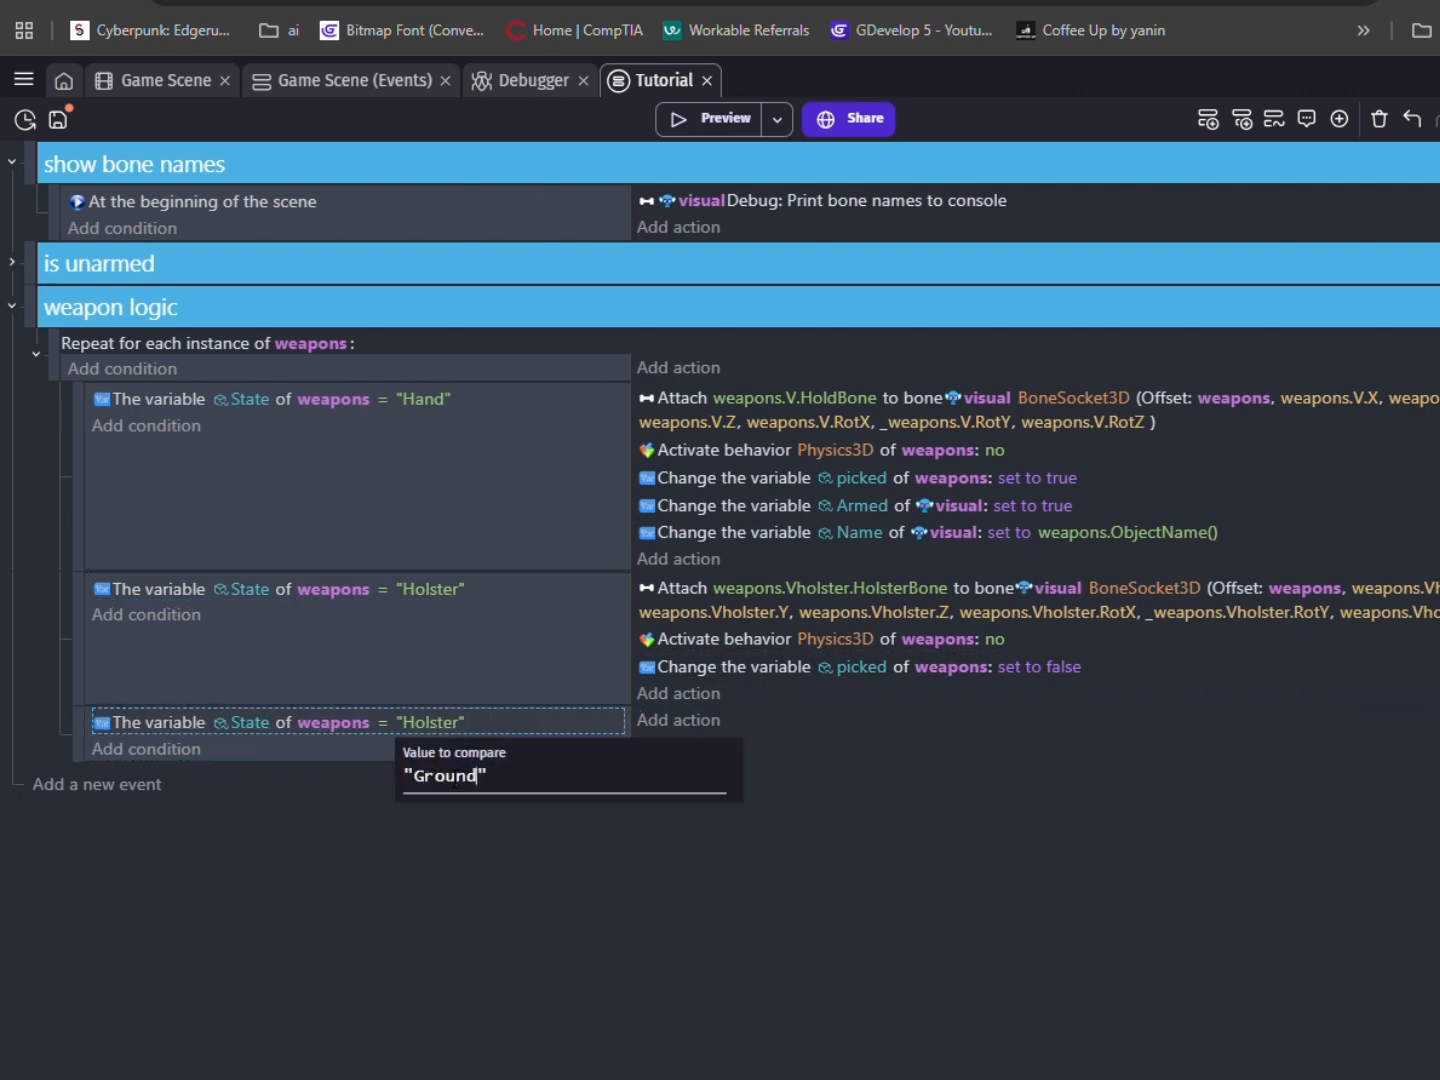
click(484, 872)
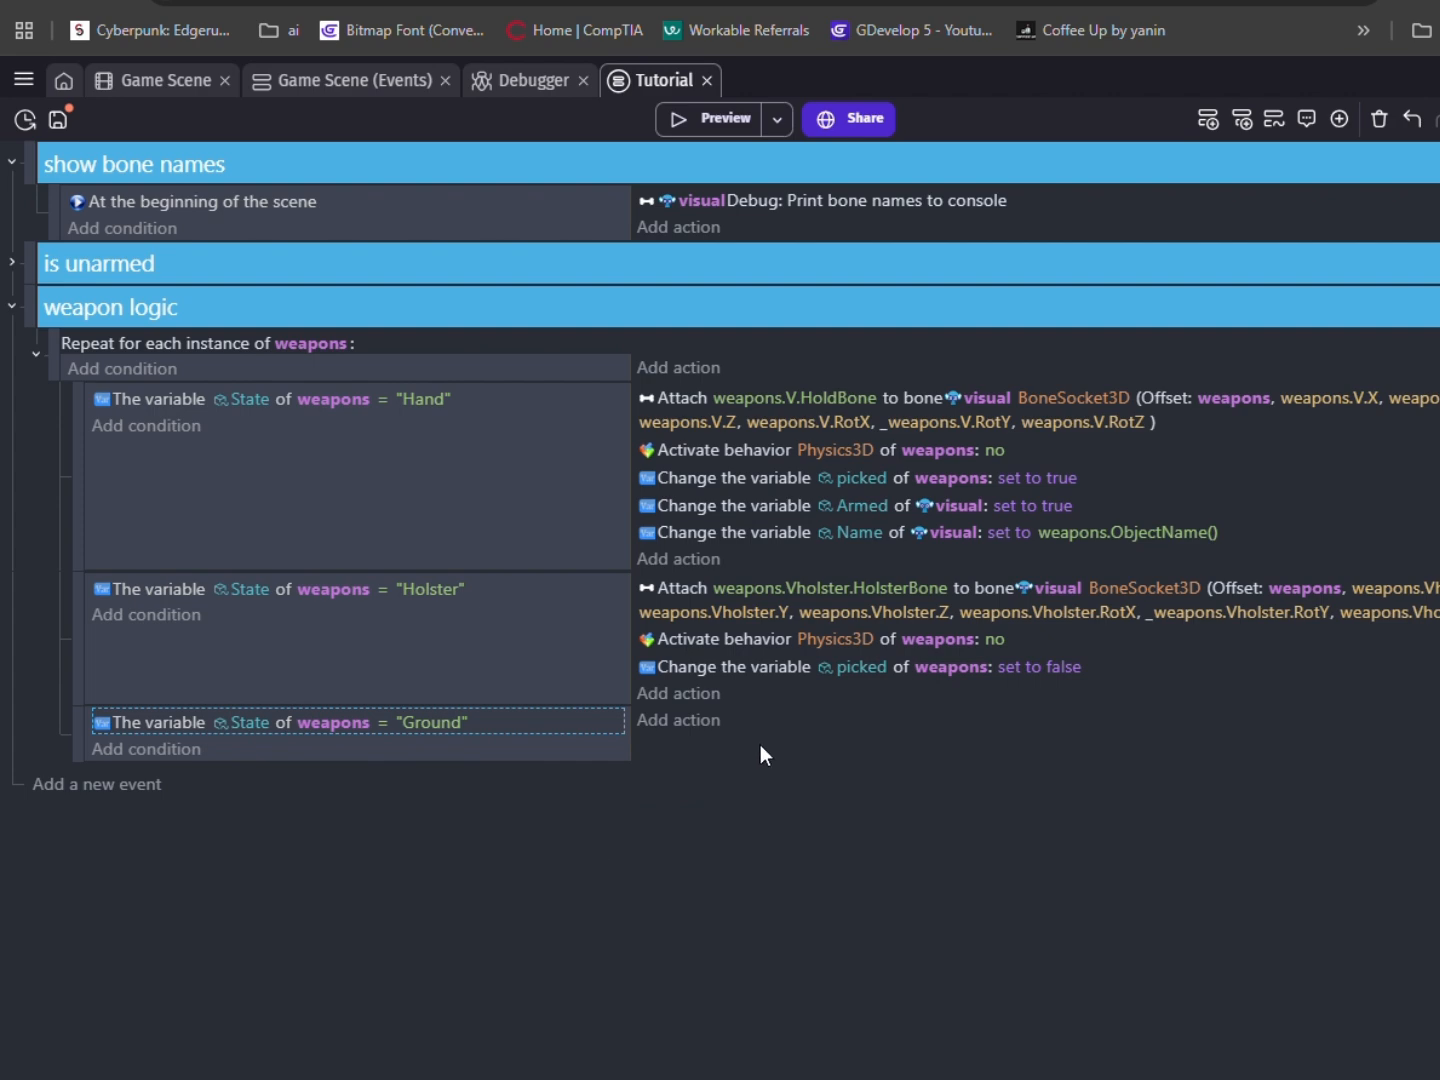
Add a DetachFromBone action for visual to the "Ground" sub-event, with weapons as the object to drop.
click(728, 734)
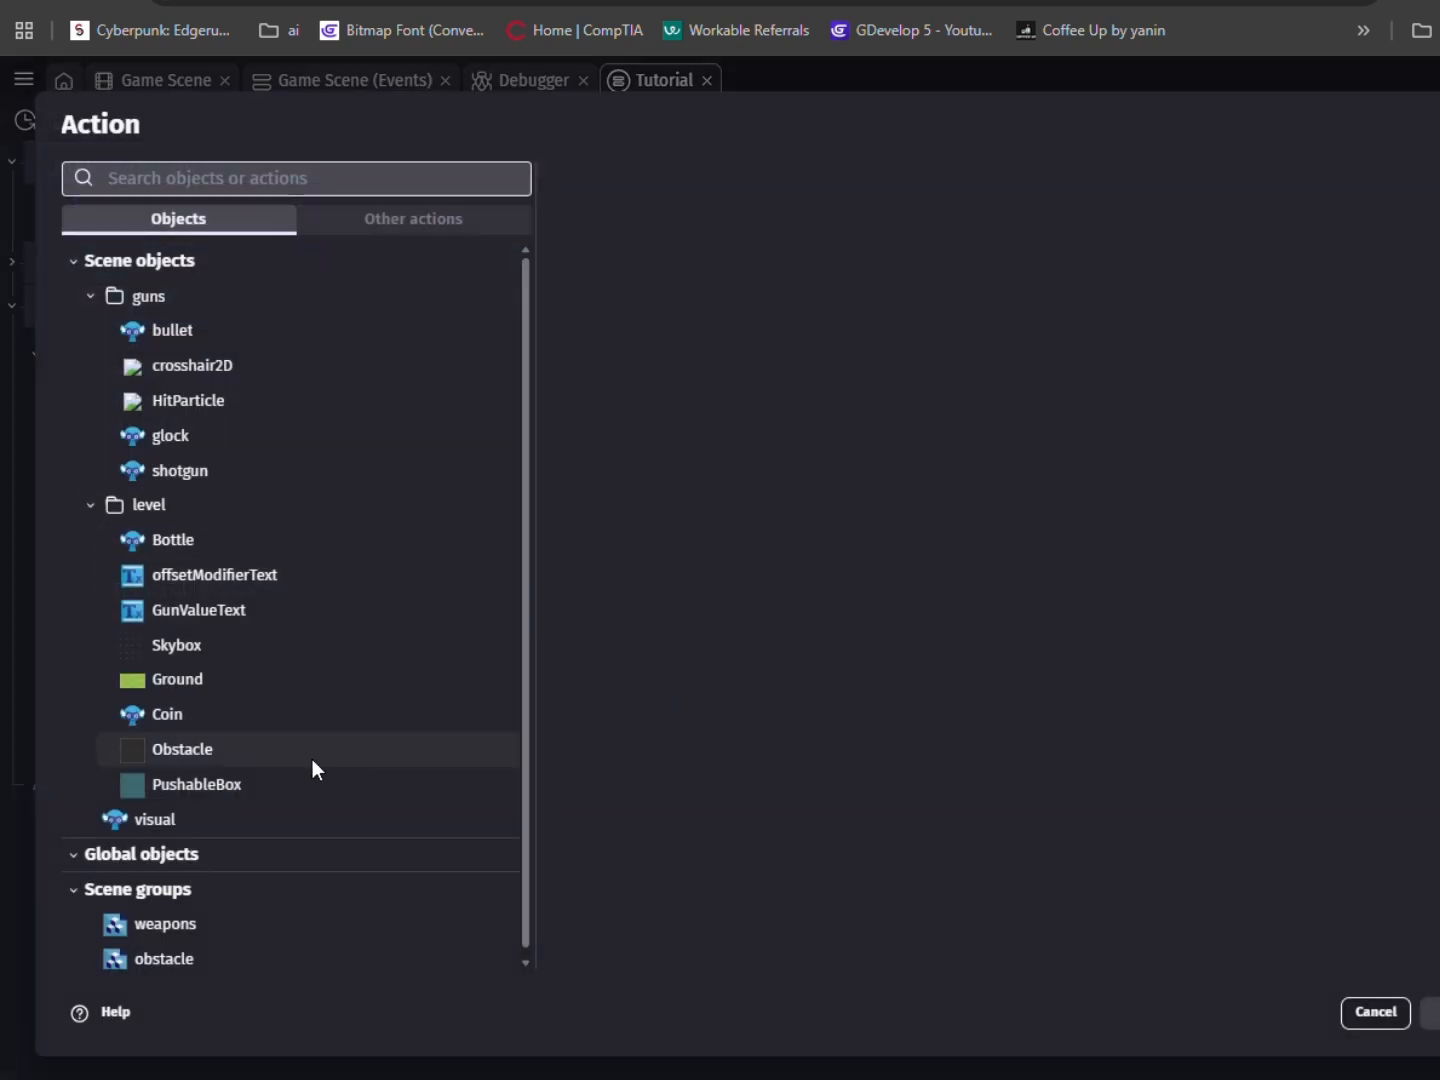
click(285, 820)
text(drop[)
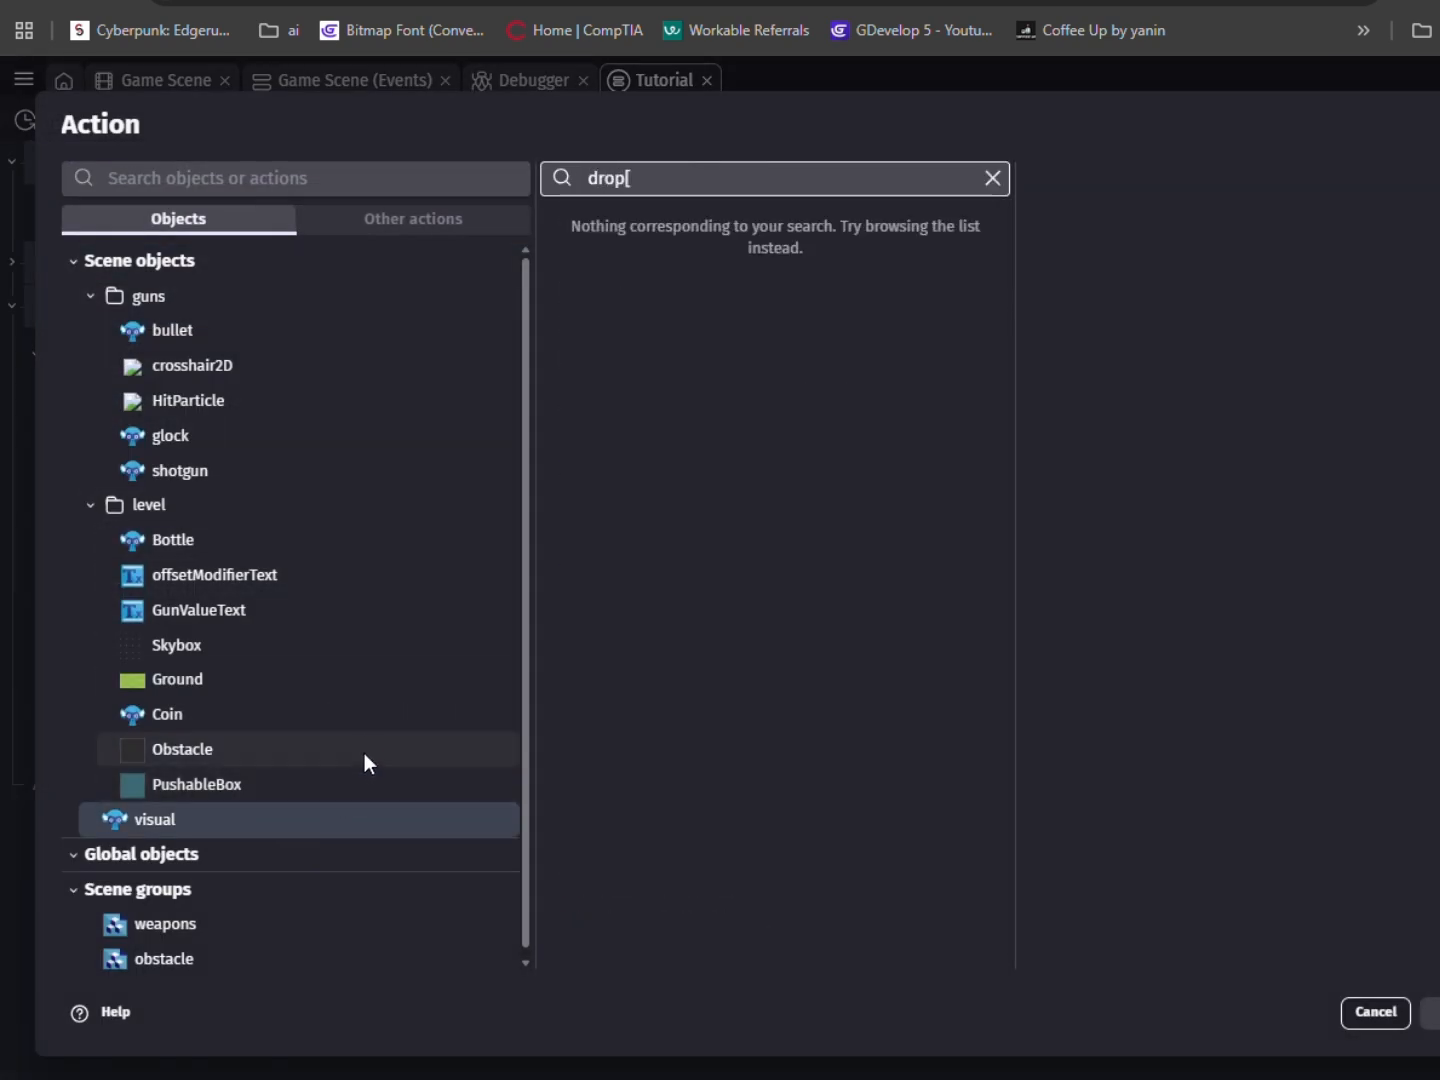
key(BackSpace)
key(BackSpace)
key(BackSpace)
key(BackSpace)
text(bone)
click(859, 342)
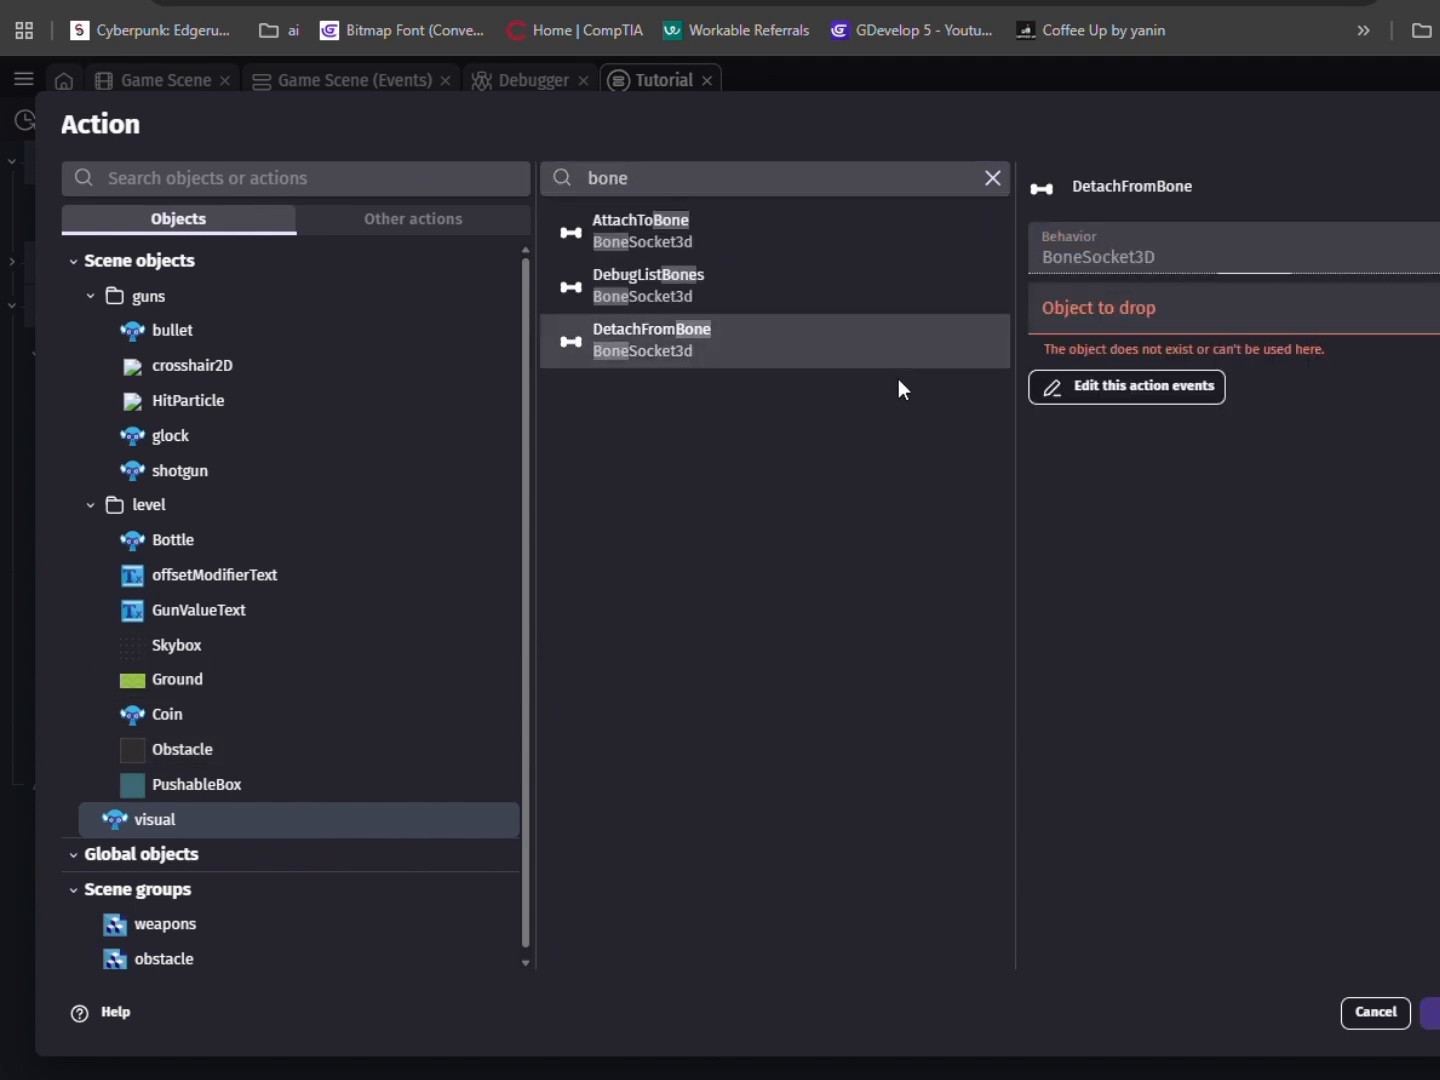
click(1155, 319)
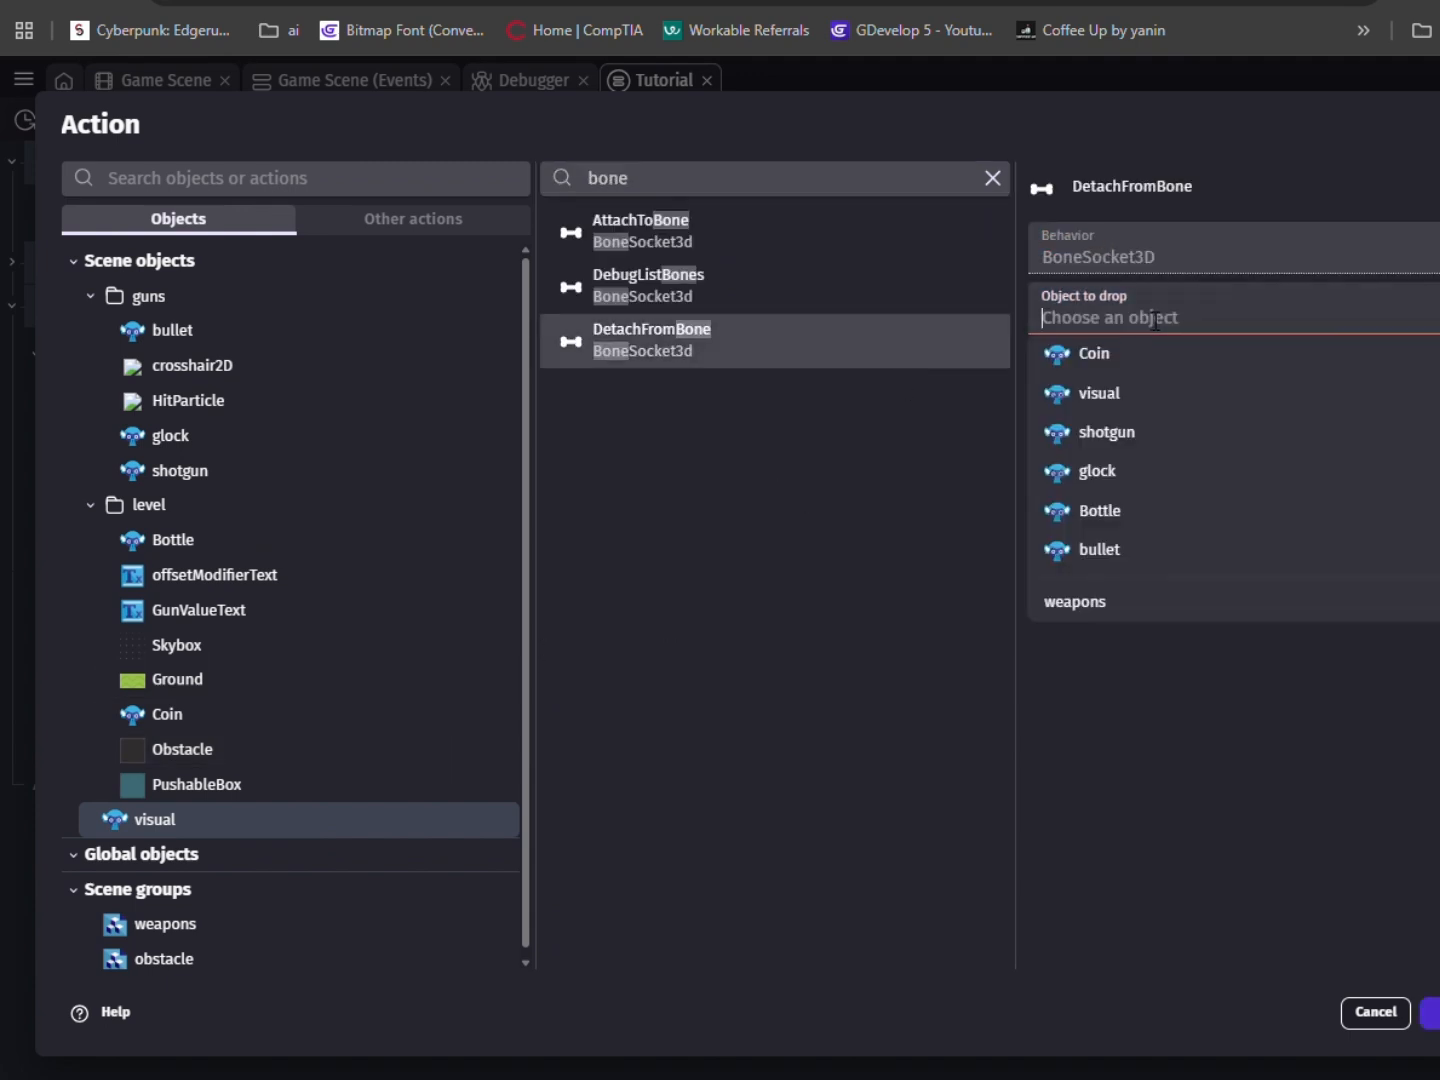
text(wea)
click(1129, 350)
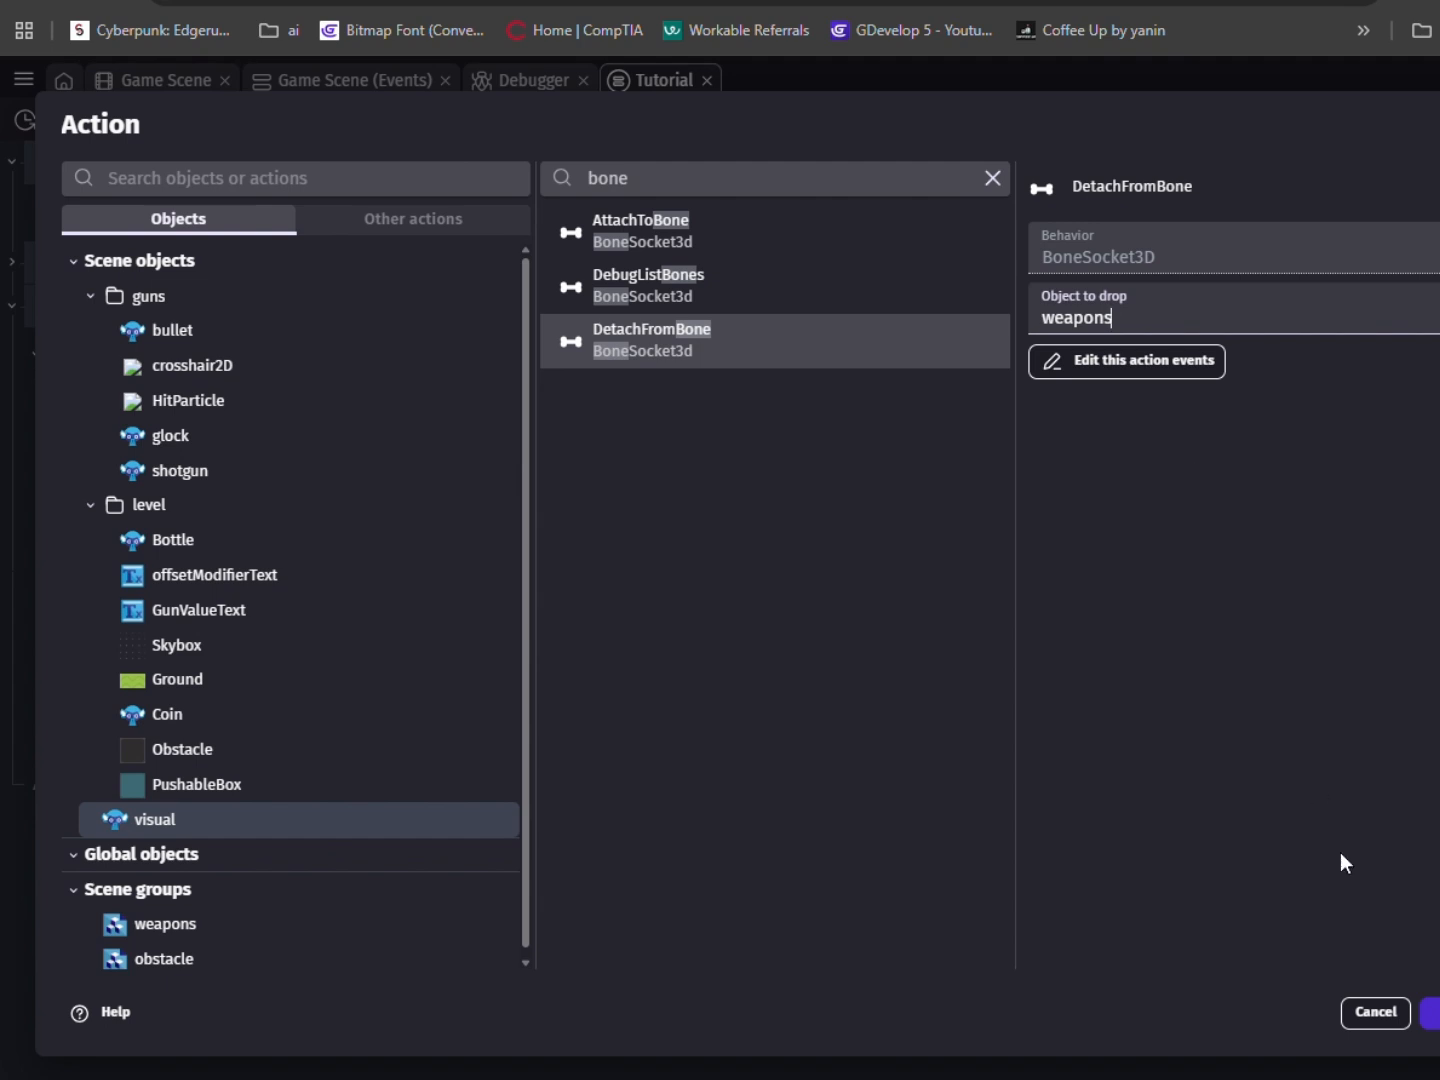
click(1430, 1012)
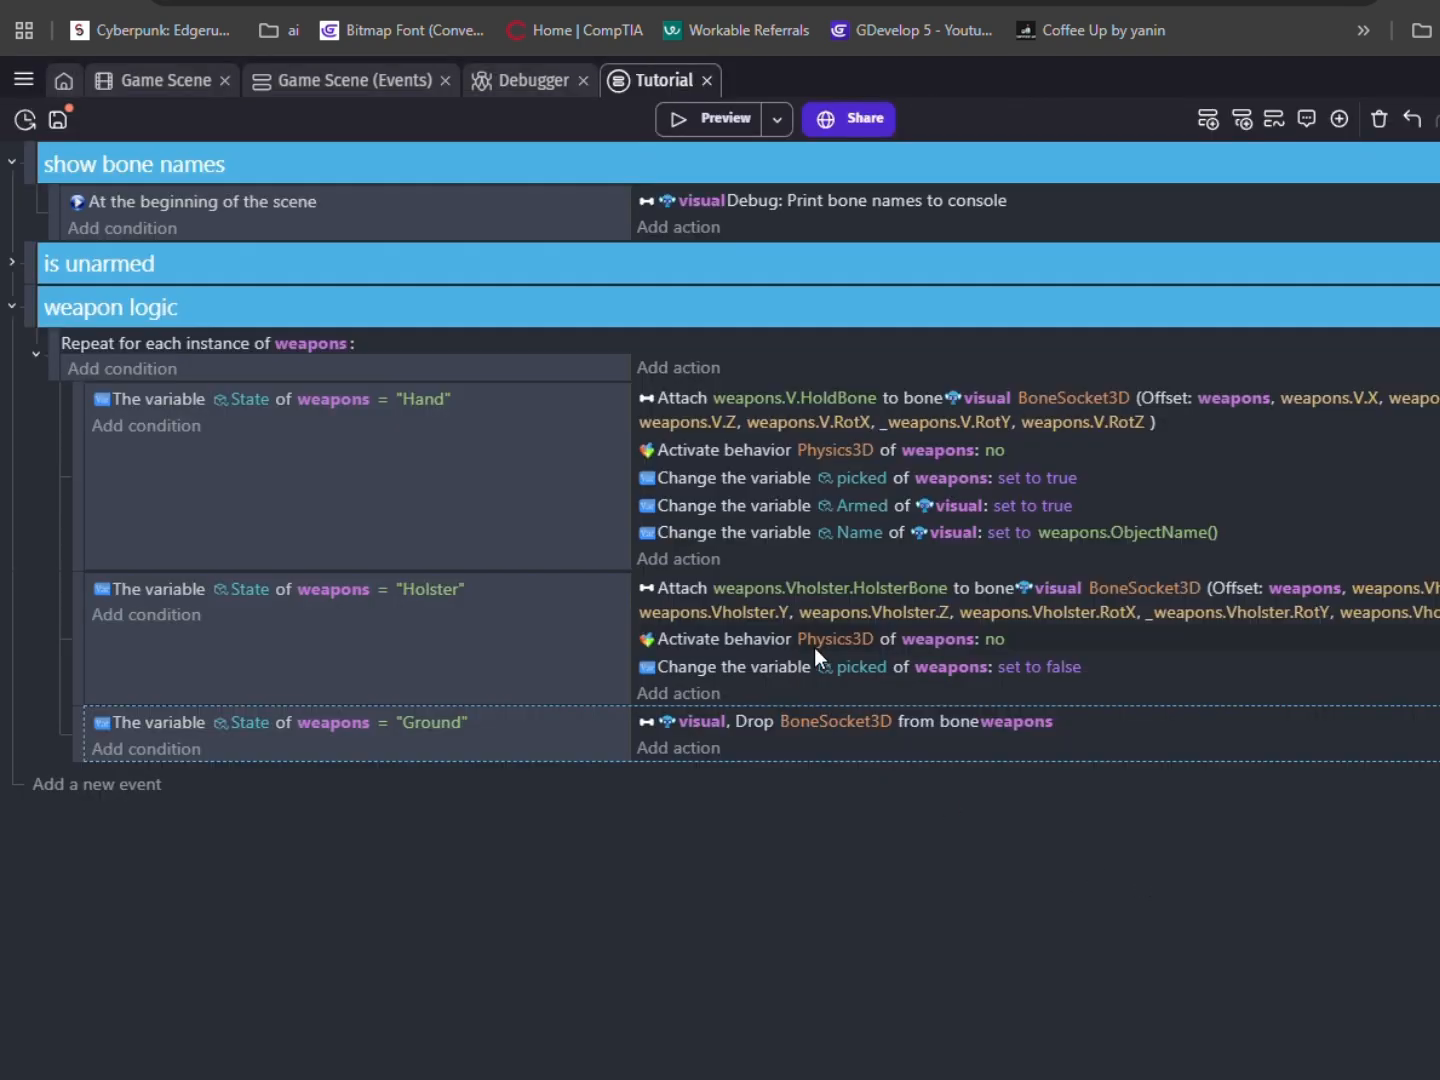
Copy the Physics3D behavior action of weapons into the "Ground" sub-event and set its activation to yes.
click(787, 748)
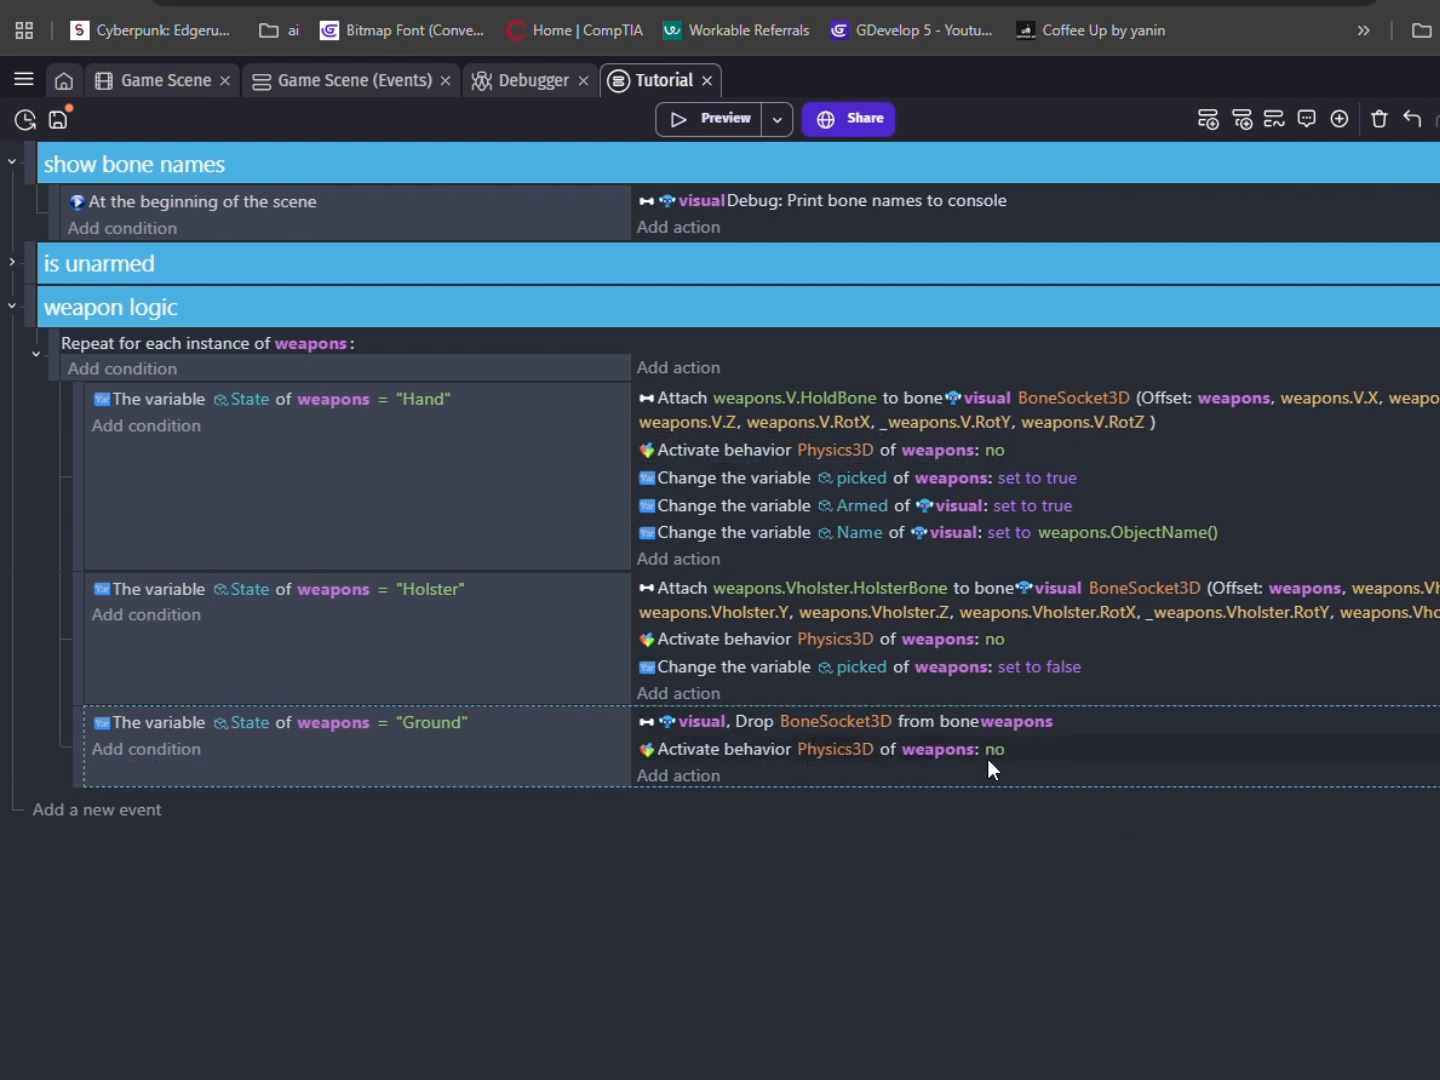
click(991, 751)
click(1082, 797)
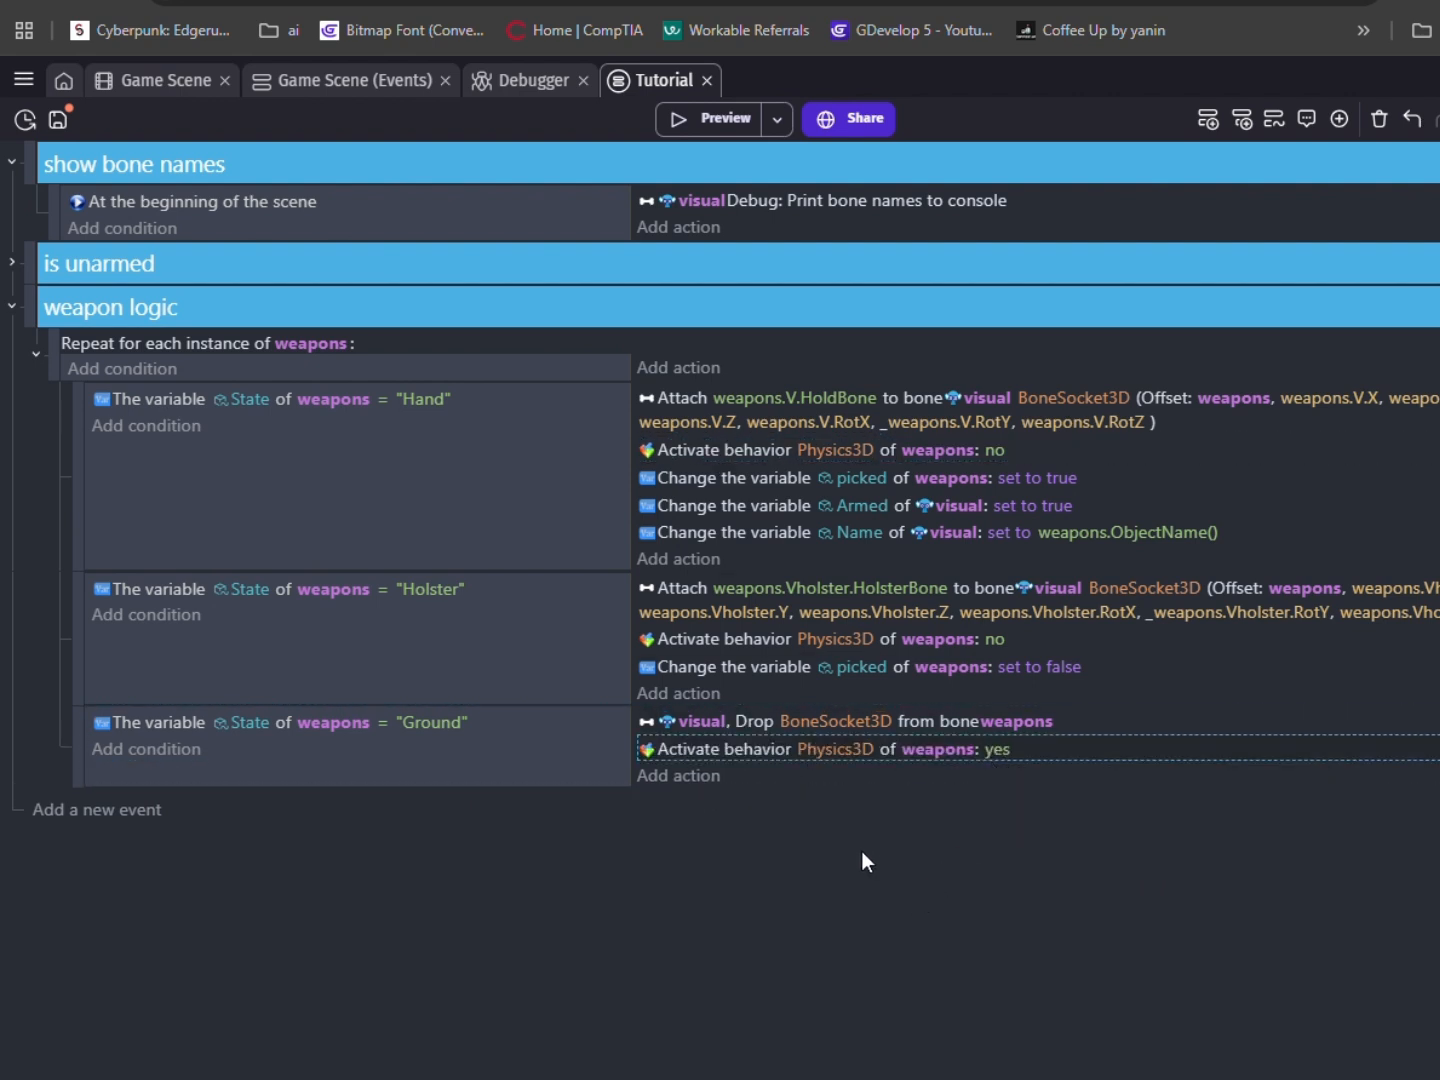
Copy the picked variable action of weapons from the "Hand" sub-event into the "Ground" sub-event and edit its value.
click(707, 480)
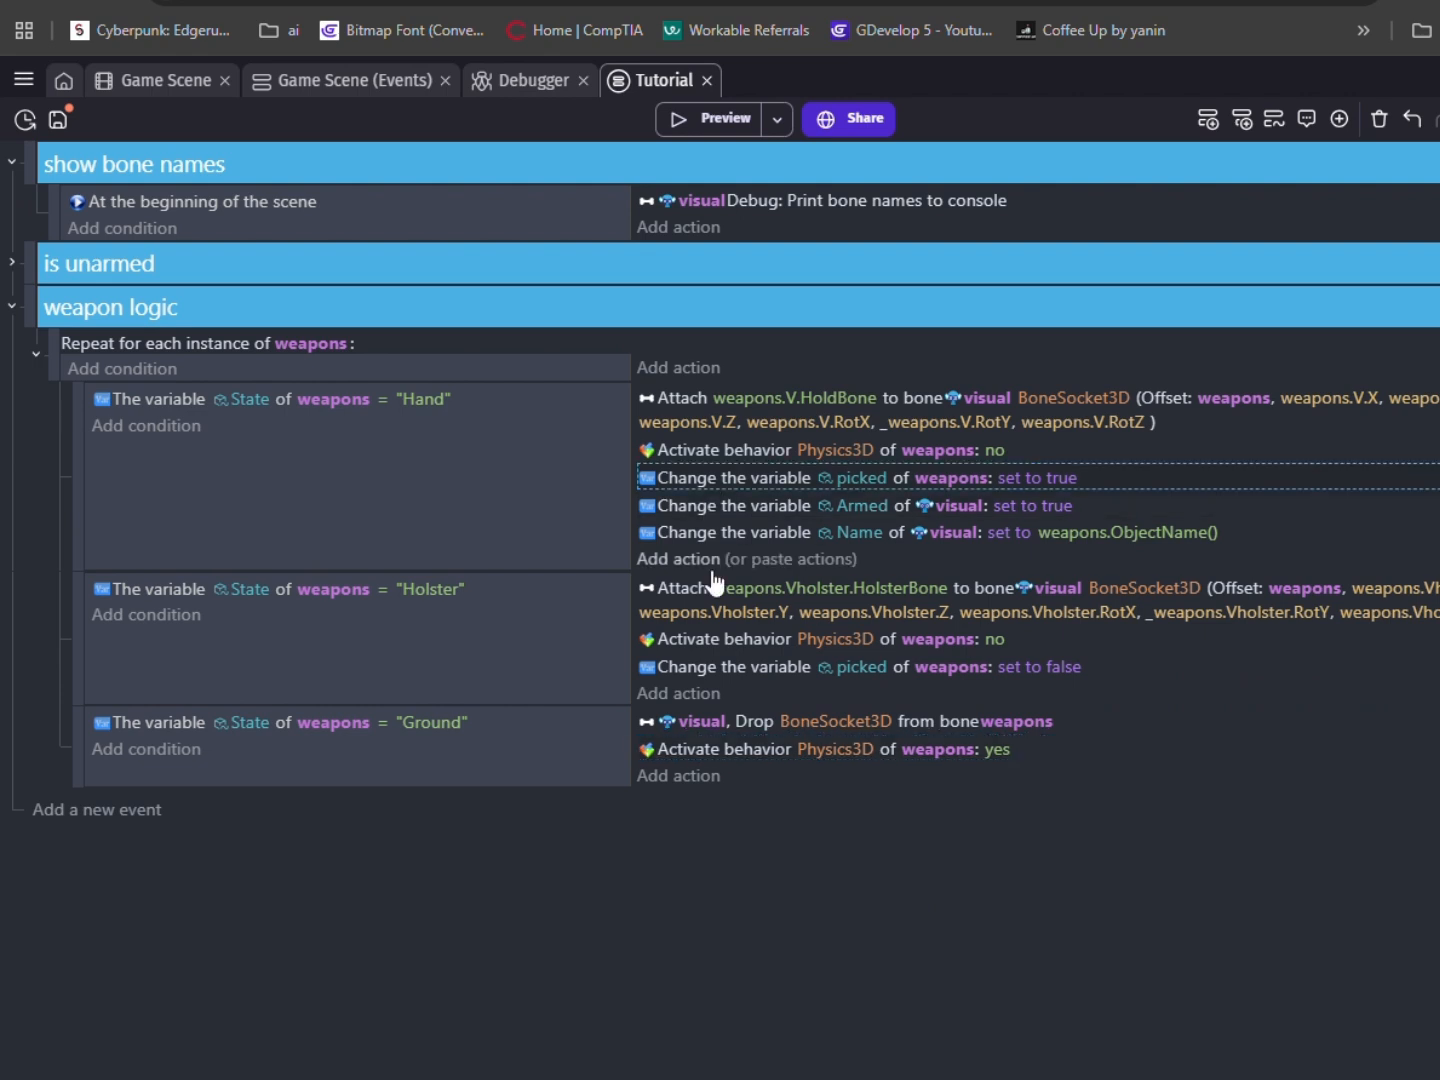
click(757, 777)
click(1050, 777)
click(1094, 845)
click(1027, 876)
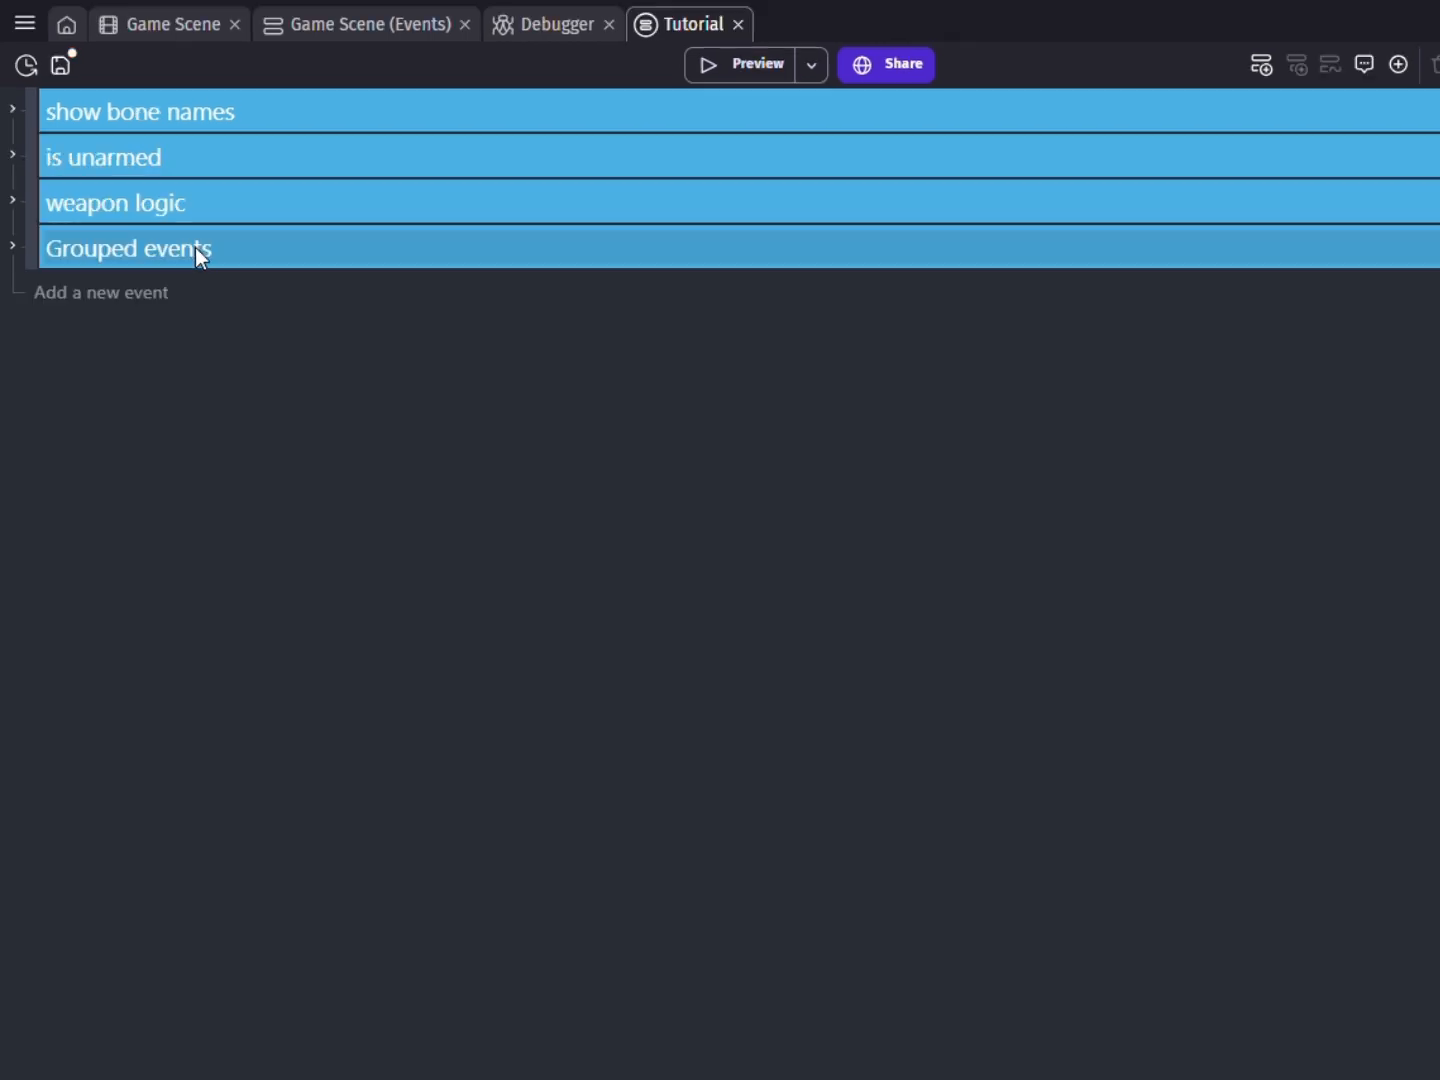
Rename the new event group below "weapon logic" to "pickup logic" and expand it.
double_click(194, 246)
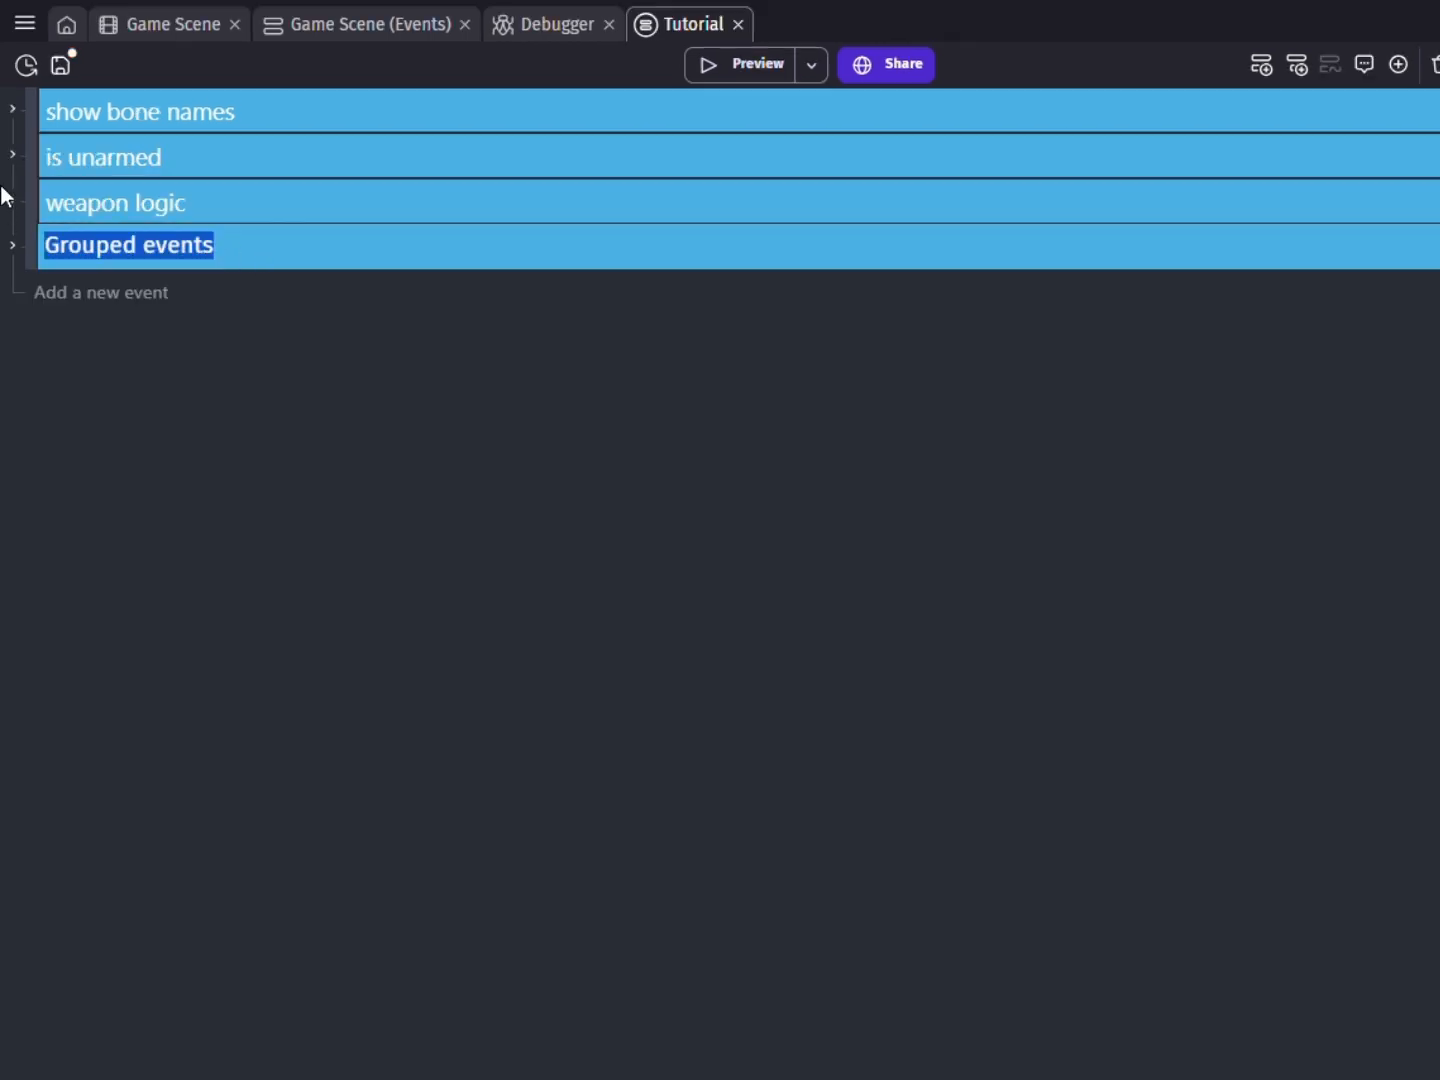
key(BackSpace)
text(pickup )
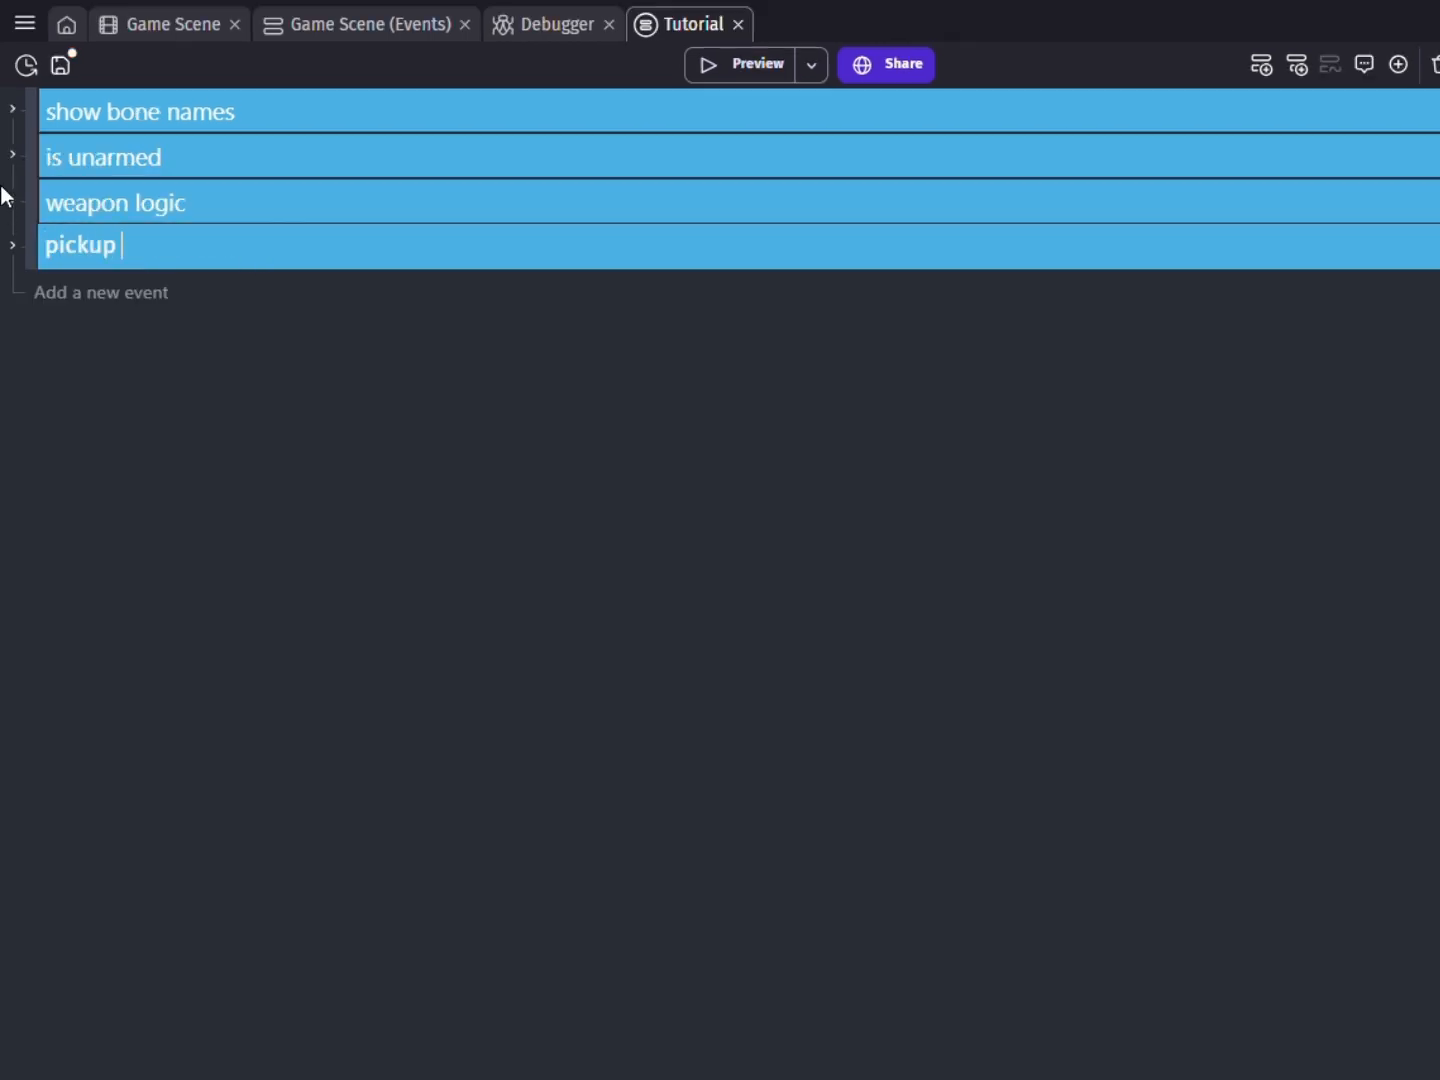
text(logic)
click(13, 248)
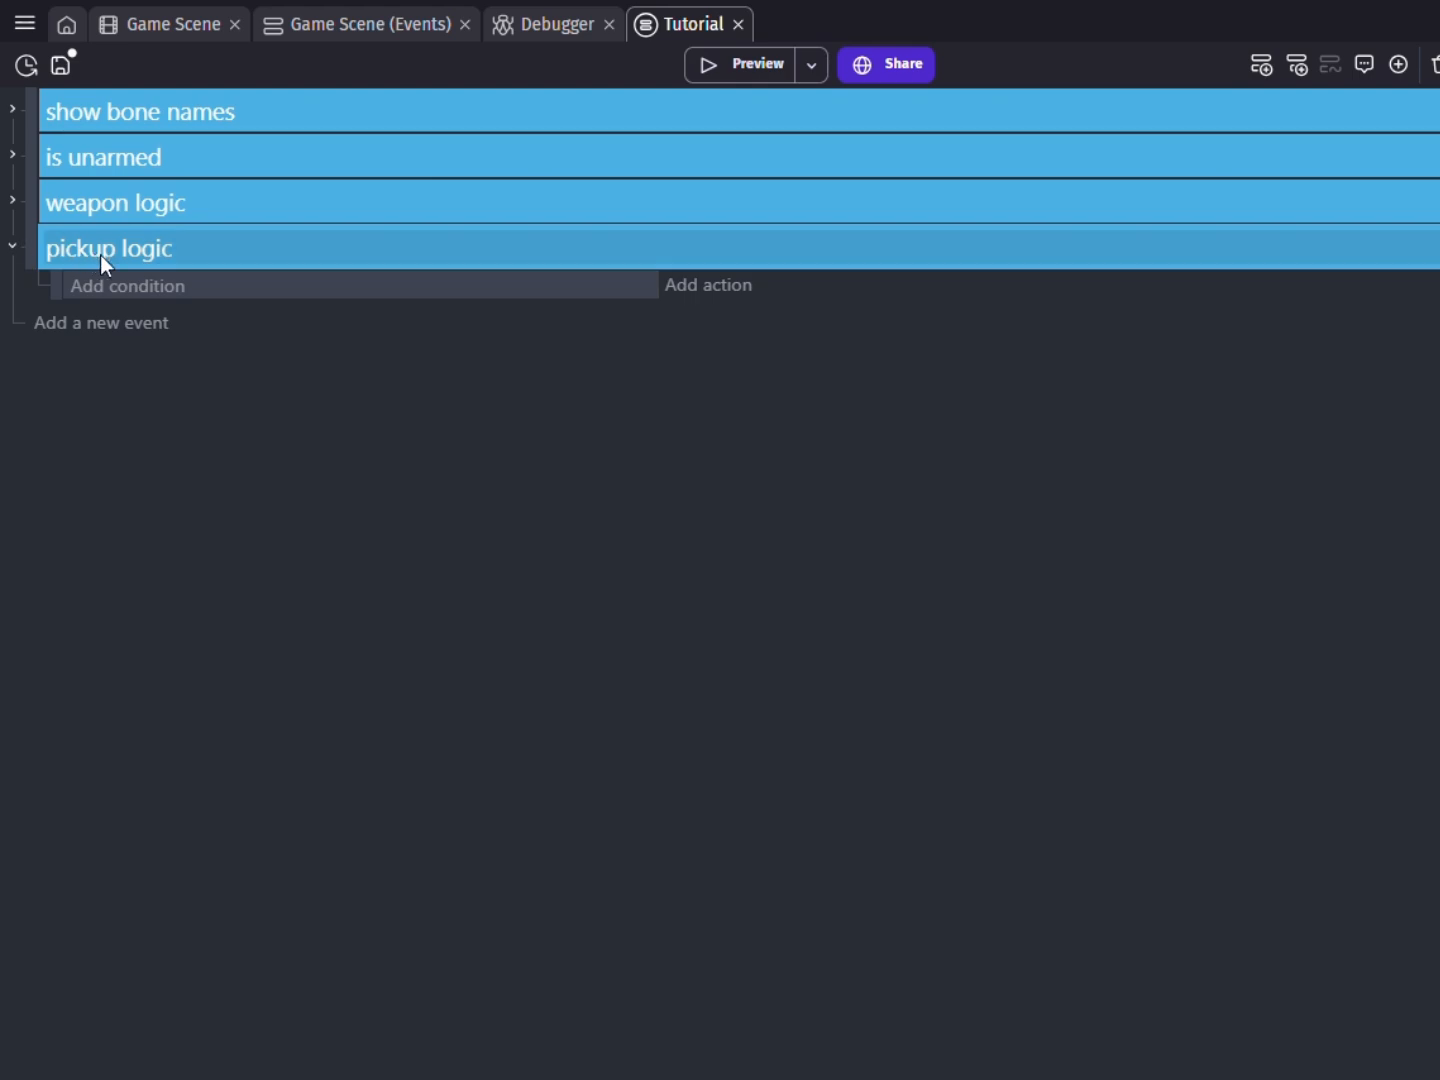
Add a Key pressed condition for the "e" key to the empty event in the "pickup logic" group.
click(133, 289)
text(key press)
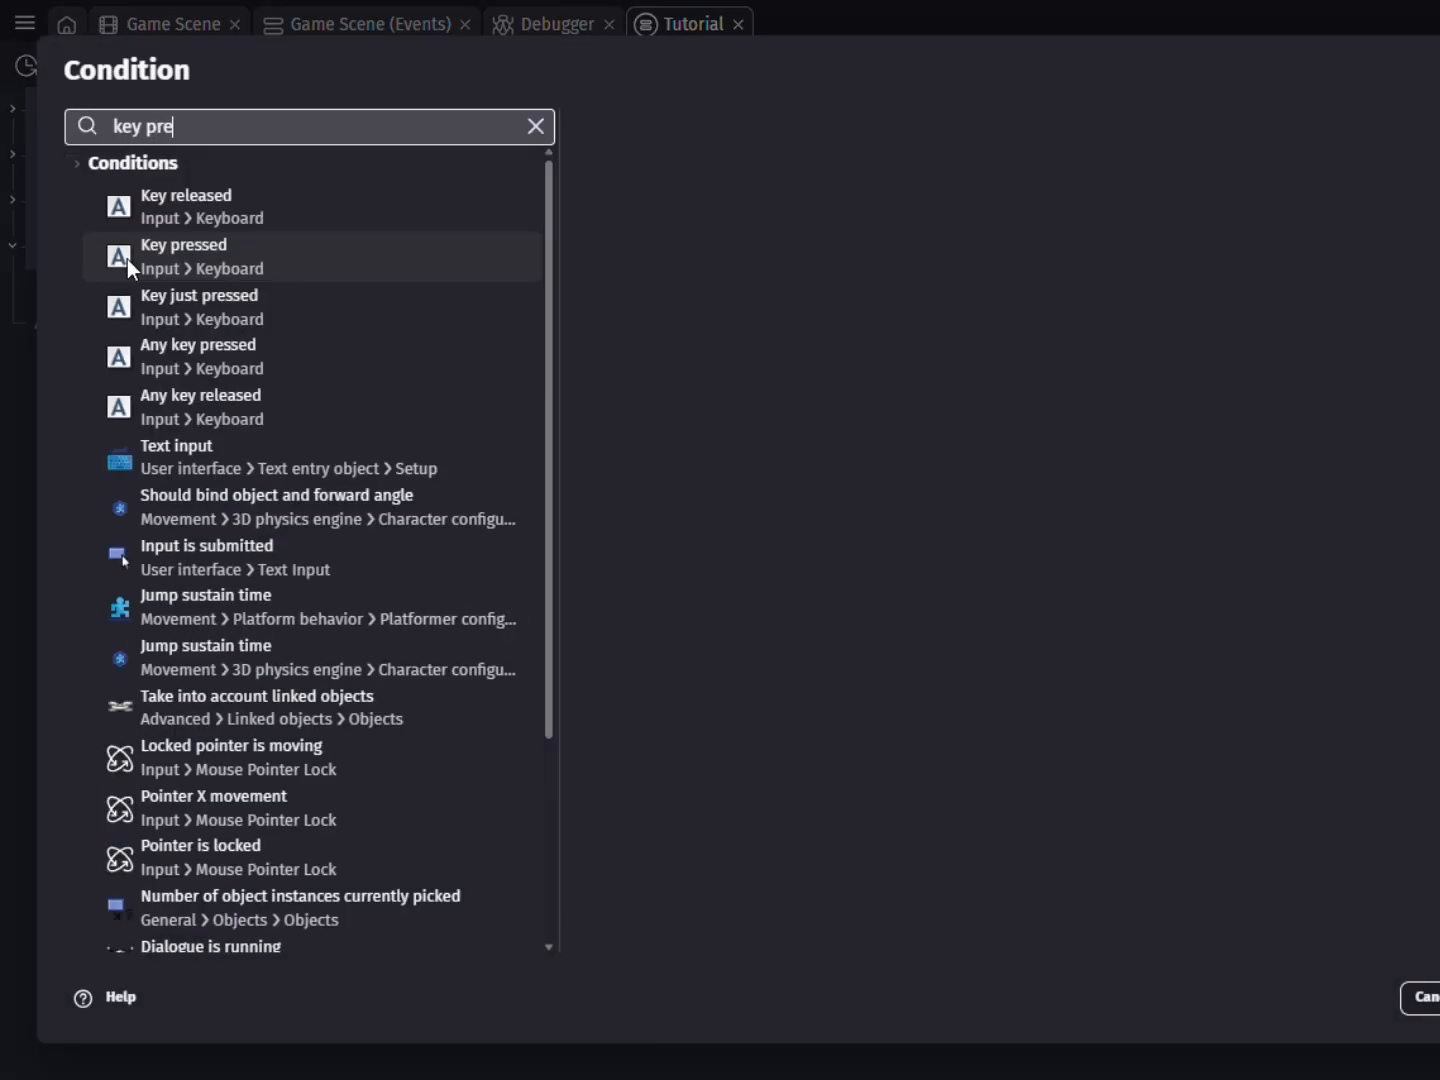
click(204, 257)
text(e)
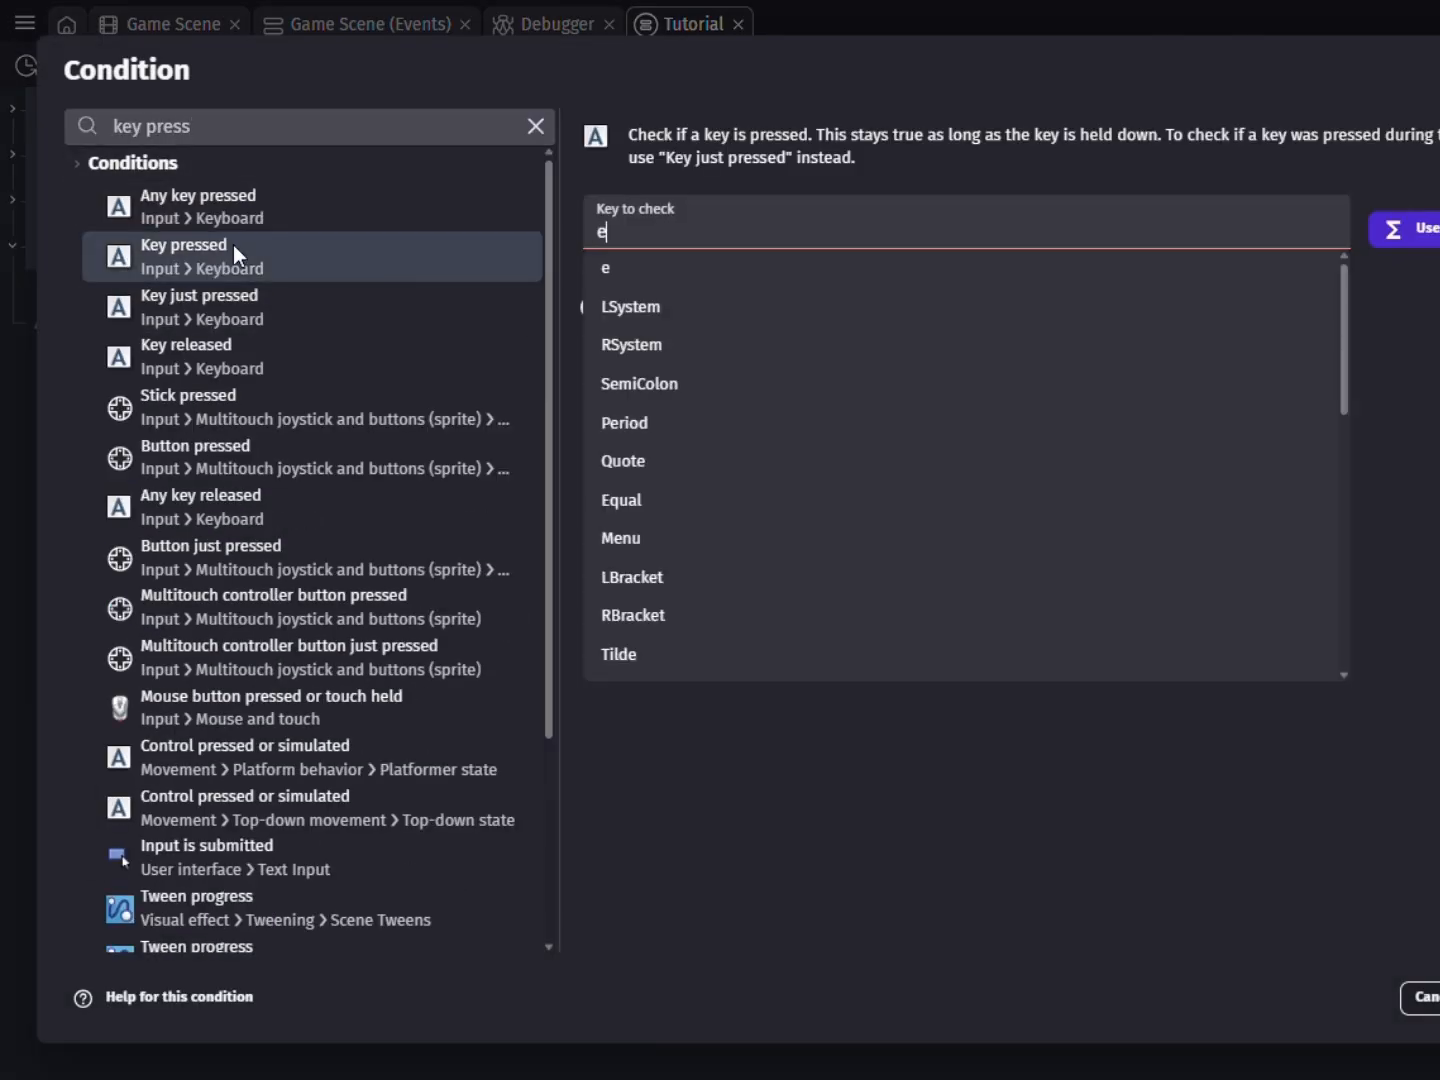
click(1438, 997)
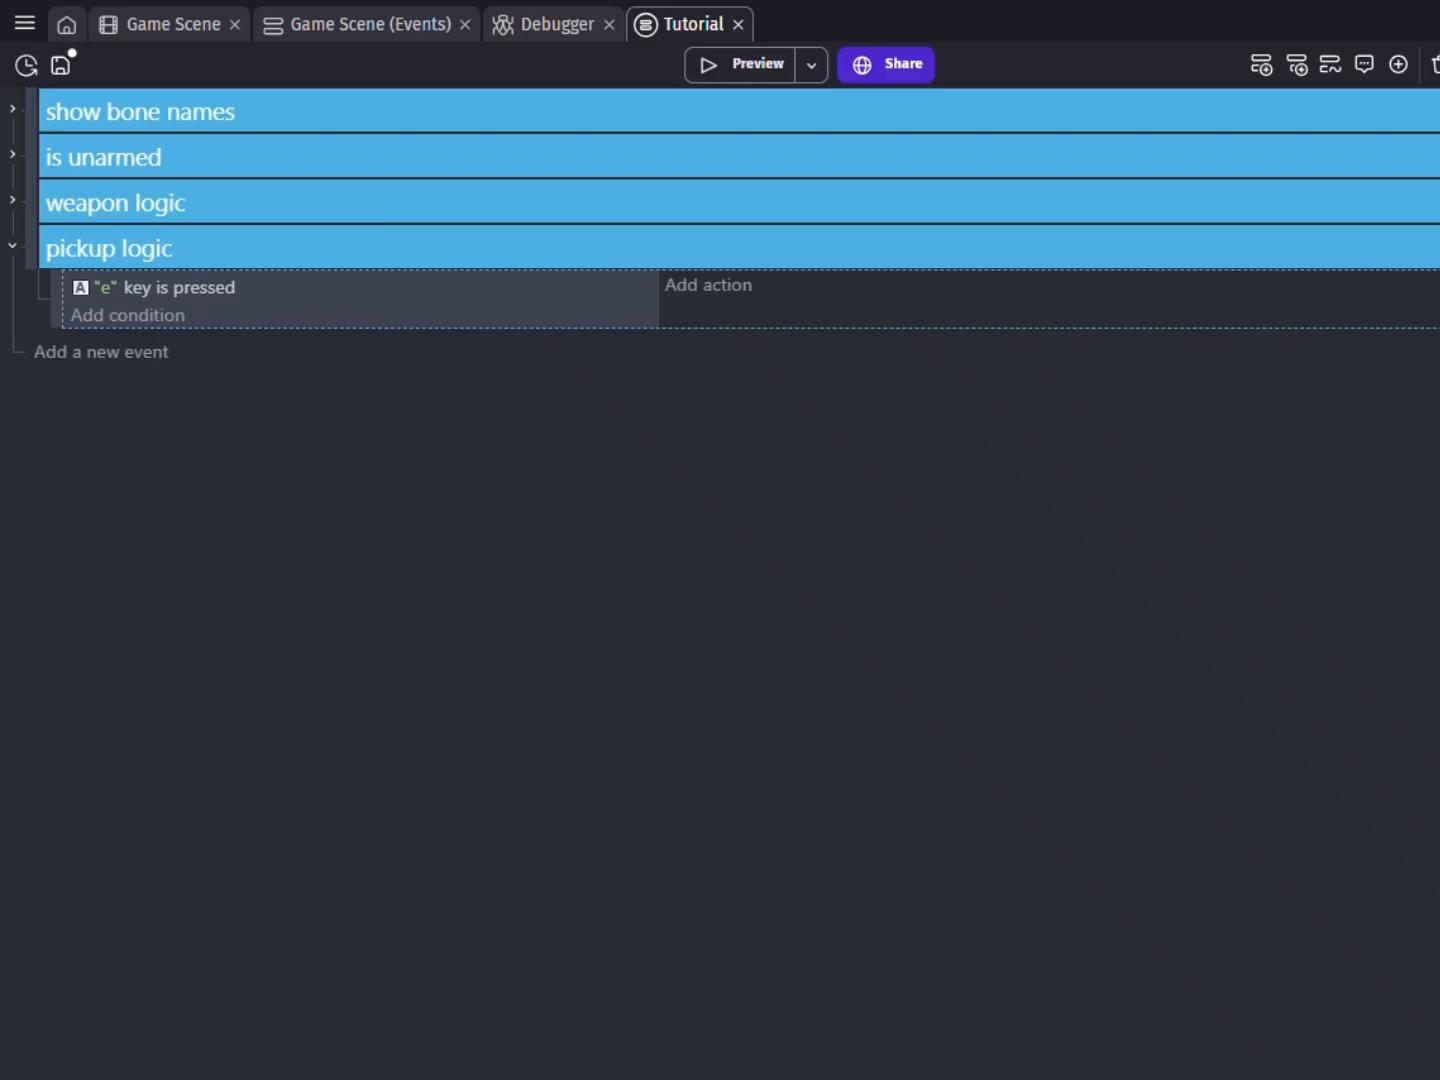
Add an Or condition below the "e" key condition in the "pickup logic" event.
click(160, 316)
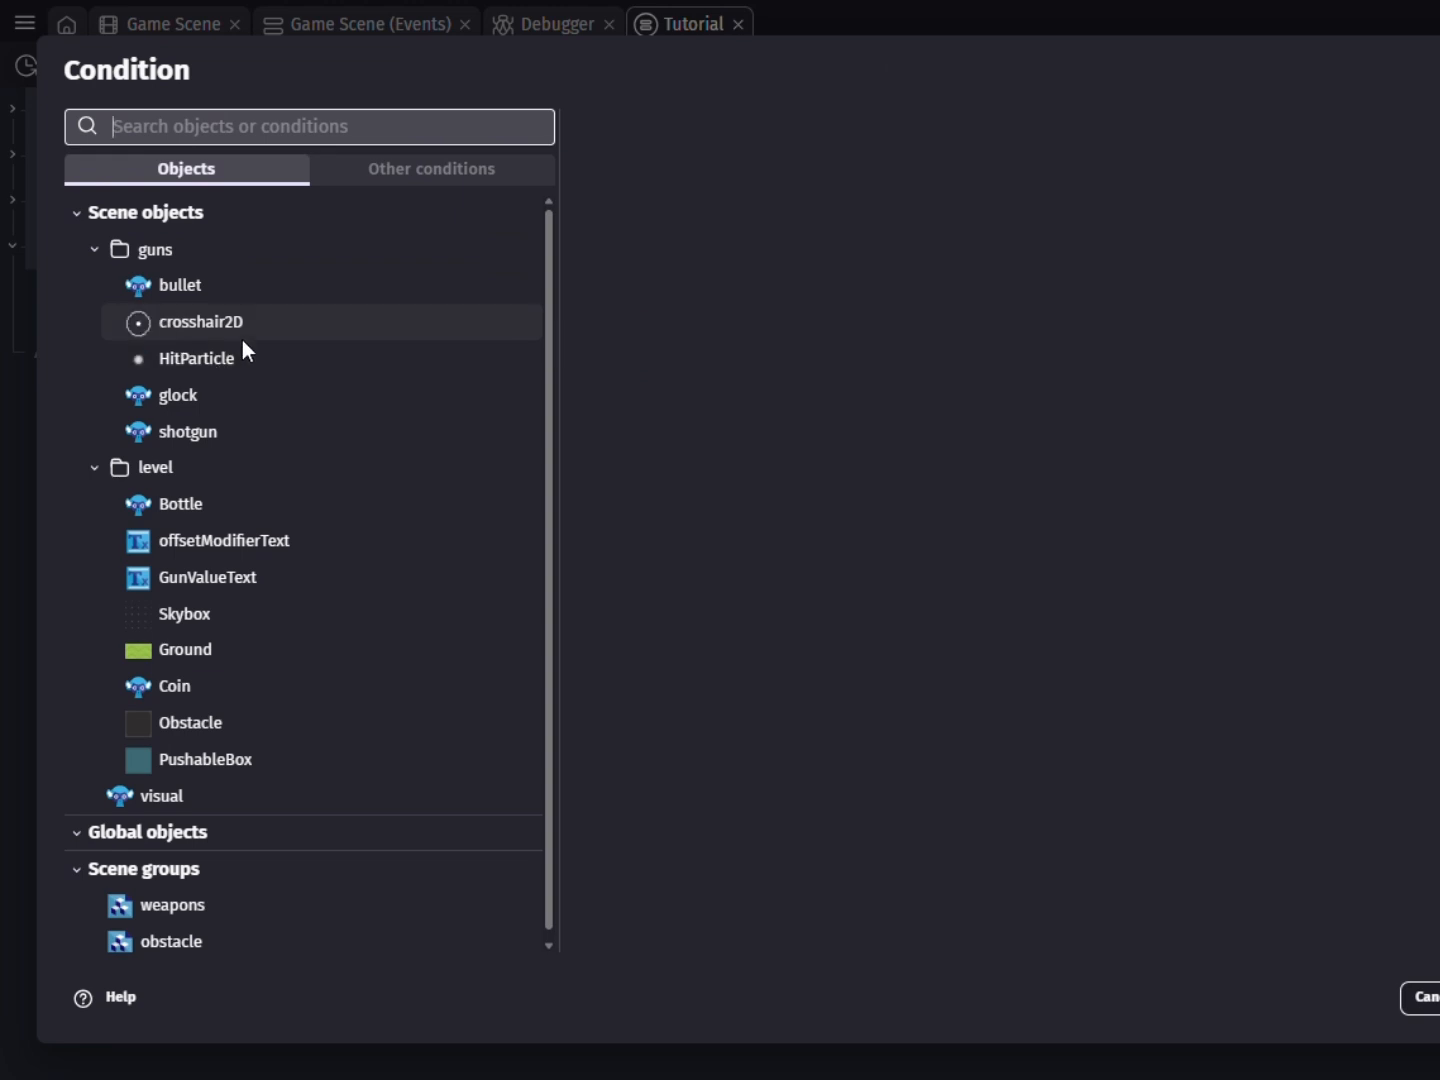
text(or)
click(184, 205)
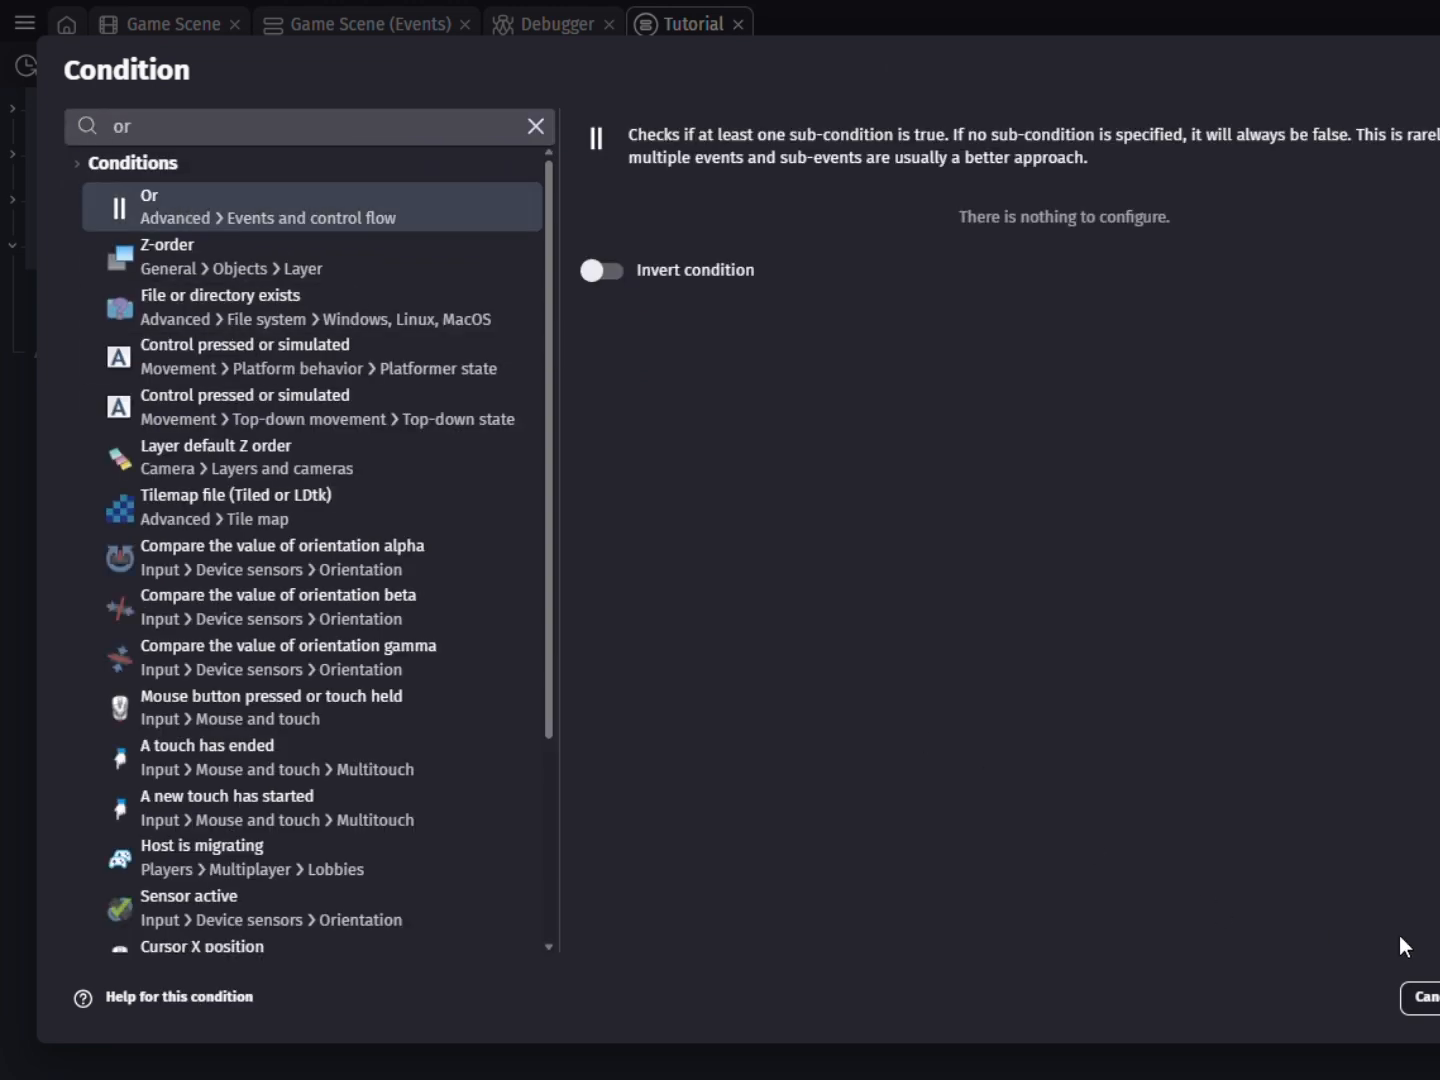
key(Return)
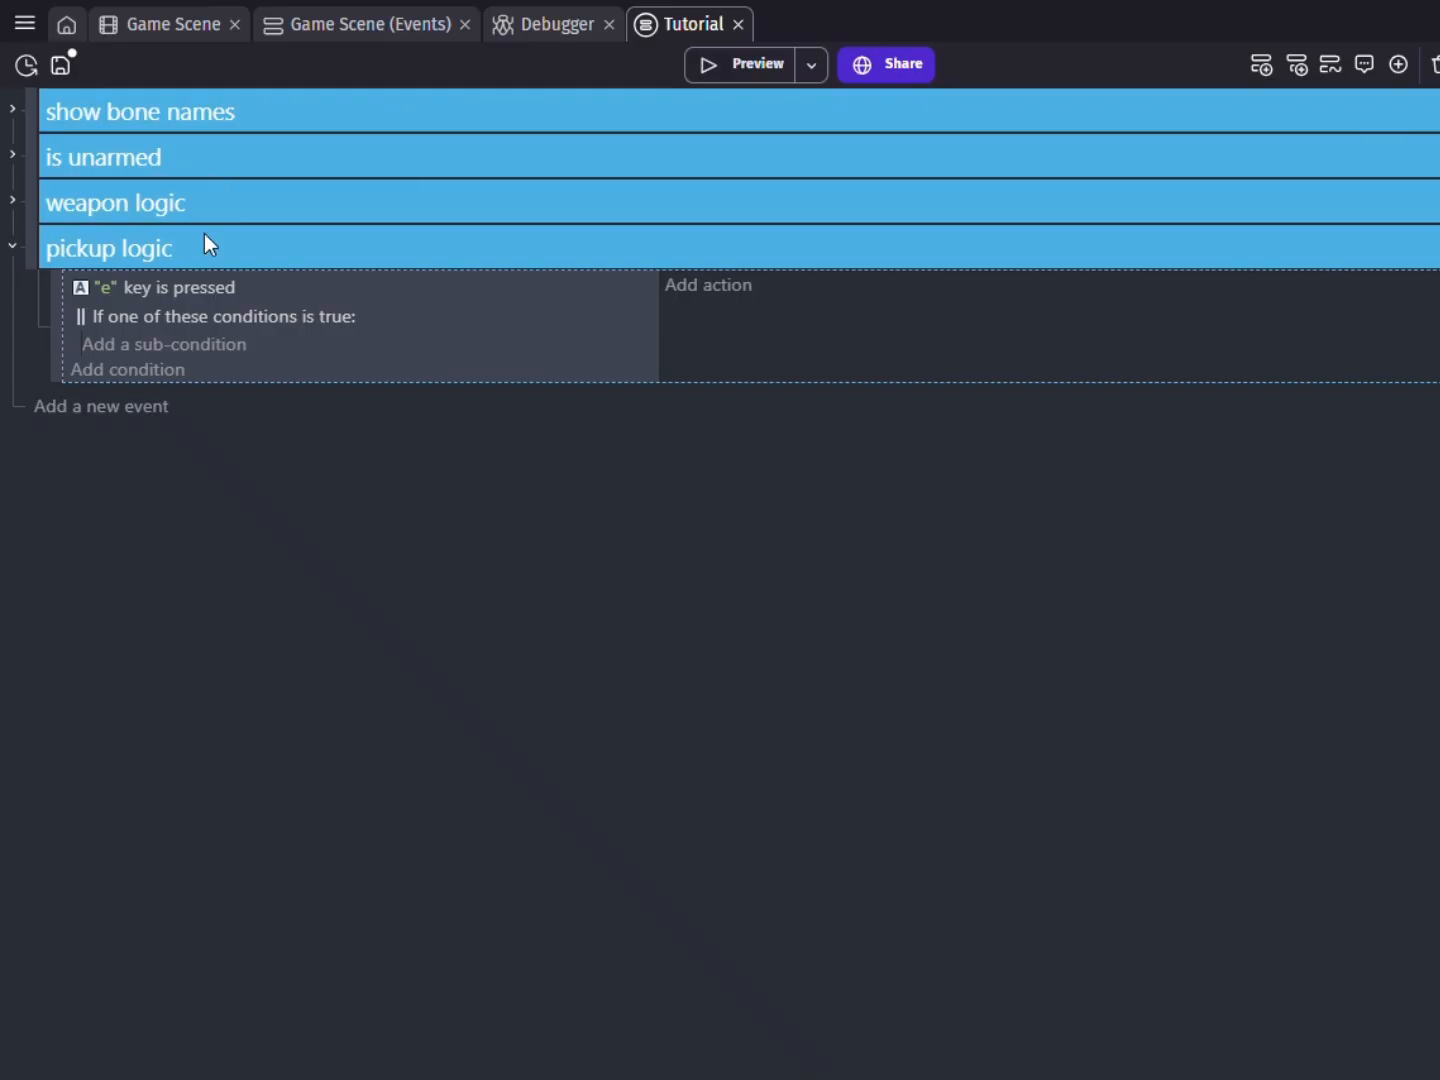
Add a sub-condition to the Or condition that the visual object's distance to weapons is below 100 pixels.
click(205, 342)
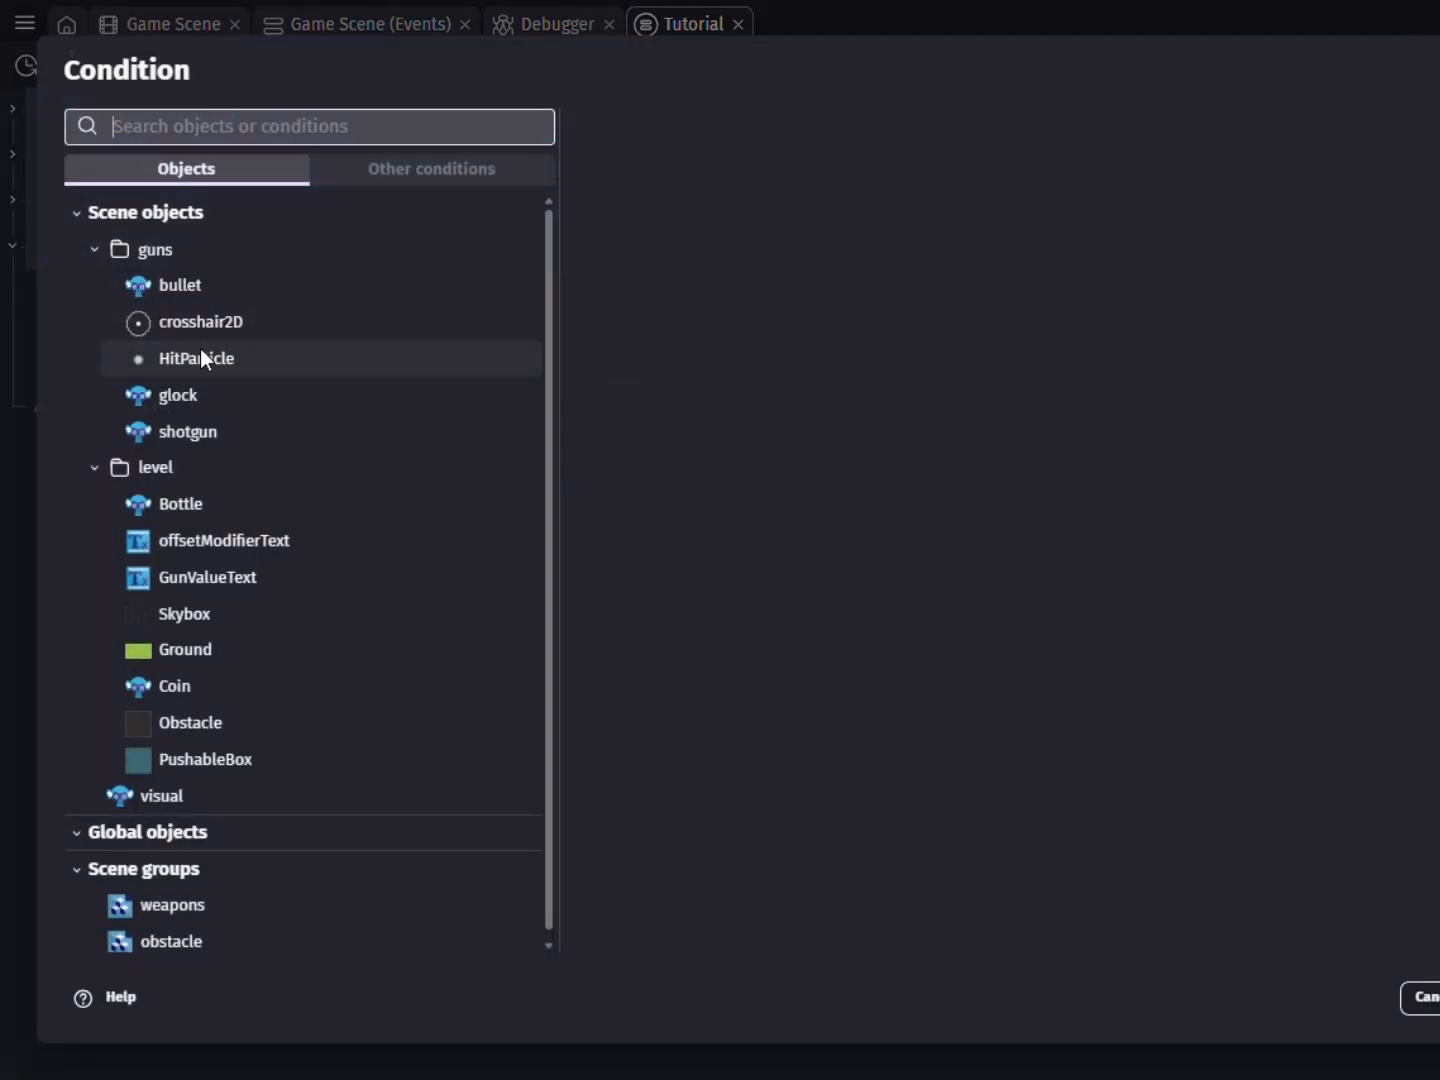
click(167, 785)
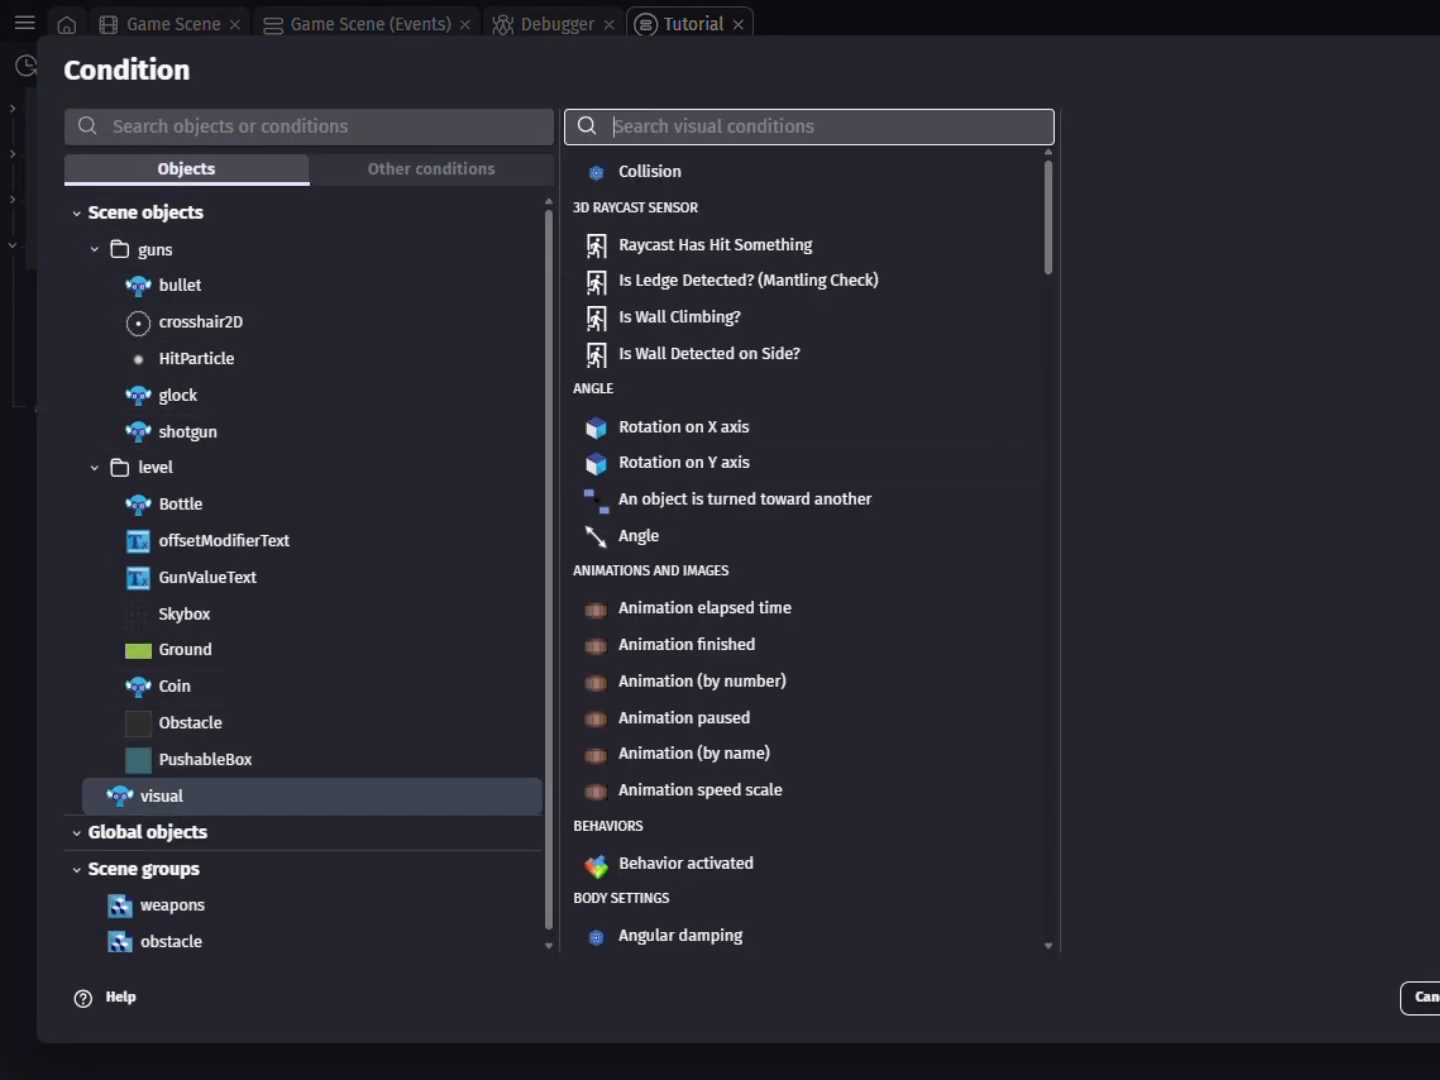
click(664, 131)
text(distance)
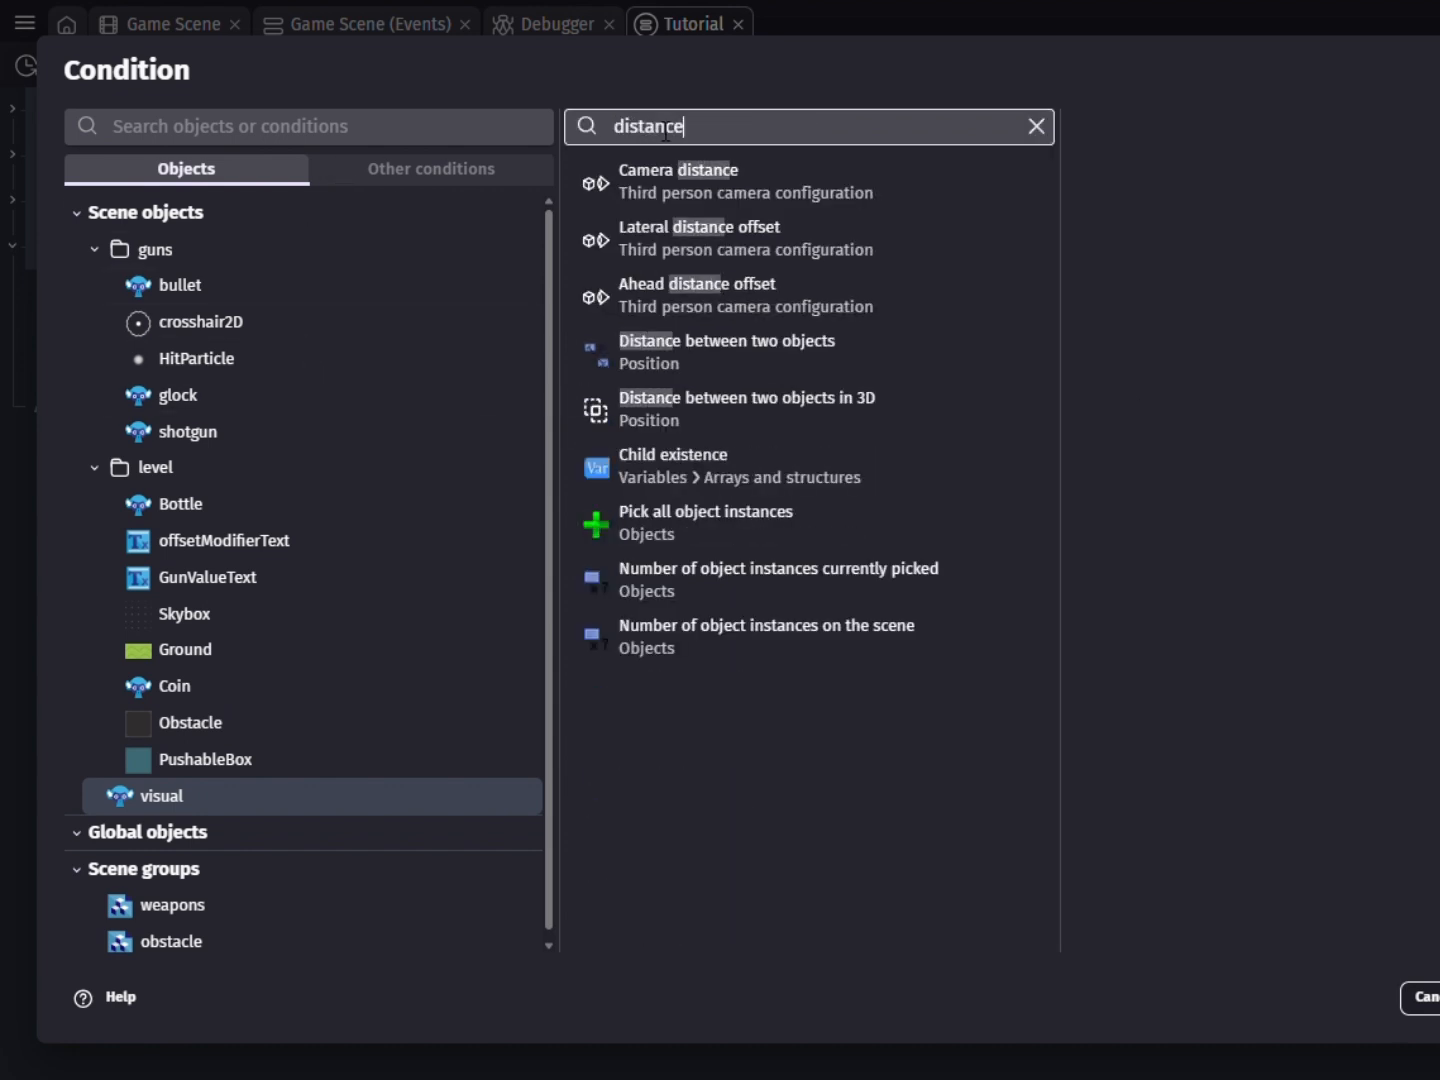
click(740, 343)
text(we)
click(1196, 315)
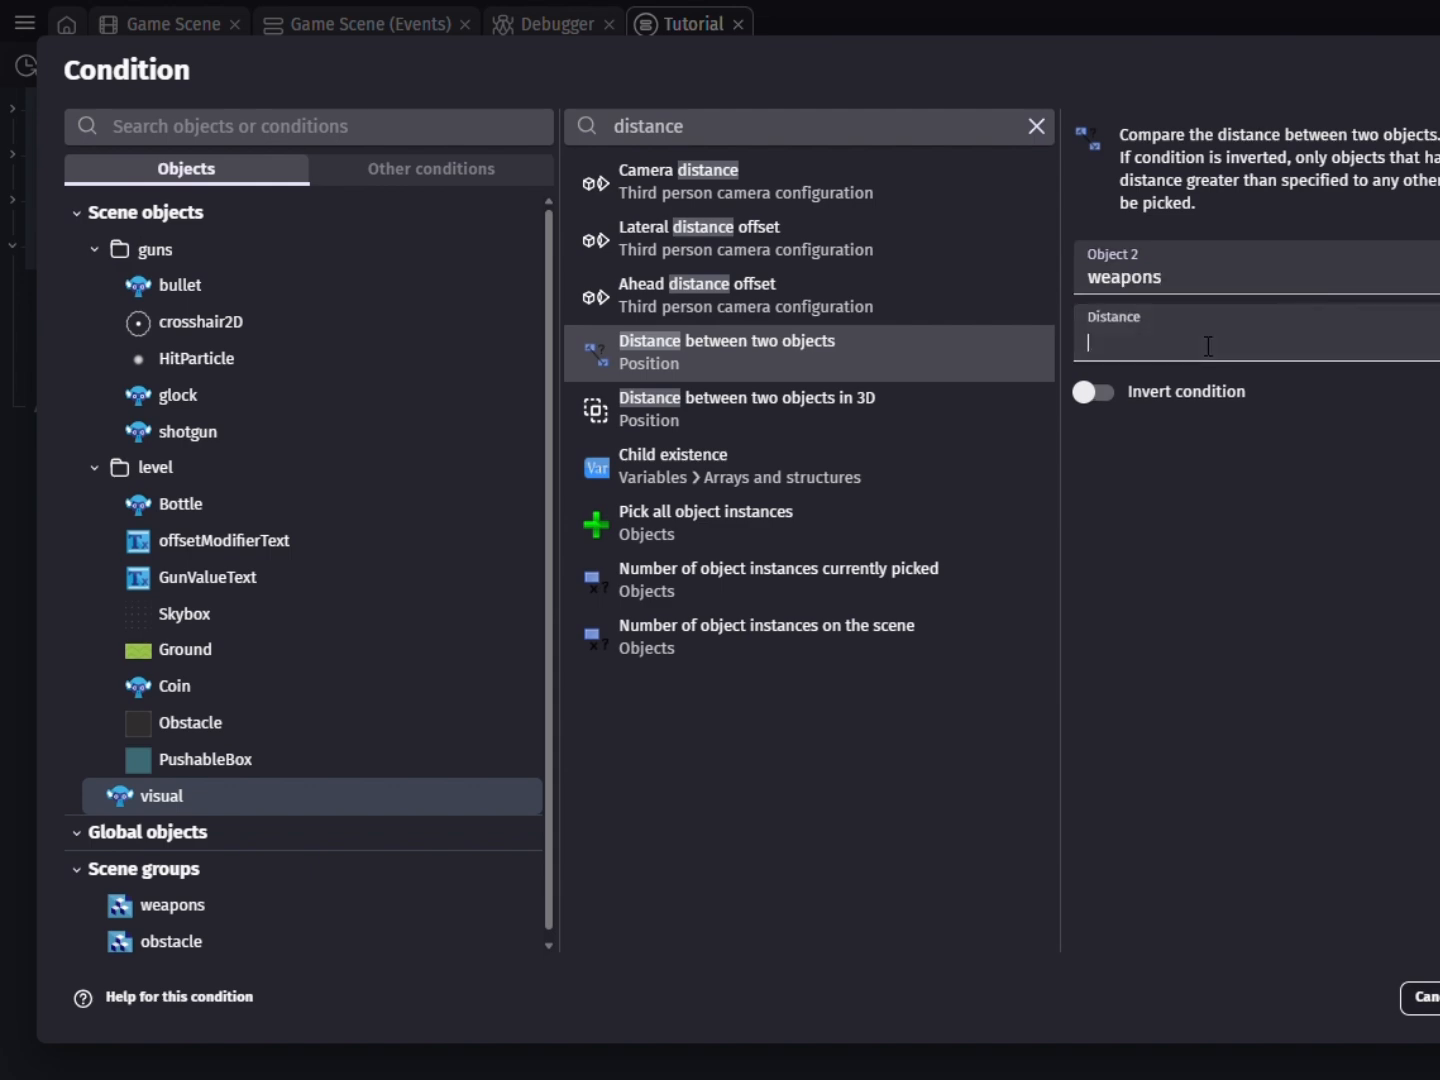
text(100)
key(Return)
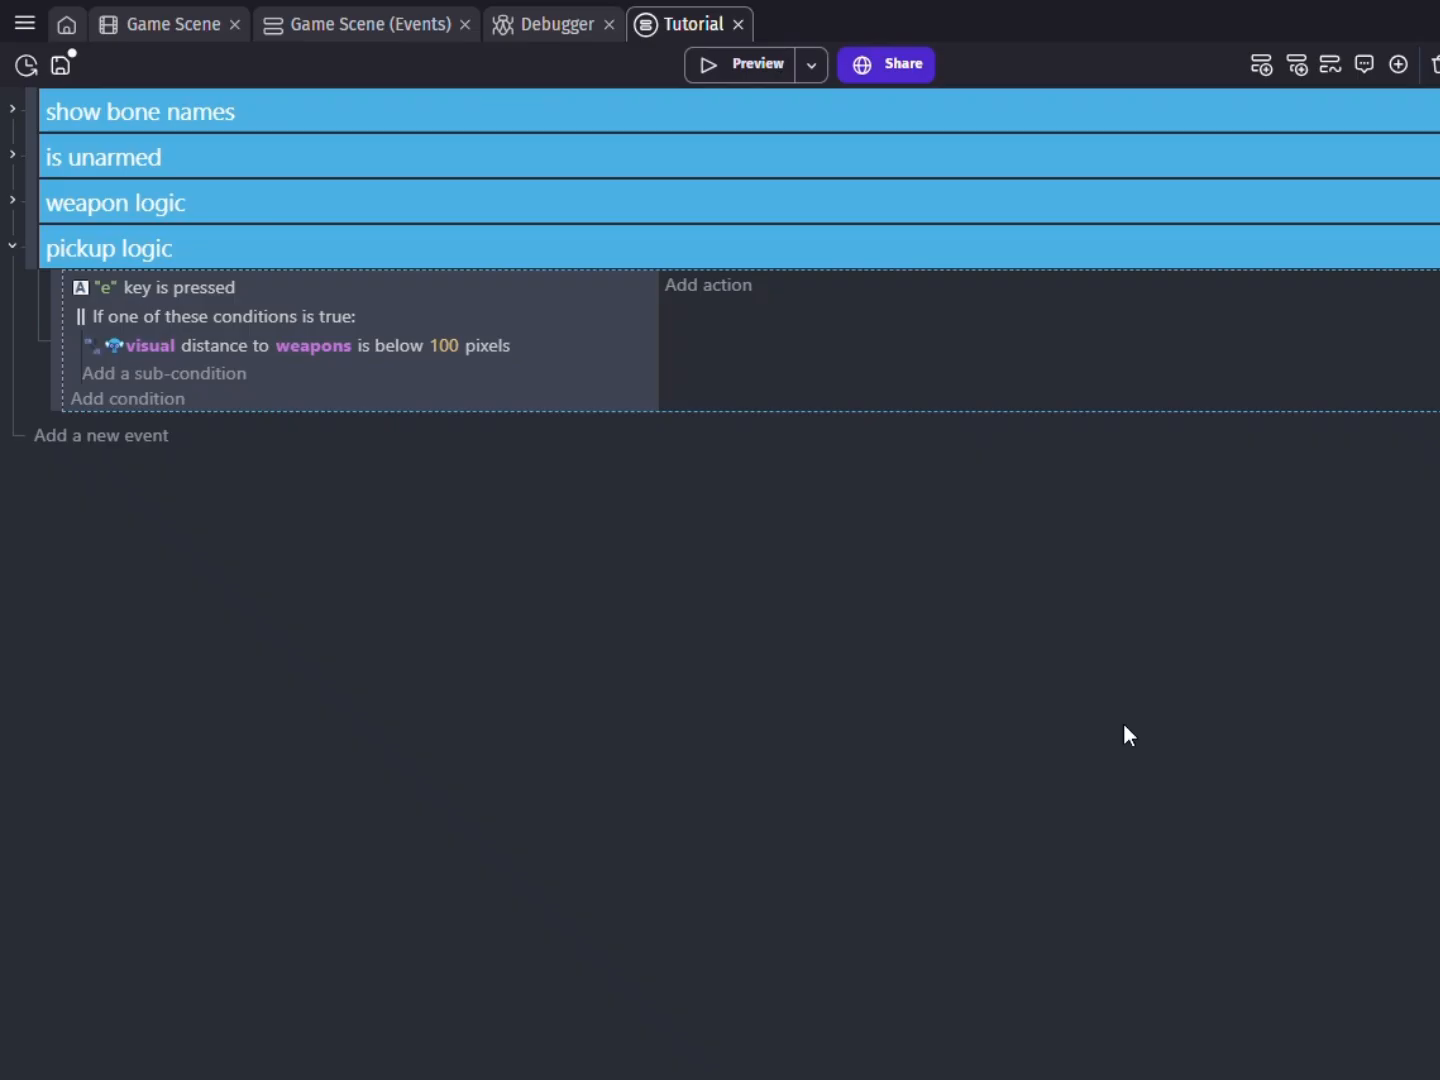
Add a Collision sub-condition between visual and weapons under the Or condition in "pickup logic".
click(212, 376)
click(172, 792)
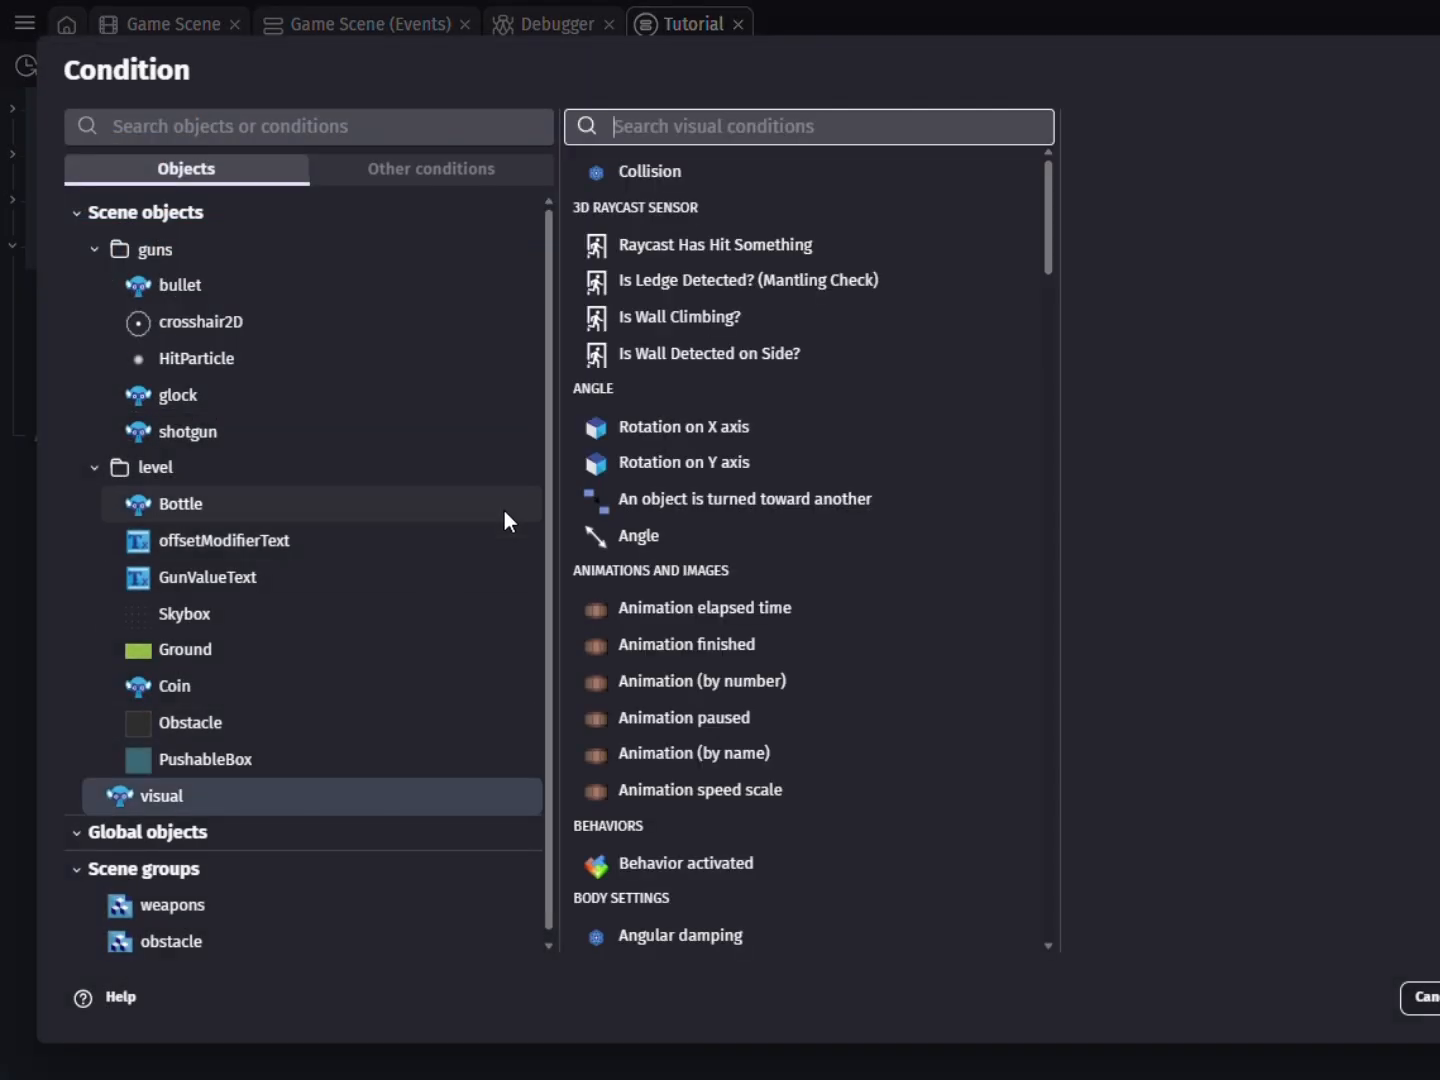
text(coll)
click(693, 190)
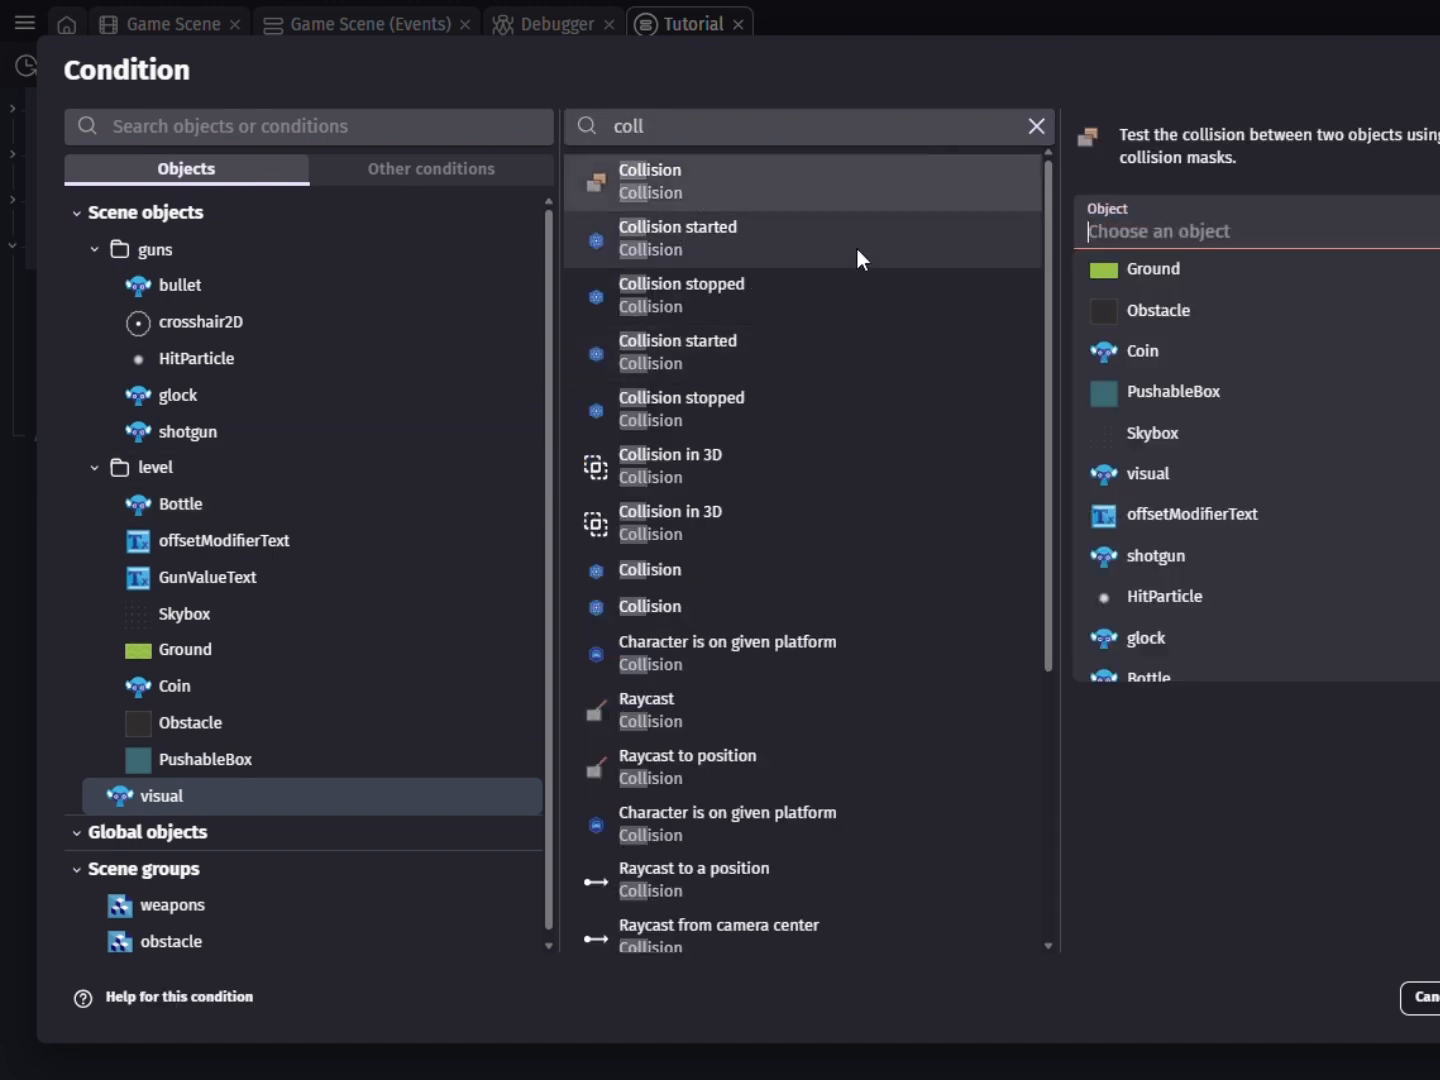
text(we)
click(1103, 282)
key(Return)
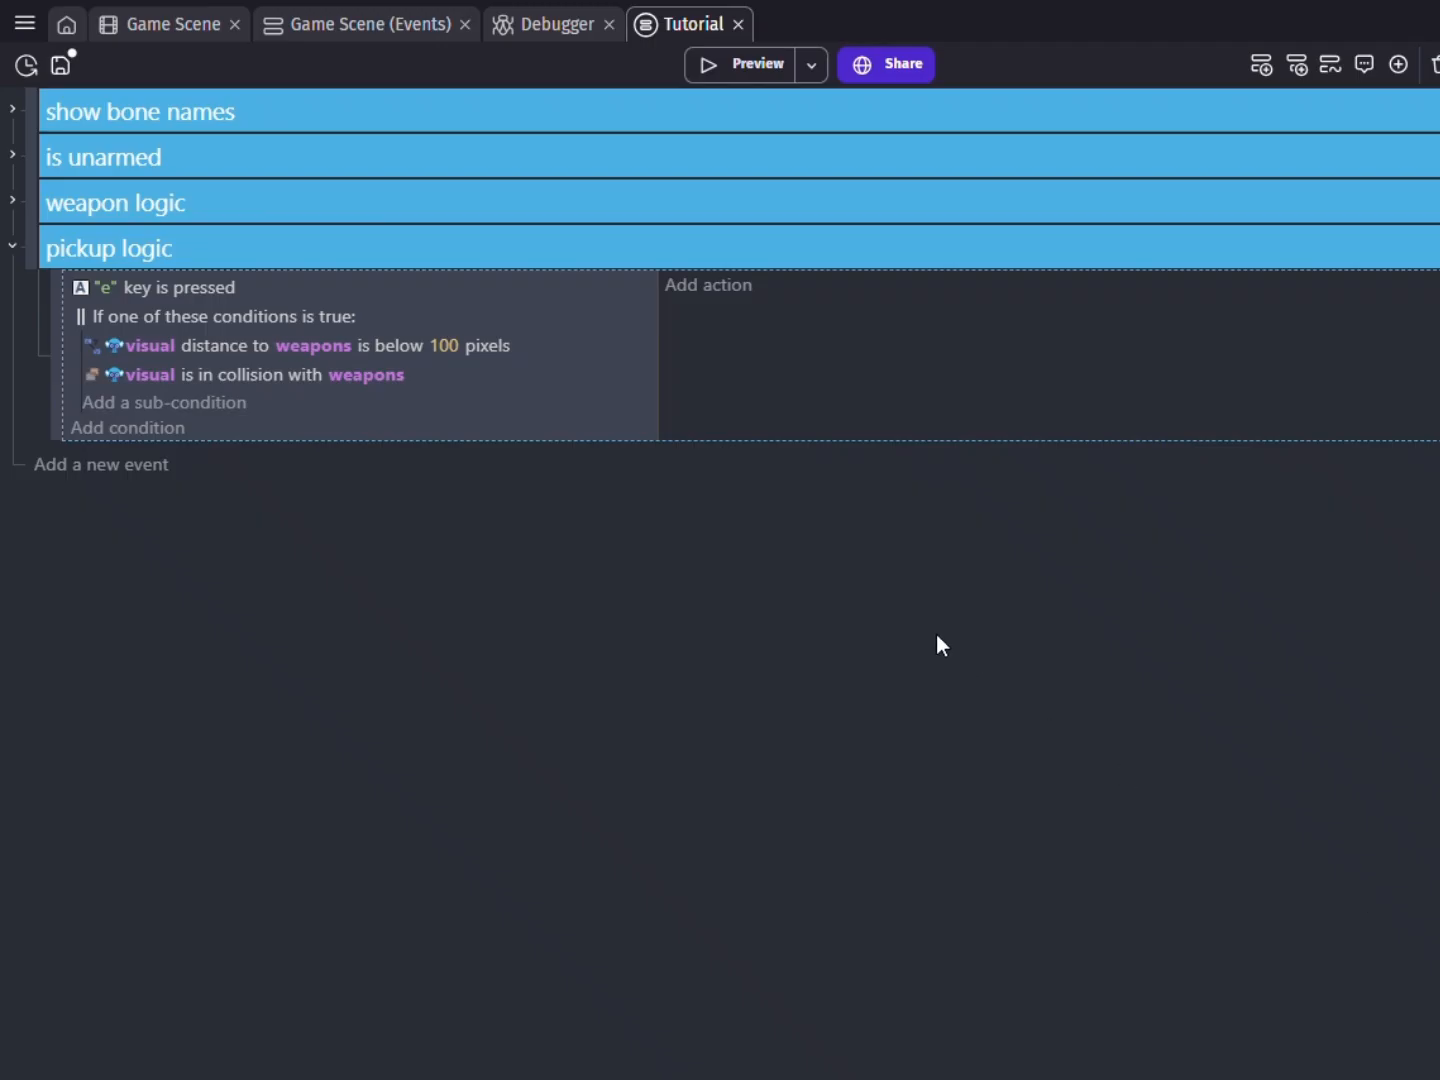
Add an object variable sub-condition under the Or condition requiring the State of weapons to equal "Ground".
click(222, 406)
text(wea)
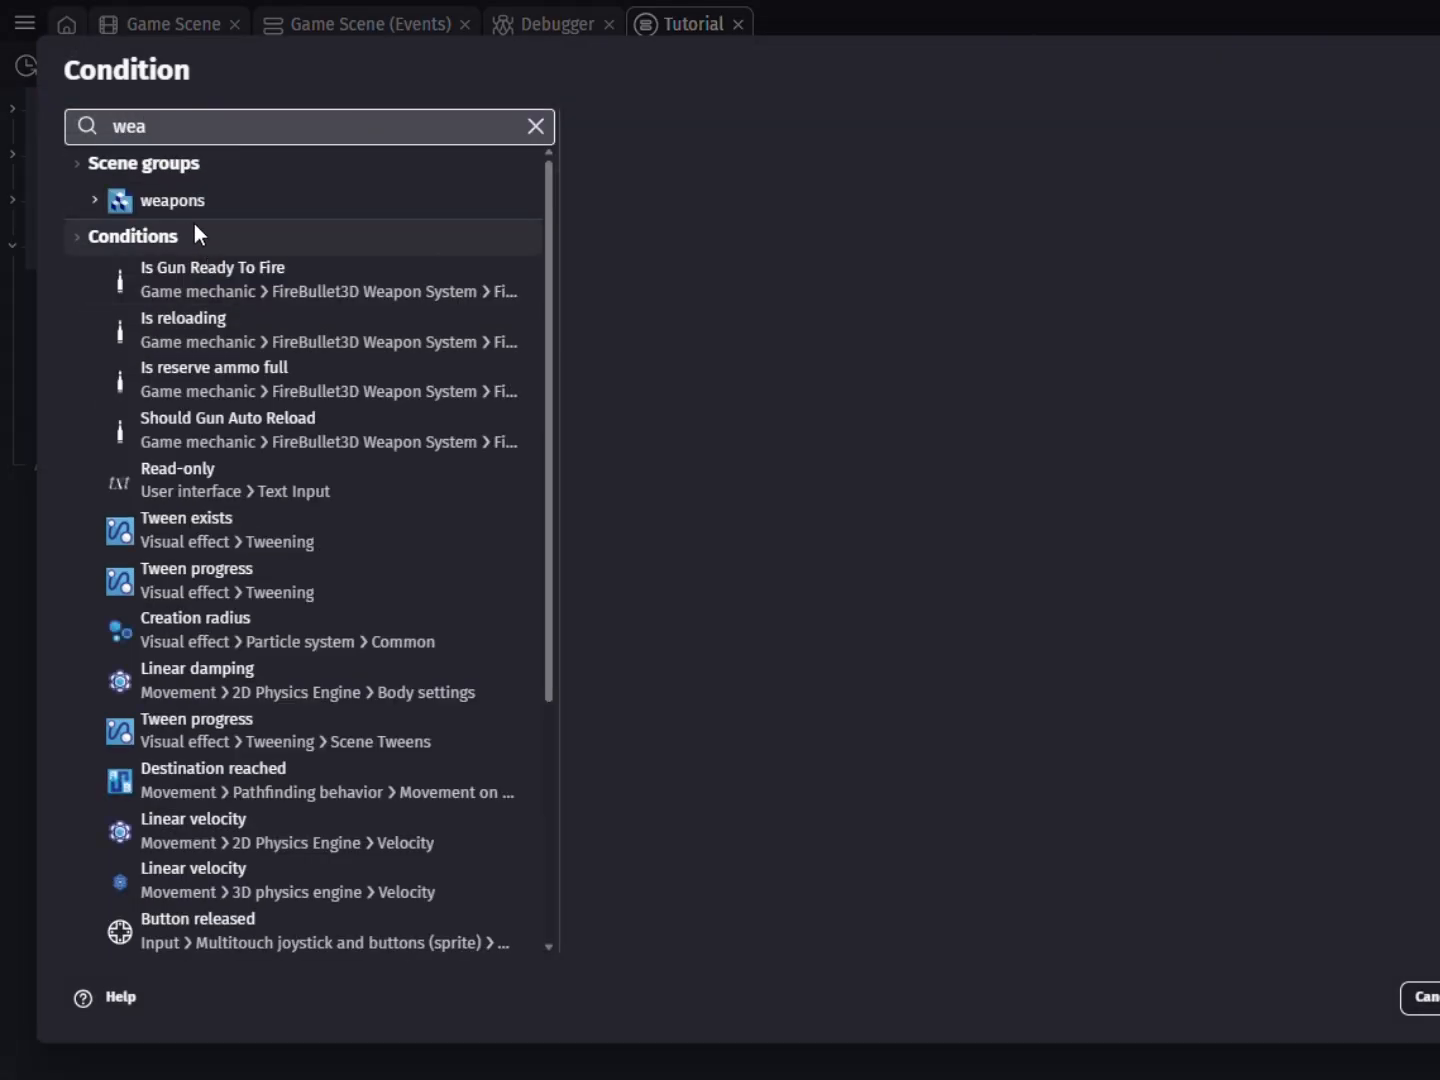
click(257, 203)
text(var)
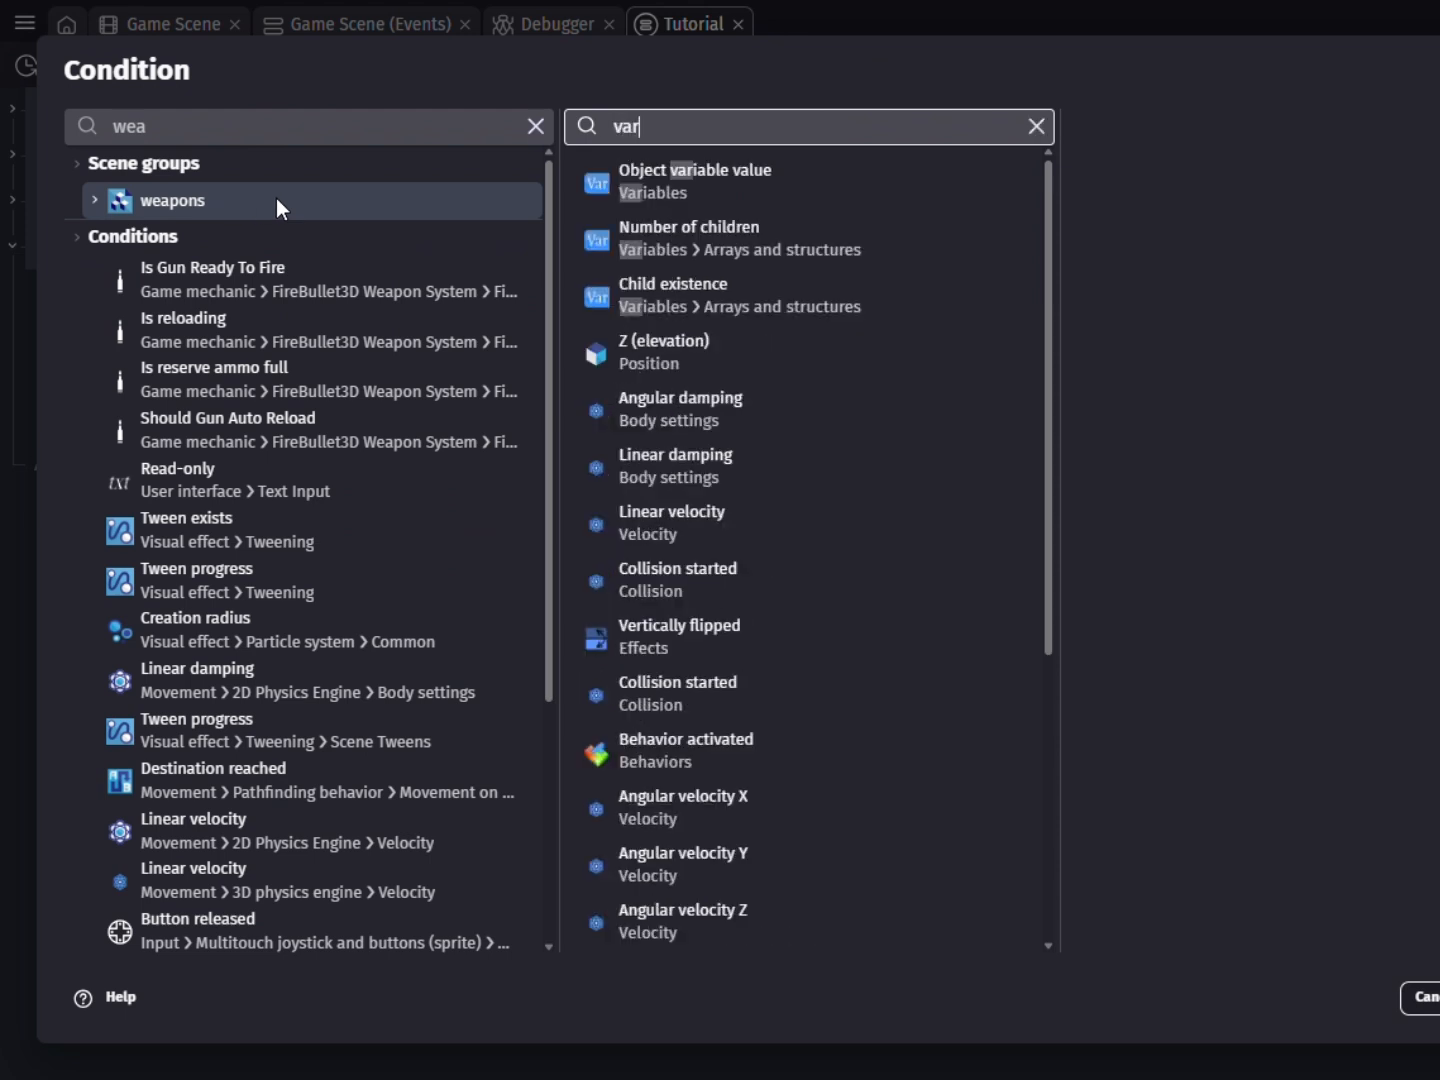
click(712, 175)
click(1188, 330)
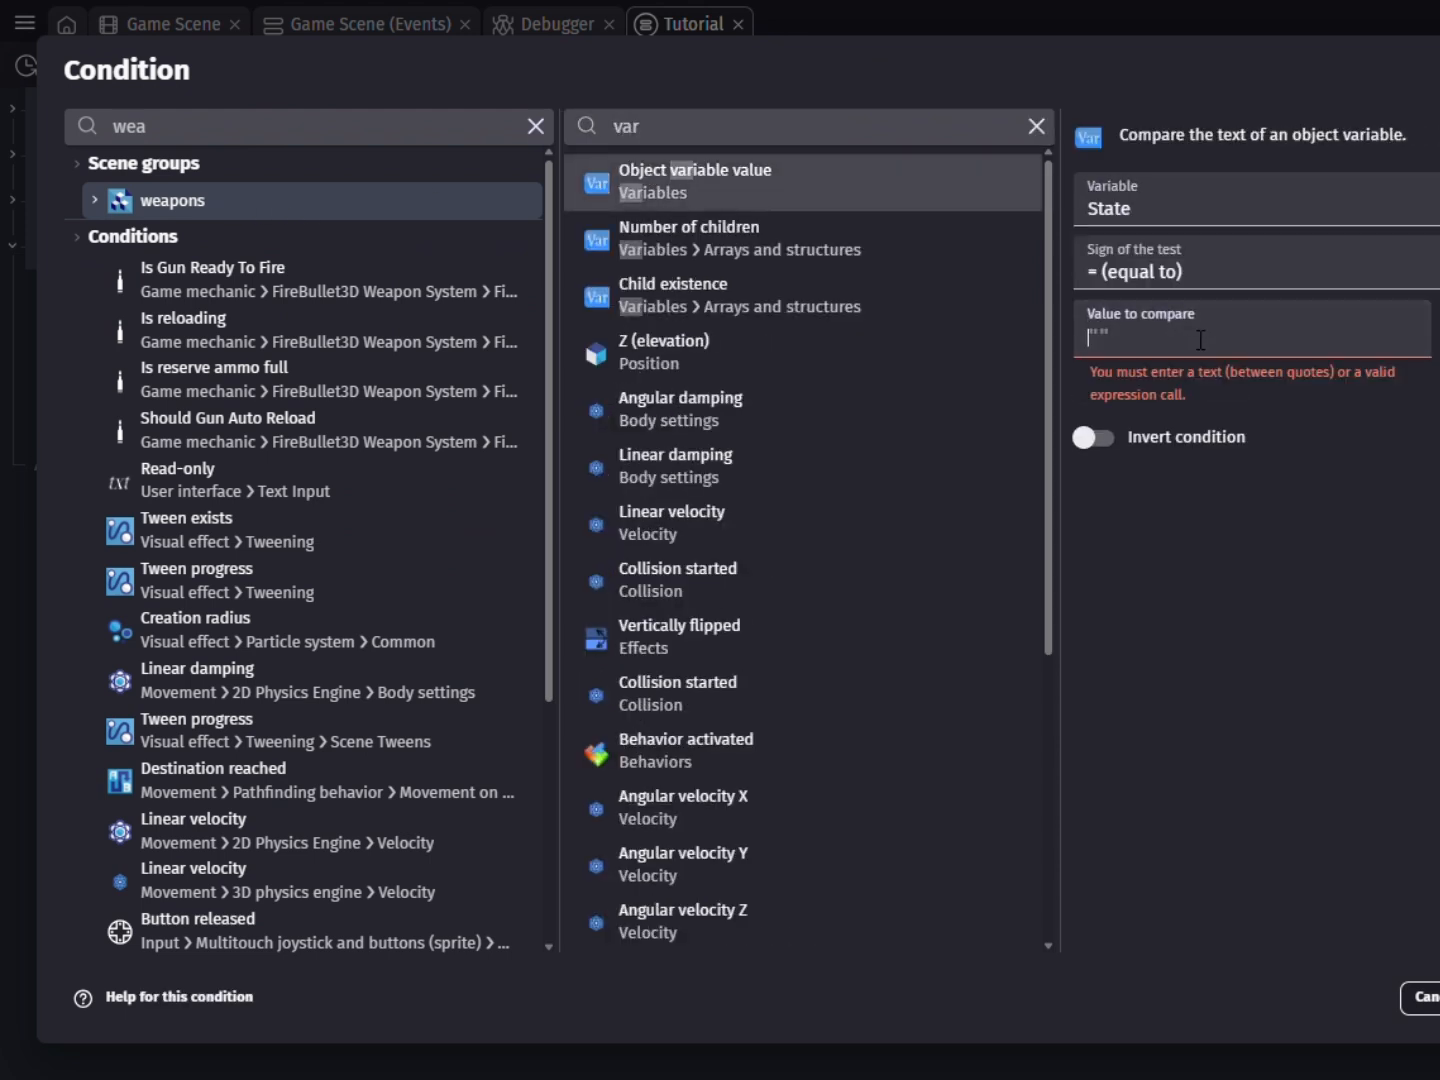
text("ground)
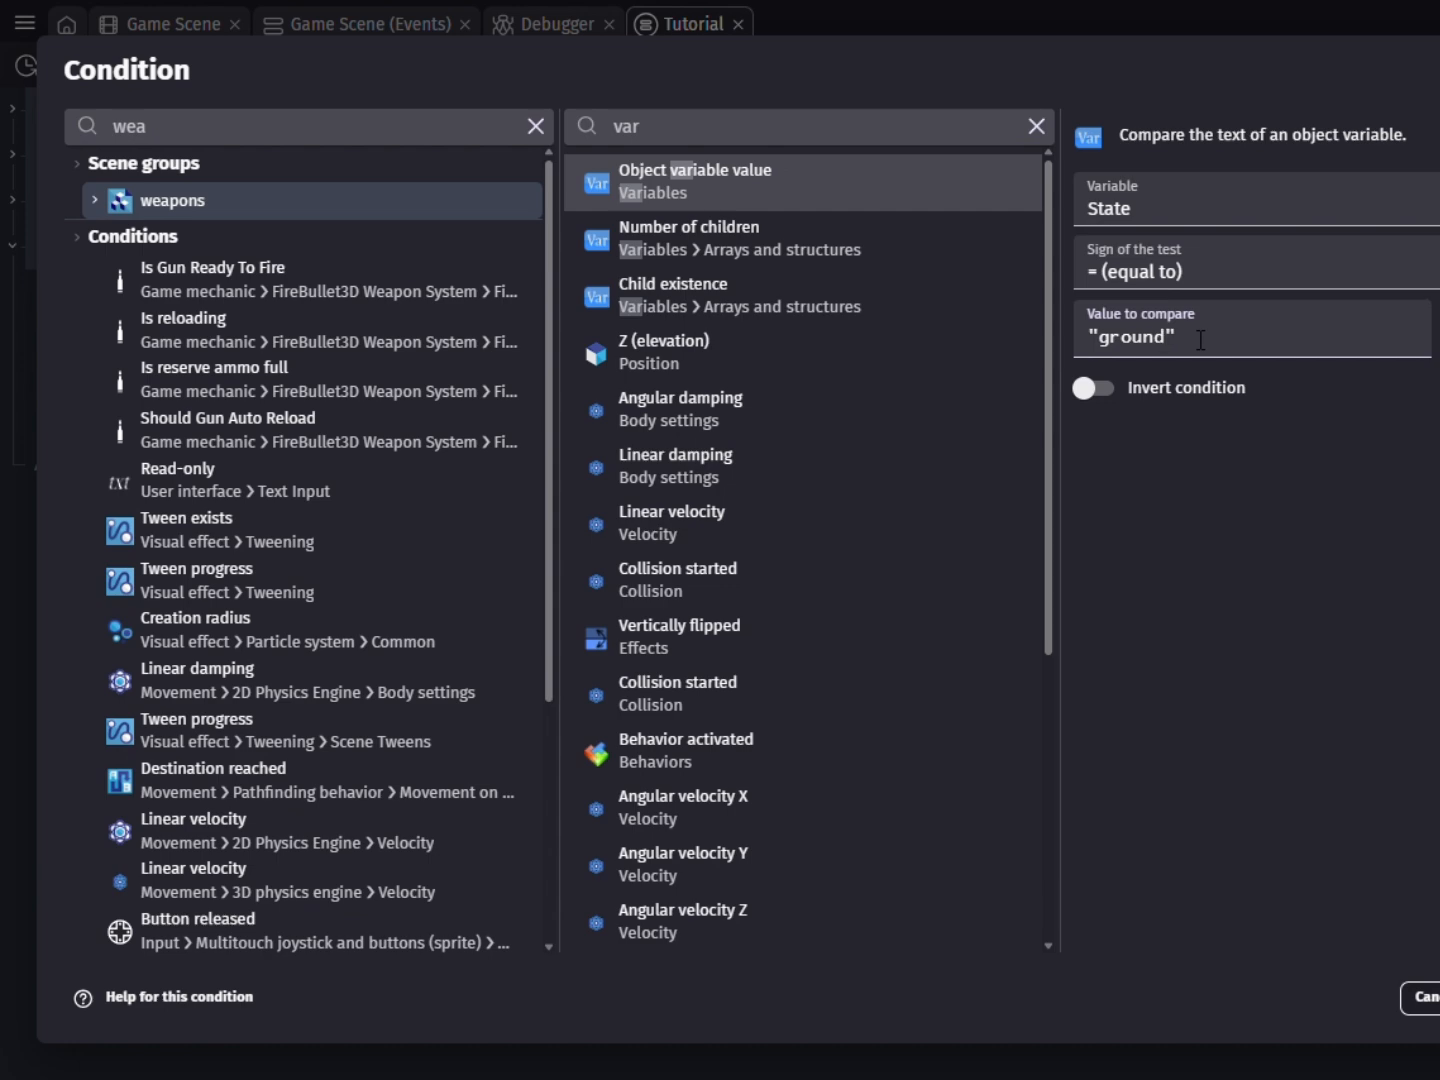
key(BackSpace)
text(G)
key(Return)
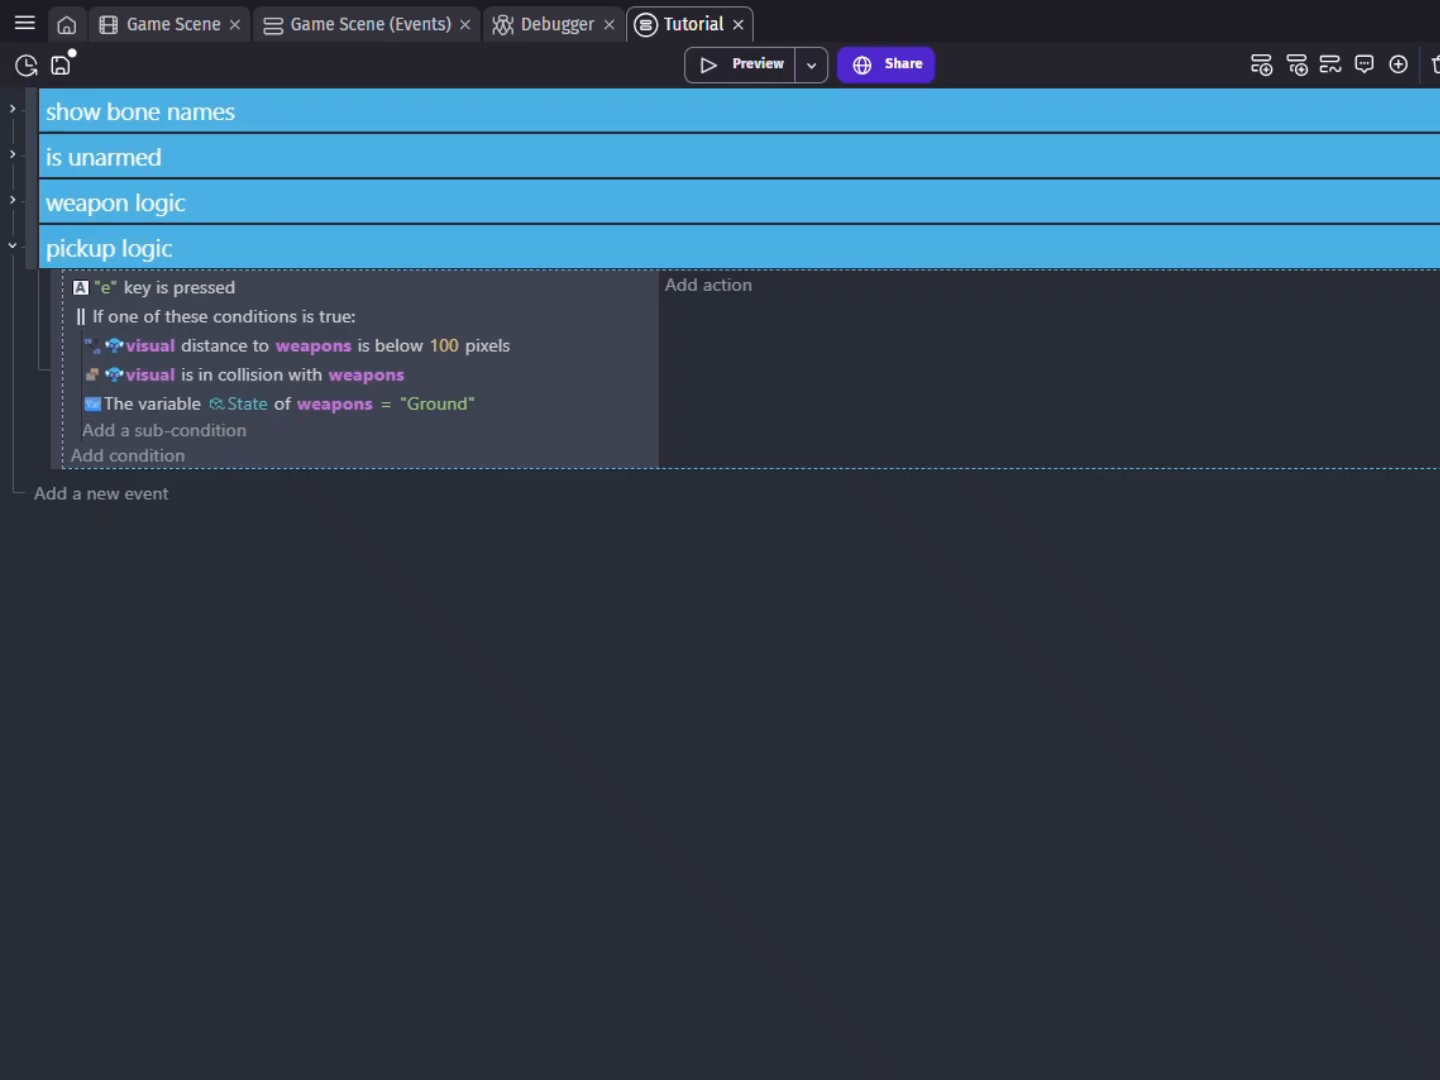
Start a Pick nearest object condition for weapons in the "pickup logic" event, with X position visual.X().
click(145, 452)
text(pik)
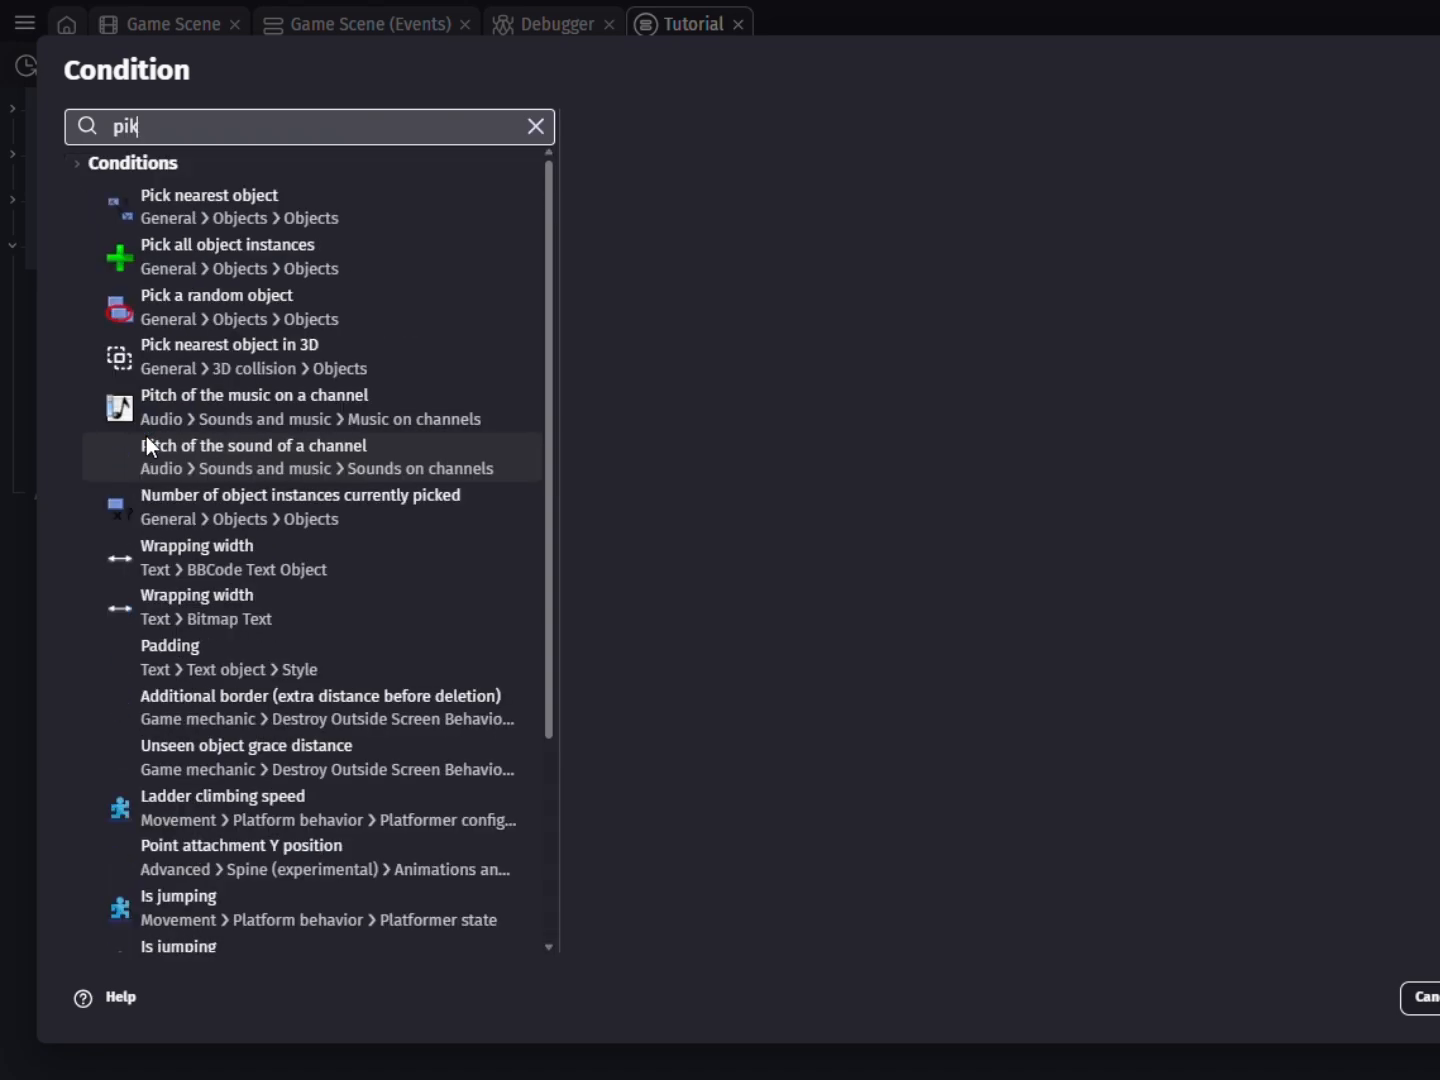
key(BackSpace)
key(BackSpace)
key(BackSpace)
text(pick)
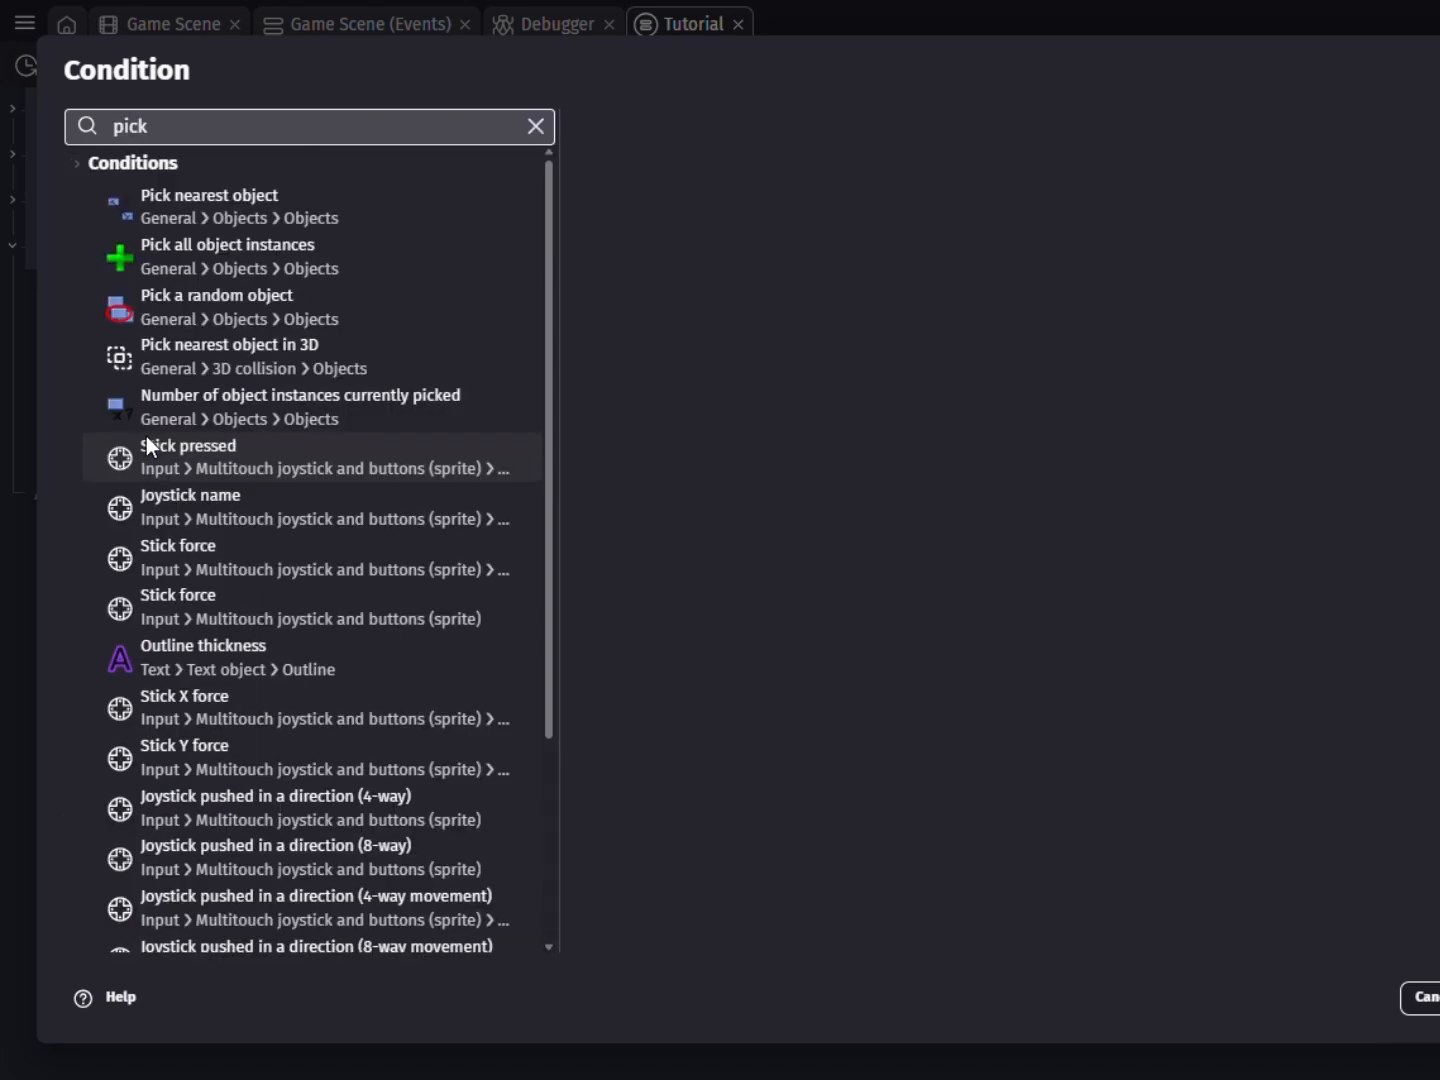
click(420, 218)
text(we)
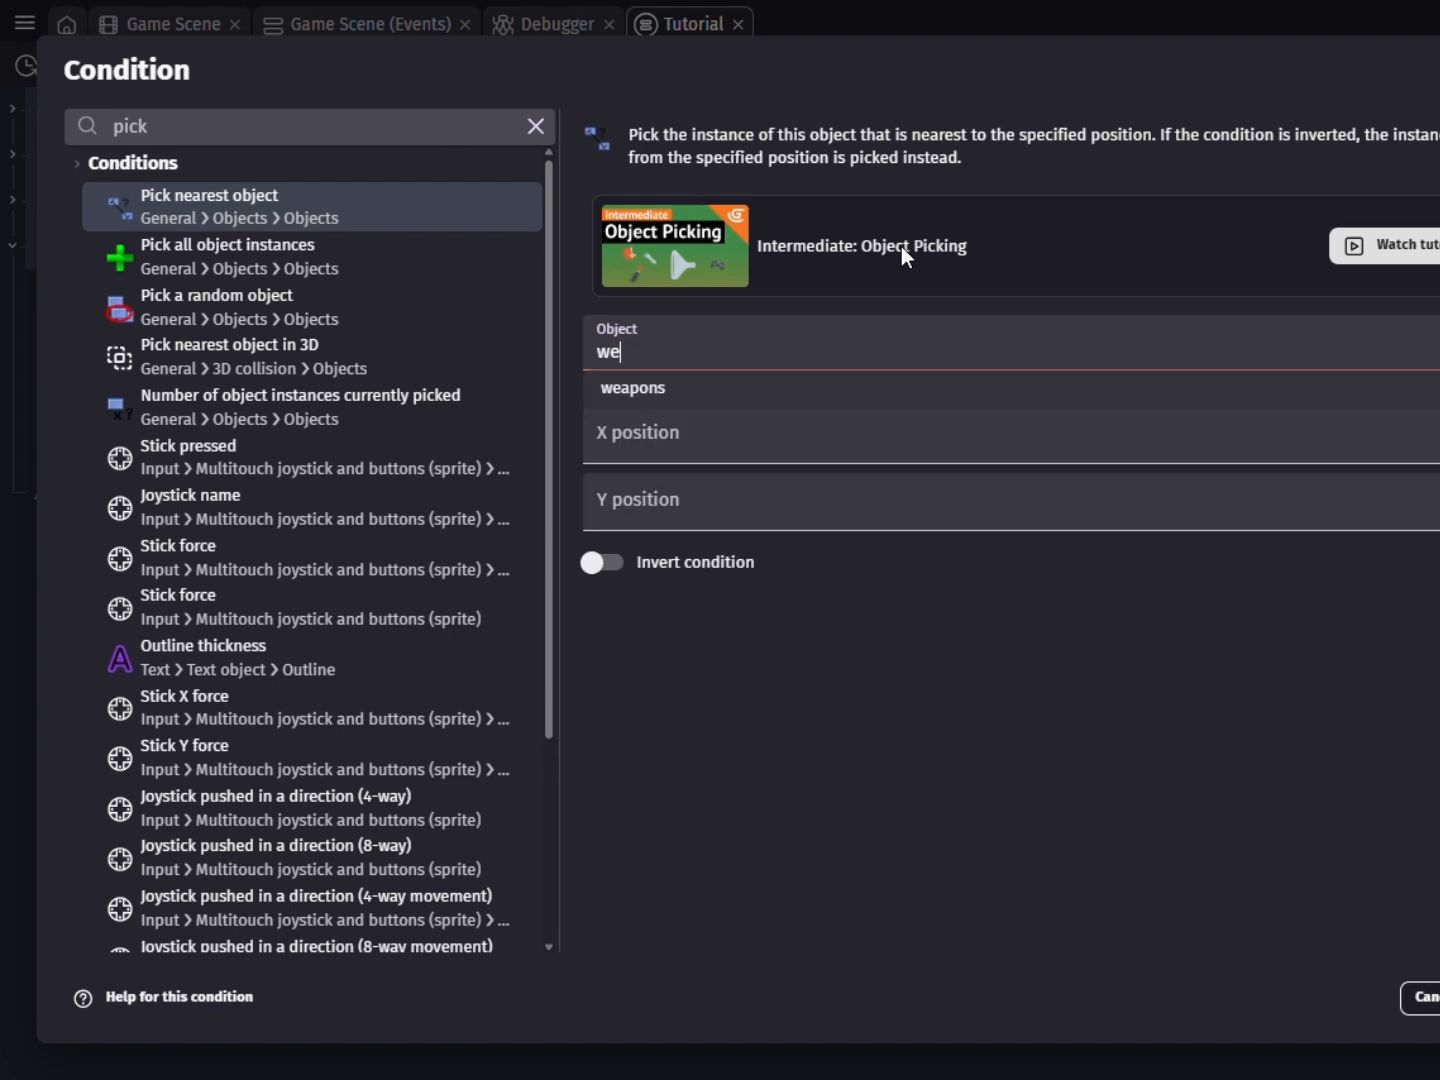
click(730, 382)
text(visual.X())
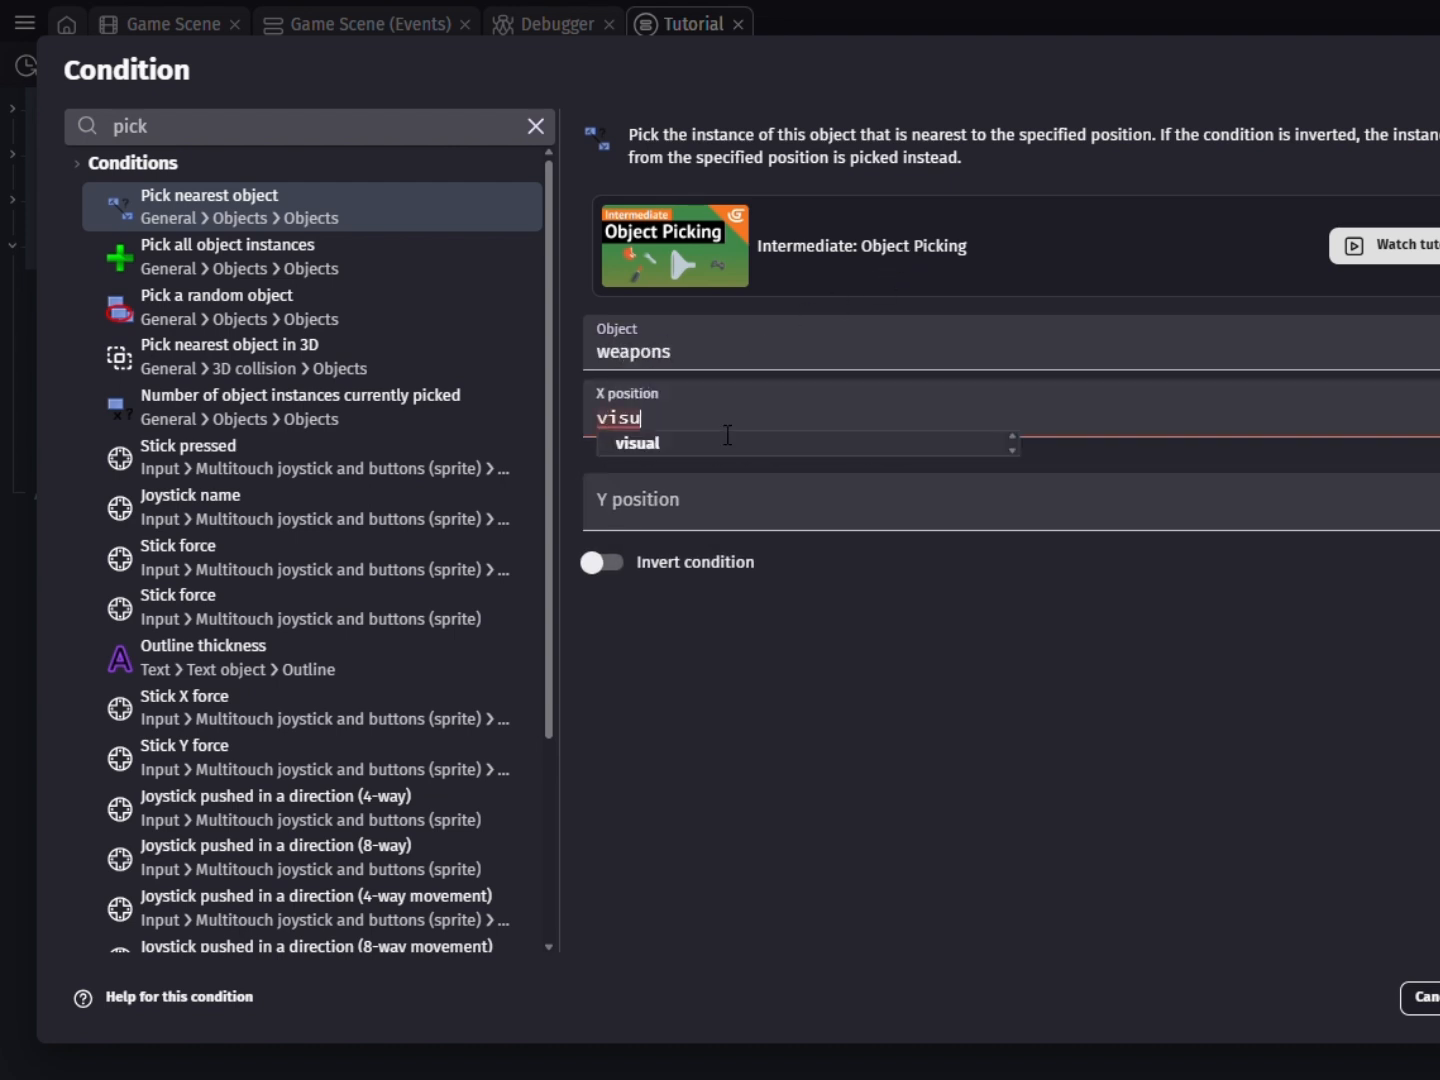
key(Escape)
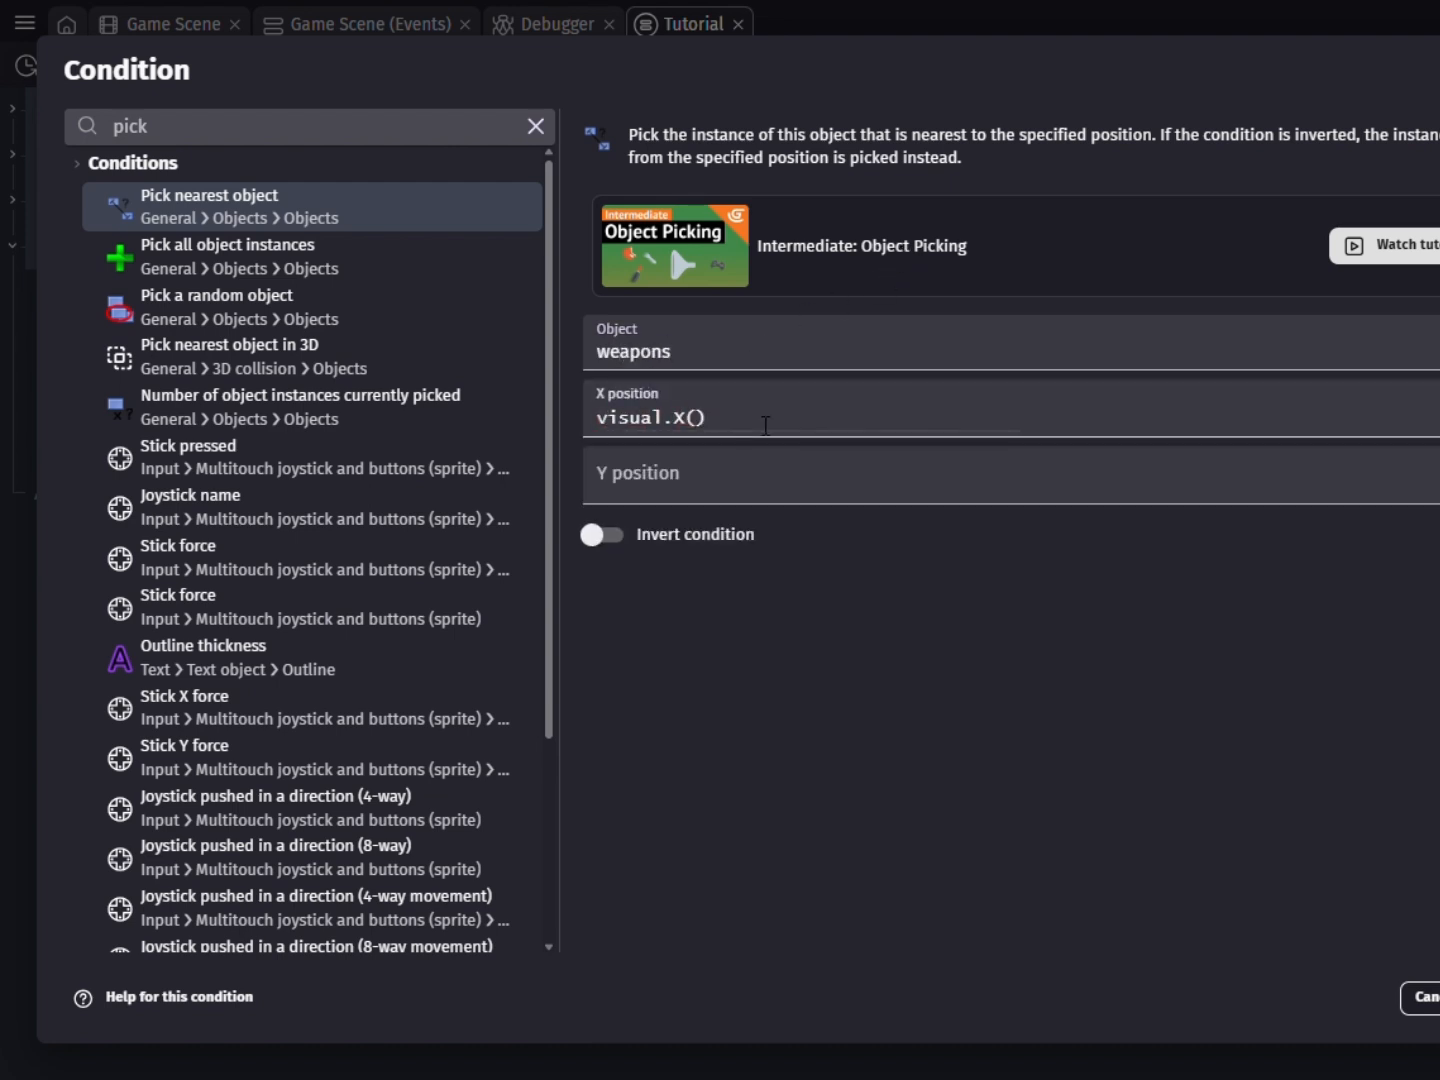
Set the Y position of the Pick nearest object condition to visual.Y() and confirm the condition.
drag(771, 432, 660, 419)
click(691, 472)
text(visual.X())
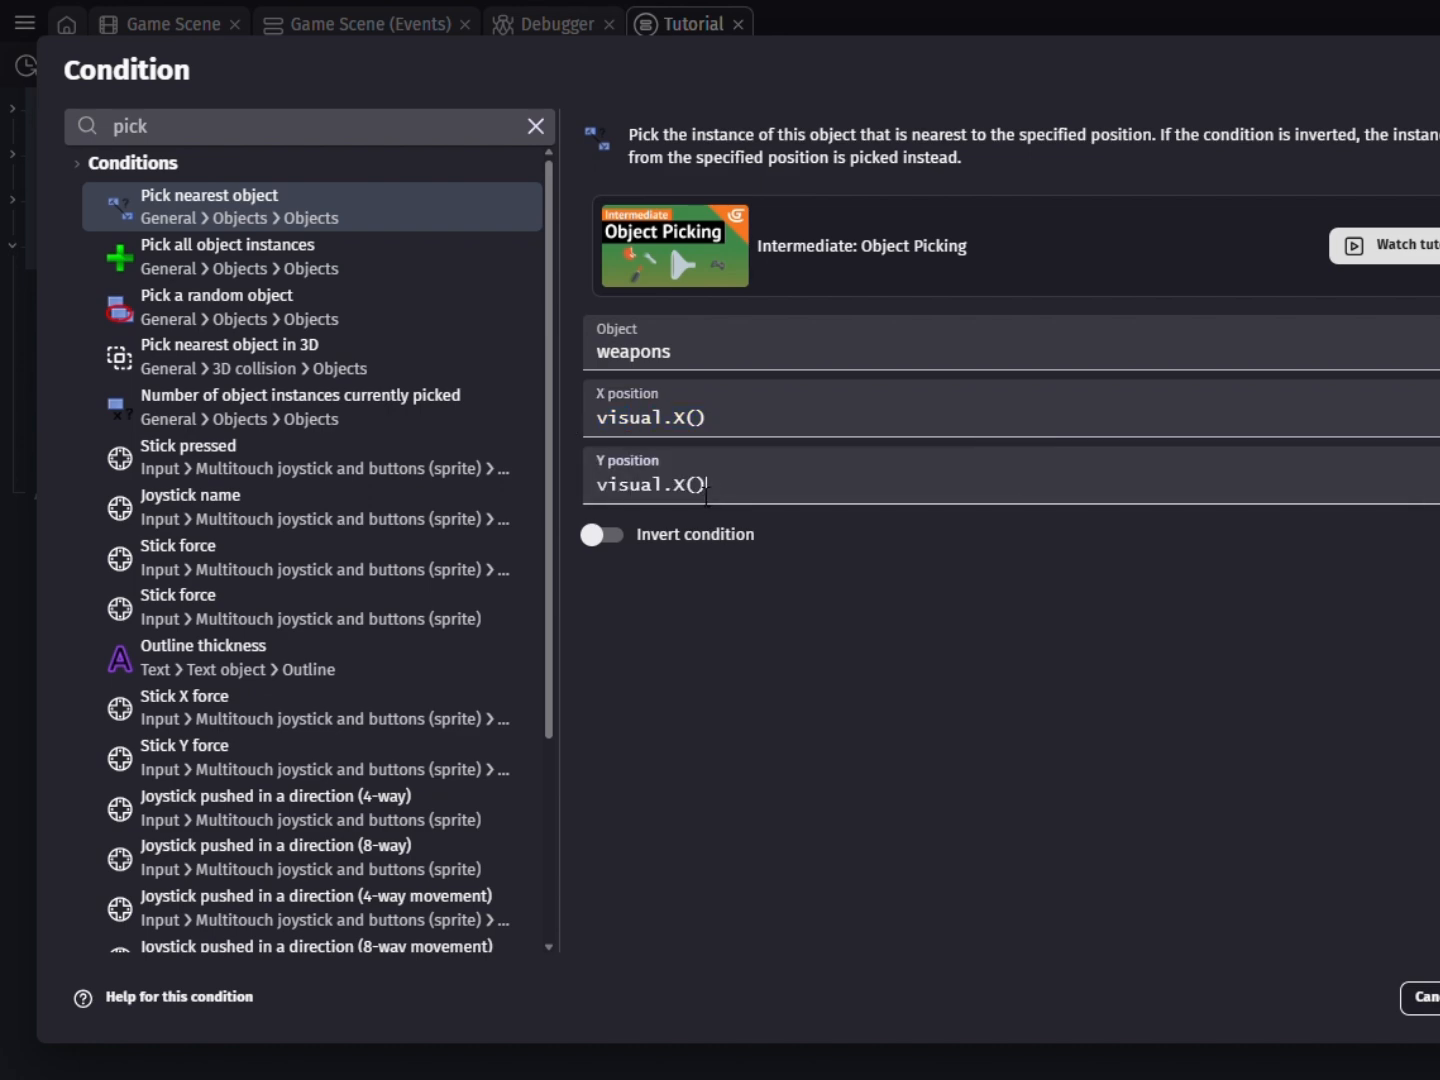
key(Left)
key(Left)
key(BackSpace)
text(Y)
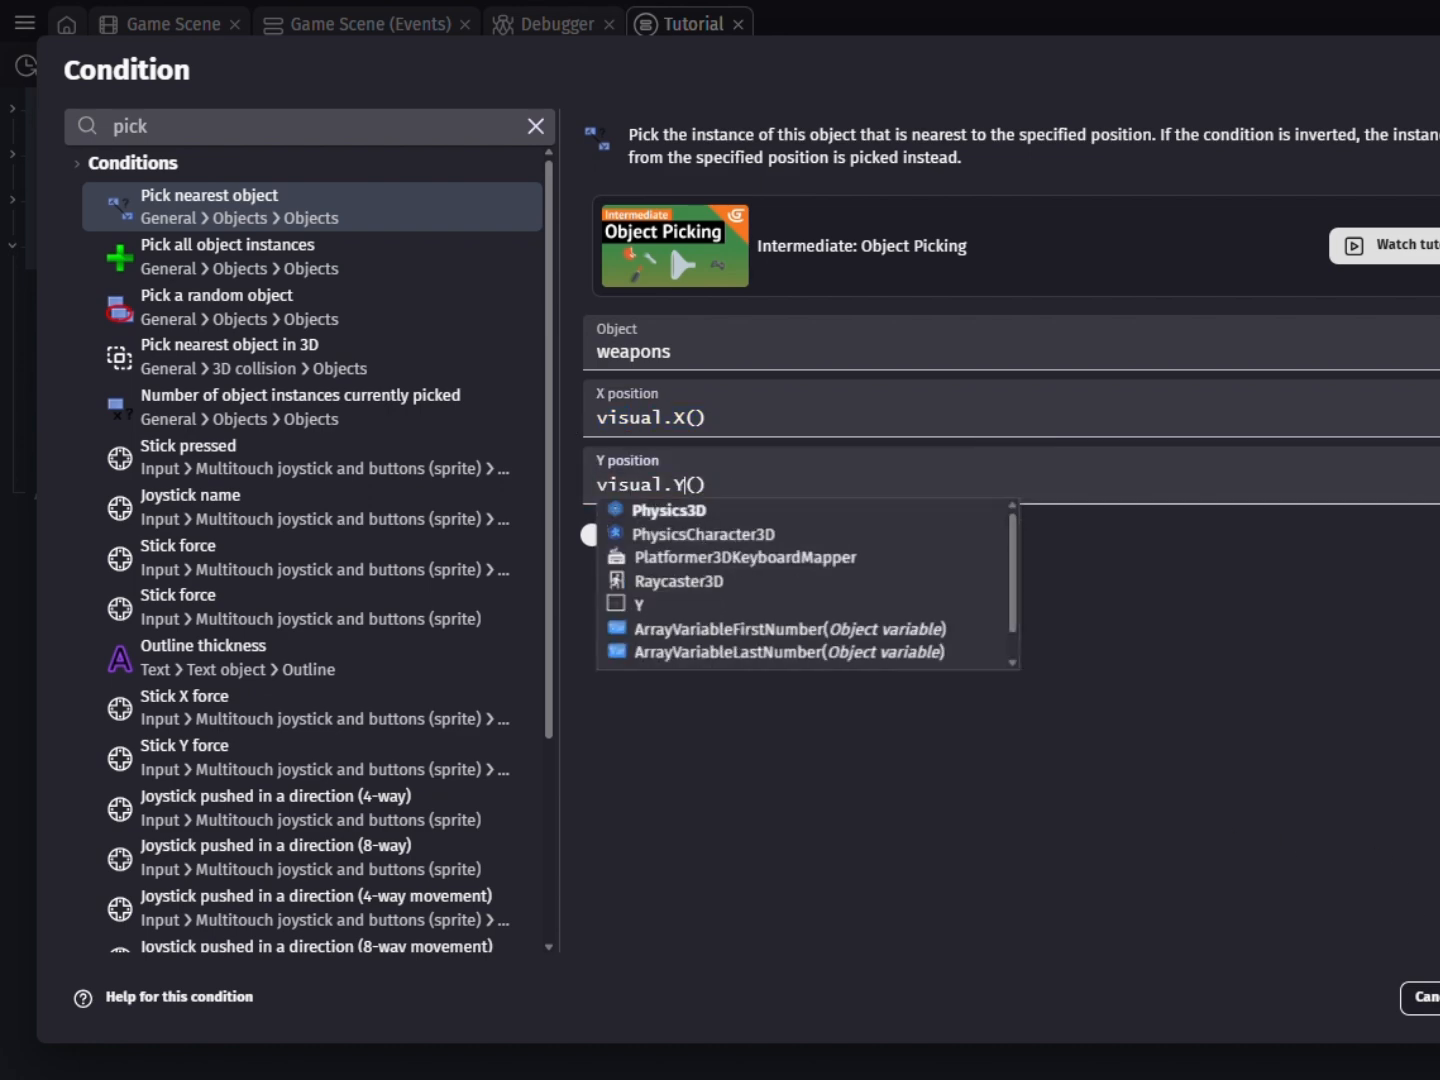
key(Return)
Add a sub-event to the pickup event with the condition that InventoryState of visual equals "OneWeapon".
click(1298, 65)
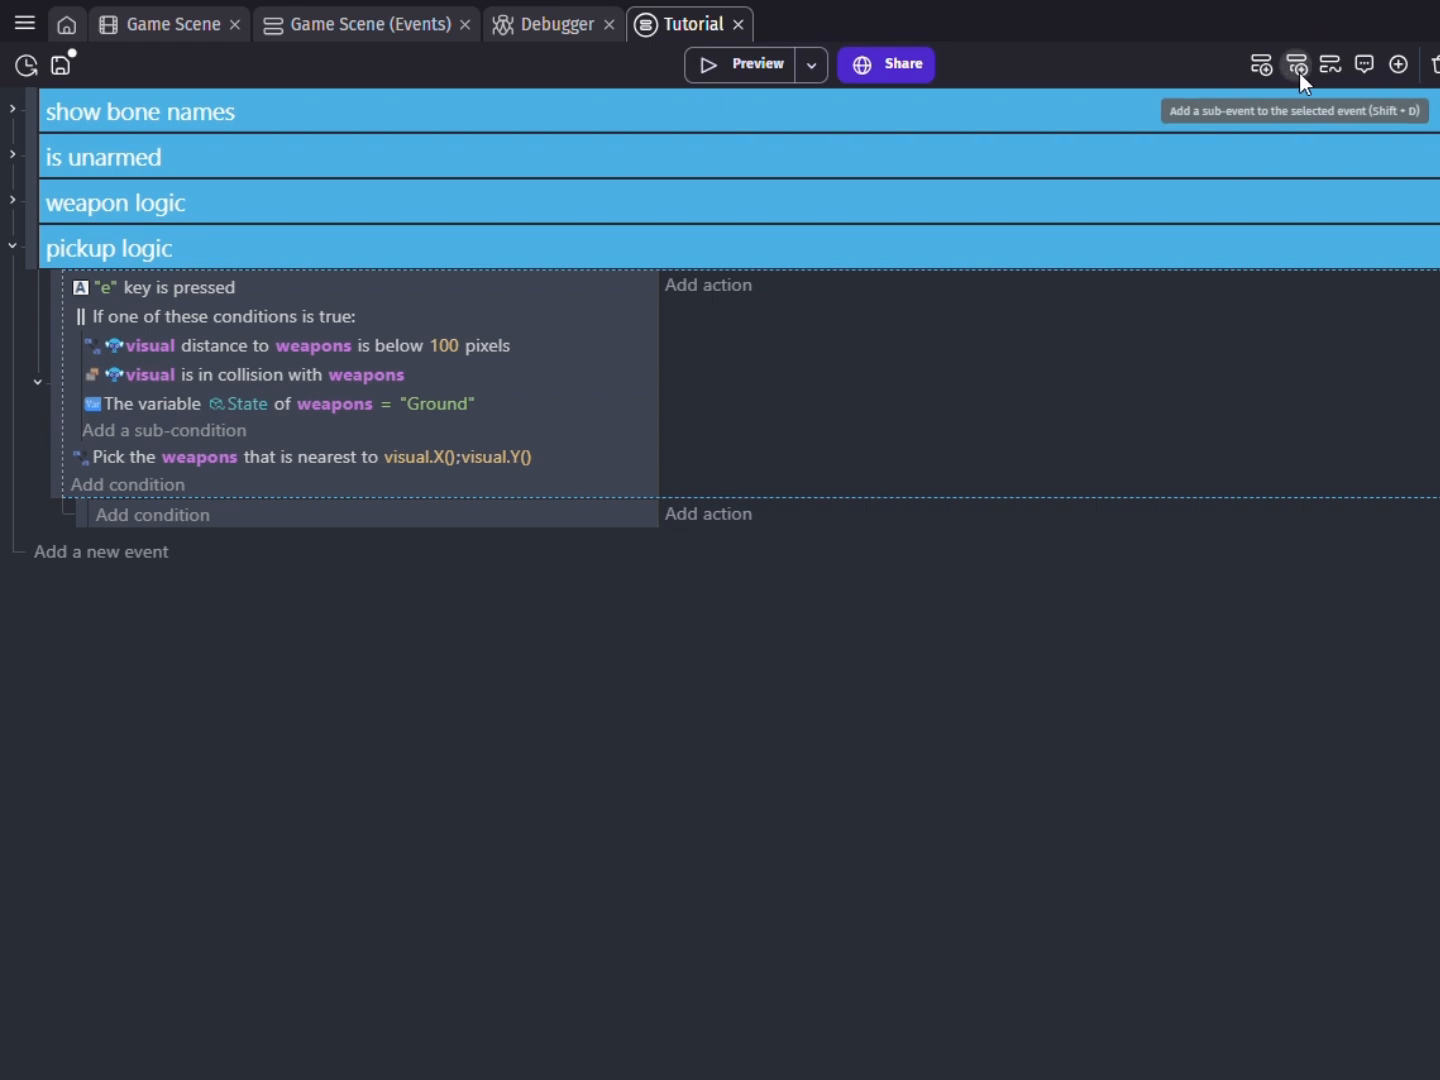
click(172, 515)
click(146, 796)
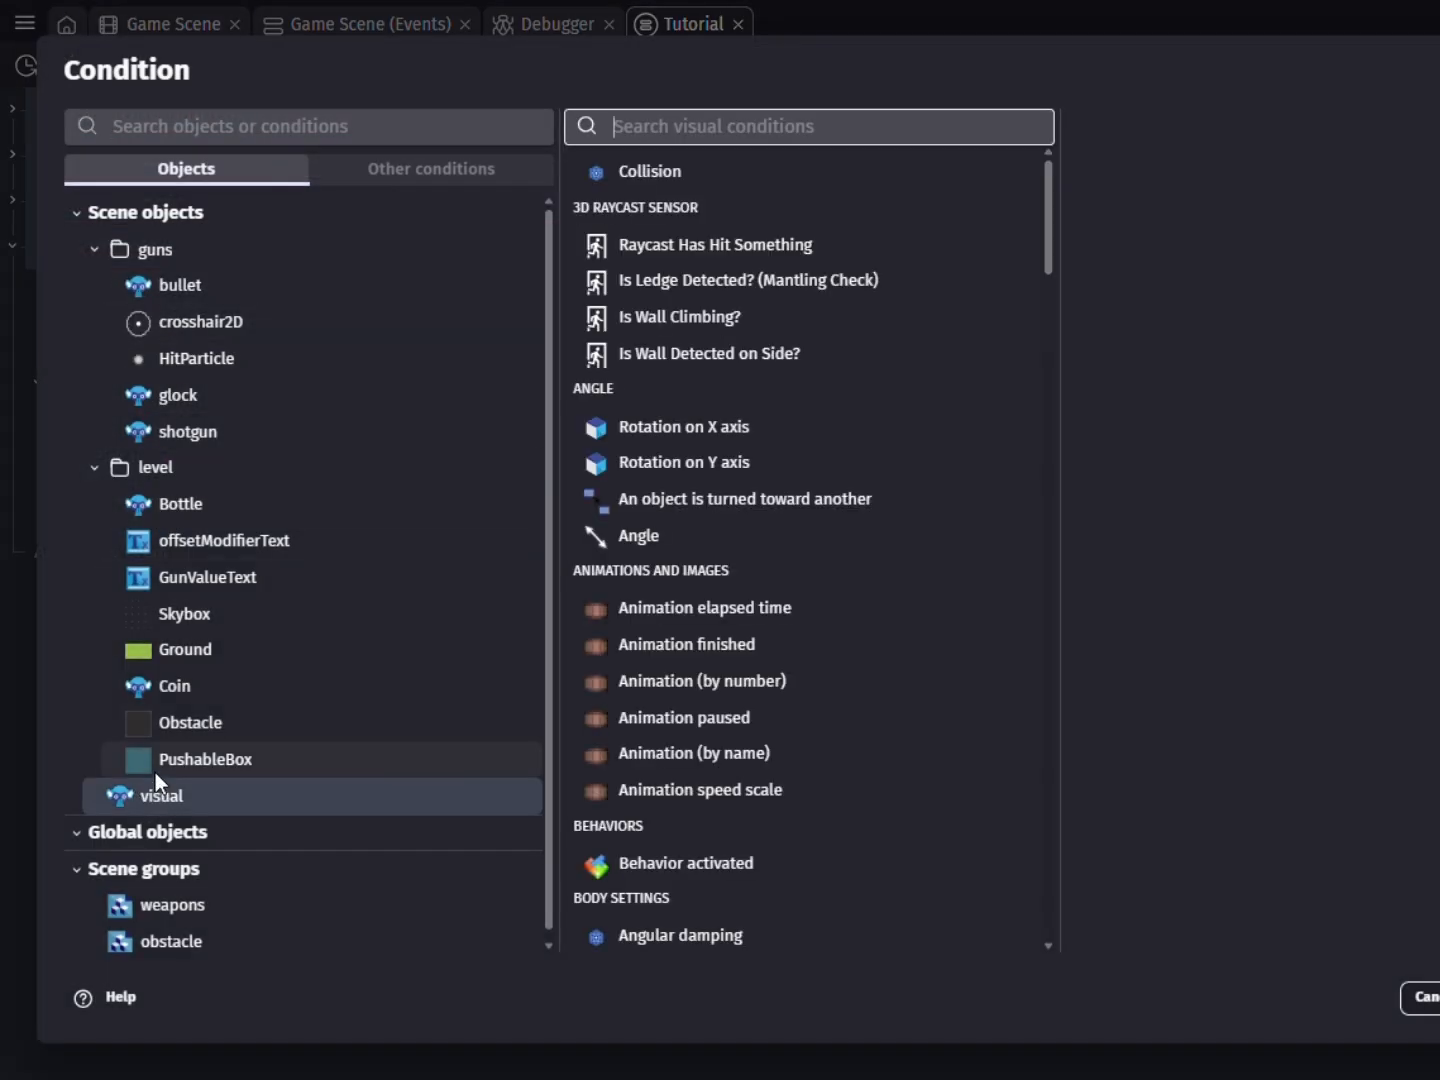
text(var)
click(743, 180)
click(1183, 419)
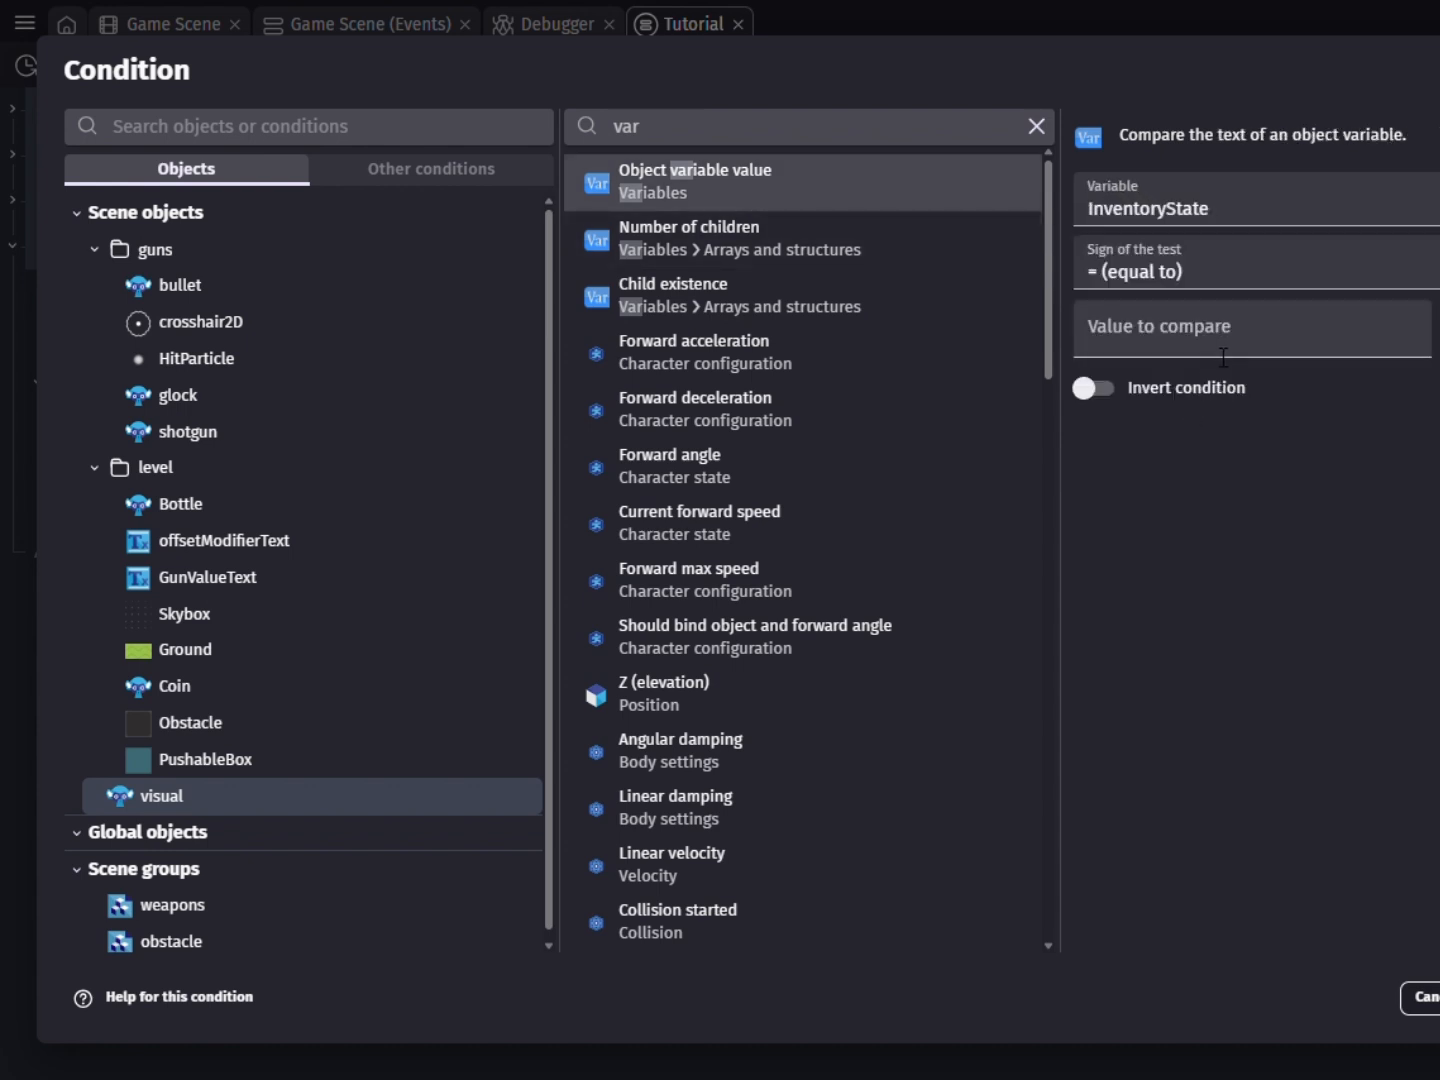
click(1224, 336)
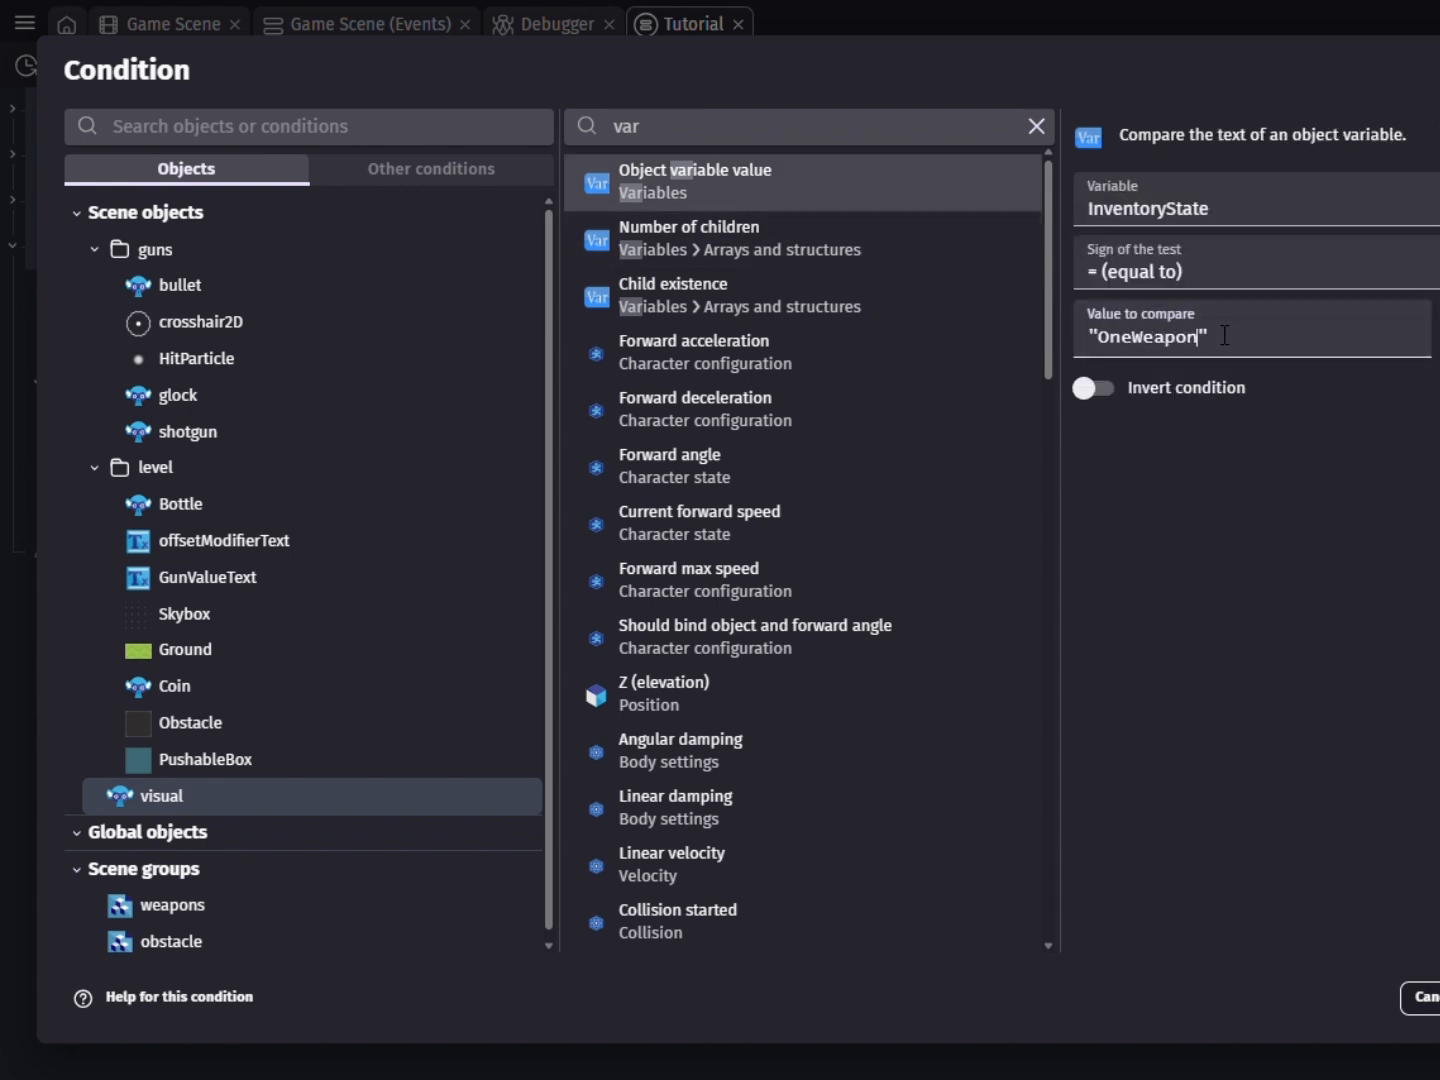
key(Return)
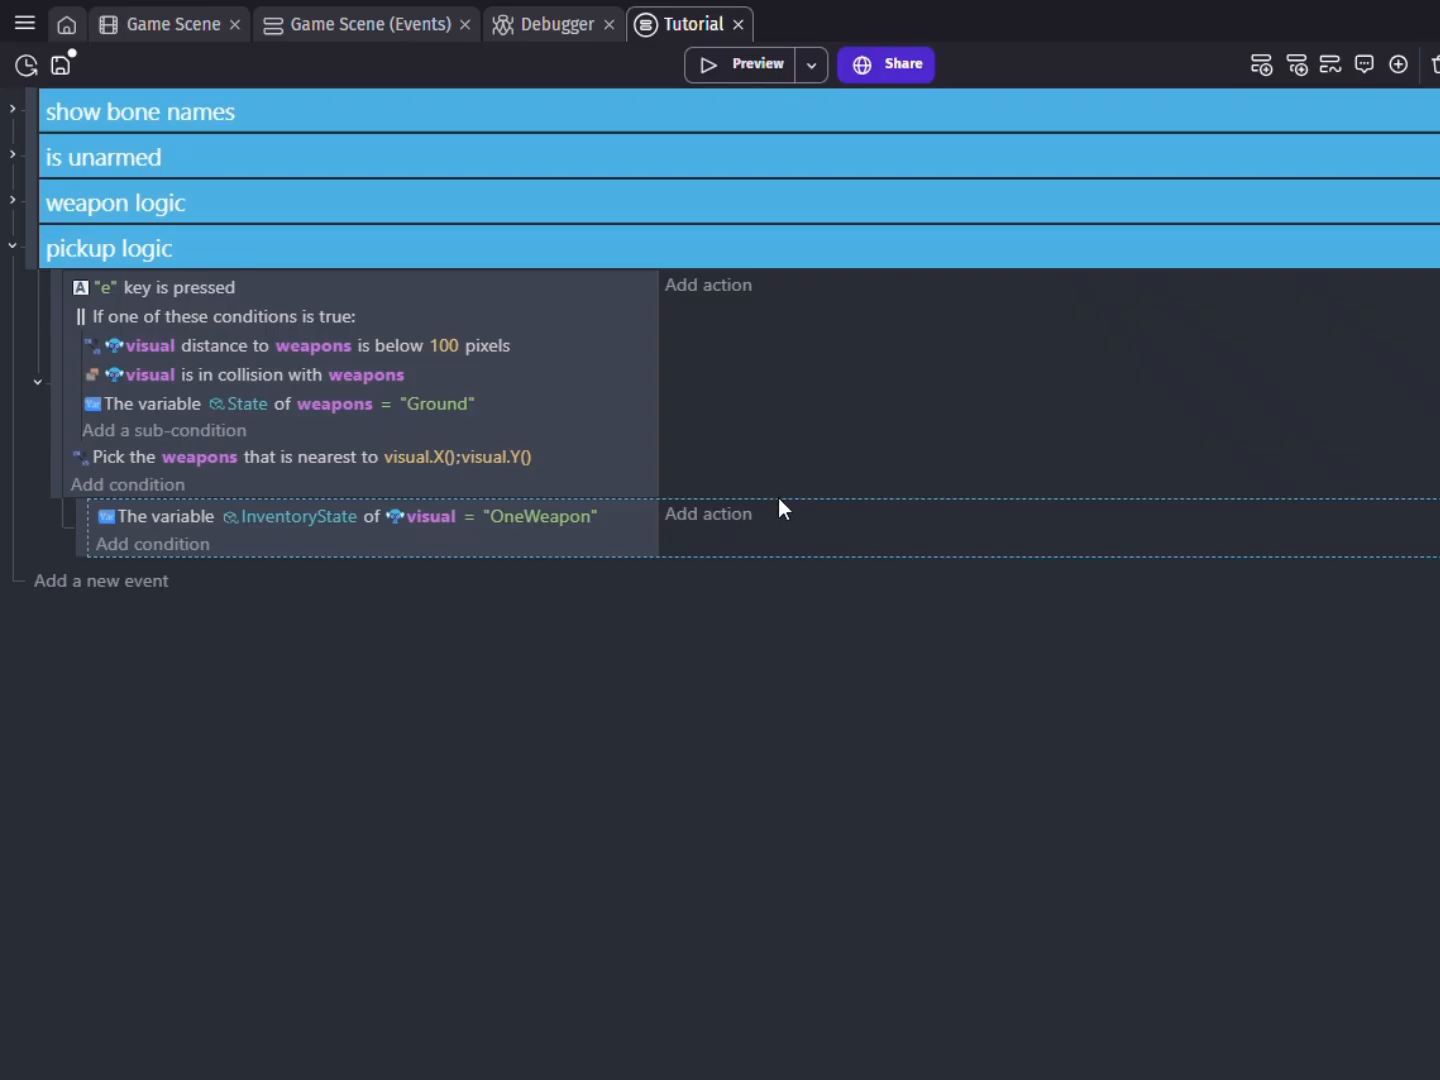
Add an action to the "OneWeapon" sub-event that sets the State variable of weapons to "Holster".
click(709, 513)
text(wea)
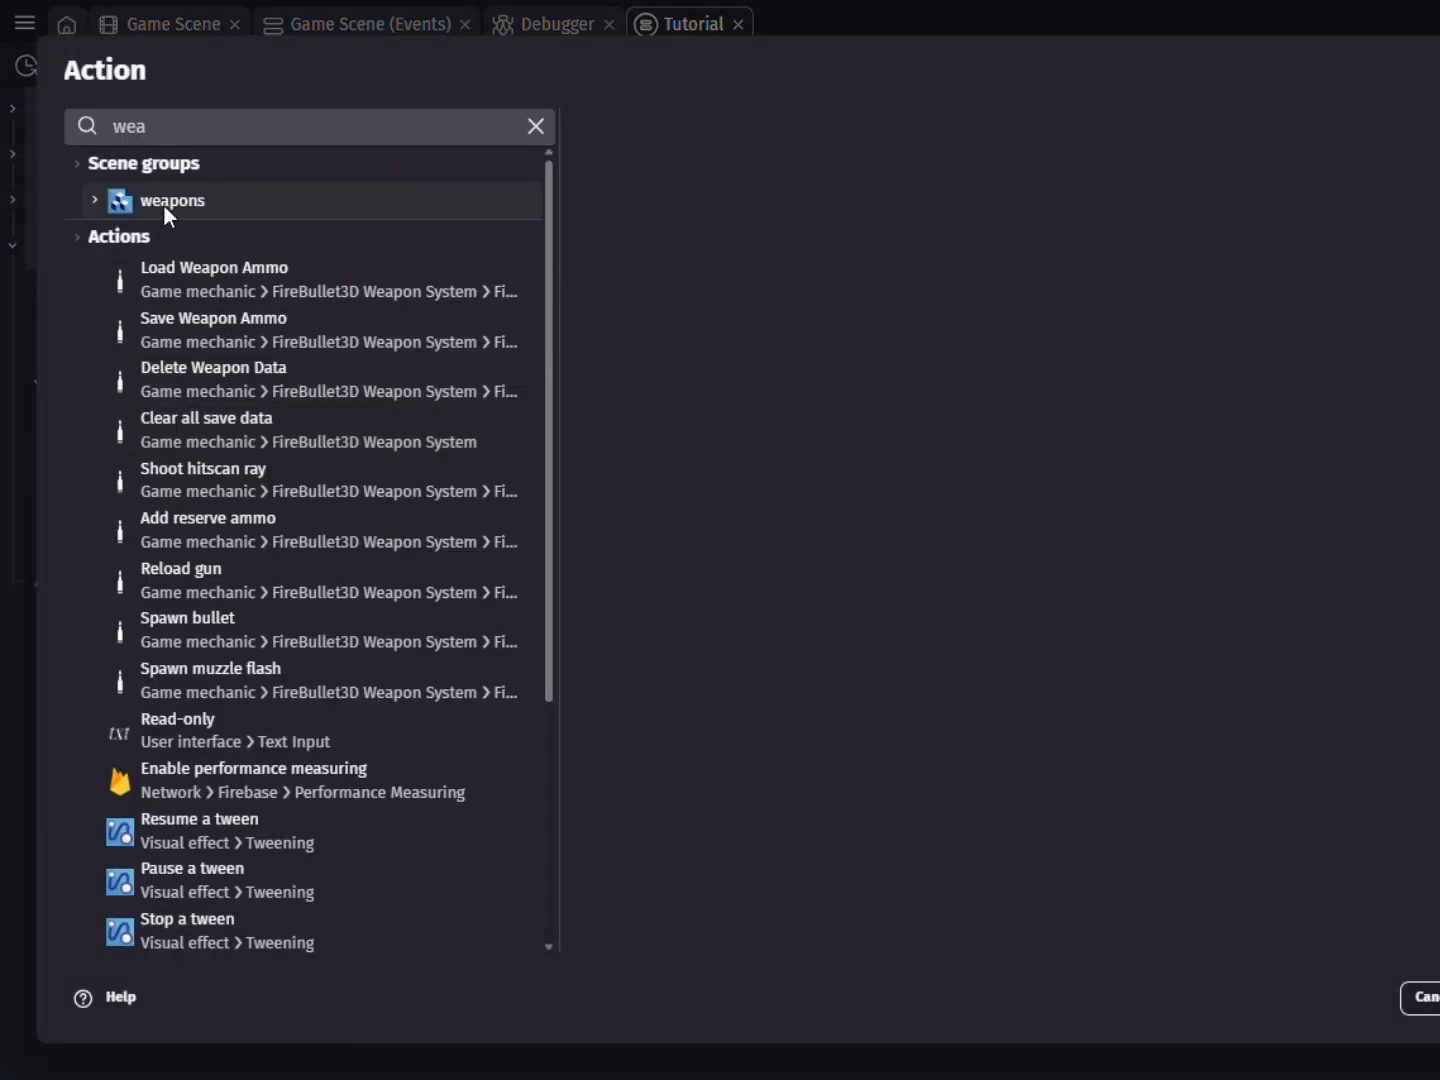
click(124, 208)
text(var)
click(745, 175)
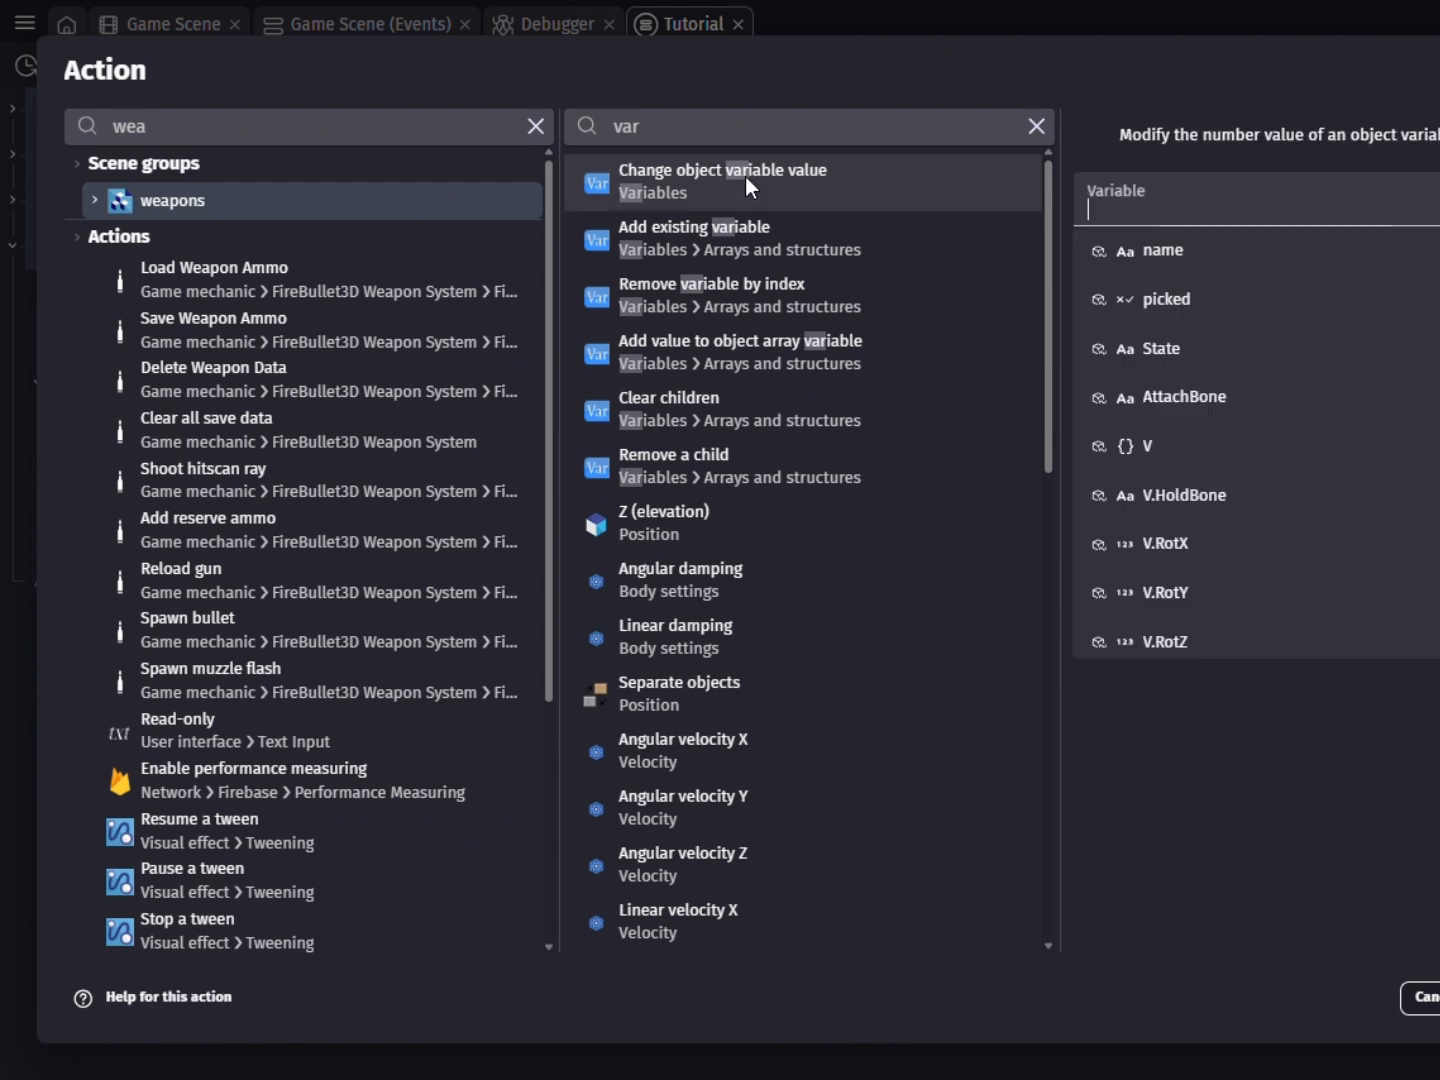
click(1175, 350)
click(1238, 353)
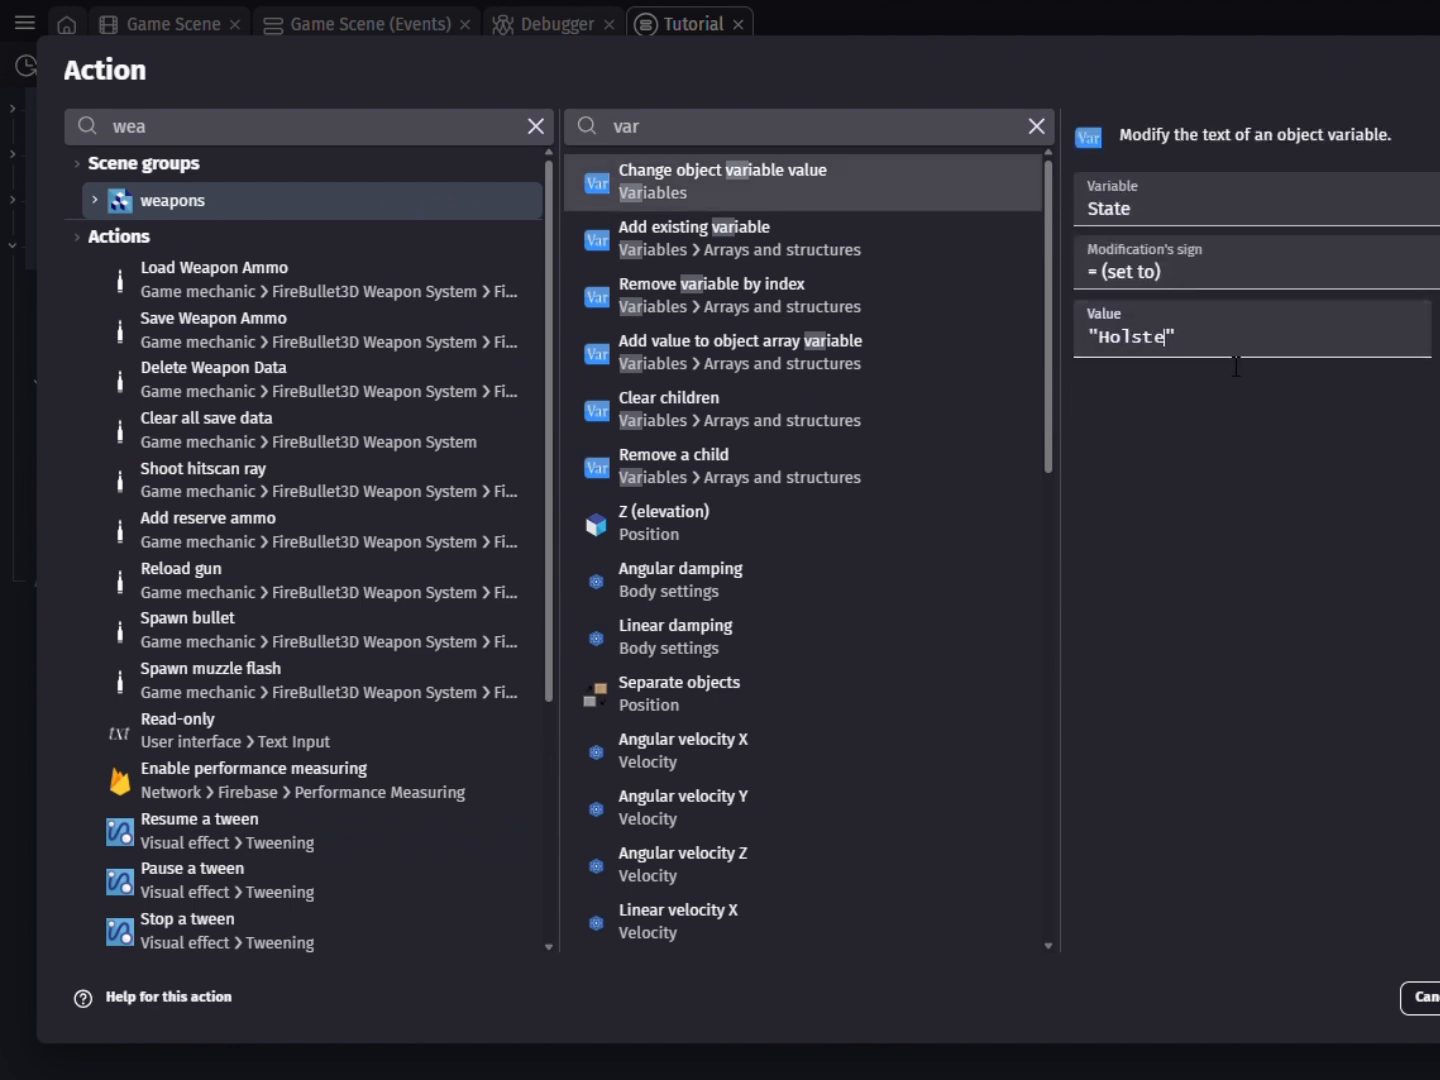
key(Return)
Add an action to the "OneWeapon" sub-event that deactivates the Physics3D behavior of weapons.
click(751, 544)
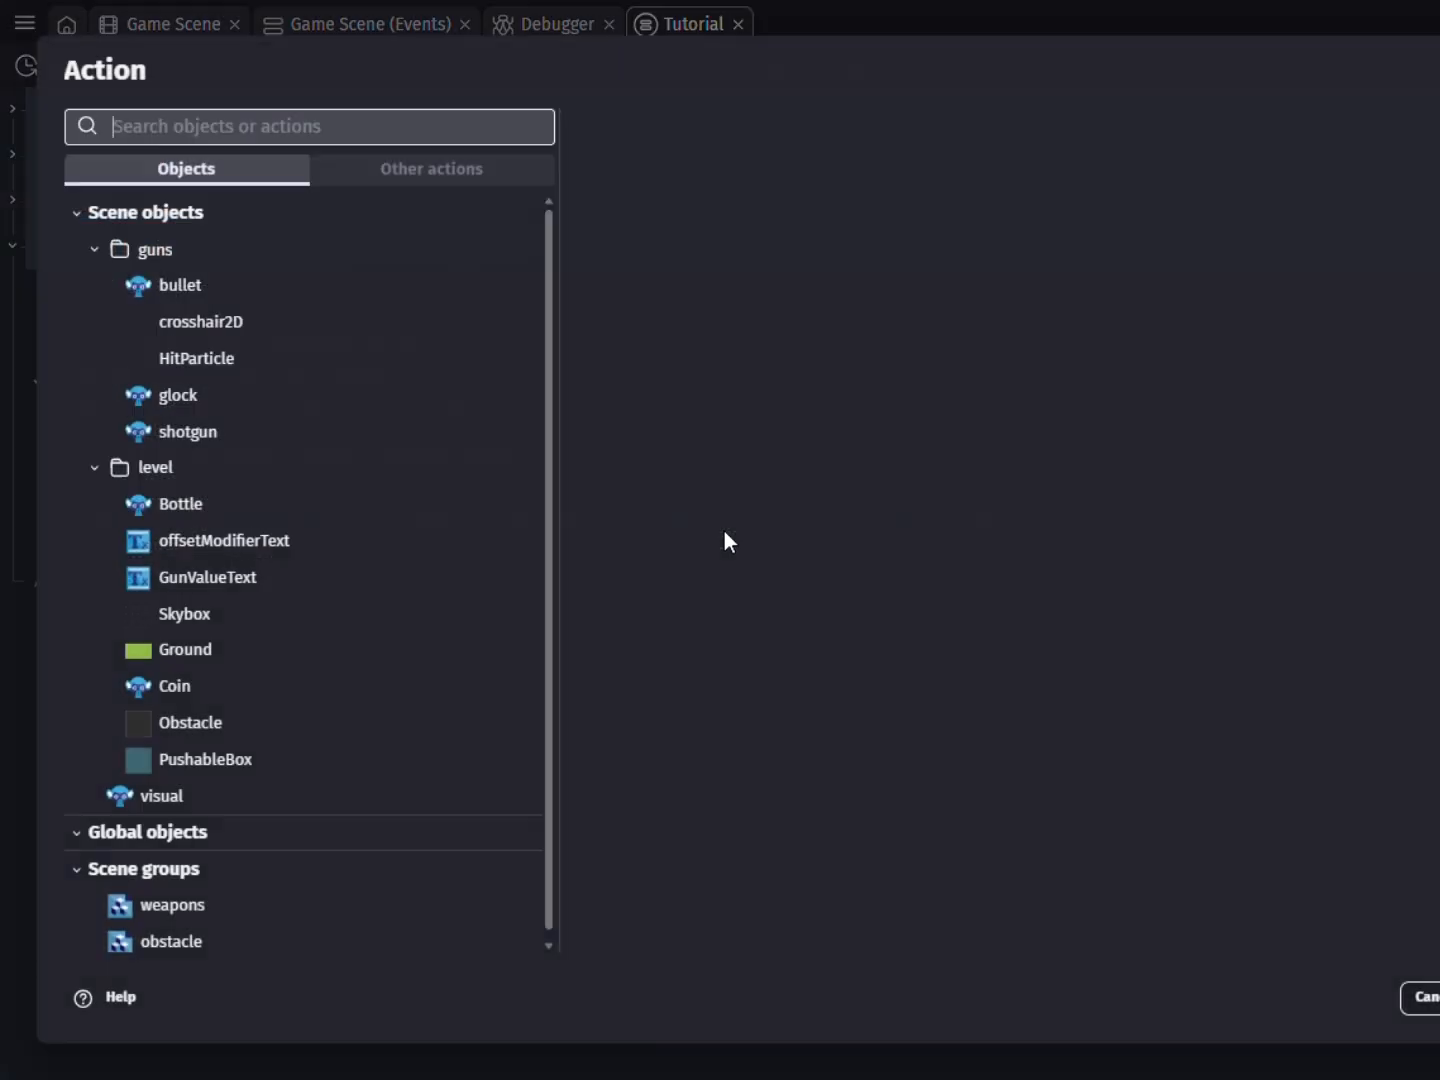
click(263, 757)
click(229, 798)
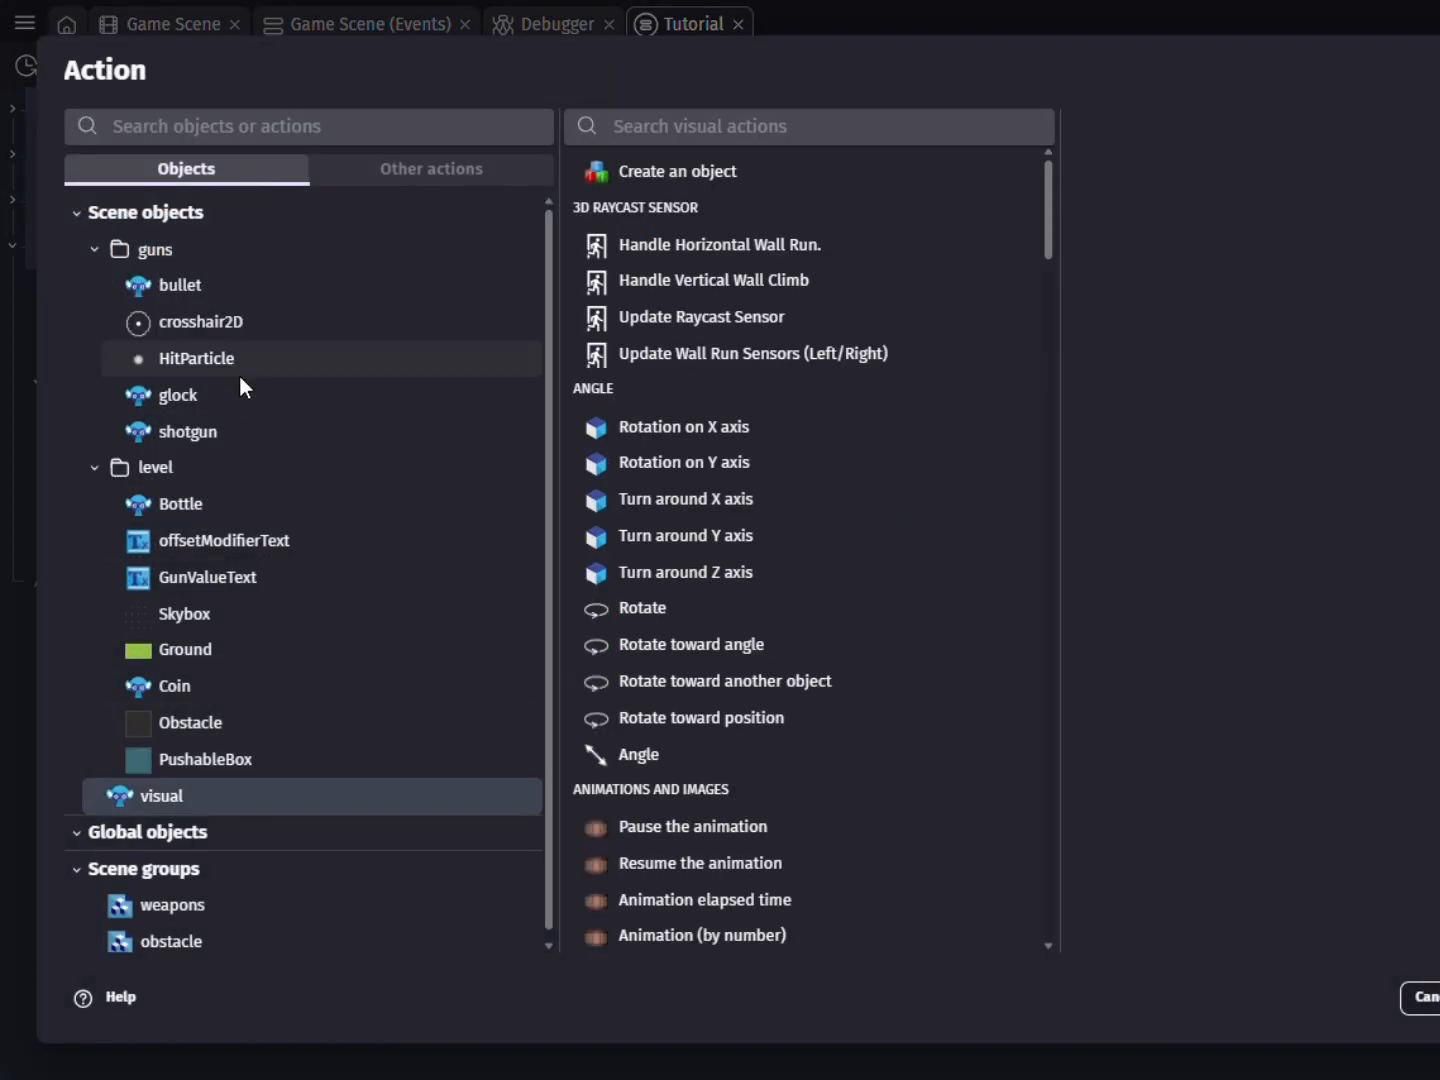
click(274, 117)
text(wea)
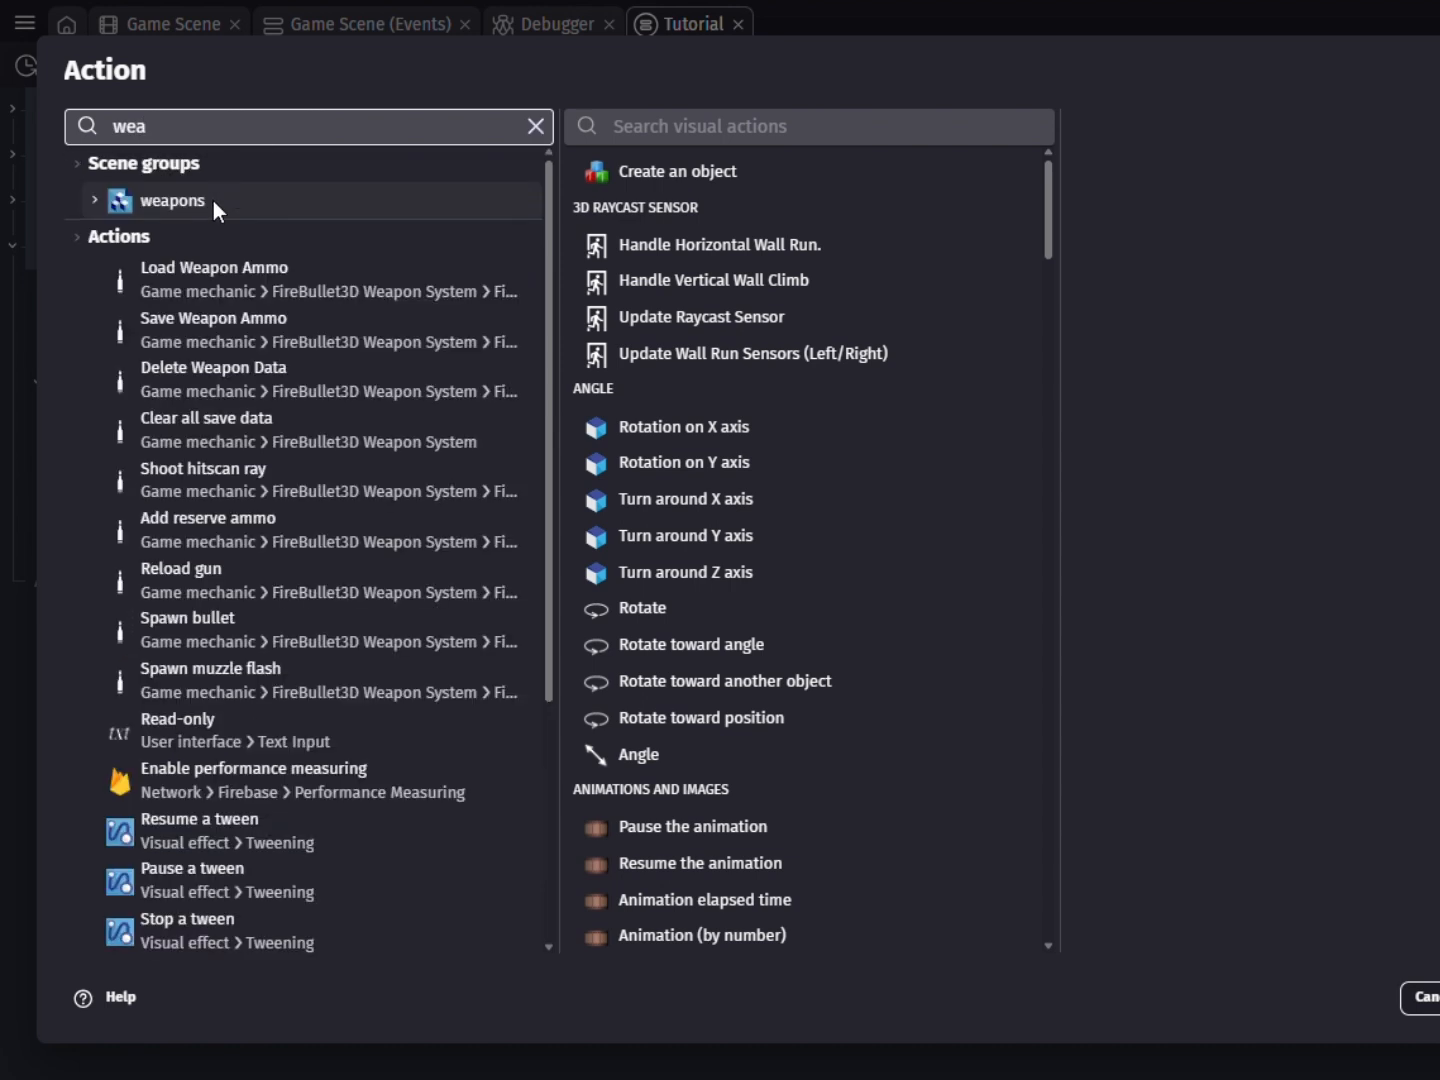
click(218, 202)
click(660, 126)
text(de)
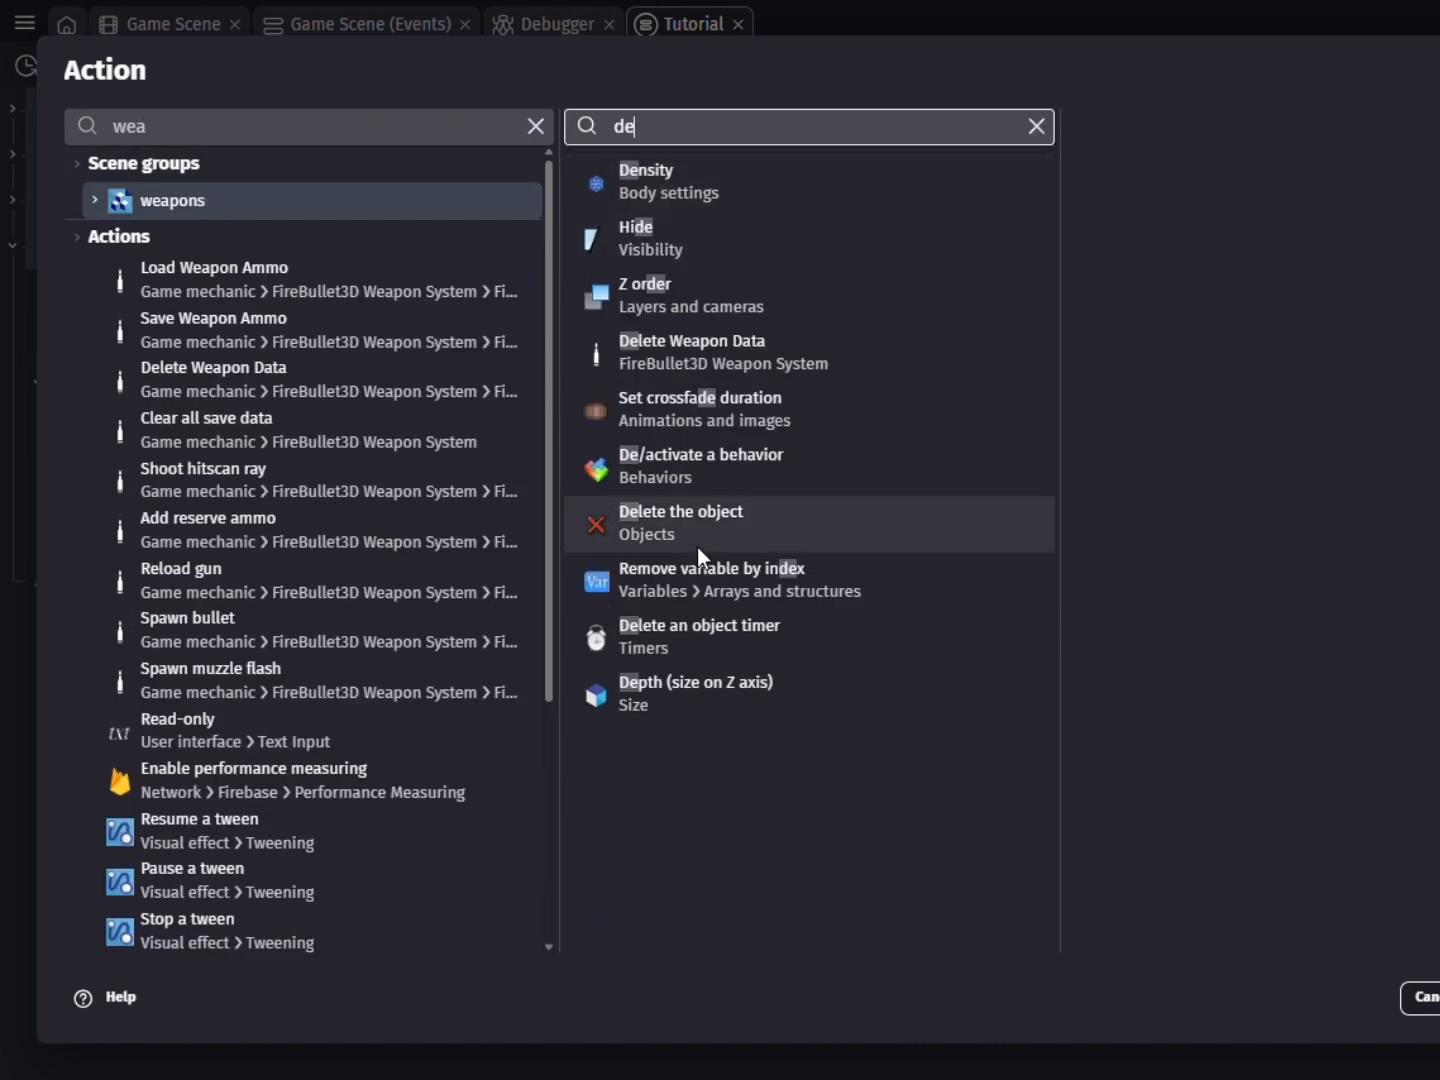
click(706, 485)
click(1218, 305)
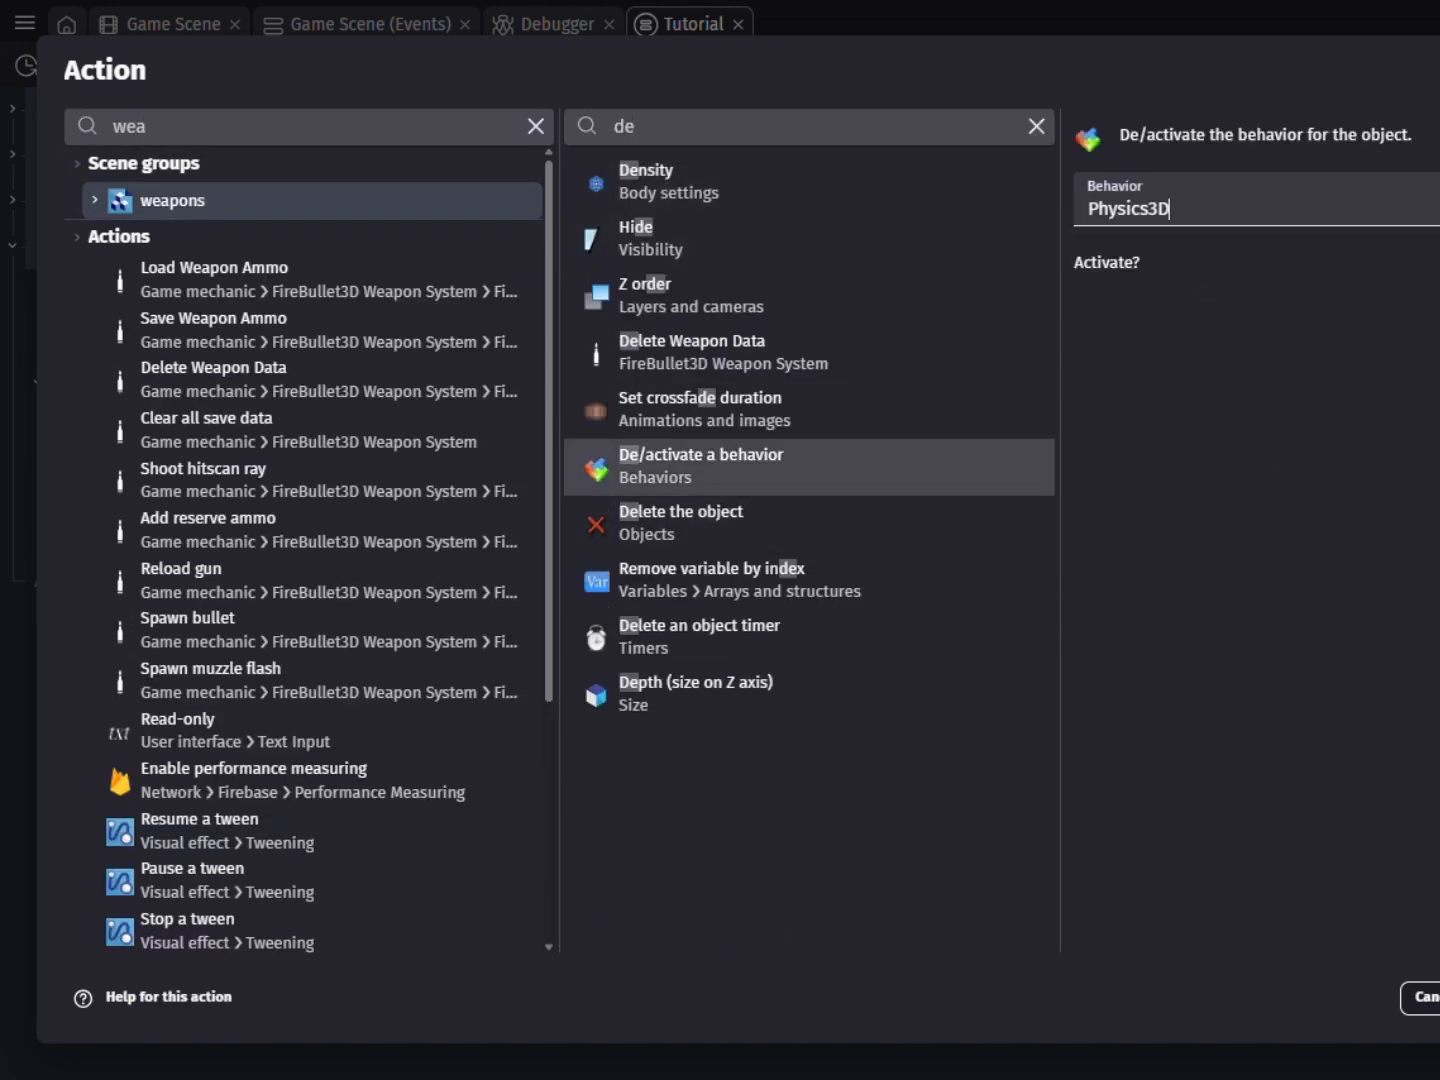
key(Return)
Add a second sub-event to the pickup event with a copied InventoryState condition of visual set to "Empty".
click(93, 608)
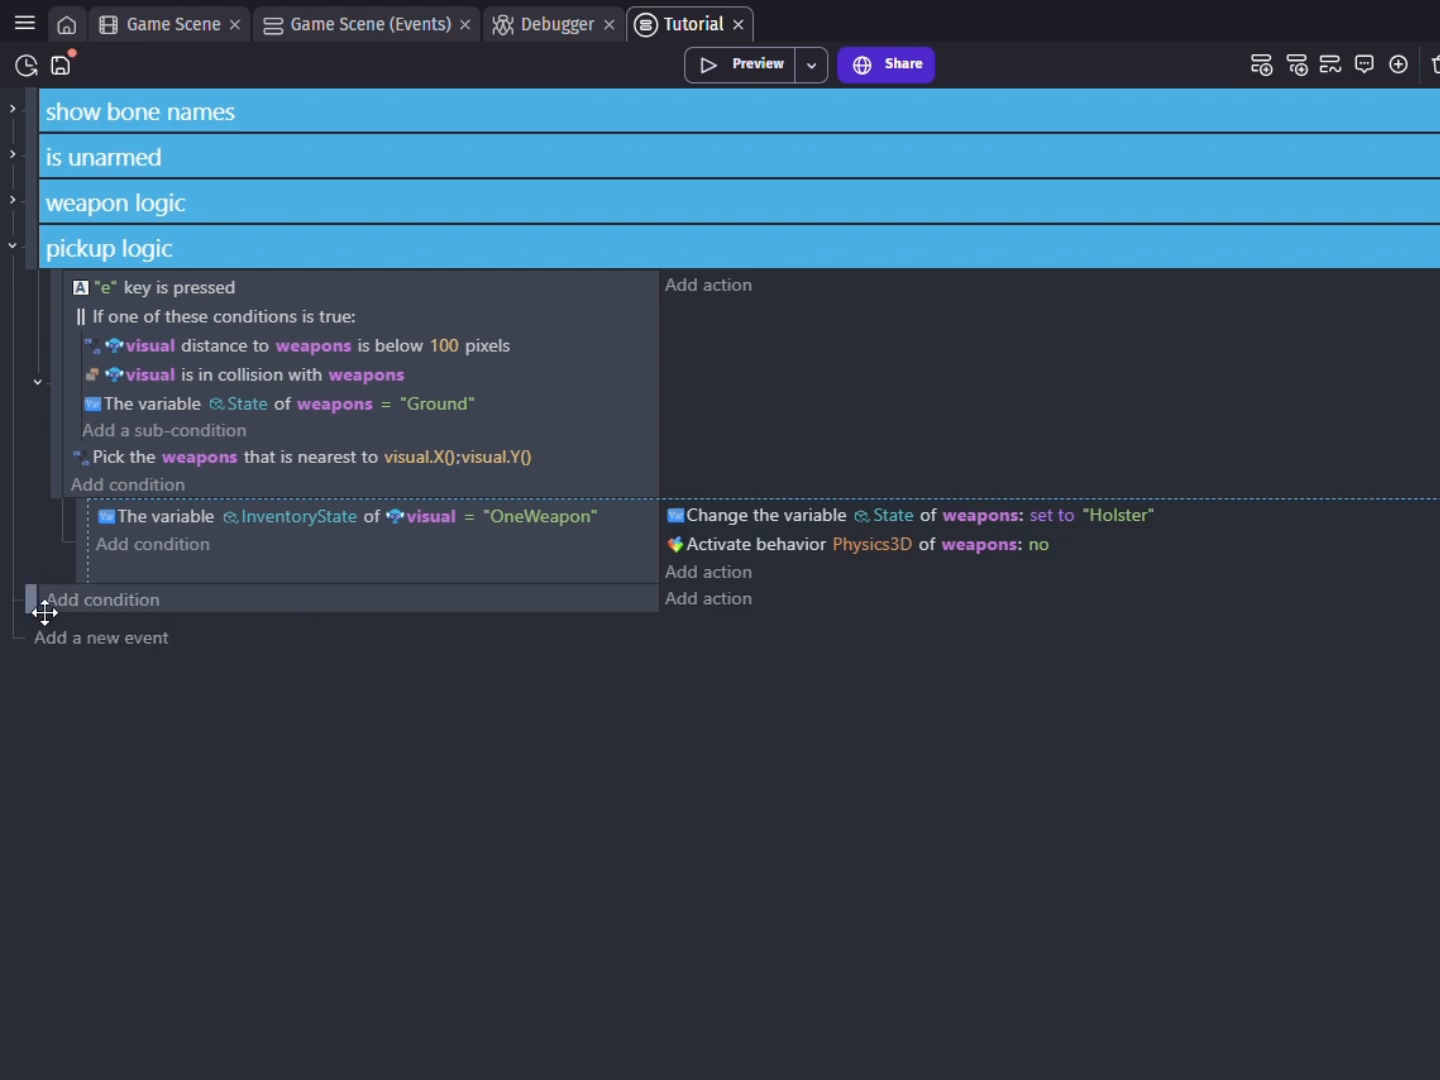
click(167, 512)
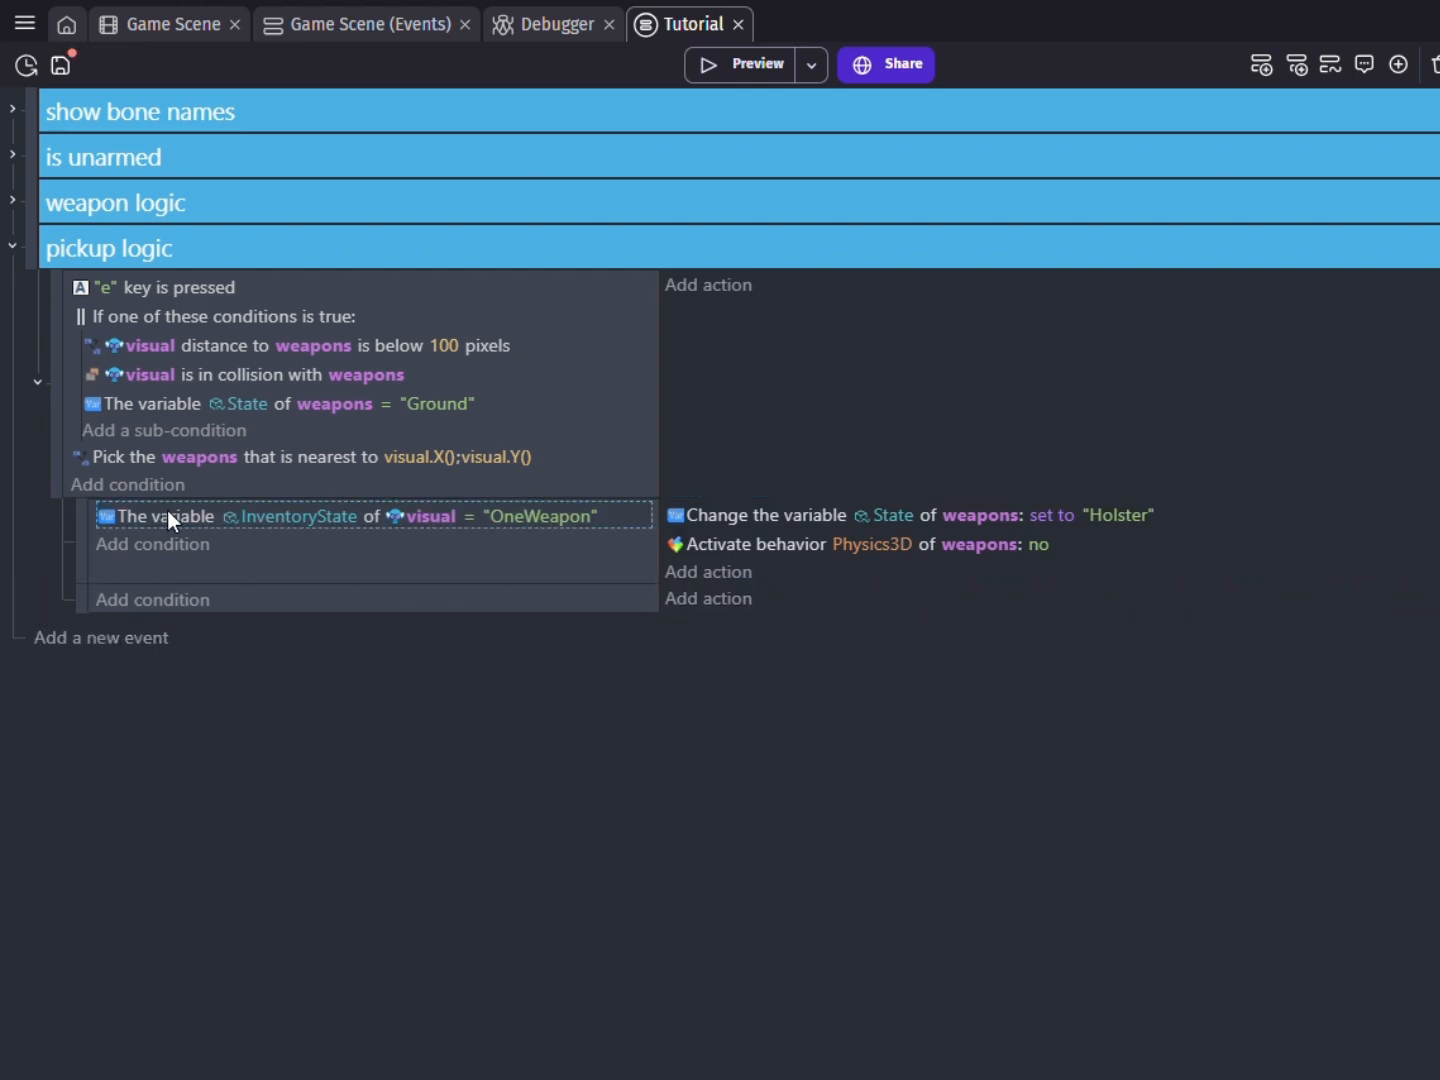
key(ctrl+c)
click(320, 600)
click(540, 605)
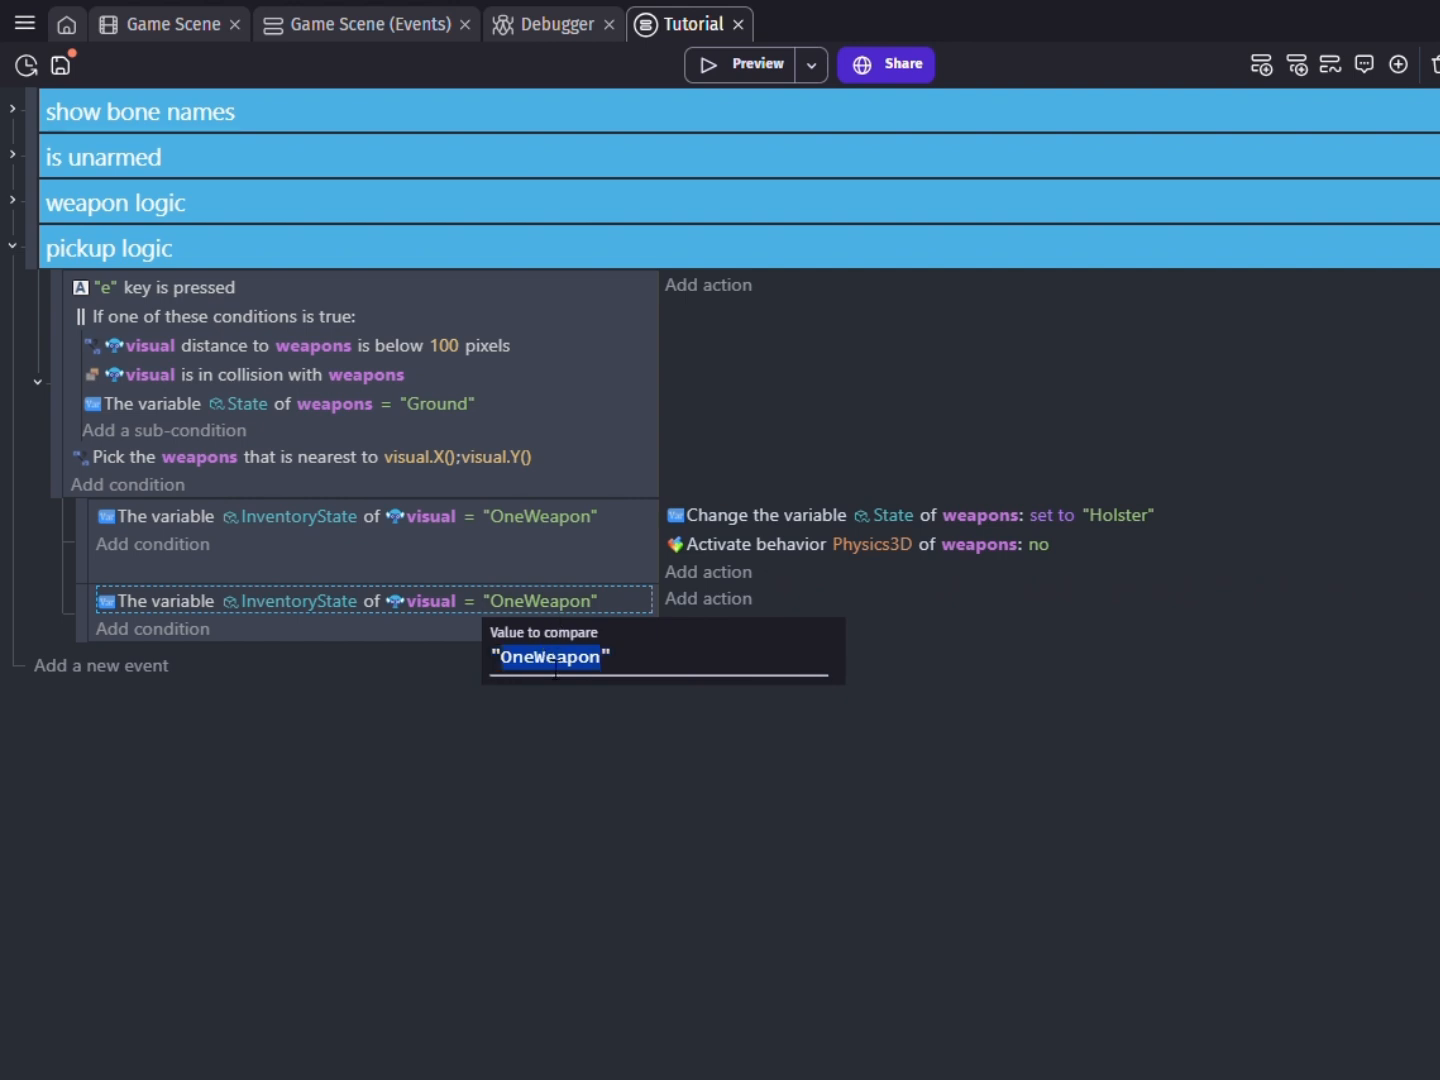
text(Empty)
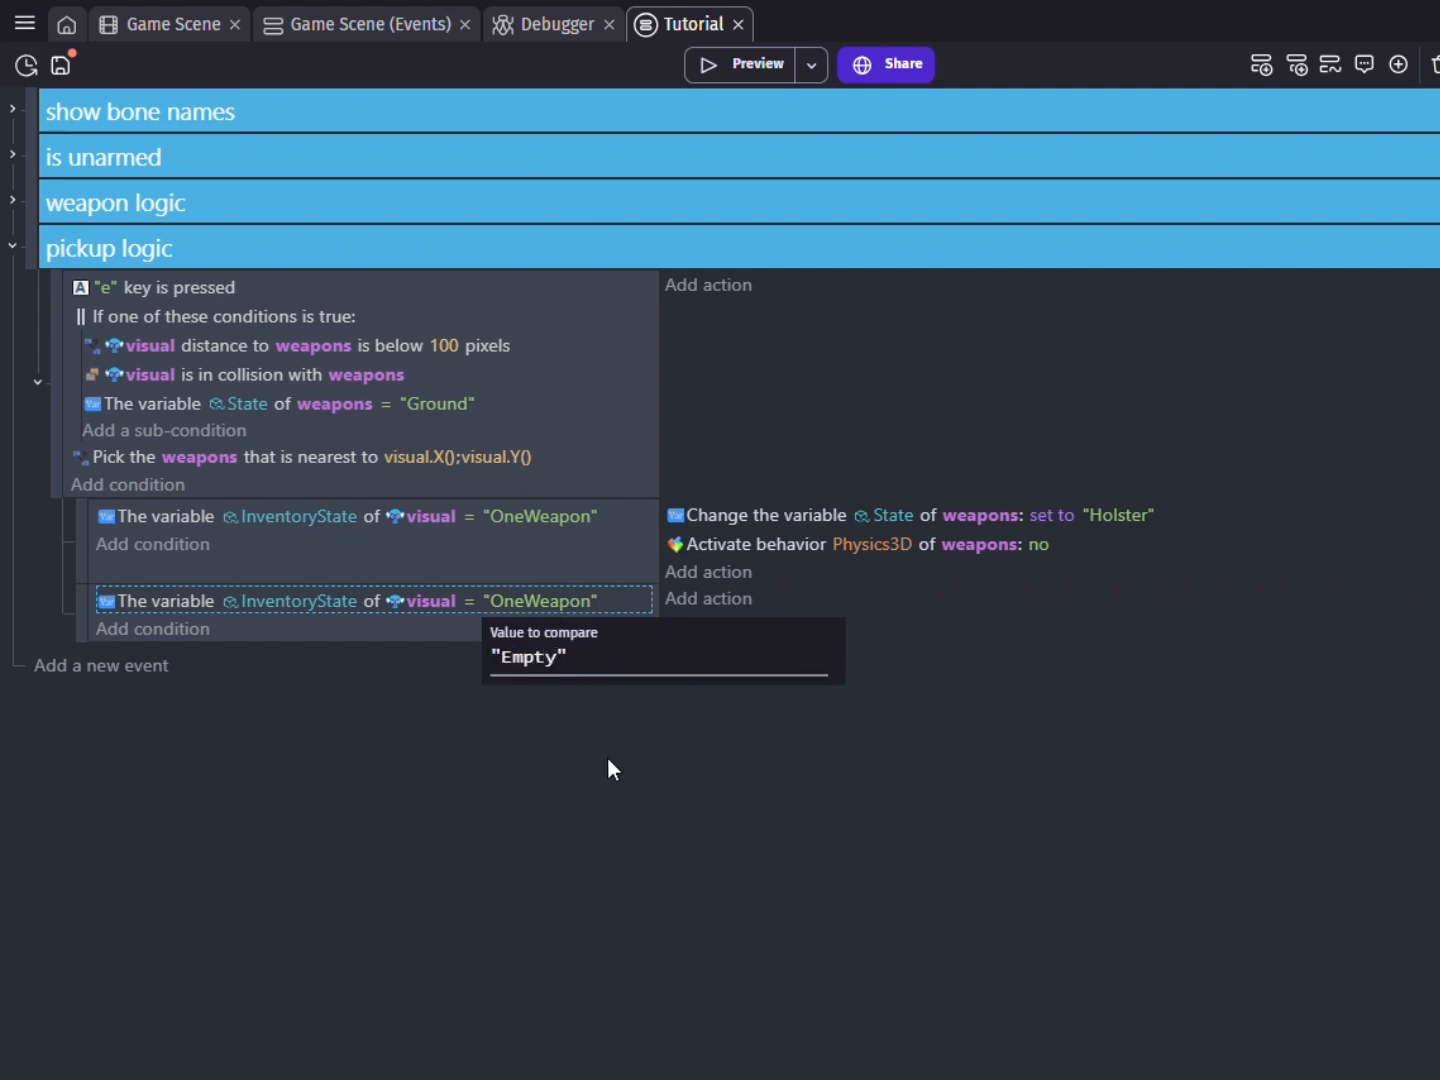
key(Return)
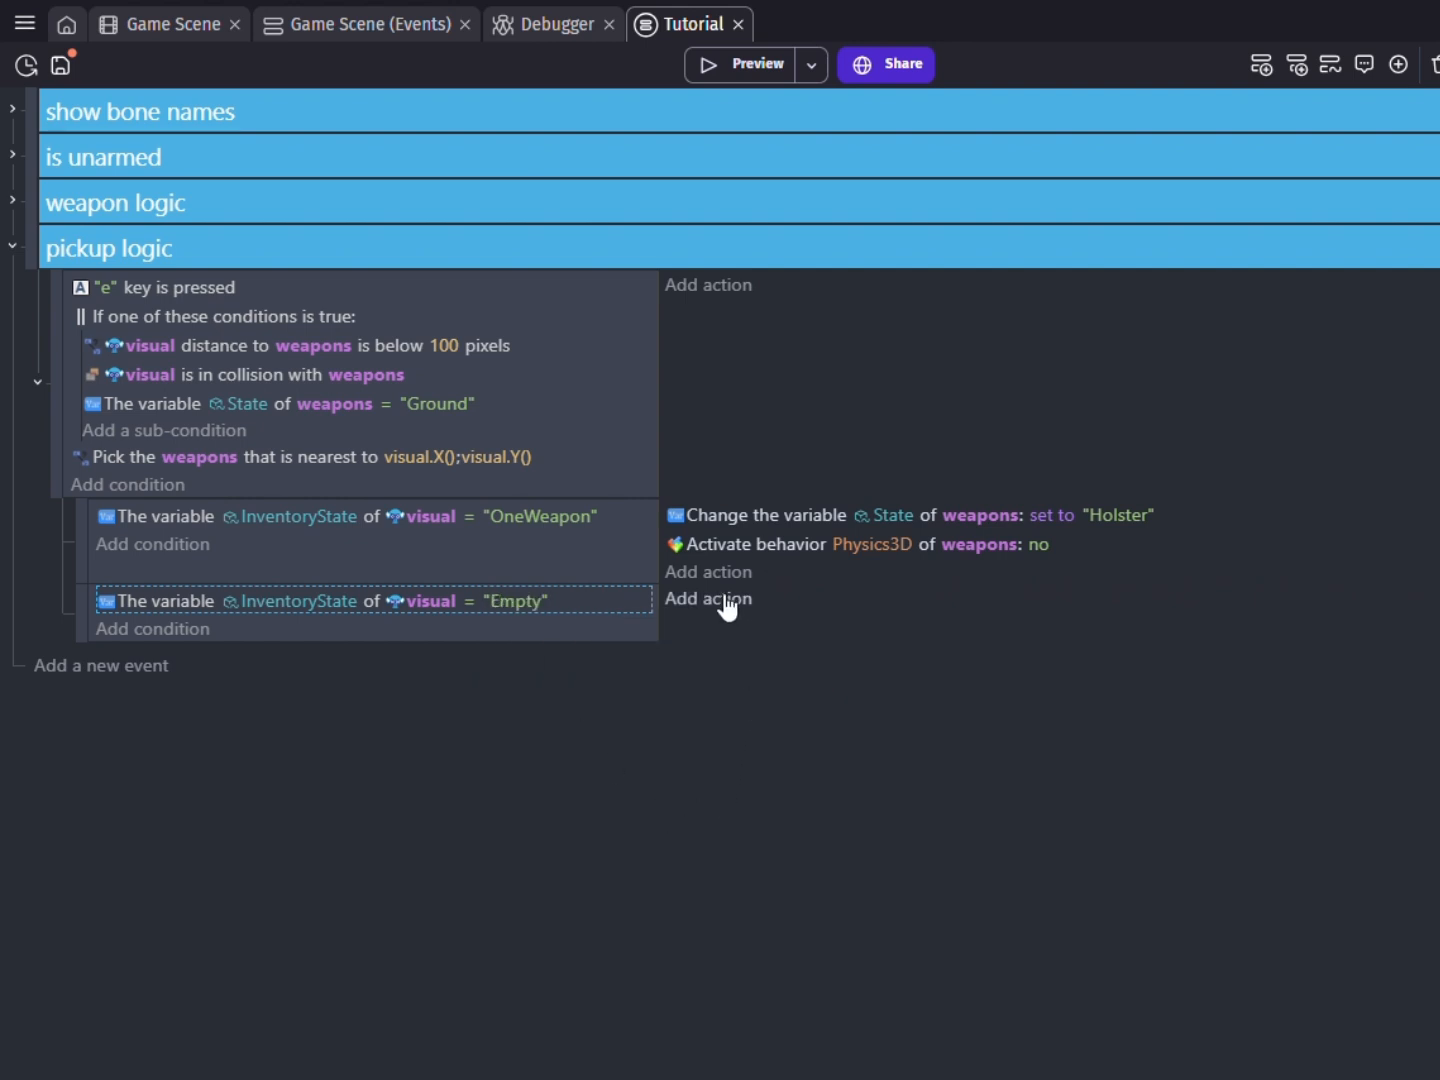
Copy both actions from the "OneWeapon" sub-event into the "Empty" sub-event and set the copied State value to "Hand".
click(723, 517)
ctrl+click(728, 542)
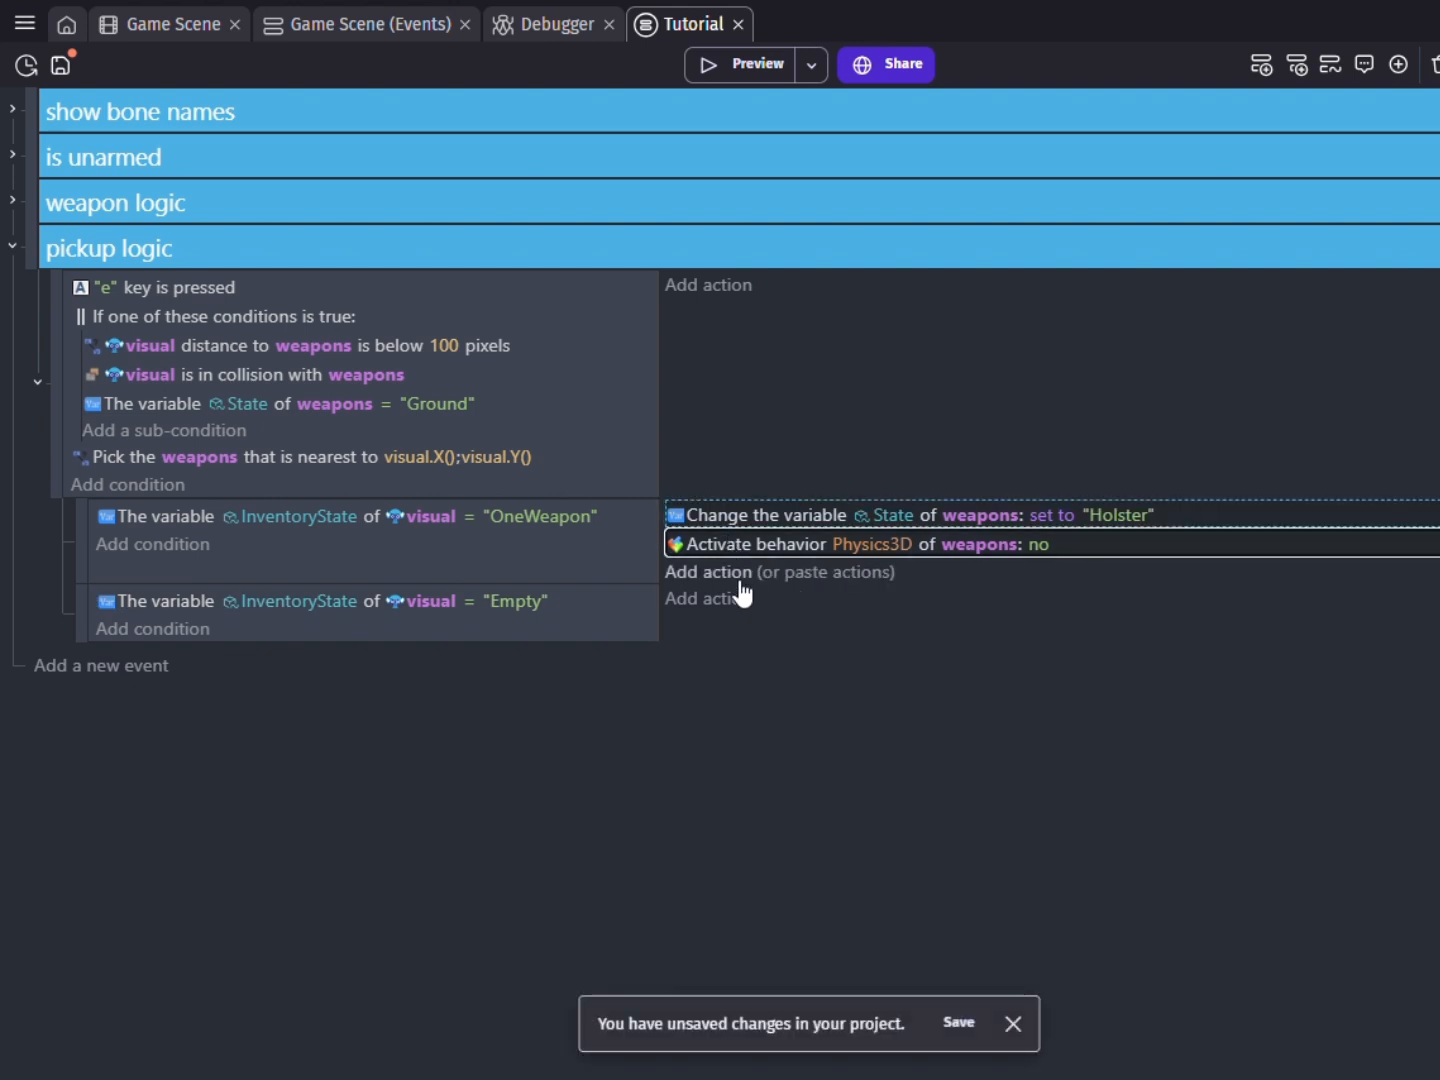
click(783, 599)
click(1118, 622)
double_click(1139, 655)
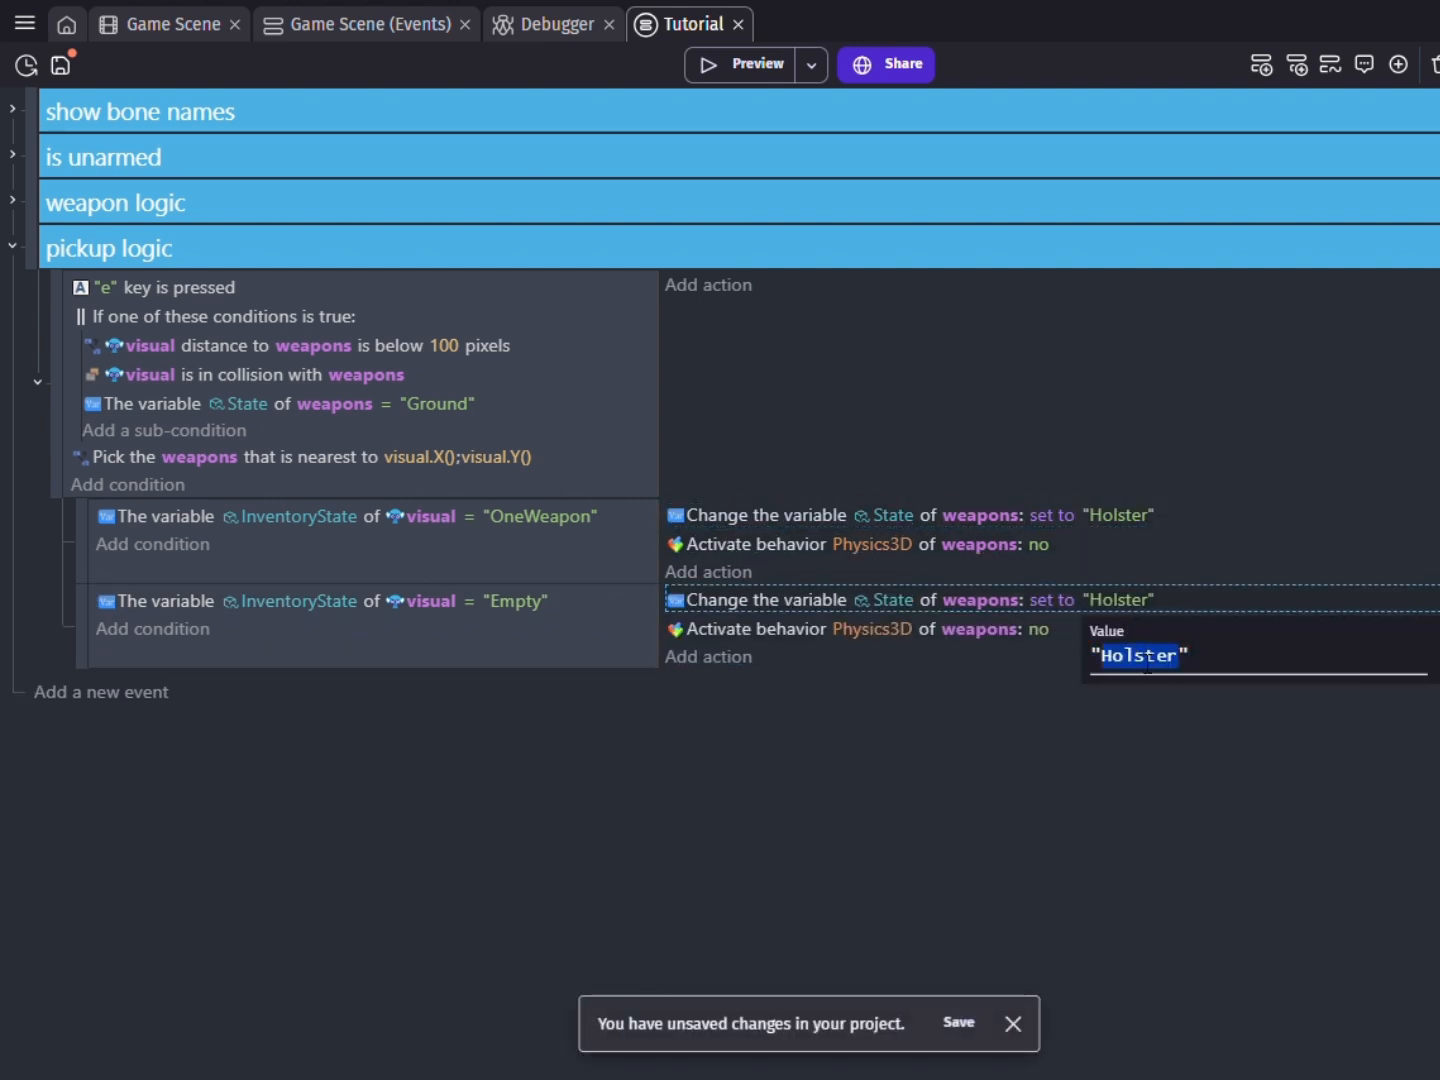
text(Hand)
click(1166, 745)
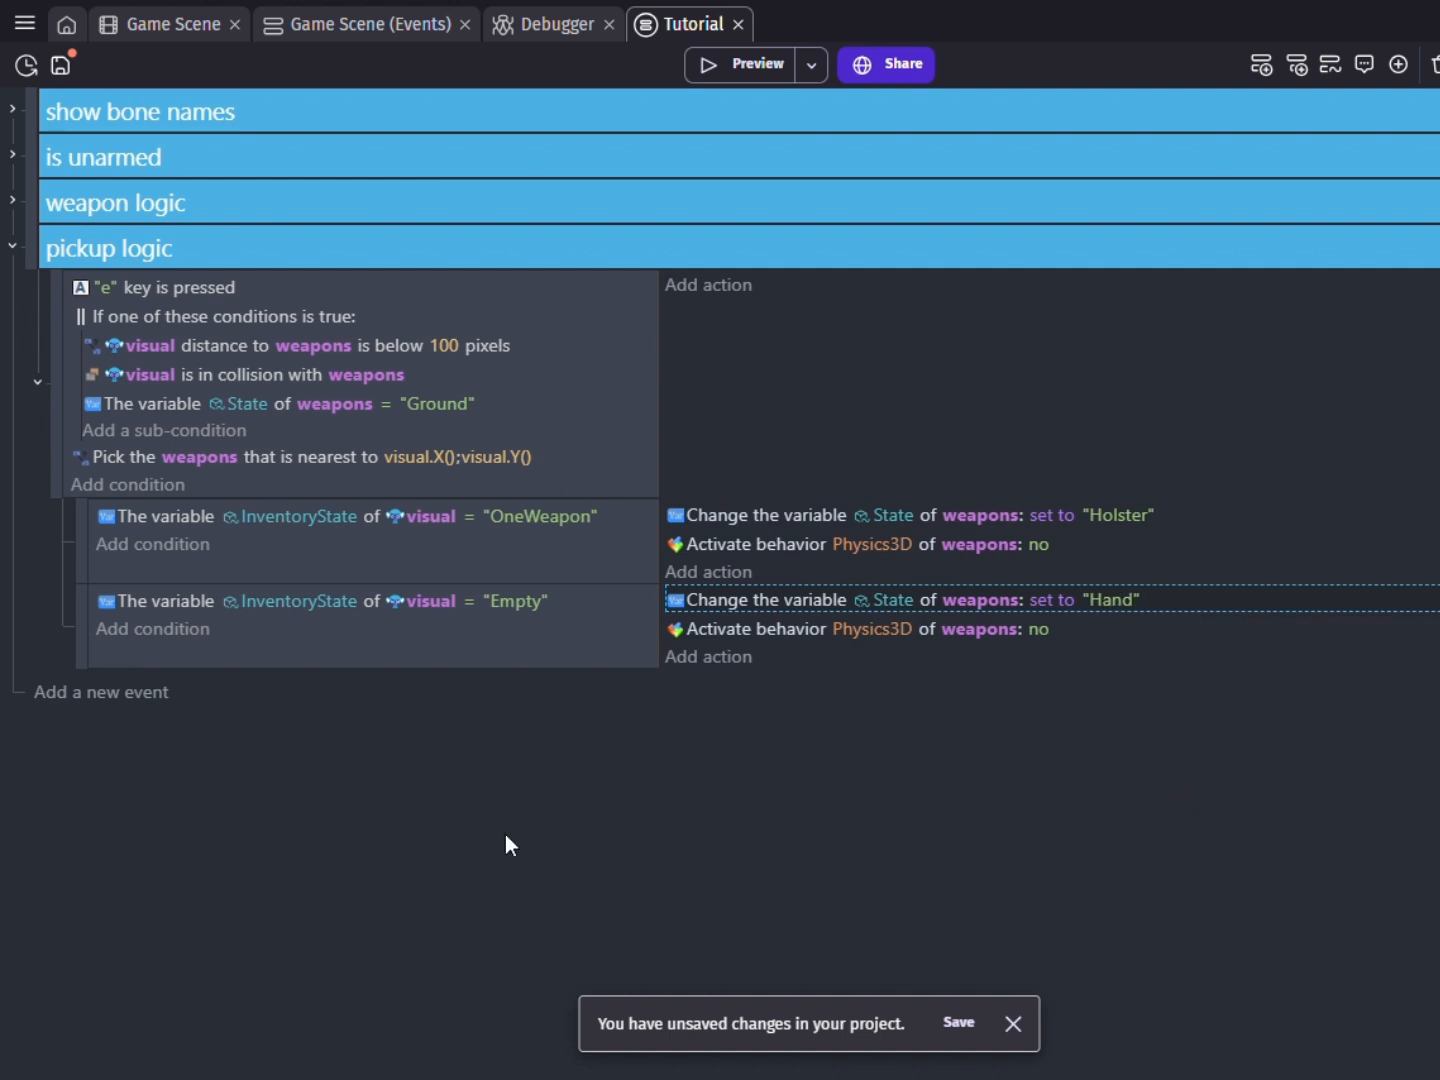
Create an event group named "inventory manager" below the pickup logic and expand it.
click(141, 695)
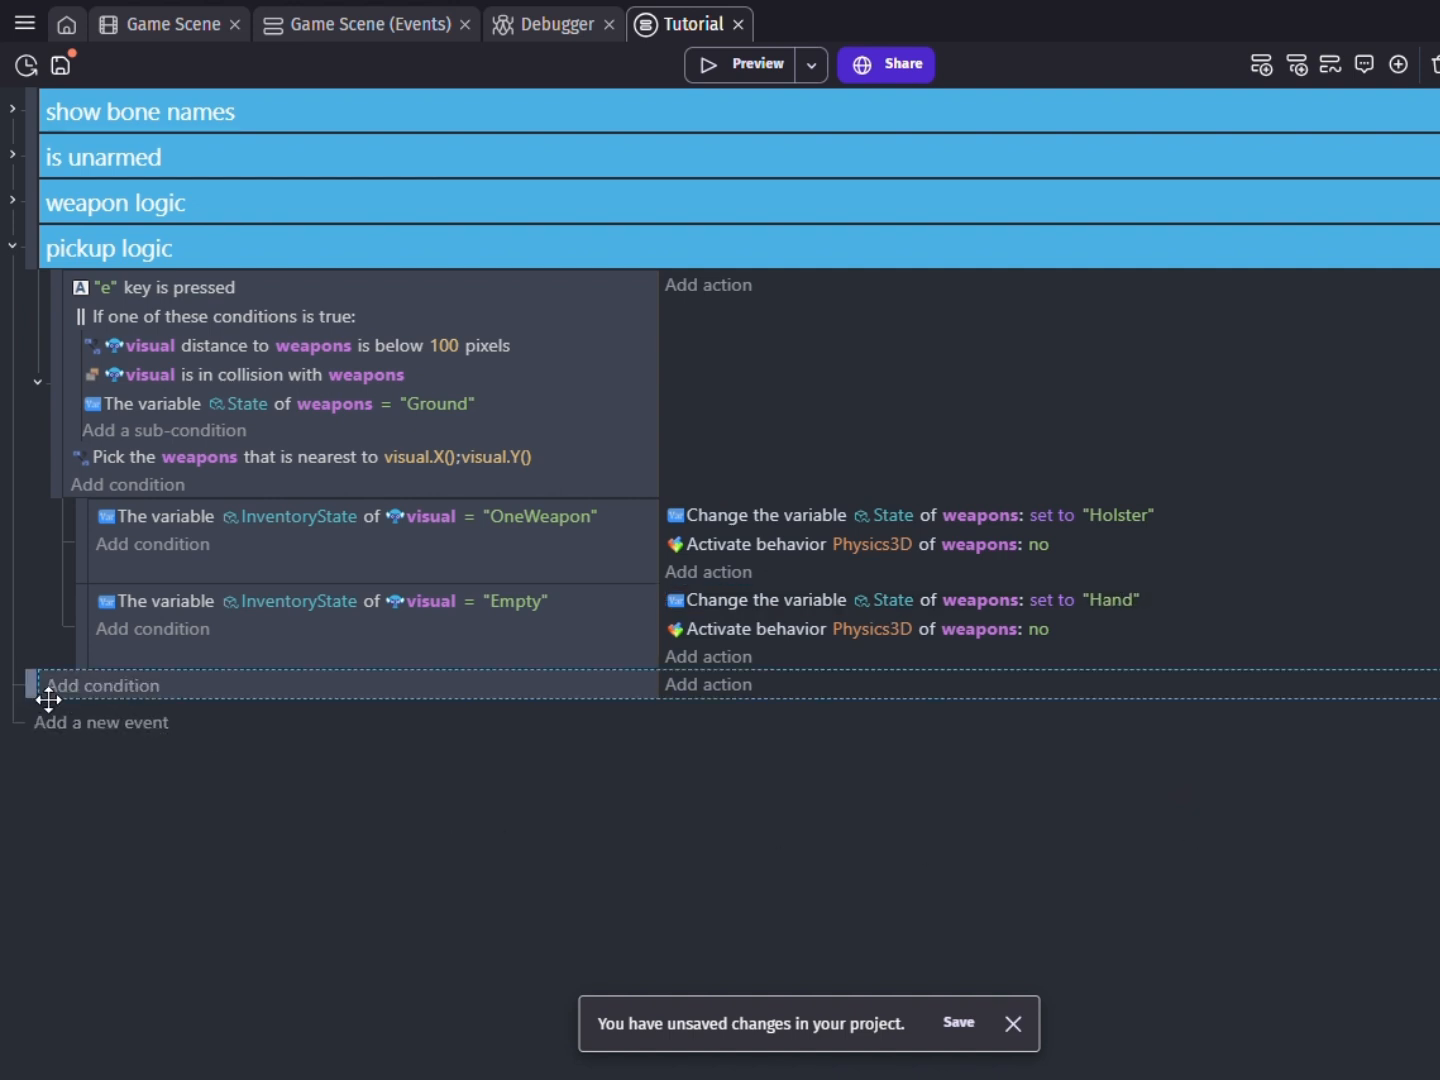
key(ctrl+g)
key(ctrl+a)
text(in)
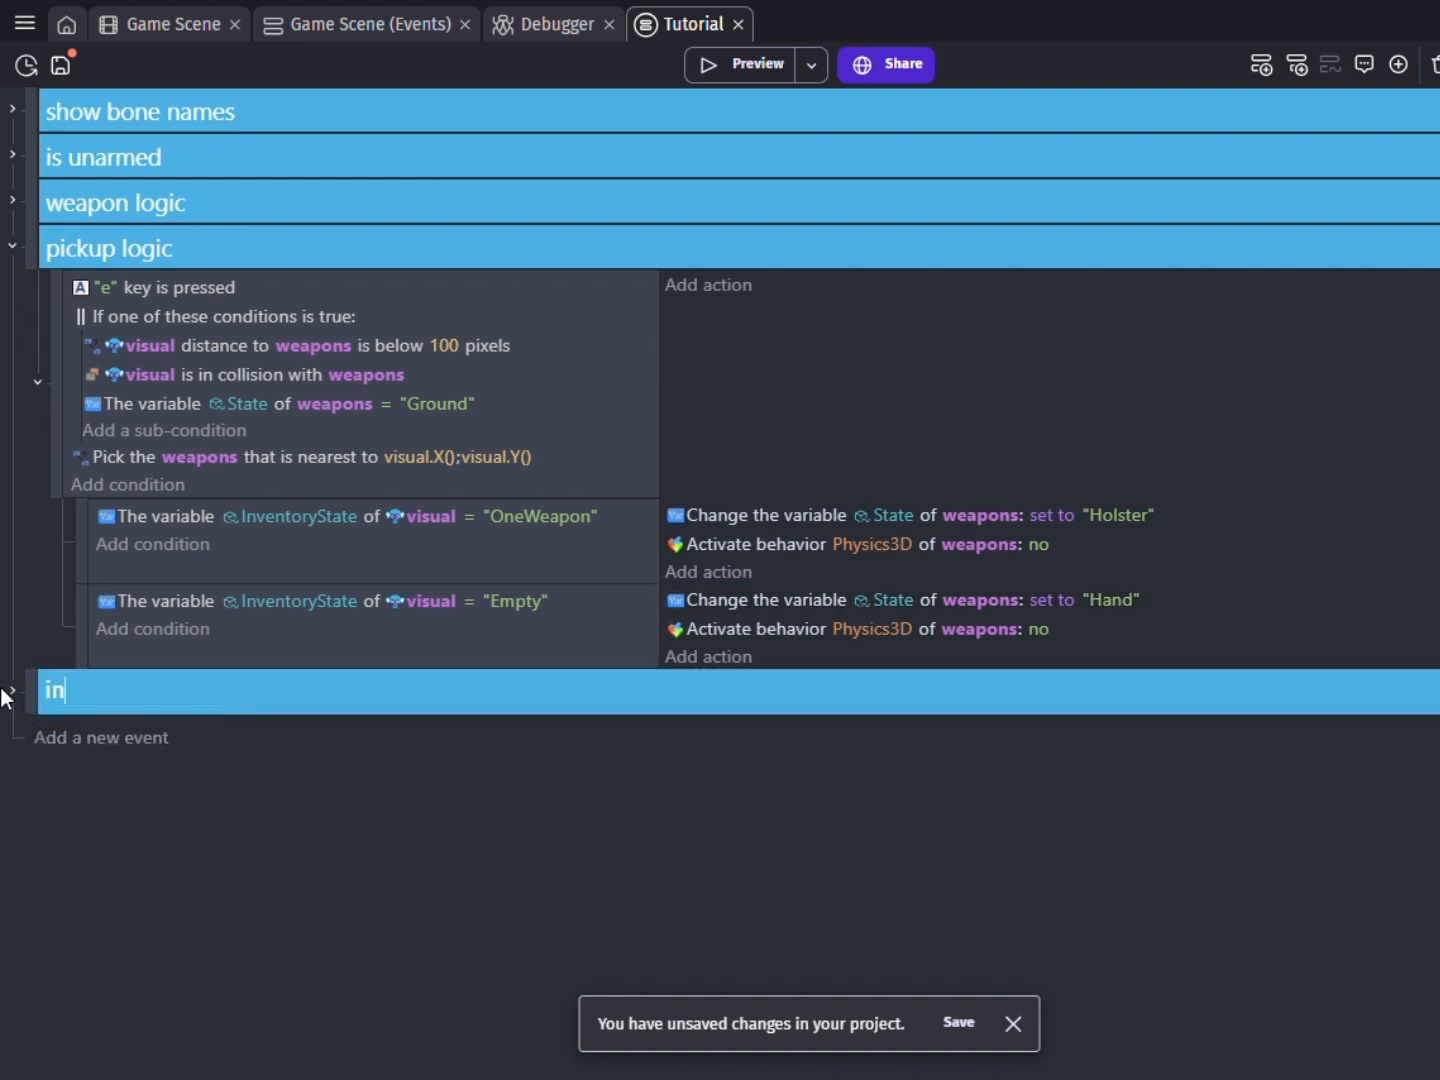
text(ventory manager)
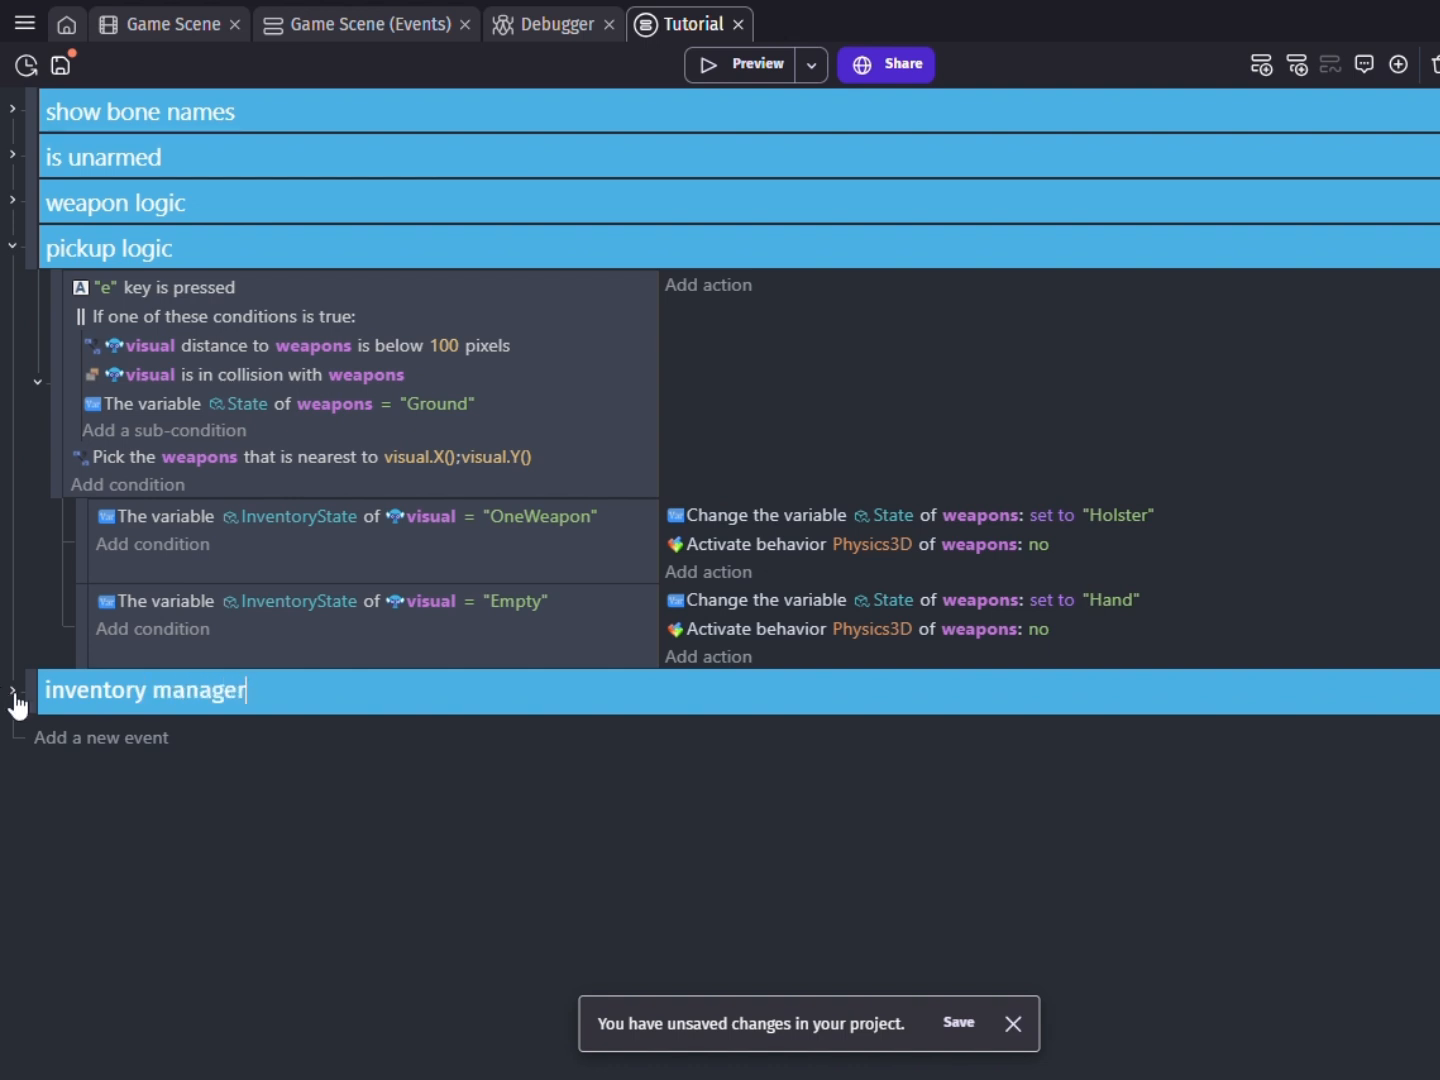
click(12, 692)
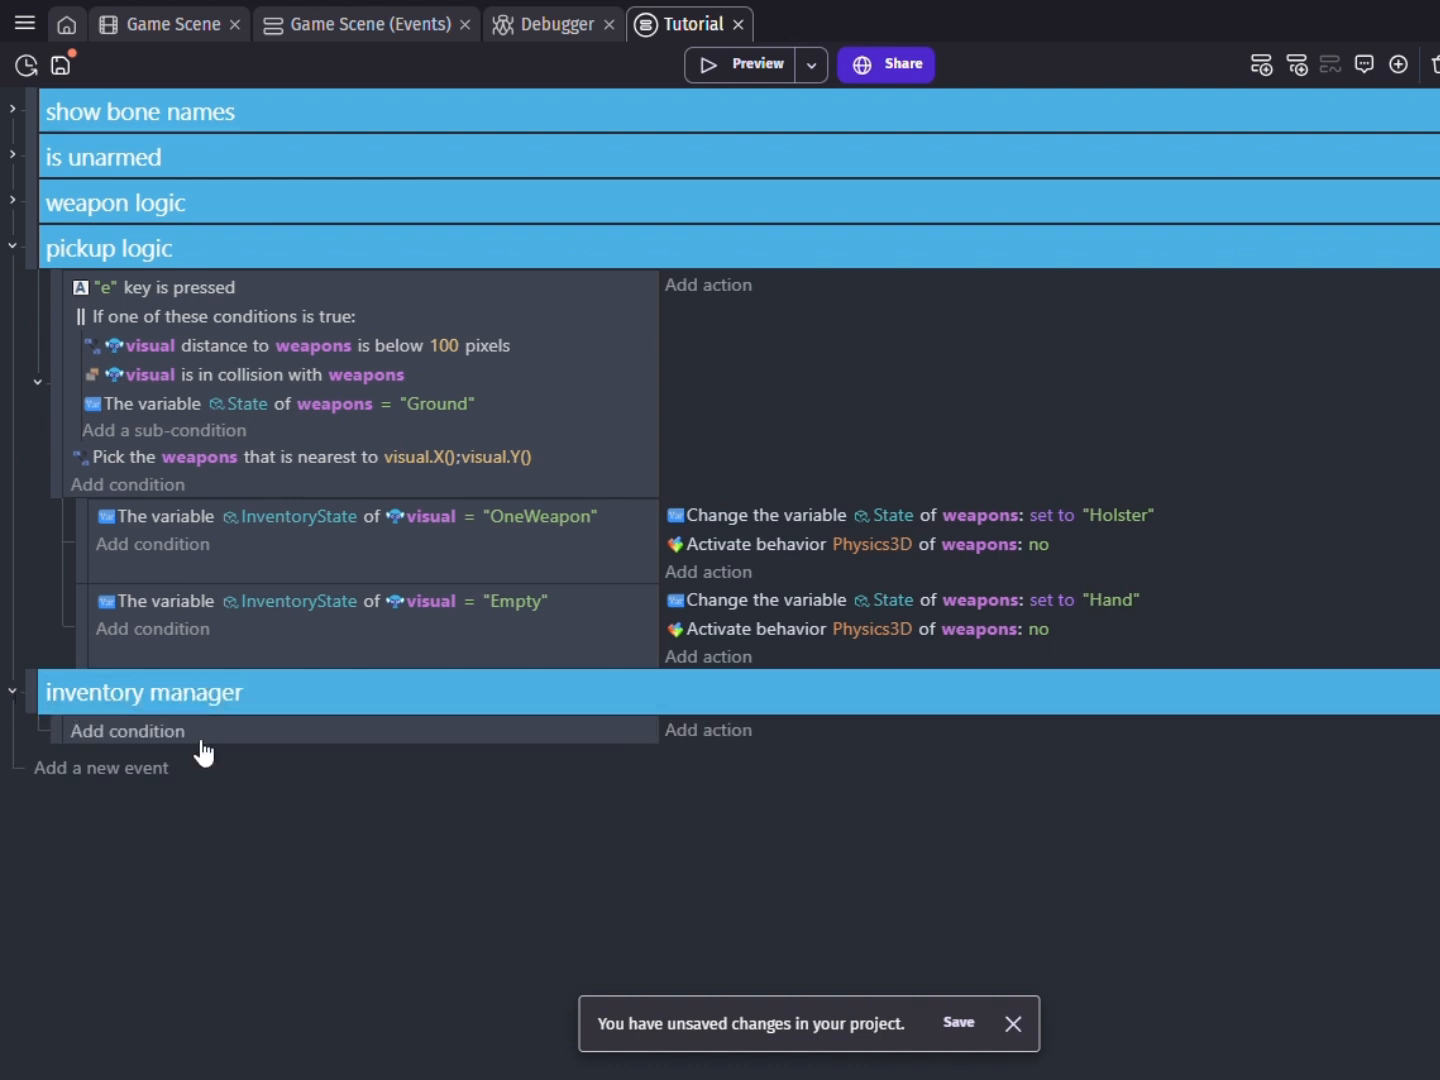
Add an action to the inventory manager's empty event that sets the WeaponCount variable to 0.
click(716, 732)
text(var)
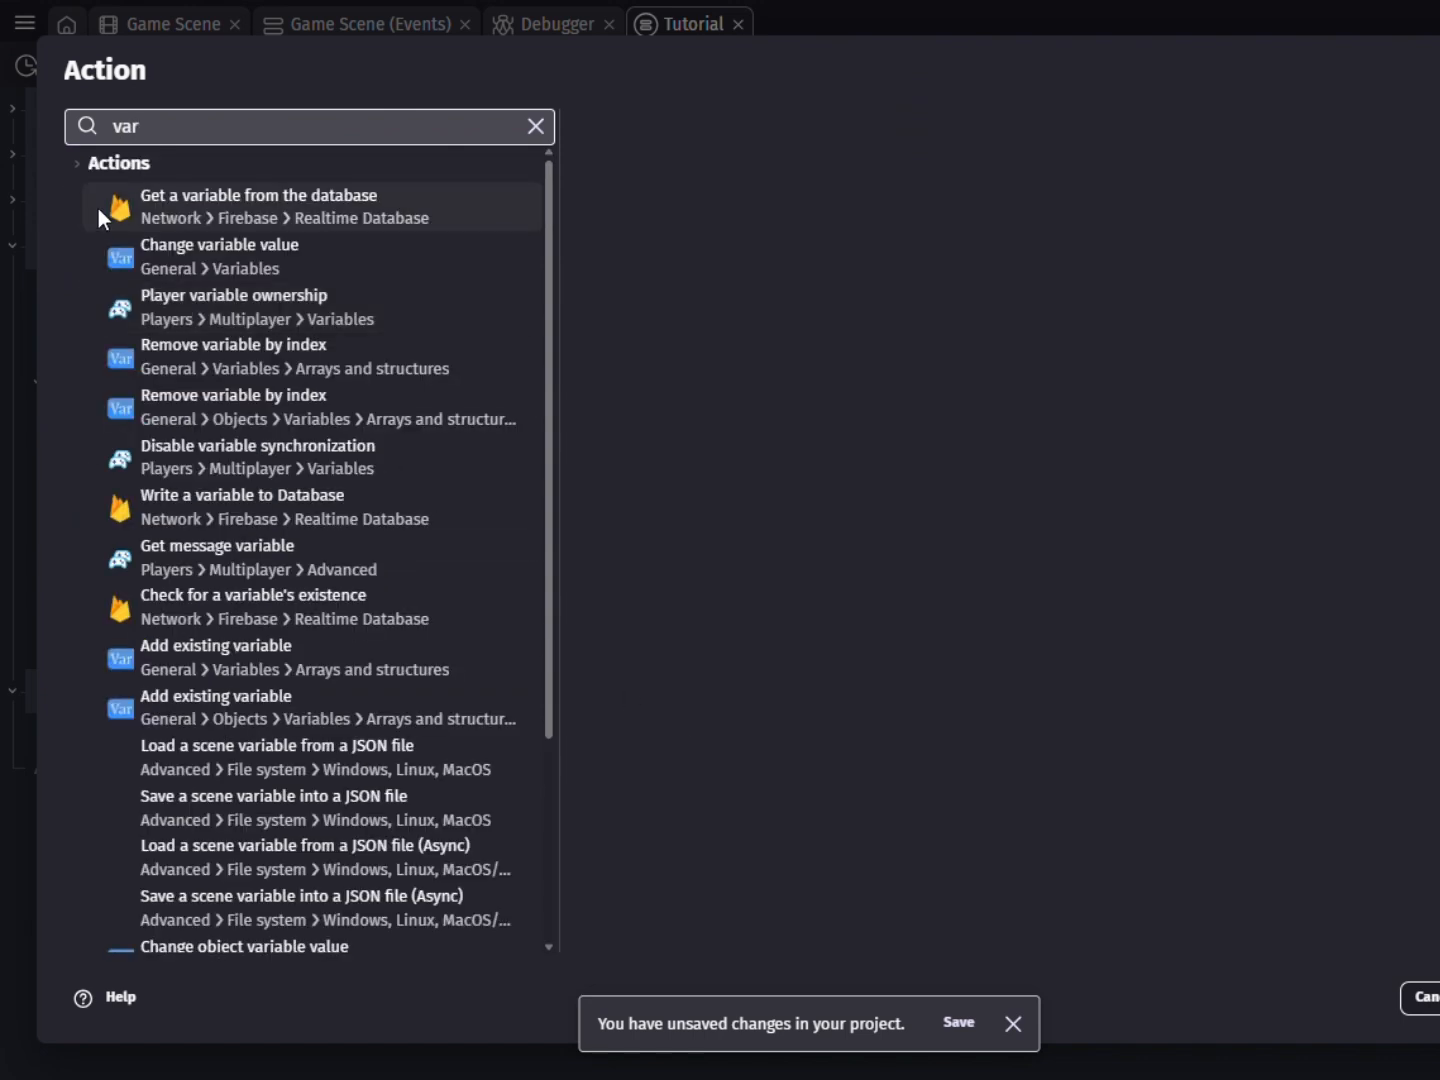
click(189, 257)
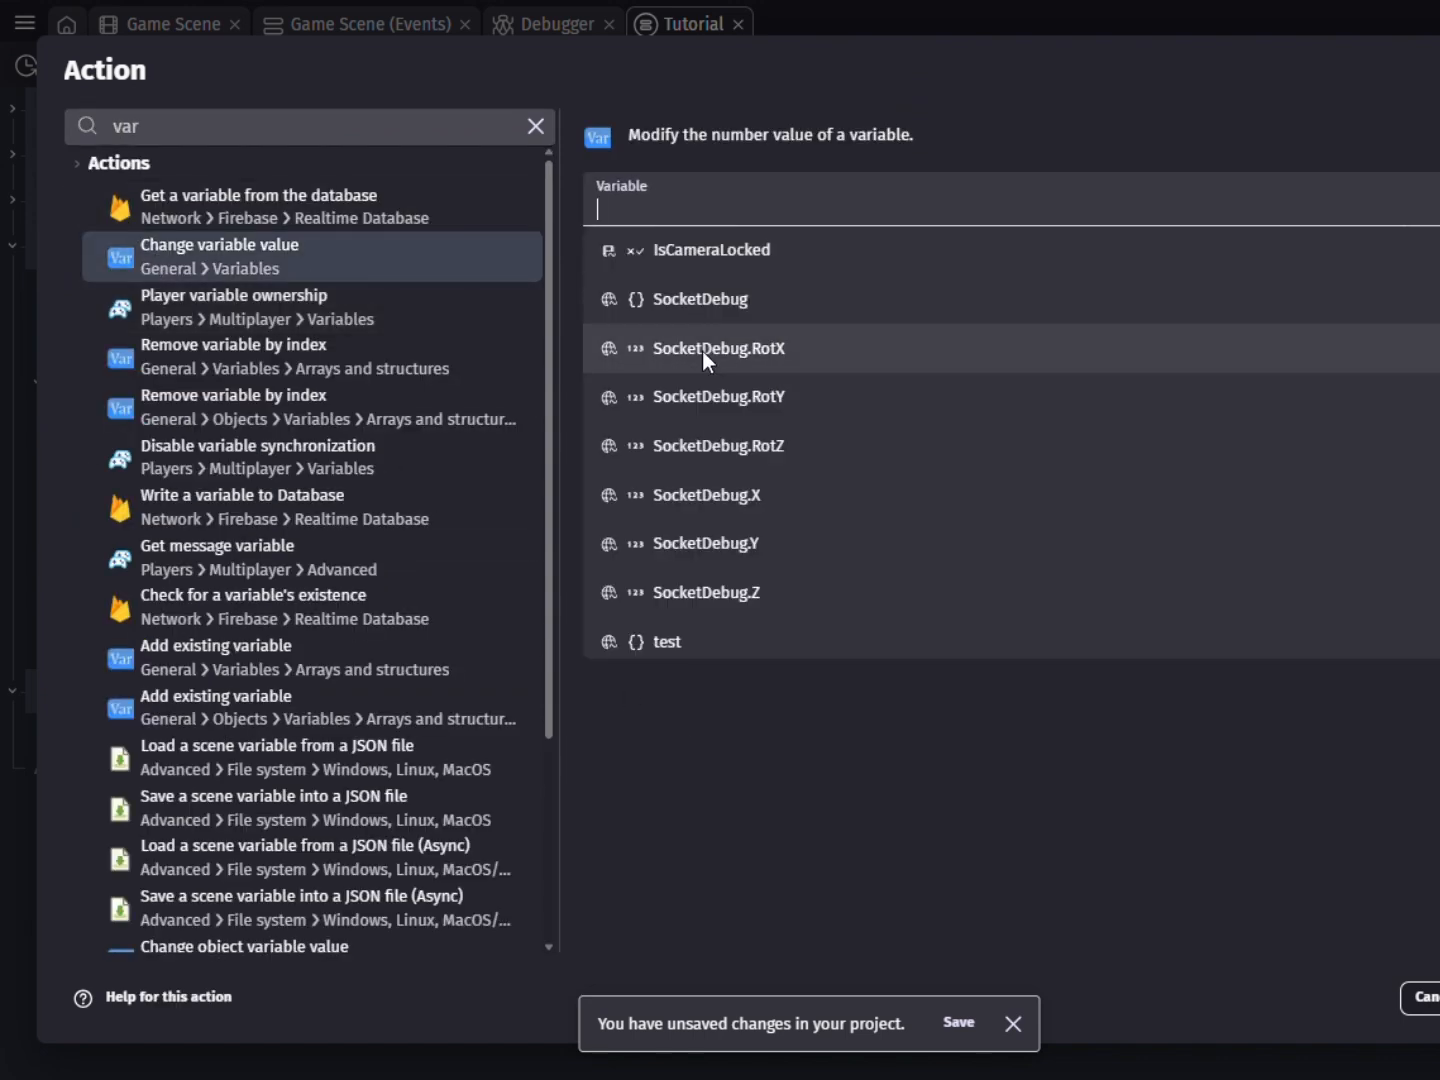
text(We)
click(716, 252)
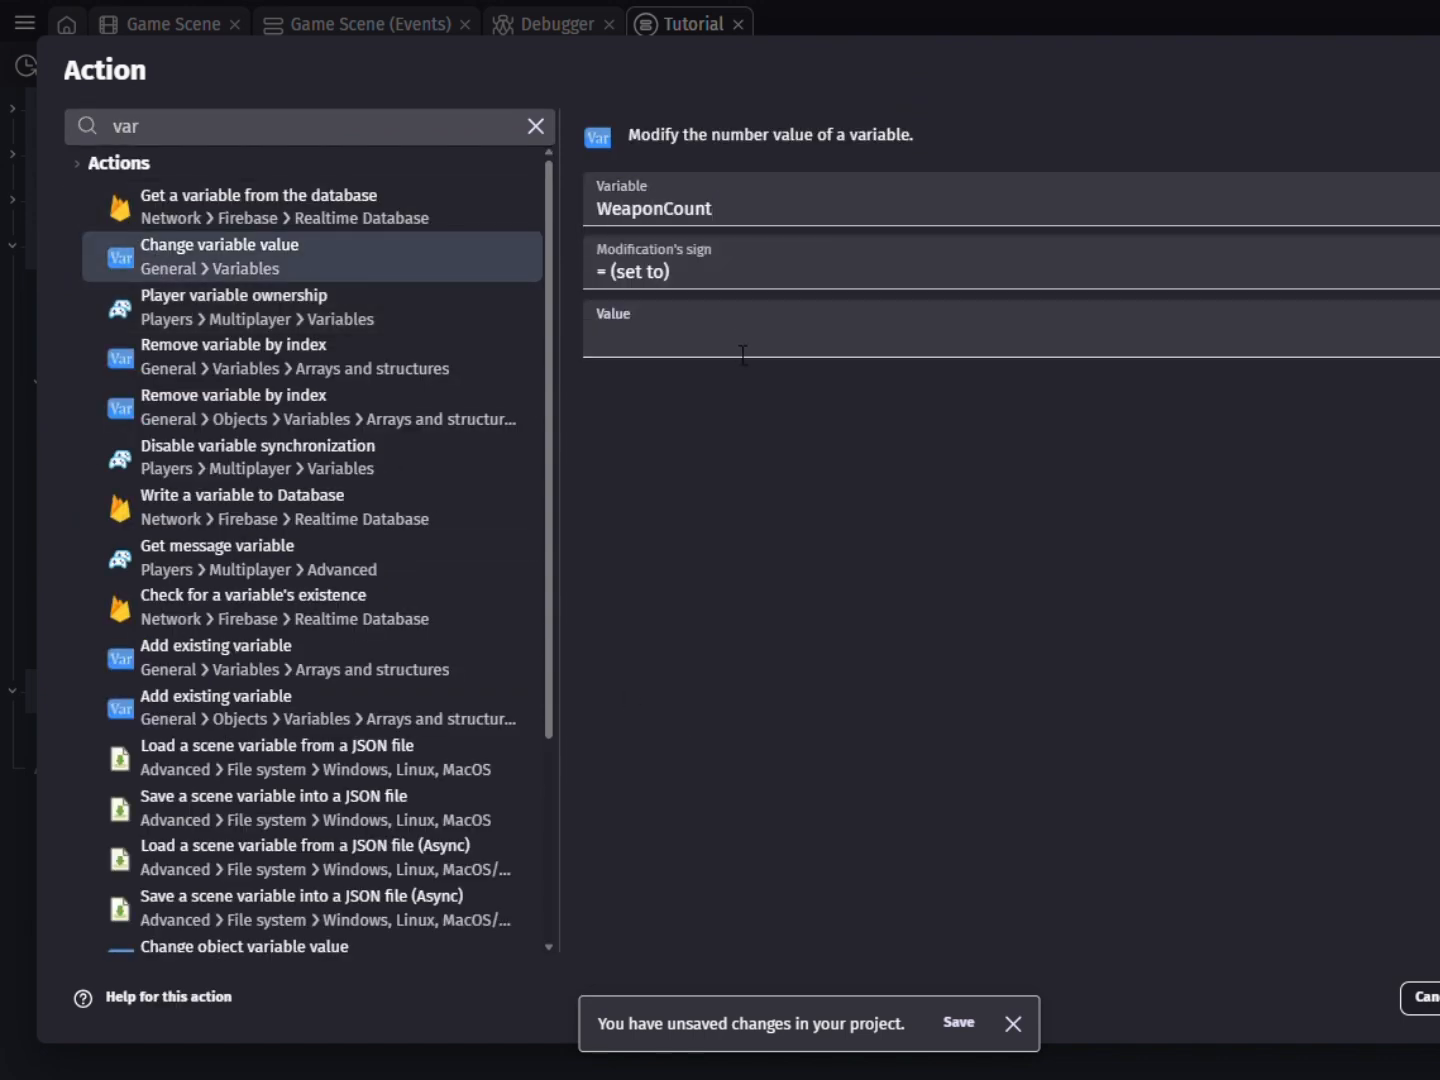
key(Return)
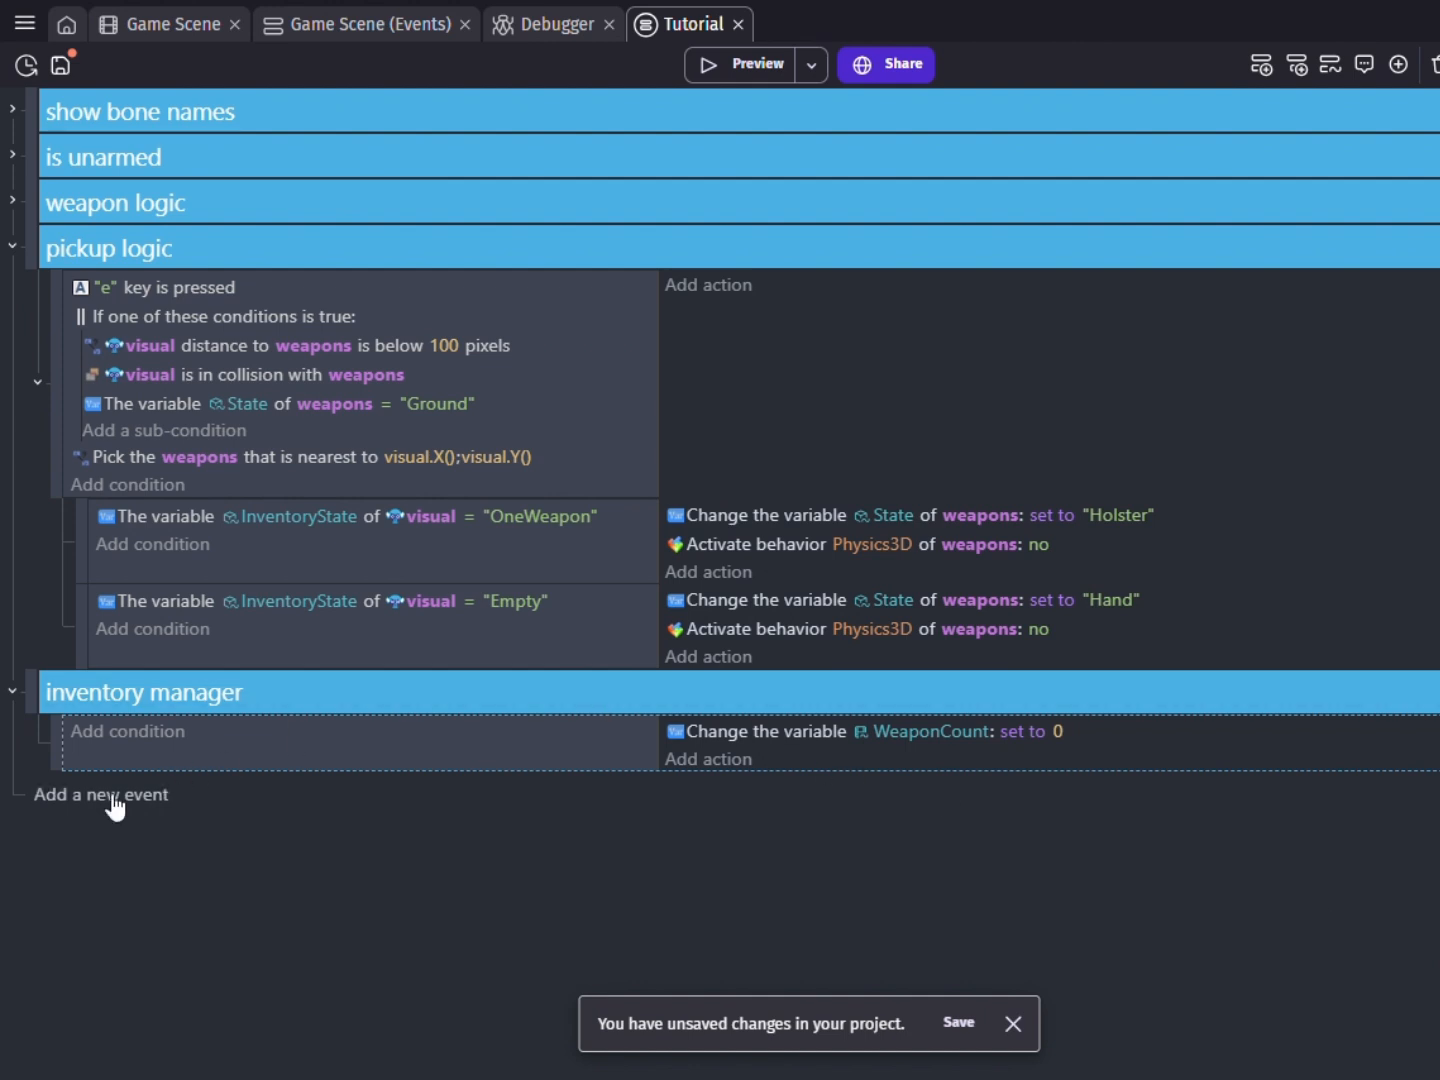
Add a For each object event to the inventory manager that repeats for each instance of weapons.
click(1399, 64)
click(1392, 149)
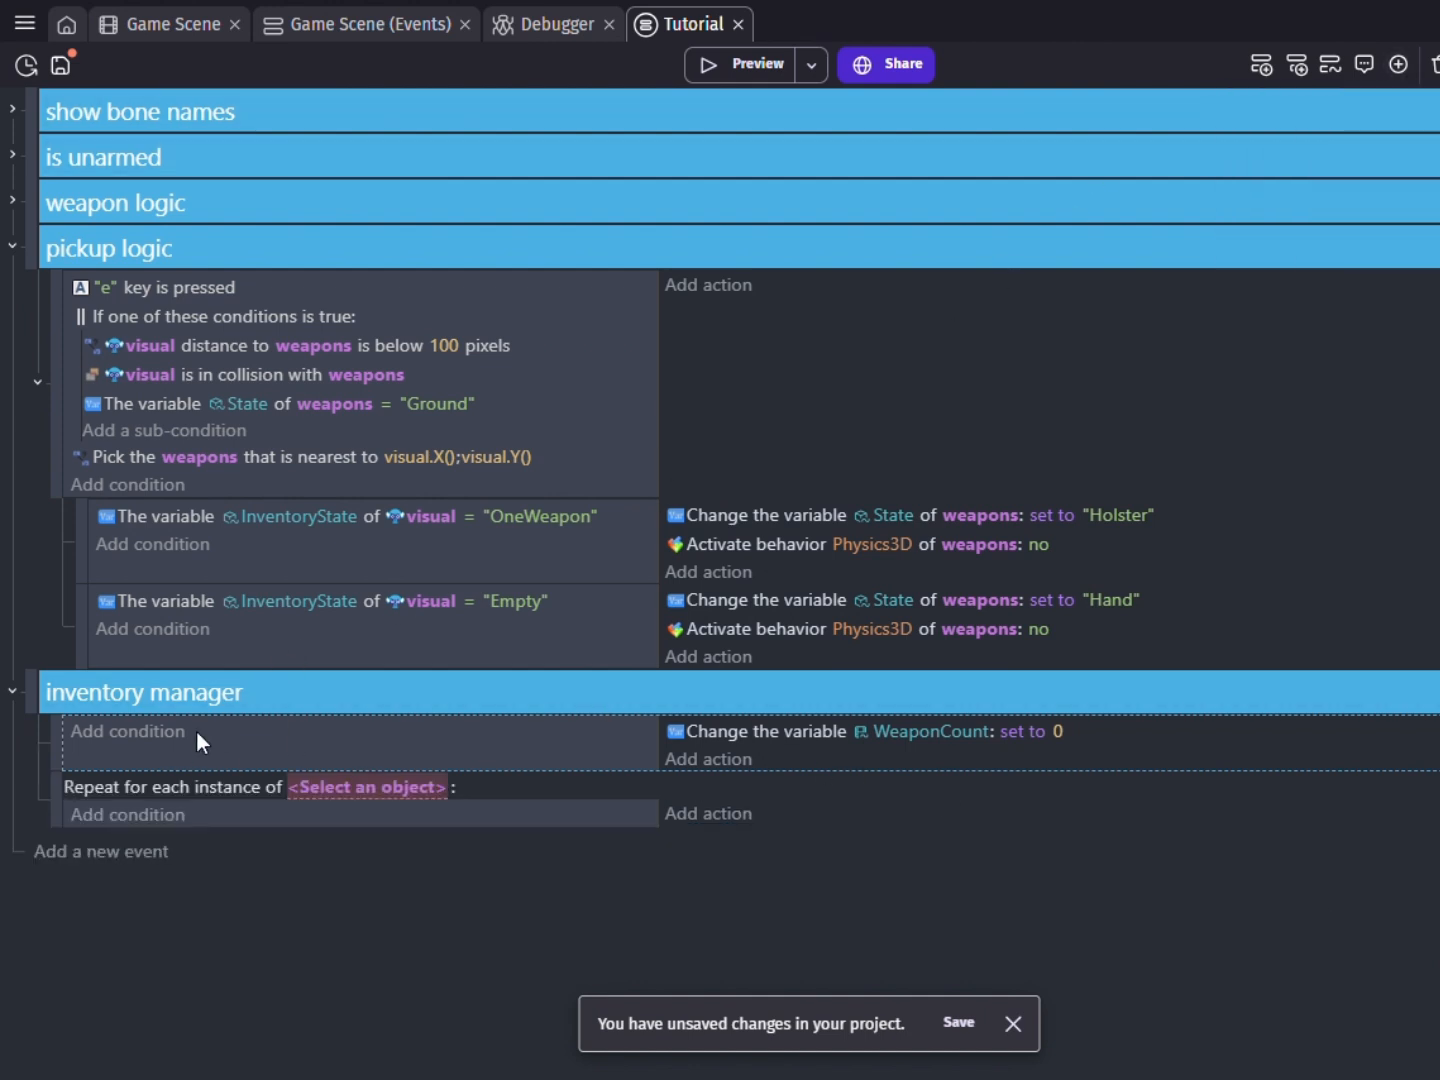
click(353, 787)
text(wea)
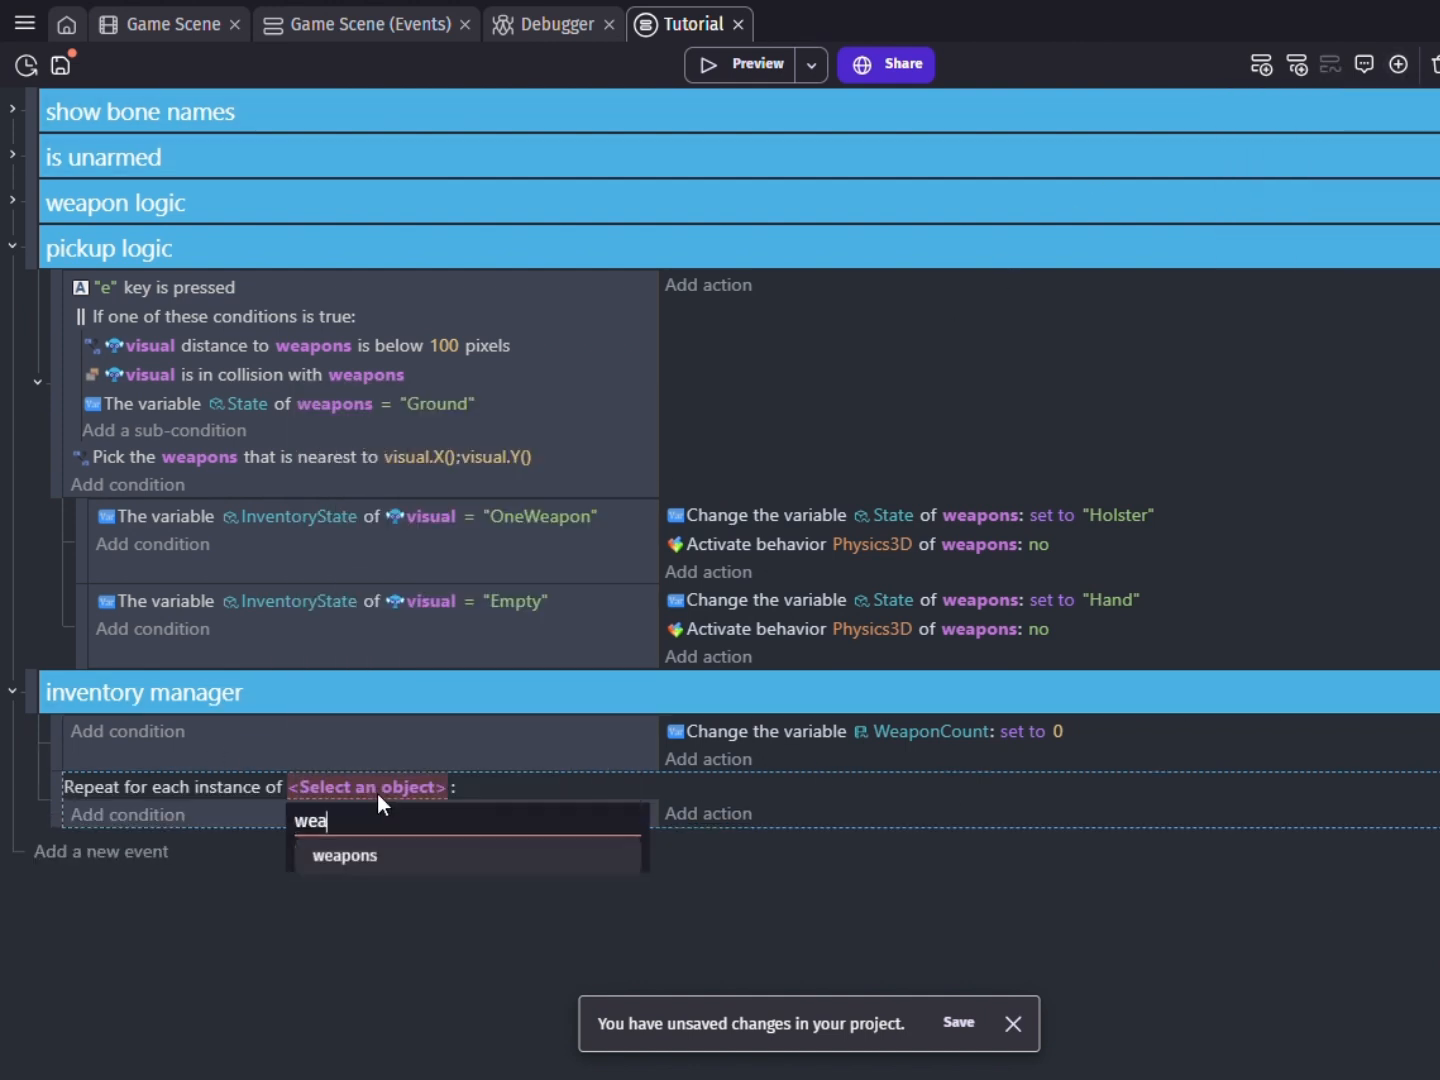
click(401, 852)
Add a sub-event to the weapons repeat event with an Or condition.
click(1297, 65)
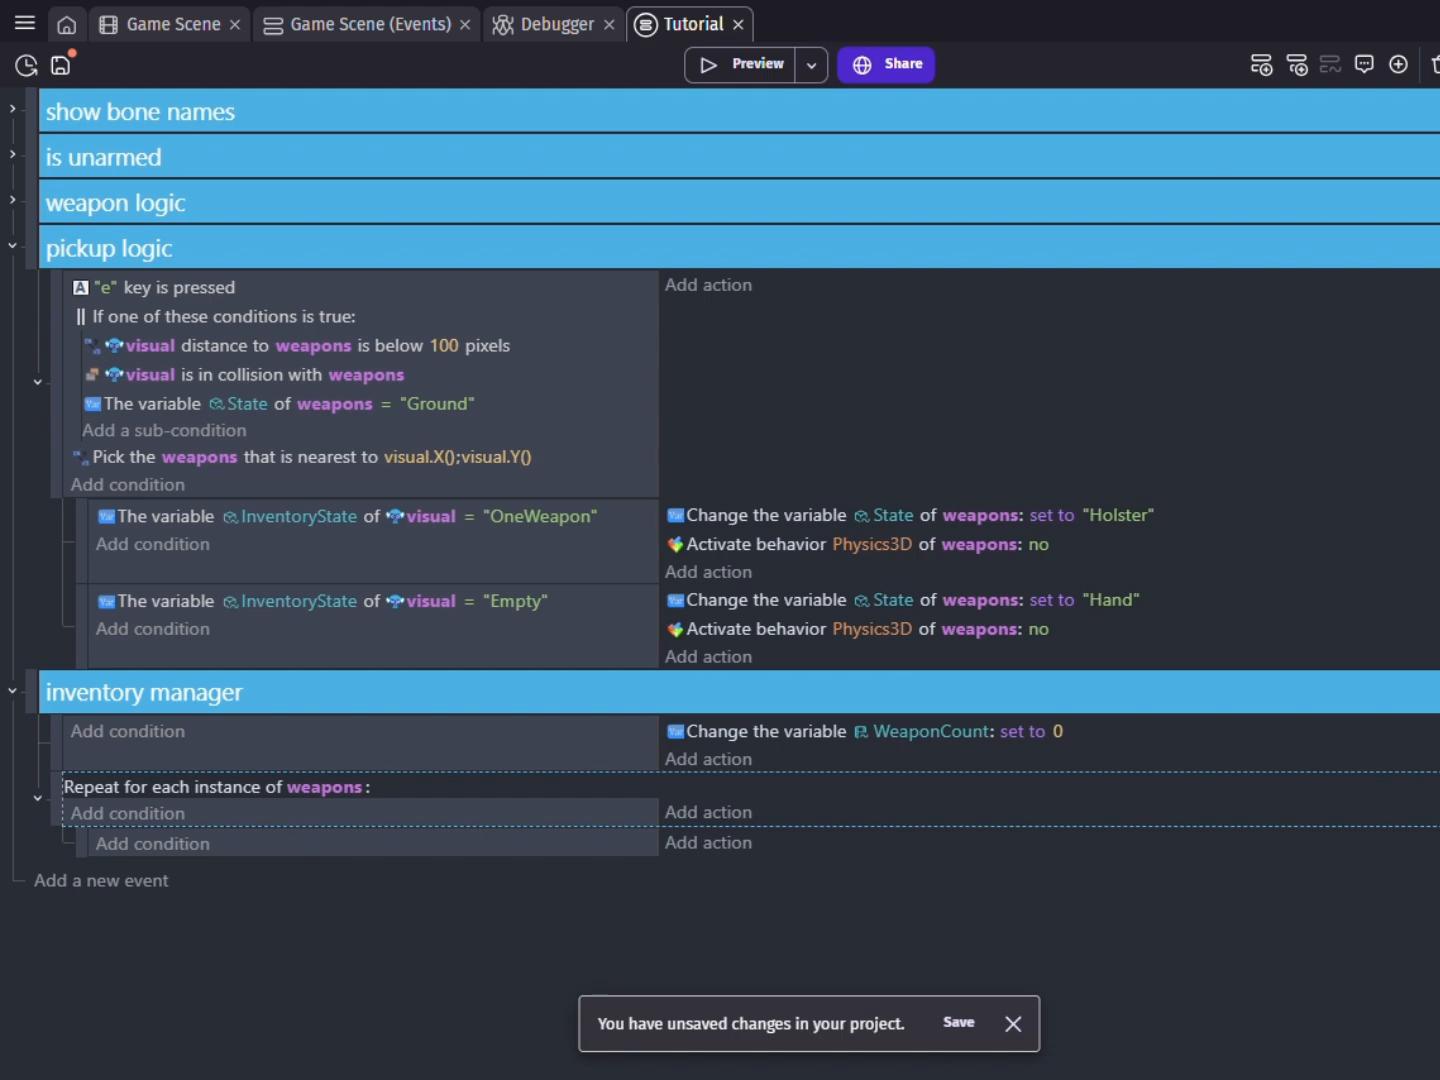
click(186, 845)
text(or)
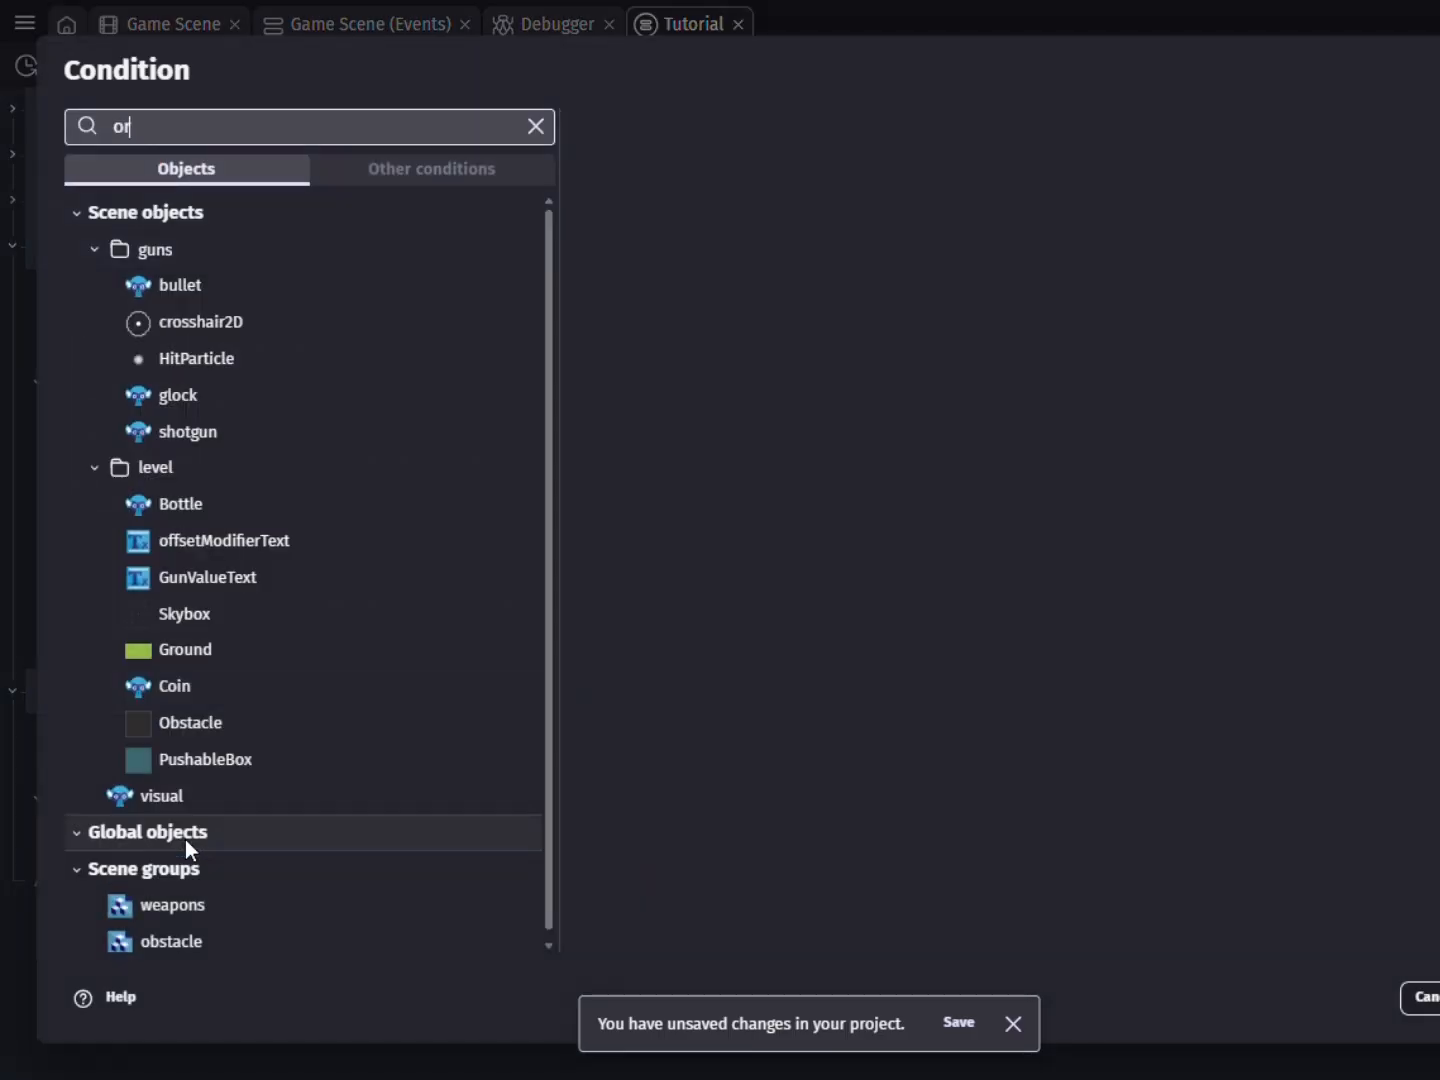
click(175, 209)
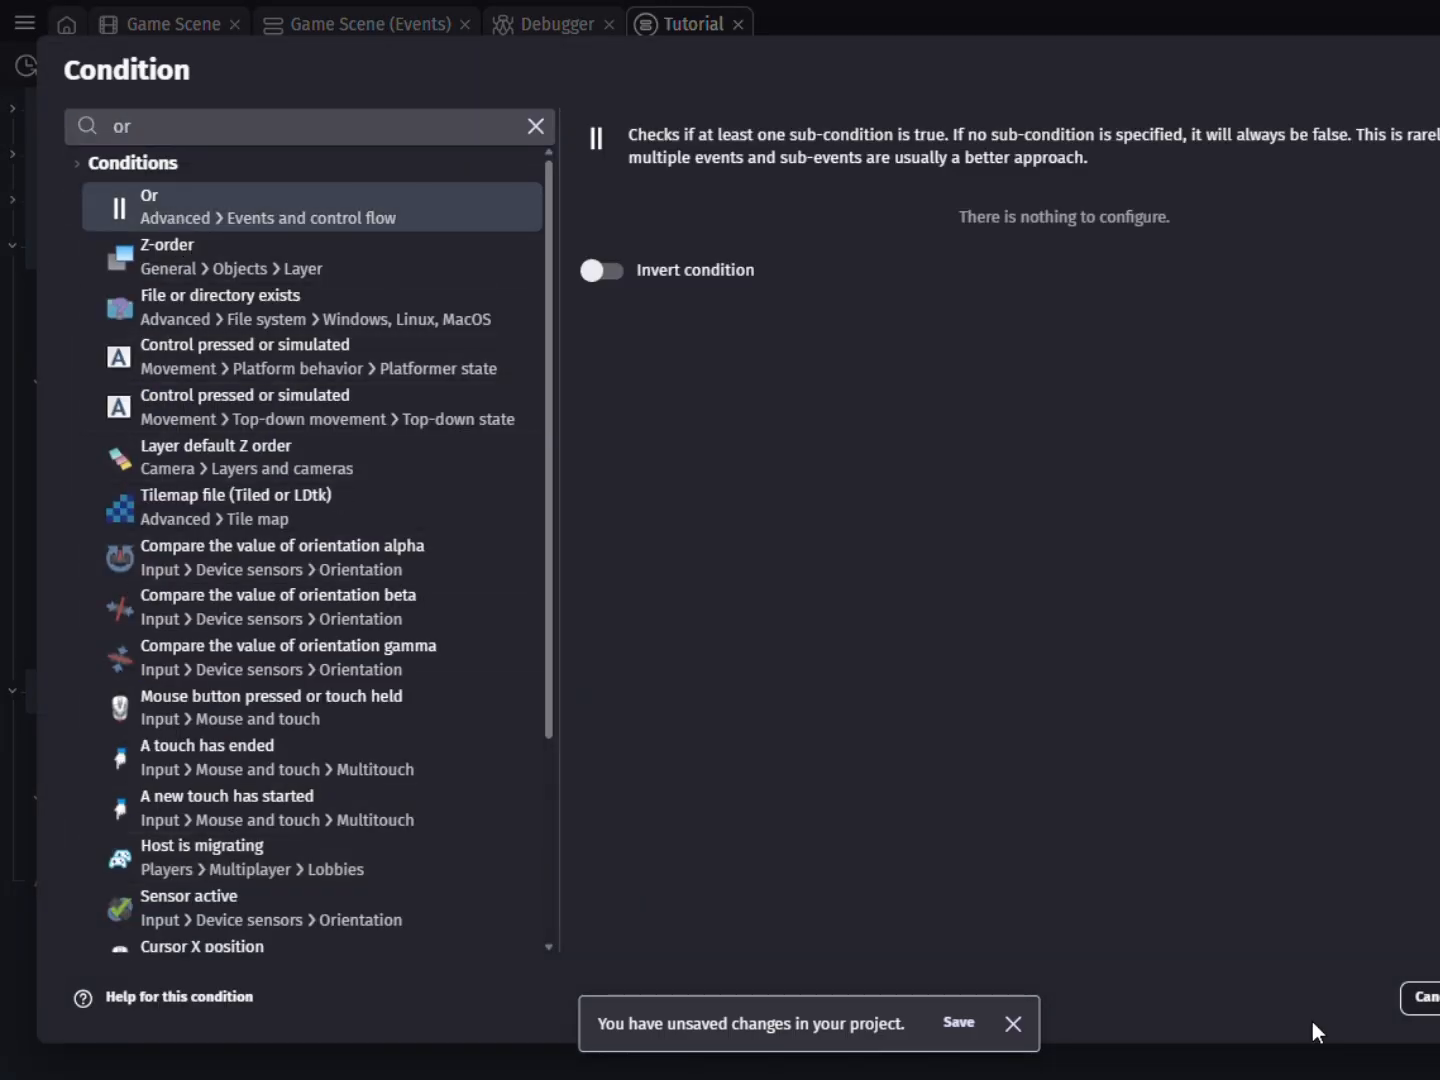
key(Return)
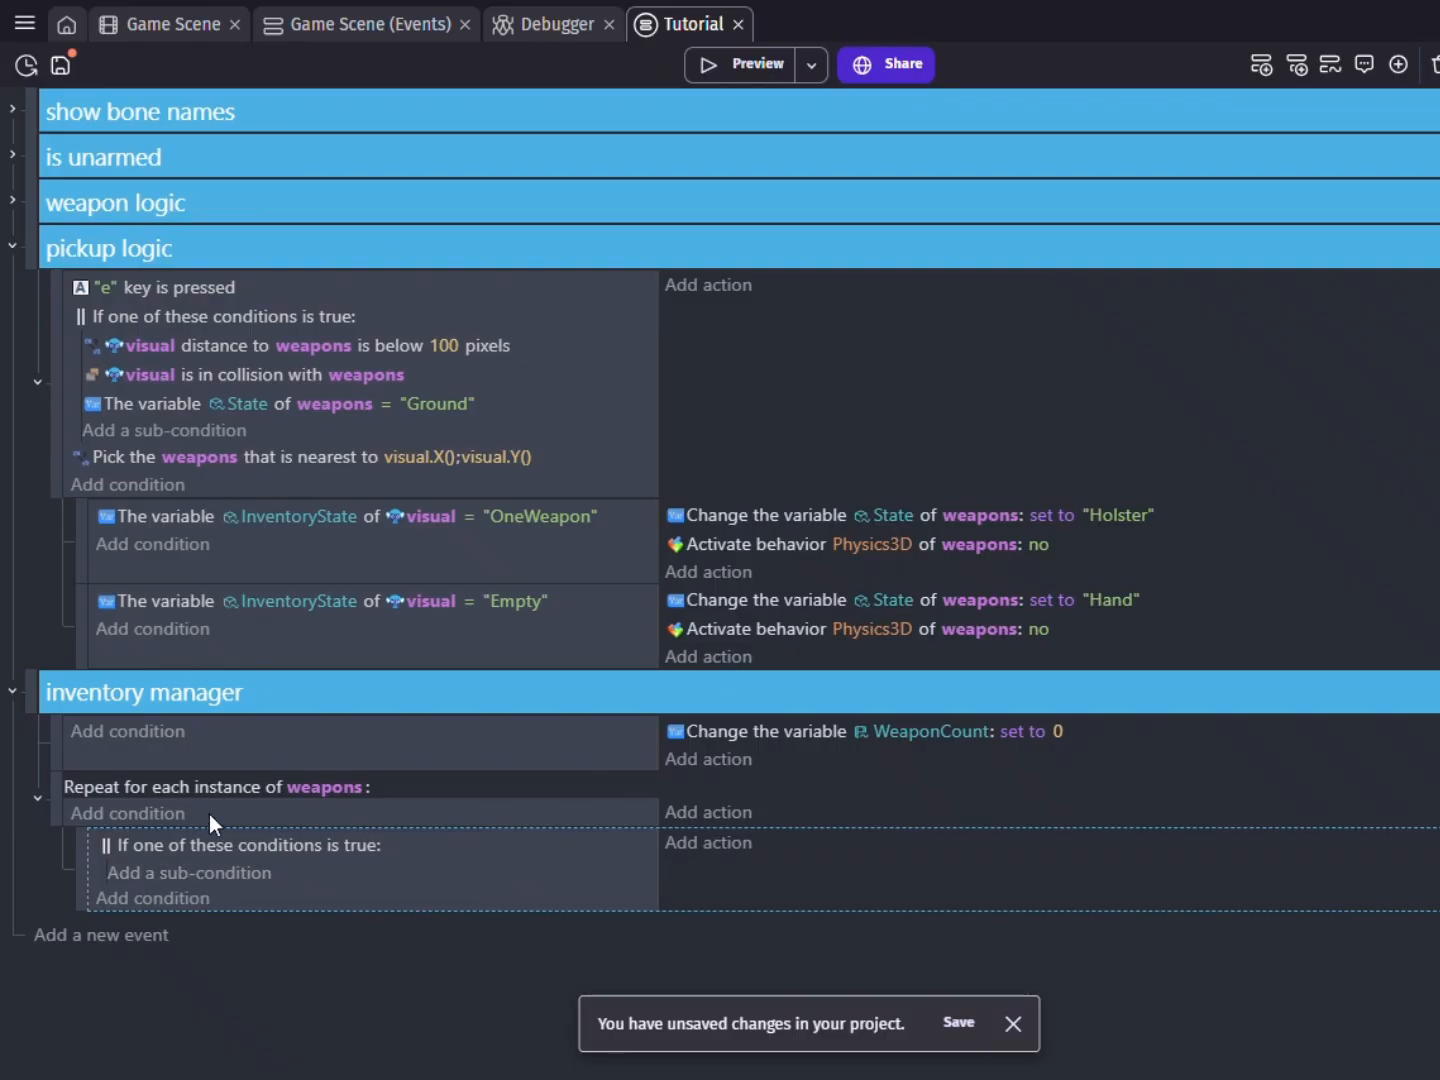
Add a sub-condition to the Or condition that checks whether the State variable of weapons equals "Hand".
click(189, 877)
text(wea)
click(179, 197)
text(var)
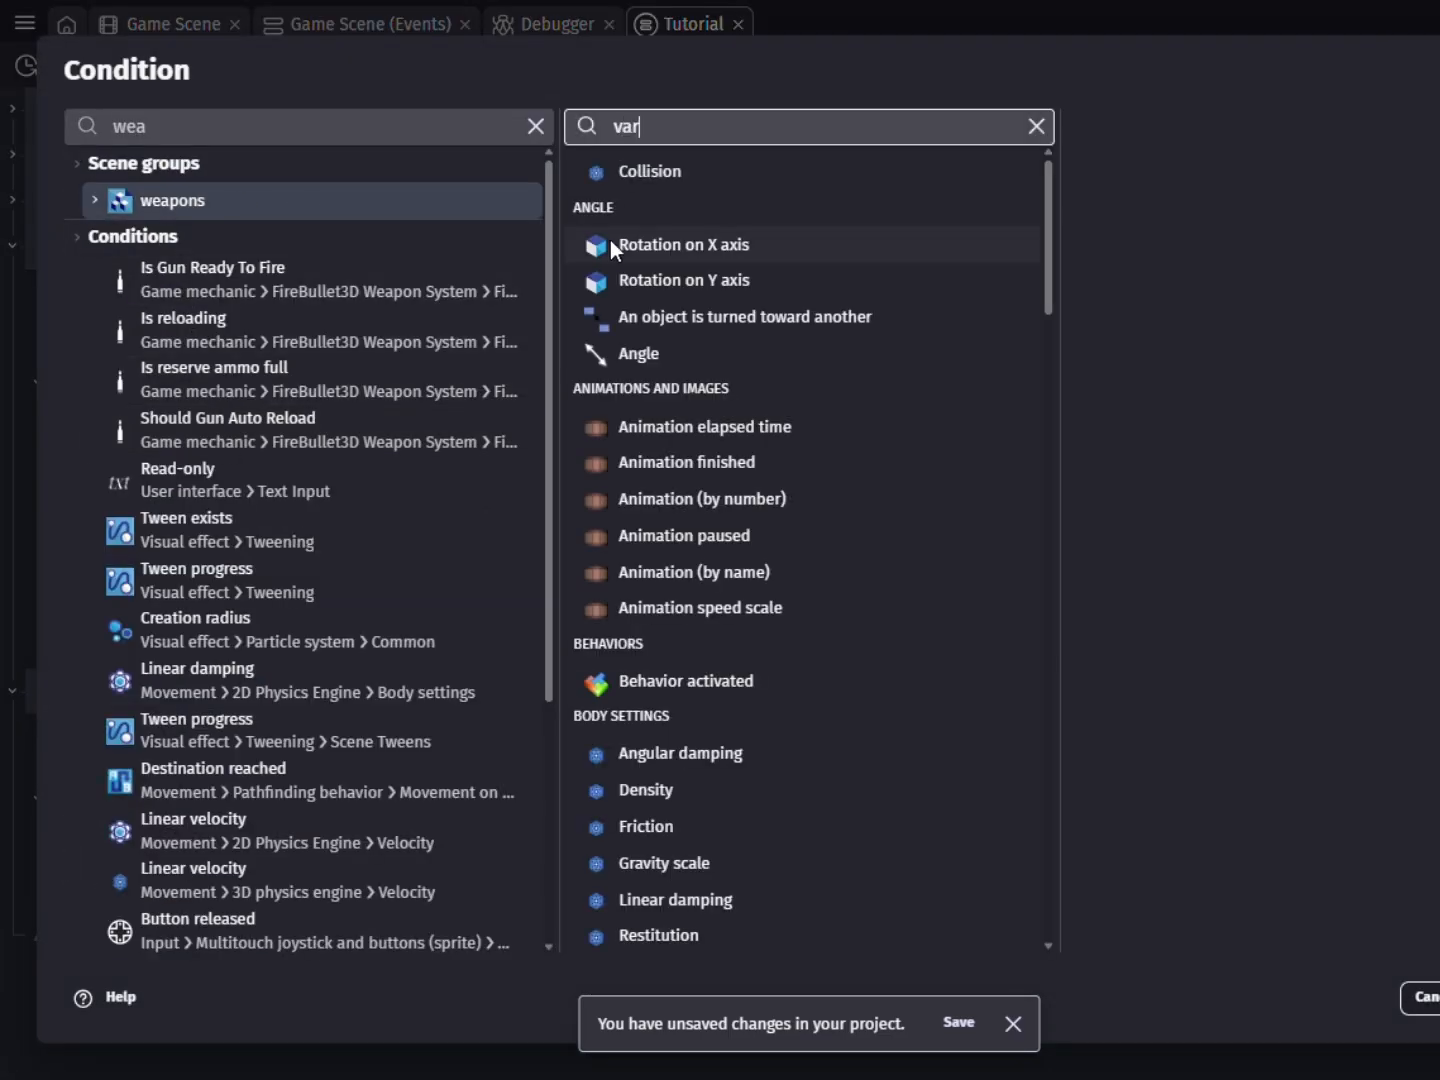
click(797, 210)
click(1283, 329)
click(1252, 358)
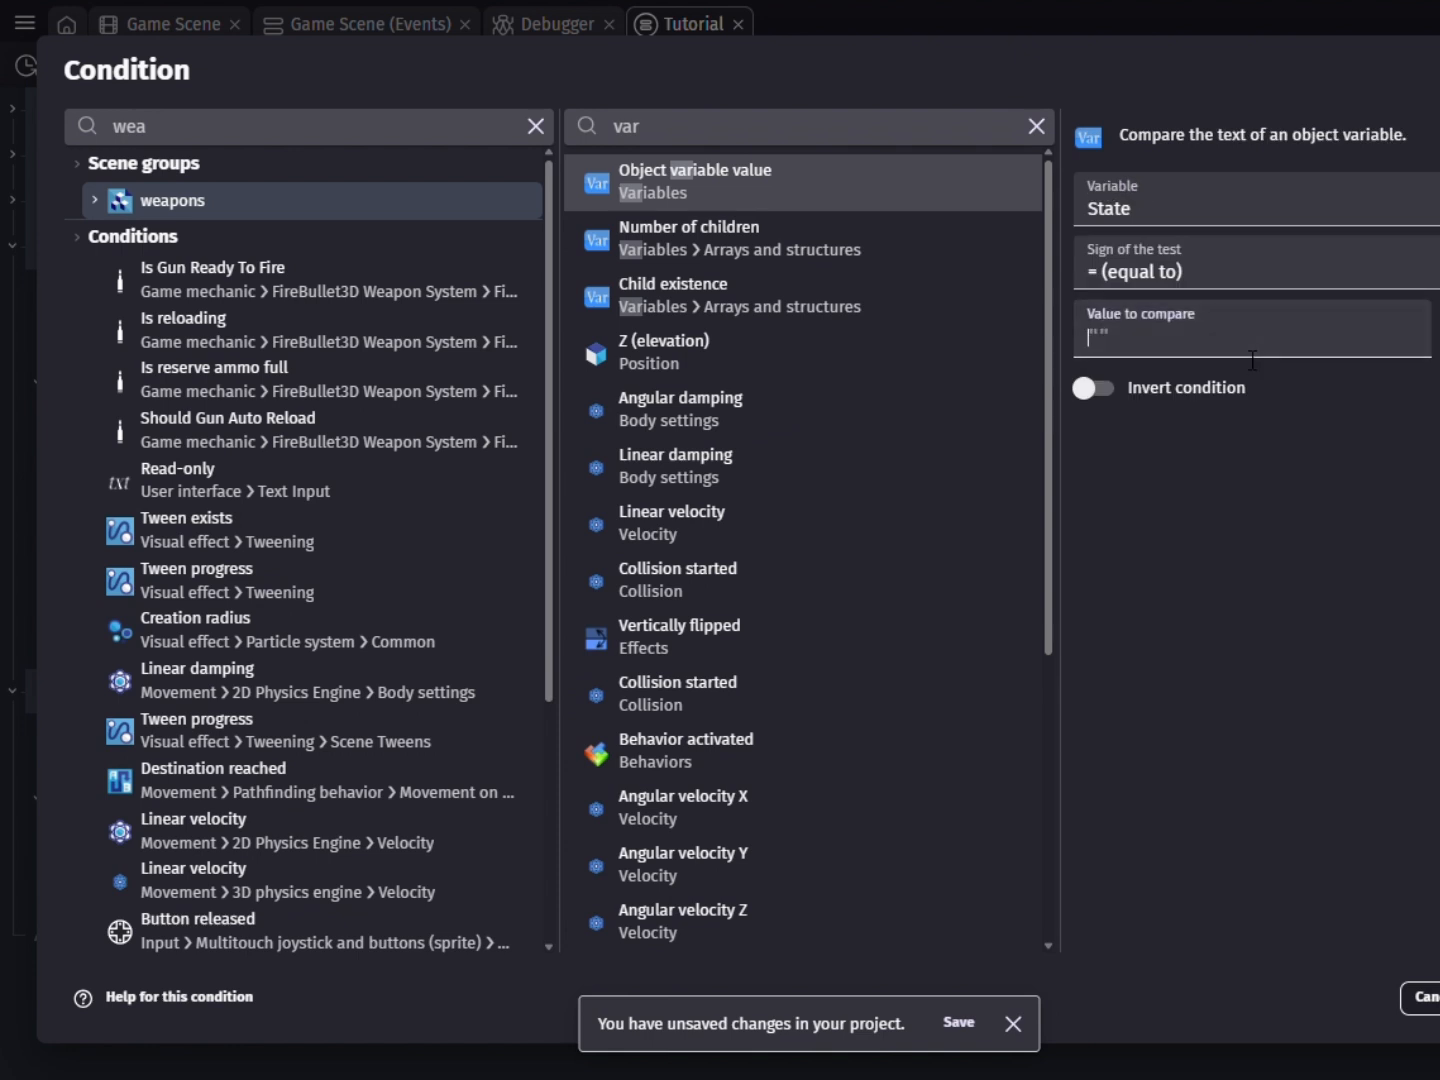
text("")
key(Return)
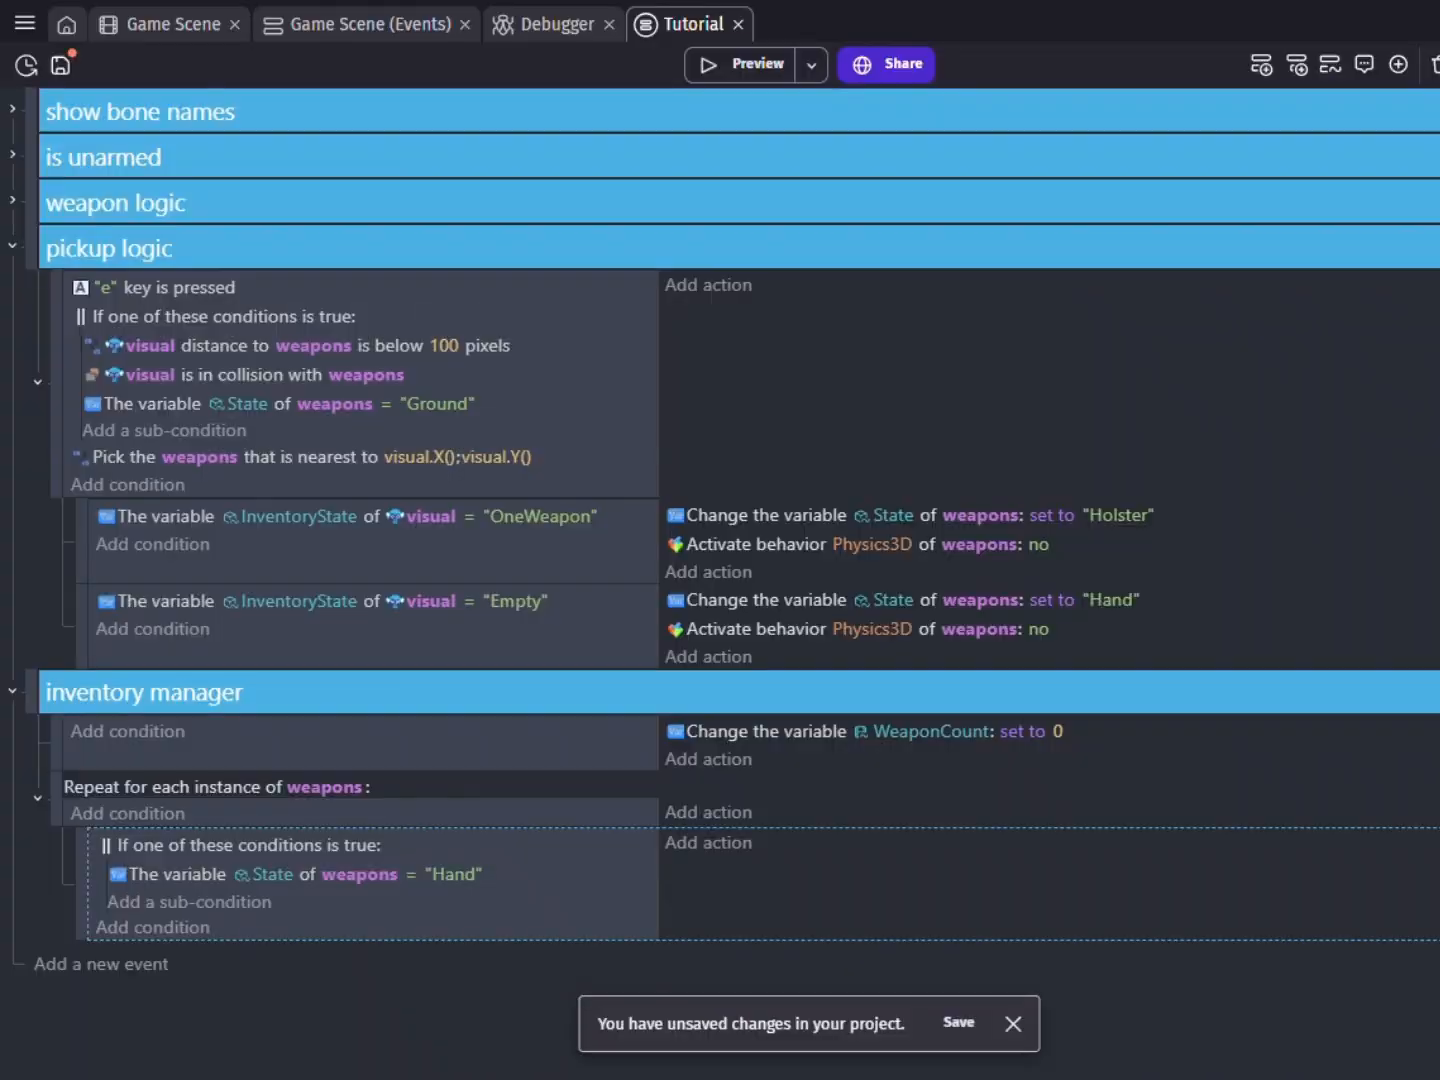
Duplicate the "Hand" sub-condition, set the copy's compared value to "Holster", and save the project.
click(392, 901)
click(447, 903)
double_click(470, 961)
text(Hol)
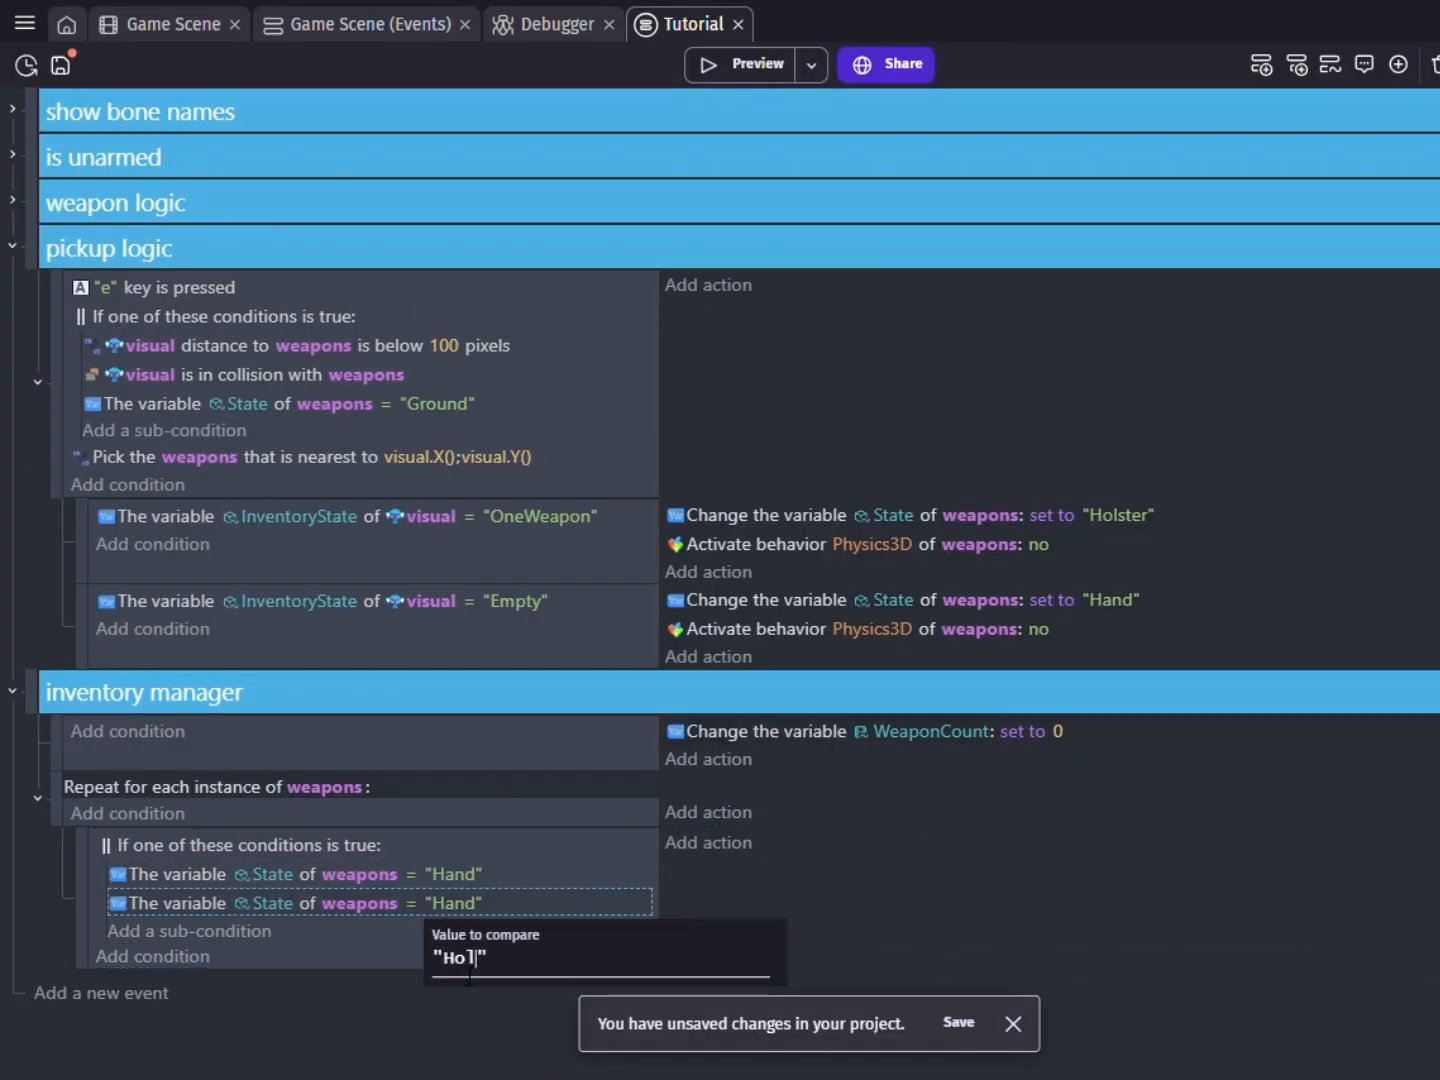
text(ster)
click(912, 915)
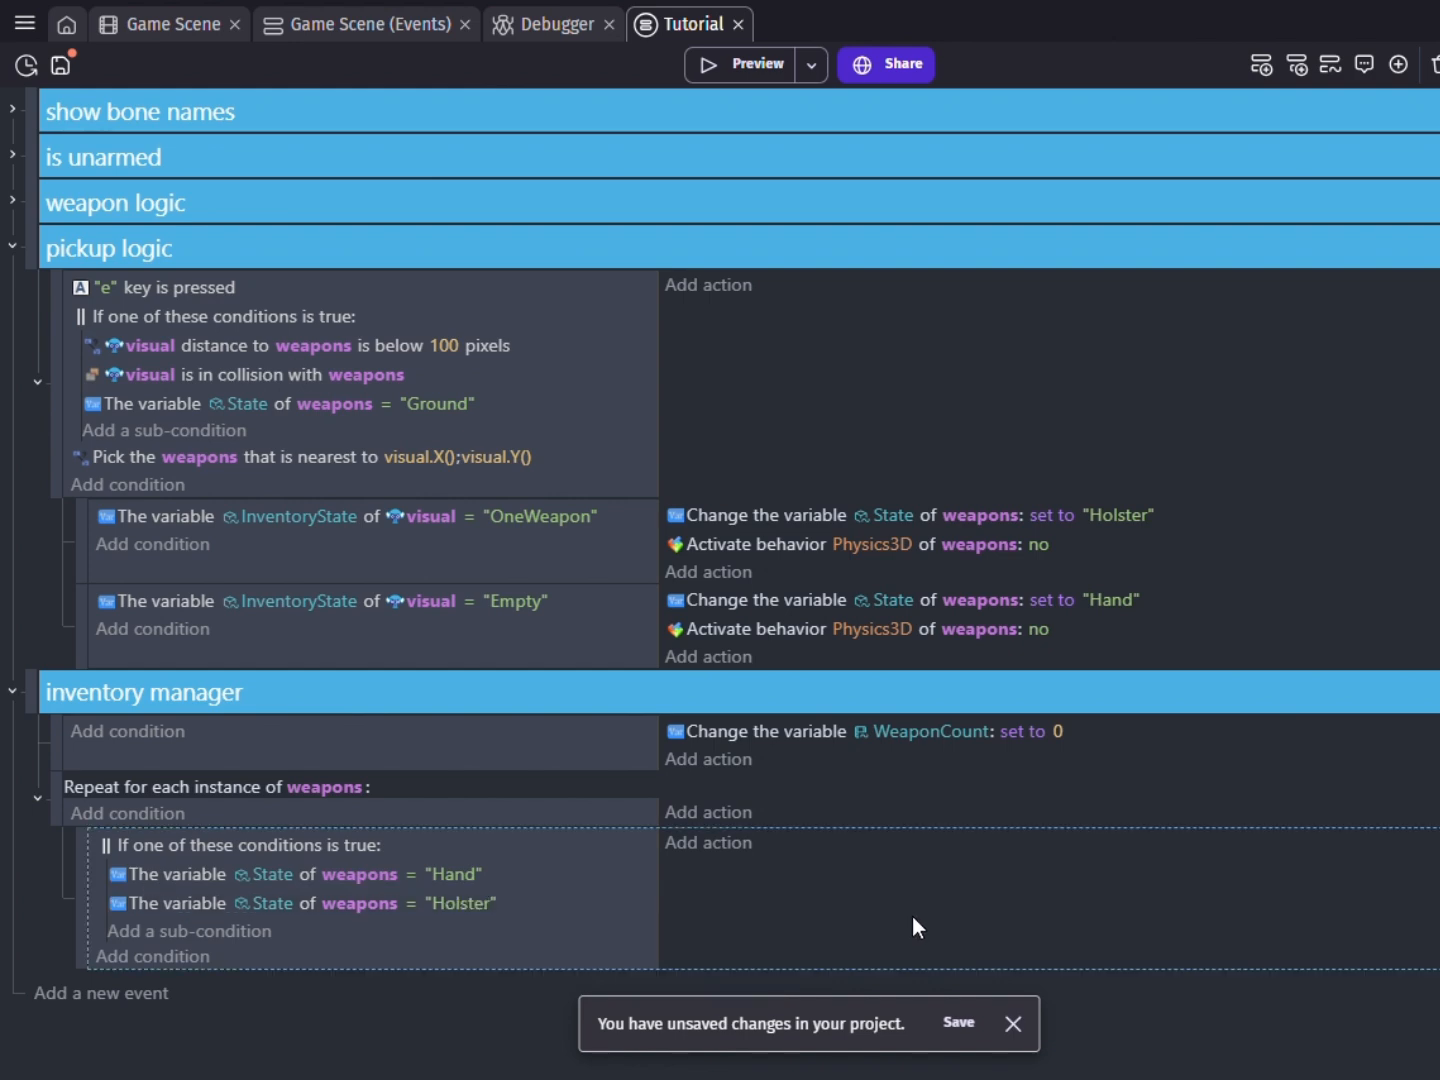
click(64, 62)
Add an action to the Or sub-event that adds 1 to the WeaponCount variable.
click(720, 845)
text(var)
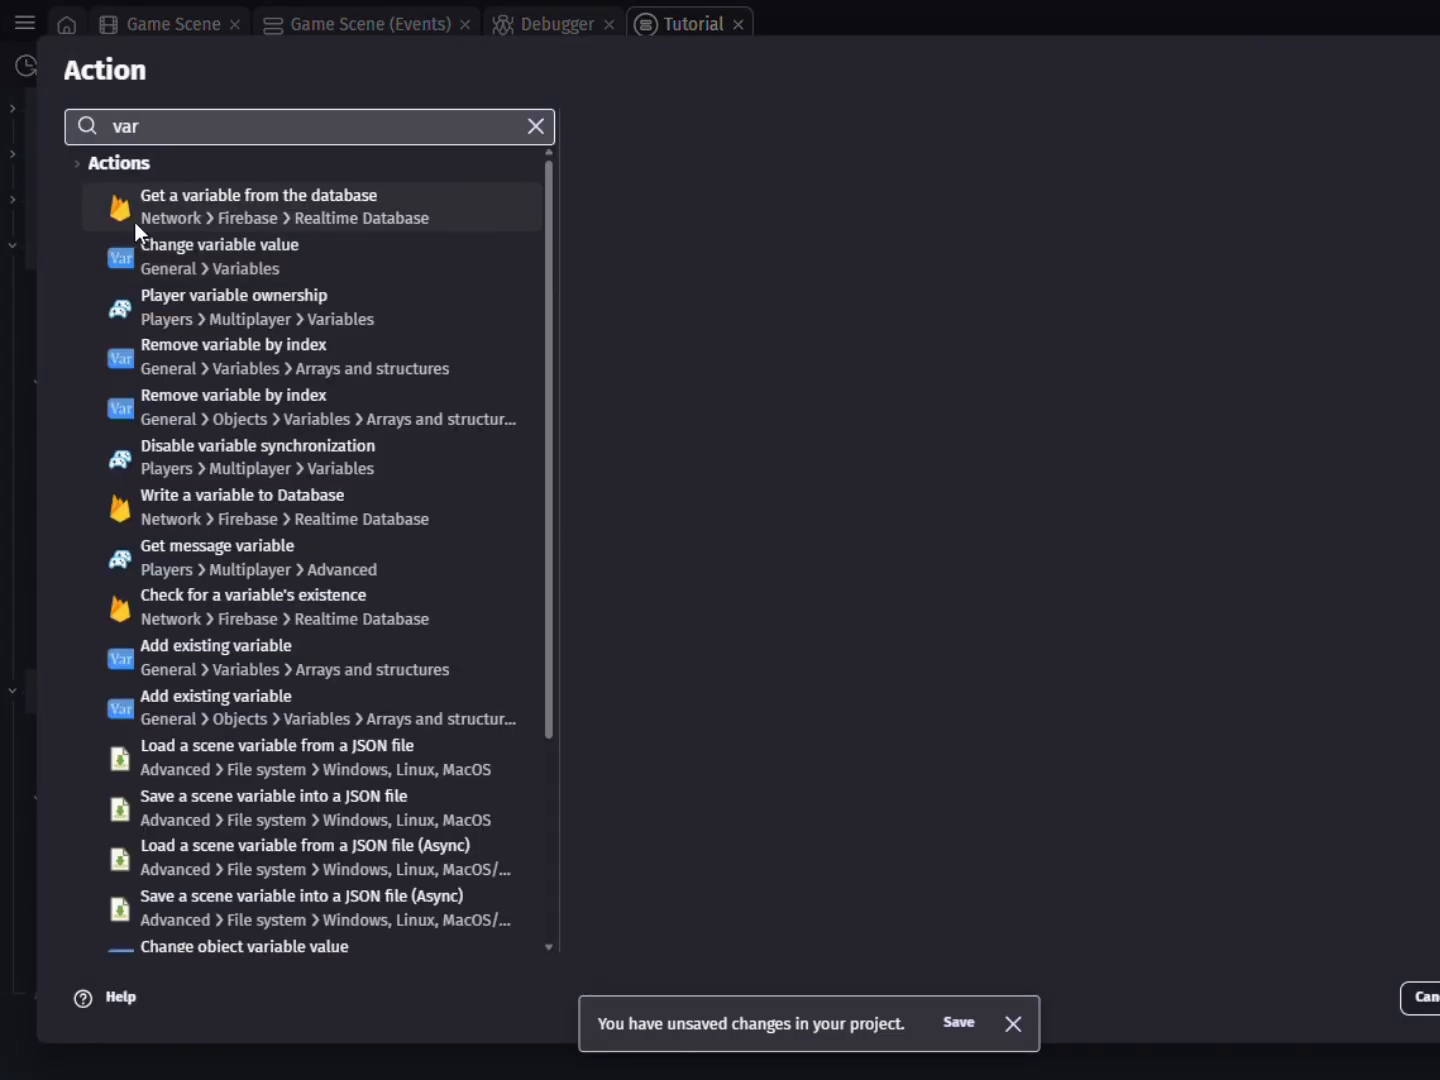
click(225, 252)
text(Weap)
click(708, 257)
click(711, 270)
click(713, 330)
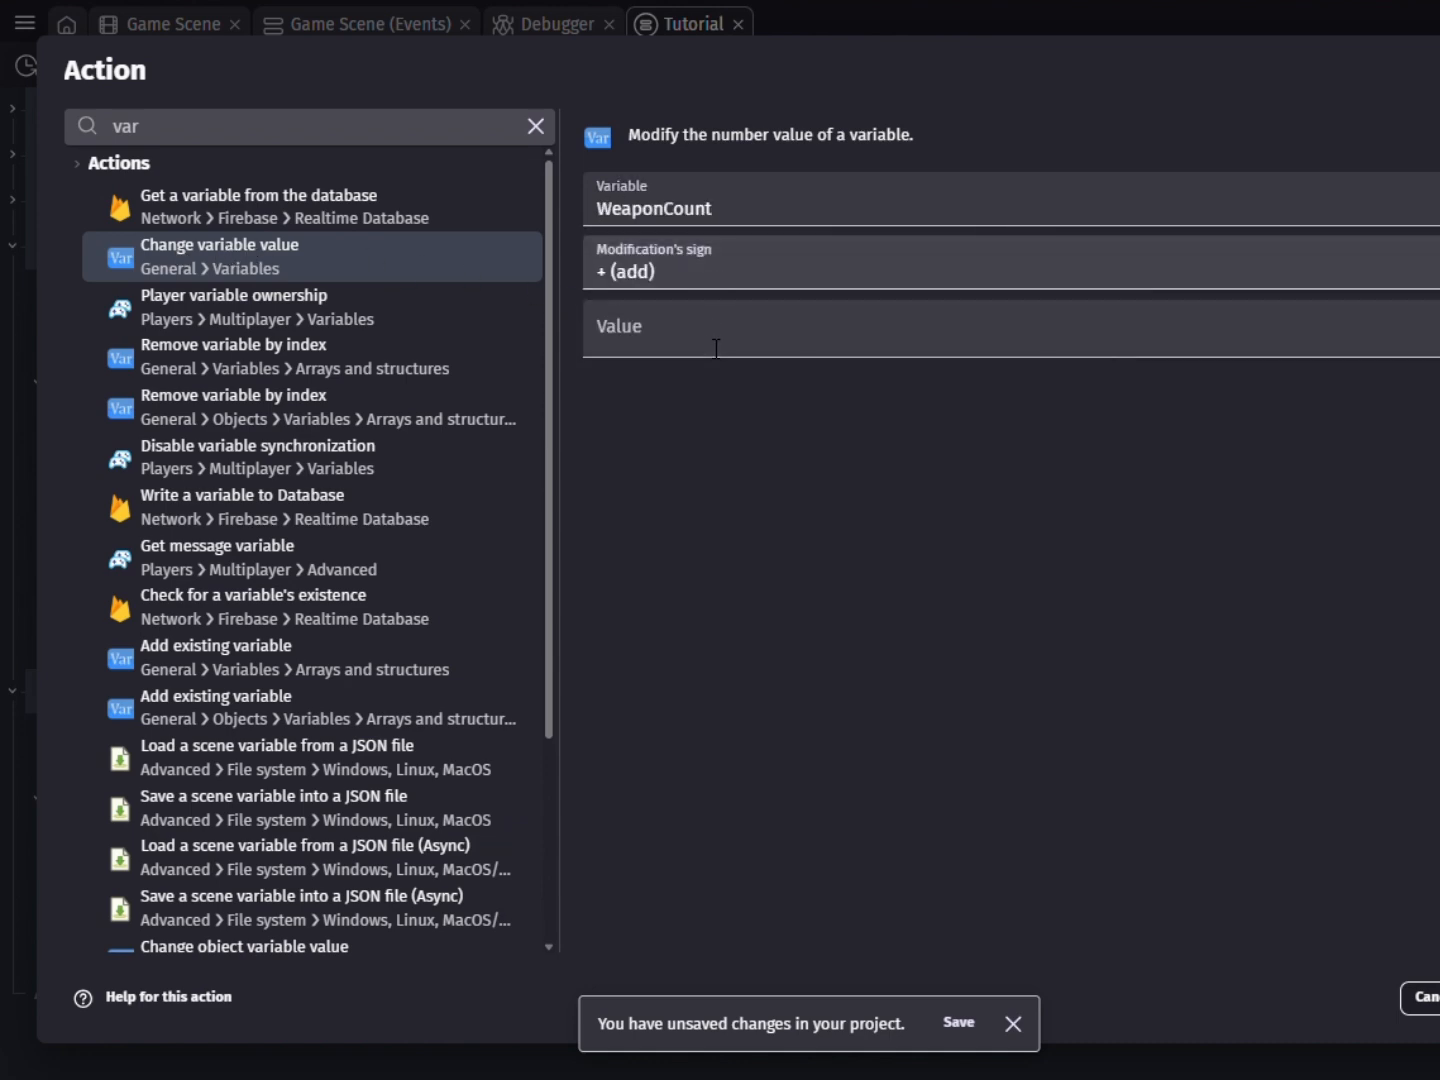
click(714, 345)
text(1)
key(Return)
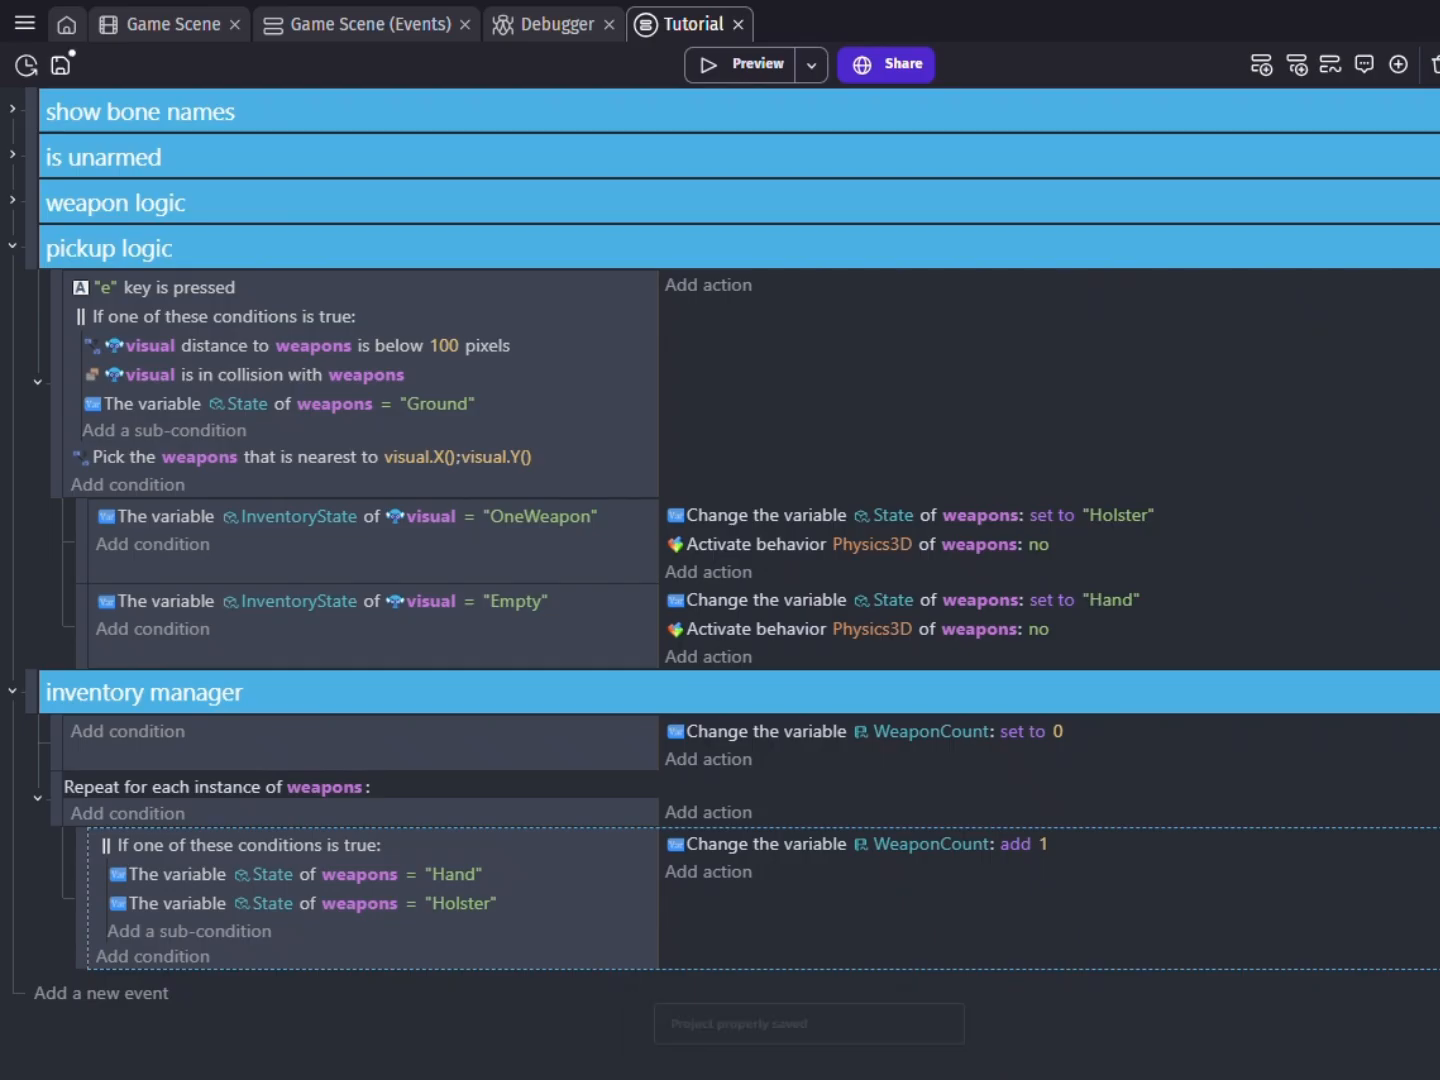
Add a new event at the end of the inventory manager with the condition that WeaponCount equals 0.
click(149, 995)
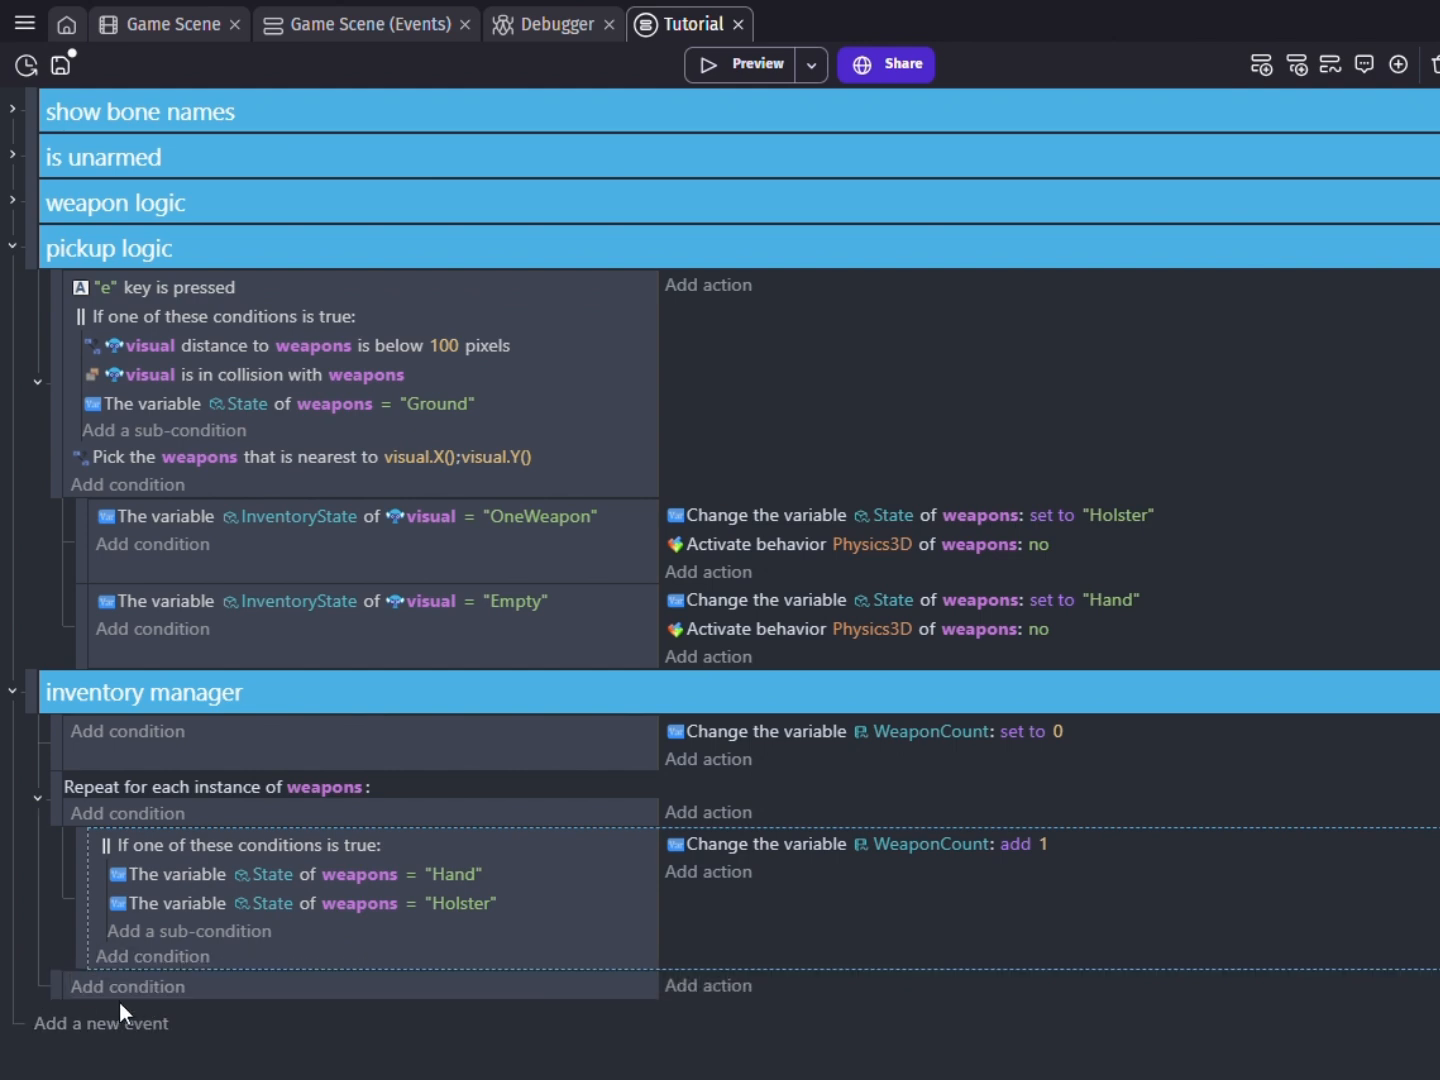
click(144, 988)
text(var)
click(260, 223)
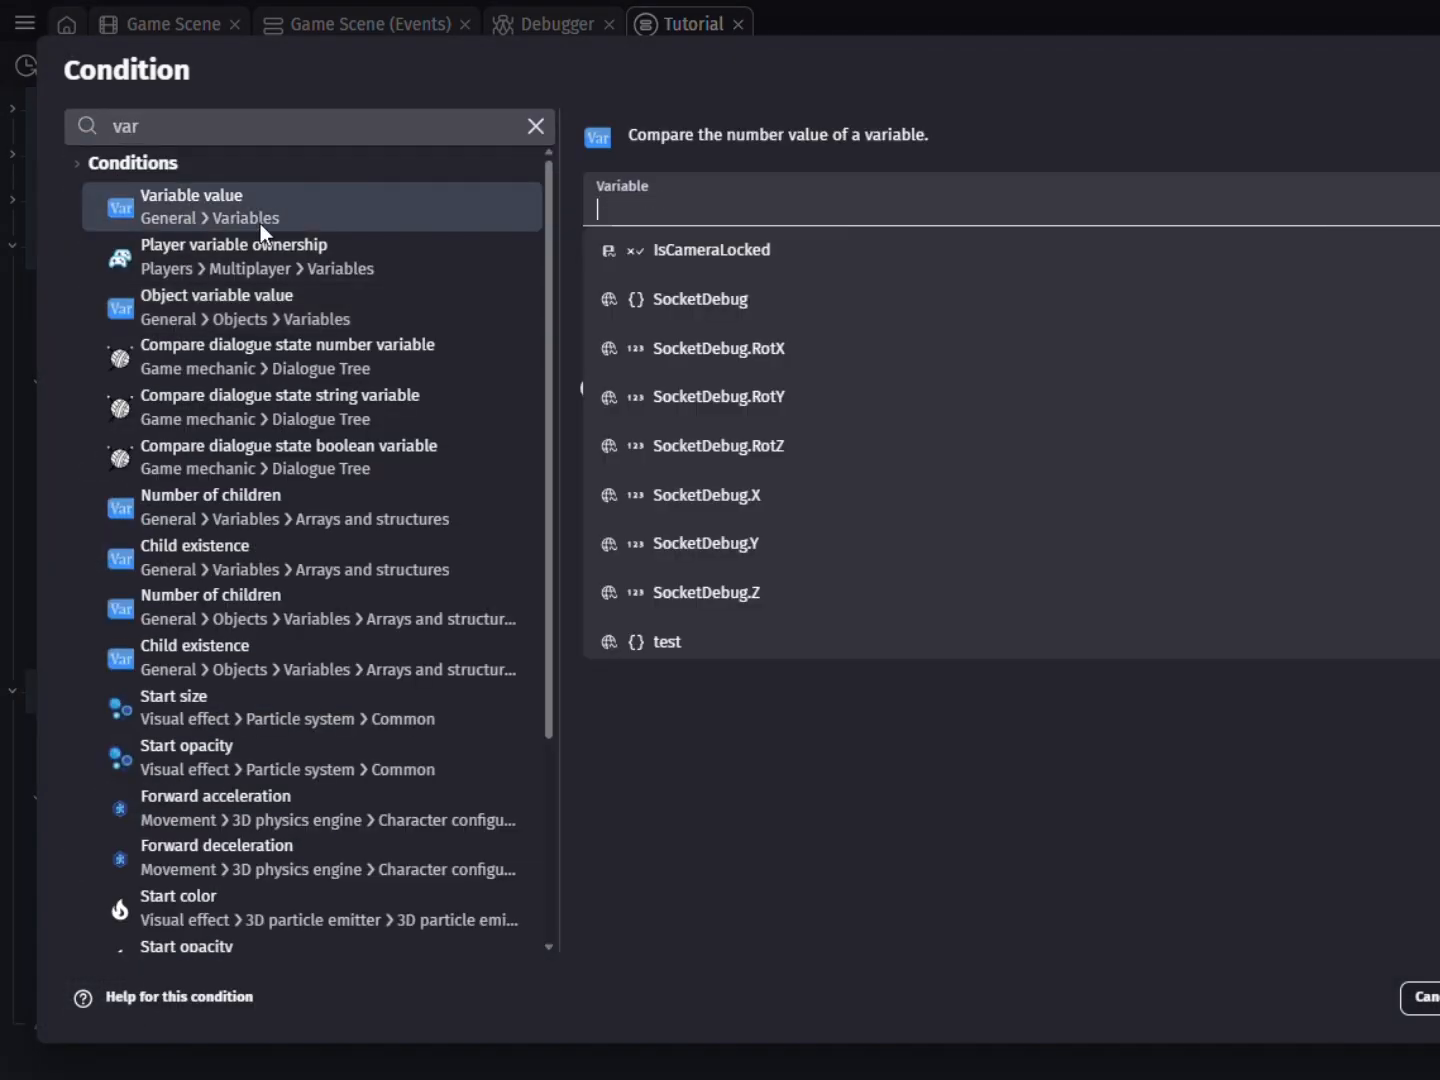
text(we)
click(754, 250)
click(772, 326)
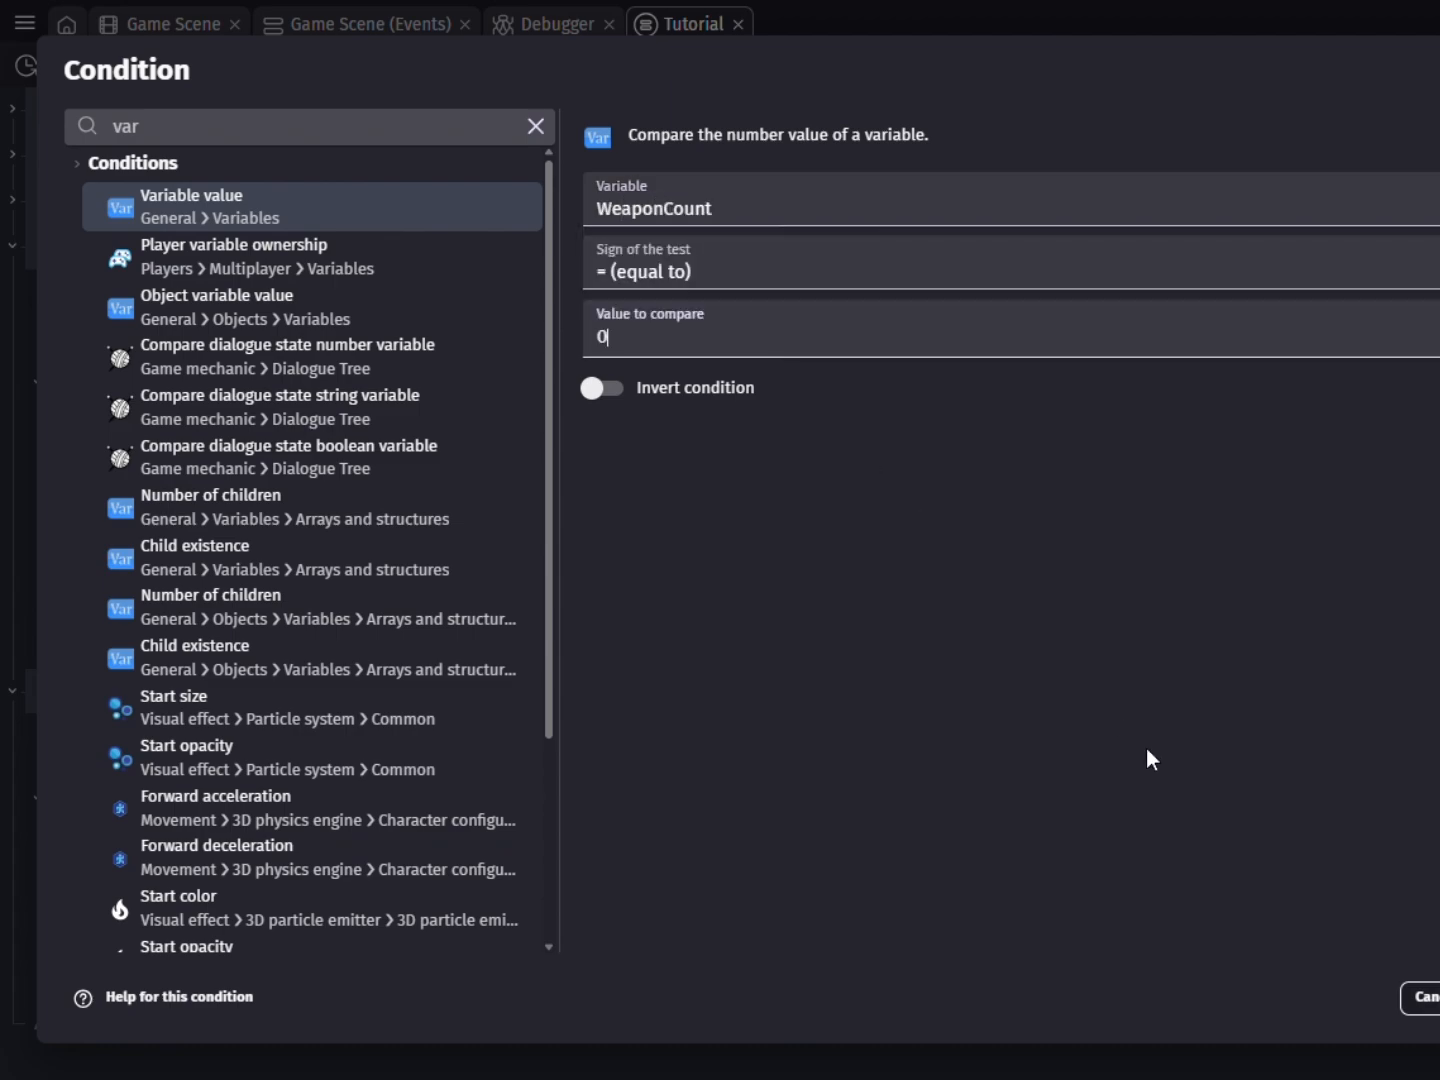
key(Return)
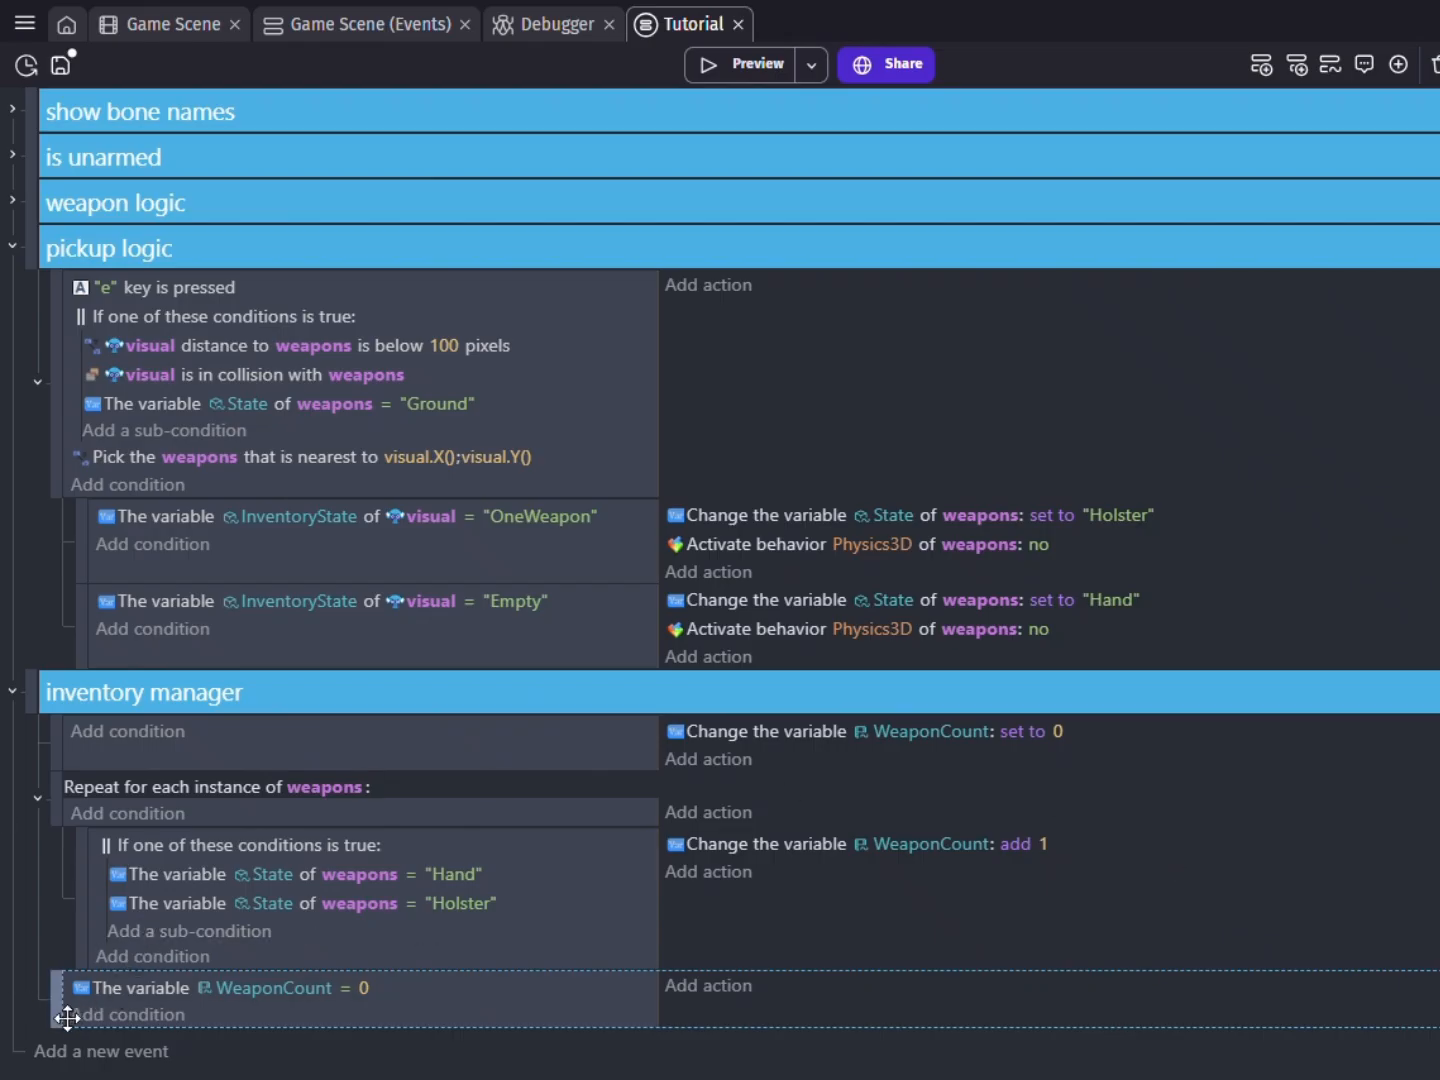
Duplicate the WeaponCount equals 0 event twice below the original.
key(ctrl+c)
key(ctrl+v)
key(ctrl+v)
scroll(275, 943, down, 1)
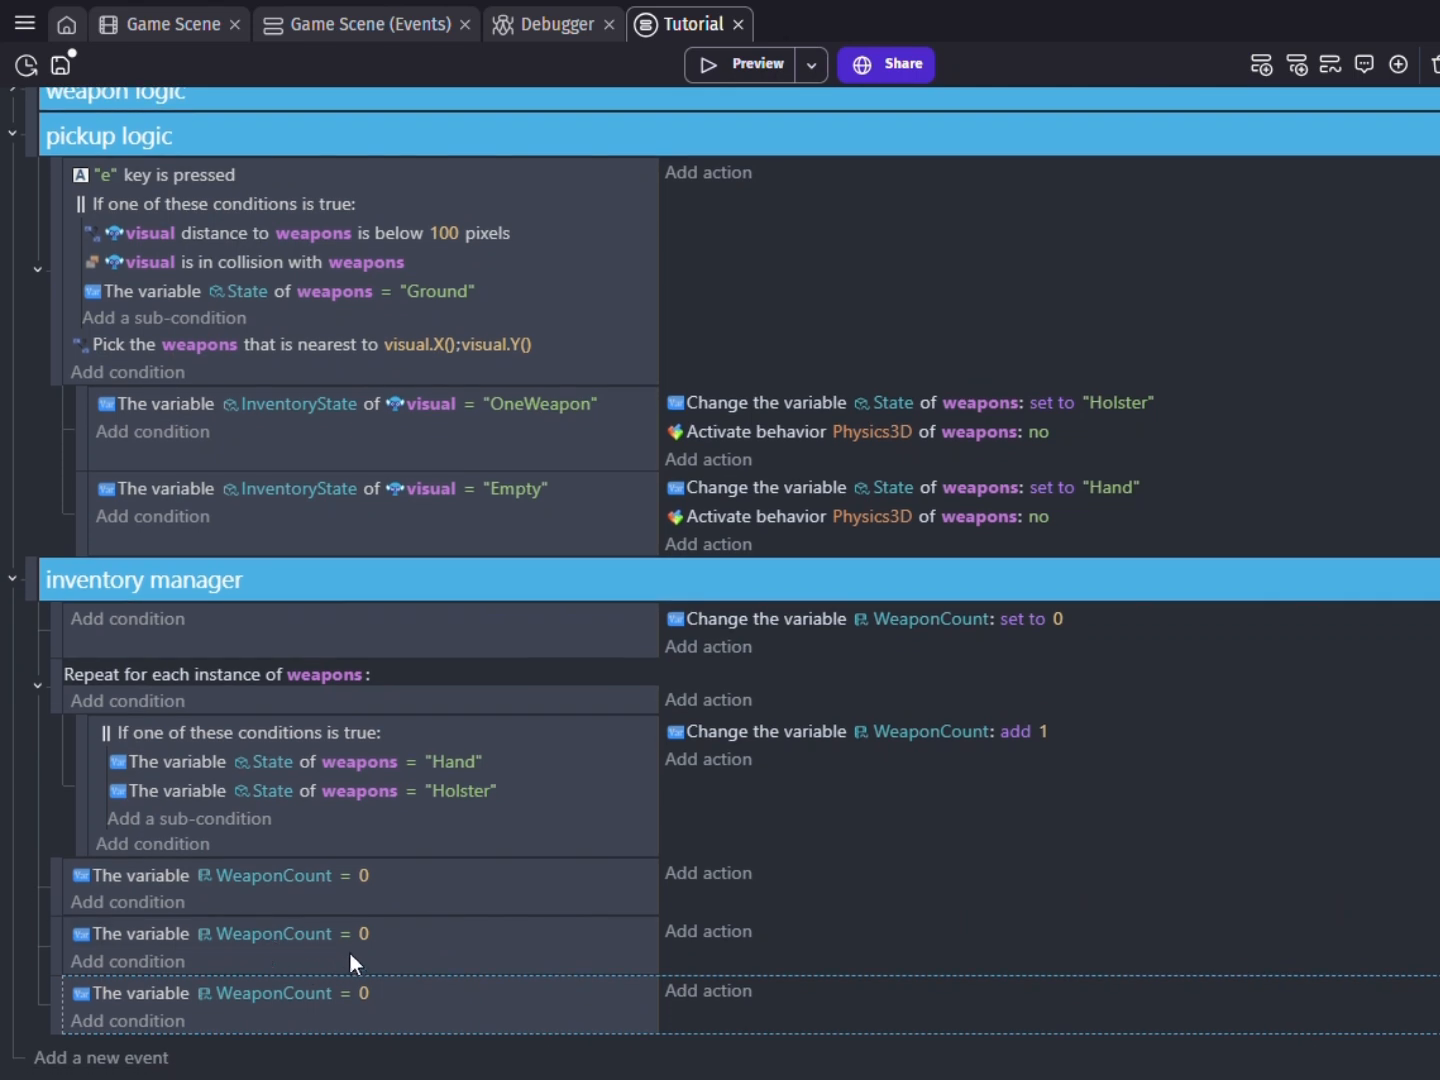
Set the compared WeaponCount value to 1 in the second event and 2 in the third, and collapse the groups above the inventory manager.
click(363, 934)
text(1)
key(Return)
click(363, 994)
text(1)
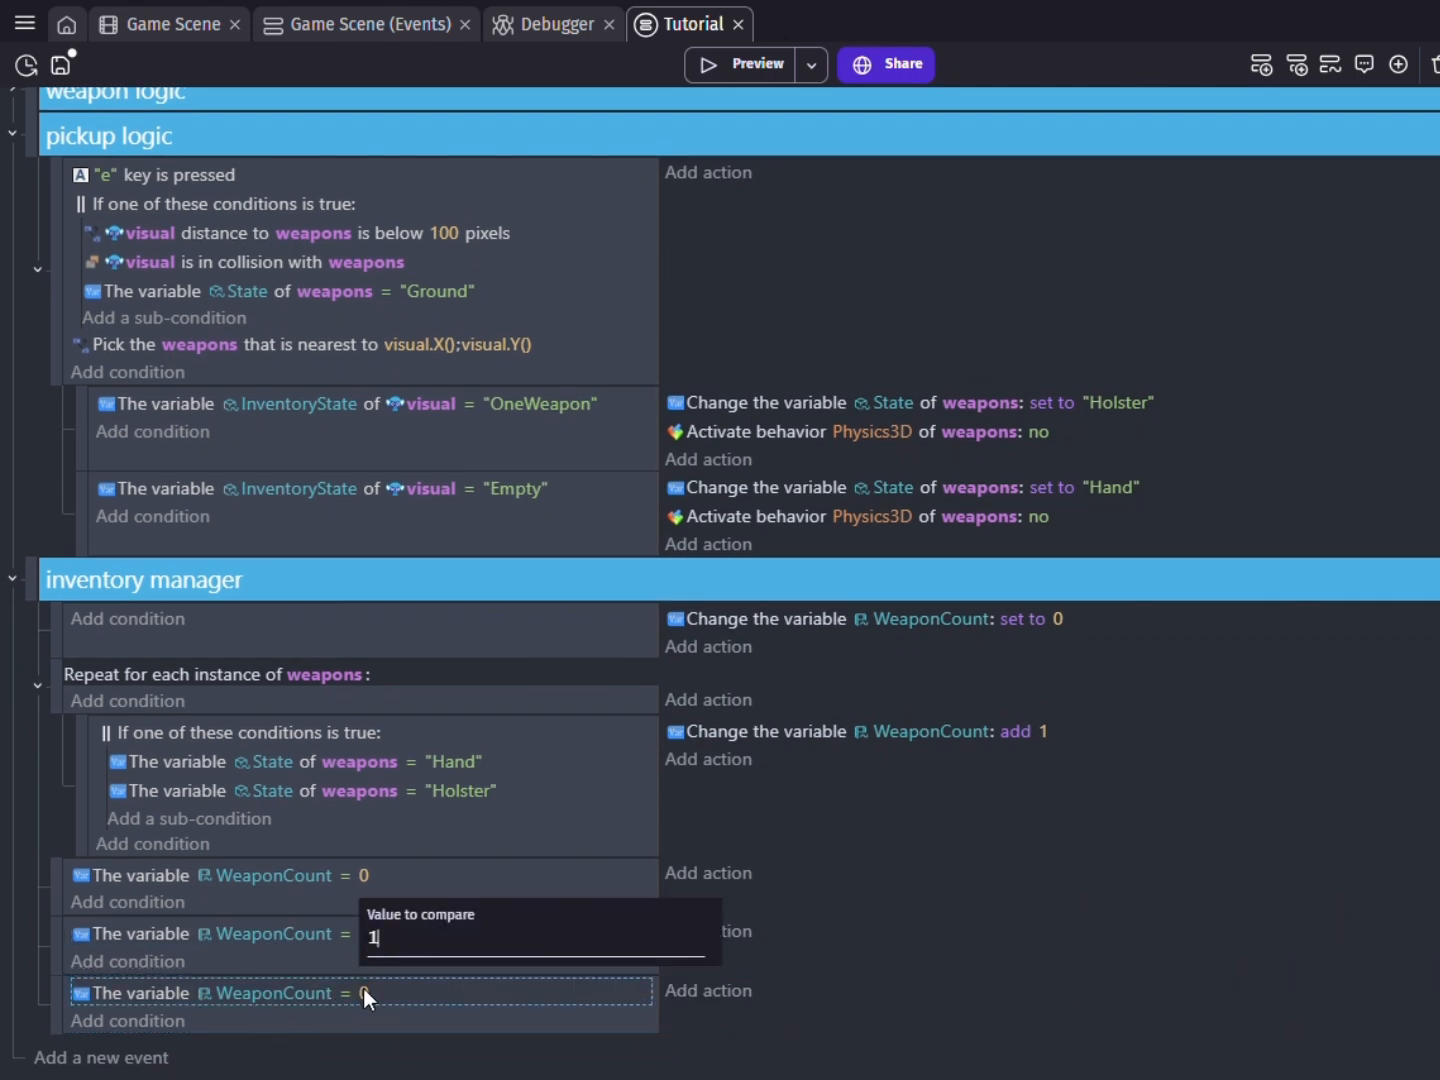
click(14, 134)
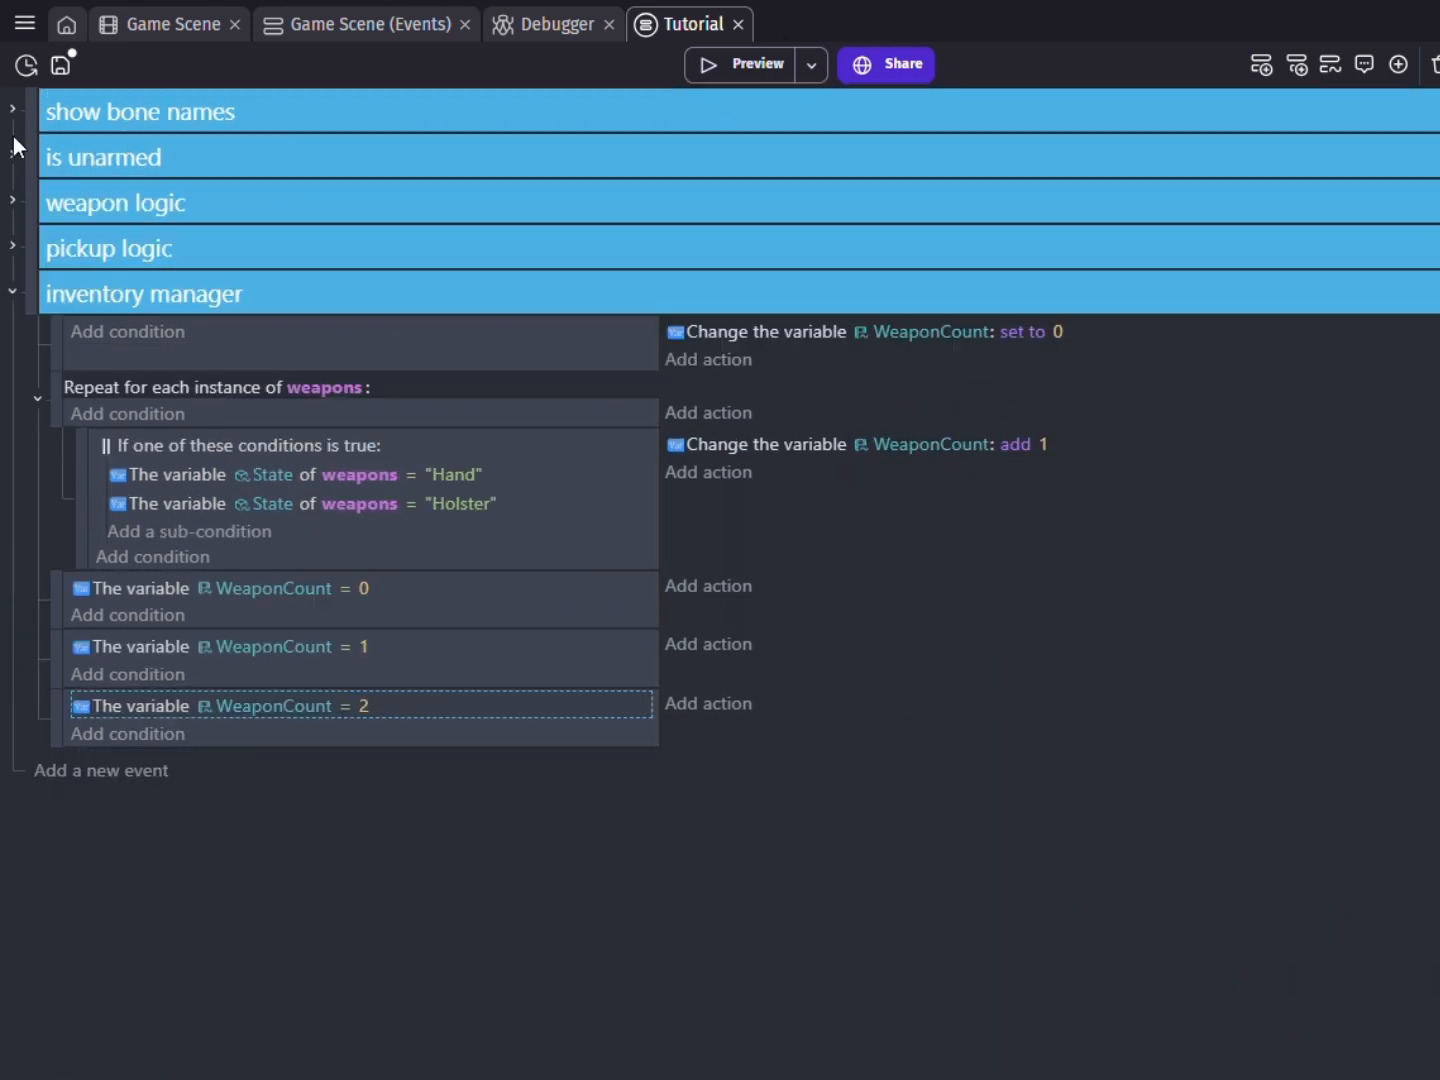
Add an action to the WeaponCount equals 0 event that sets the visual object's InventoryState variable to "Empty".
click(722, 587)
click(312, 800)
text(var)
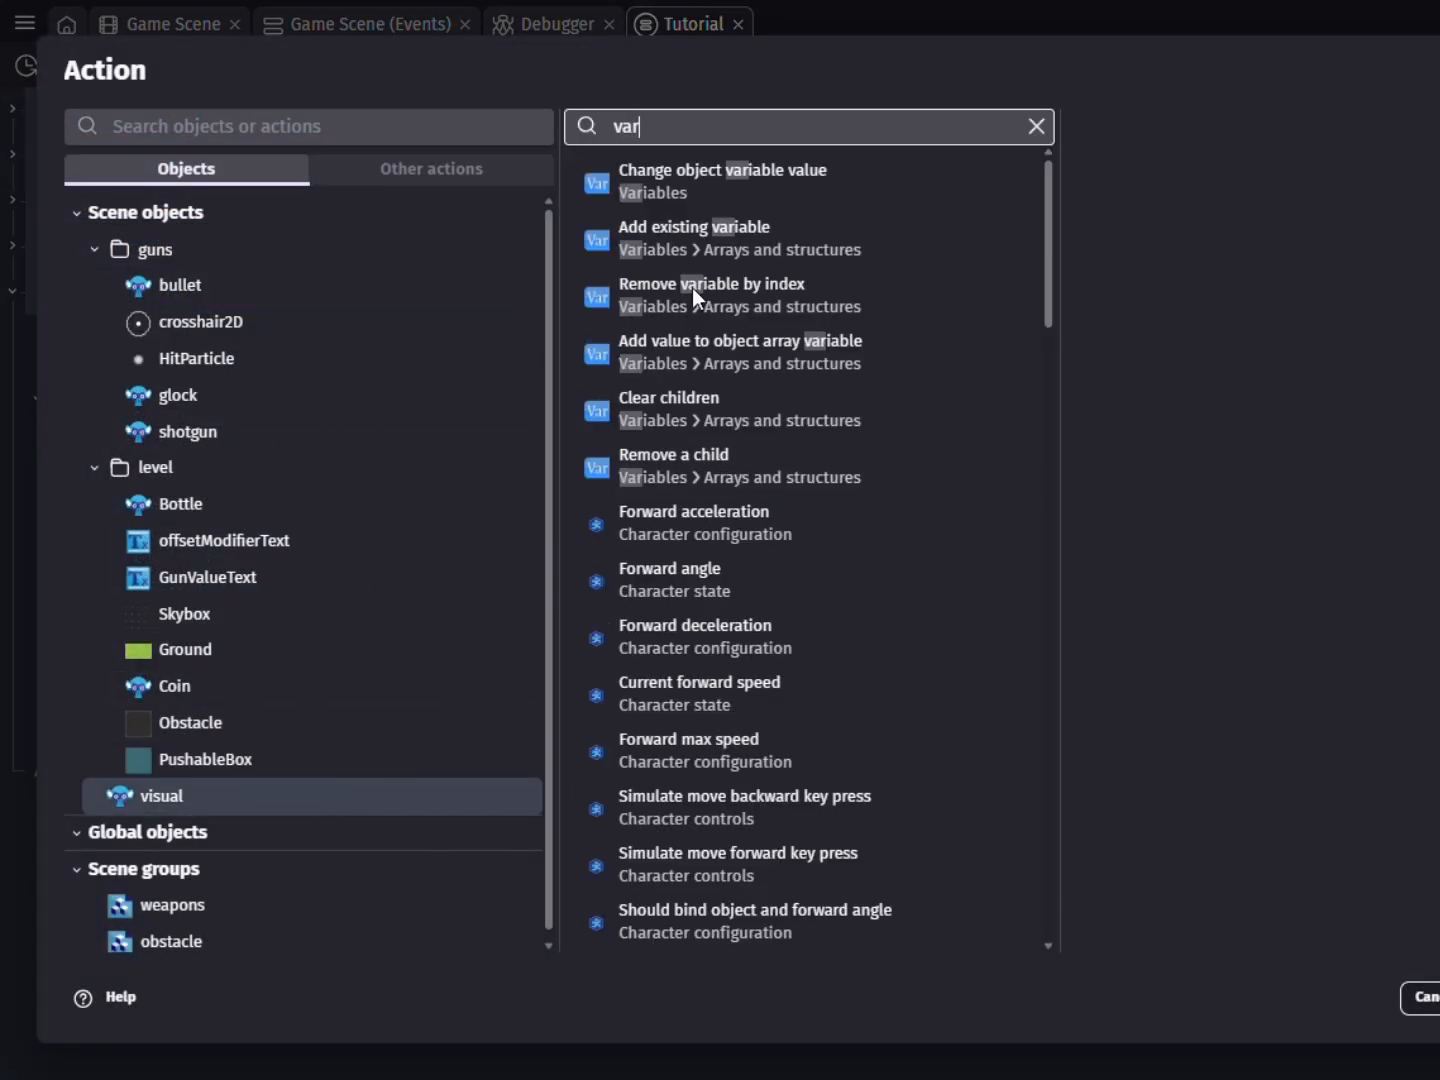
click(730, 182)
click(1256, 419)
text("Empty)
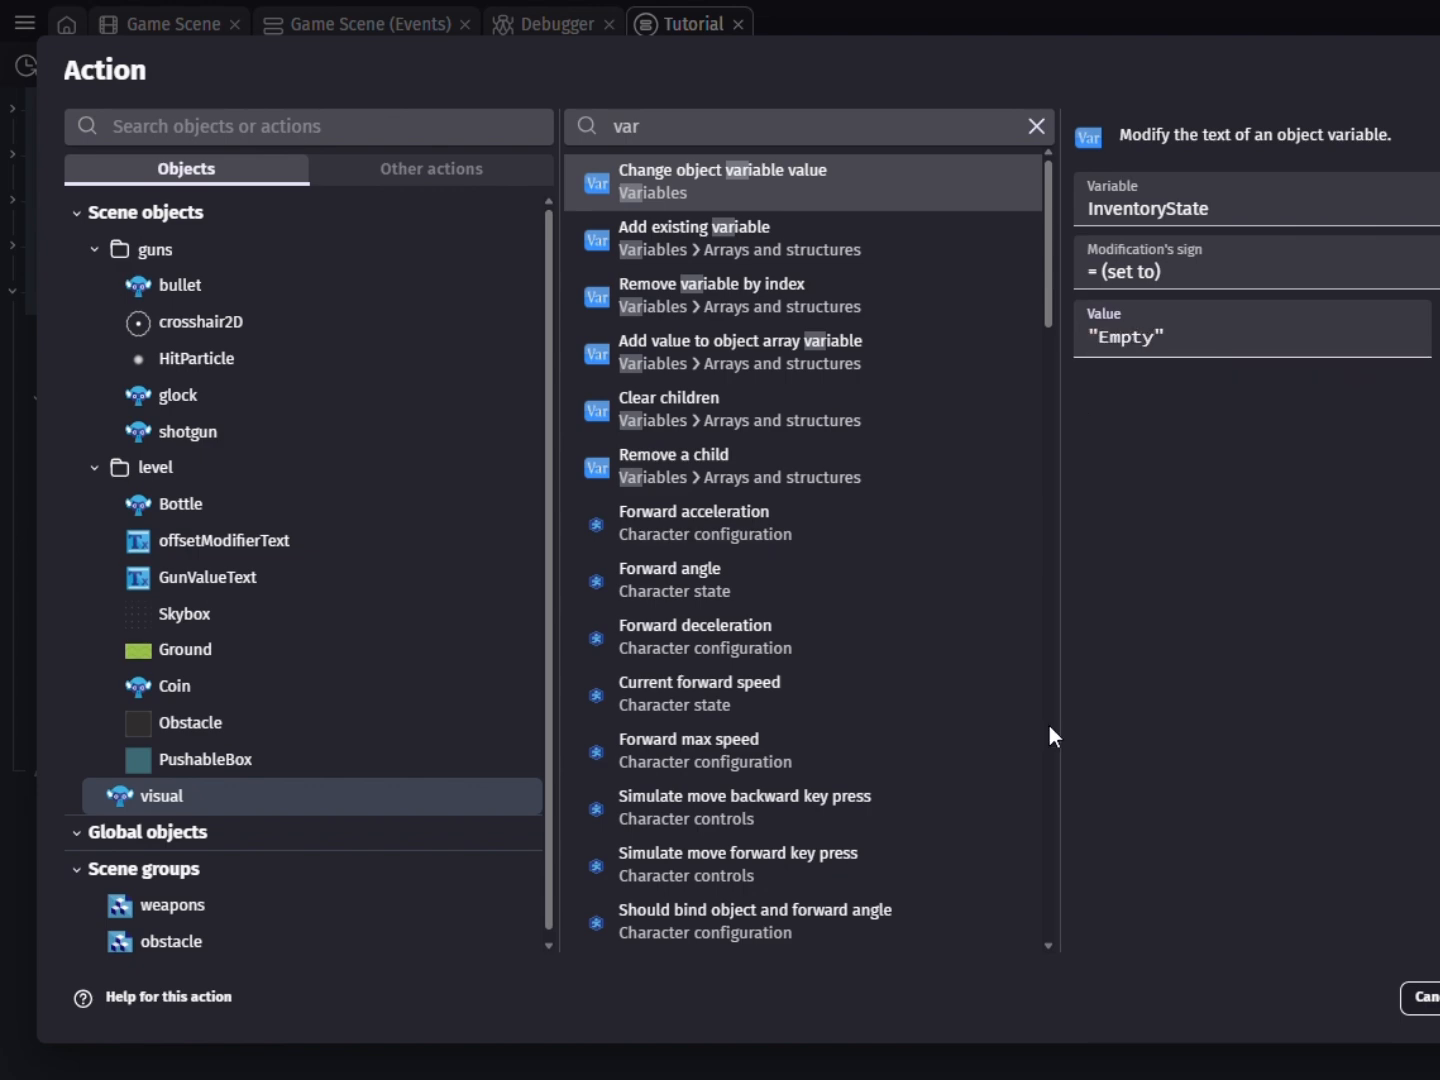
key(Return)
Copy the InventoryState action to the WeaponCount equals 1 event and set its value to "OneWeapon".
ctrl+drag(749, 590, 790, 644)
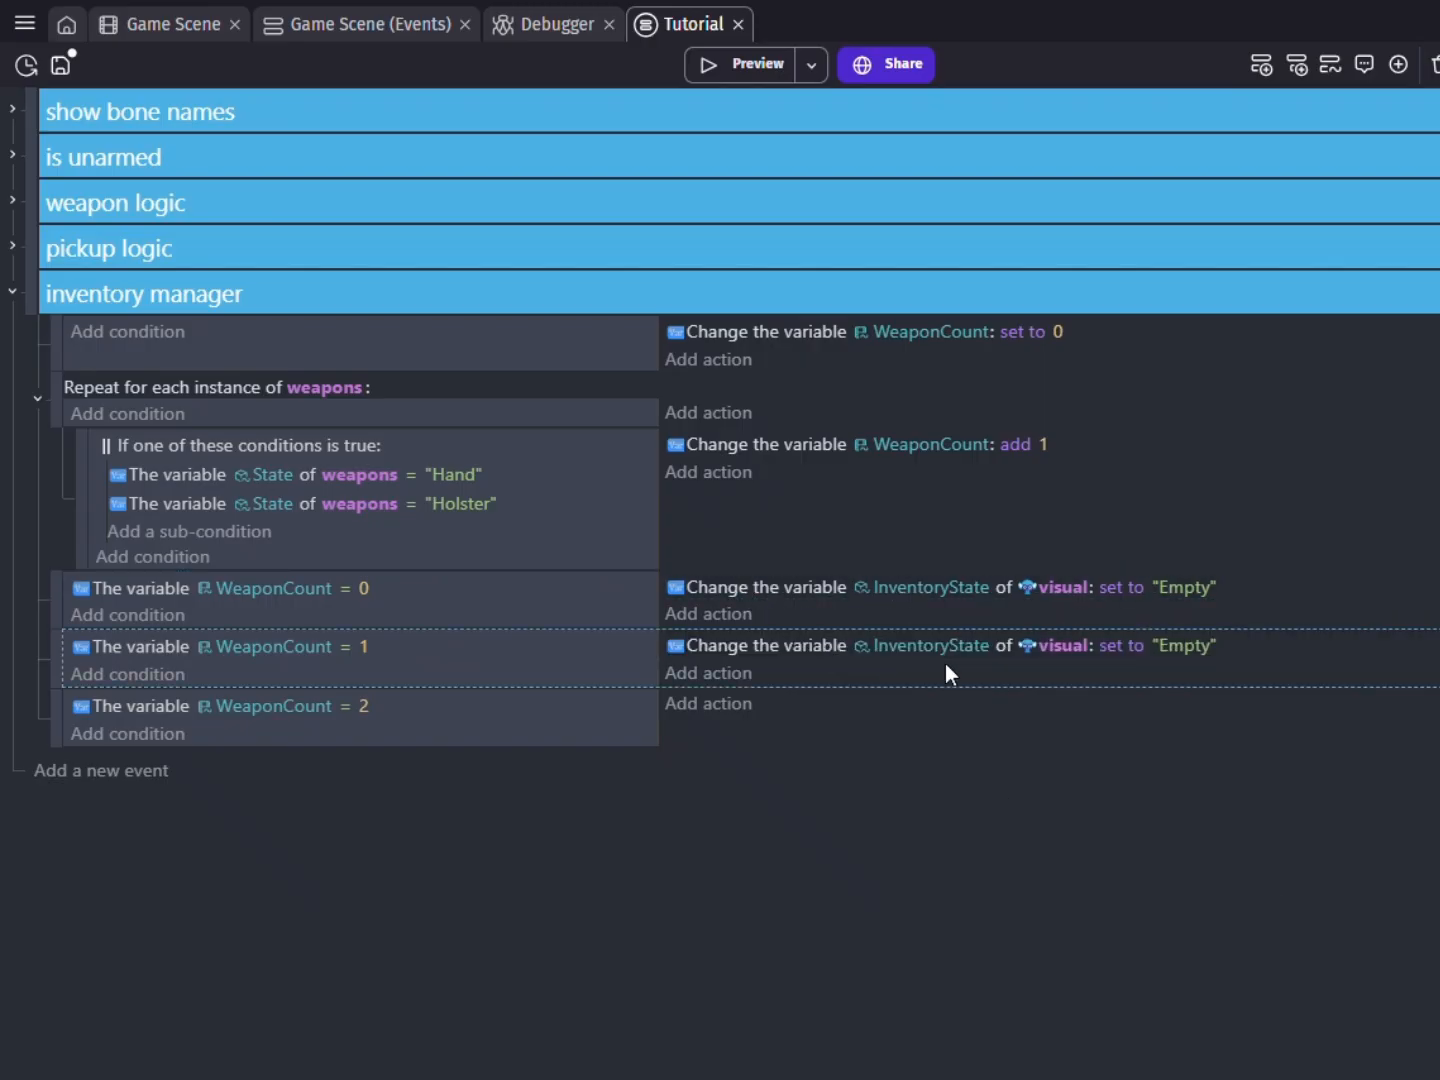
click(1190, 651)
double_click(1207, 704)
text(O)
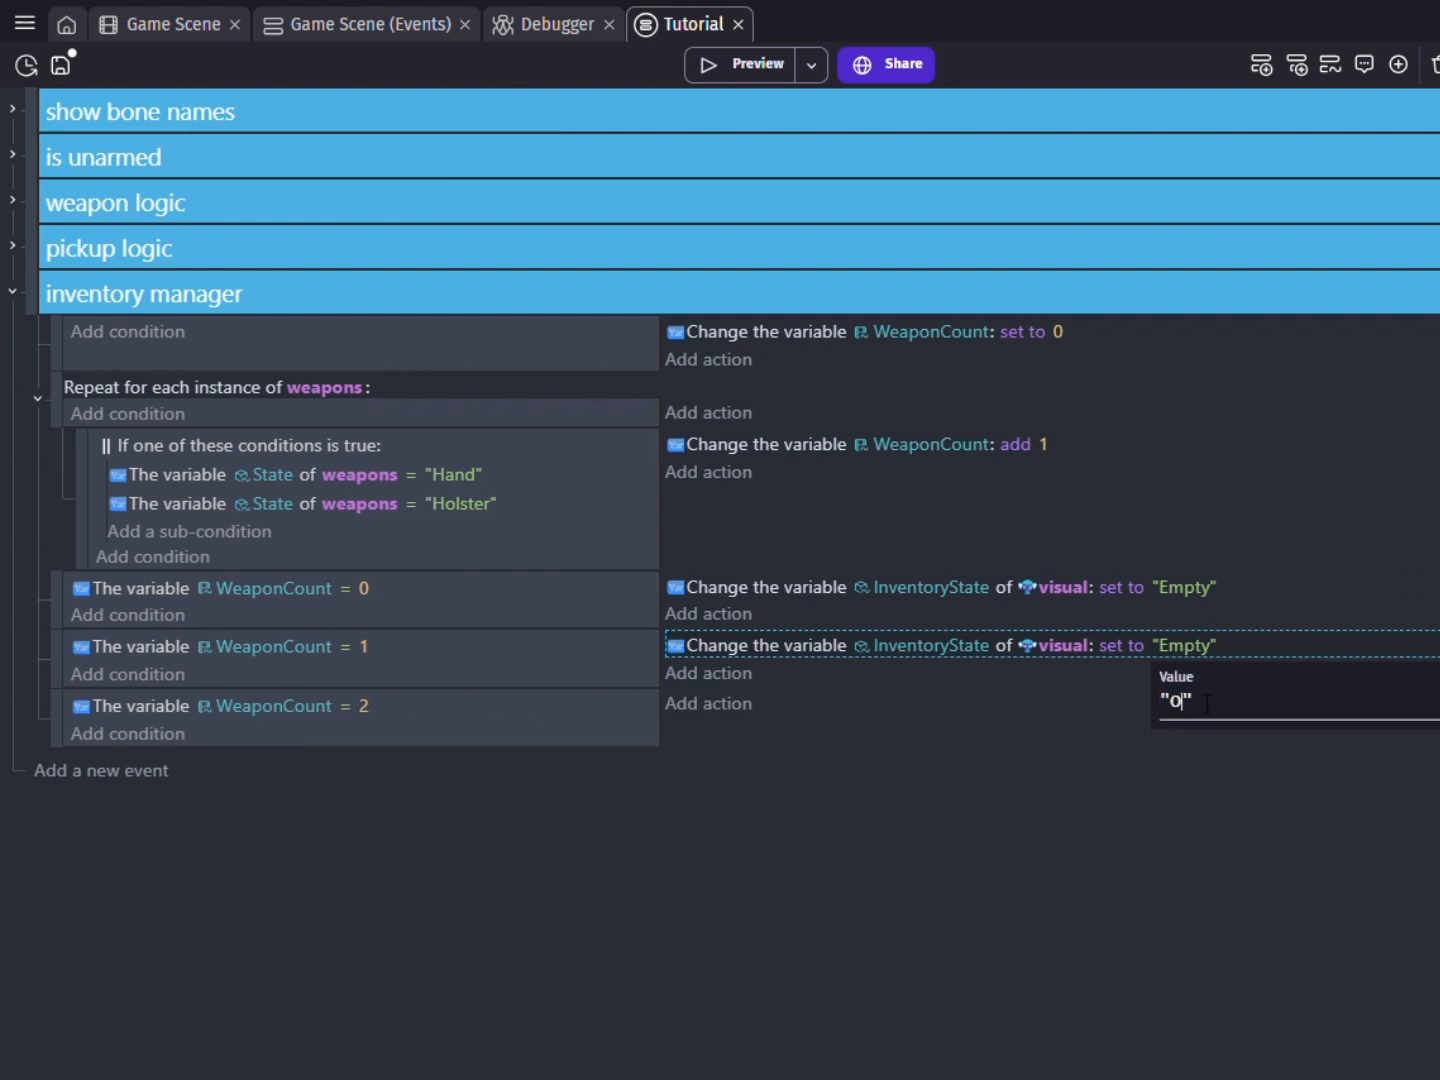
click(1141, 791)
Copy the "OneWeapon" action to the WeaponCount equals 2 event and set its value to "TwoWeapon".
click(803, 647)
key(ctrl+c)
click(849, 709)
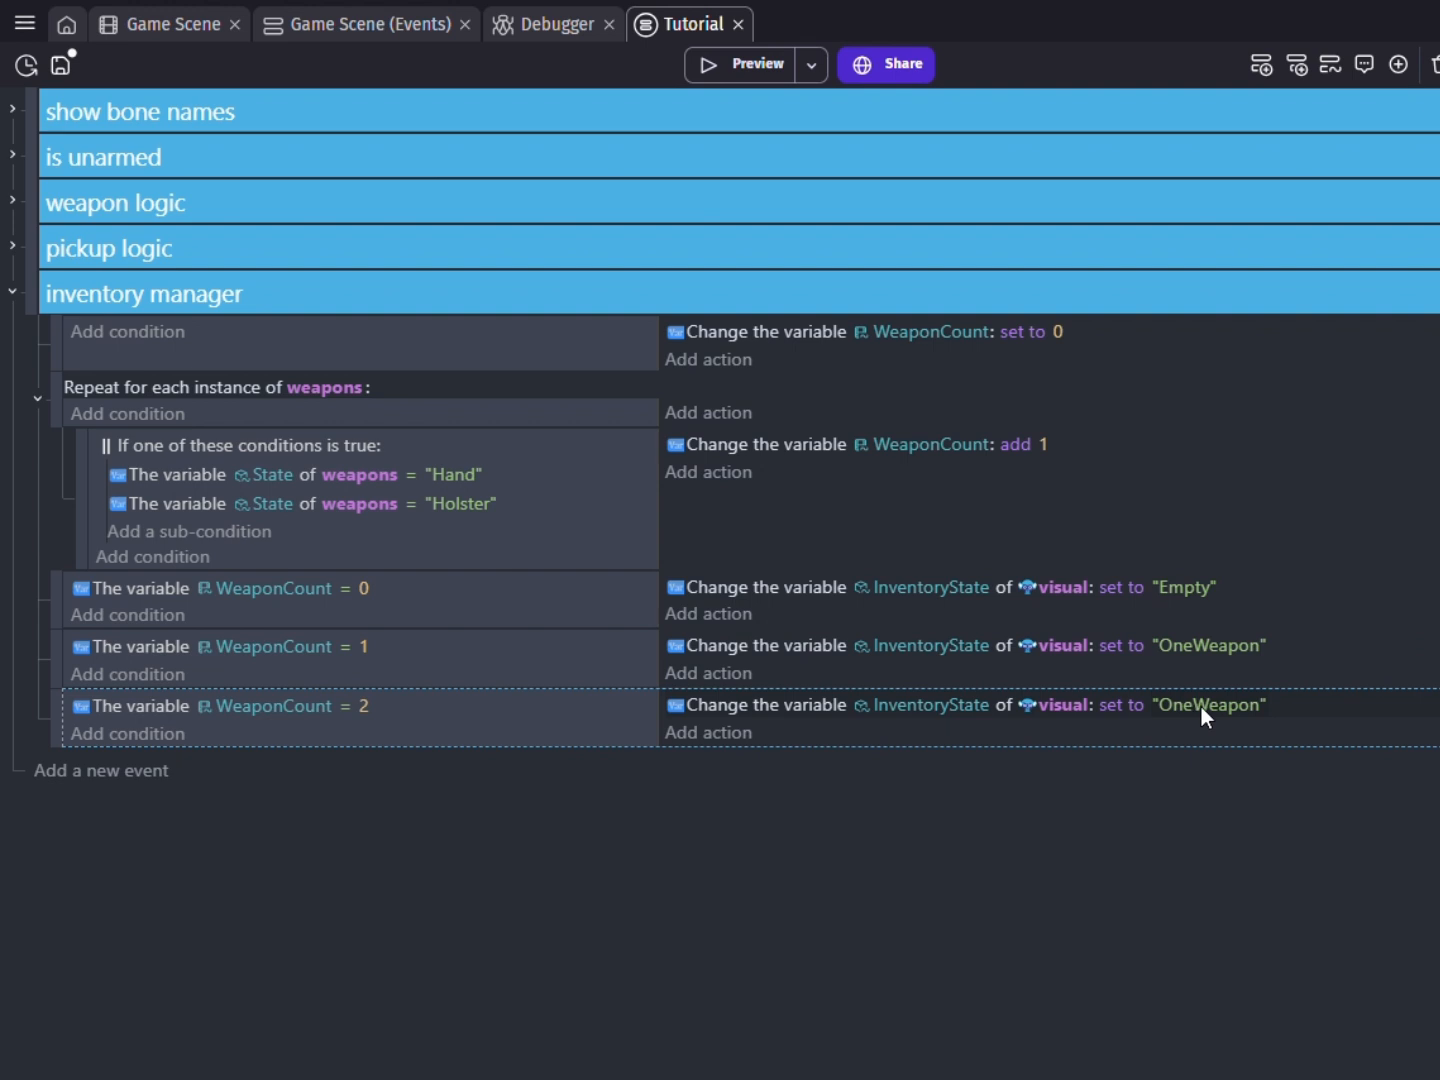
click(1201, 707)
text(TwoWeapon")
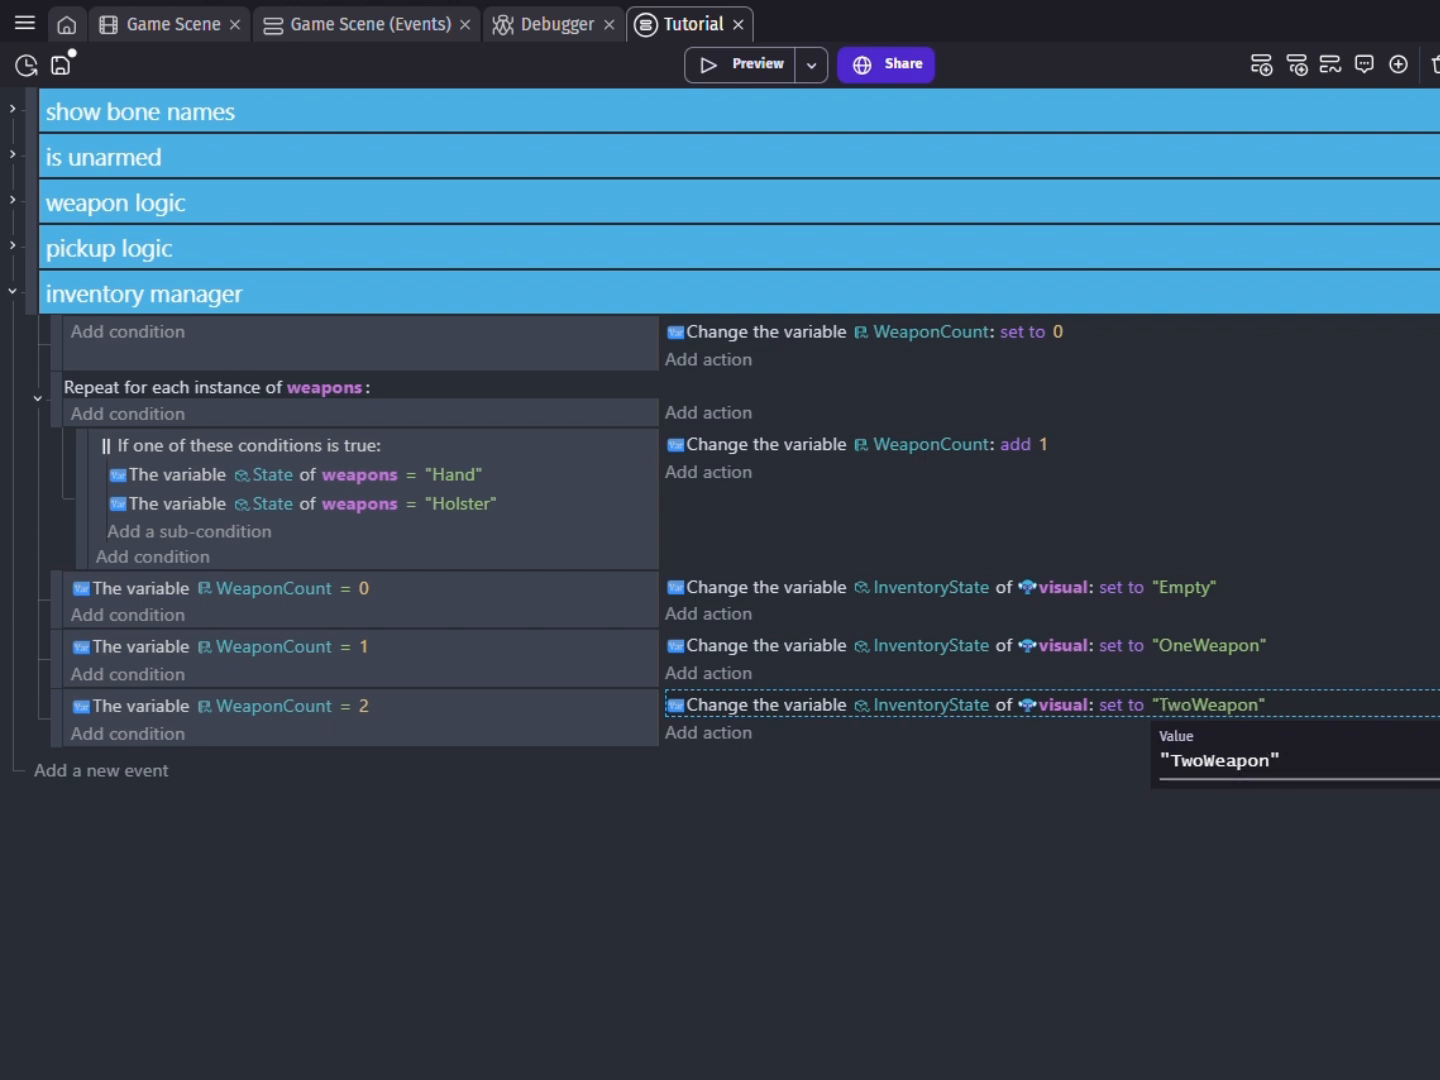
click(1128, 947)
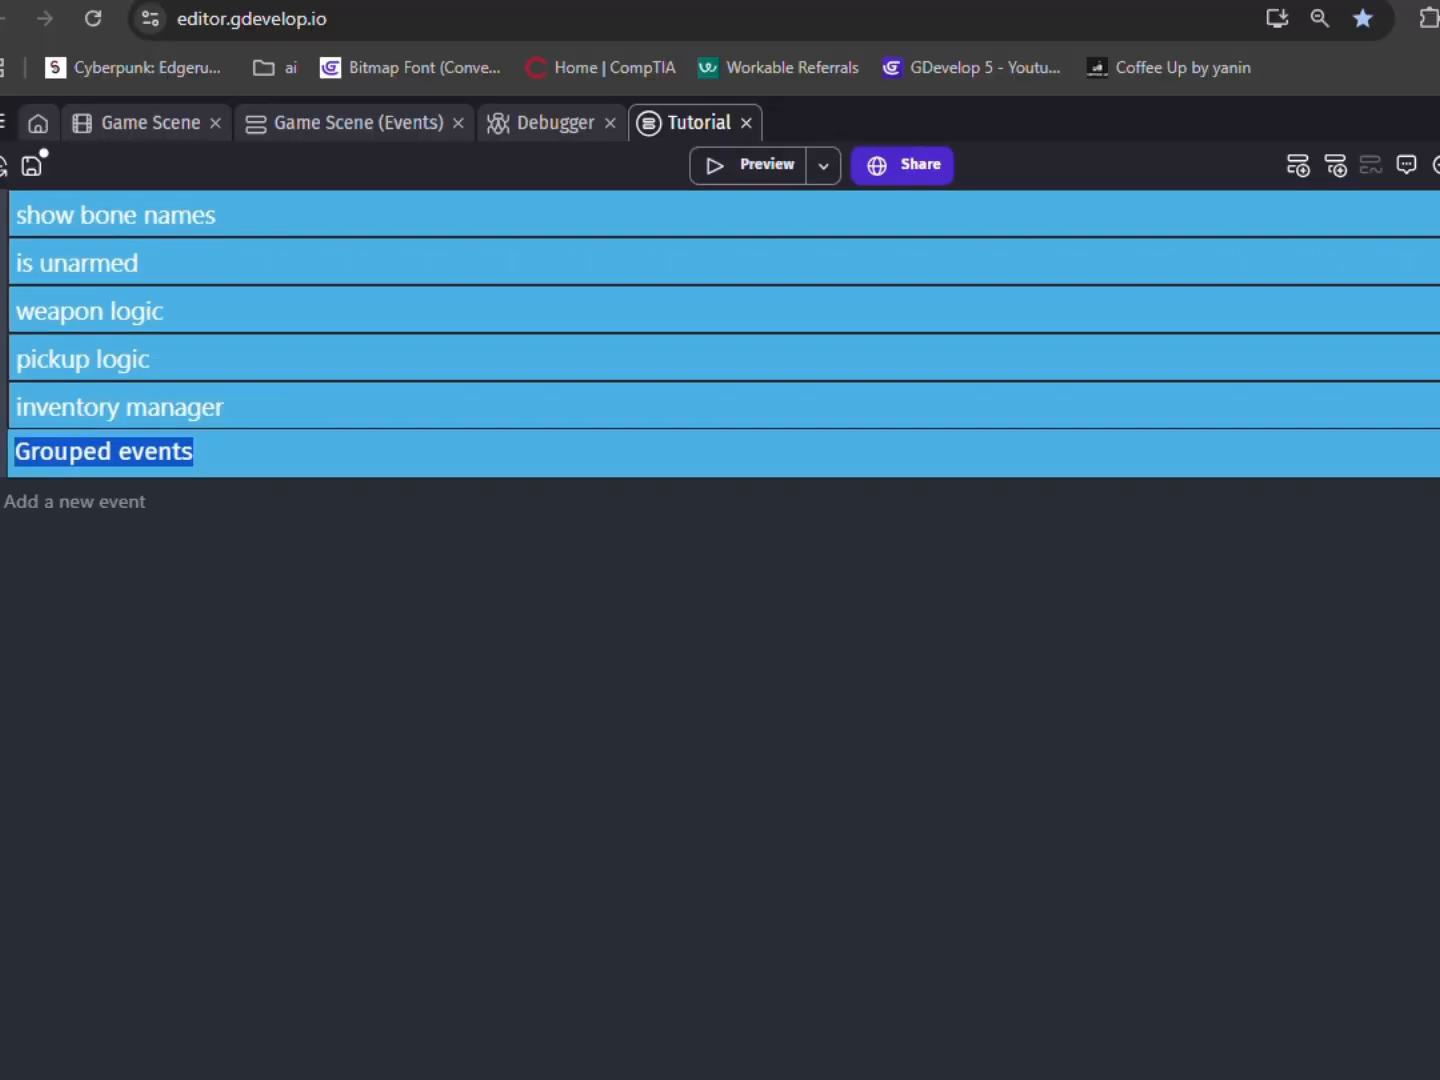
Name the new event group "drop weapon" and give its event the condition that the "g" key is pressed.
text(drop weapon)
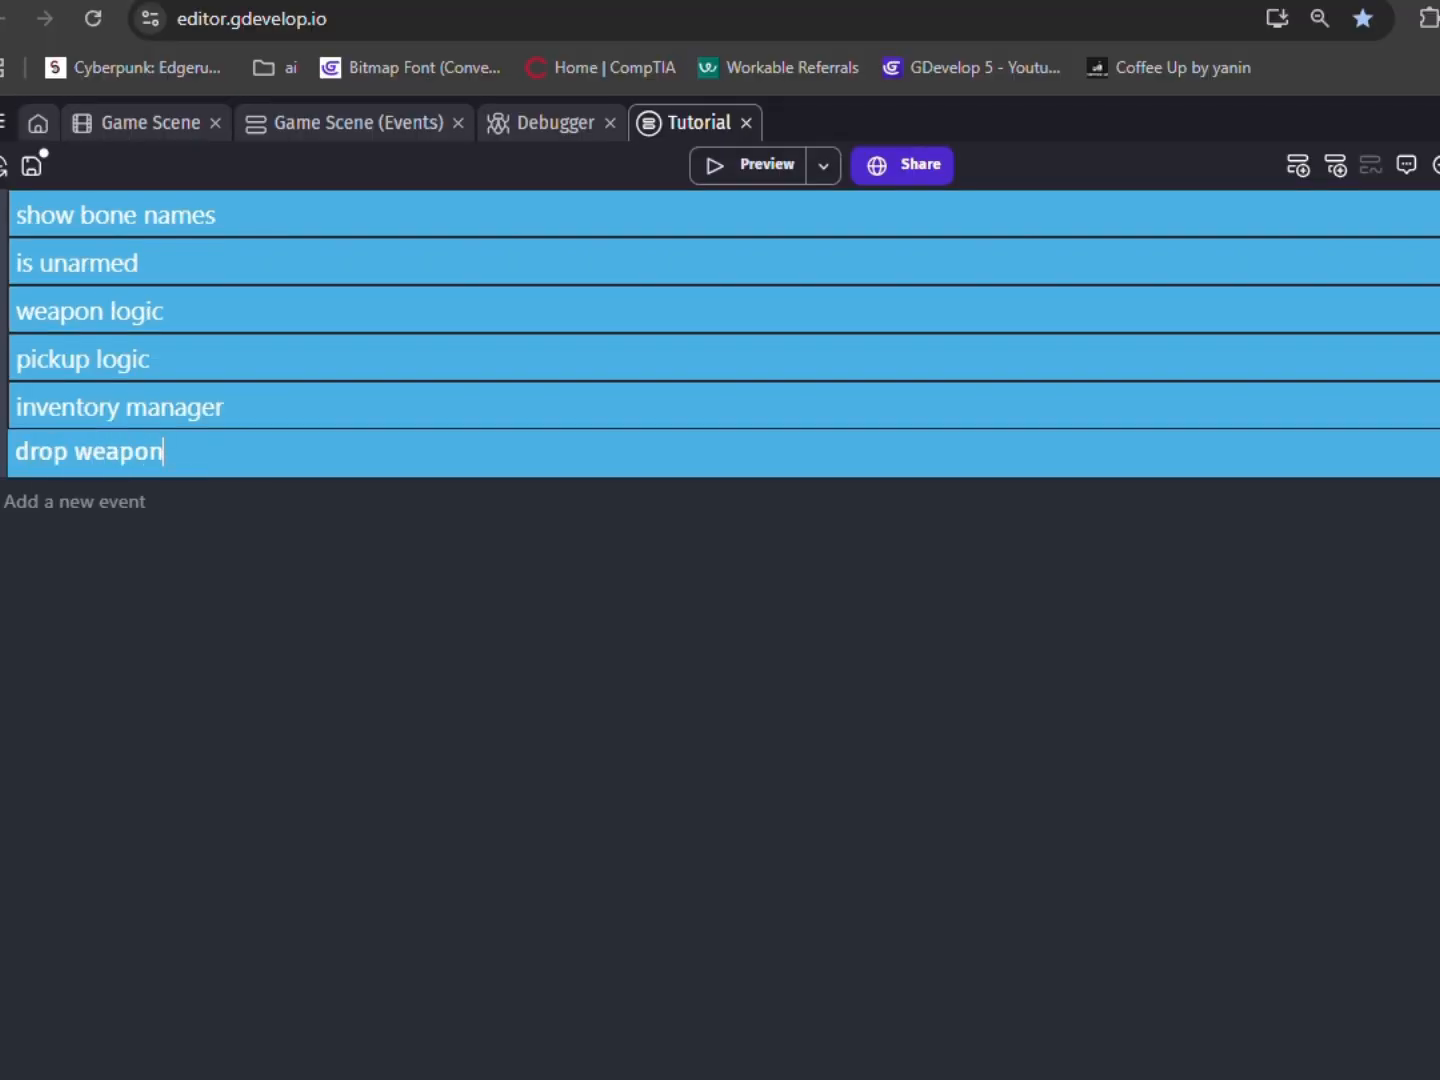
click(81, 499)
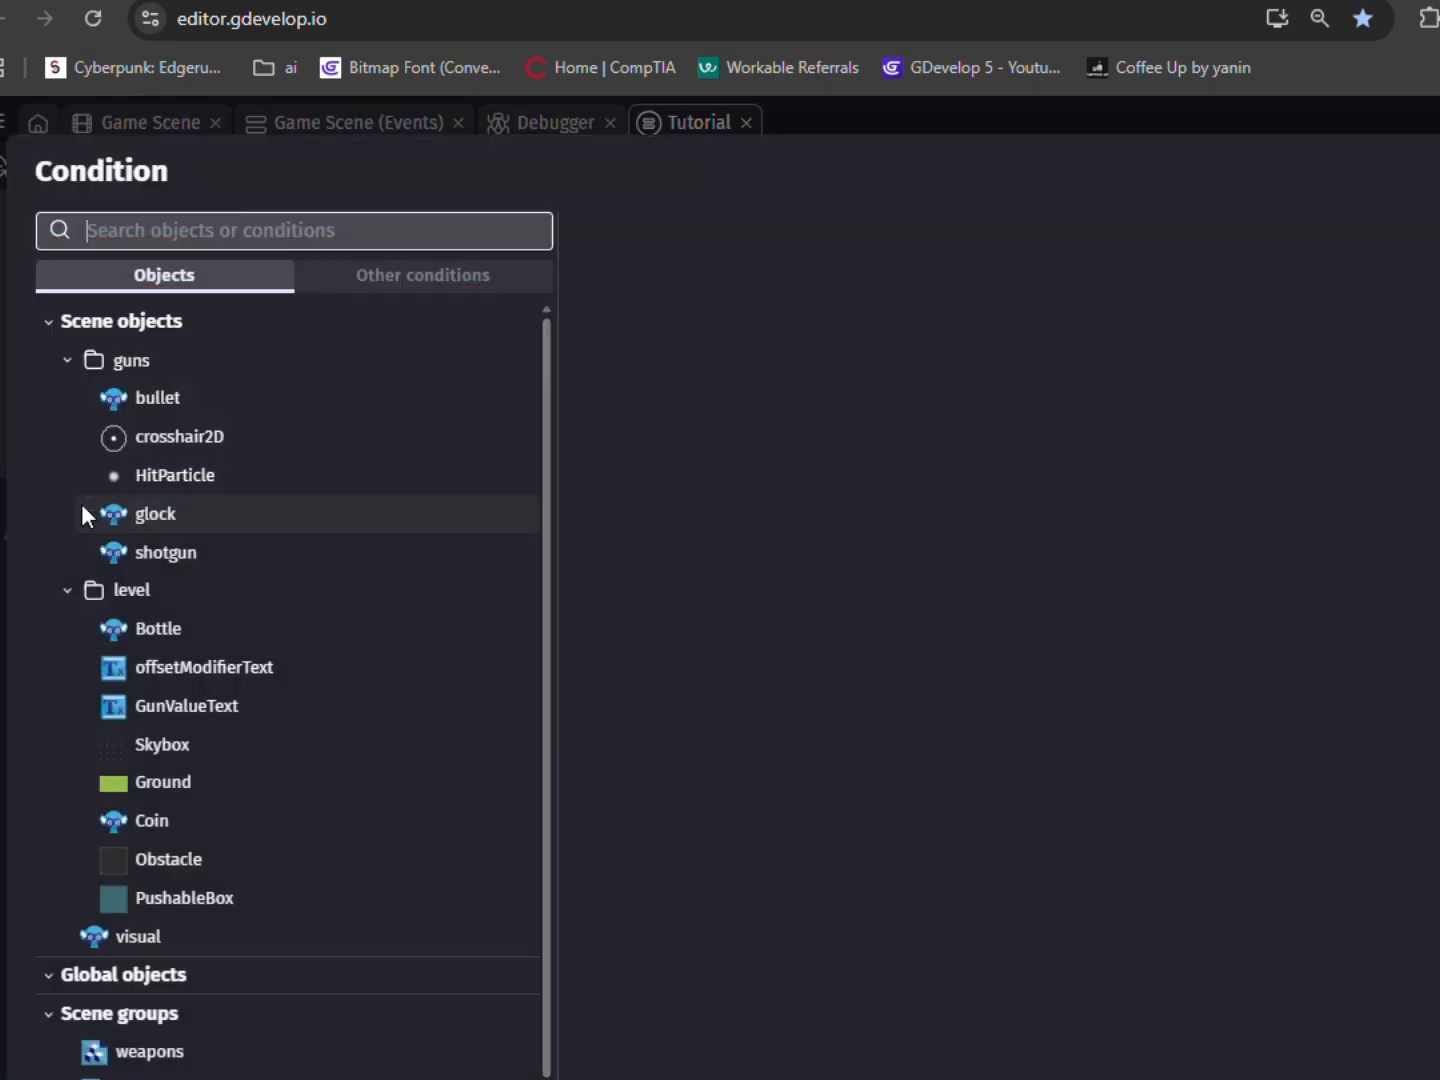
text(key pres)
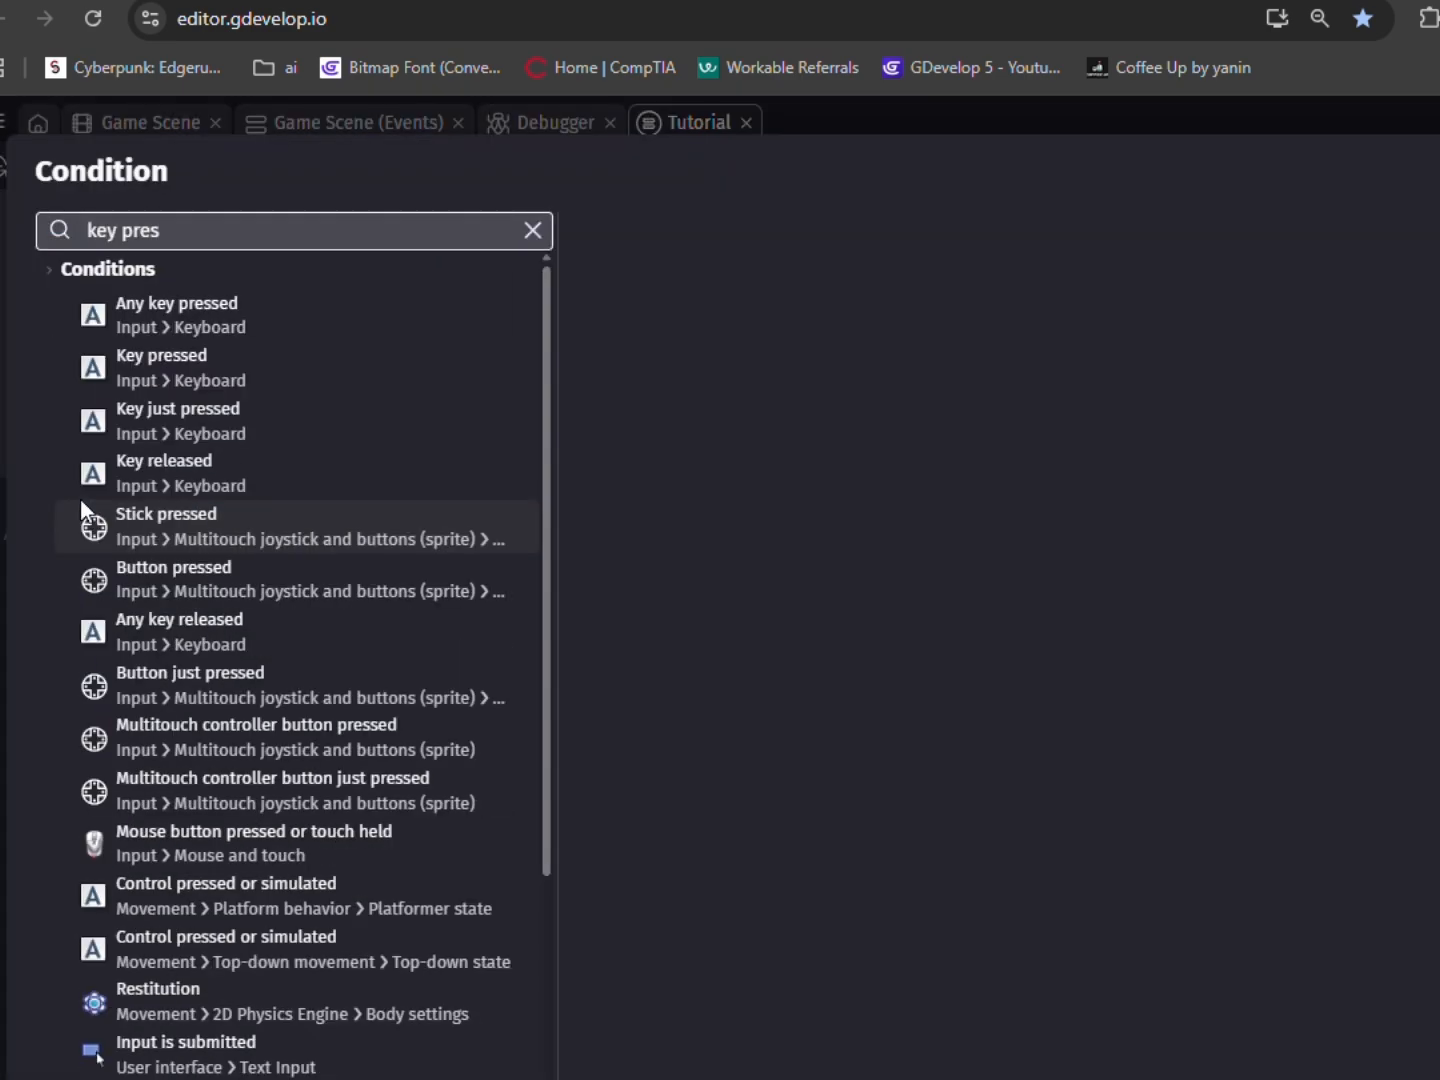
click(187, 369)
text(g)
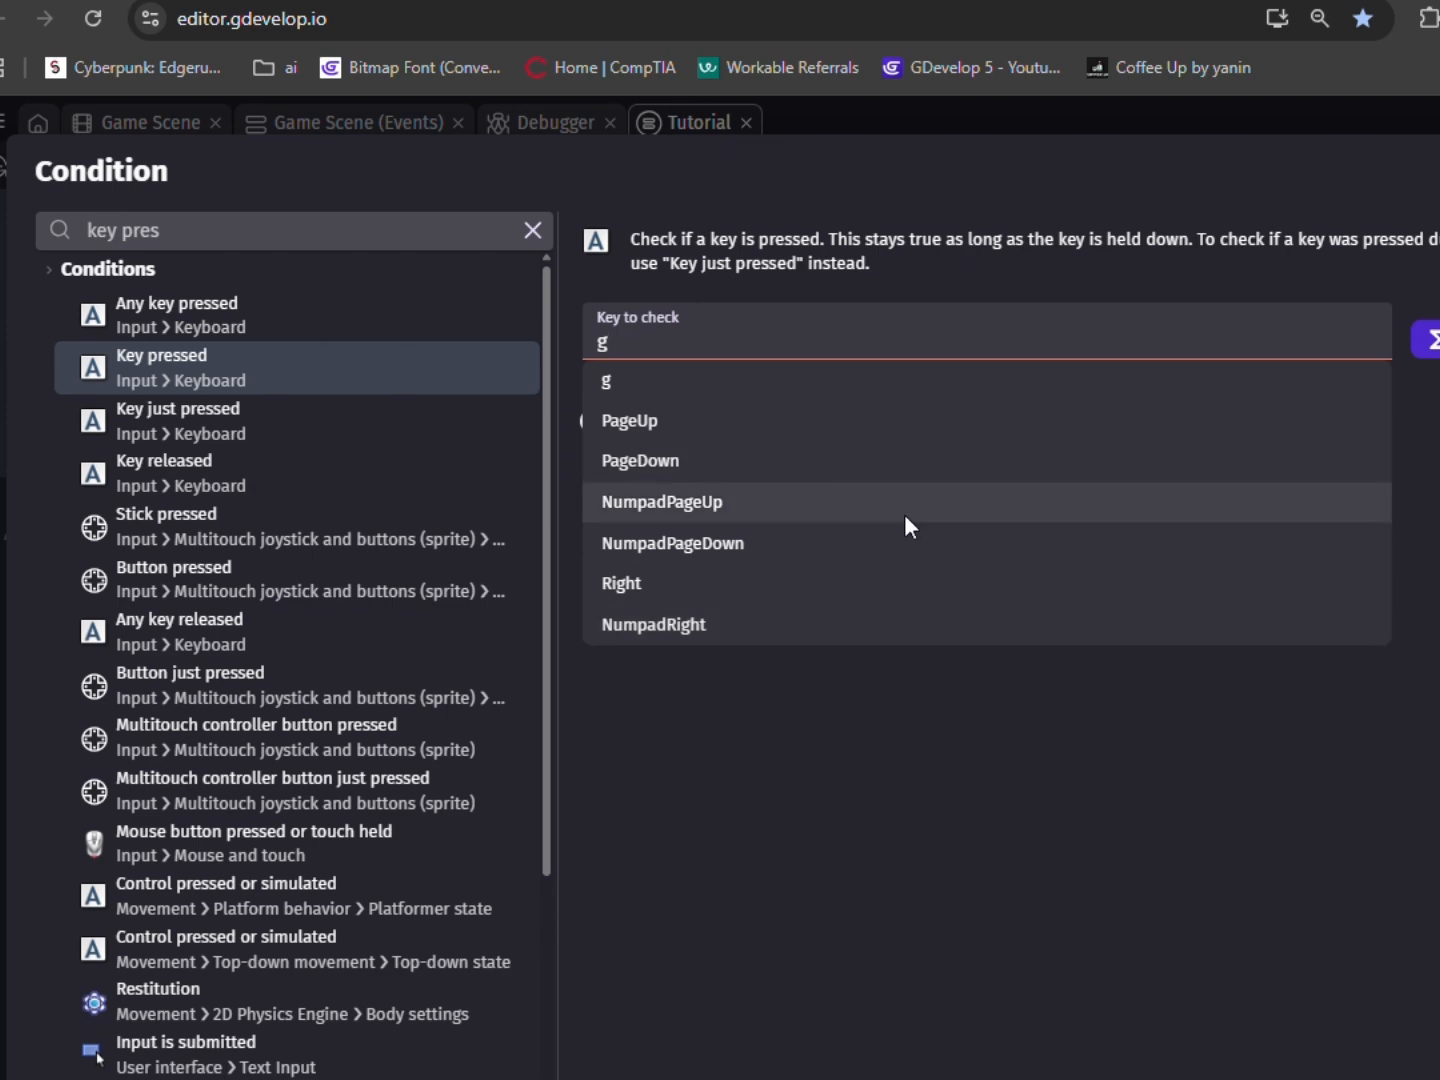
key(Return)
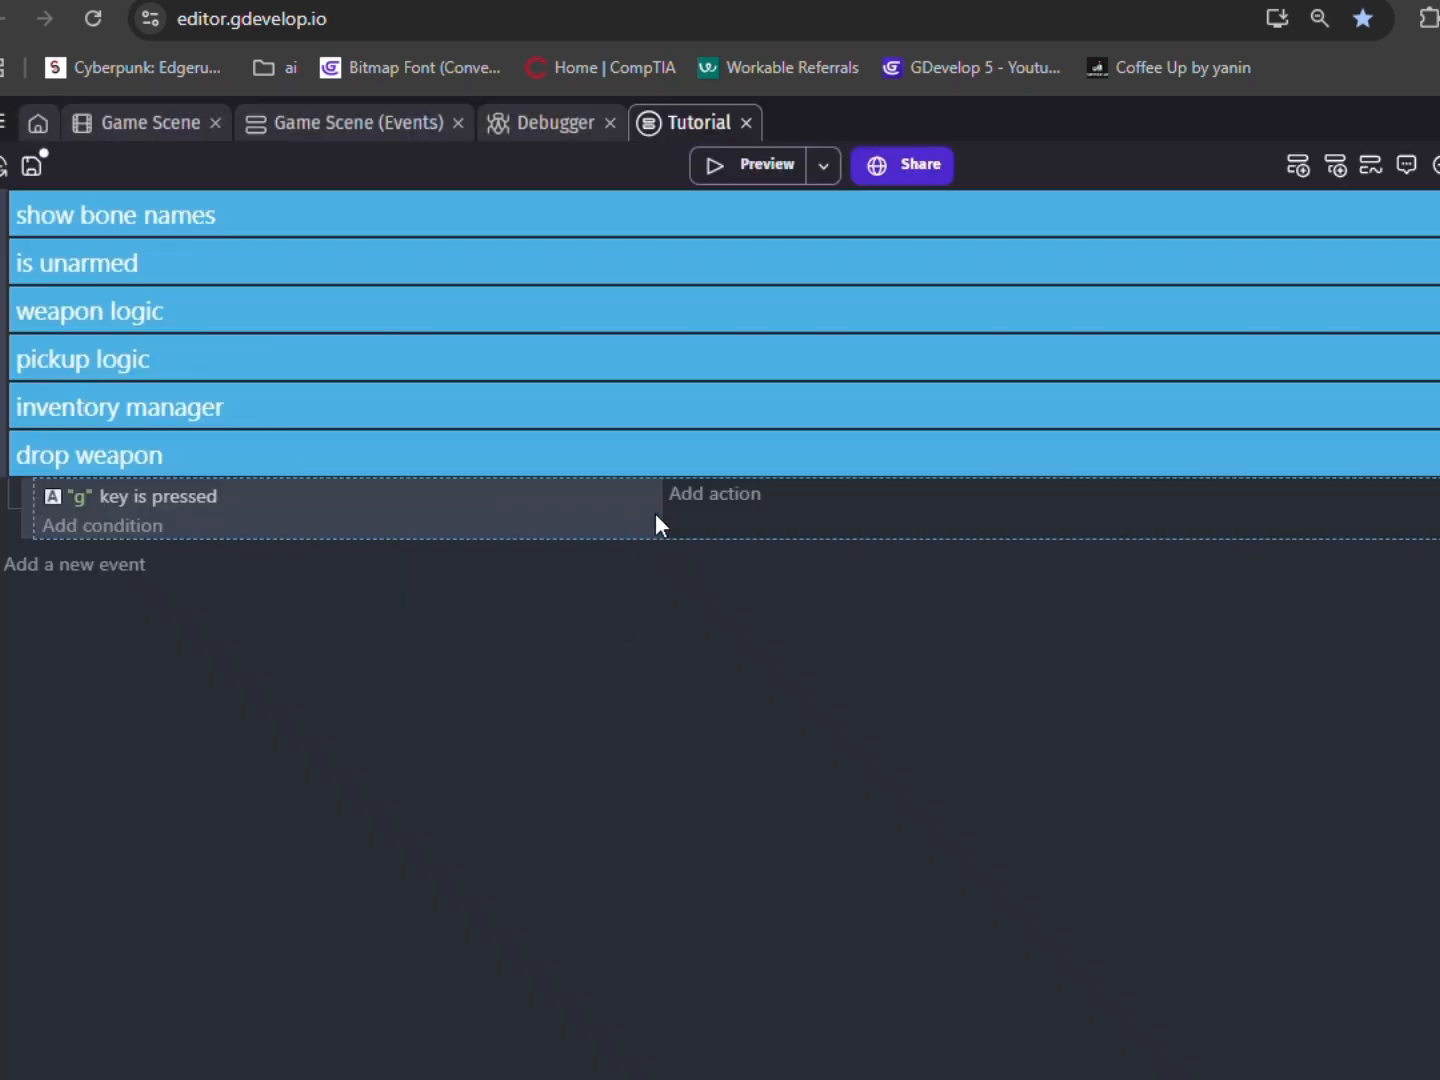
Add an action to the "g" key event that sets the picked variable of weapons to false.
click(699, 492)
text(wea)
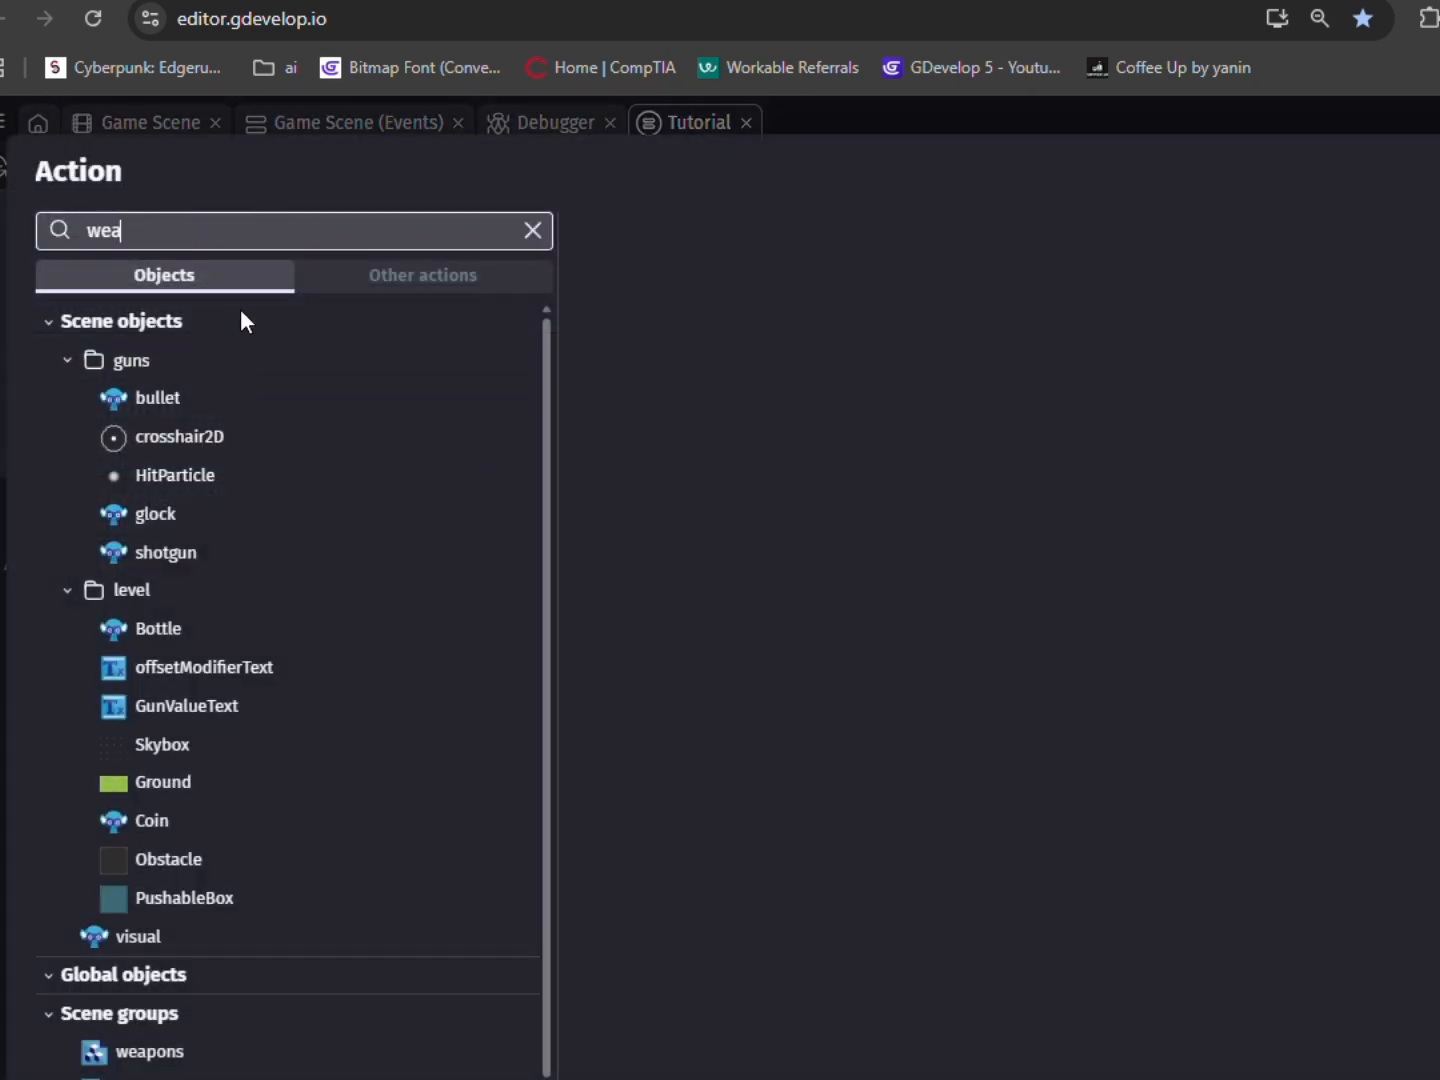
click(153, 314)
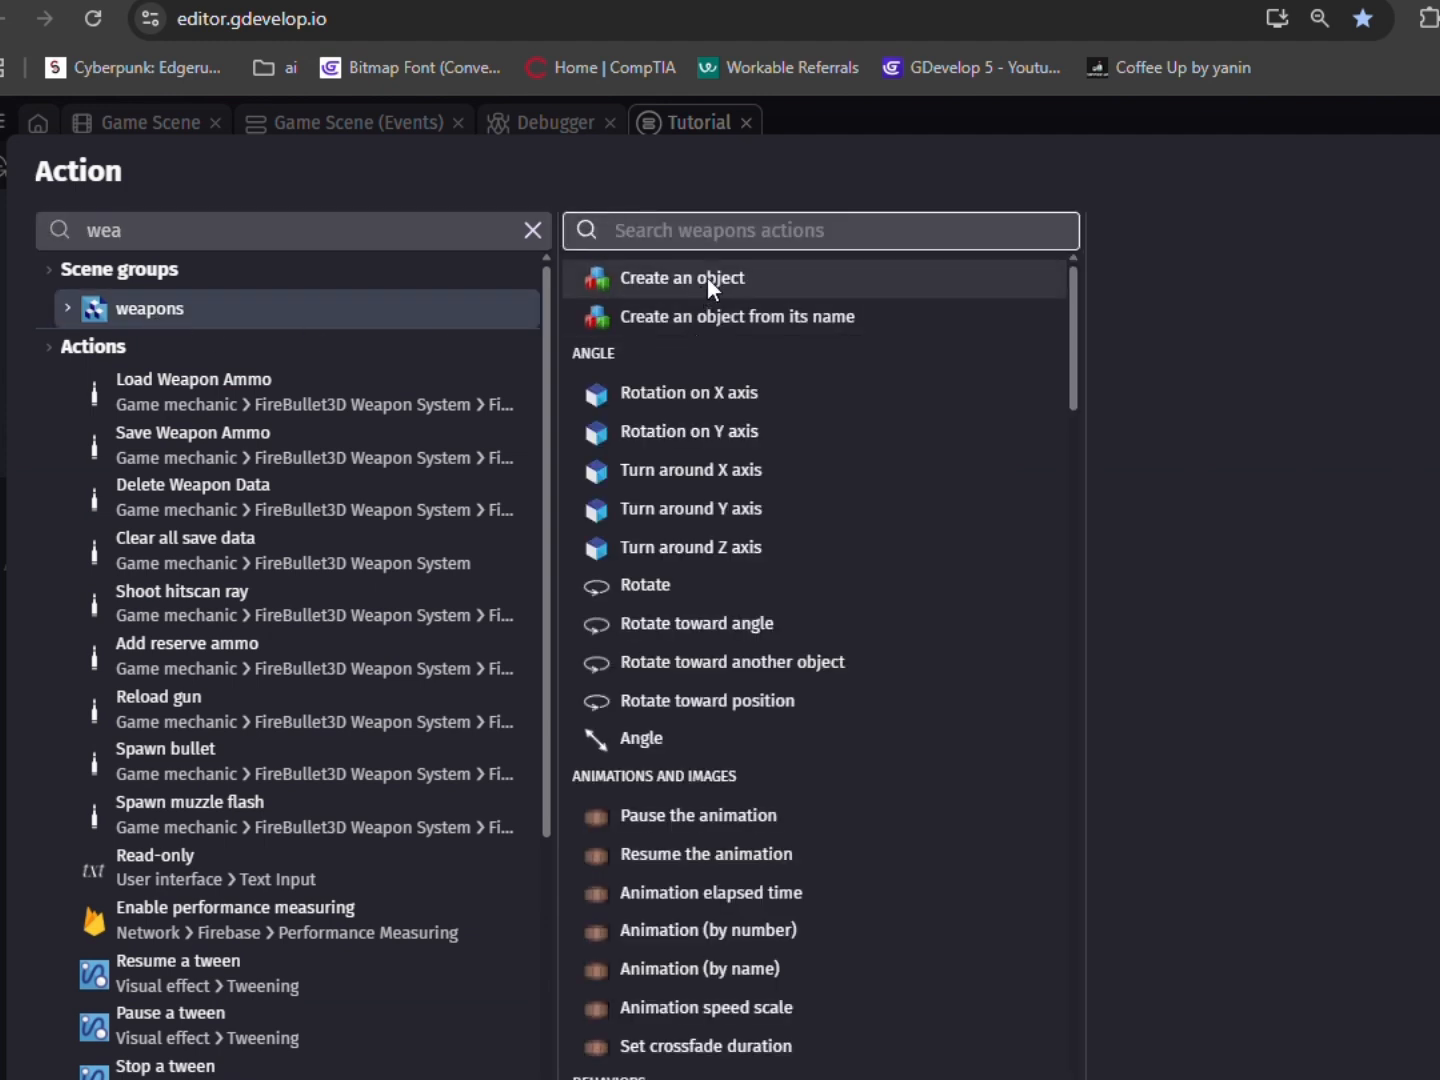
text(var)
click(737, 286)
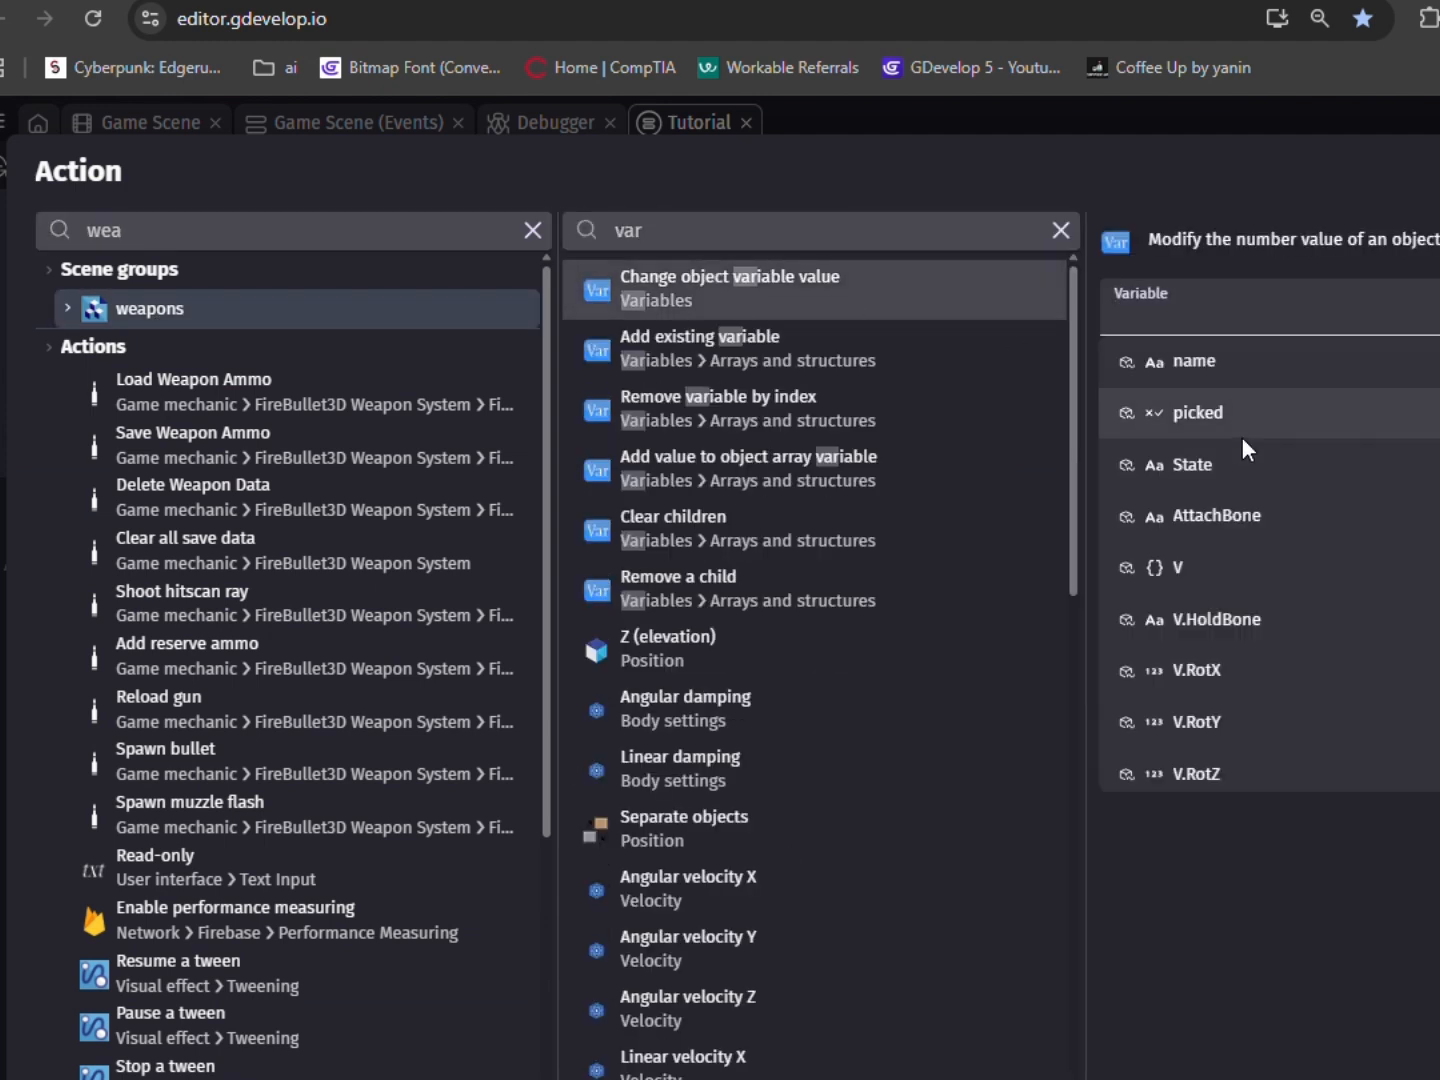
click(1201, 413)
click(1236, 499)
key(Return)
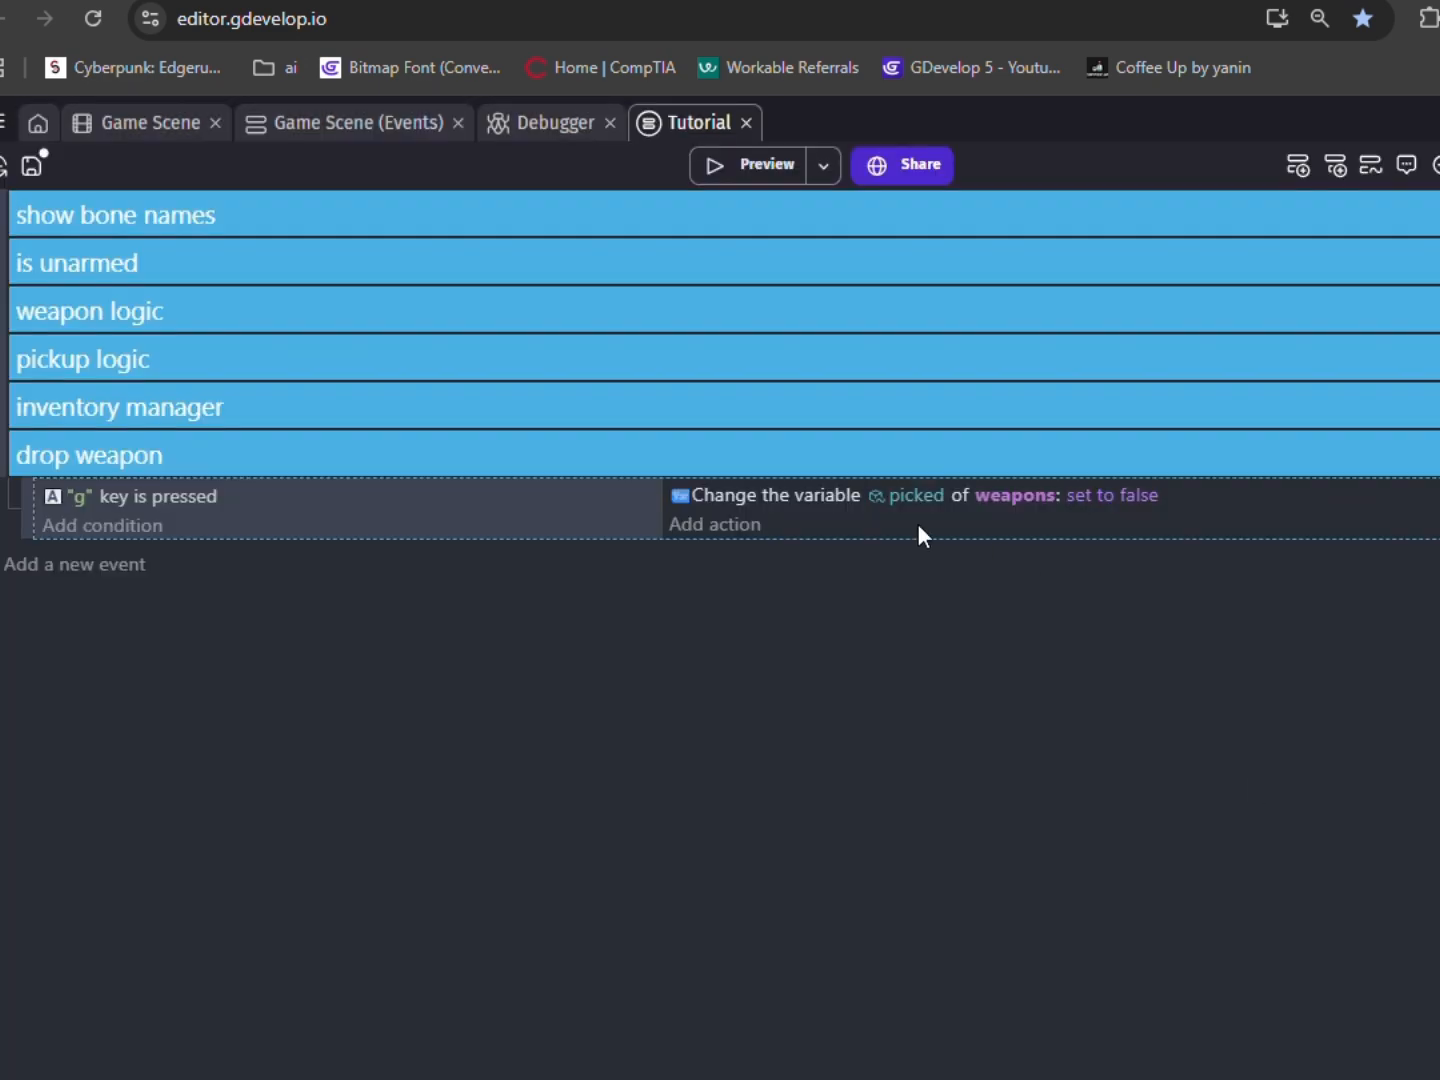
Add a Trigger once condition to the "g" key event.
click(160, 530)
text(tri)
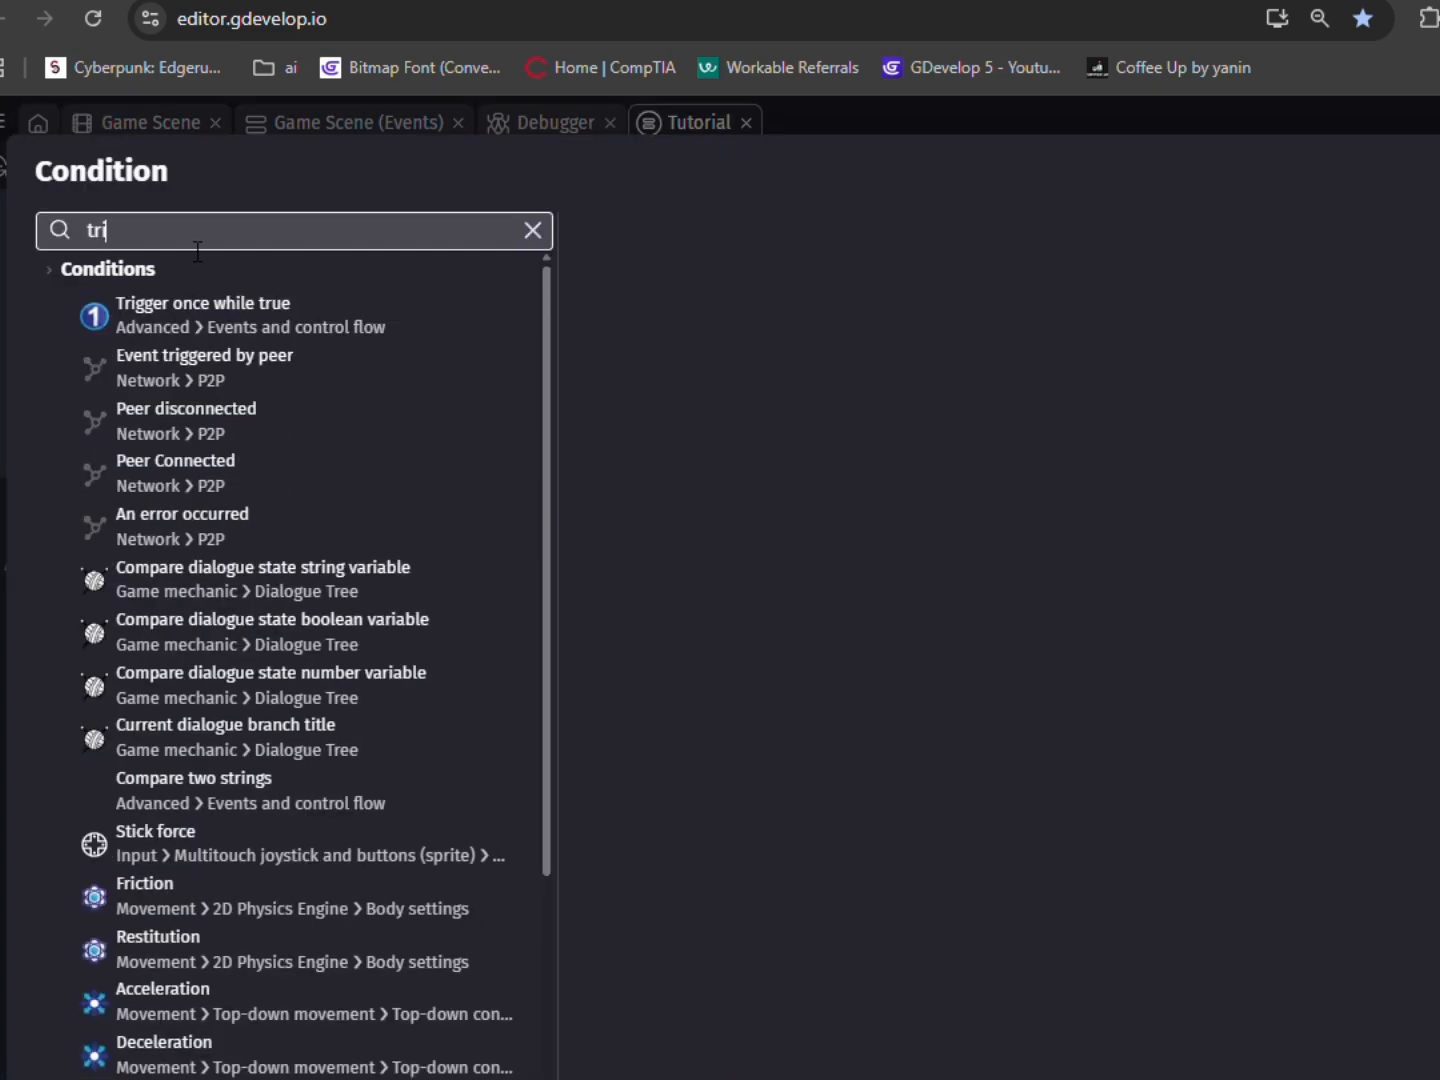
key(Return)
key(Return)
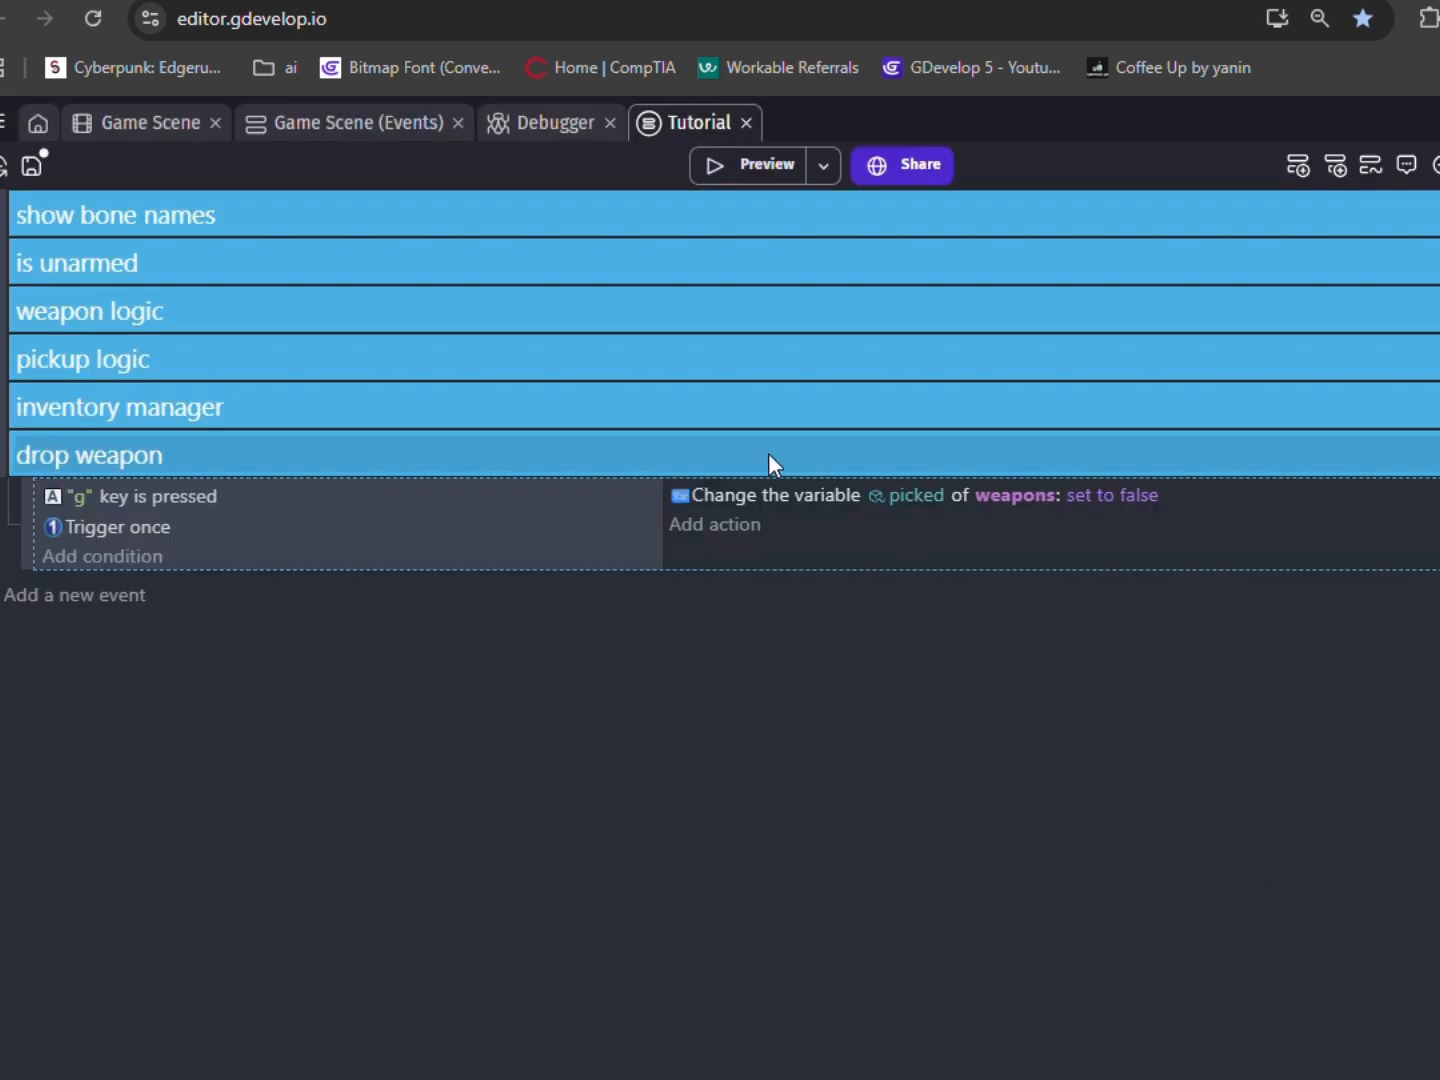
click(726, 530)
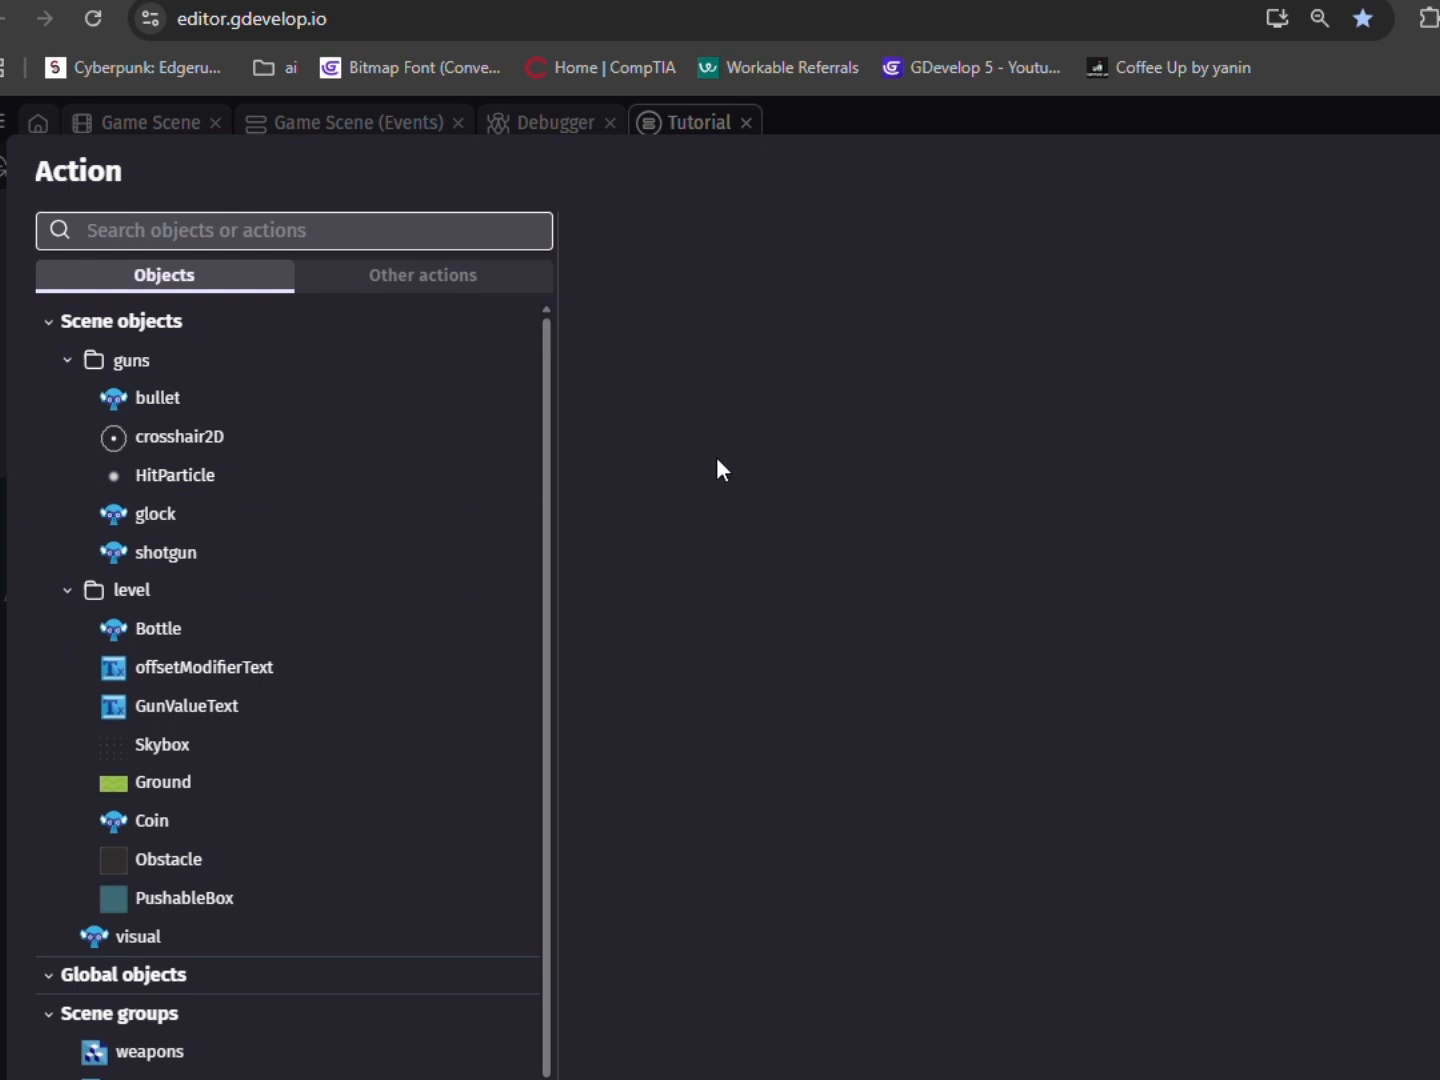
key(Escape)
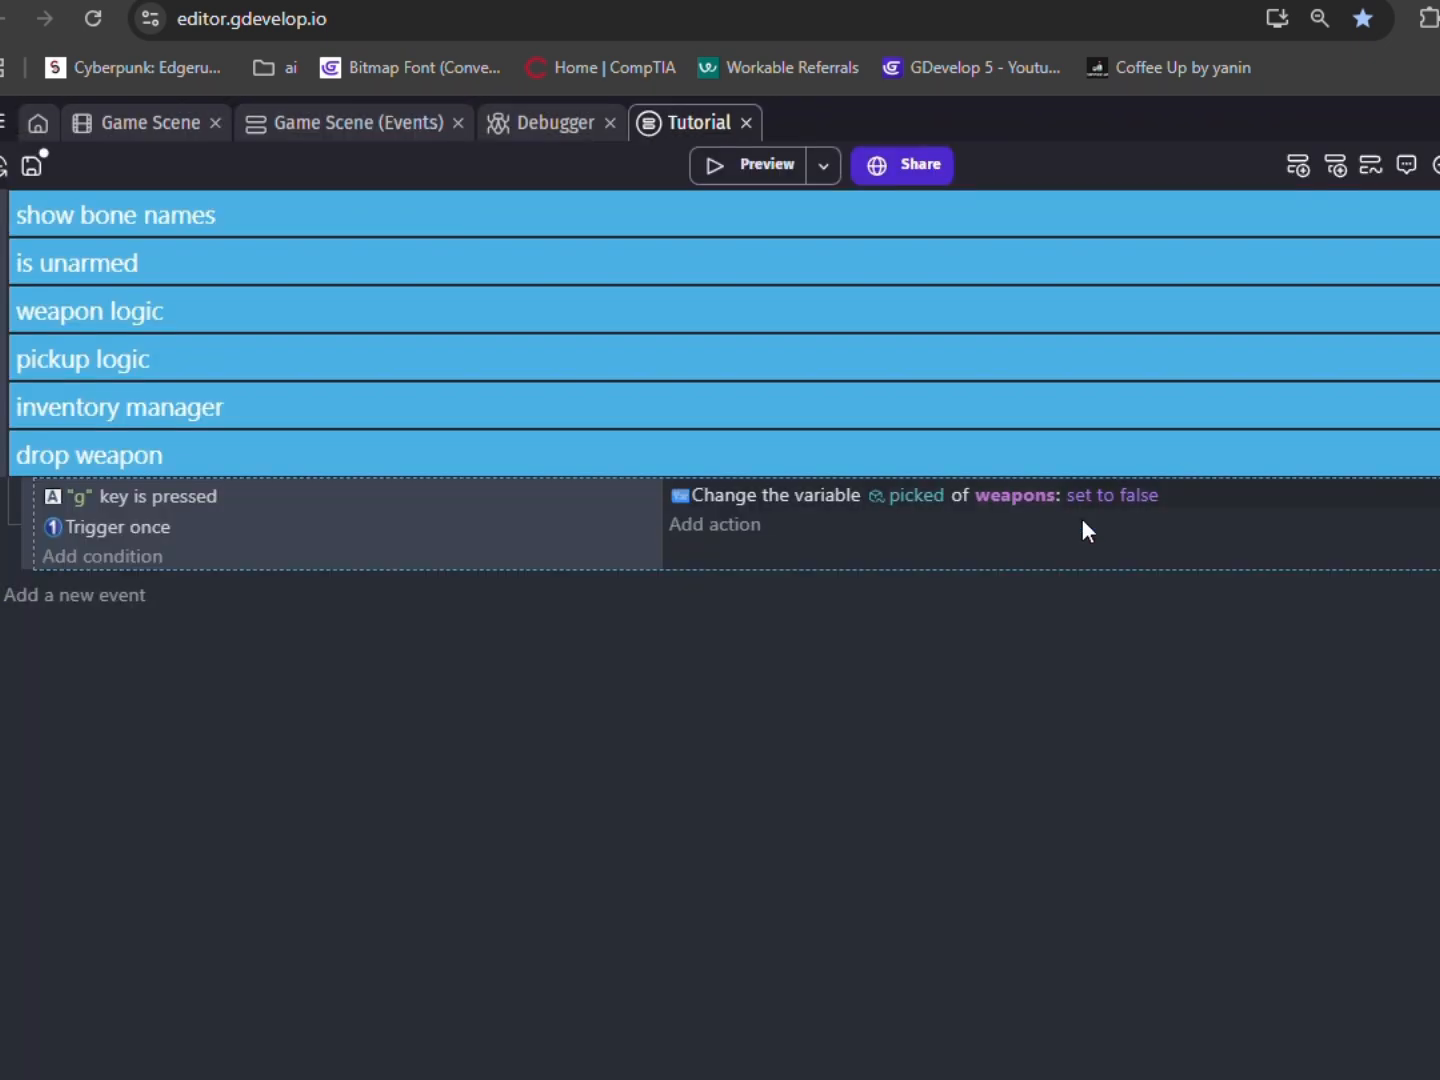
Add a sub-event under the "g" key event with the condition that the visual object's InventoryState equals "TwoWeapons".
click(145, 599)
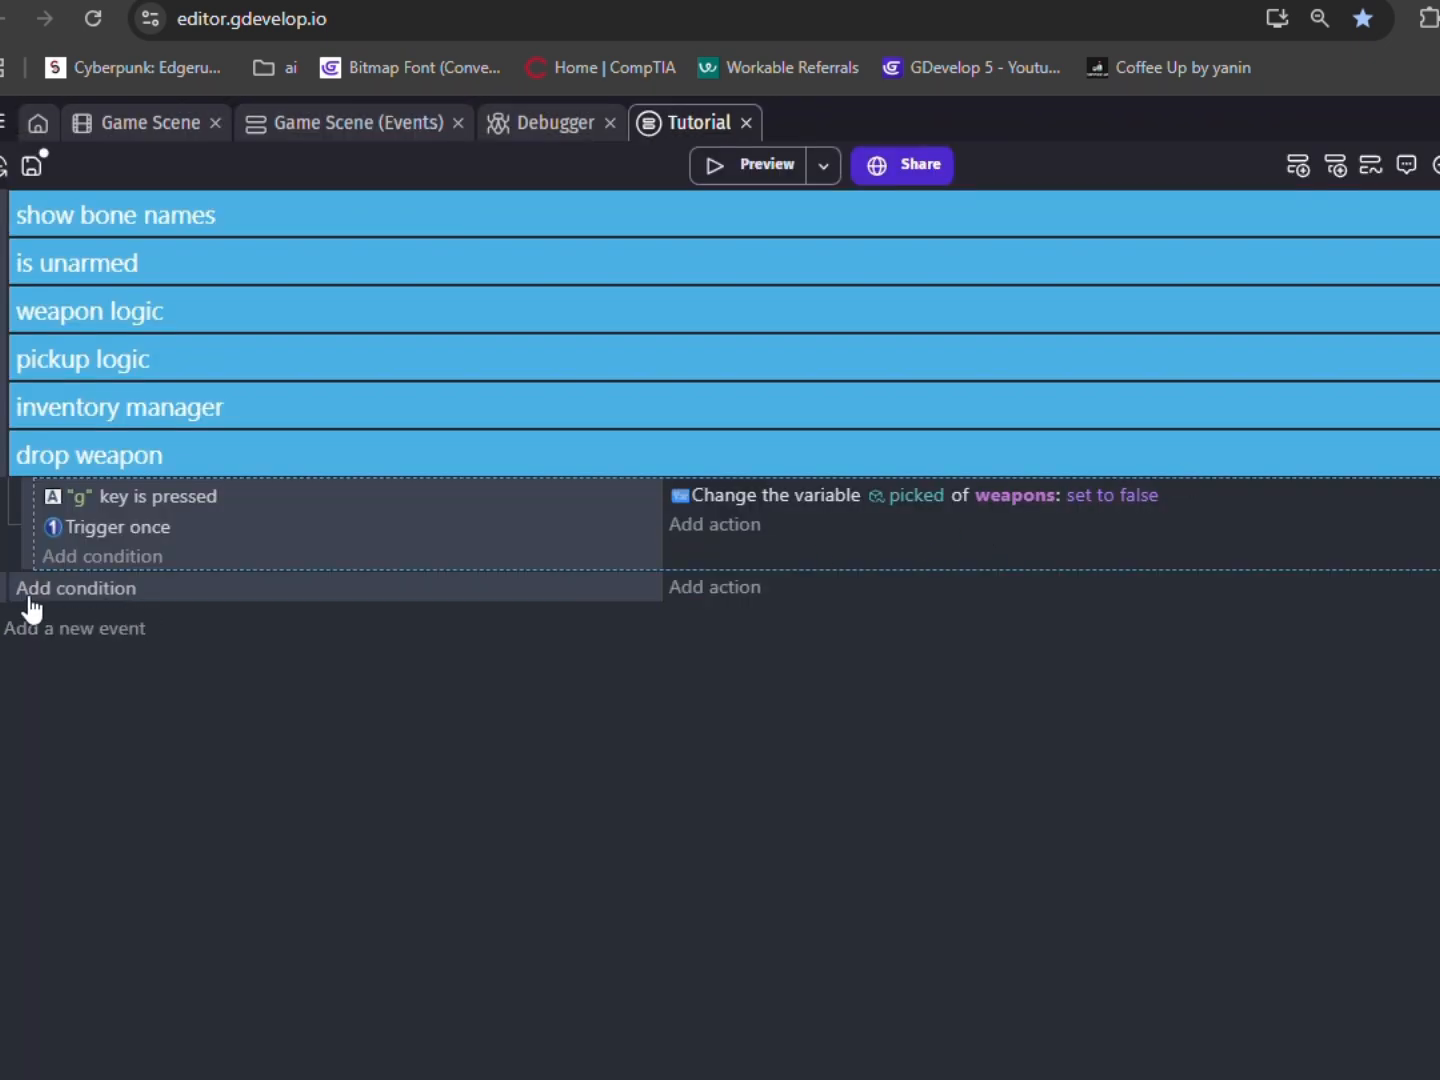
click(110, 588)
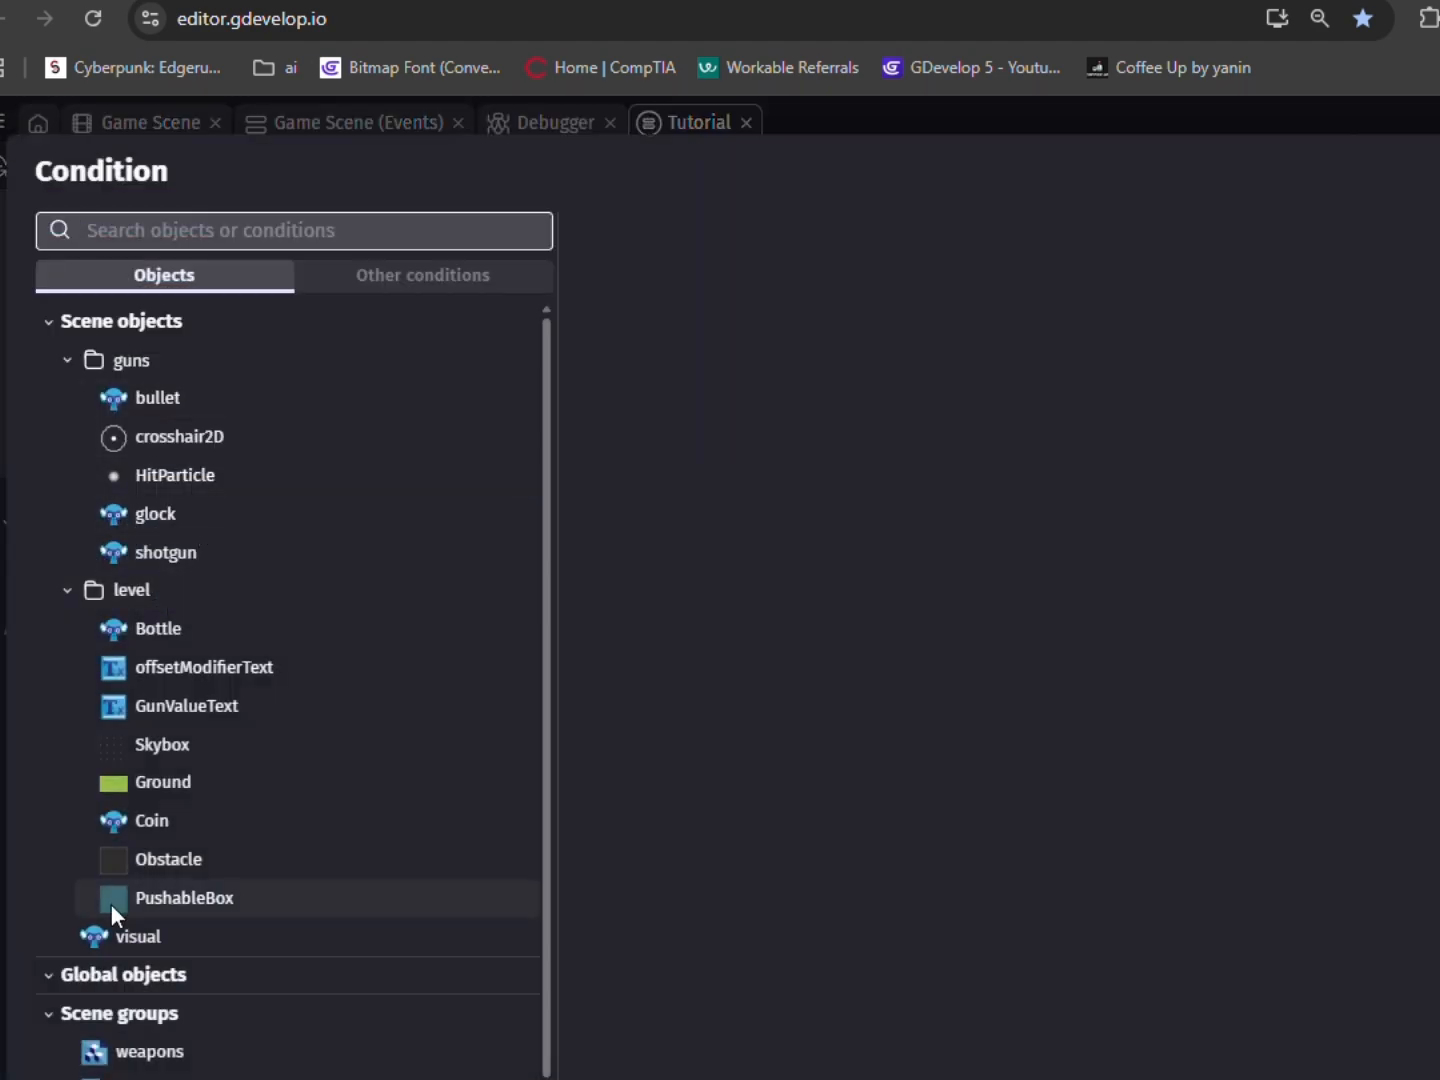
click(115, 936)
text(var)
click(684, 280)
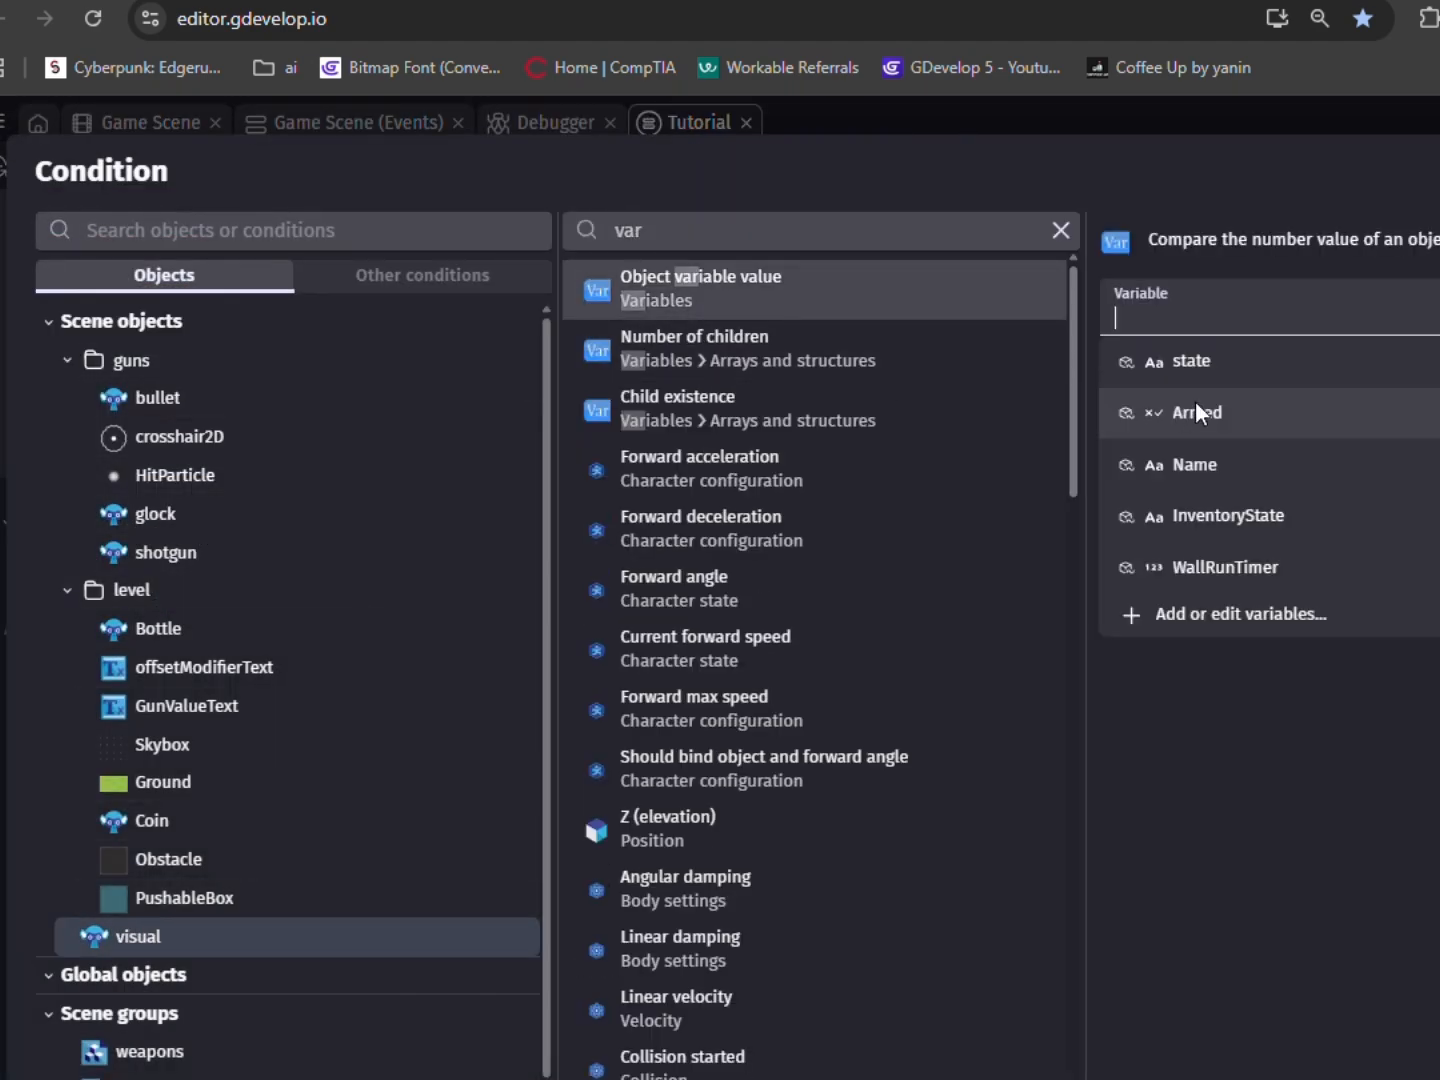
click(1228, 509)
click(1267, 455)
text("TwoWeapons)
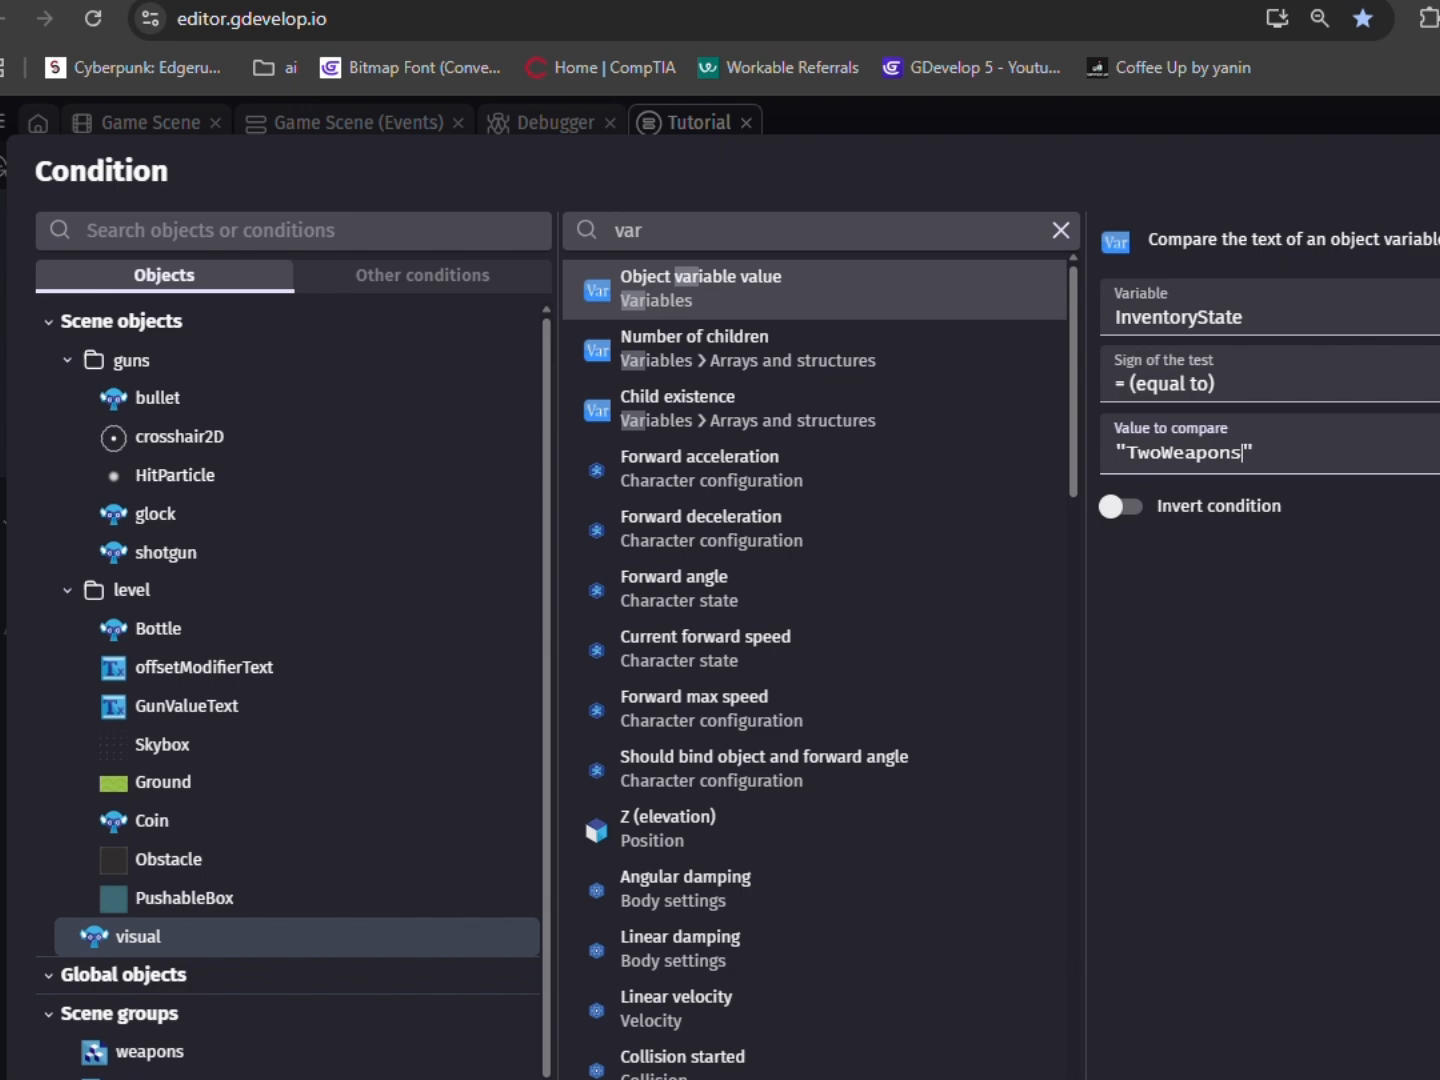
key(Return)
Add a condition to the "TwoWeapons" sub-event that picks all instances of weapons.
click(136, 612)
text(pick)
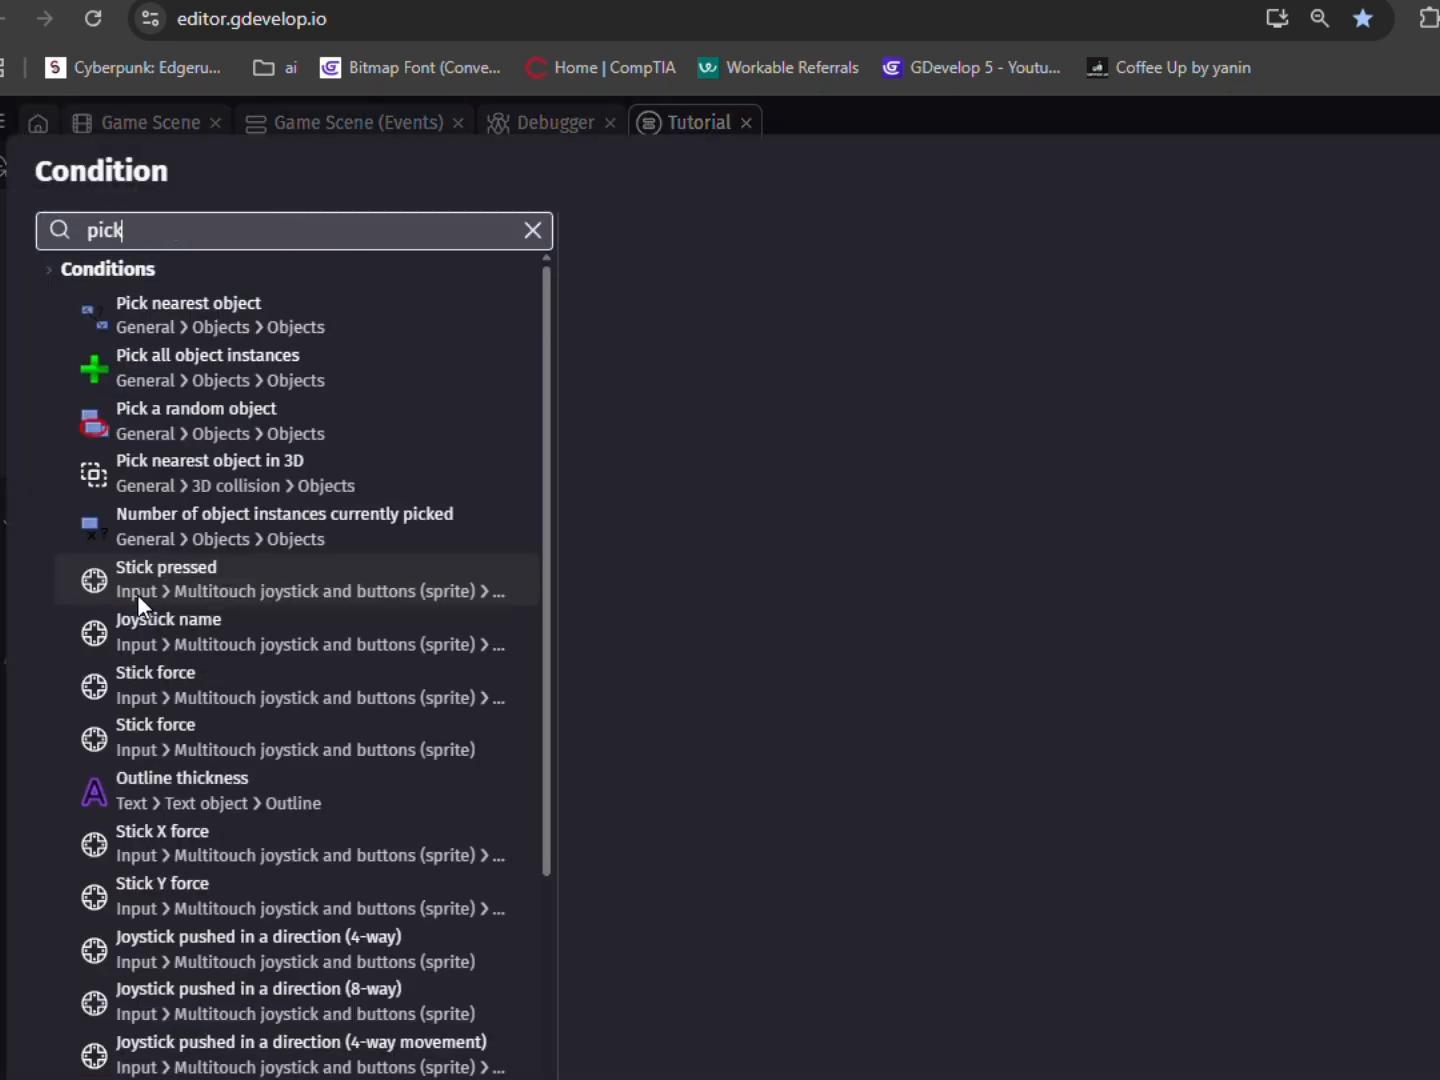
click(403, 362)
text(wea)
click(713, 376)
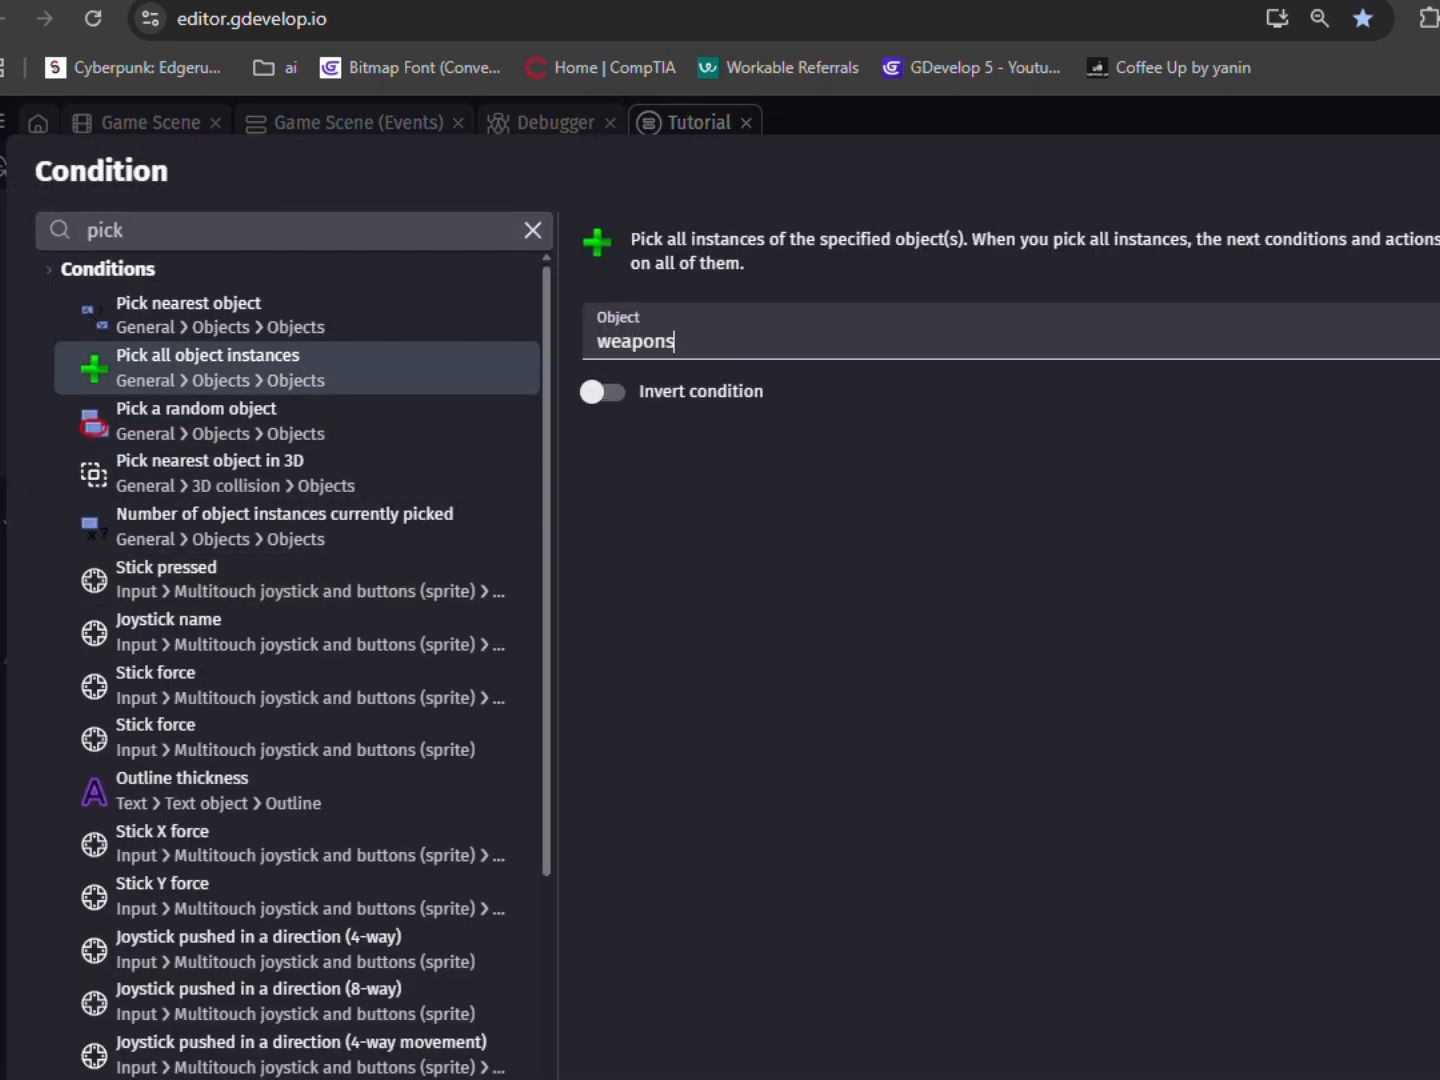
key(Return)
Add a nested sub-event under the "TwoWeapons" event with the condition that the State variable of weapons equals "Hand".
click(150, 689)
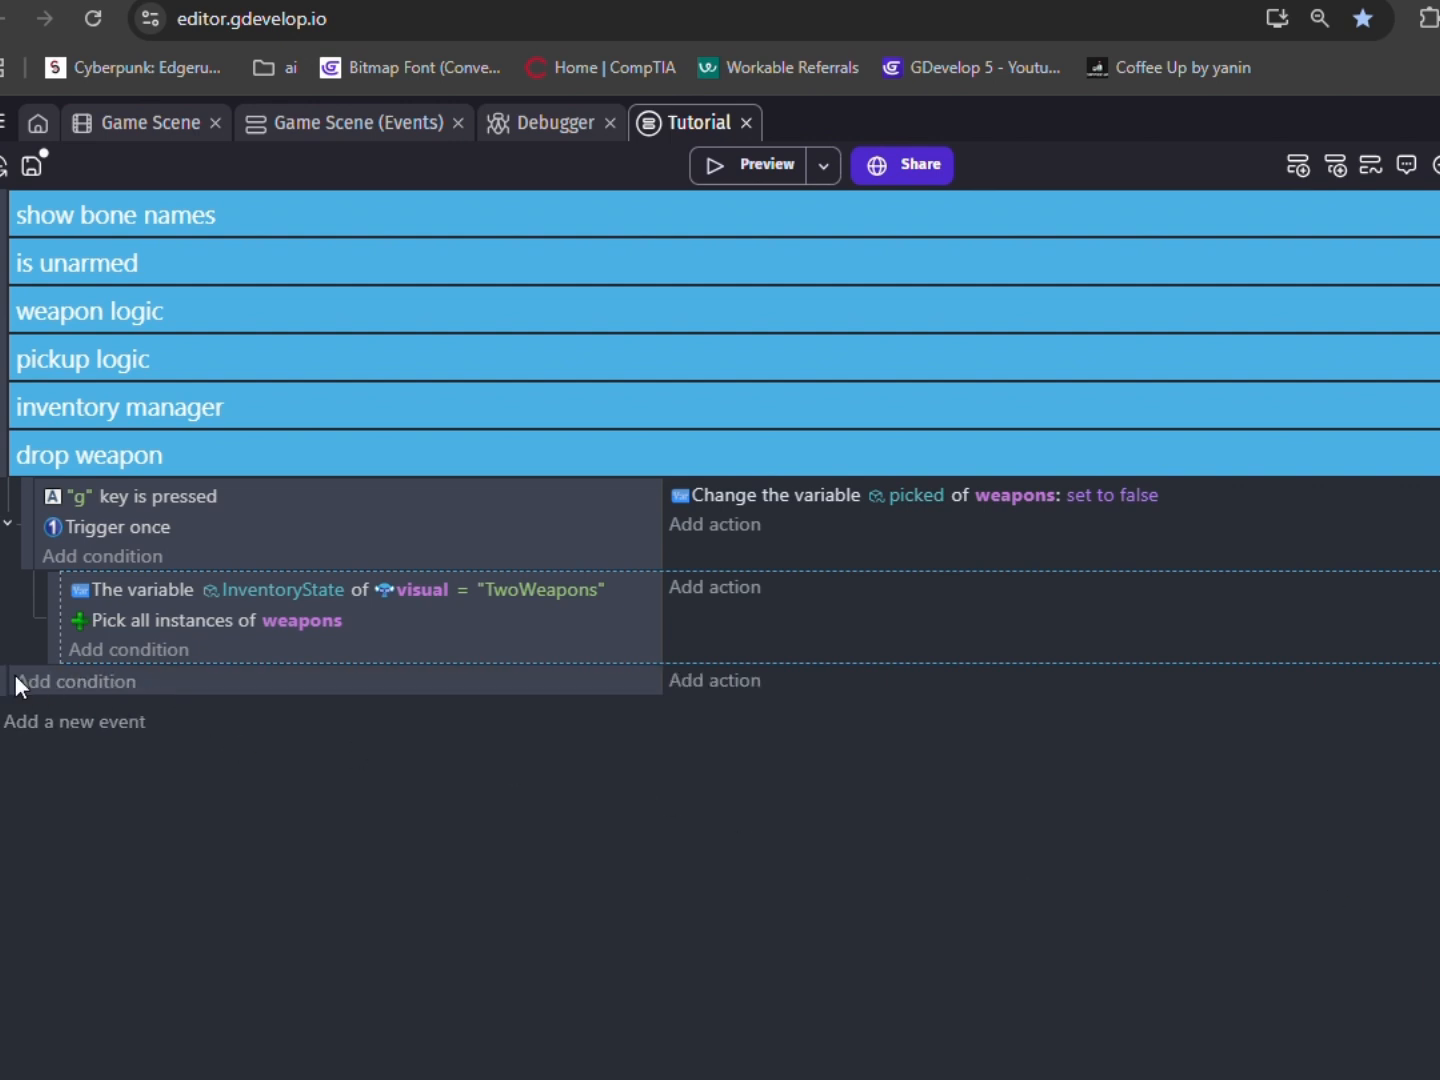
drag(13, 693, 139, 685)
click(202, 680)
text(wea)
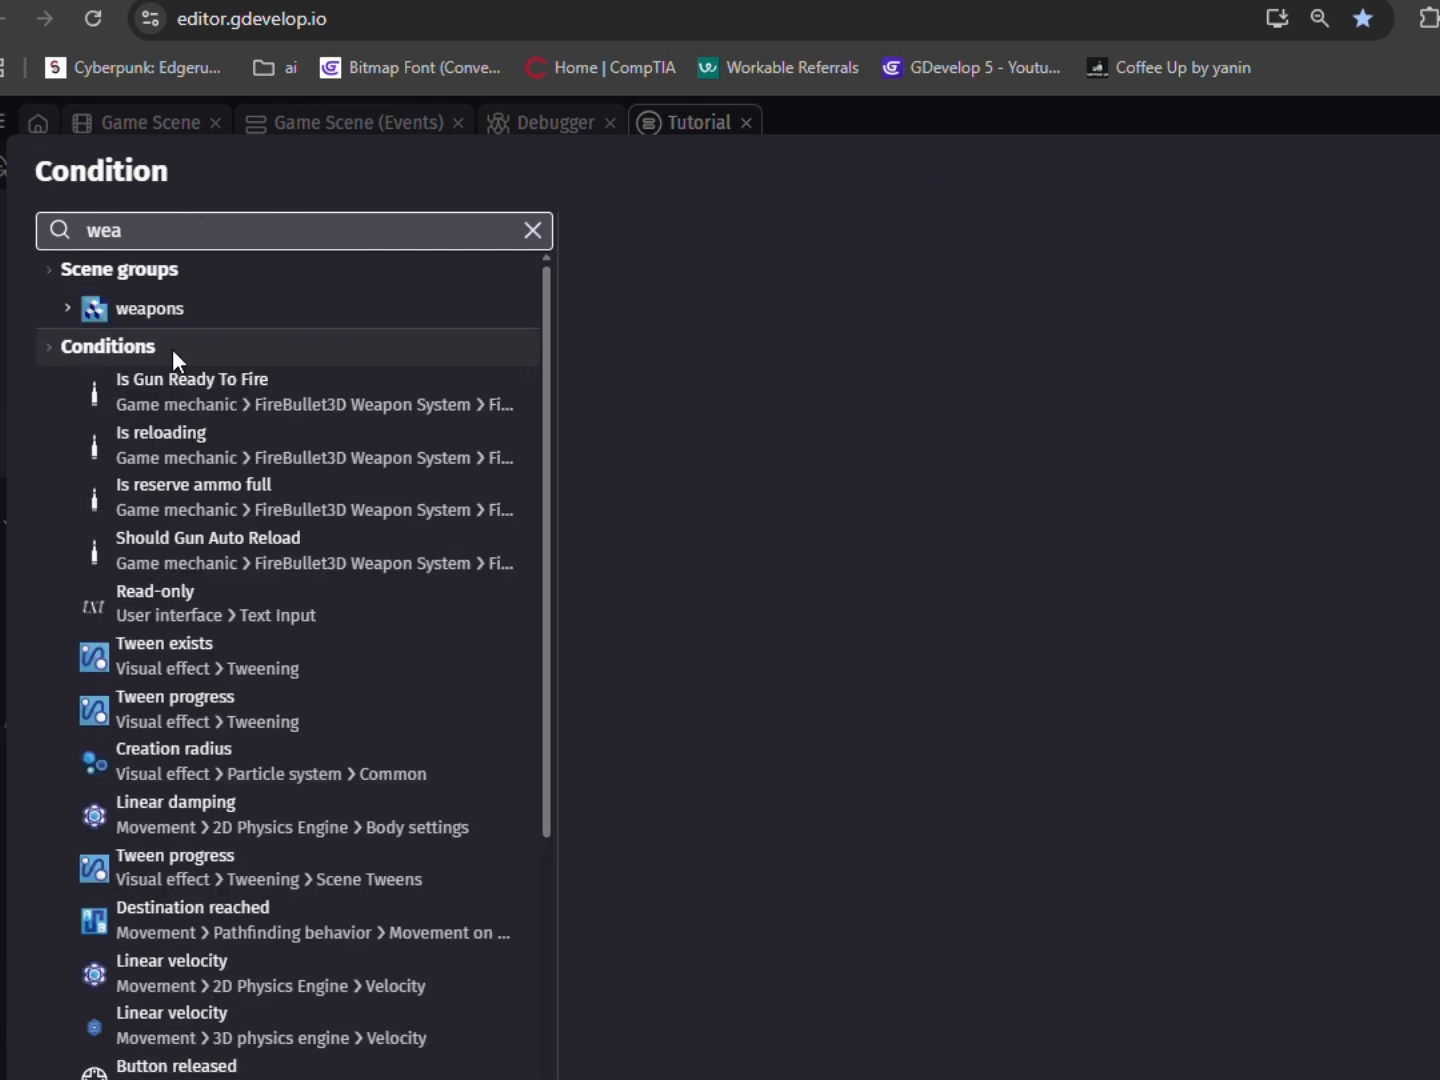
click(180, 308)
text(var)
click(700, 285)
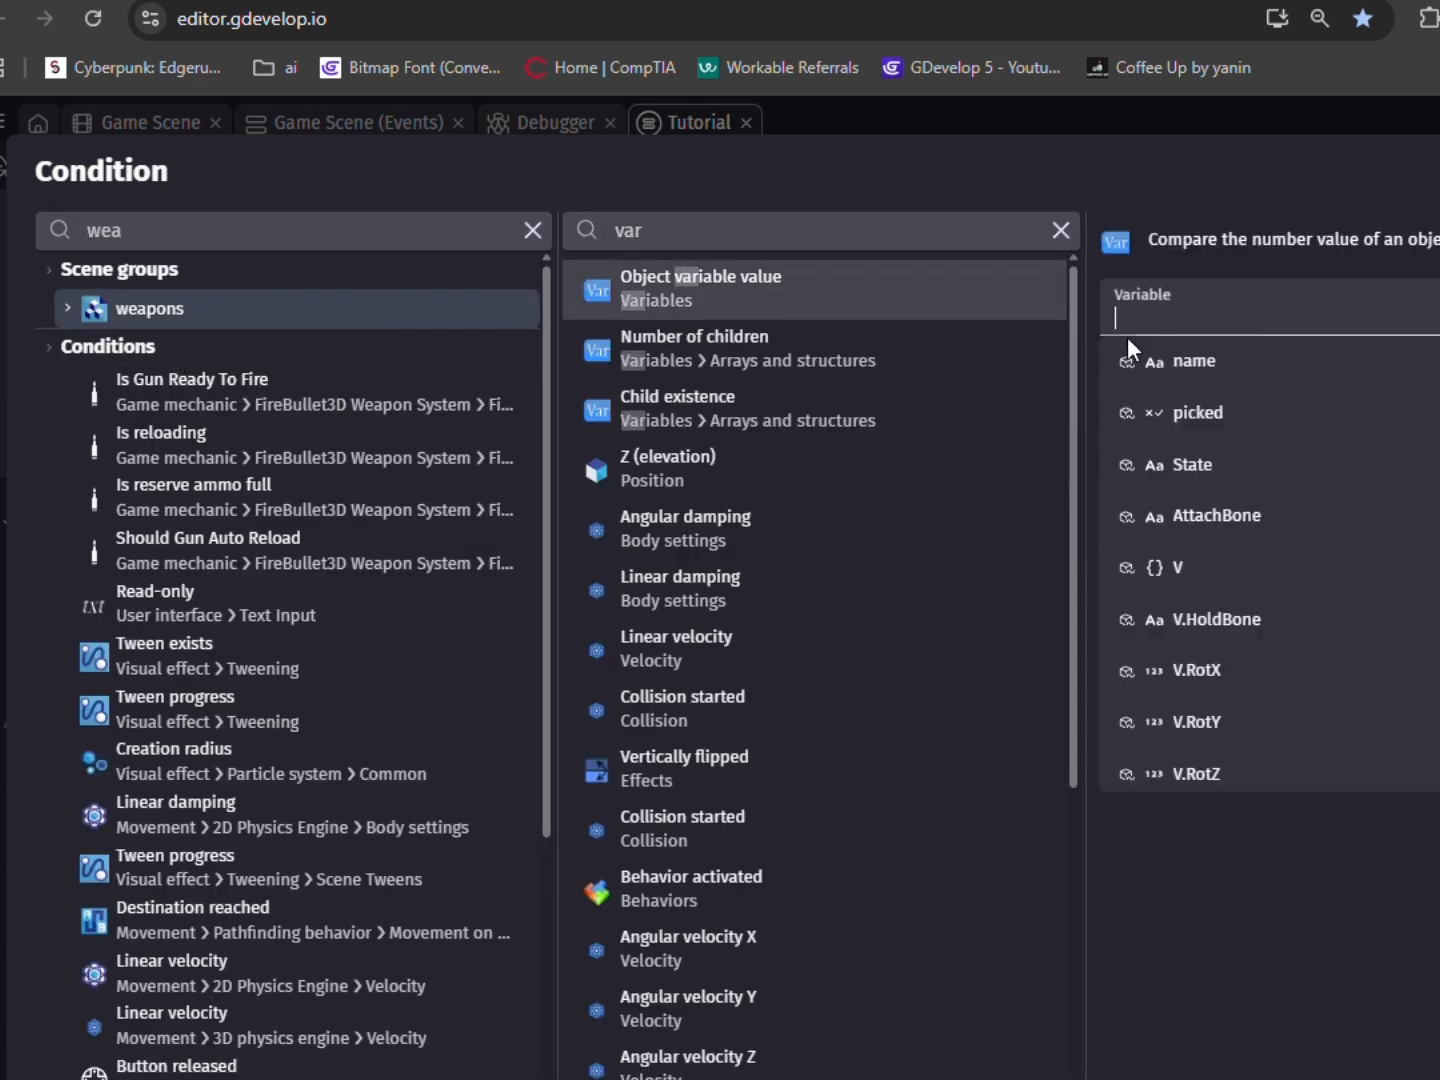
text(sta)
click(1283, 458)
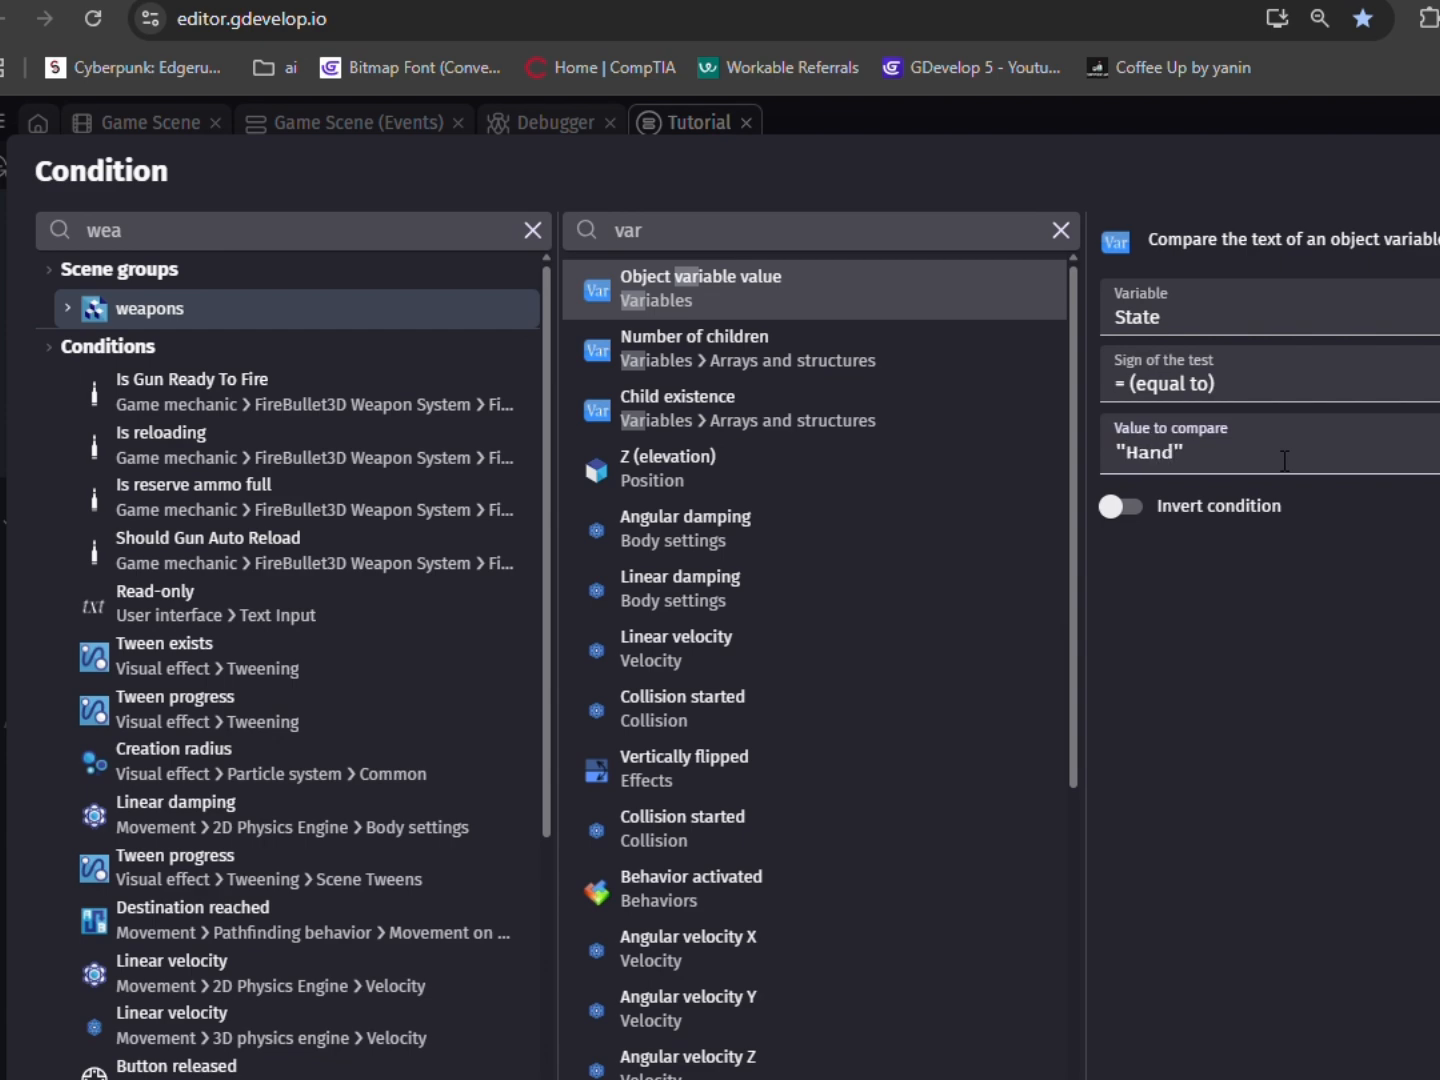
key(Return)
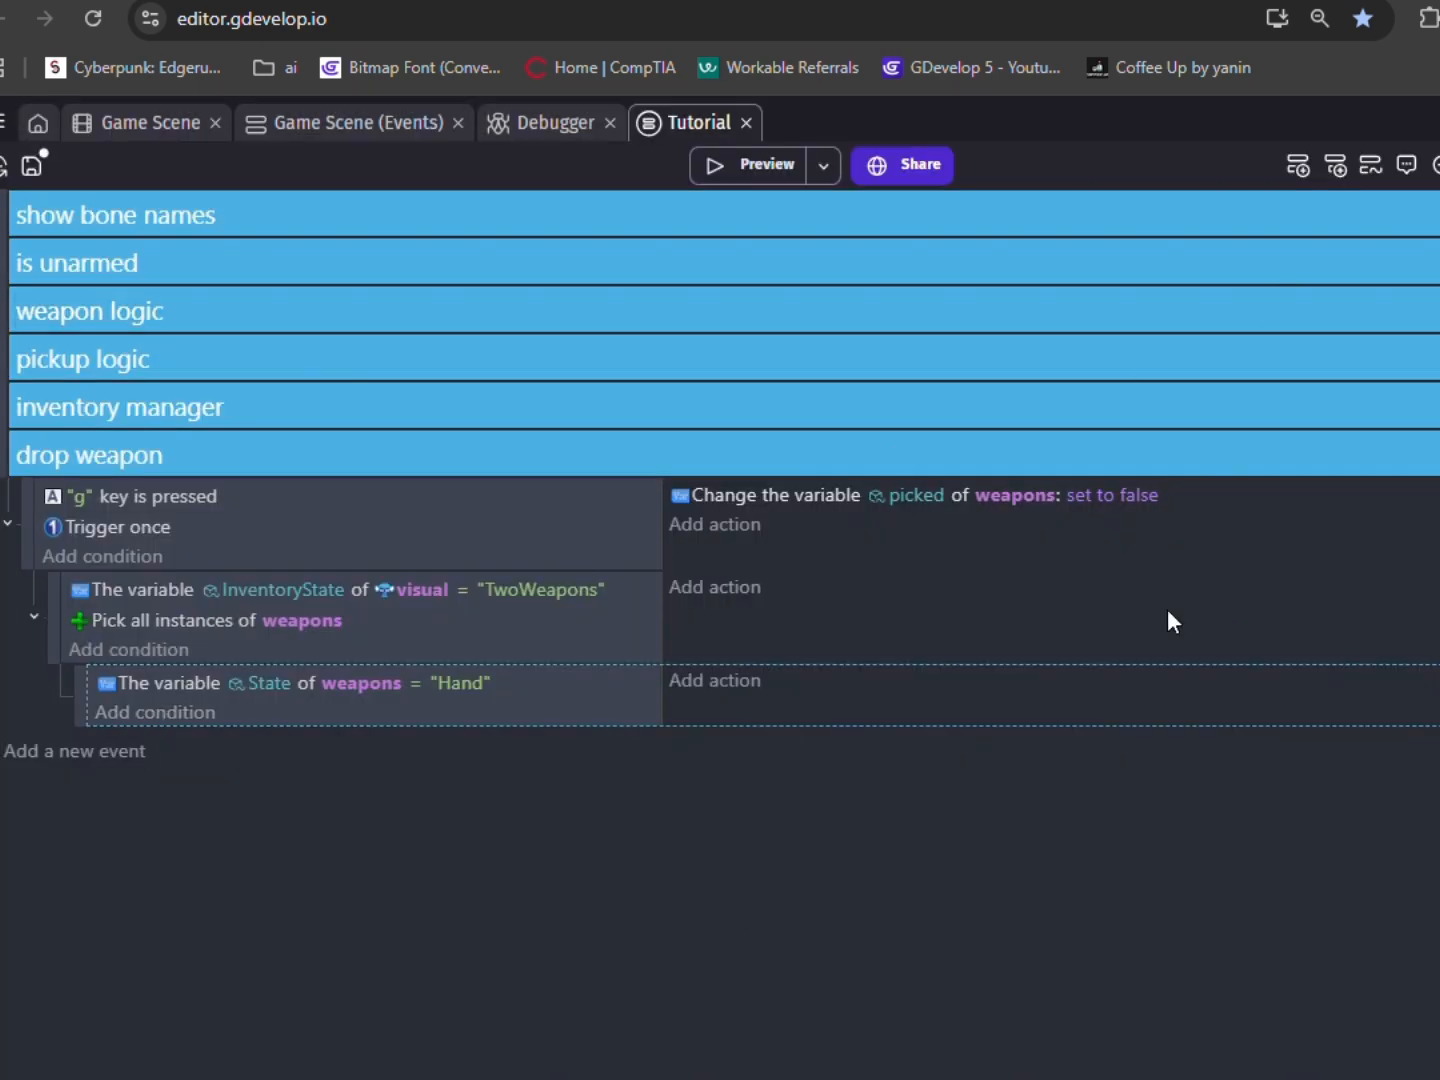
Add an action to the "Hand" sub-event that sets the State variable of weapons to "Ground".
click(778, 689)
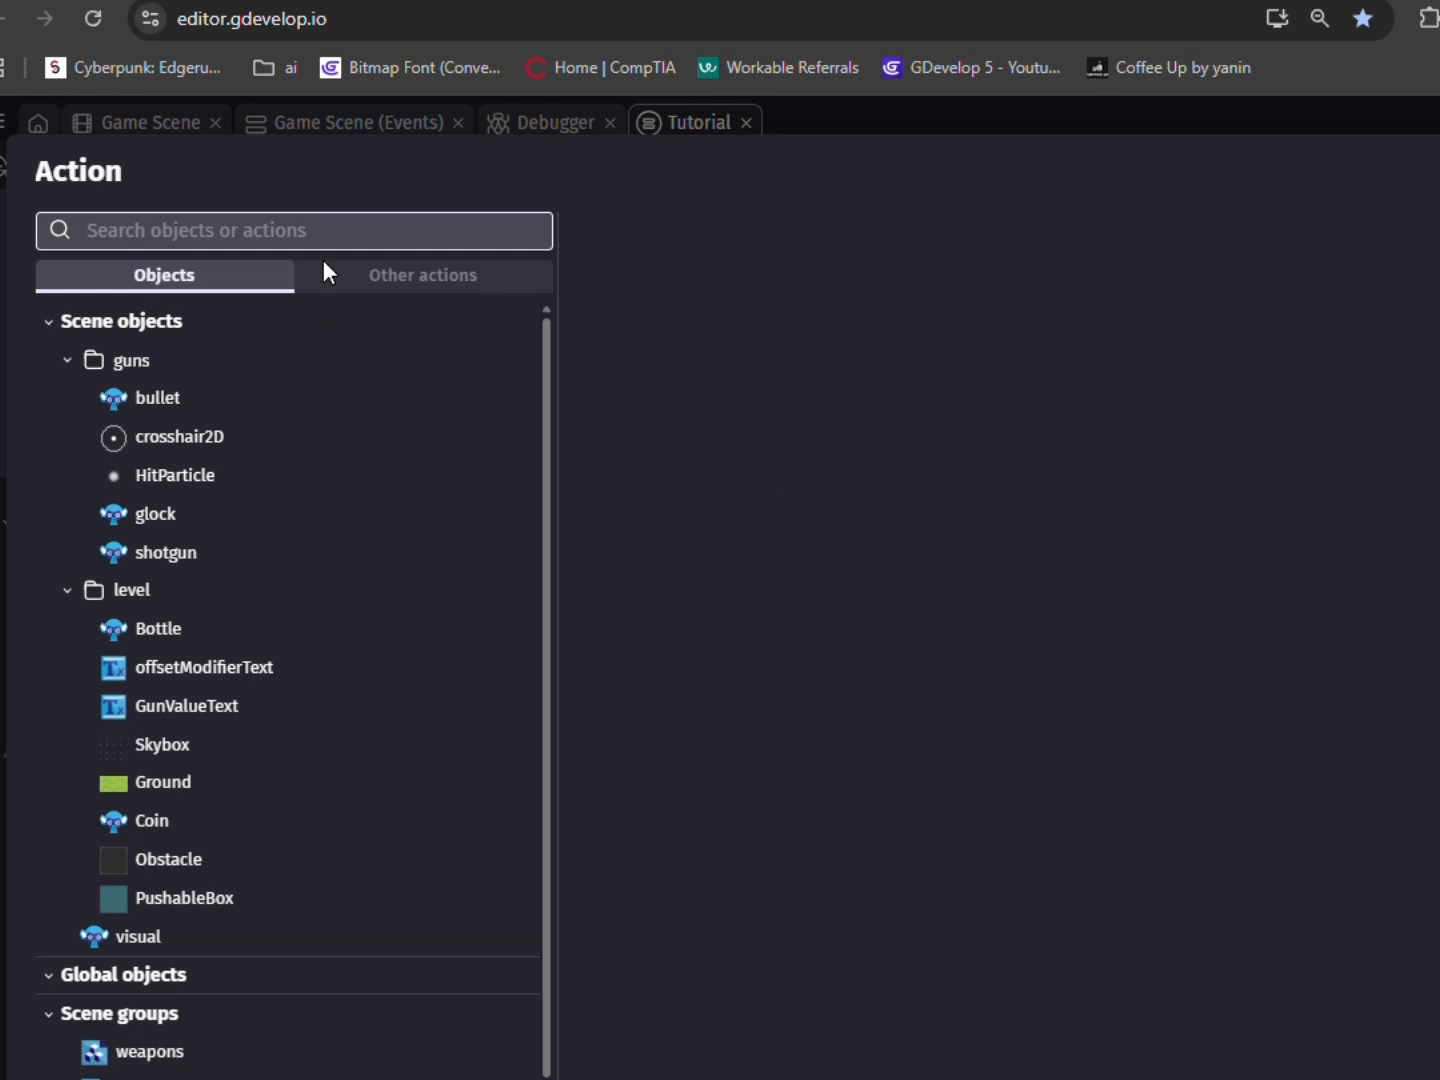
text(vea)
click(171, 313)
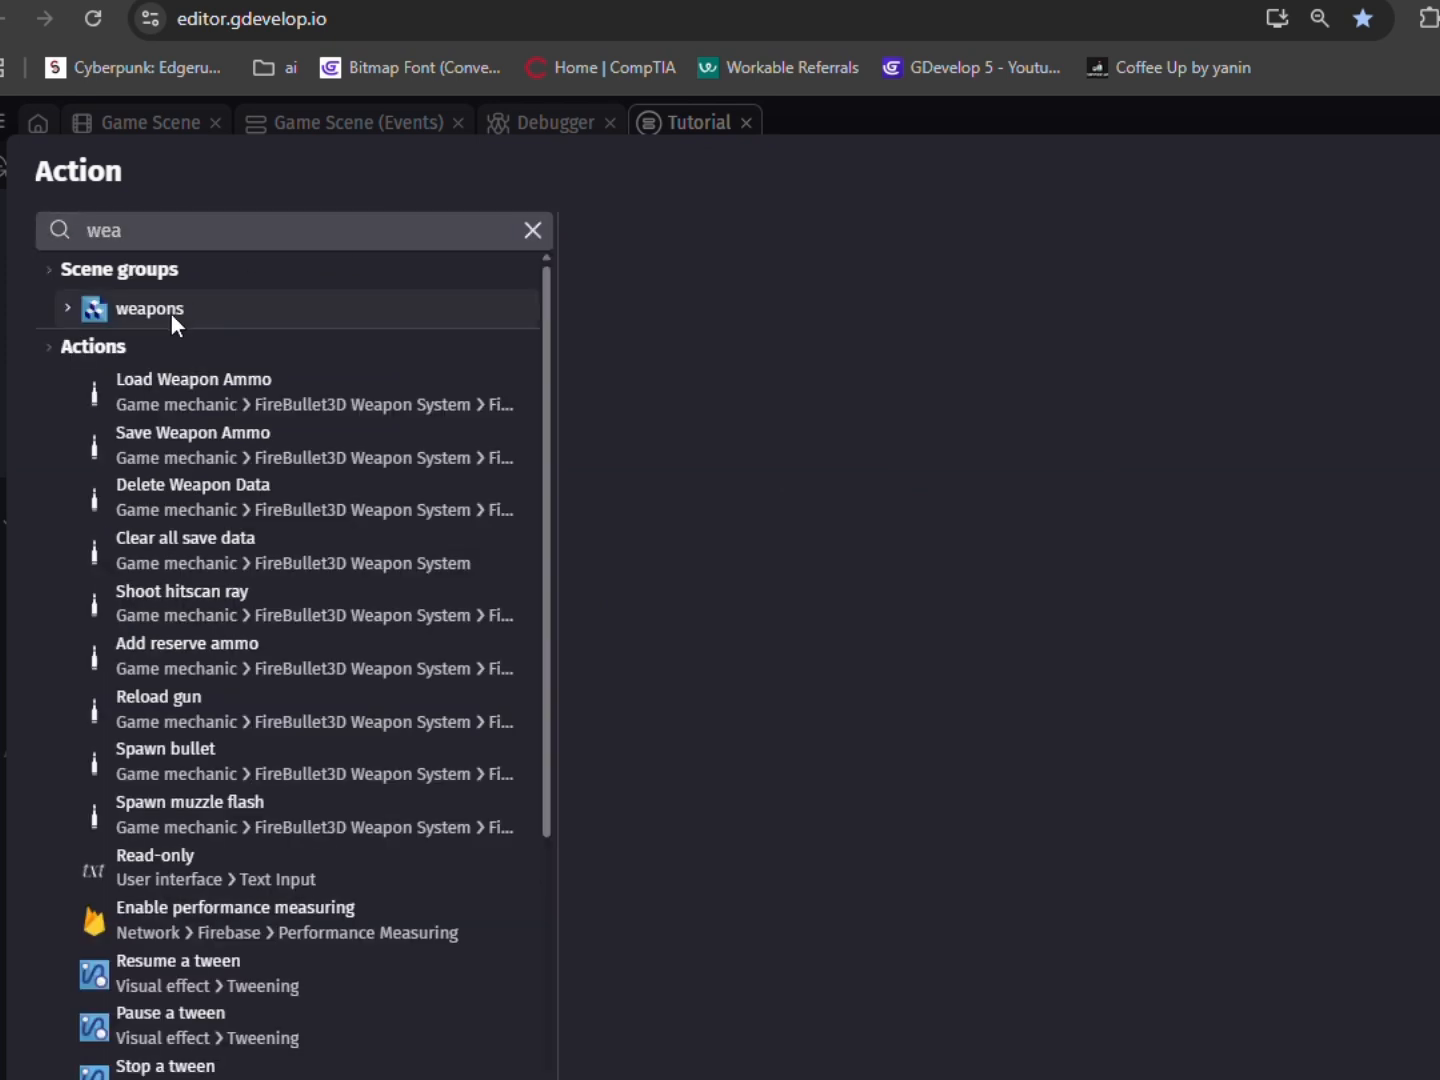
text(var)
click(737, 276)
click(1190, 463)
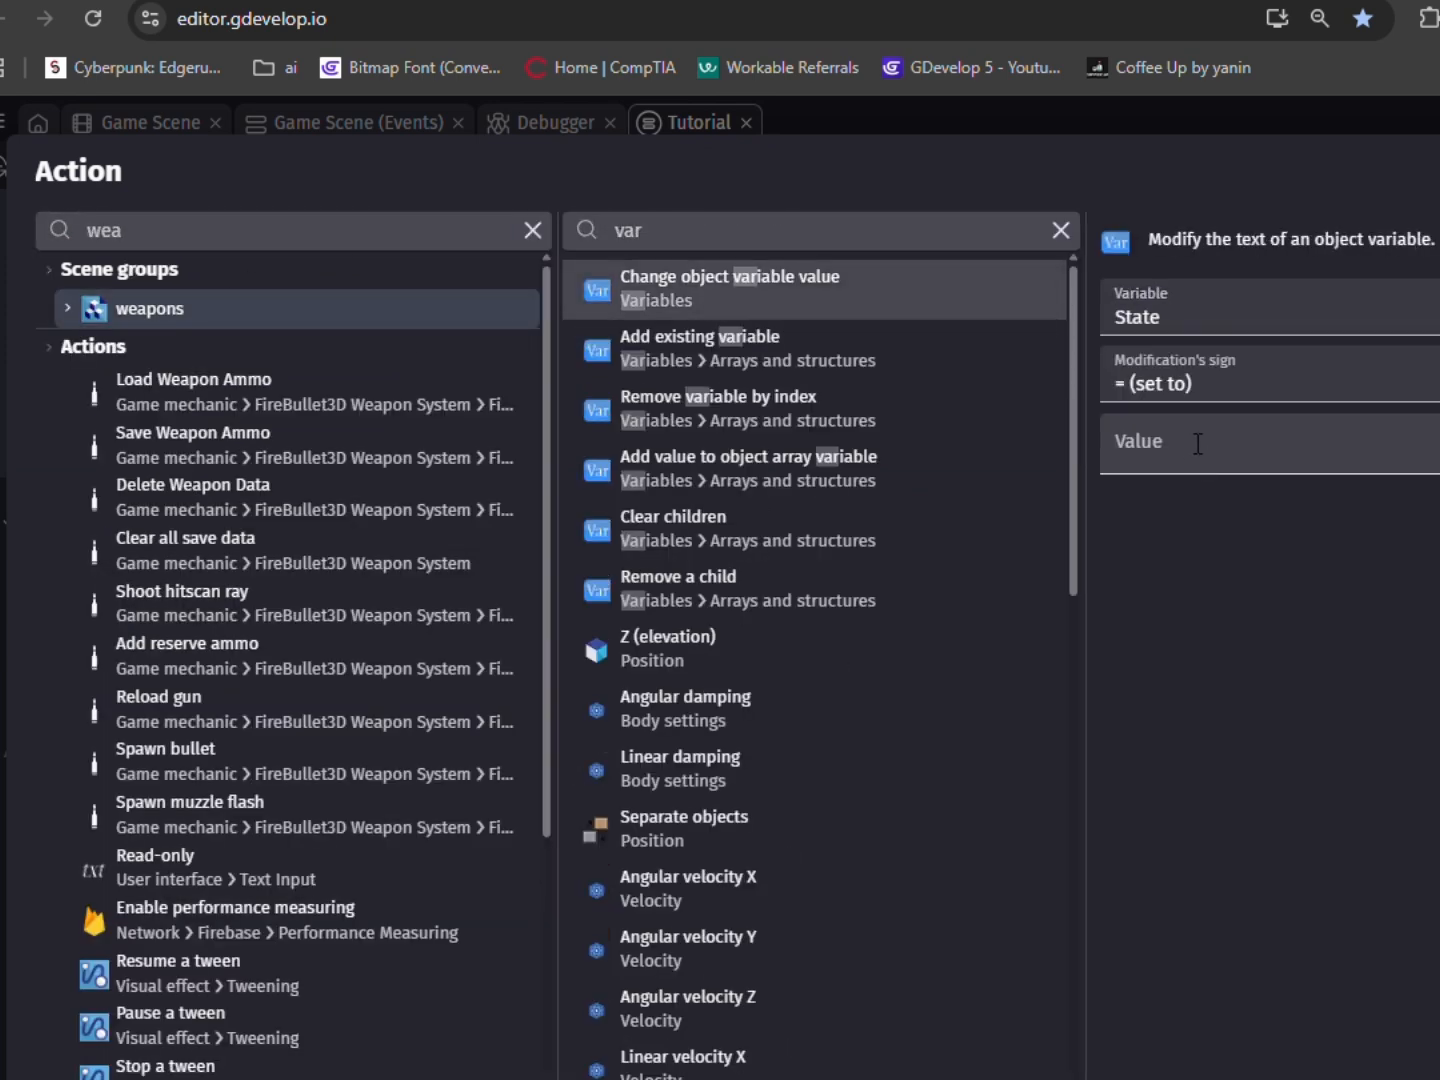
click(1192, 443)
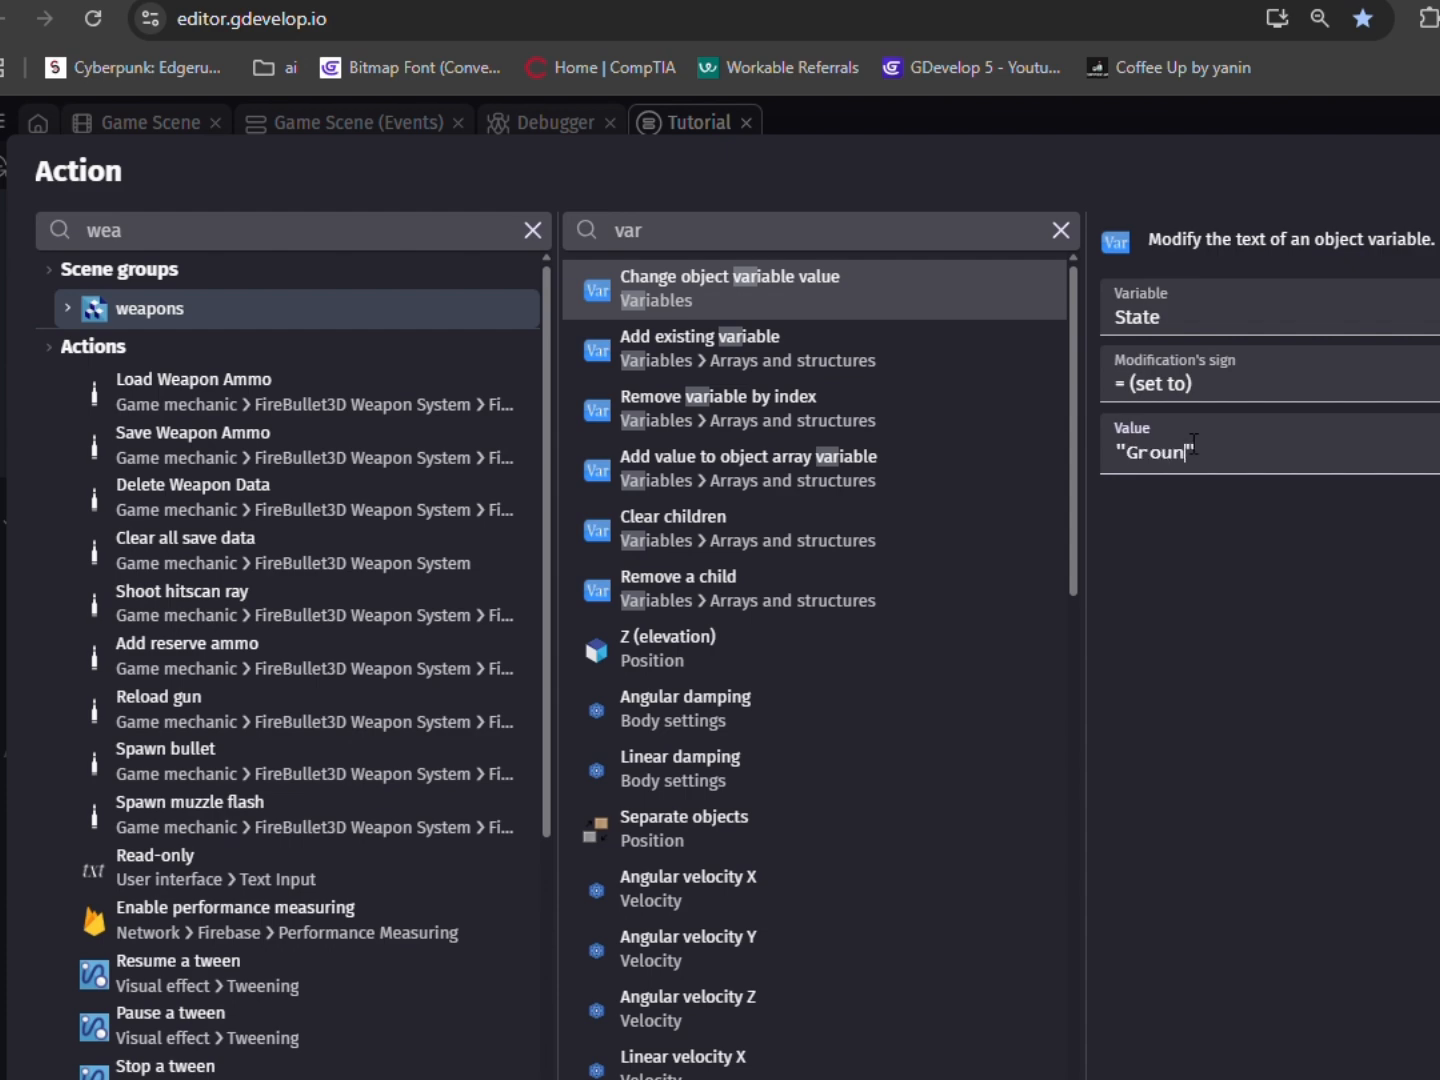
click(1434, 1021)
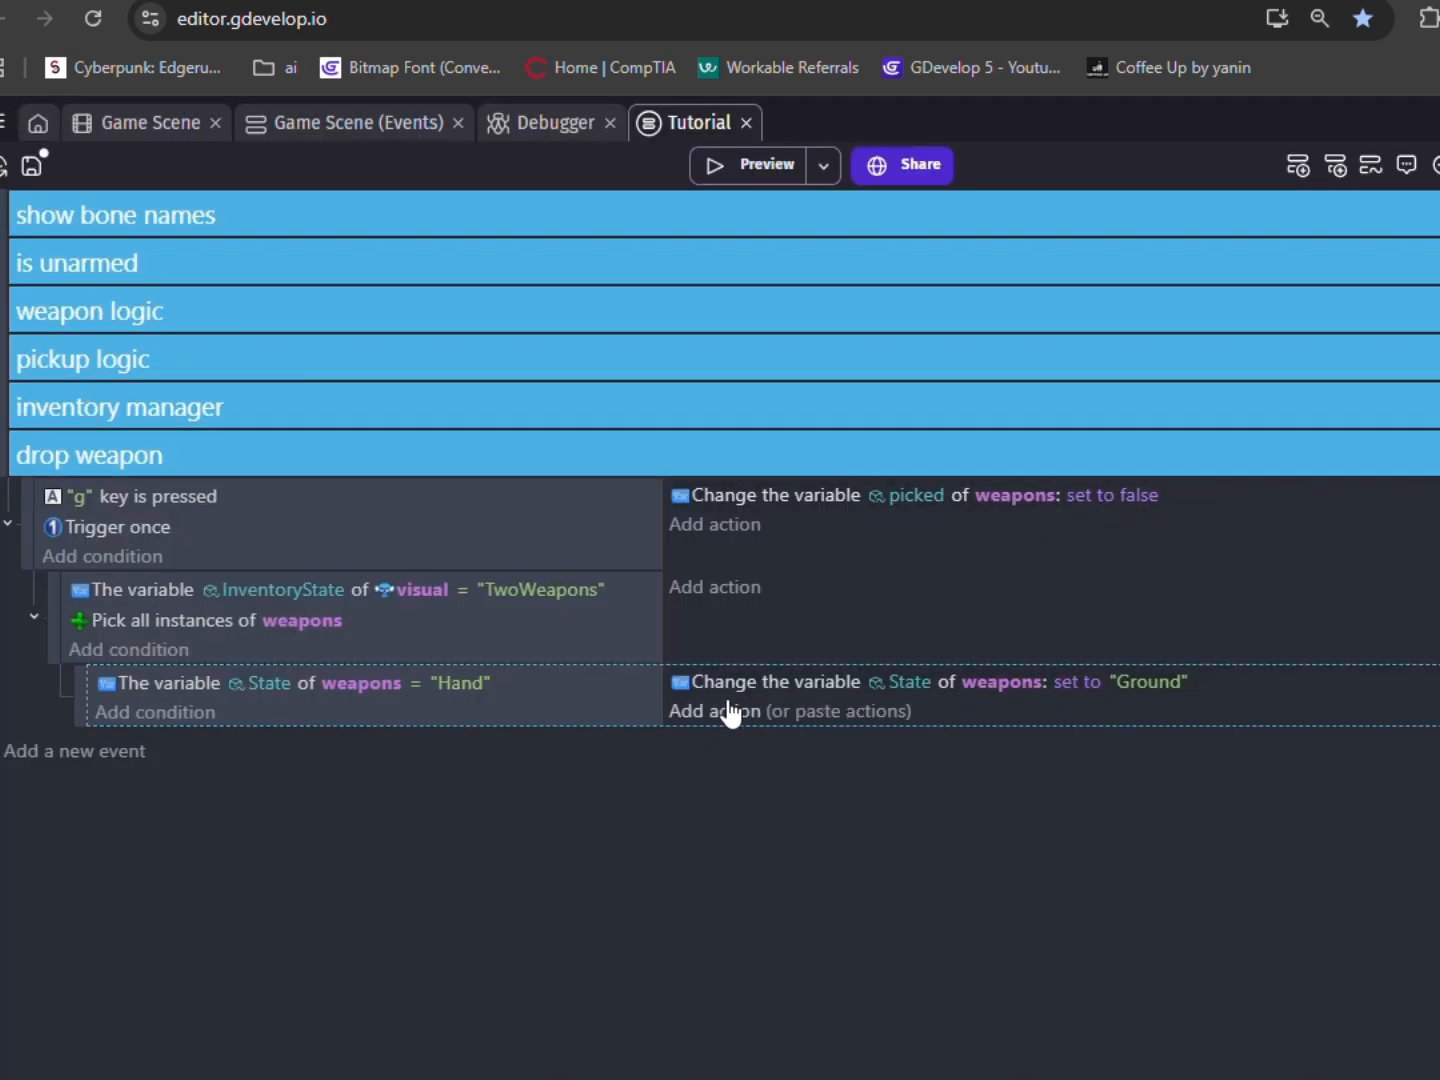
Add an action to the "Hand" sub-event that activates the Physics3D behavior of weapons.
click(725, 712)
text(weapnwea)
click(130, 309)
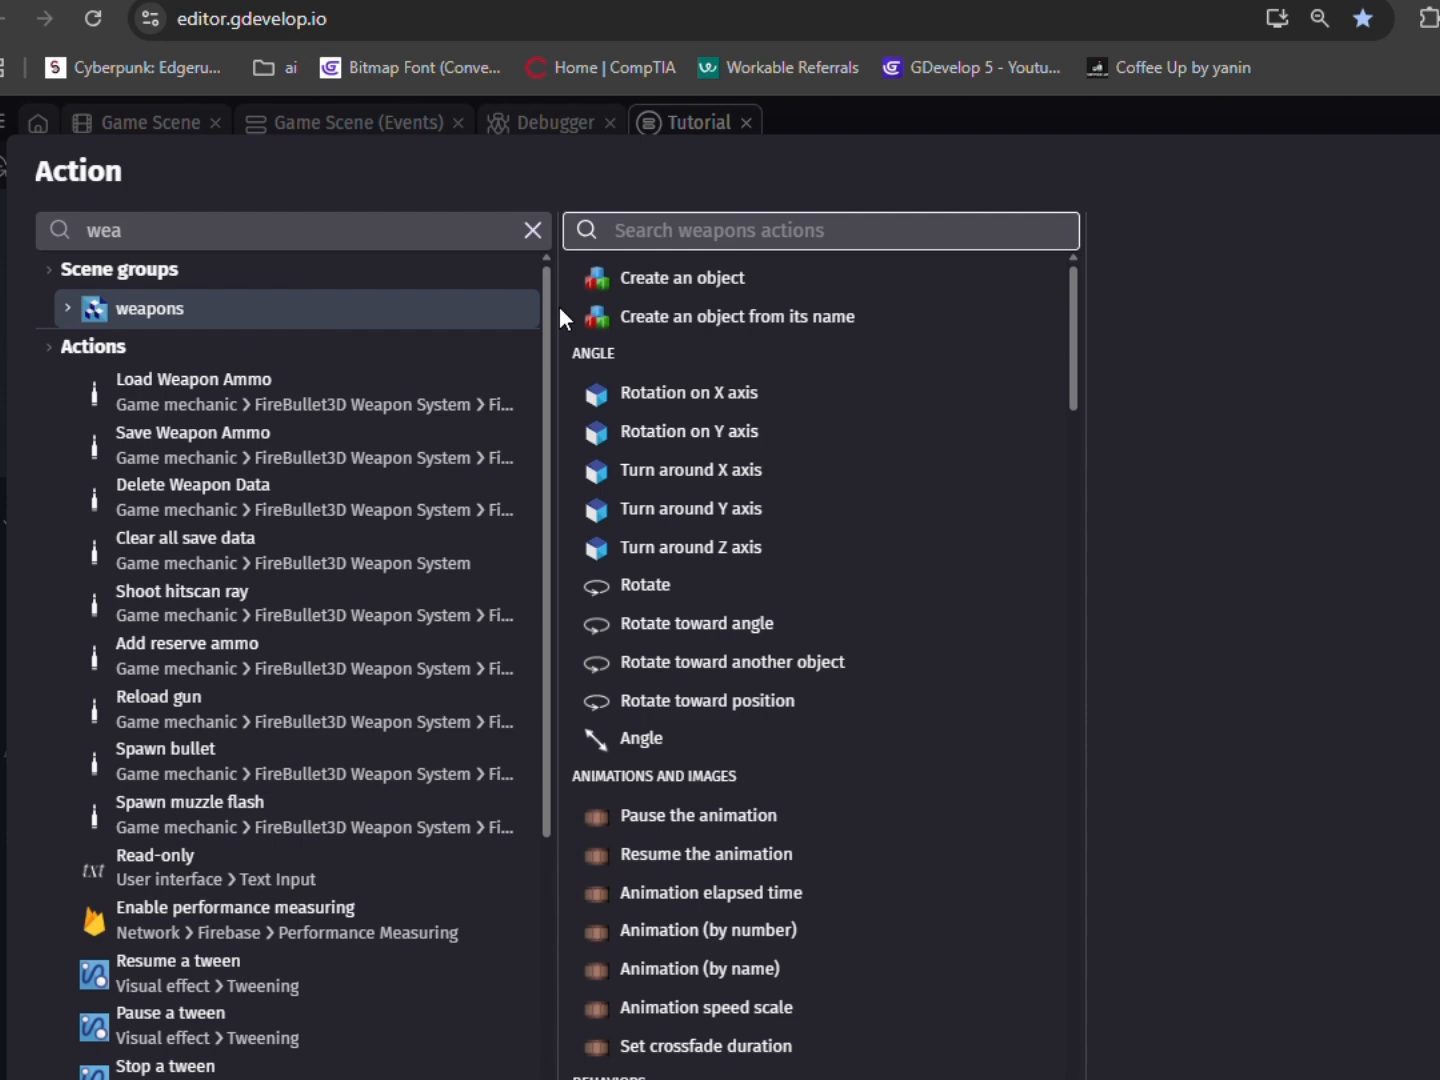
text(de)
click(698, 600)
click(1391, 610)
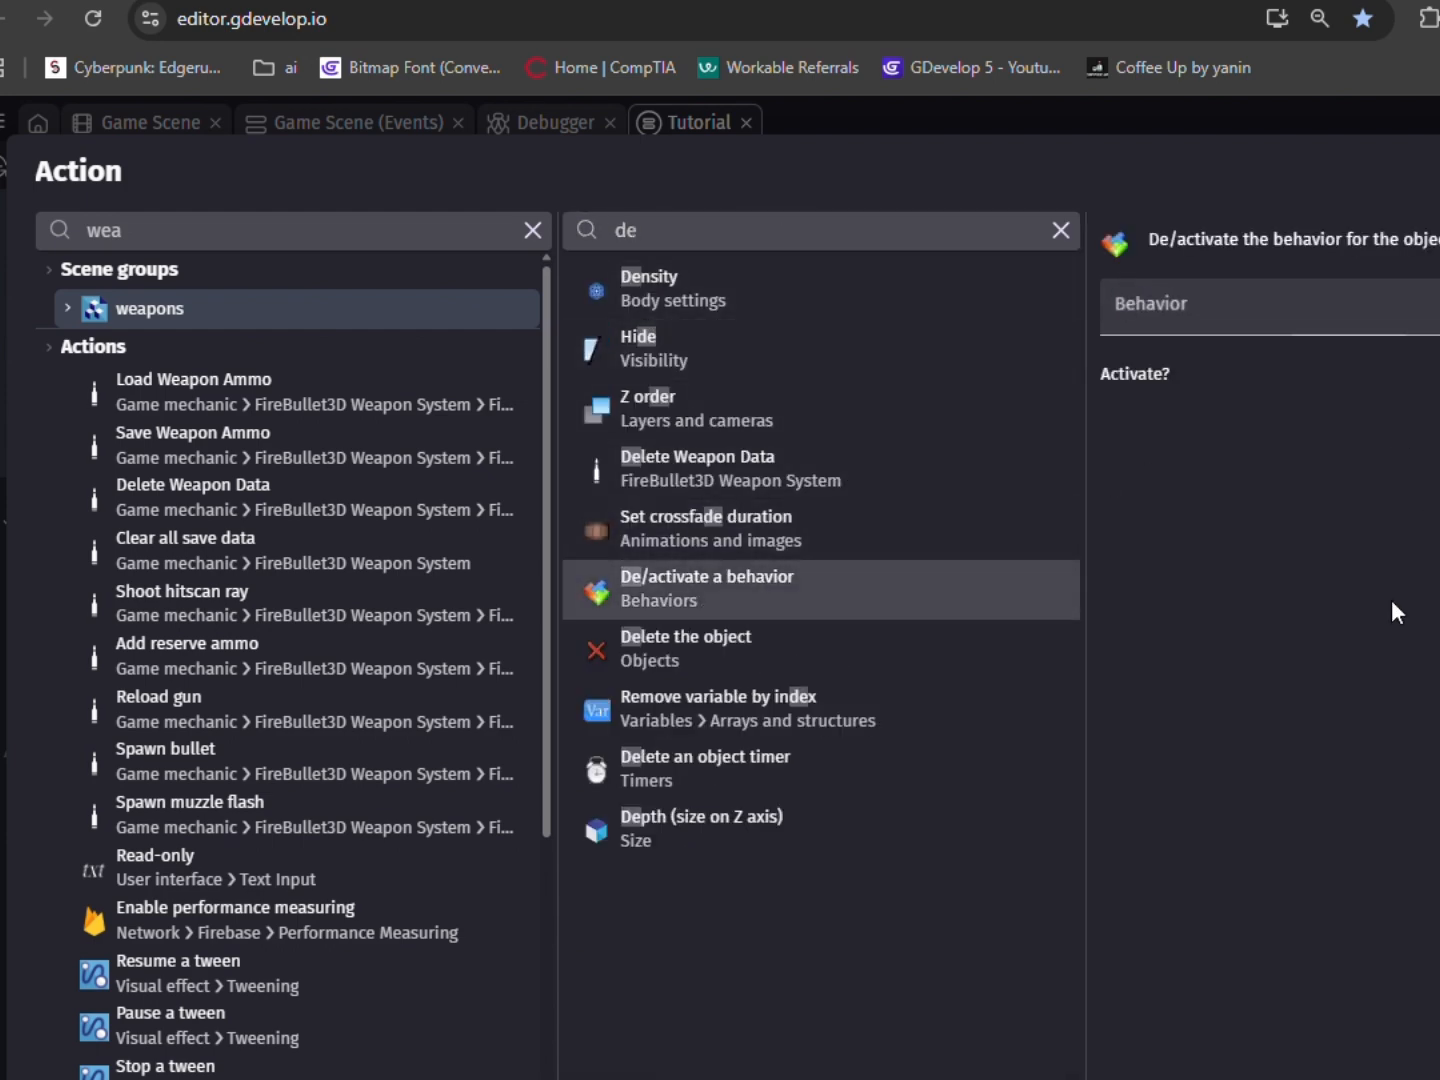
click(1416, 311)
click(1319, 405)
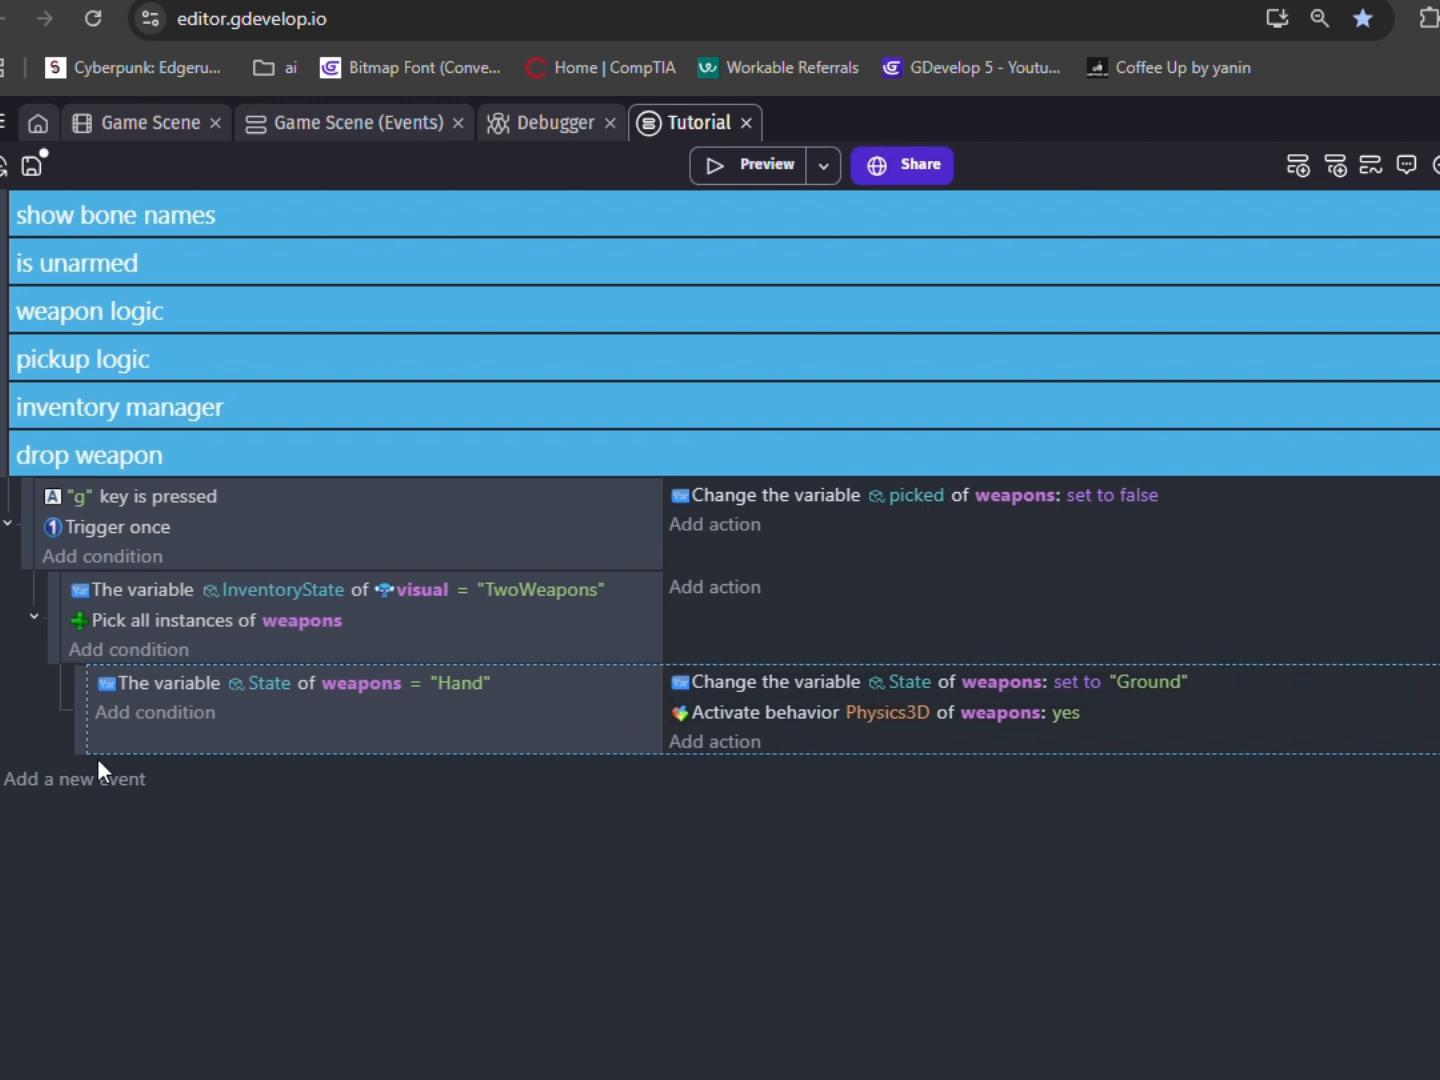
Add a second nested sub-event under the "TwoWeapons" event with the condition that the State variable of weapons equals "Holster".
click(96, 762)
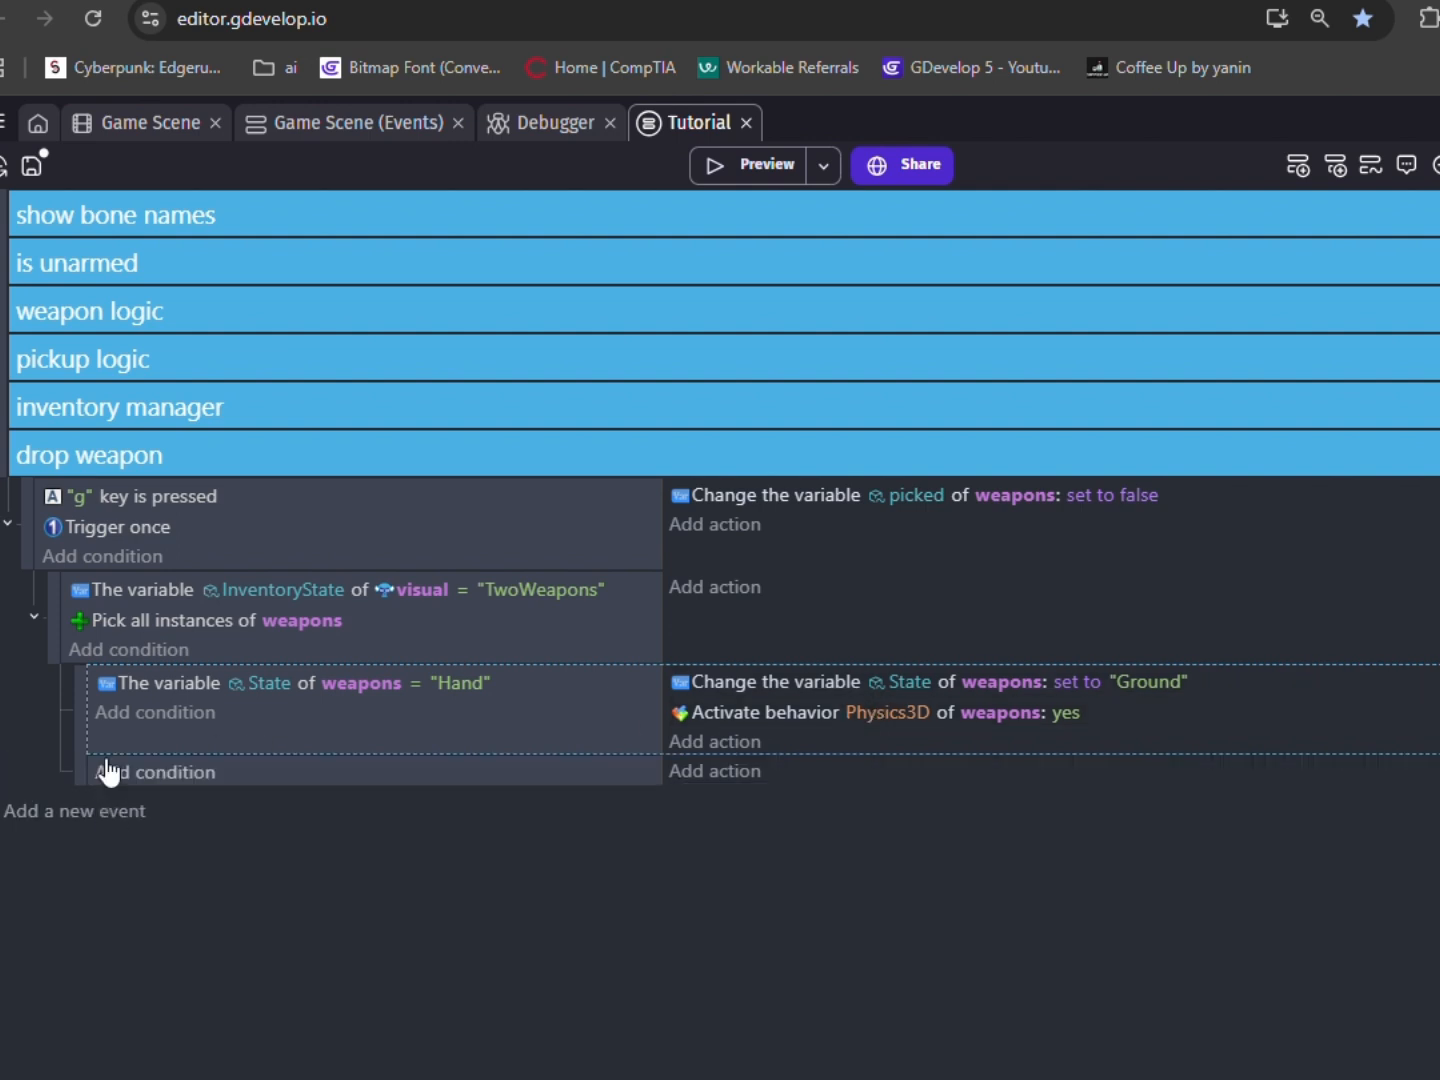
drag(160, 683, 305, 787)
click(460, 774)
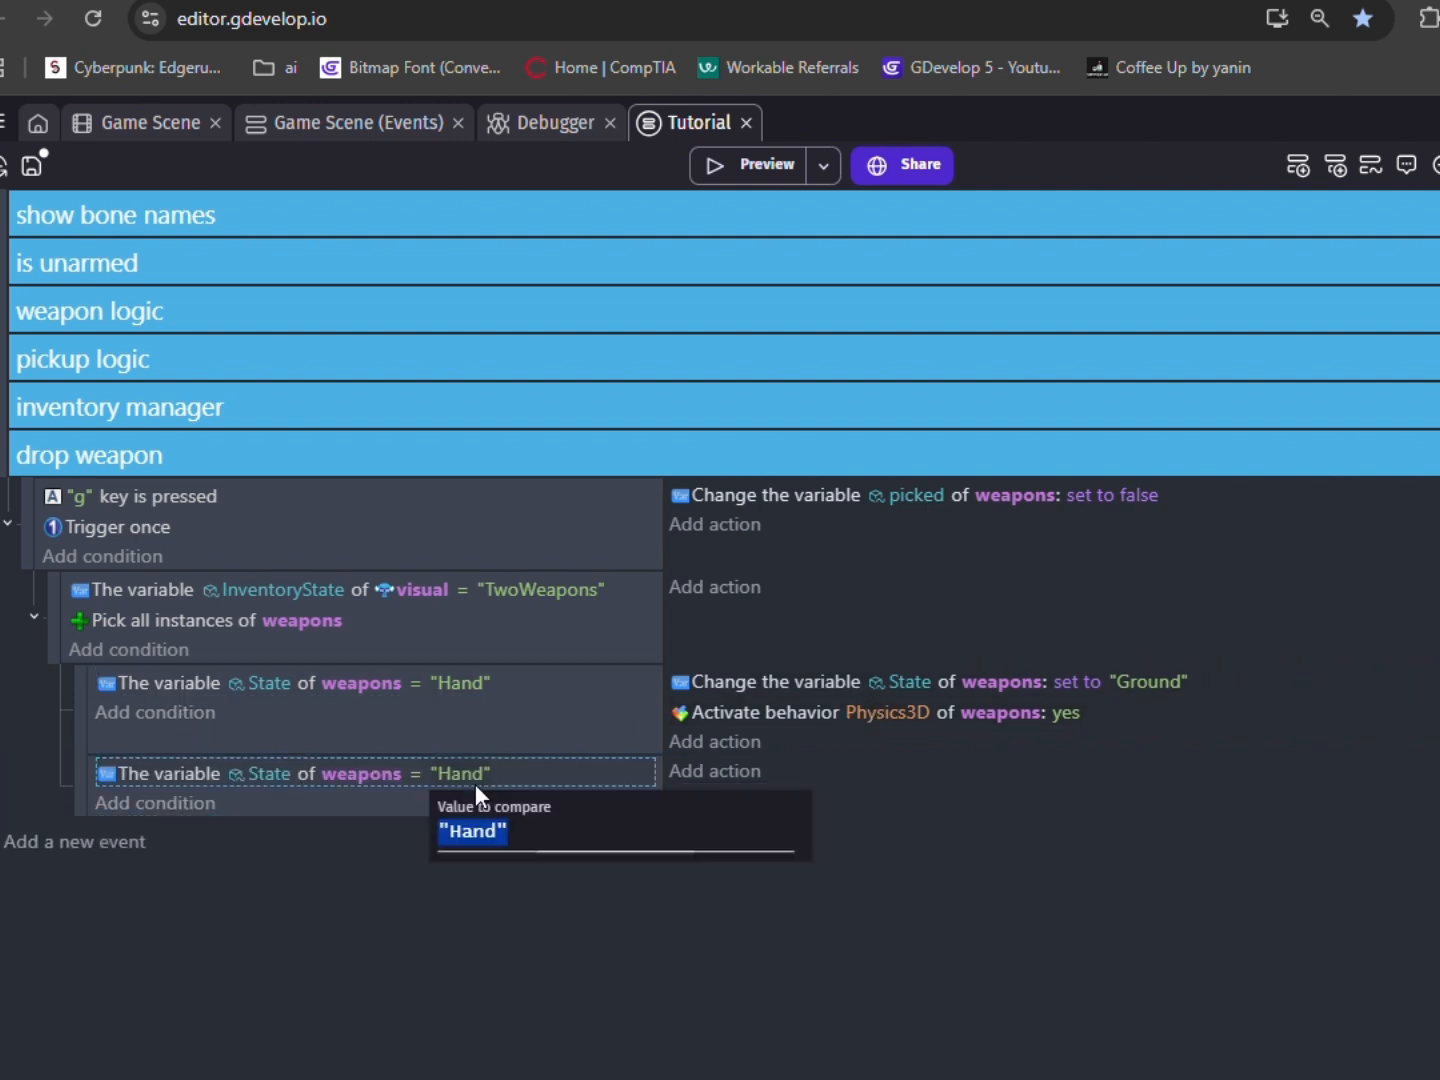
drag(475, 838, 486, 851)
text(o)
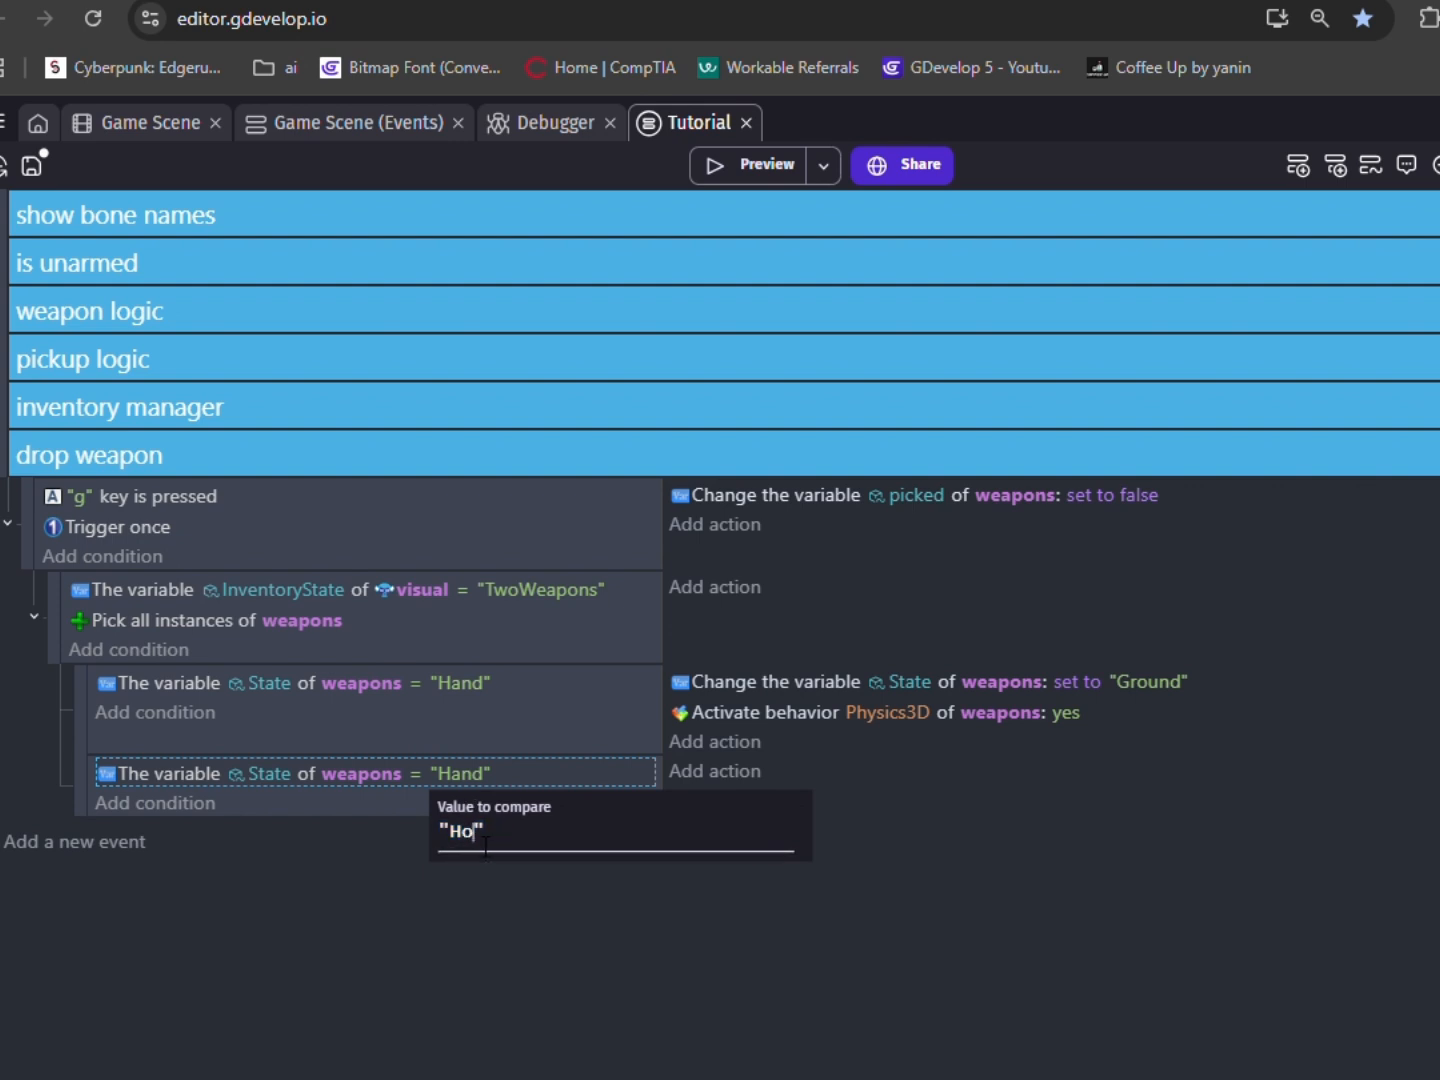
text(lster)
key(Return)
Copy the State-changing action into the "Holster" sub-event and set its value to "Hand".
click(736, 690)
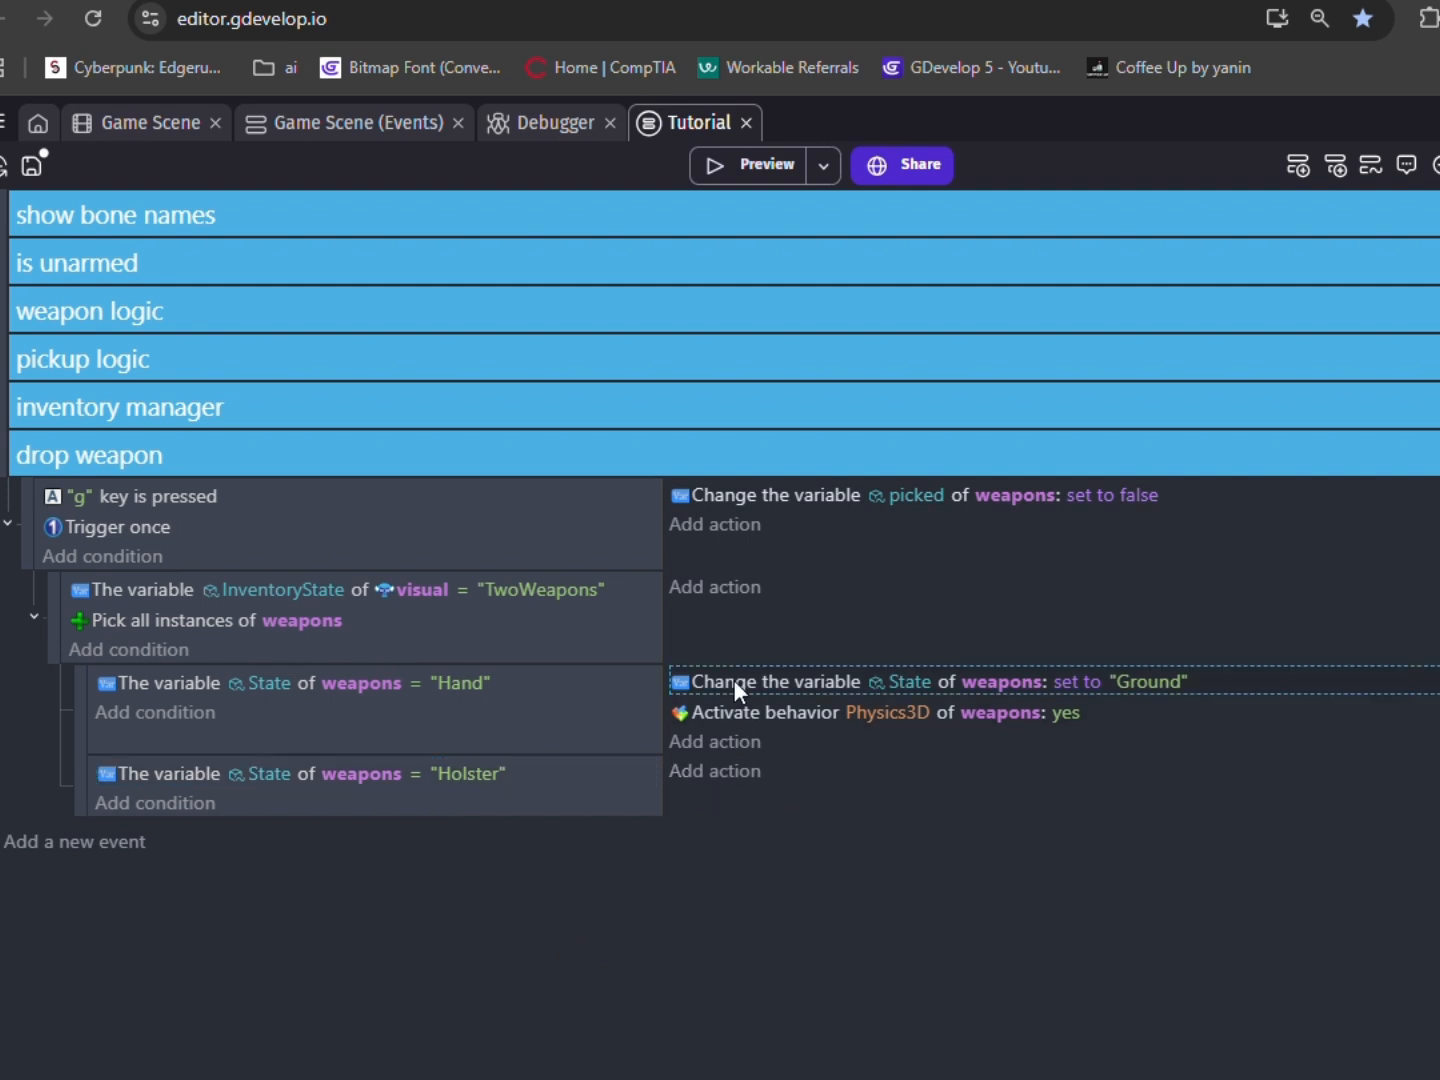
key(ctrl+c)
click(836, 771)
click(1125, 771)
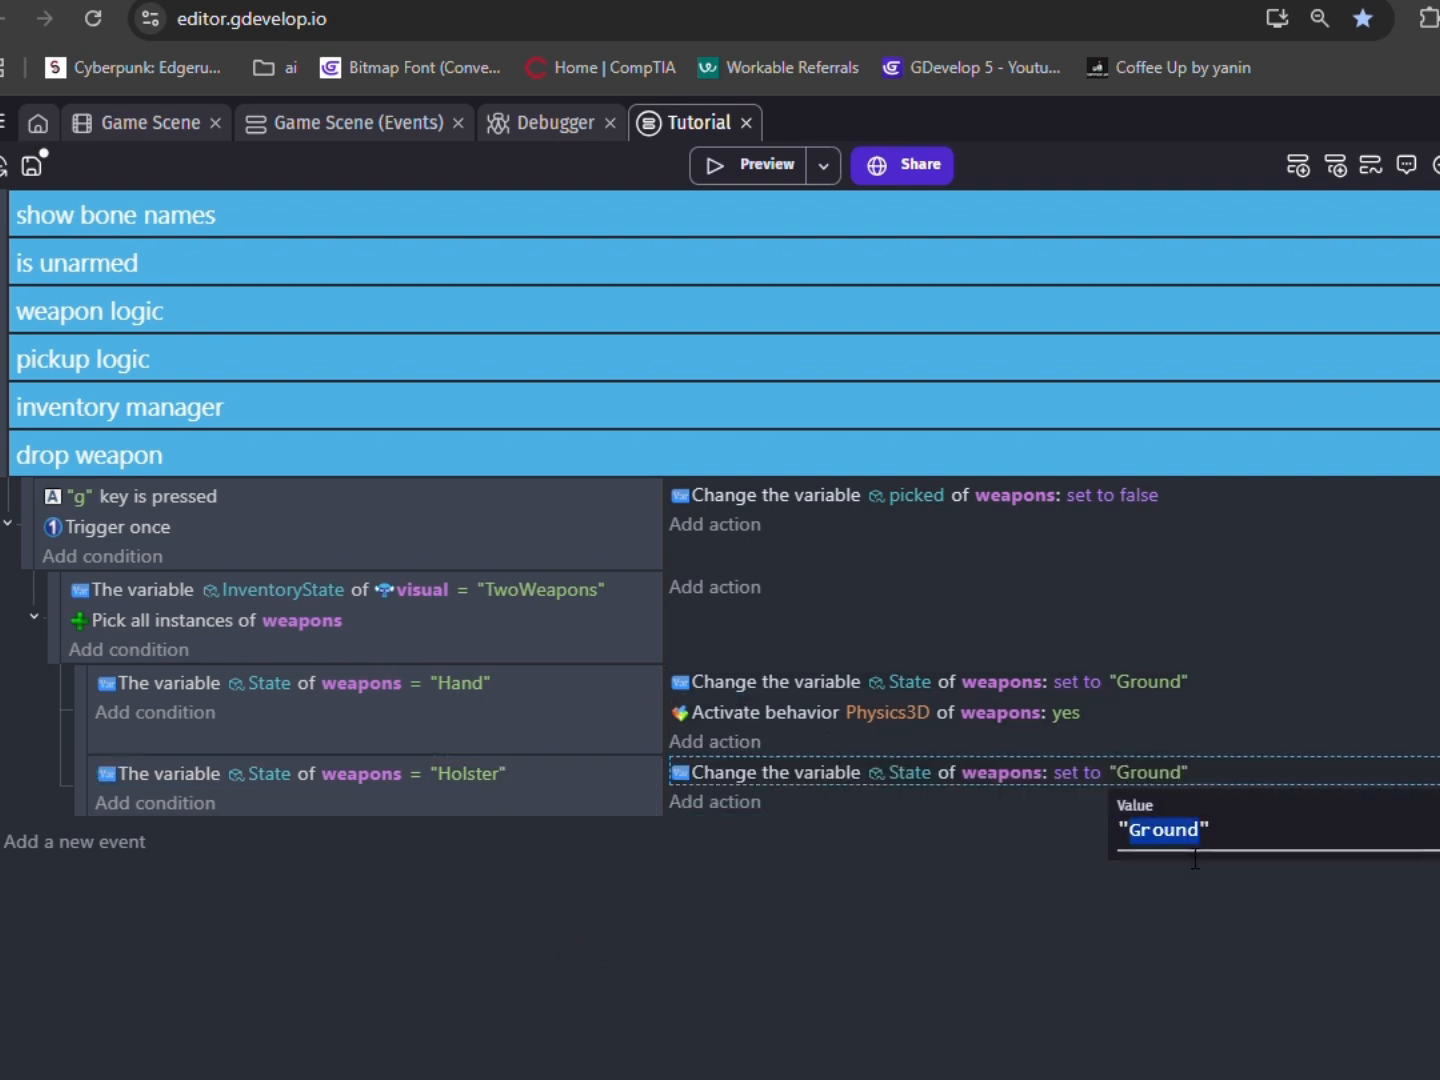
text("Hand)
key(Return)
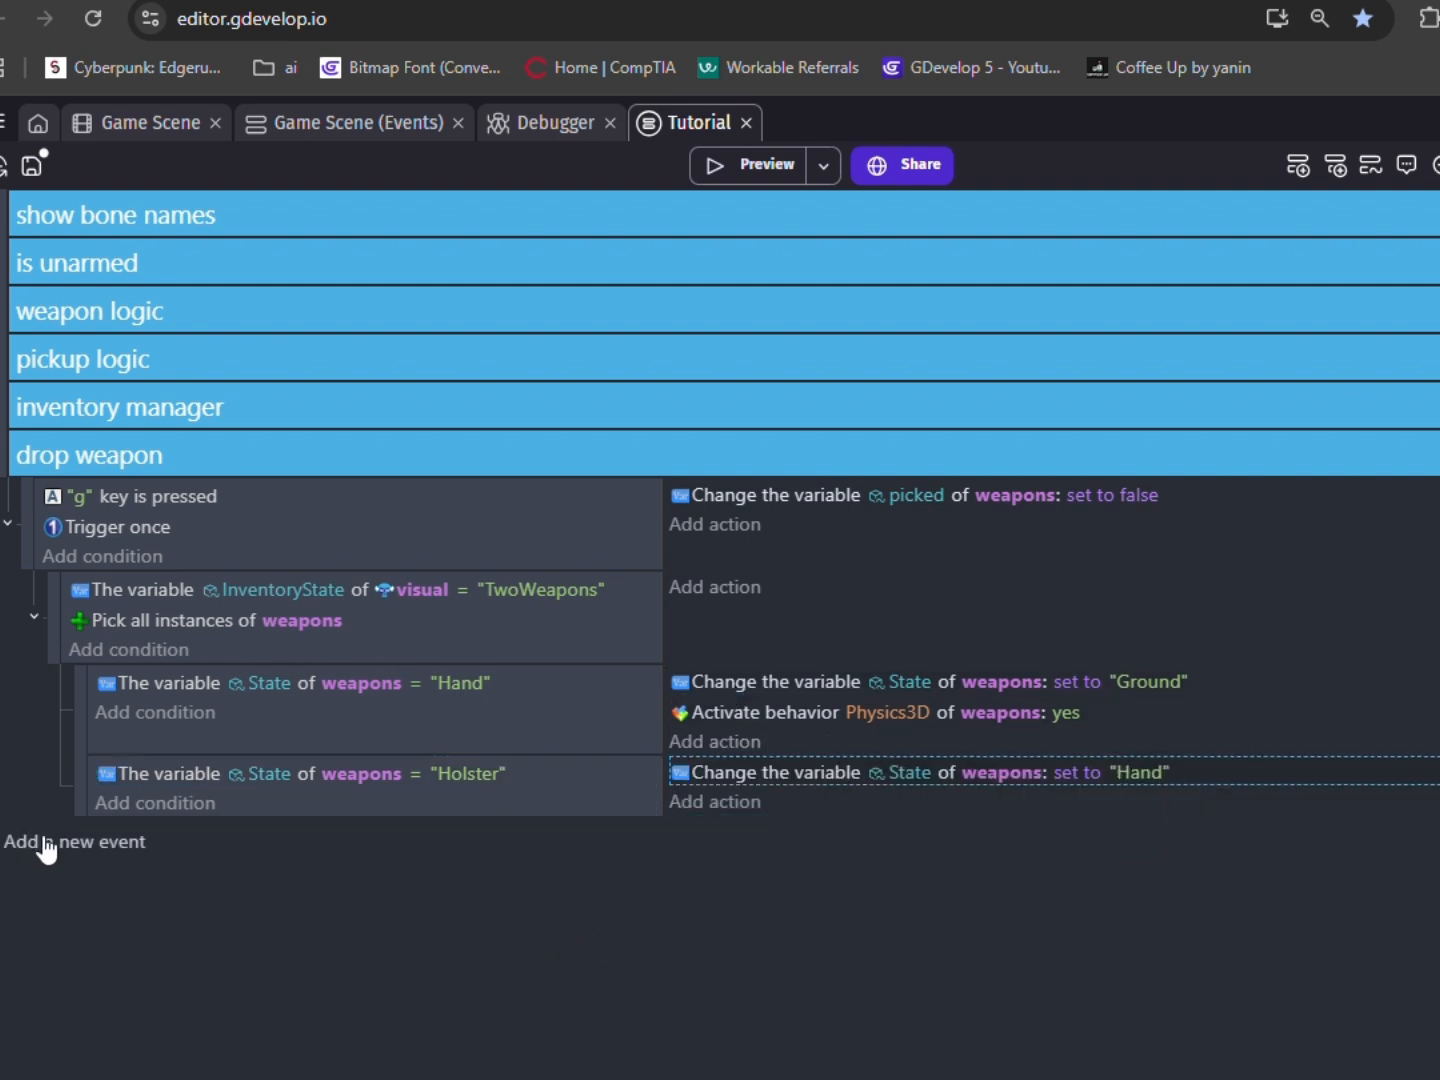
Add another sub-event under the "g" key event and copy the InventoryState and pick-all-weapons conditions from the "TwoWeapons" event into it.
click(42, 845)
key(Escape)
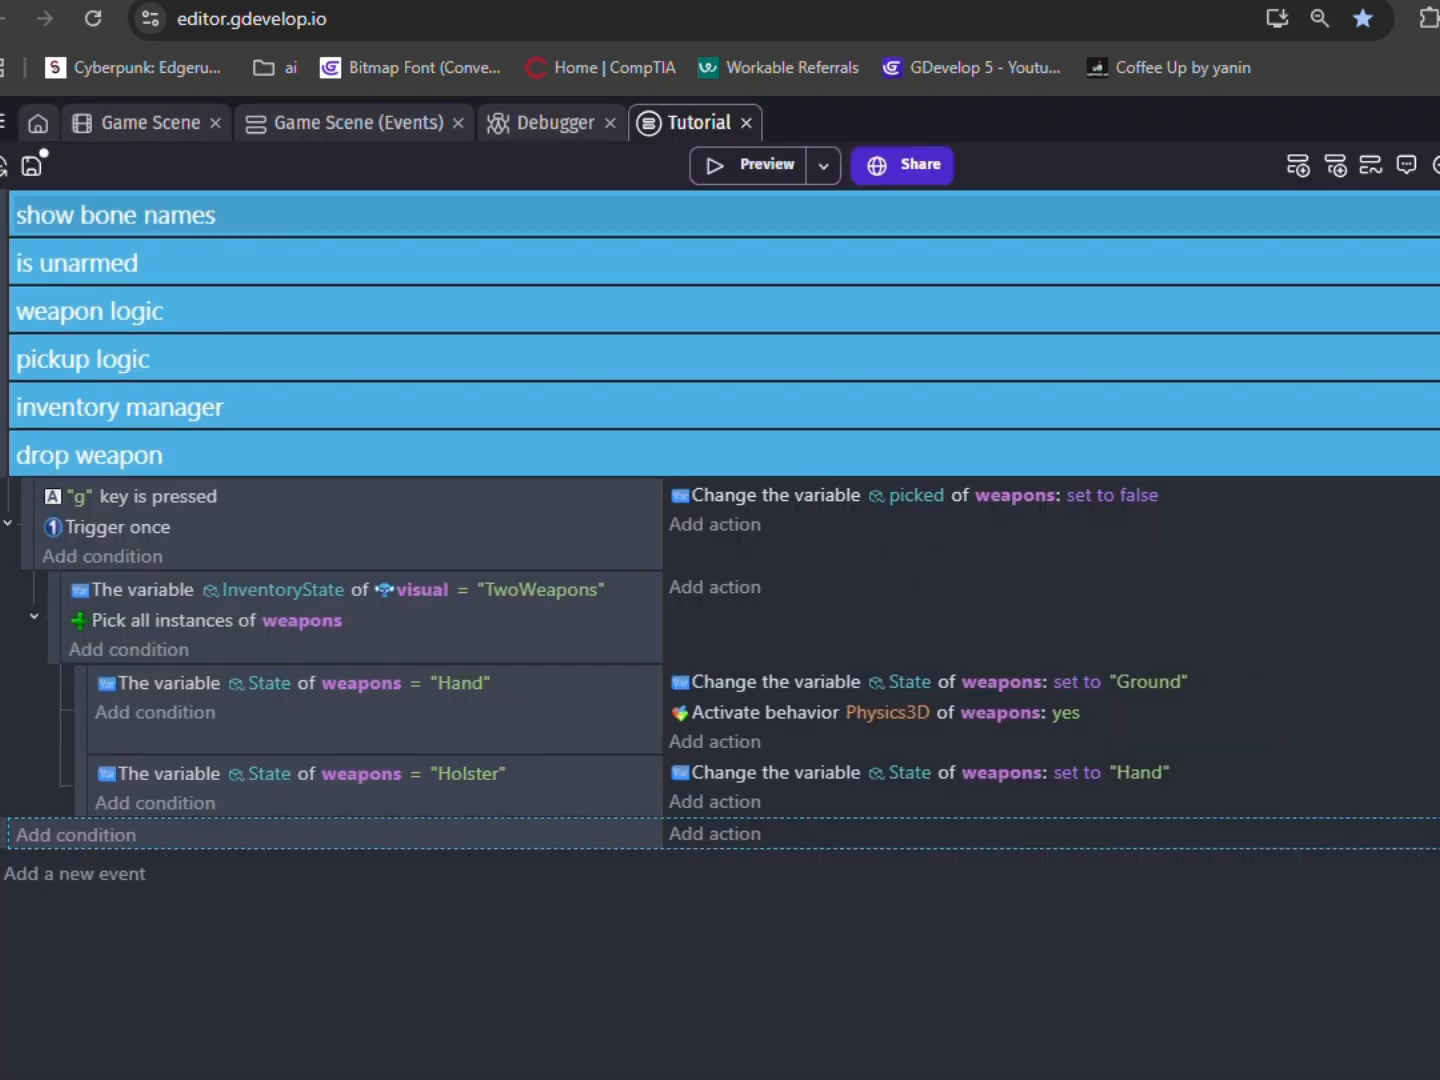
click(66, 834)
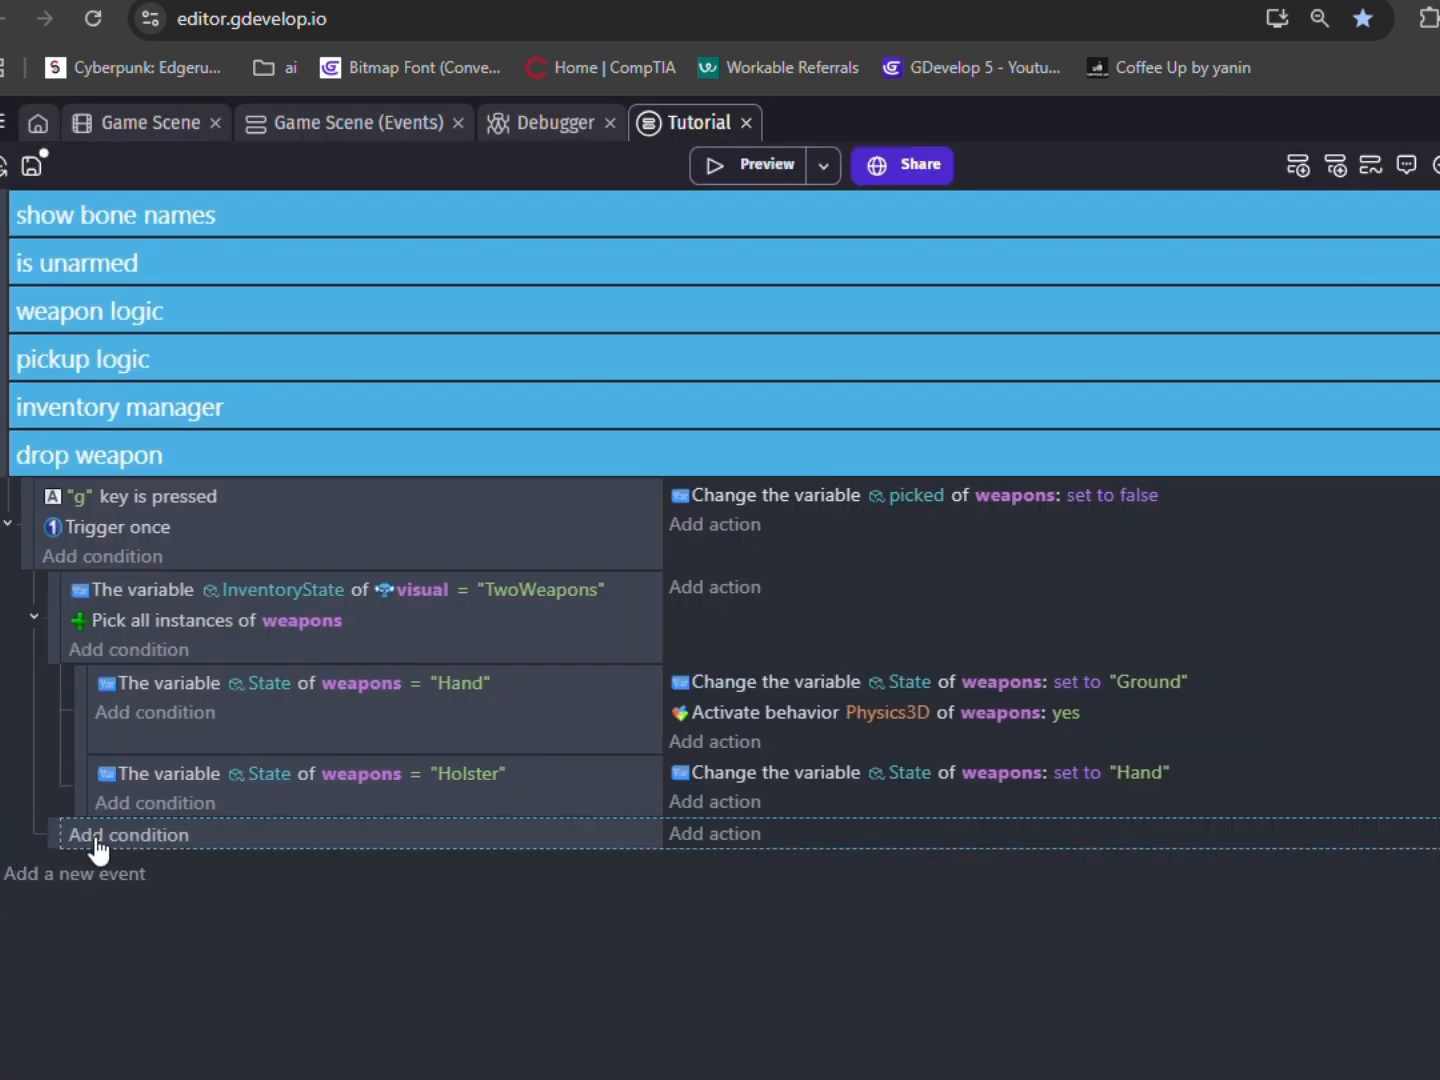
click(150, 836)
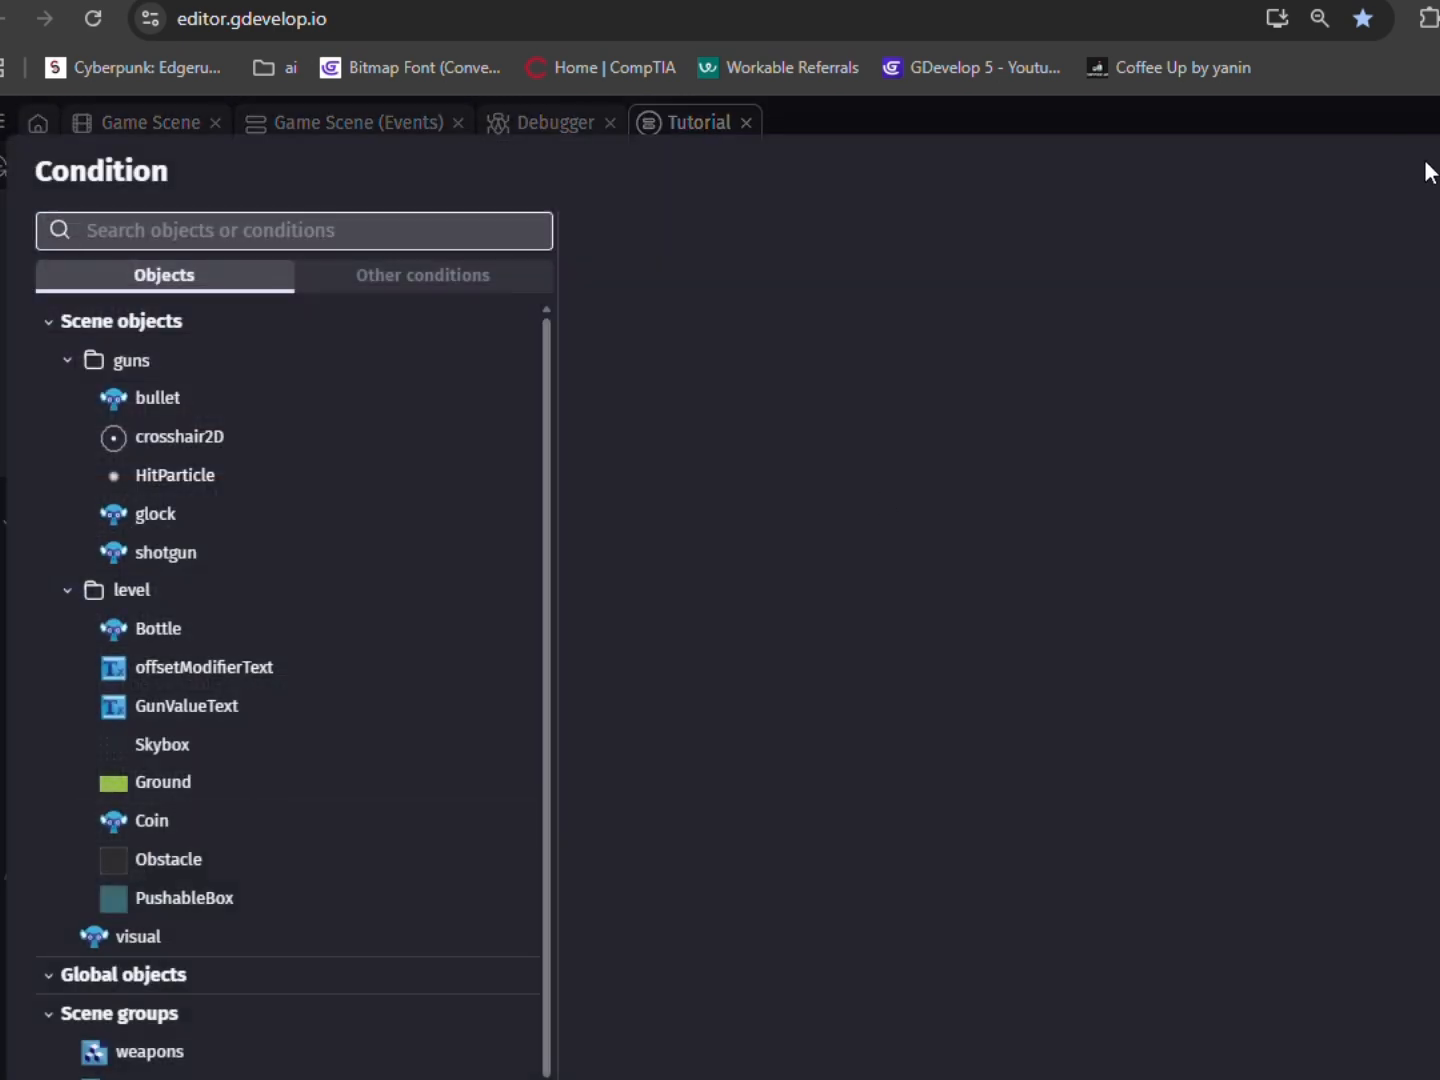
key(Escape)
click(157, 590)
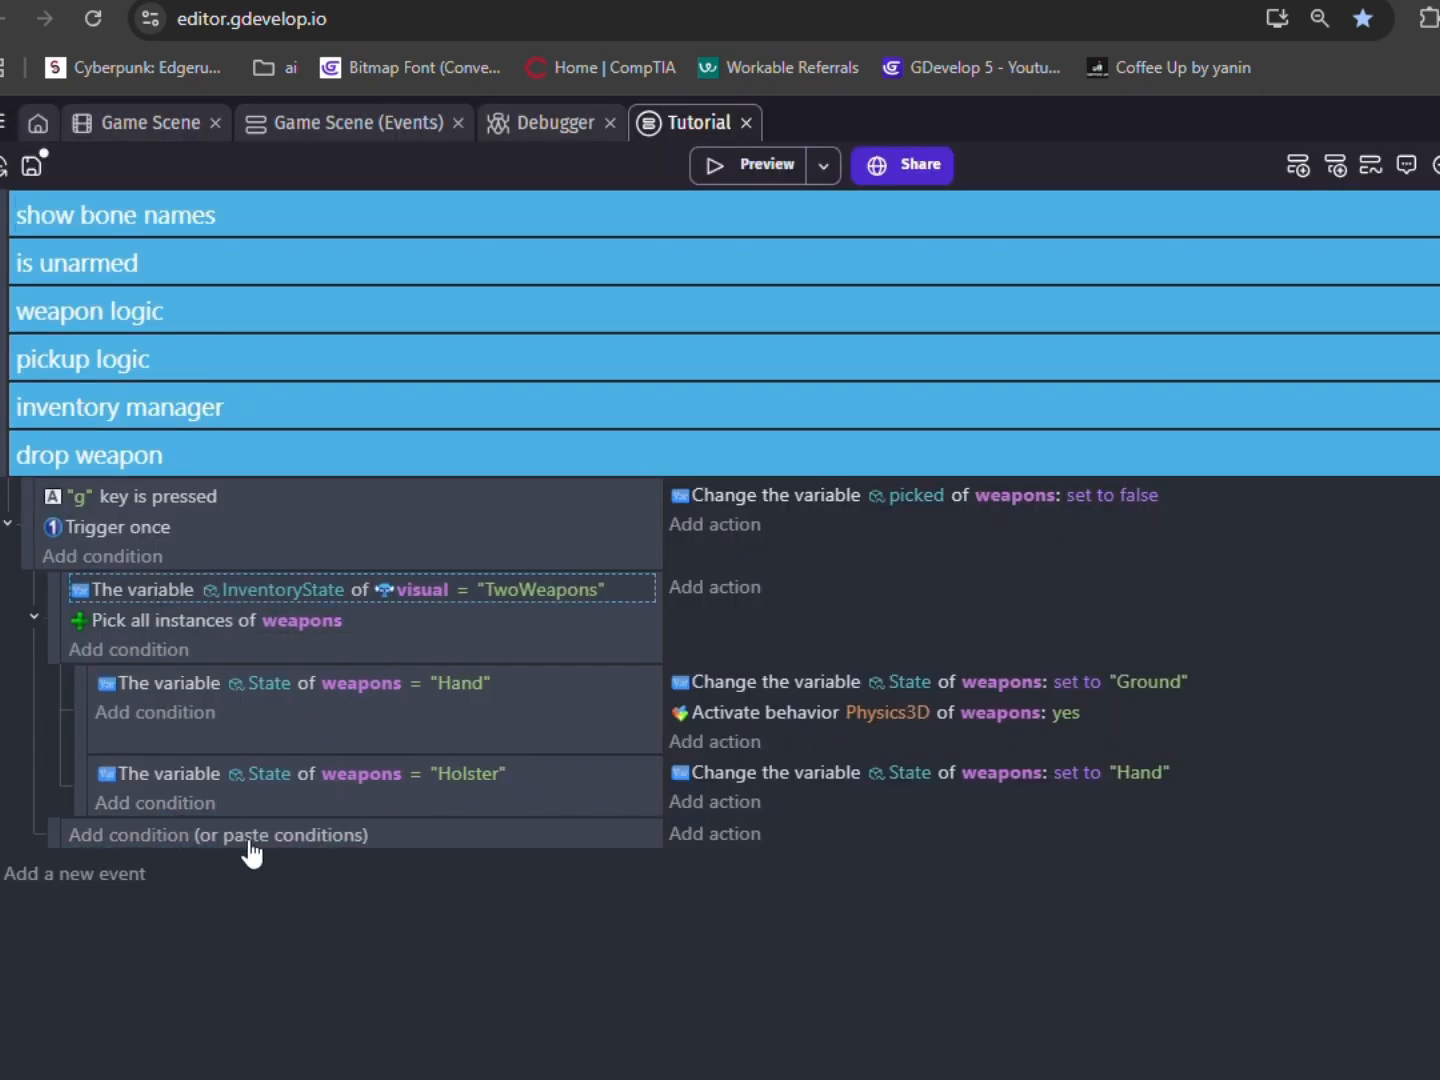
click(251, 850)
click(116, 618)
click(200, 877)
Set the copied InventoryState condition's comparison value to "OneWeapon".
click(530, 838)
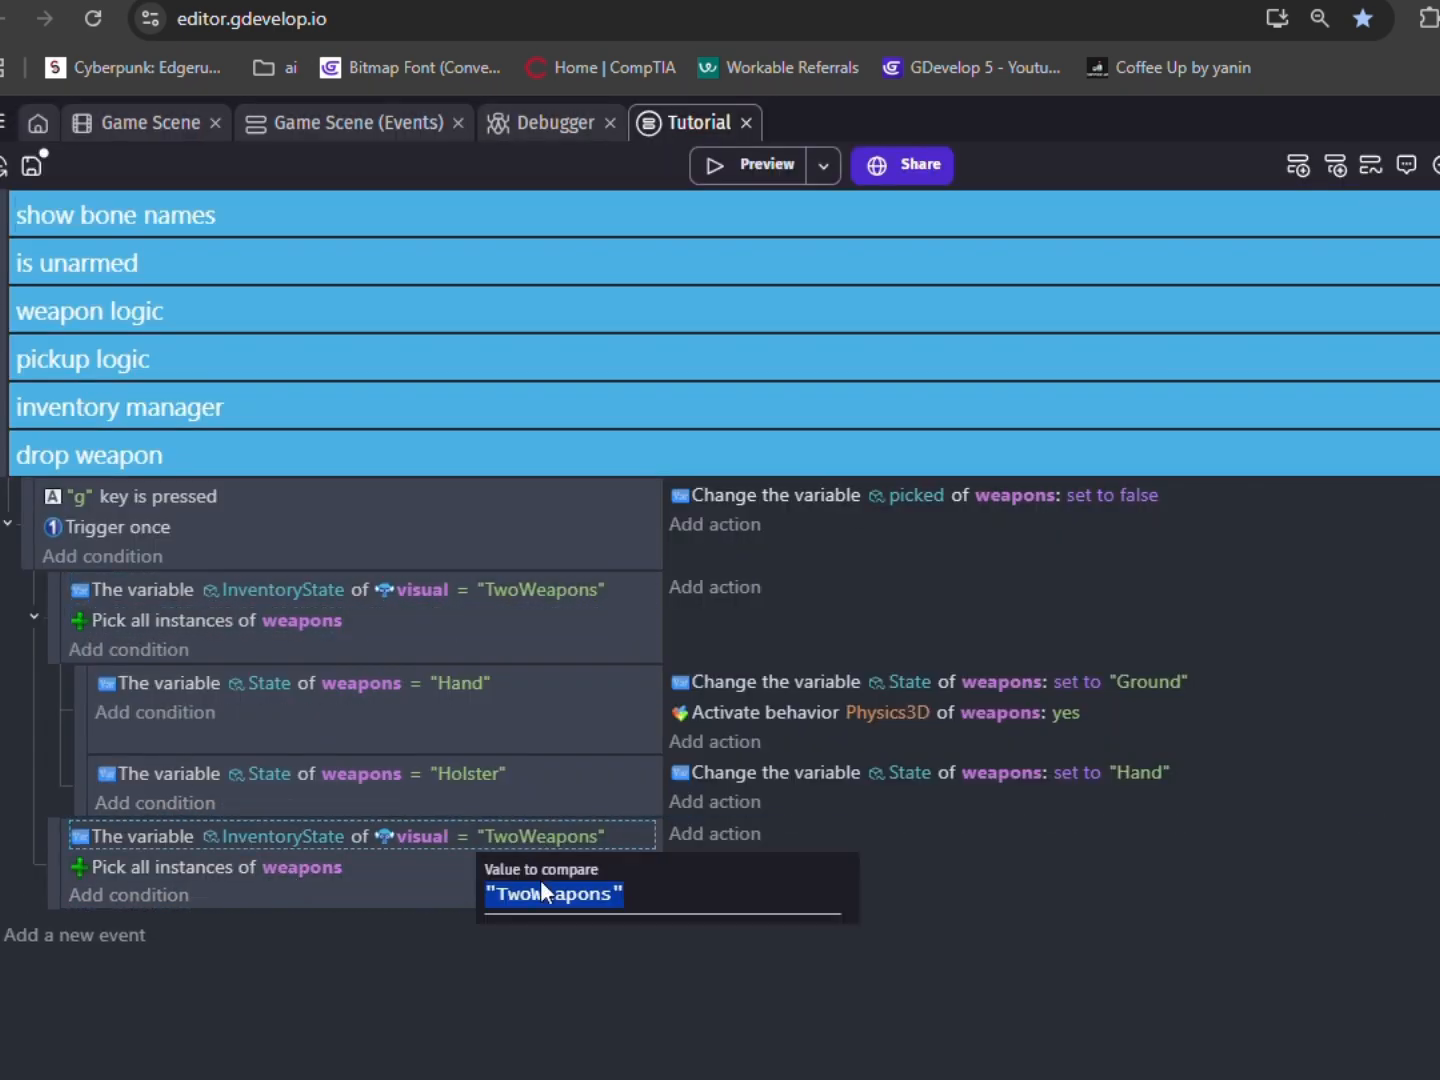
double_click(555, 894)
text(On)
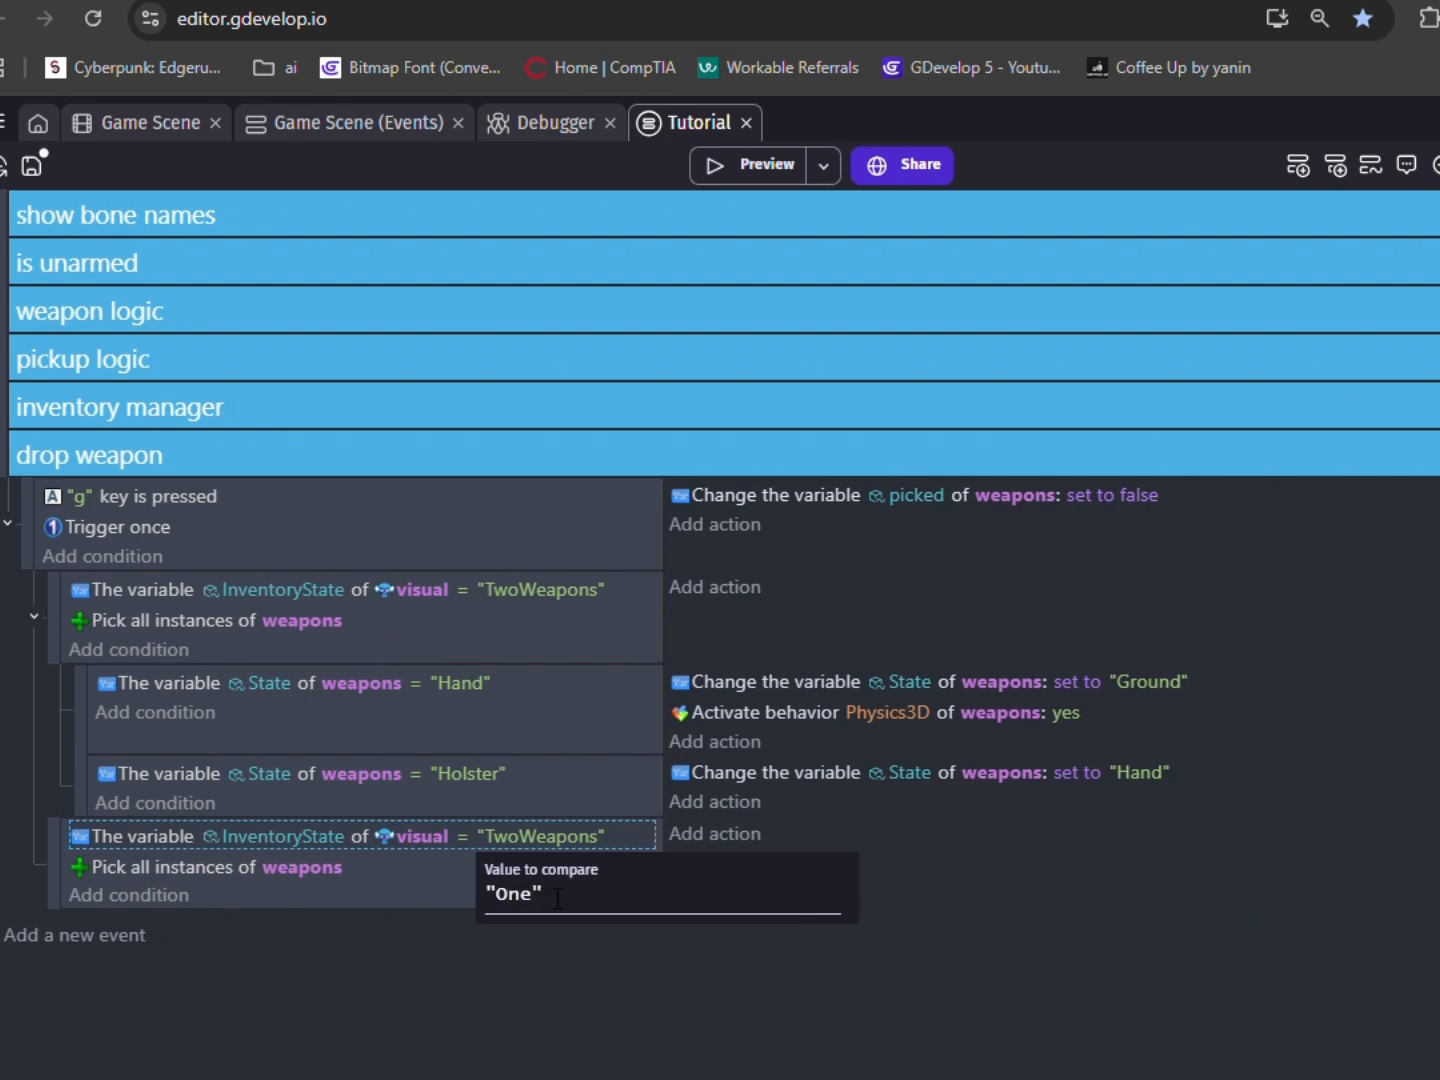
text(eWeapon)
key(Return)
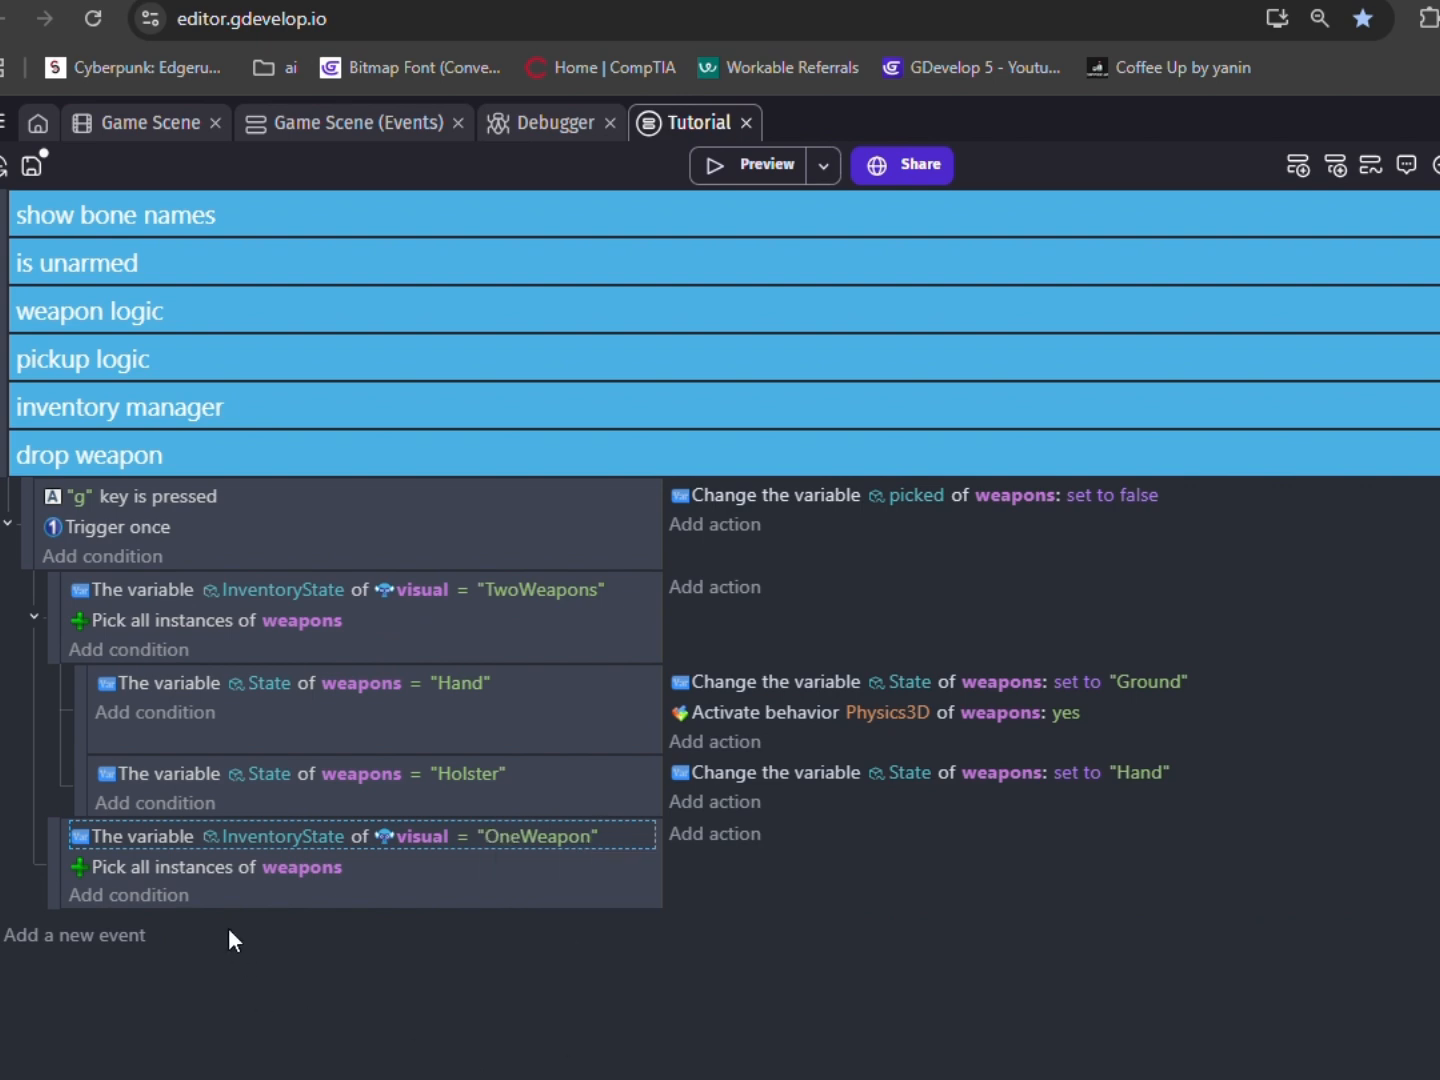
Add a nested sub-event under the "OneWeapon" event with the condition that the State variable of weapons equals "Hand".
click(75, 935)
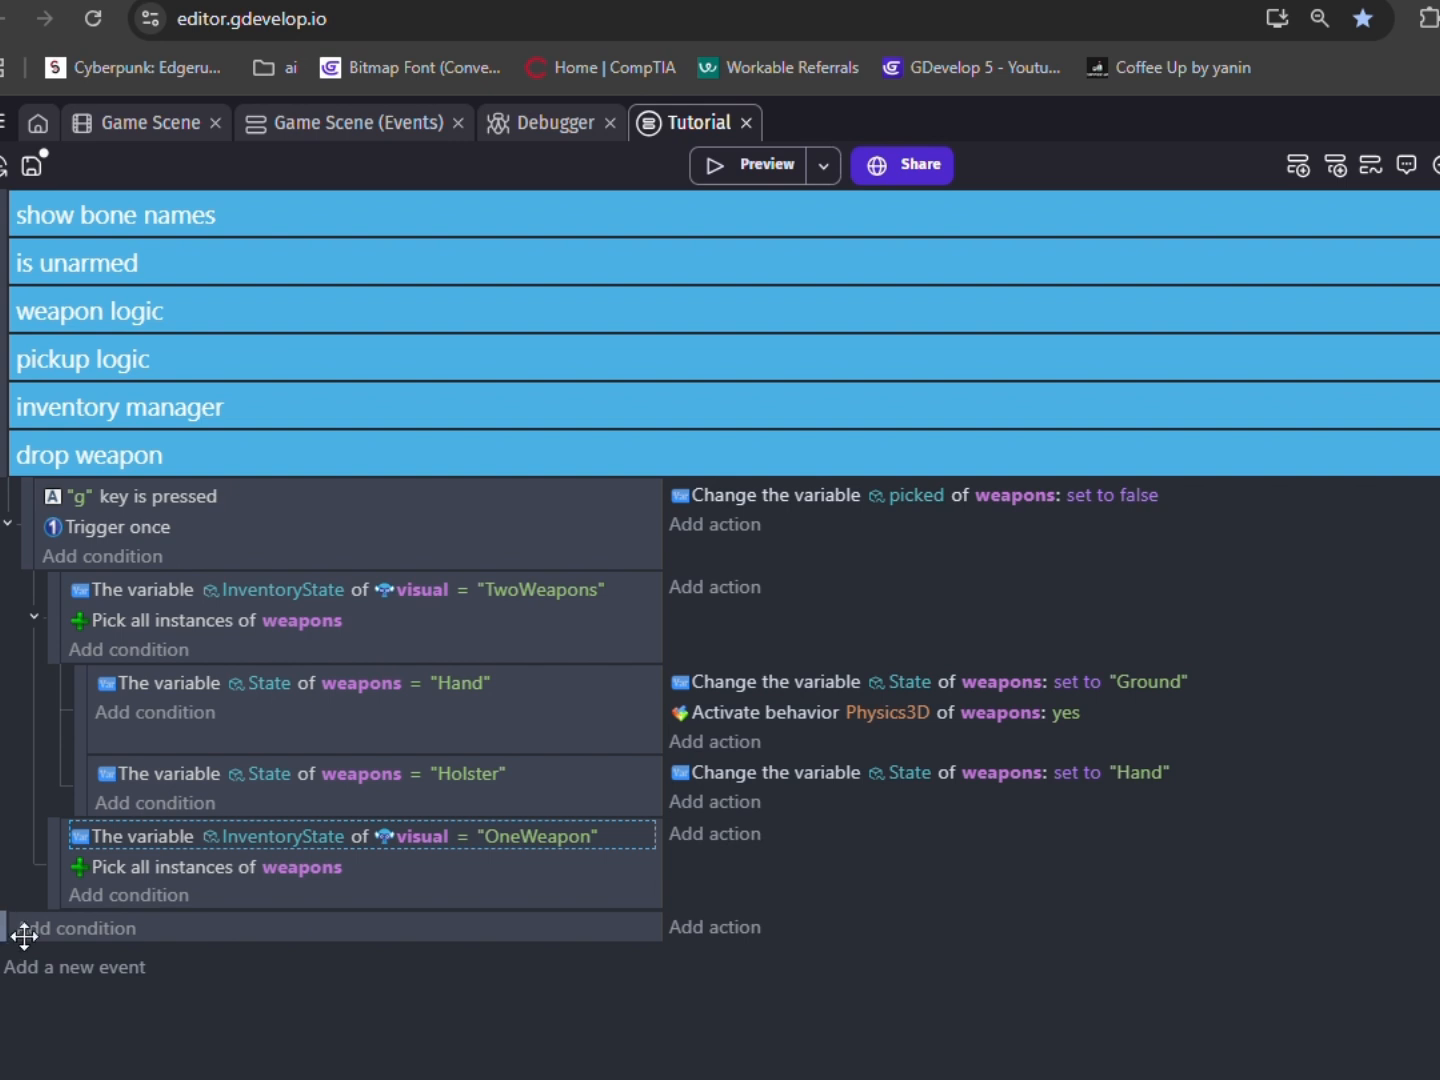
drag(128, 923, 133, 922)
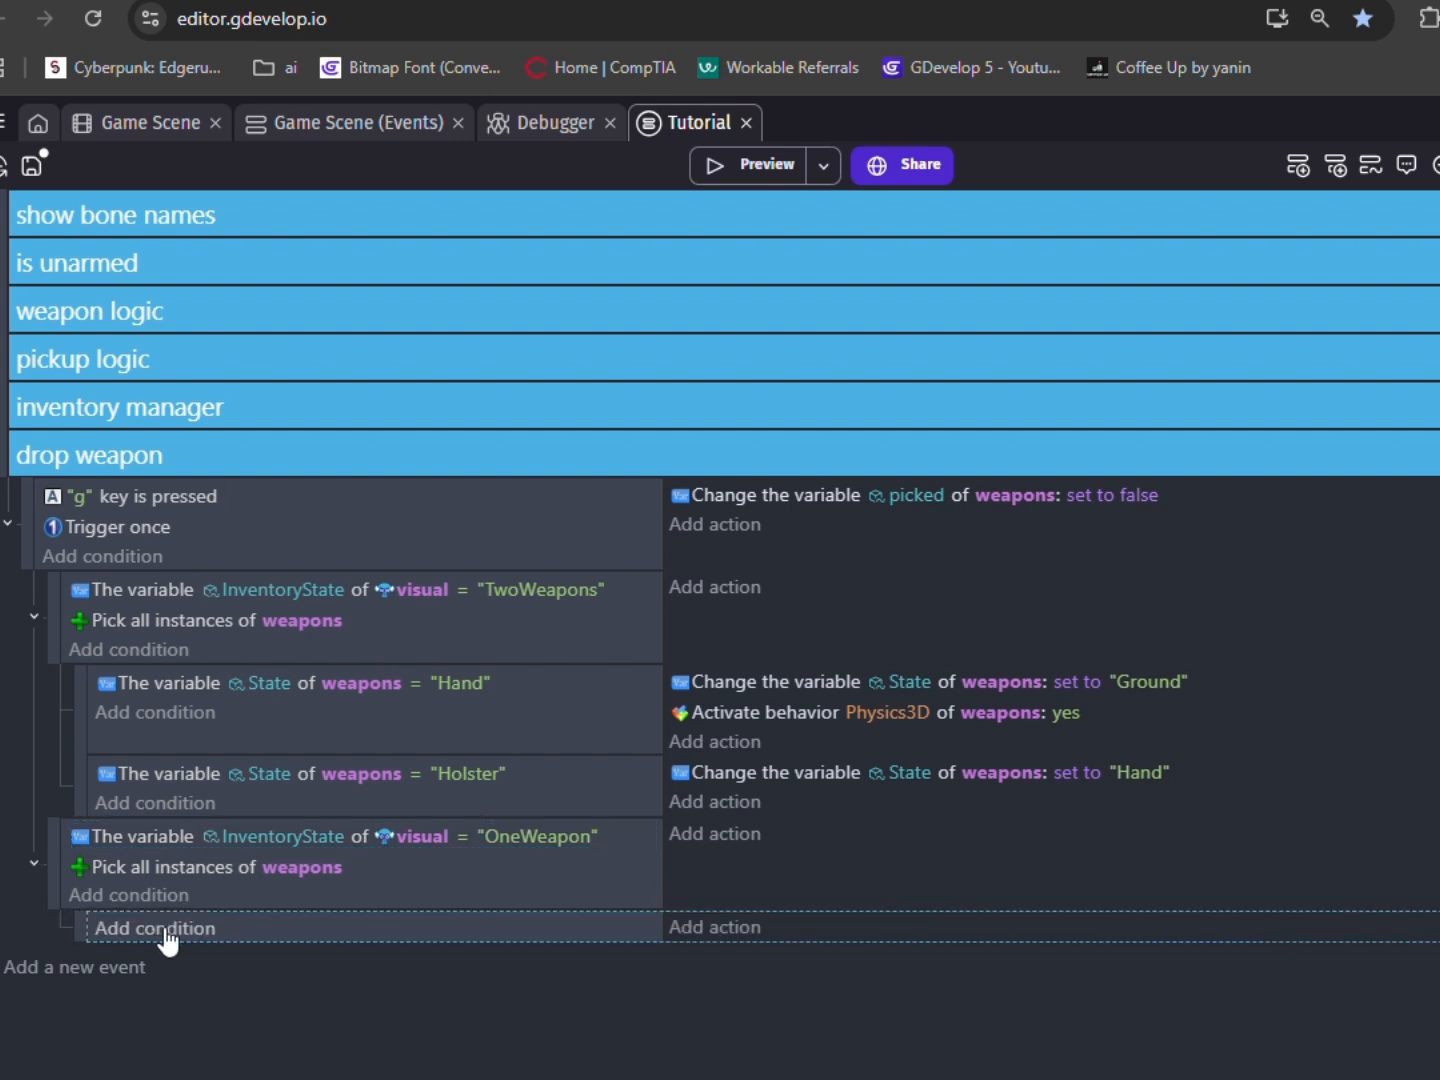
click(283, 932)
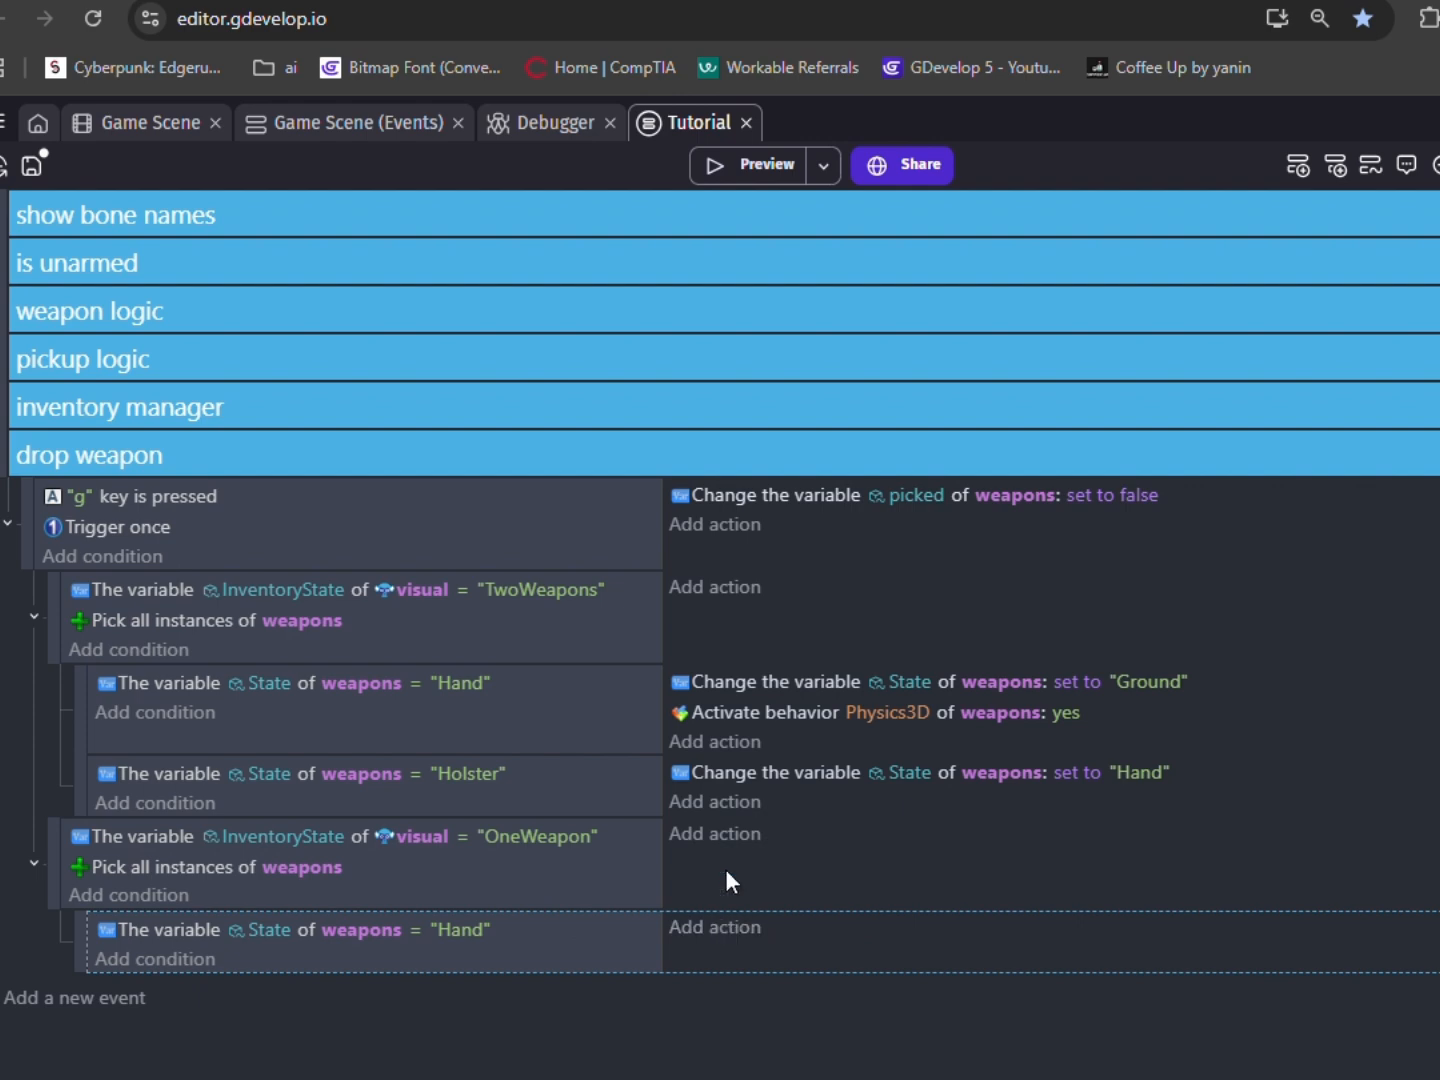
Copy the State set to "Ground" and Physics3D activation actions into the "Hand" sub-event under "OneWeapon".
click(765, 689)
key(ctrl+c)
click(861, 930)
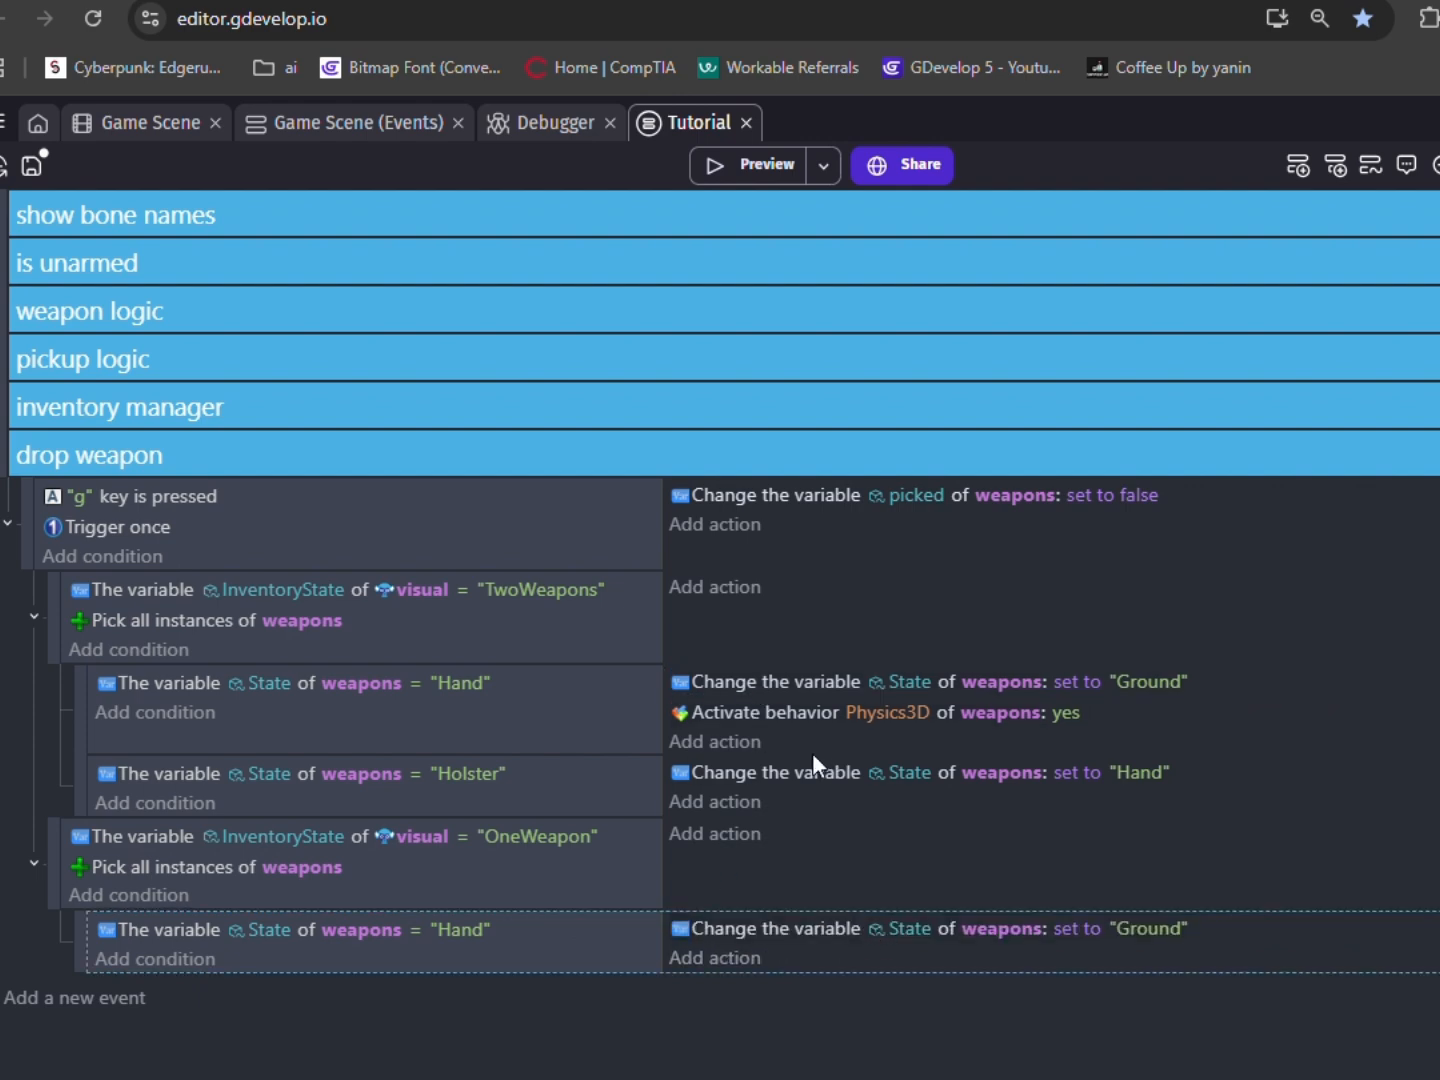
click(733, 710)
key(ctrl+c)
click(816, 959)
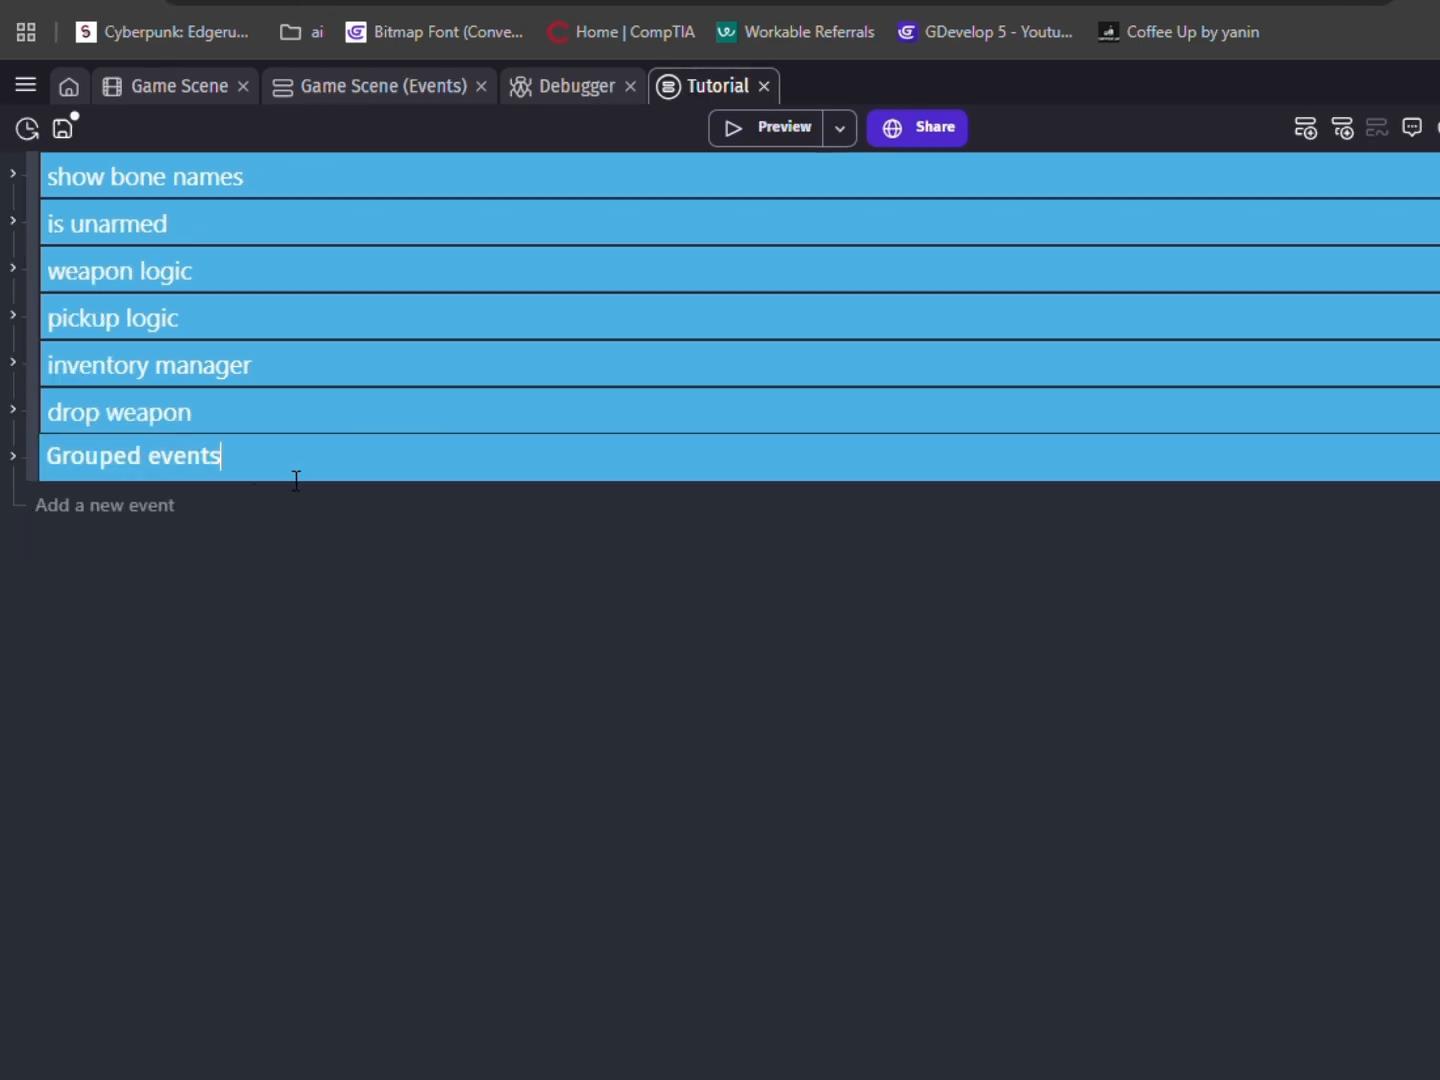
Name the new event group "swap logic" and expand it.
key(ctrl+a)
text(swap logic)
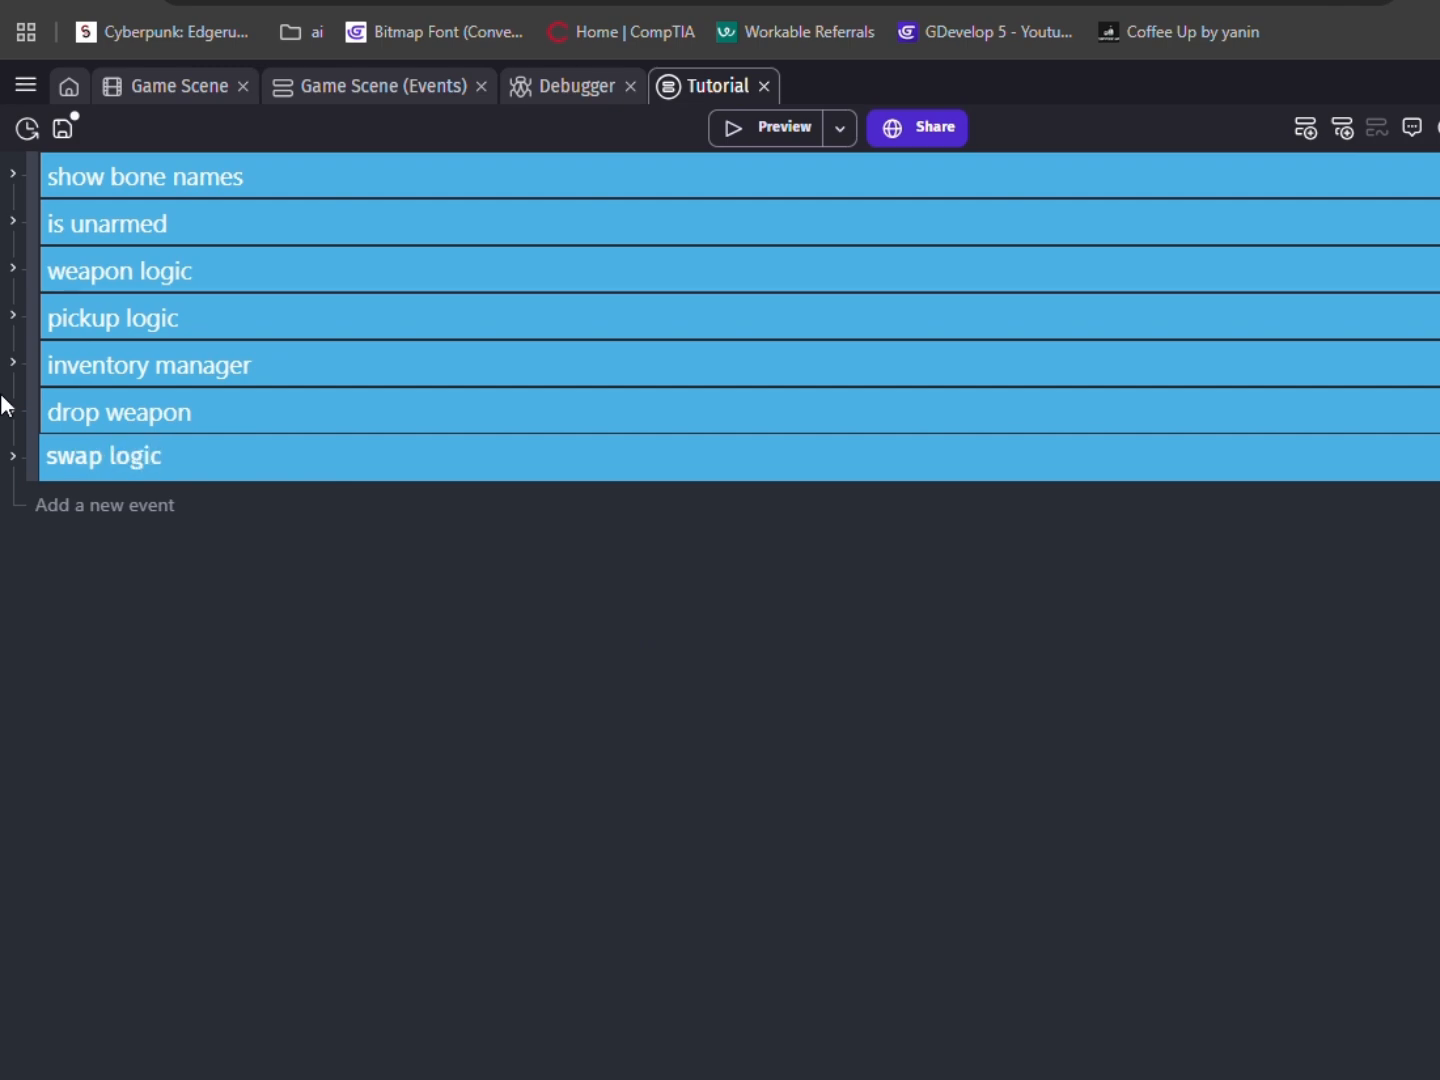
click(12, 456)
Add a Key pressed condition for the "q" key to the event in the "swap logic" group.
click(131, 500)
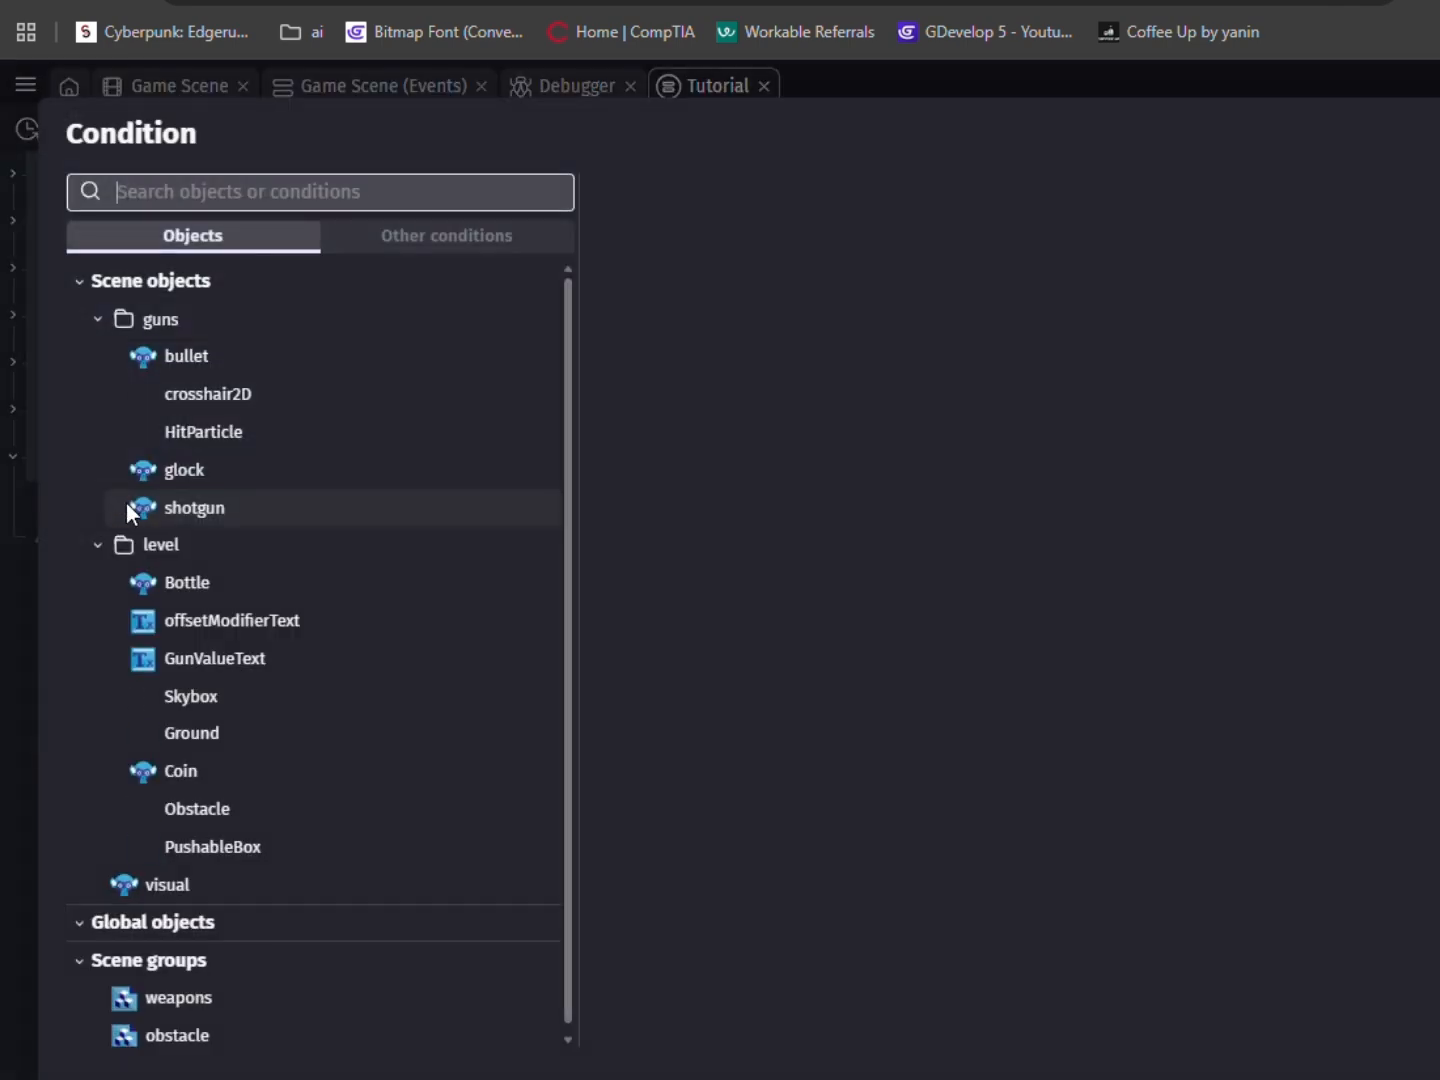
text(key)
click(325, 362)
click(322, 328)
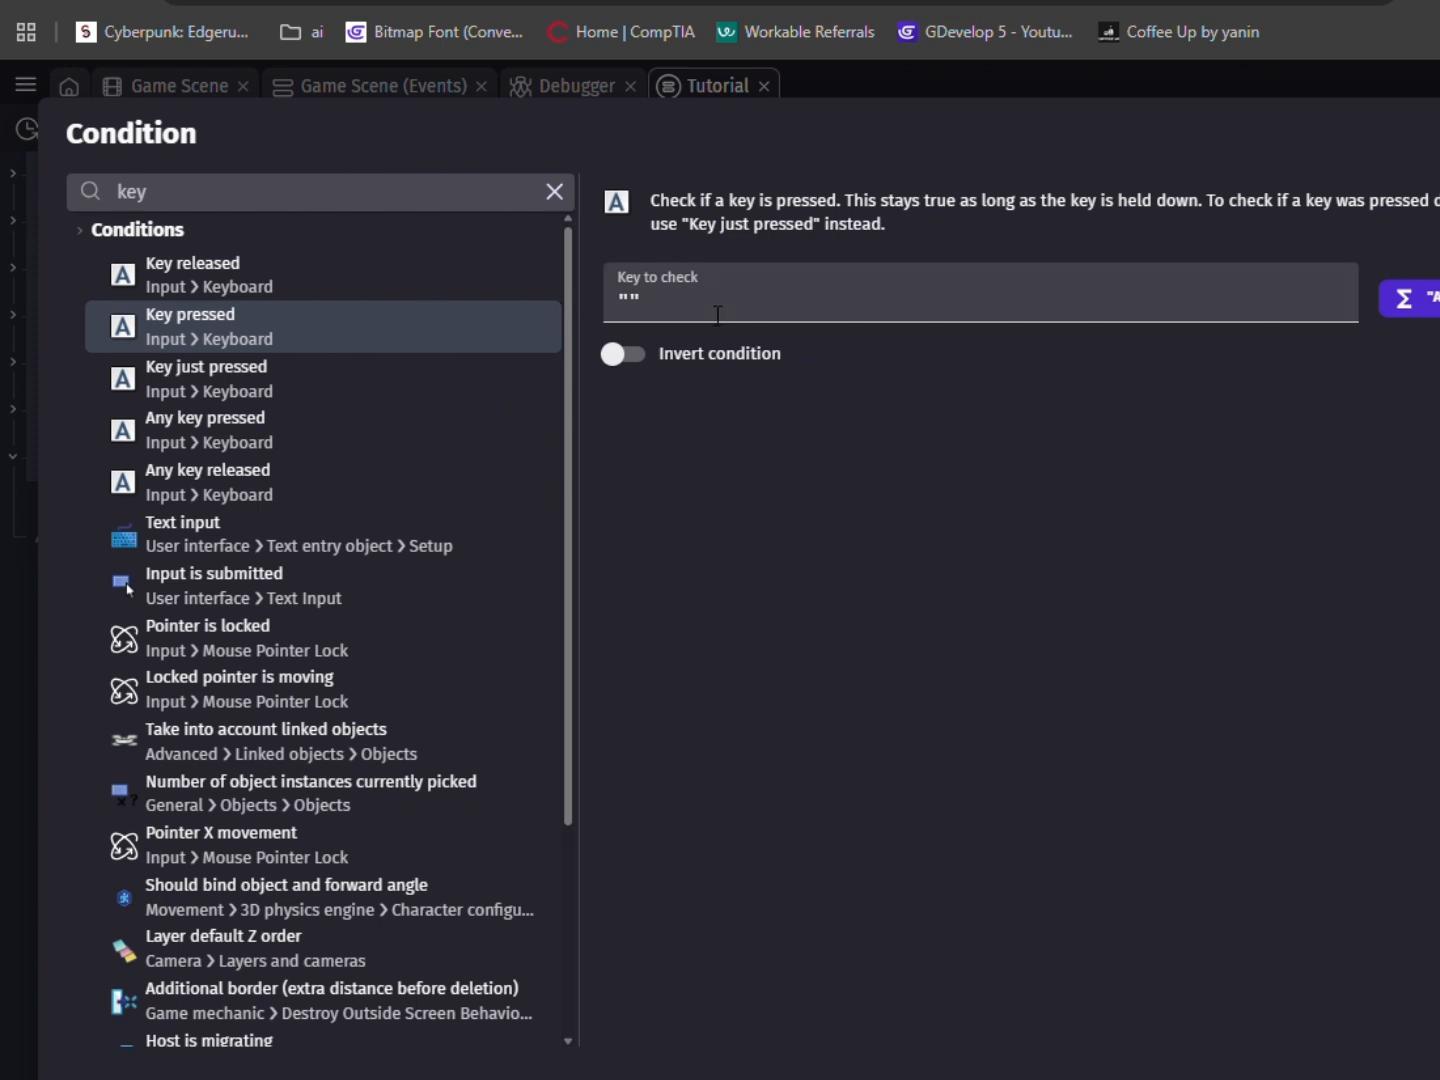
click(910, 304)
text(\q)
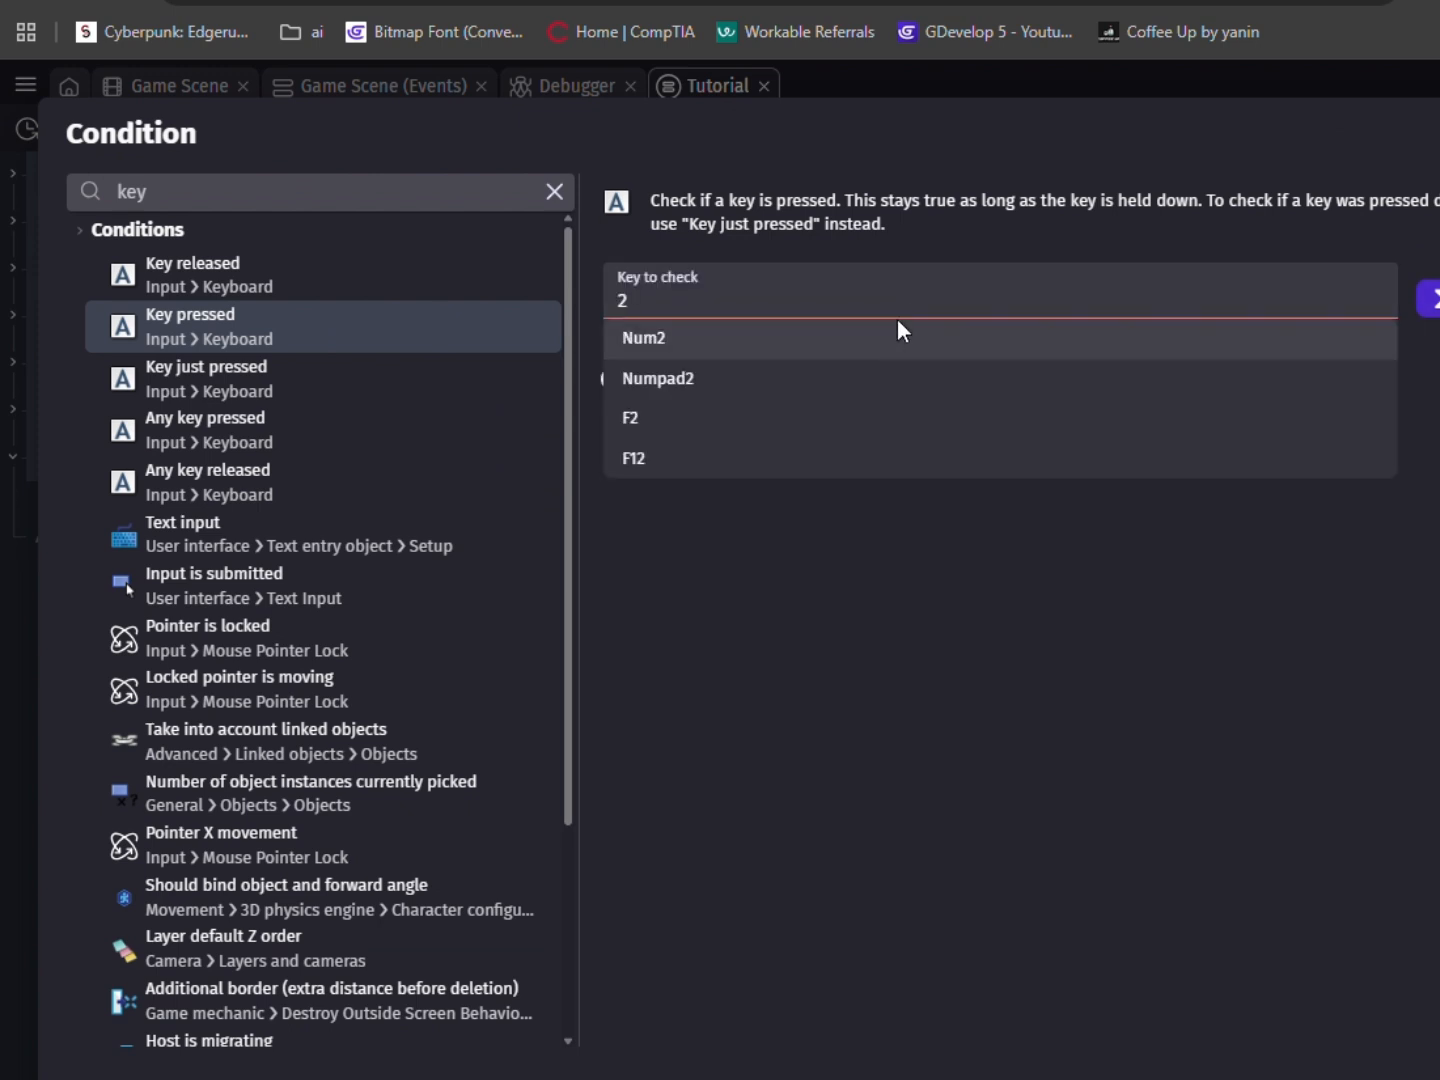
key(BackSpace)
key(BackSpace)
text(q)
key(Return)
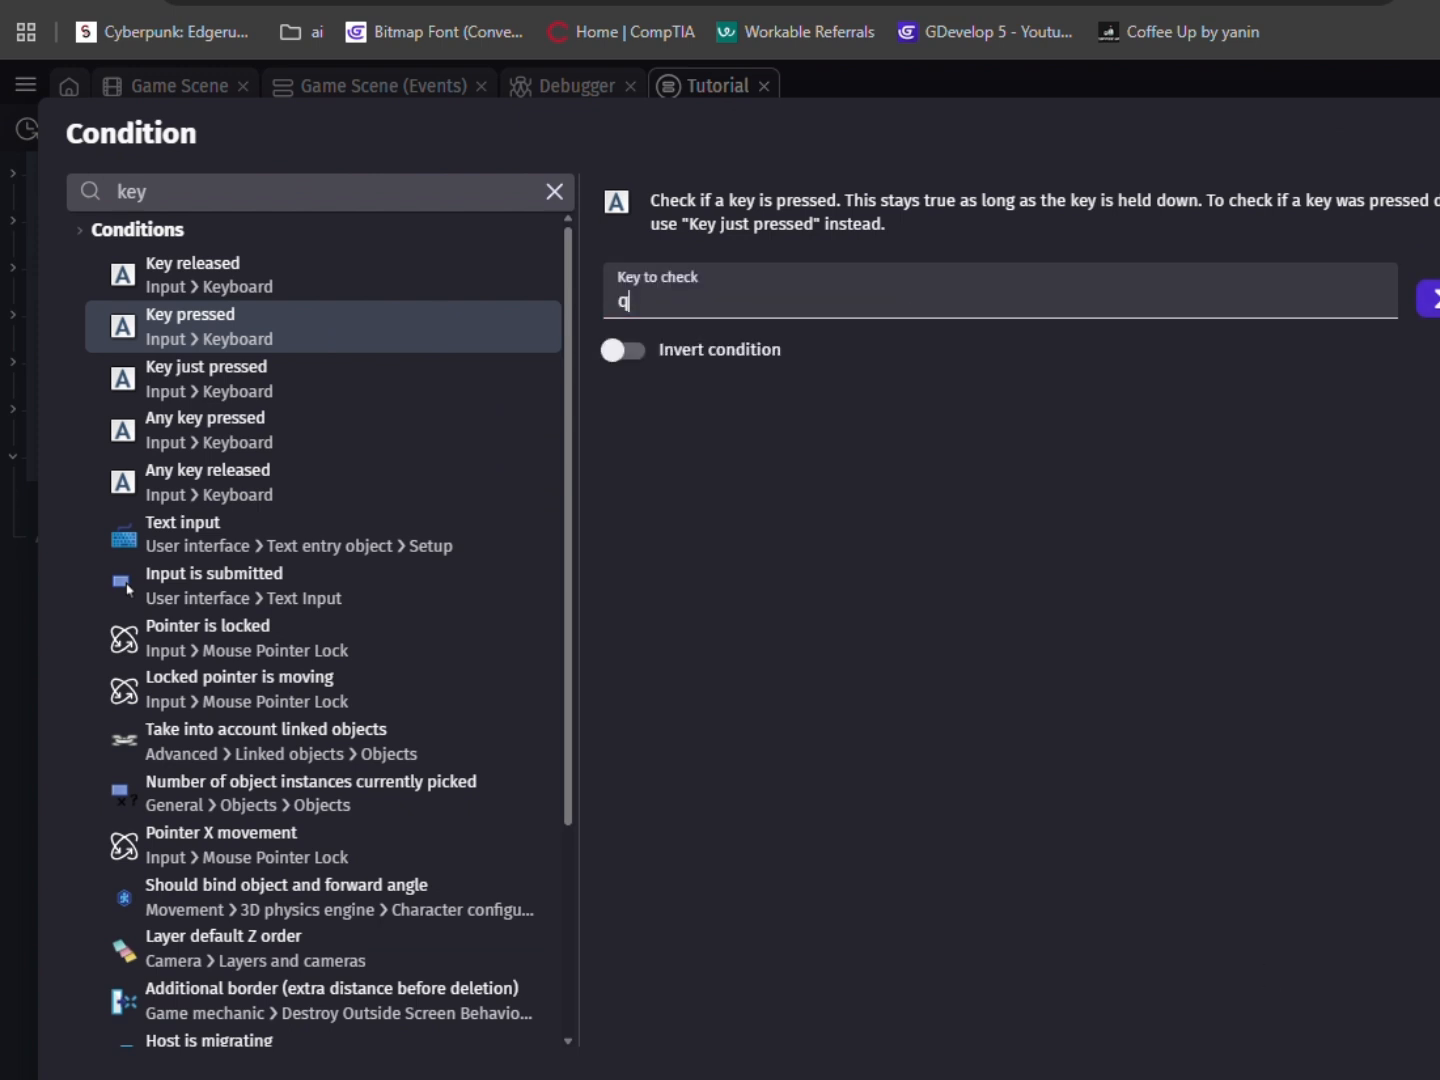
key(Return)
Add a condition to the "q" key event that the visual object's InventoryState equals "TwoWeapons".
click(132, 528)
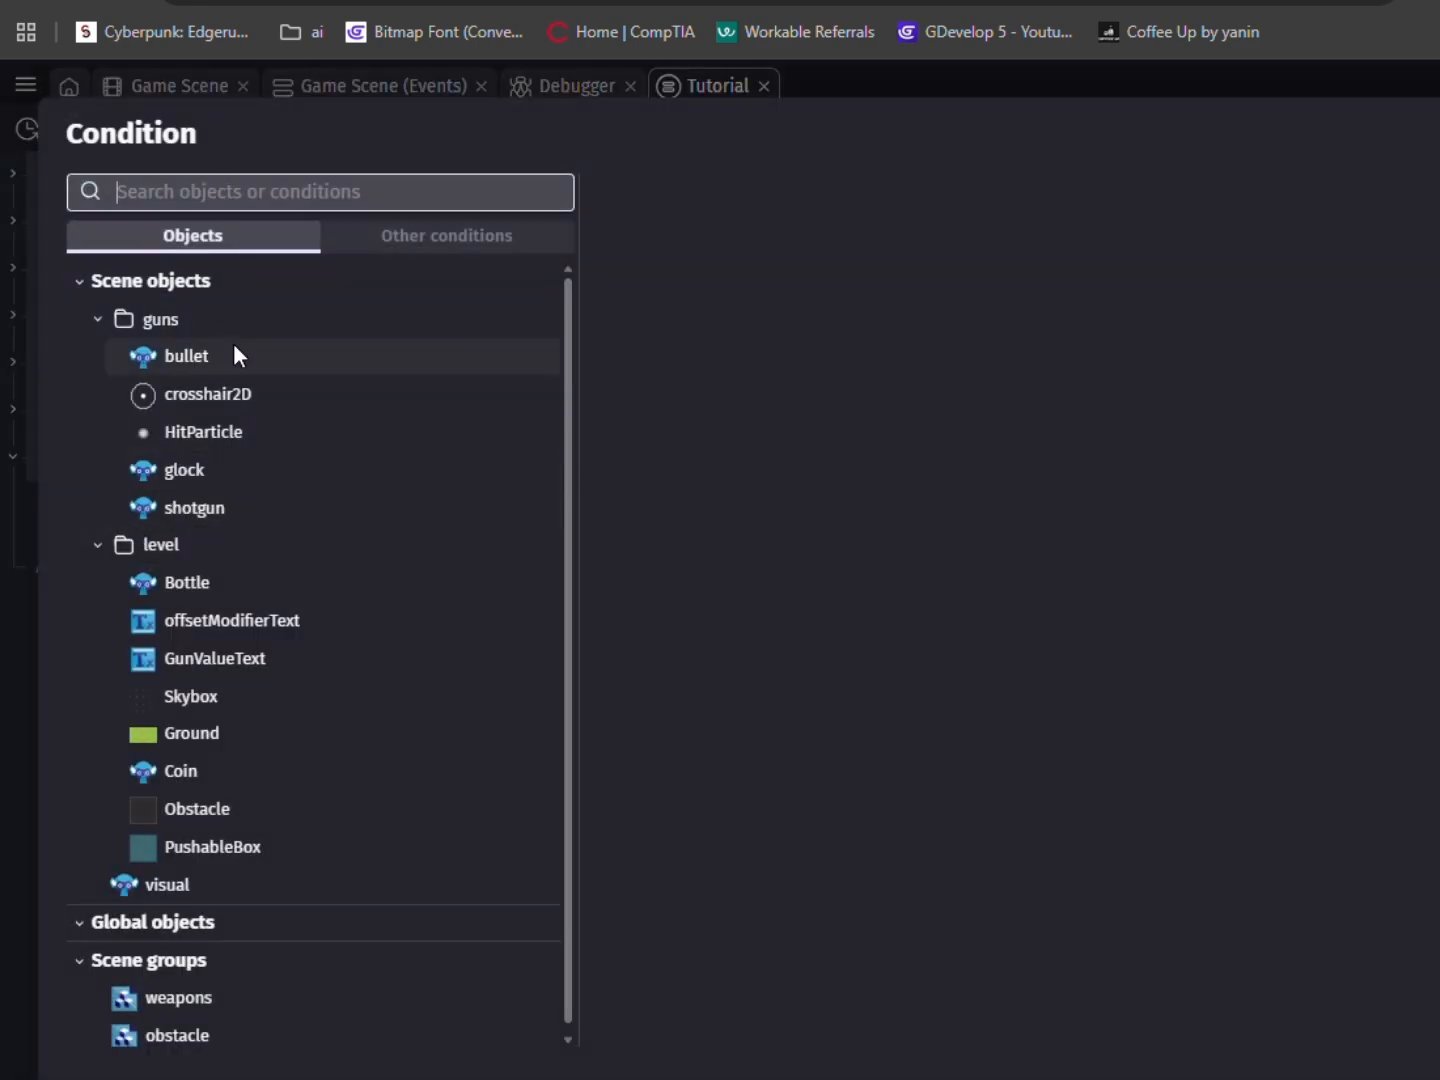
click(167, 885)
text(var)
click(720, 245)
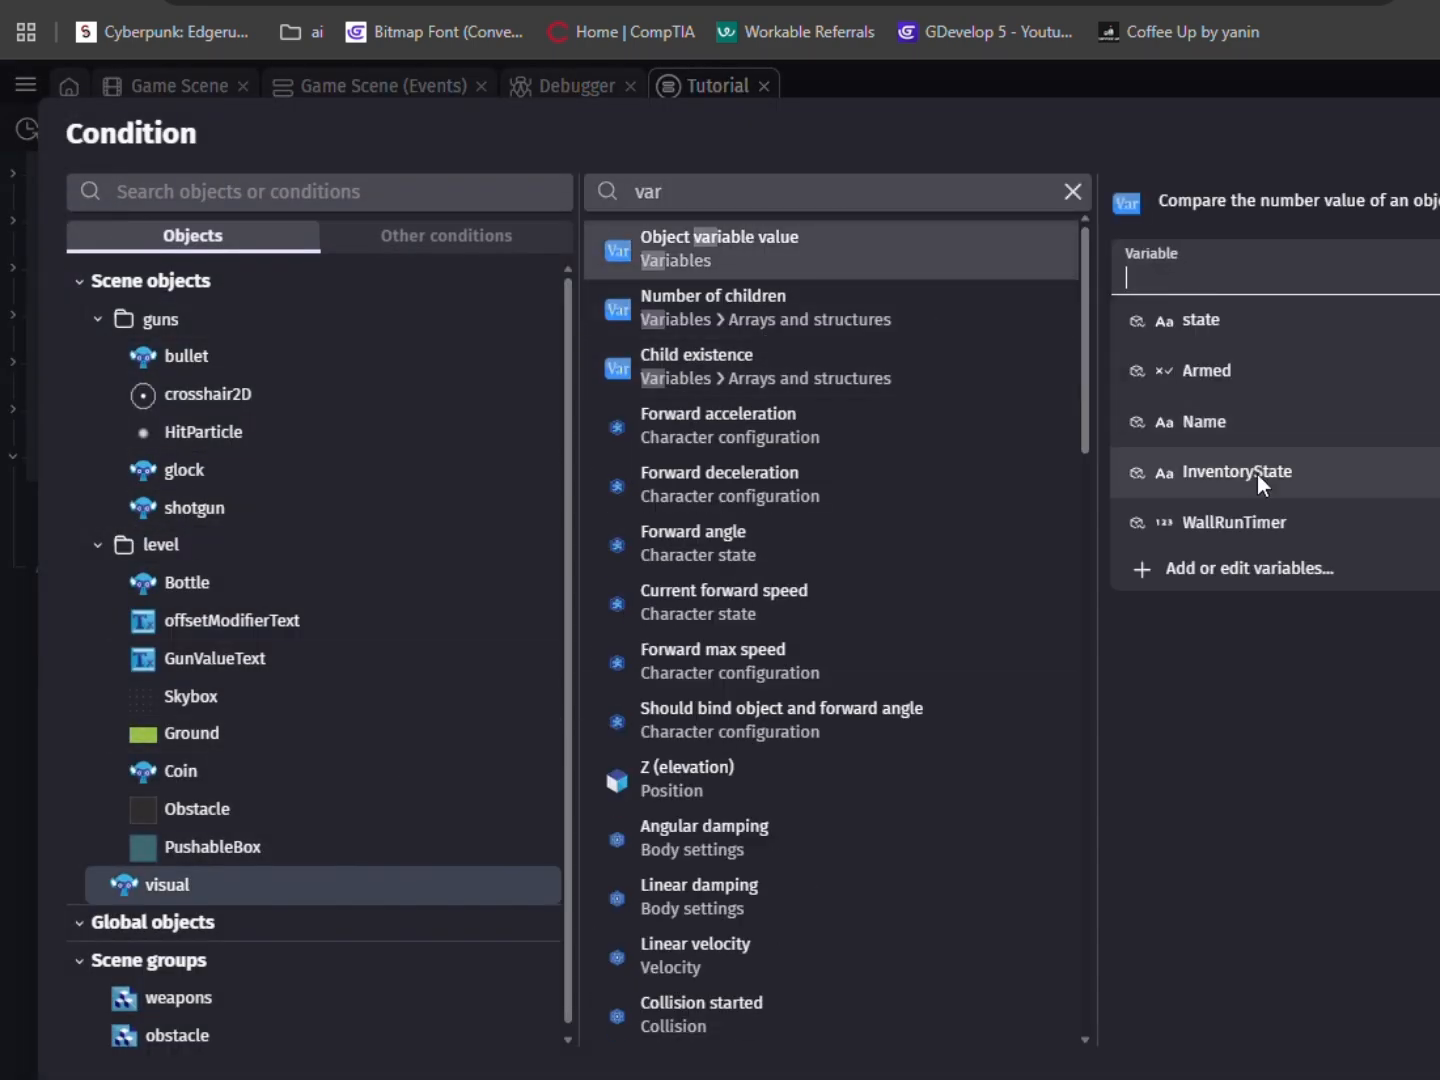
click(1170, 477)
text(")
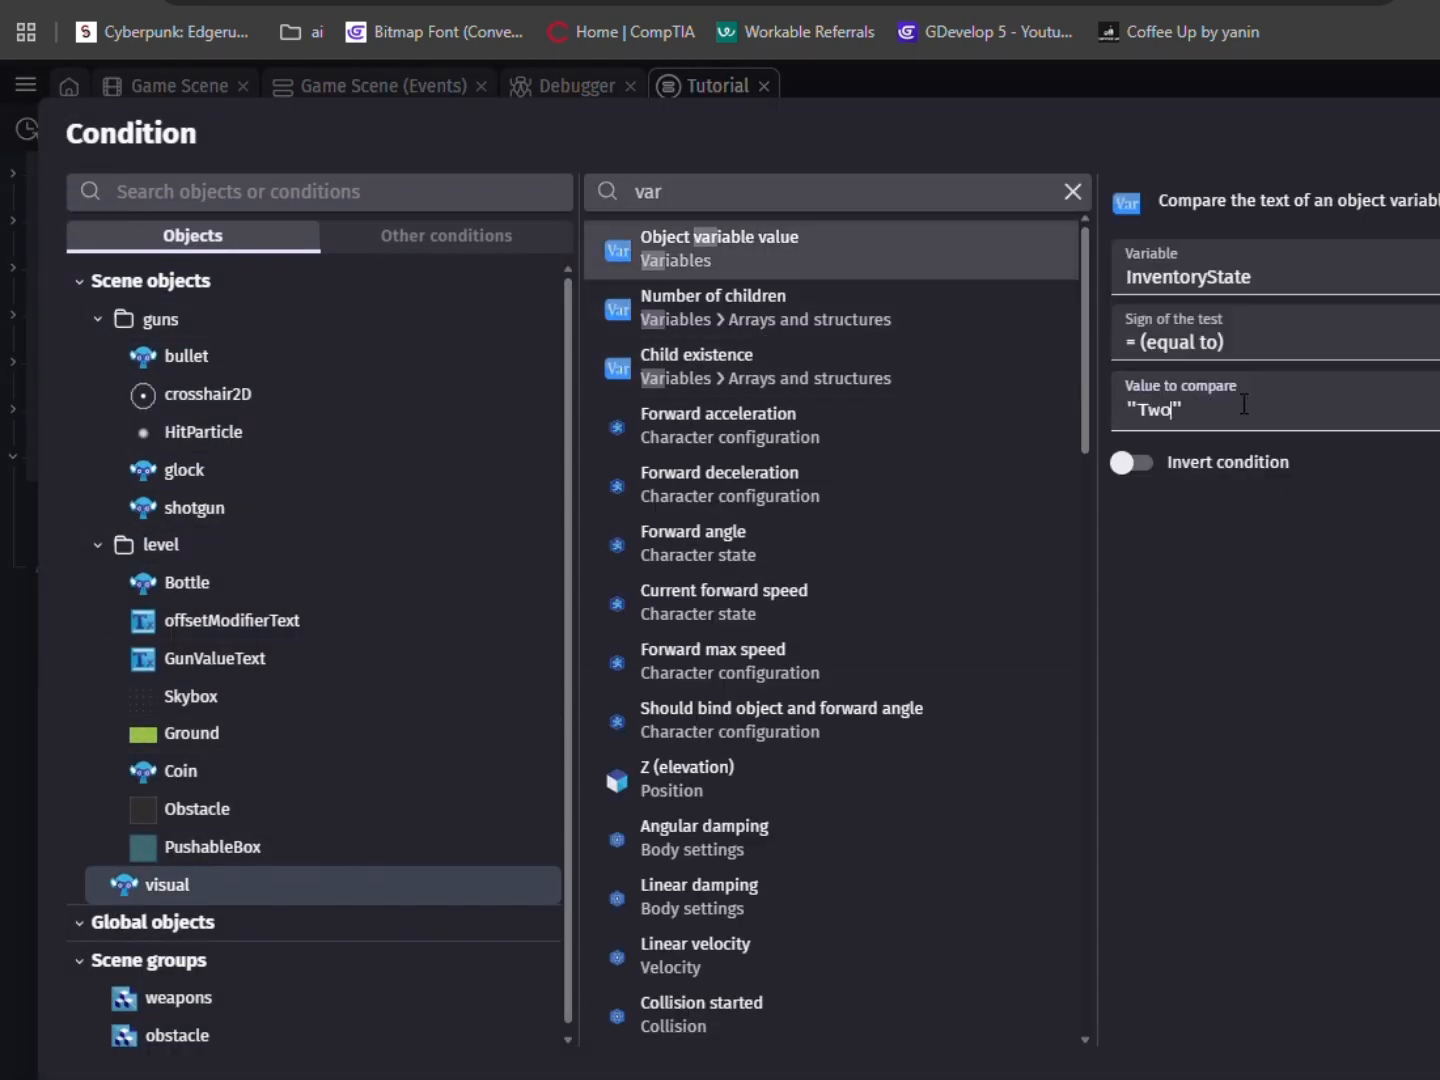
text("TwoWeapons)
key(Return)
Add a Trigger once condition to the "q" key event in the "swap logic" group.
click(140, 557)
text(tri)
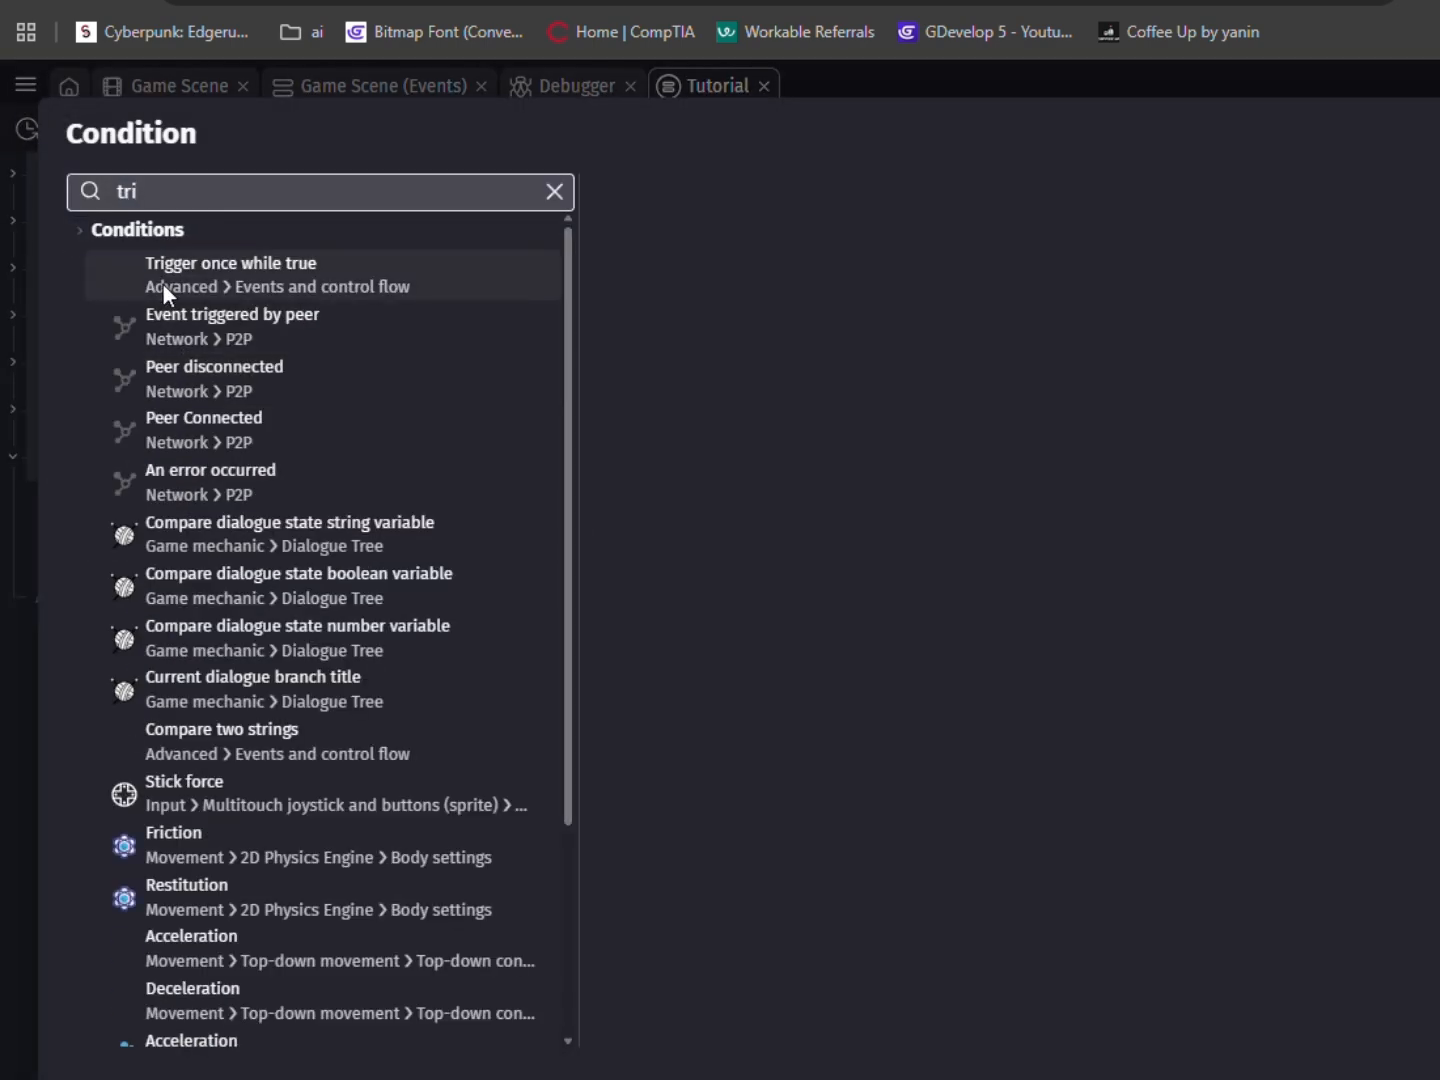
click(163, 281)
key(Return)
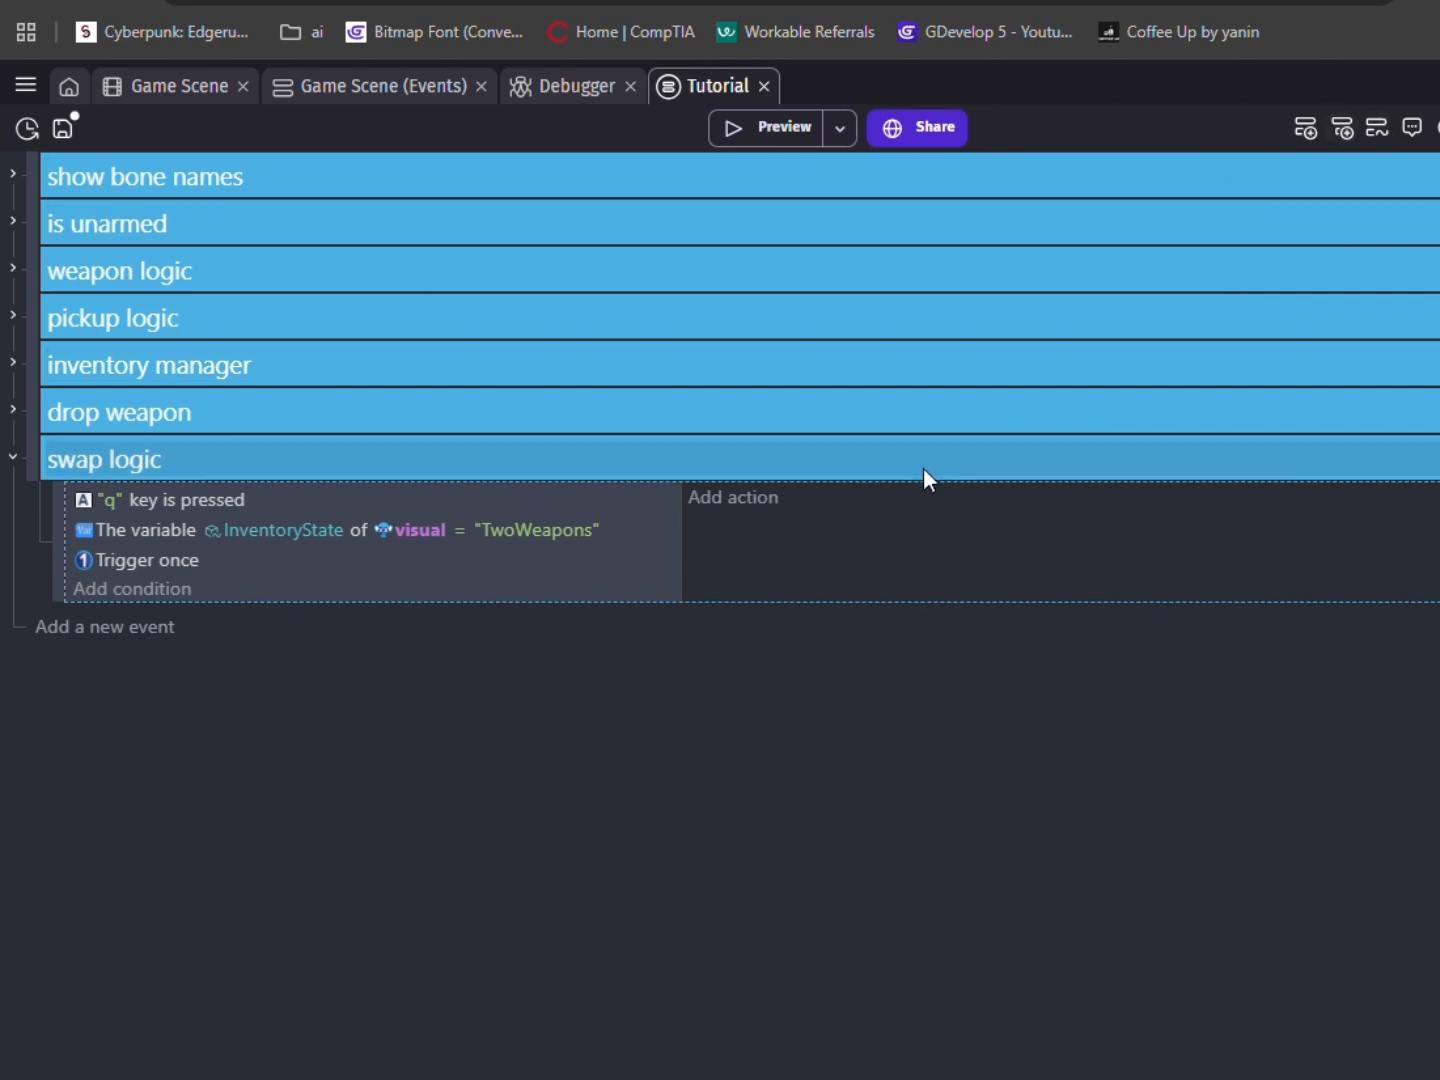
Add a sub-event under the "q" key event with a condition that picks all instances of the weapons group.
click(1345, 131)
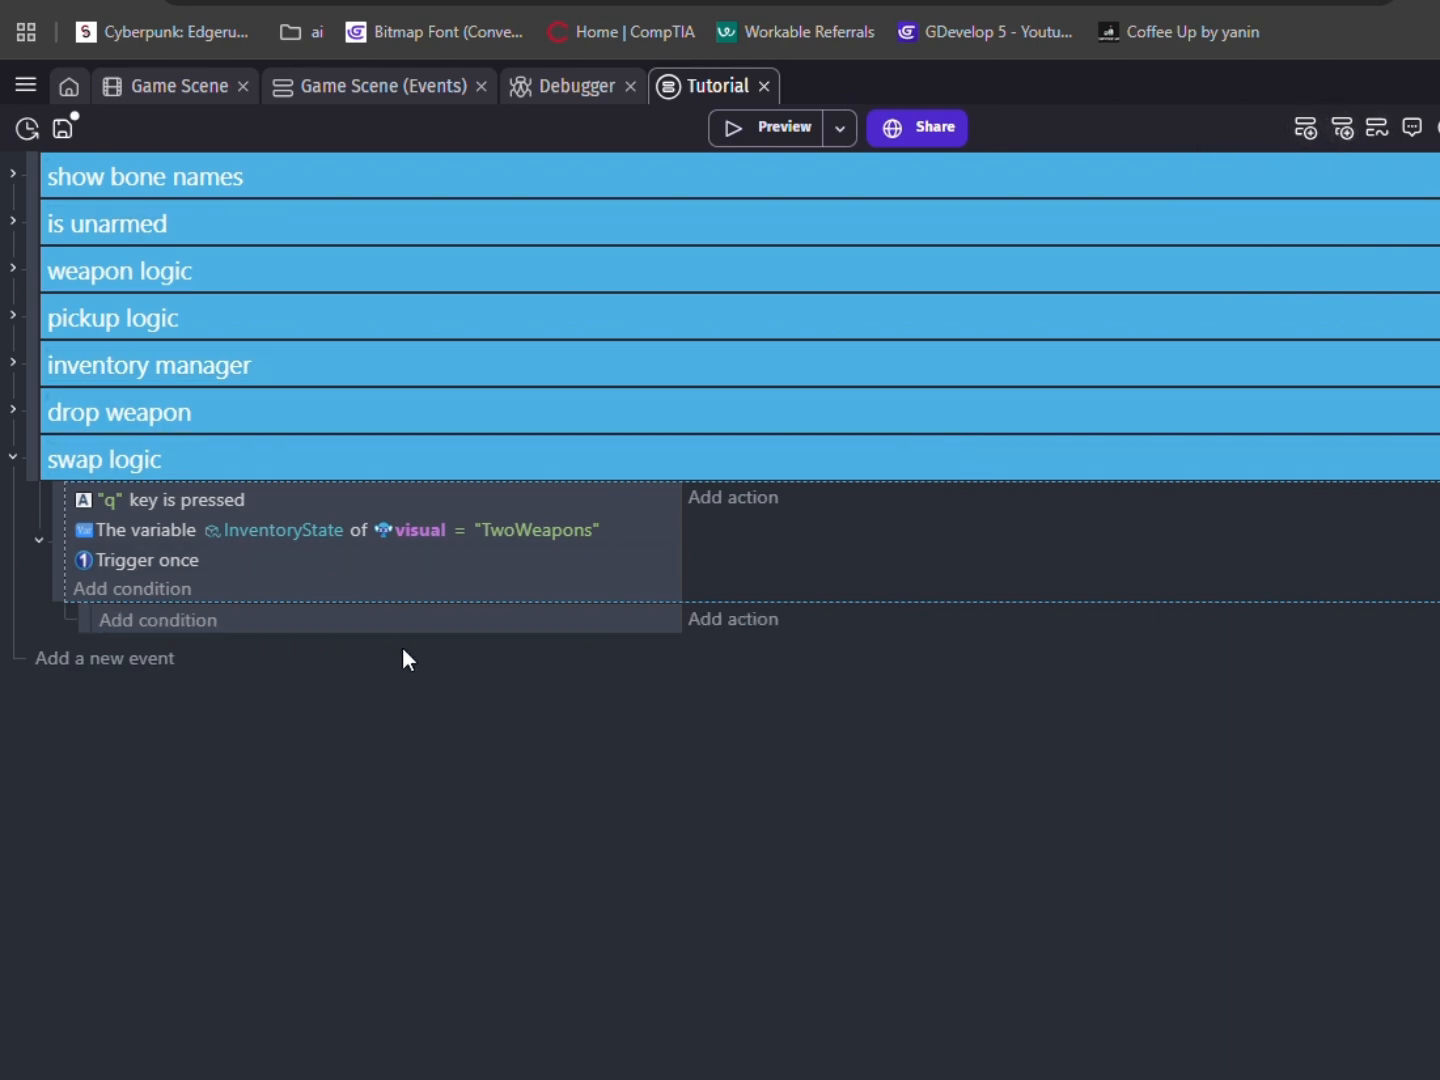
click(166, 621)
text(pick)
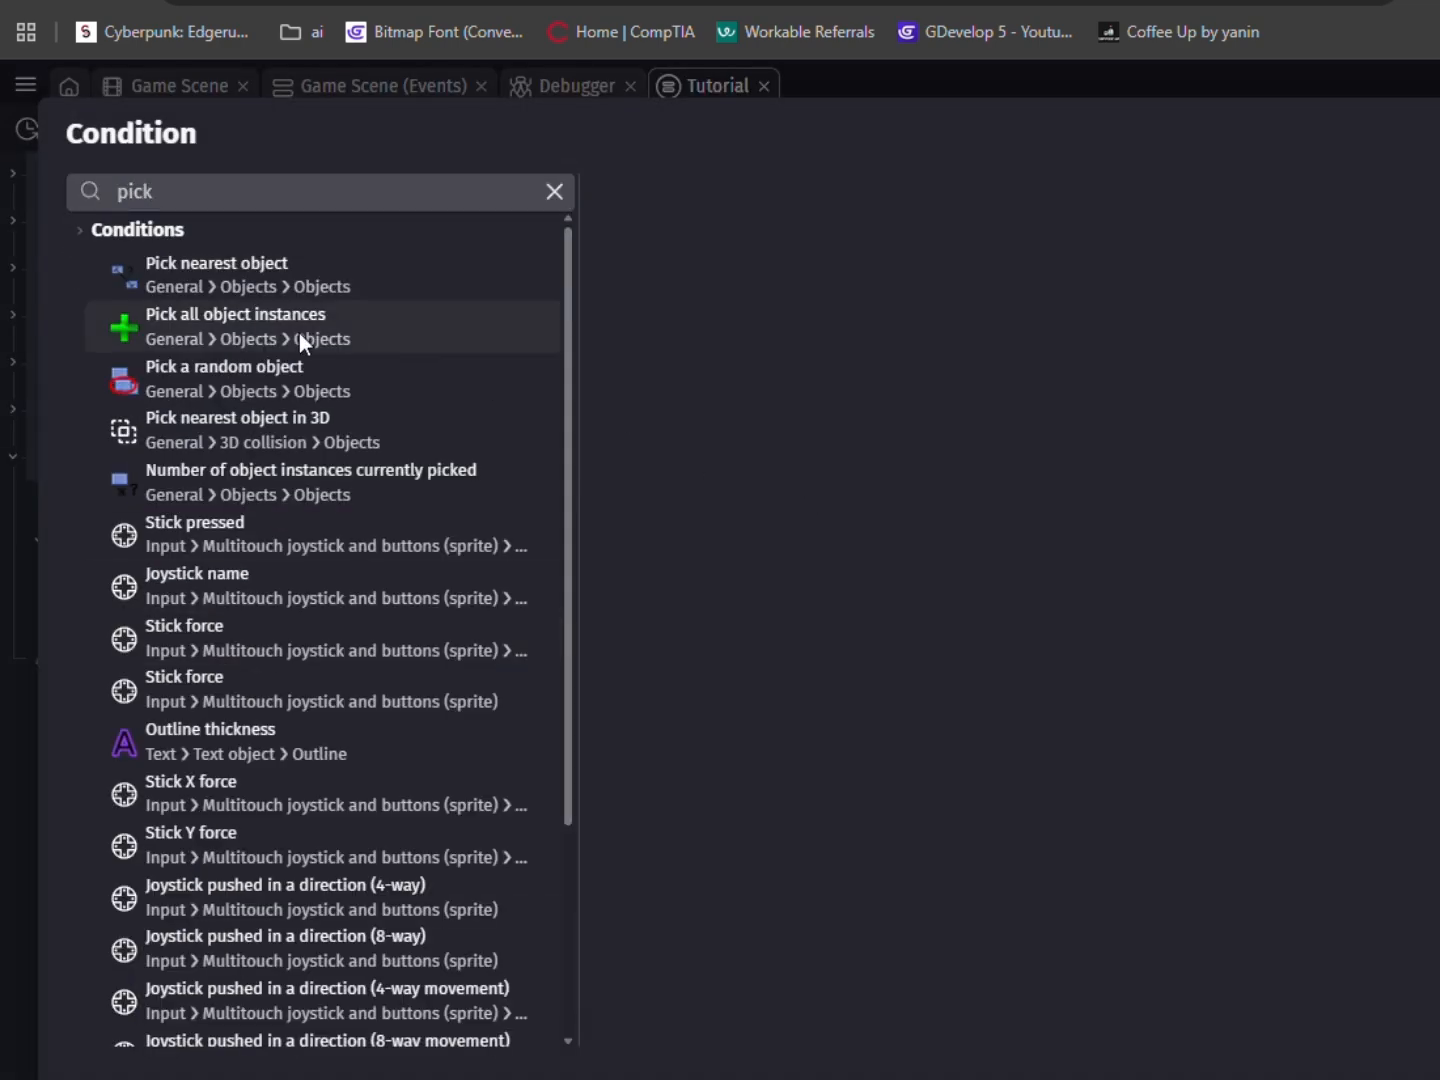
click(300, 330)
text(weapons)
key(Return)
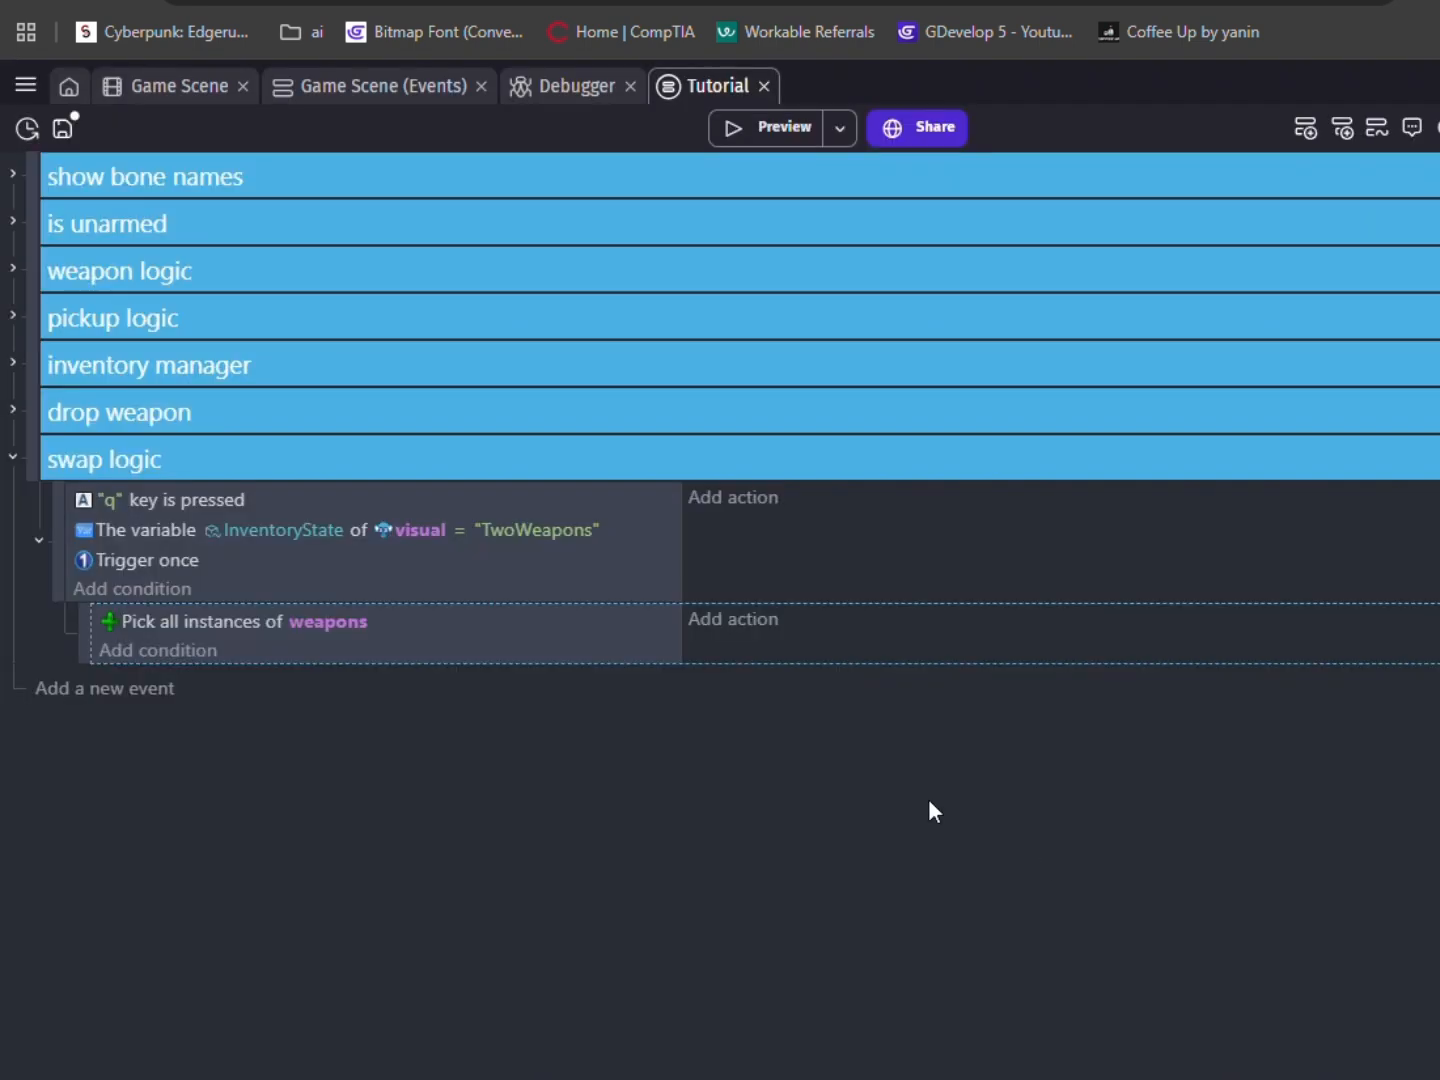
Add a condition to the sub-event that the State variable of weapons equals "Hand".
click(191, 648)
text(wea)
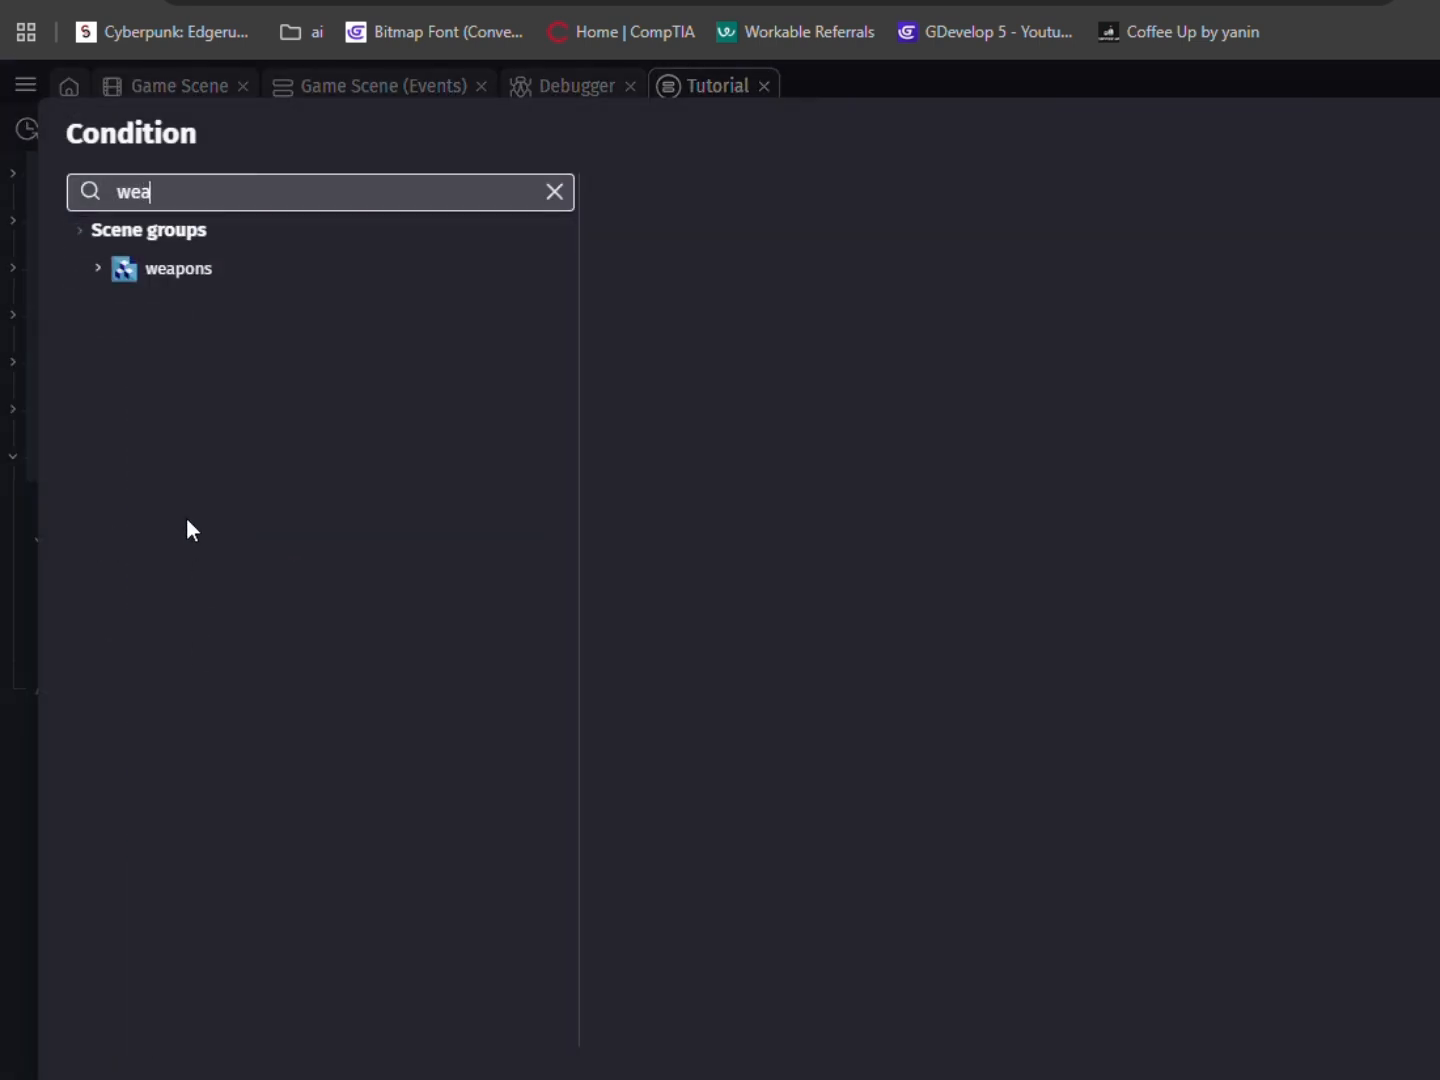
key(Return)
text(var)
click(804, 248)
click(1253, 424)
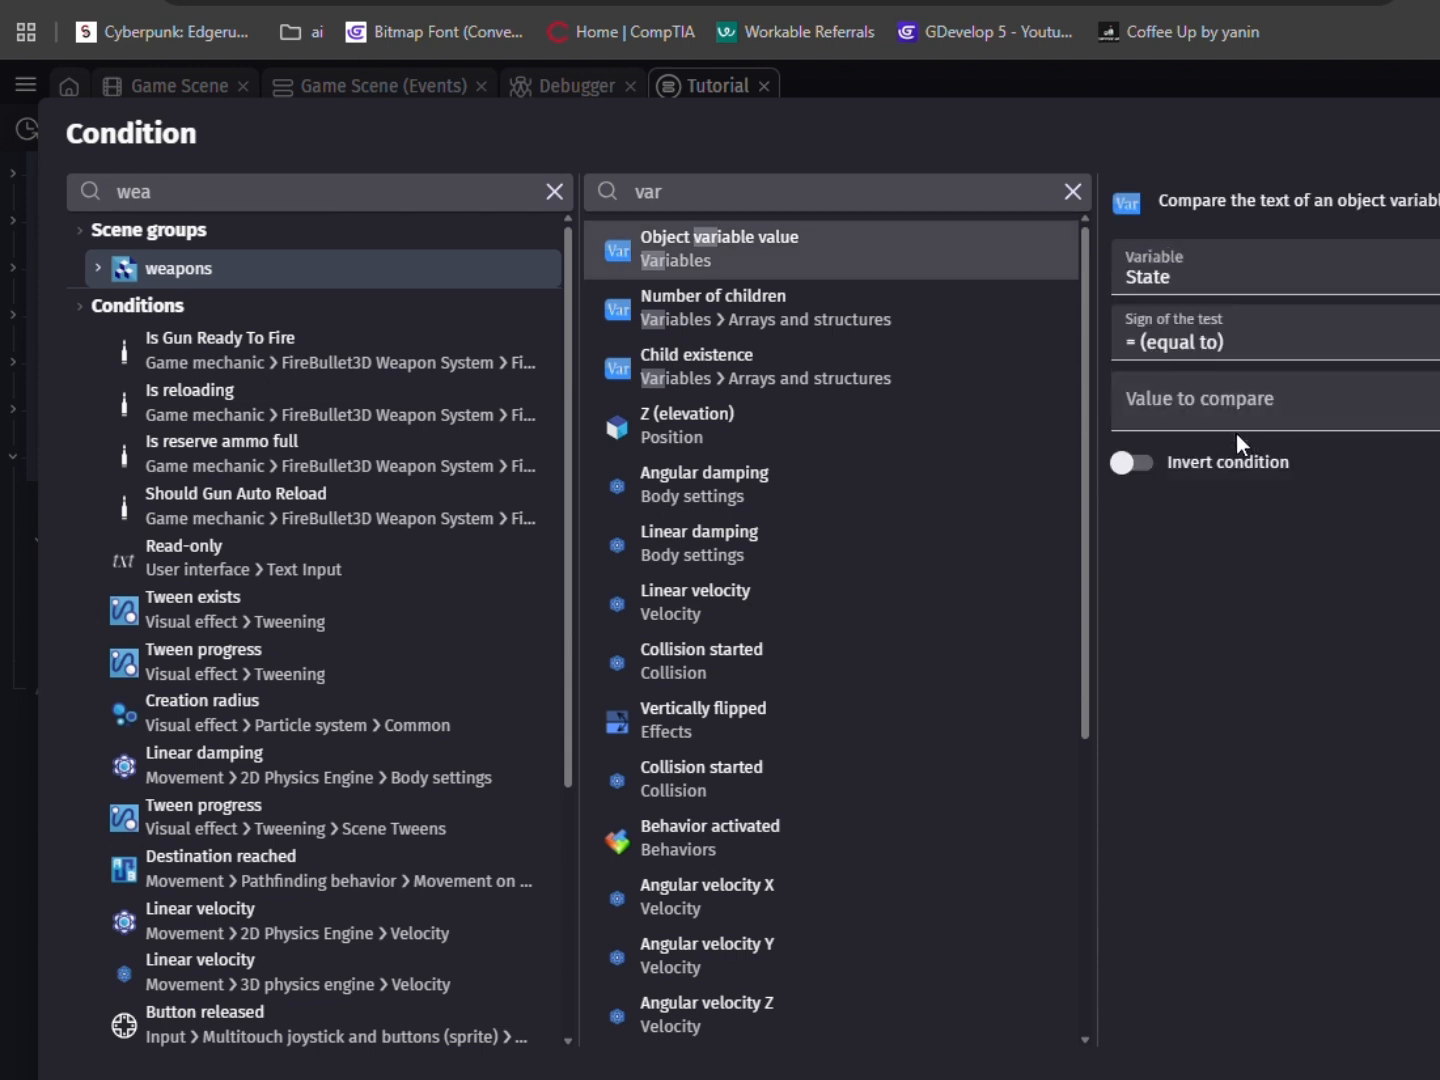
click(1268, 419)
text("Hand)
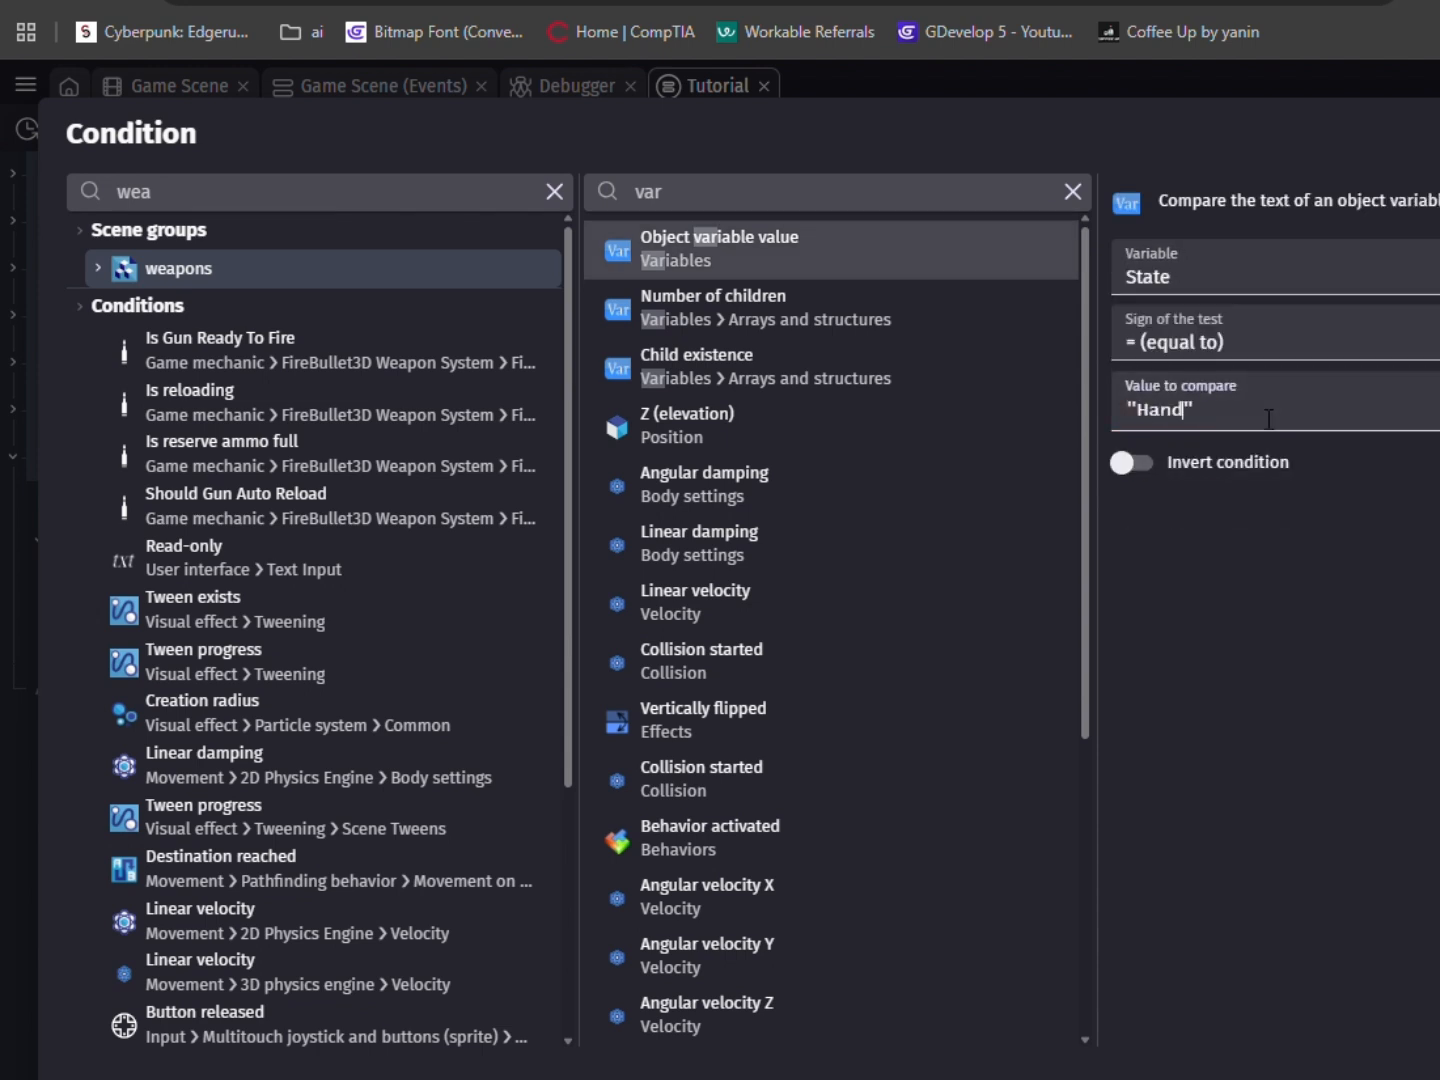
key(Return)
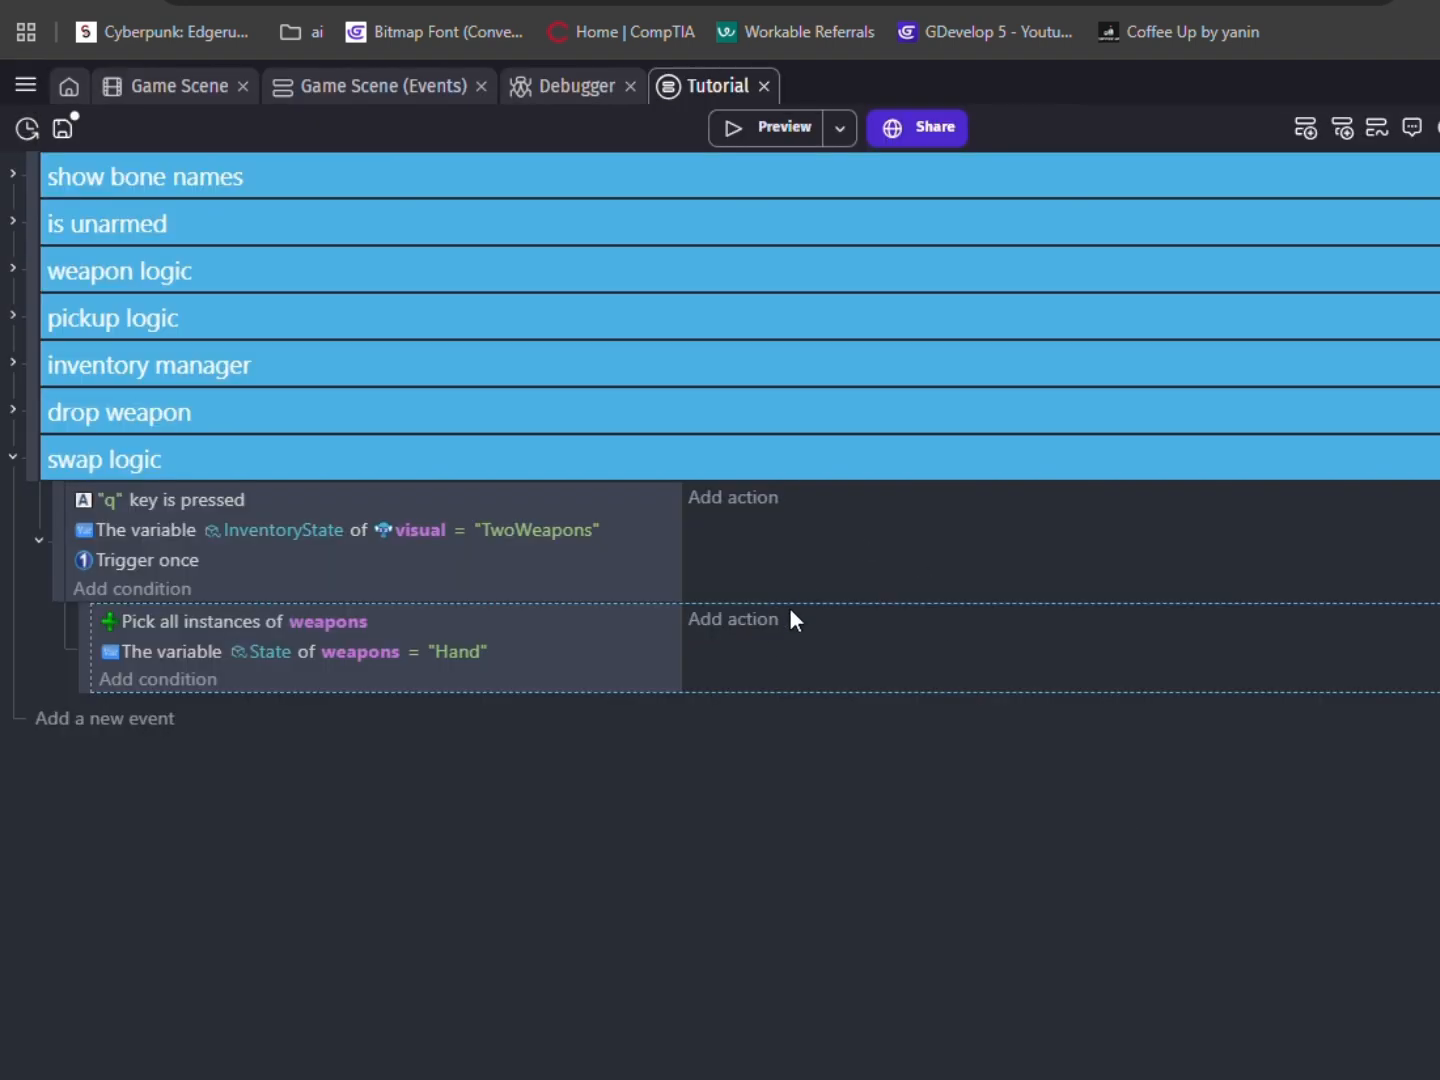
Add an action to the "Hand" sub-event that sets the State variable of weapons to "Temp".
click(785, 606)
text(wea)
key(Return)
text(var)
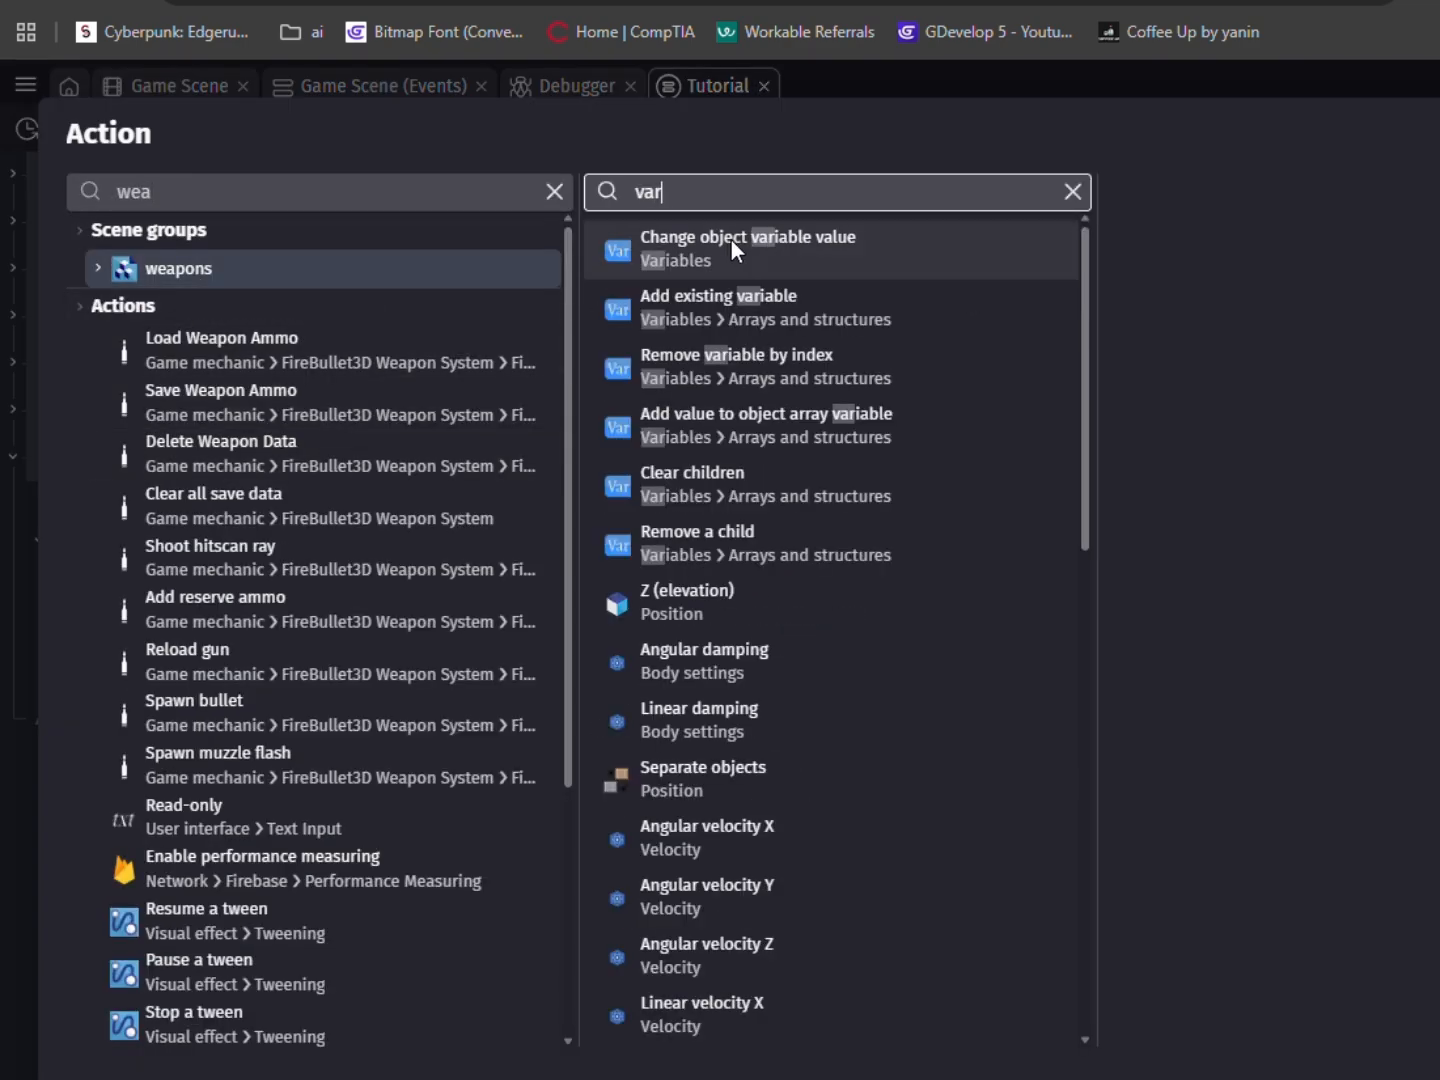
click(744, 247)
click(1173, 421)
click(1264, 428)
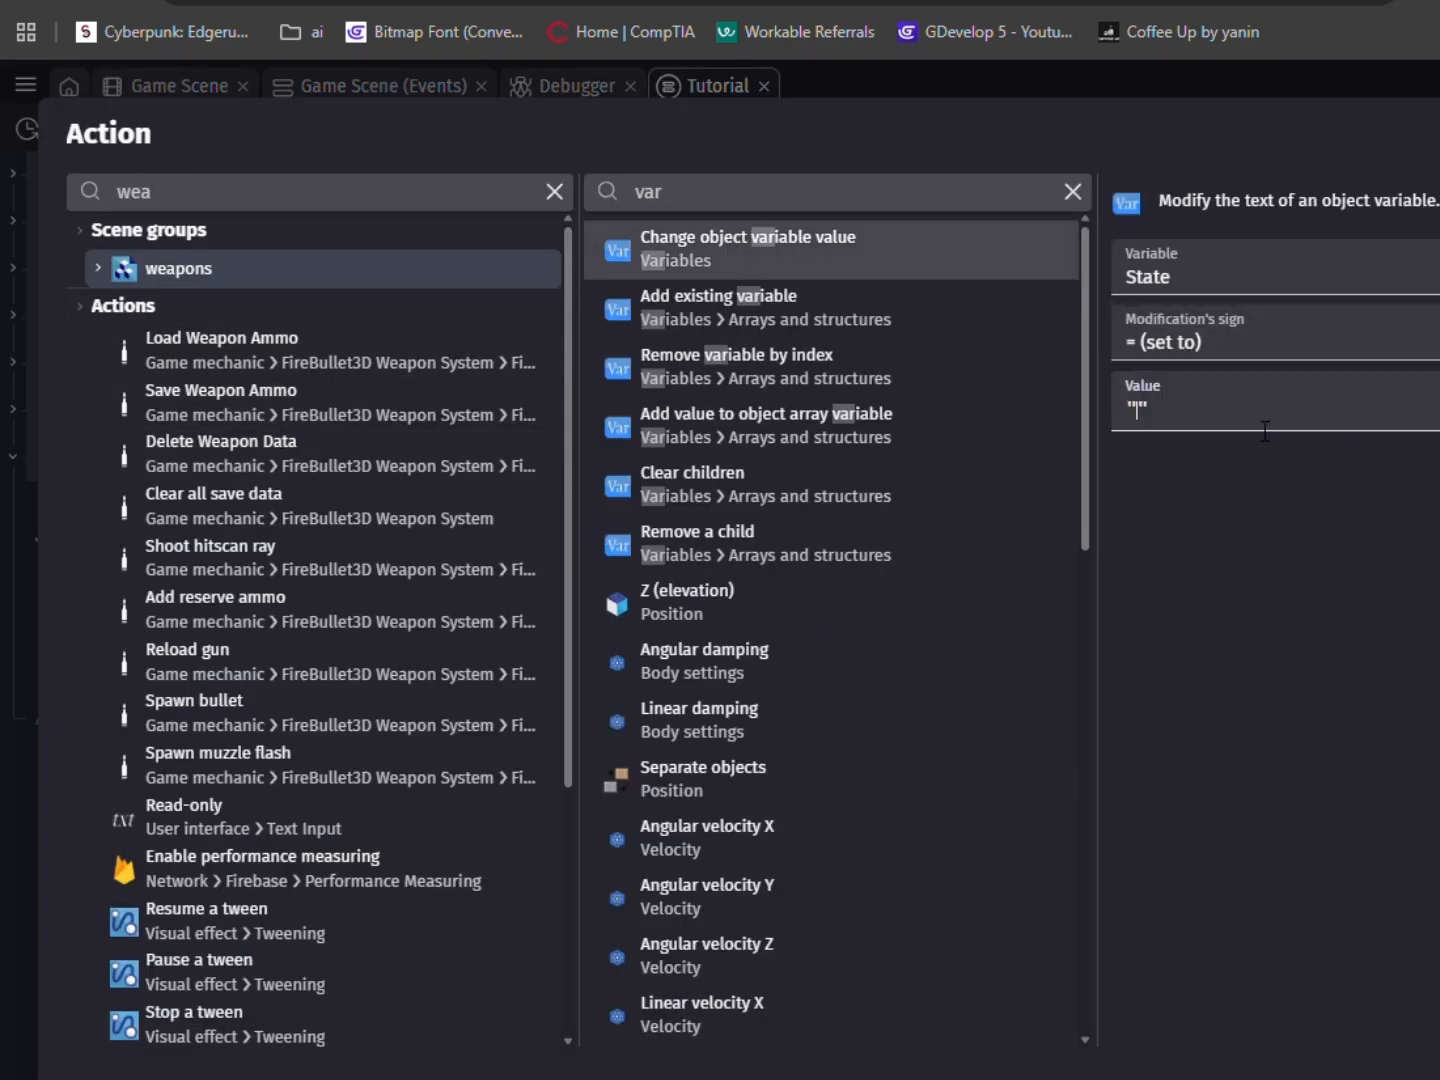
key(Return)
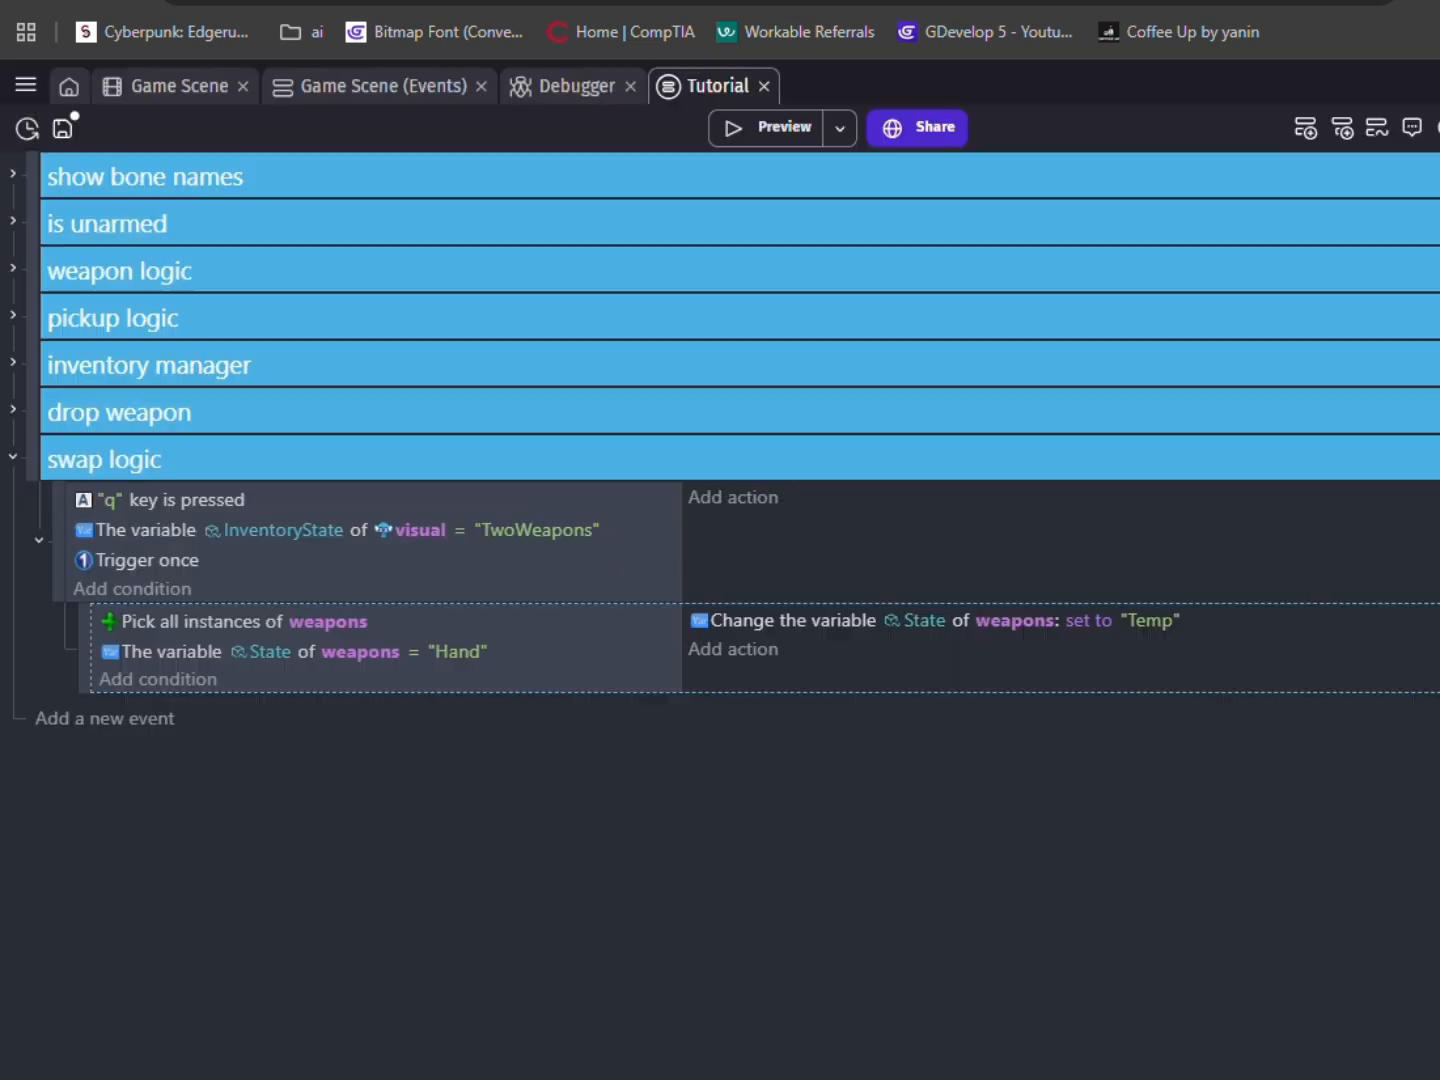
Duplicate the "Hand" sub-event and change the copy's State condition to "Holster".
key(ctrl+c)
key(ctrl+v)
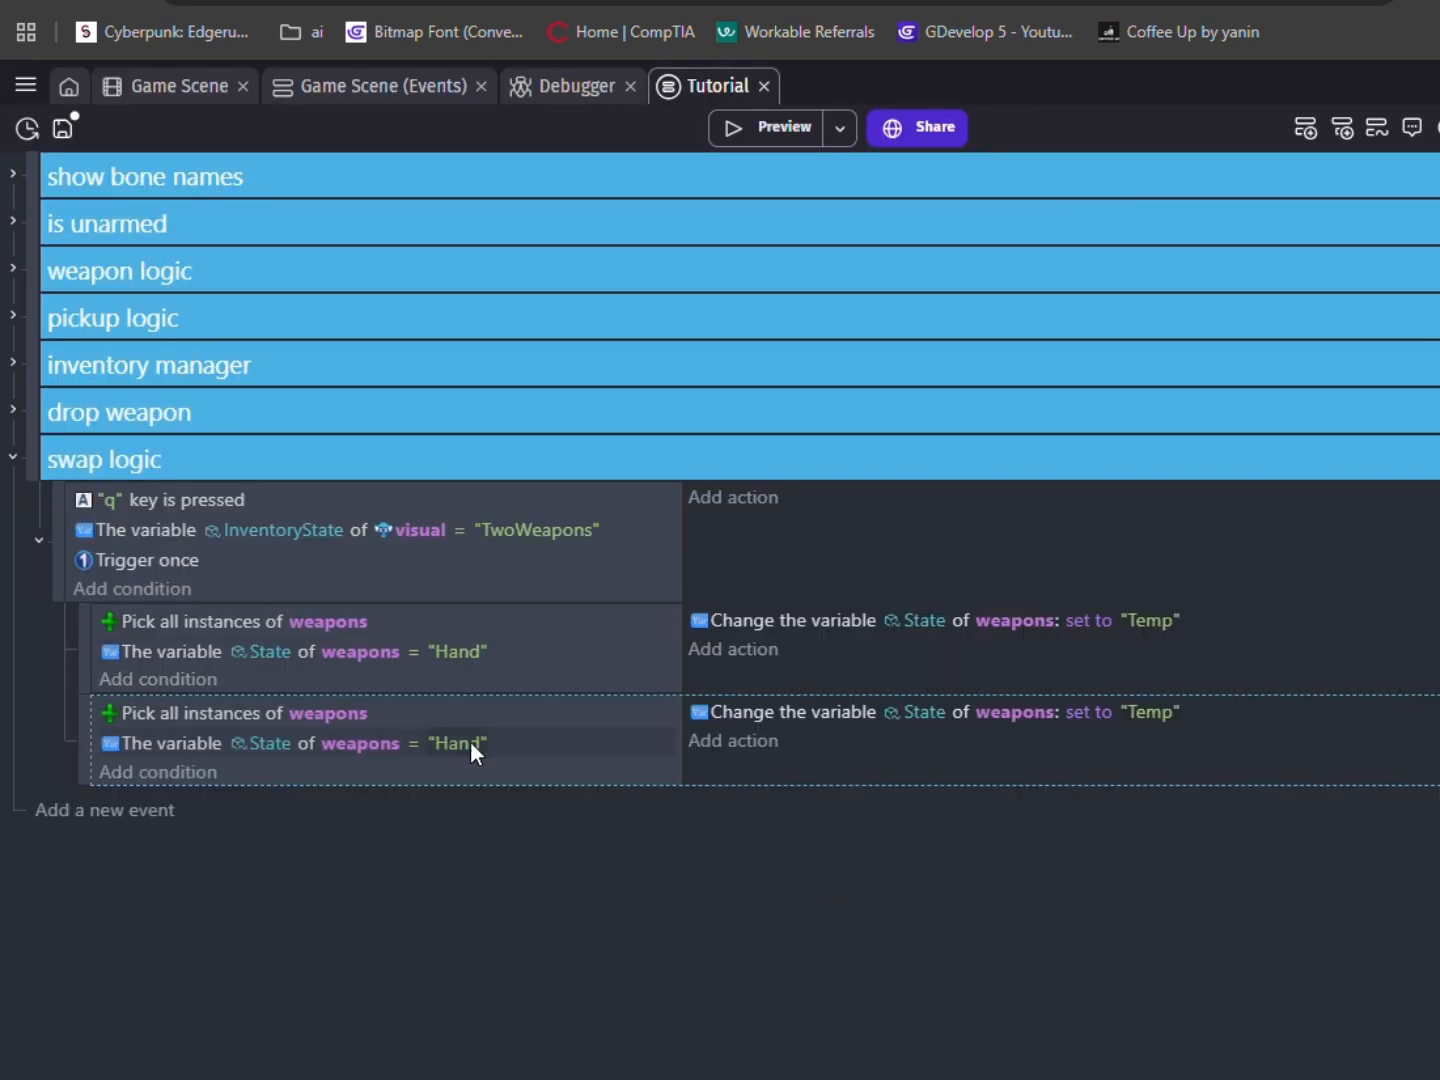
click(469, 742)
double_click(478, 802)
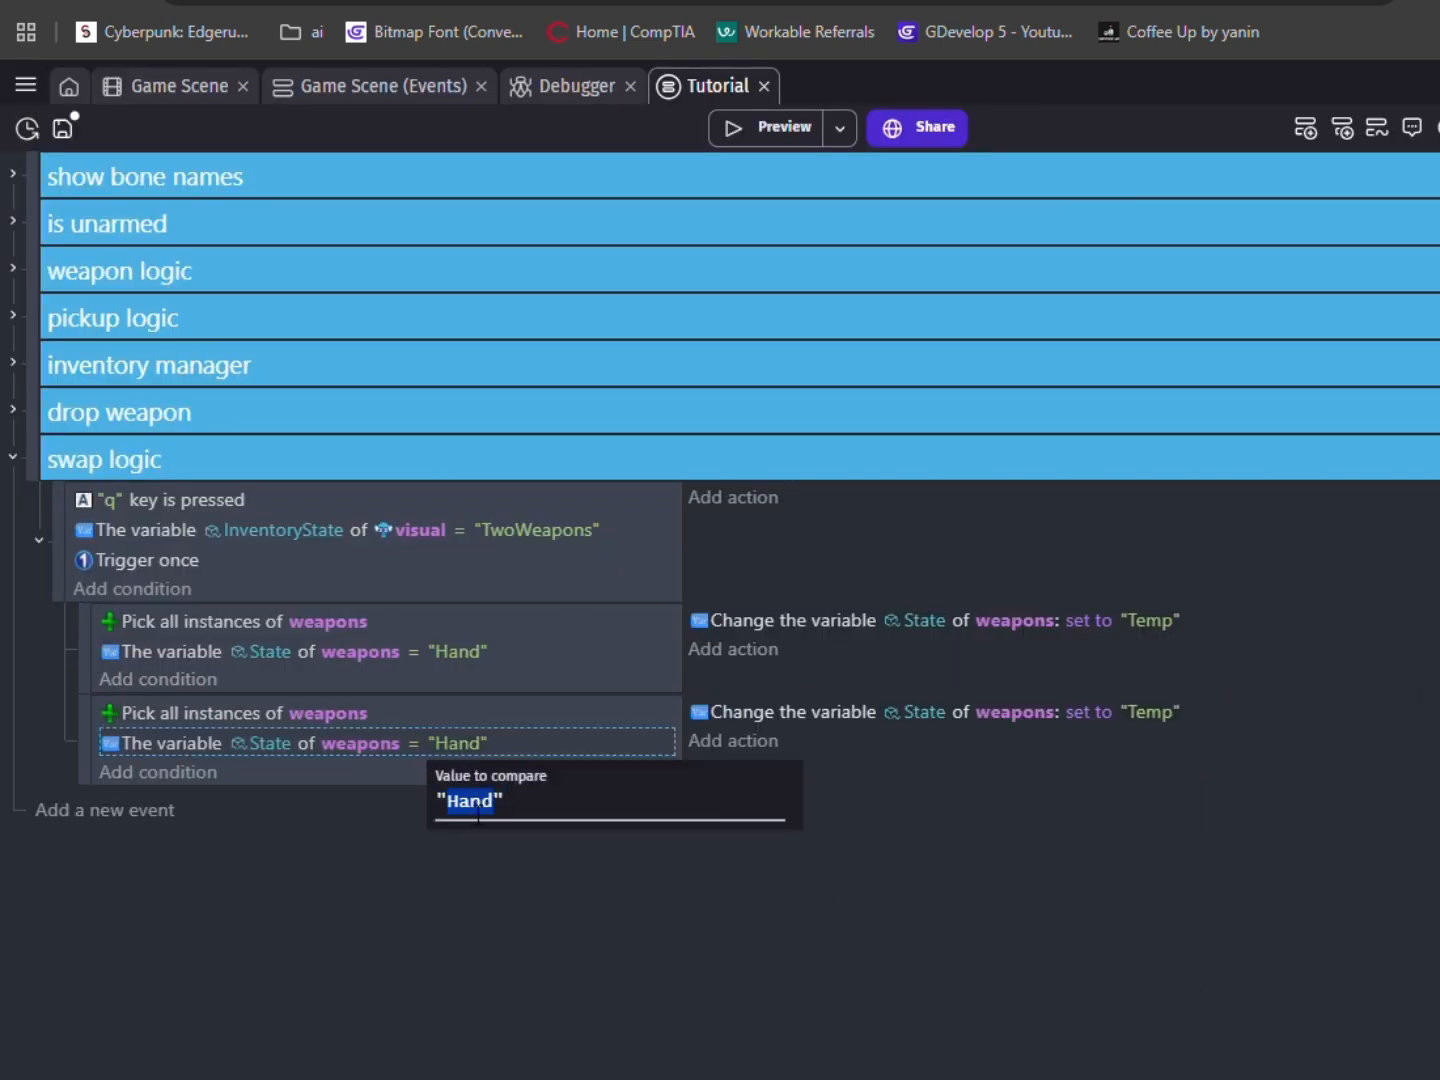
text(Holster)
click(835, 953)
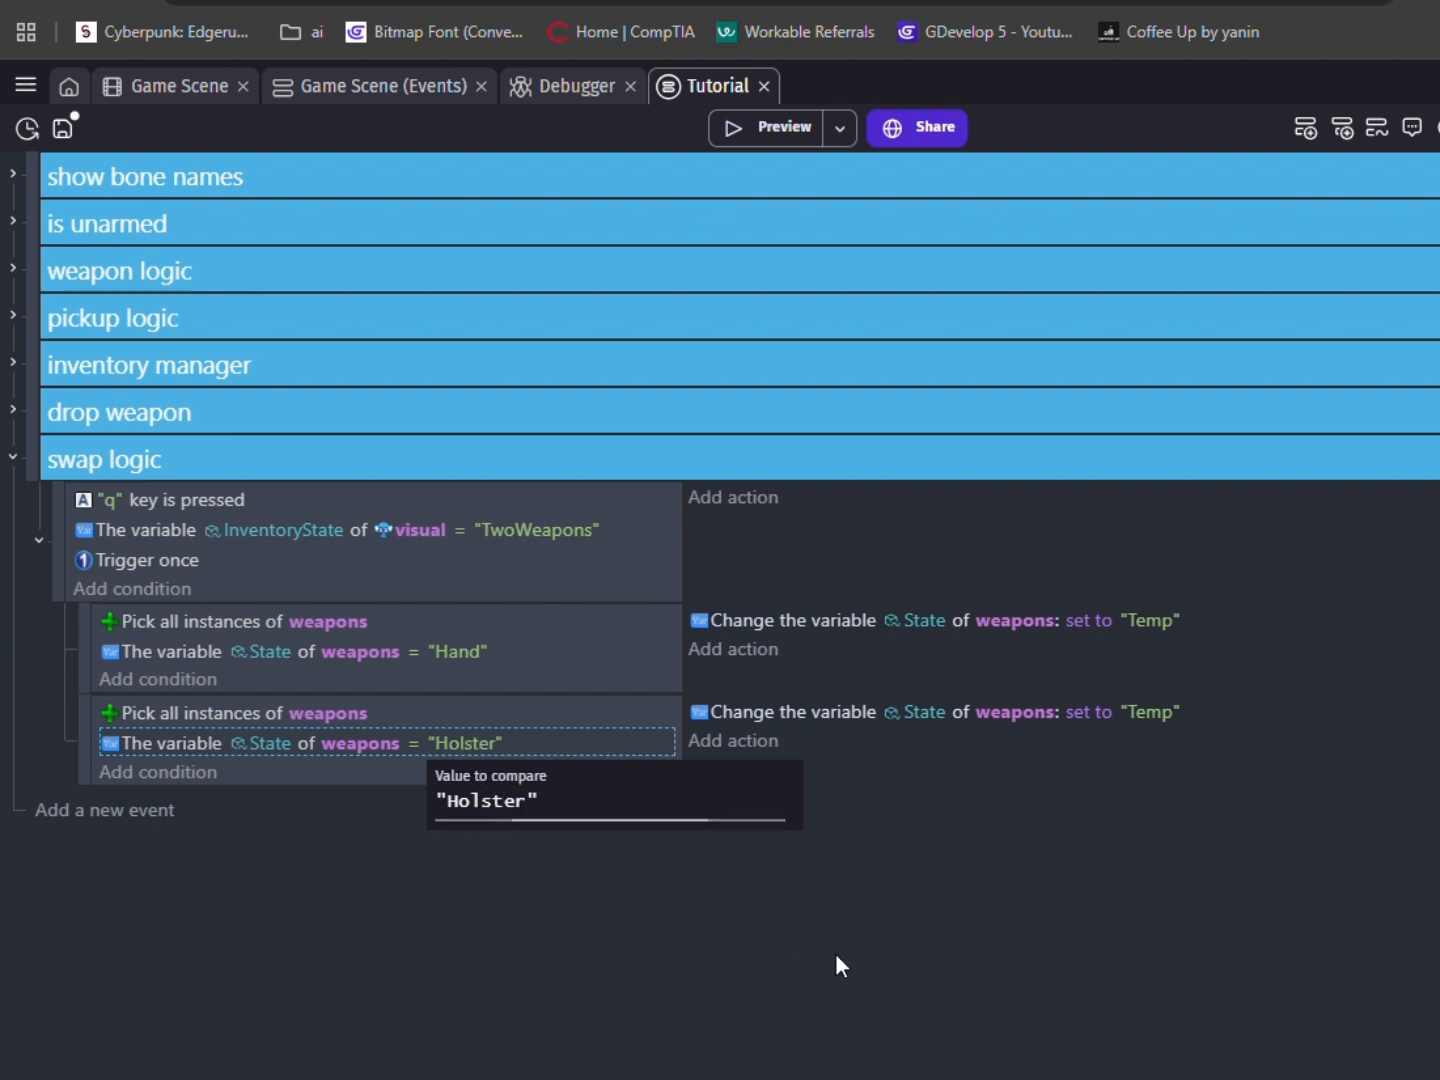
Change the action of the "Holster" sub-event so it sets the weapons' State to "Hand".
click(1153, 723)
double_click(1167, 797)
text(Han)
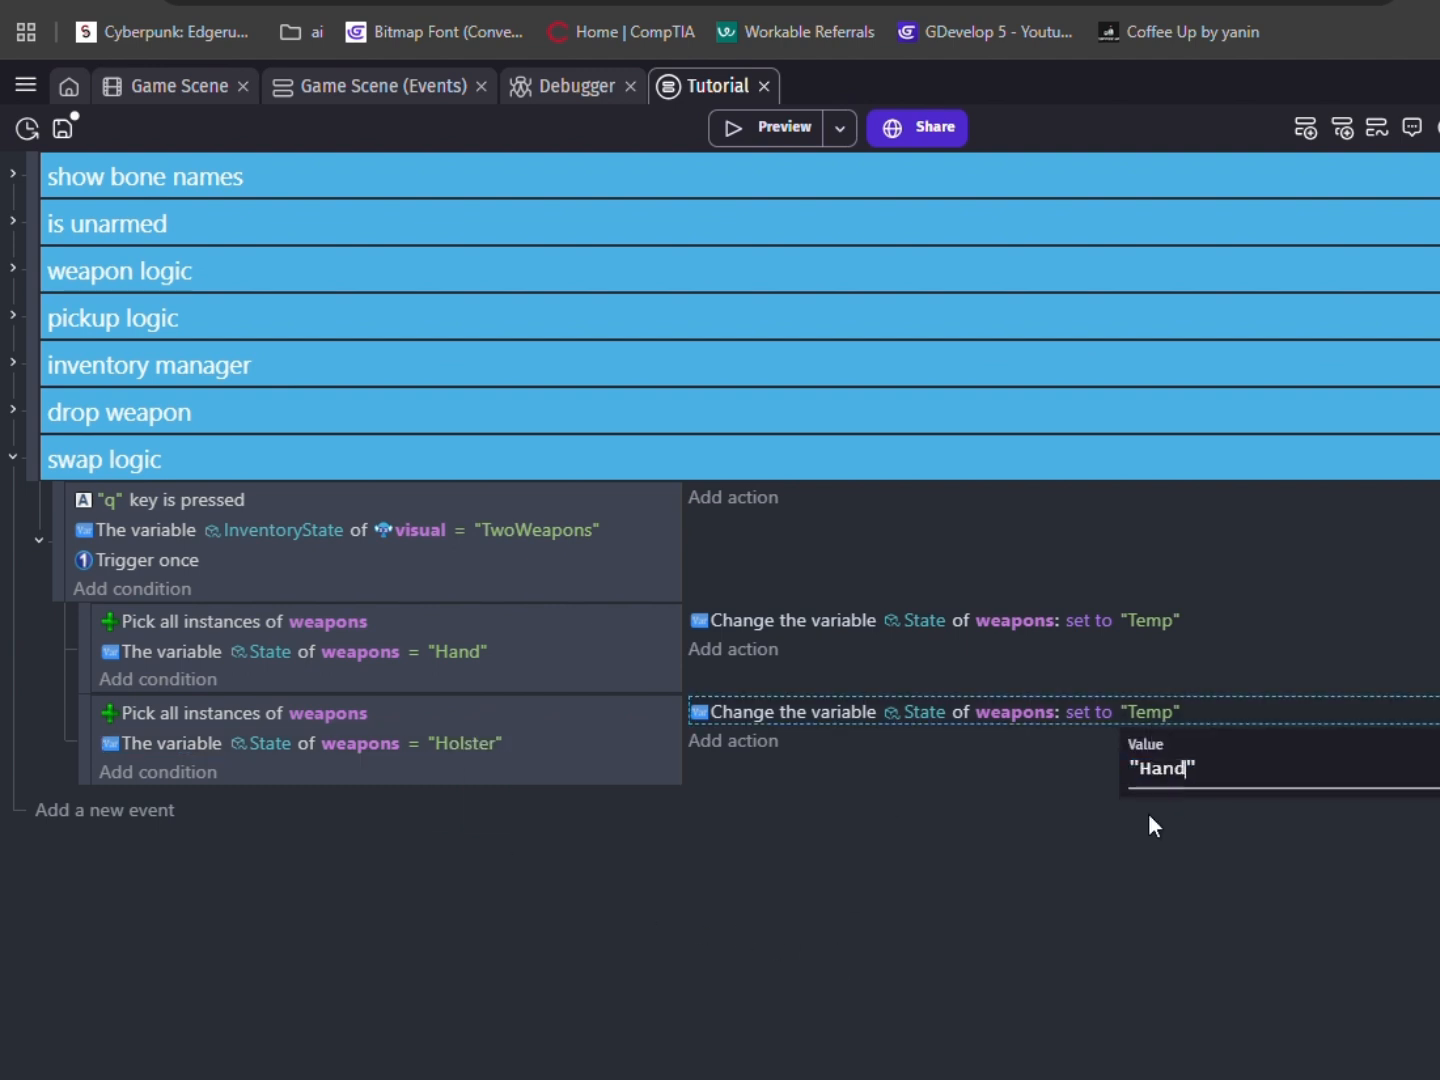
click(1148, 813)
Duplicate the "Holster" sub-event and change the copy's State condition to "Temp".
click(87, 768)
key(ctrl+c)
key(ctrl+v)
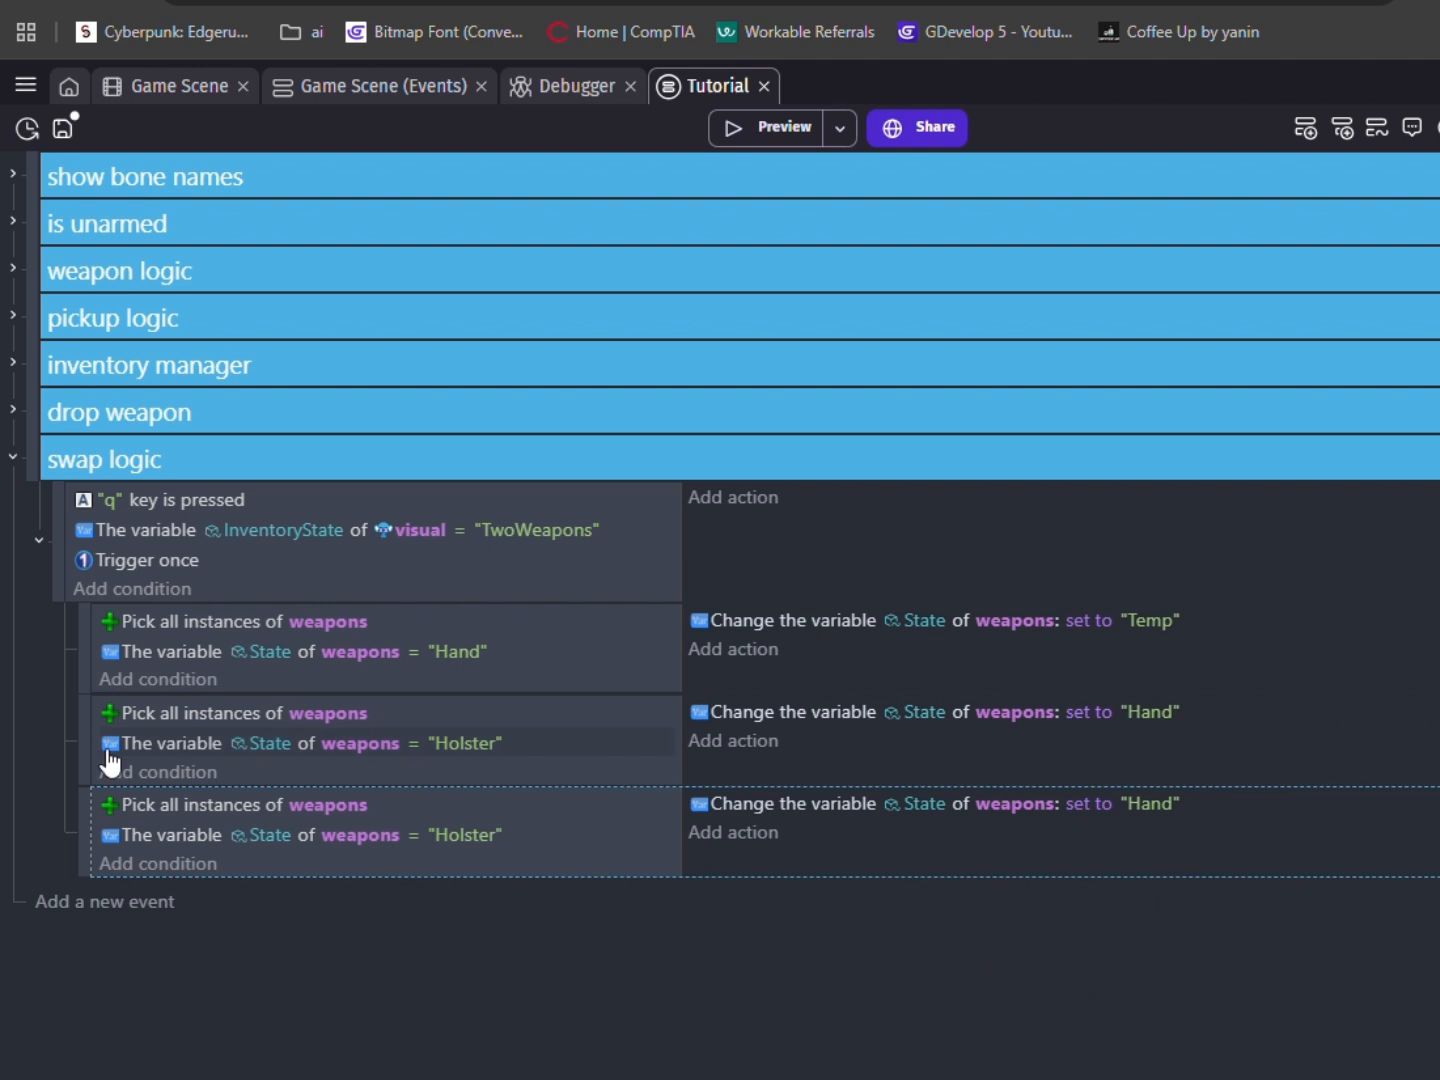
click(429, 843)
text(Temp)
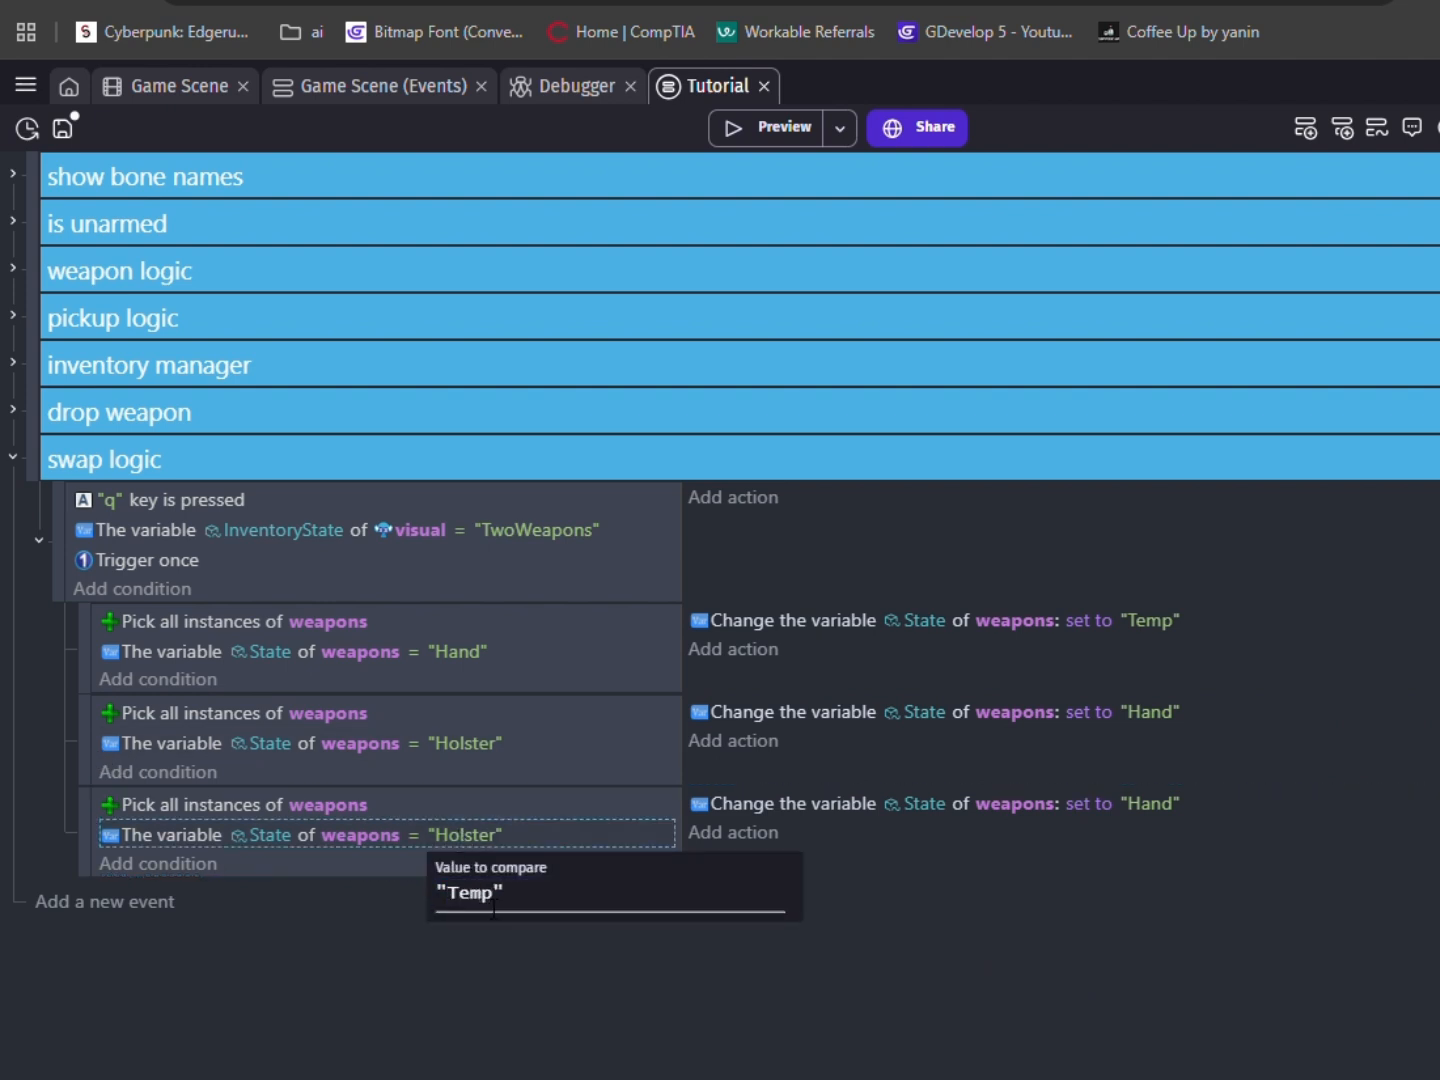
click(529, 1020)
Change the action of the "Temp" sub-event so it sets the weapons' State to "Holster".
click(1145, 805)
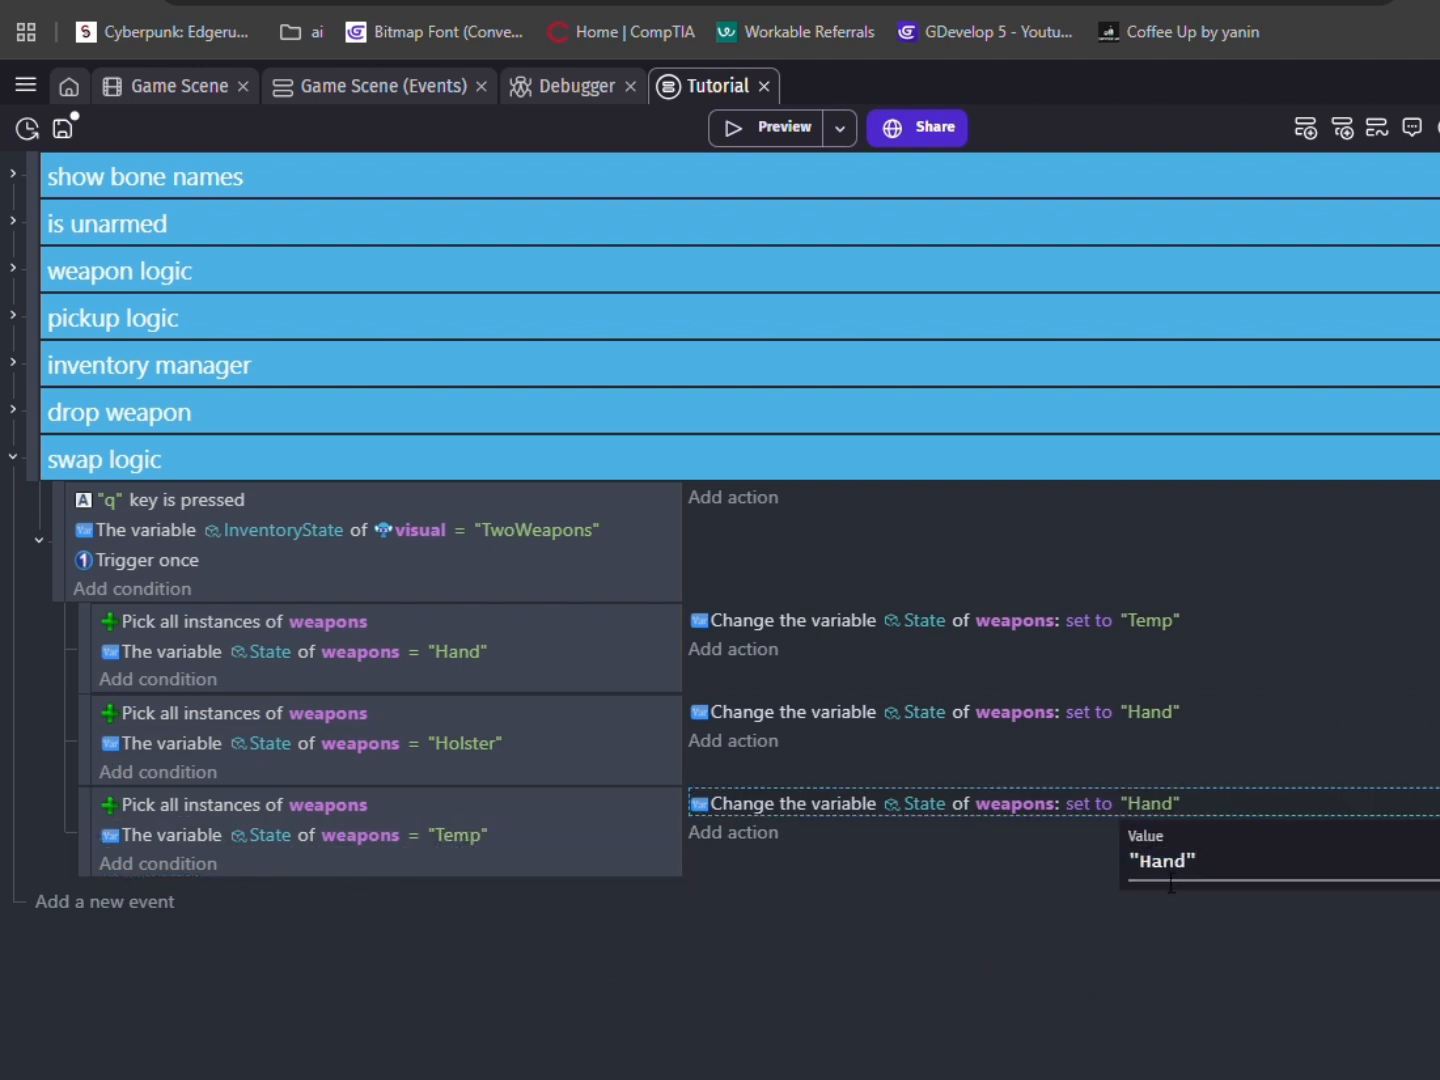
double_click(1168, 866)
text(Holster)
click(1118, 973)
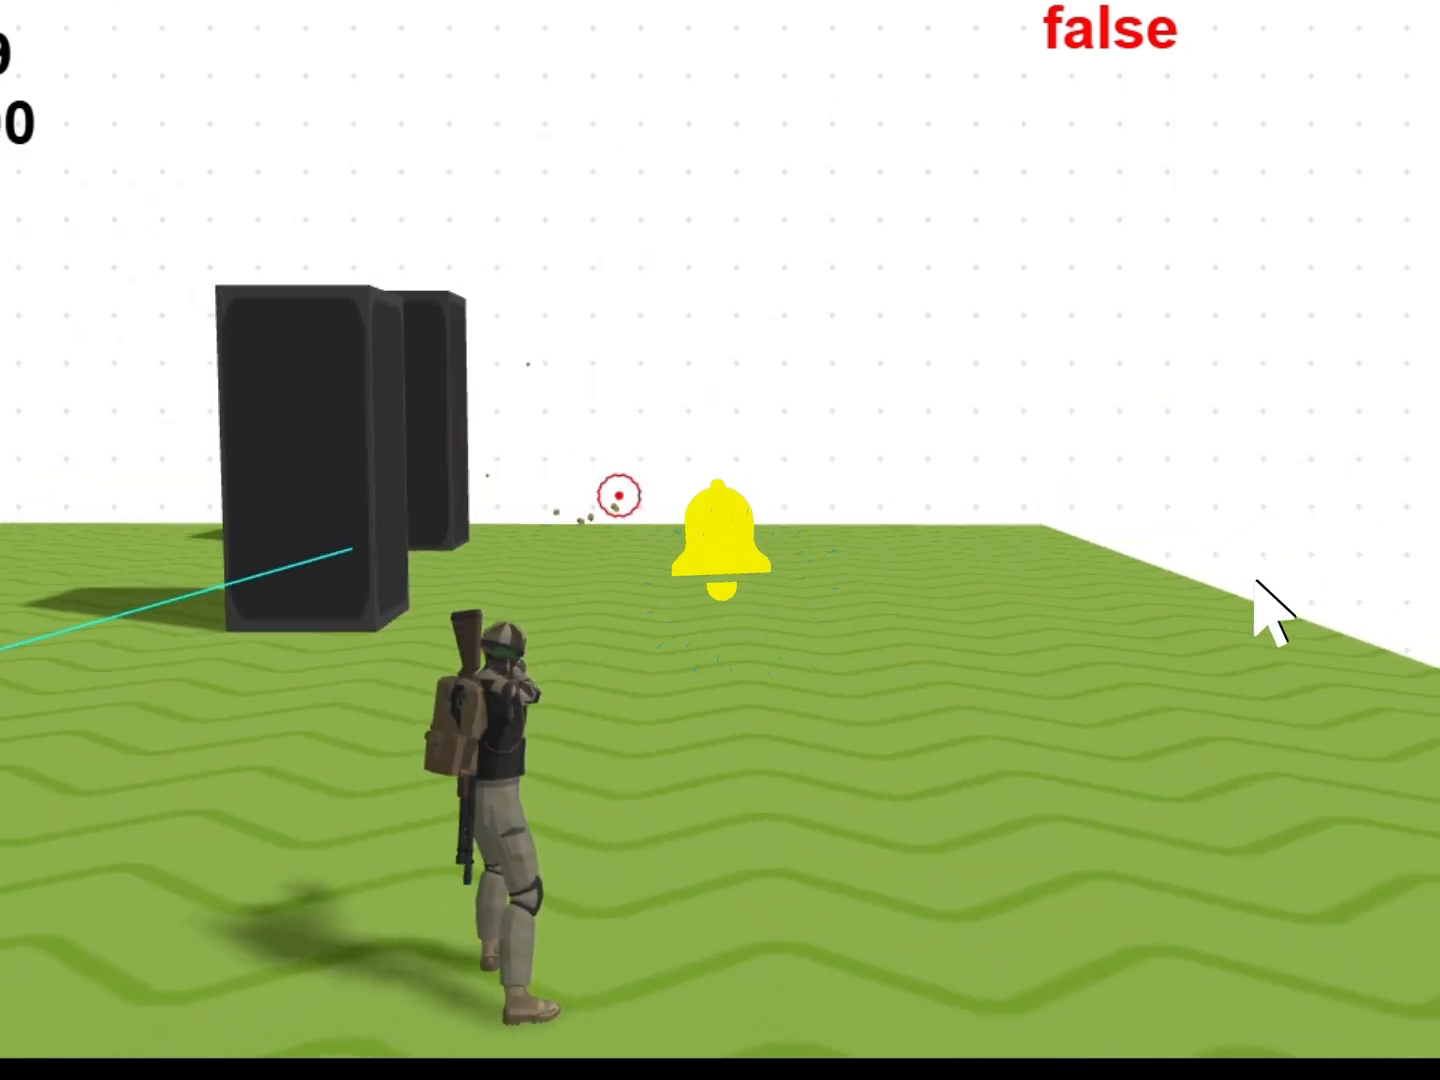
Test swapping between the two carried weapons and dropping the held one in the game preview.
key(v)
key(v)
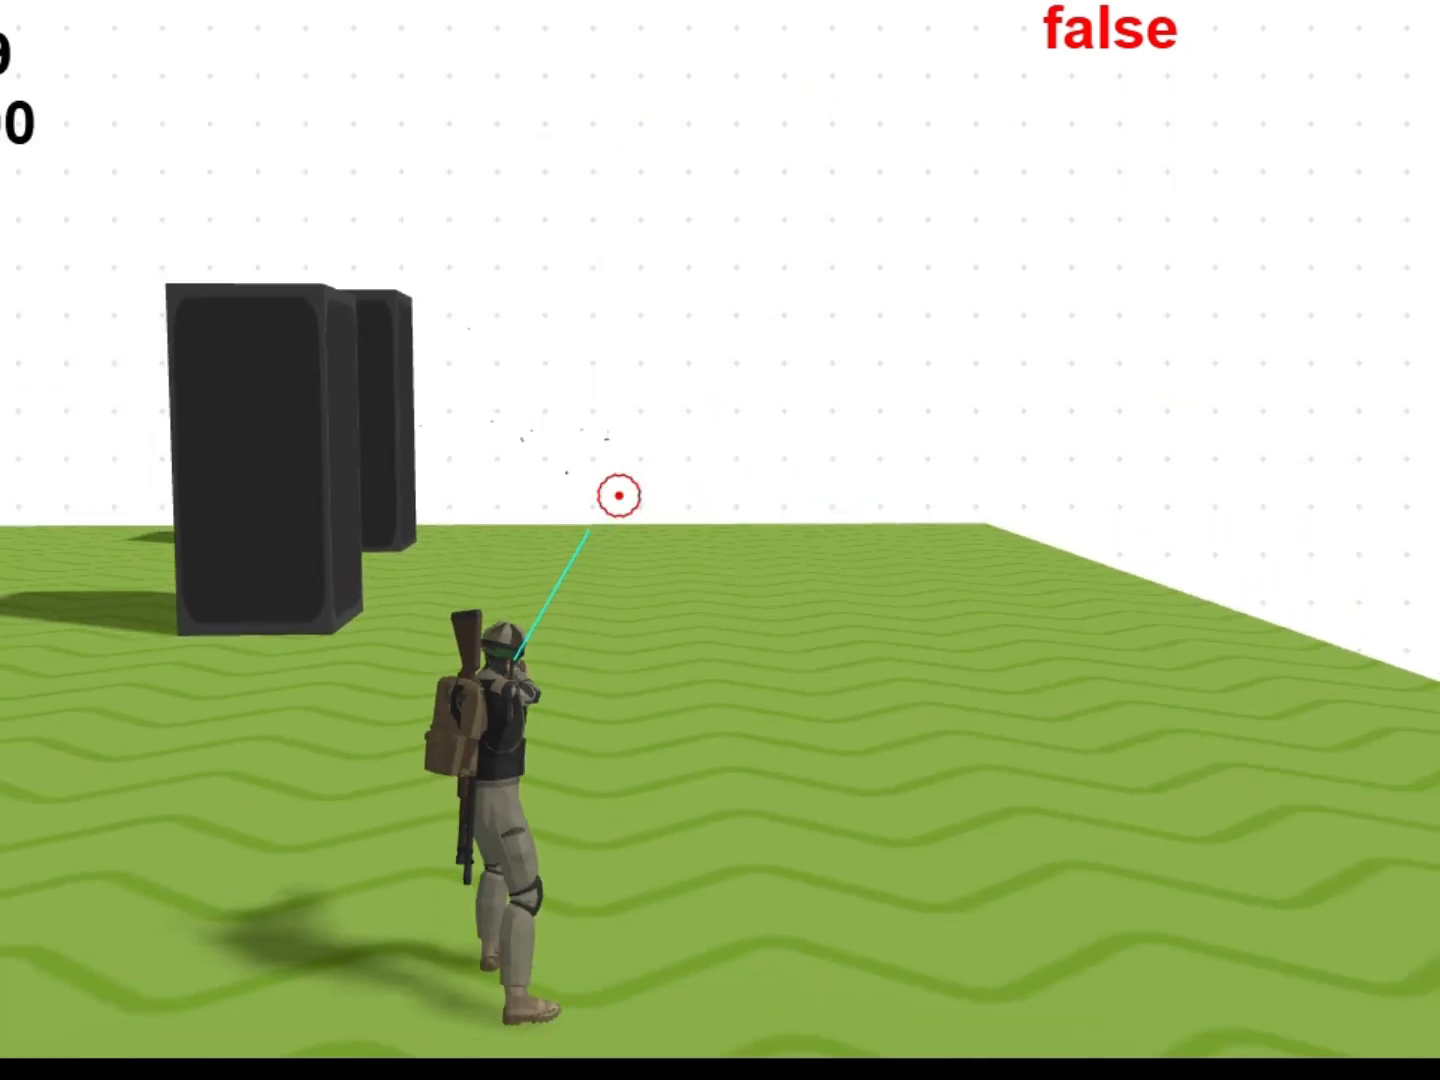
key(2)
key(v)
key(v)
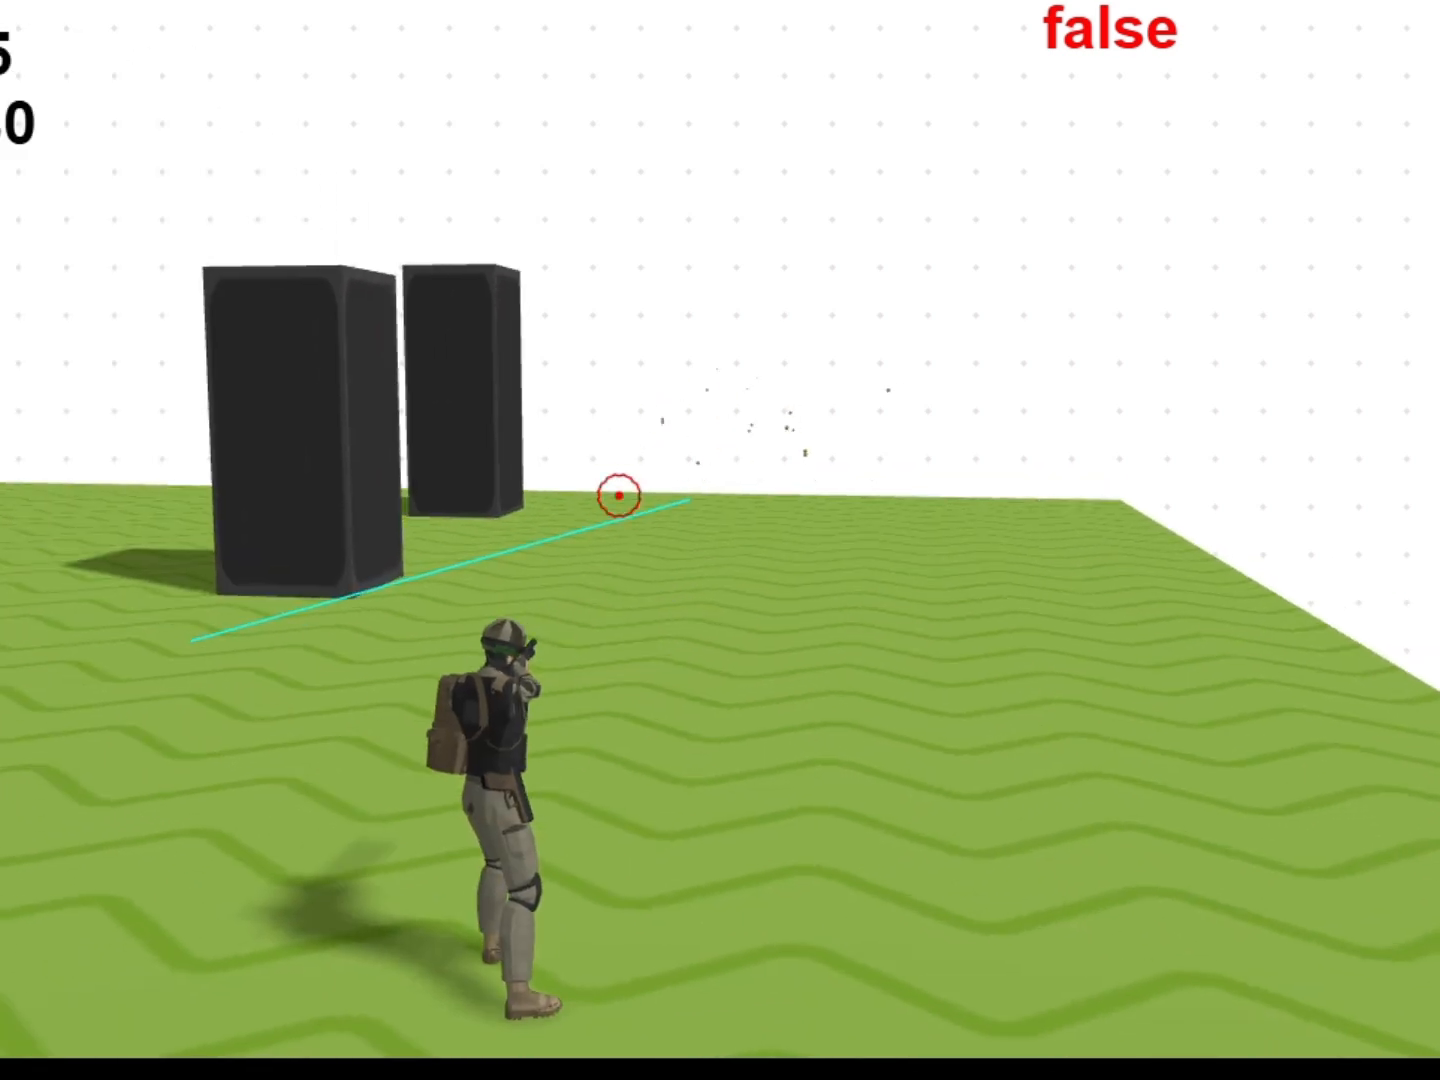
key(g)
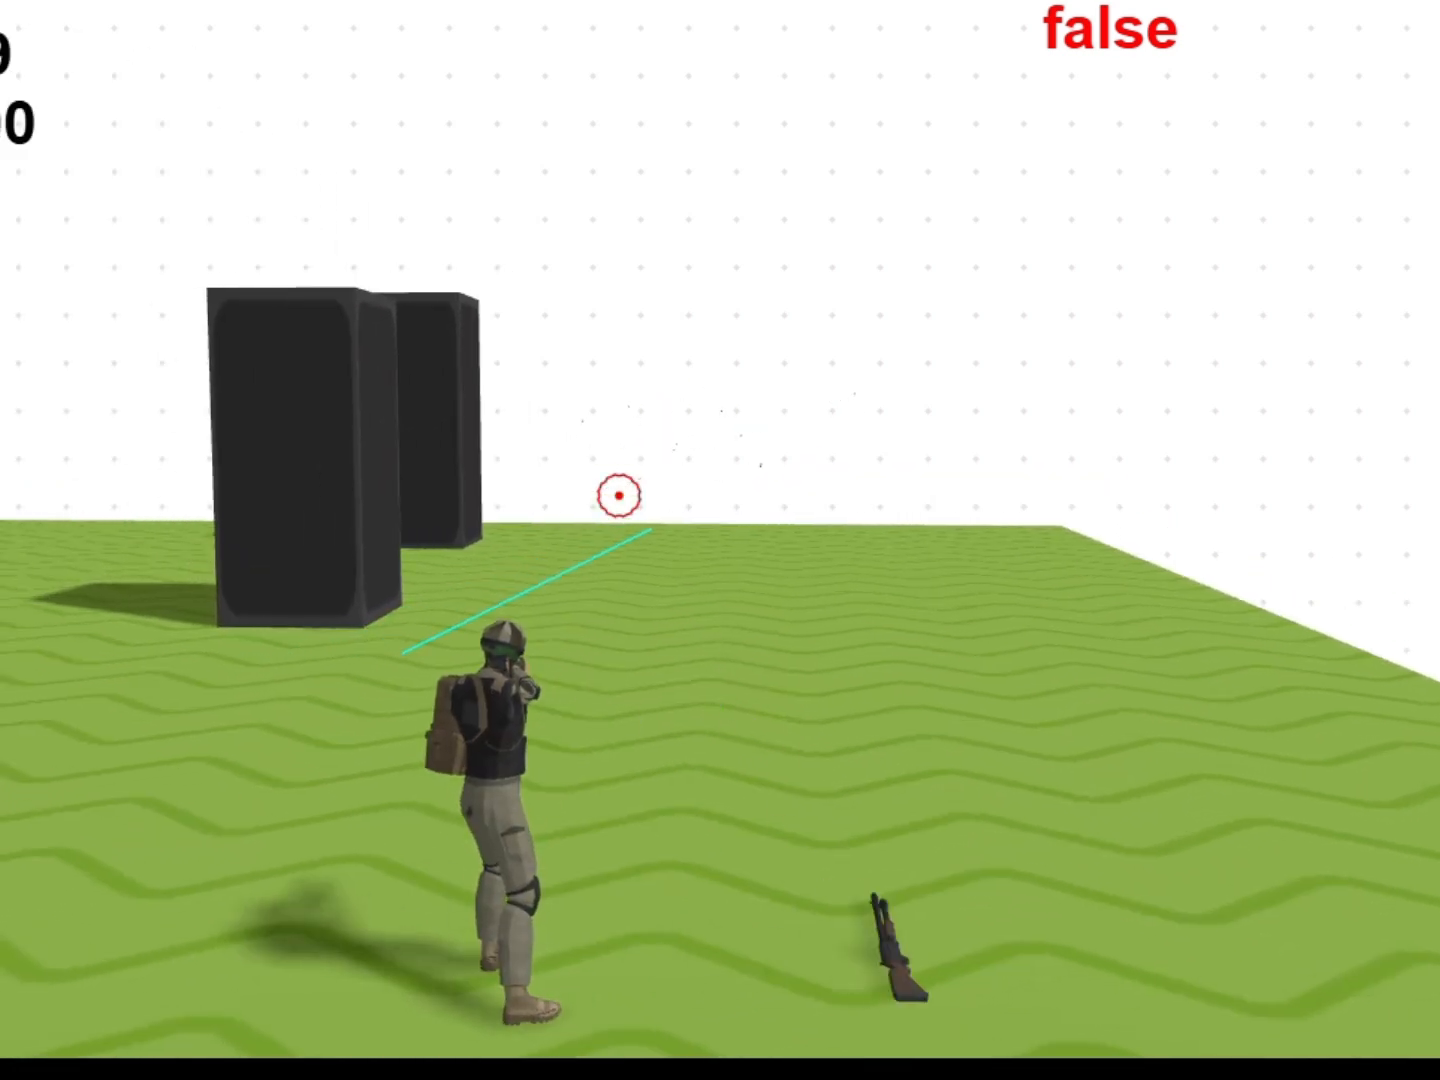